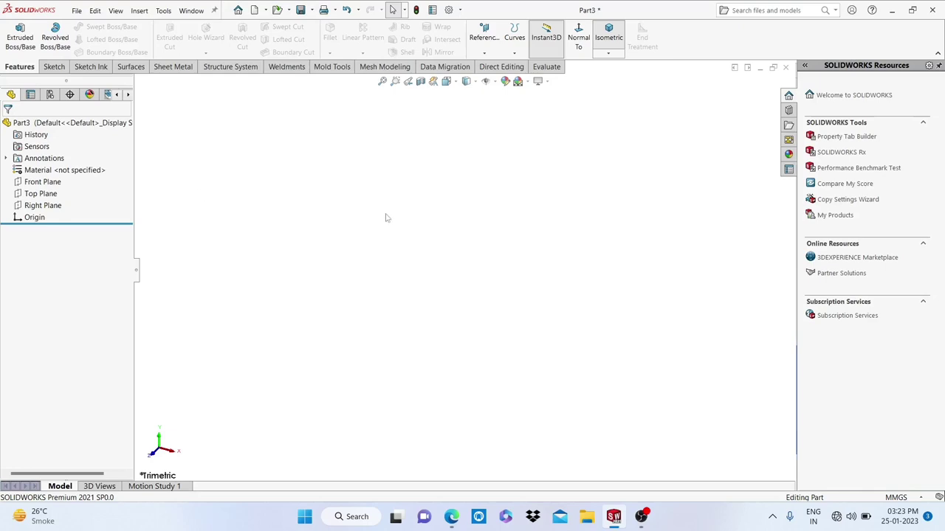
Sketch a corner rectangle about 28 by 85 mm on the Front Plane from the origin up-left, and select its sides.
left_click(44, 184)
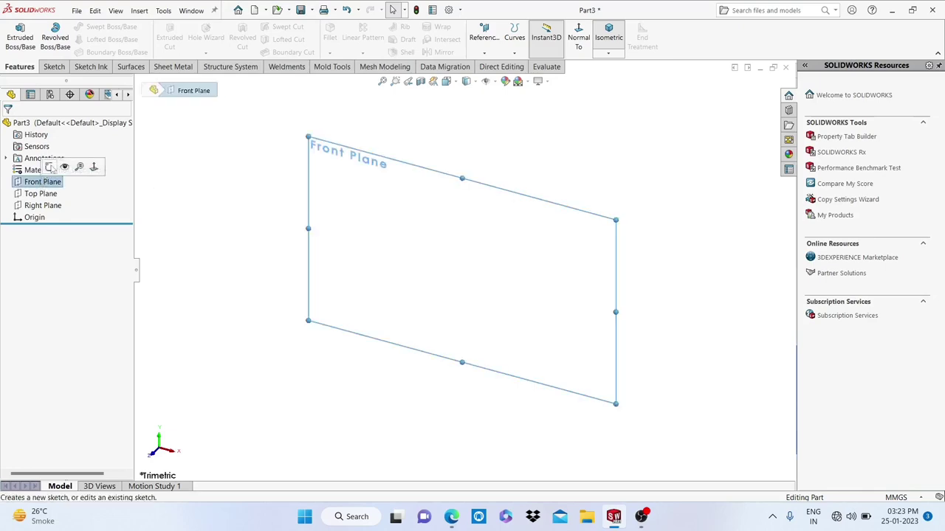
left_click(49, 167)
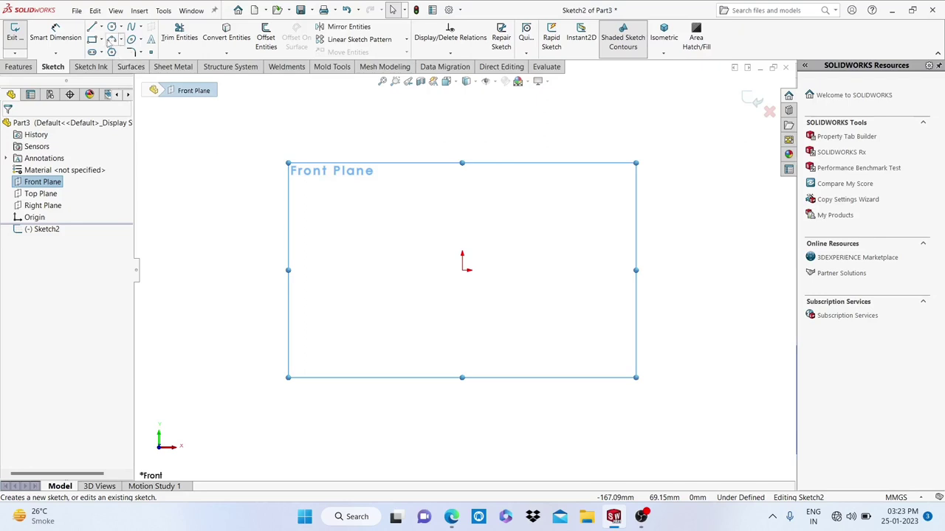
left_click(102, 40)
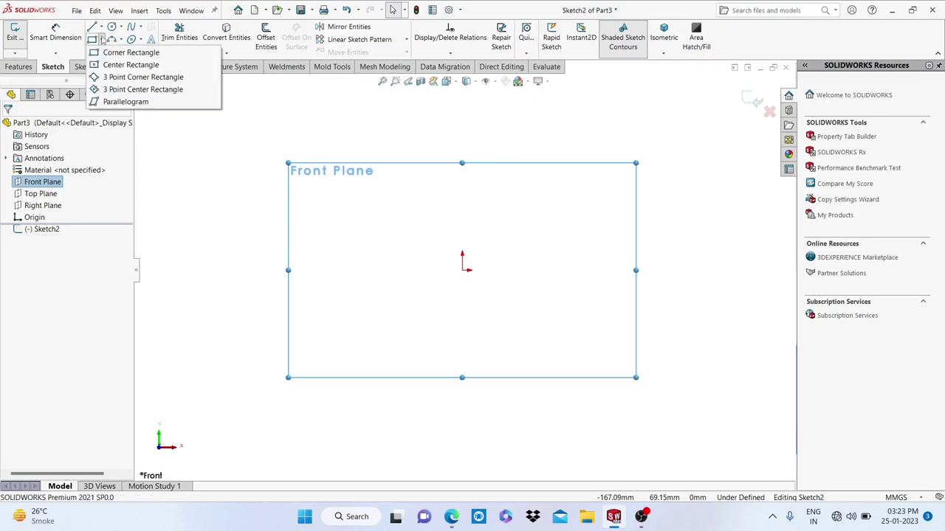
left_click(111, 53)
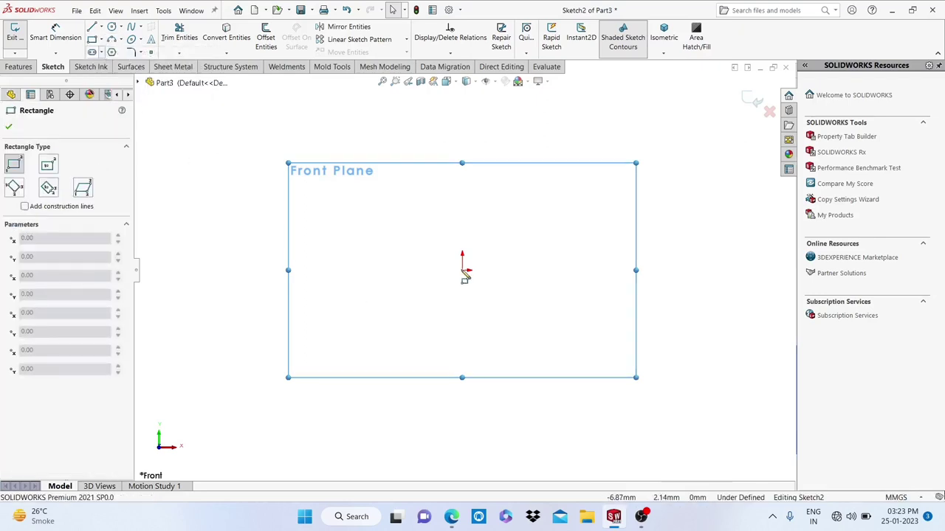
left_click(462, 271)
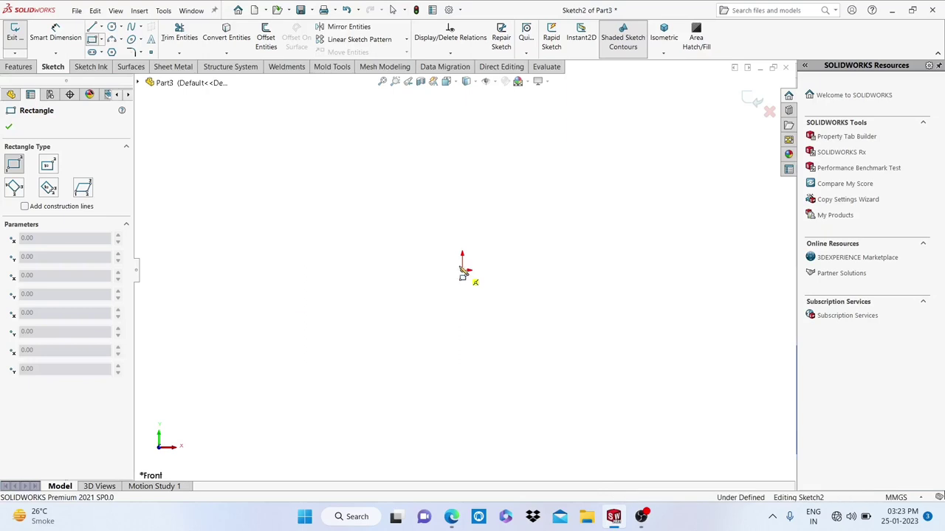
left_click(410, 108)
right_click(410, 107)
left_click(427, 110)
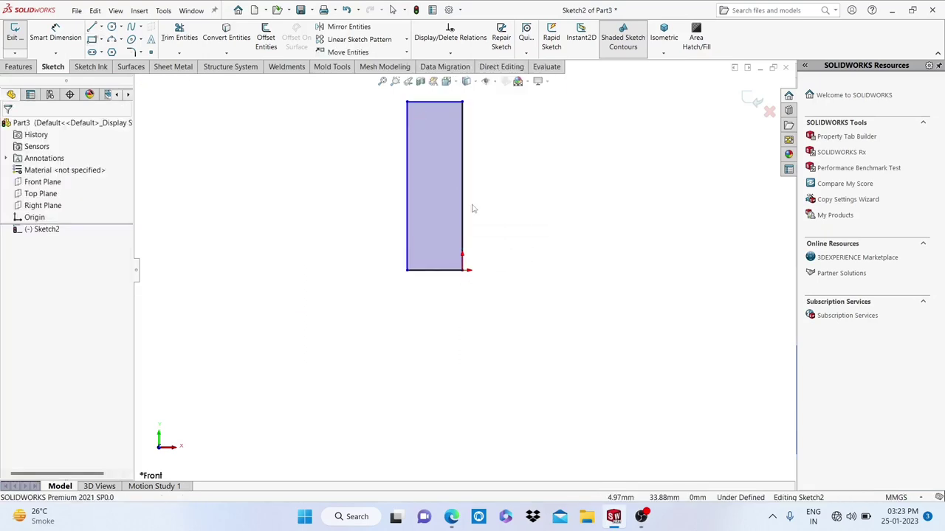
scroll(464, 280, "up", 2)
left_click_drag(492, 130, 359, 306)
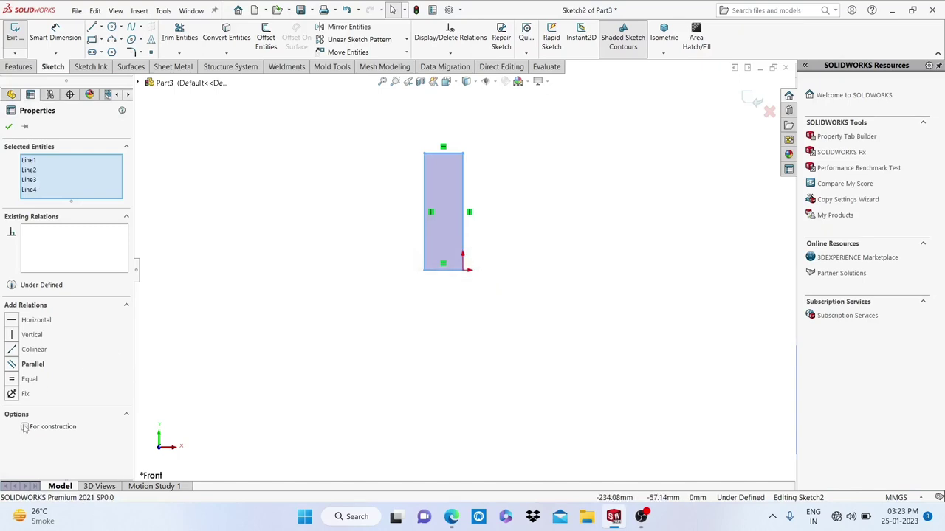
Convert all four rectangle sides to dashed construction geometry.
left_click(24, 427)
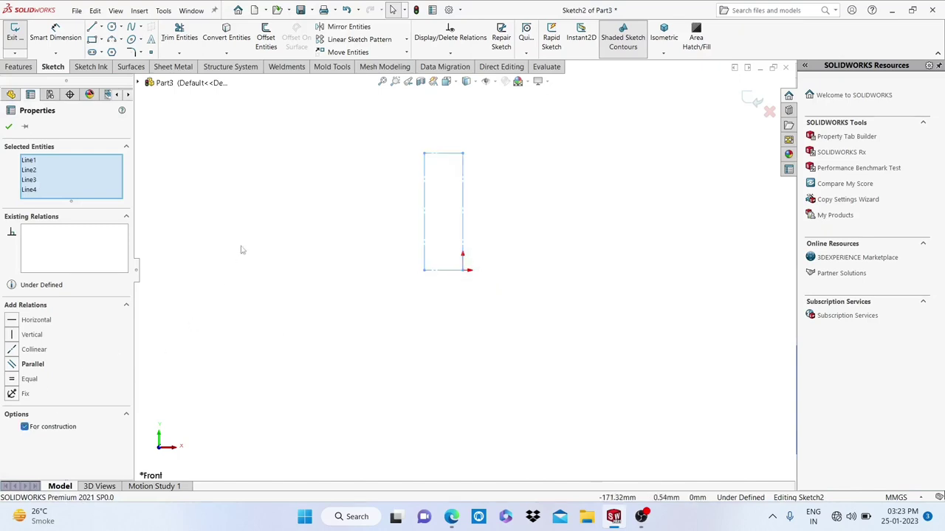
left_click(9, 127)
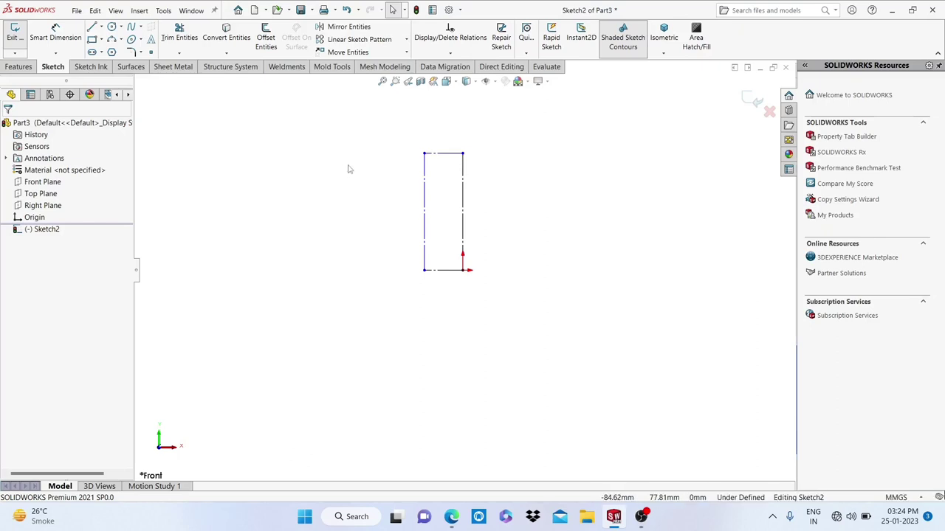
Dimension the rectangle's right side to a height of 212.5 mm.
scroll(436, 174, "down", 1)
scroll(446, 175, "down", 1)
scroll(442, 202, "down", 2)
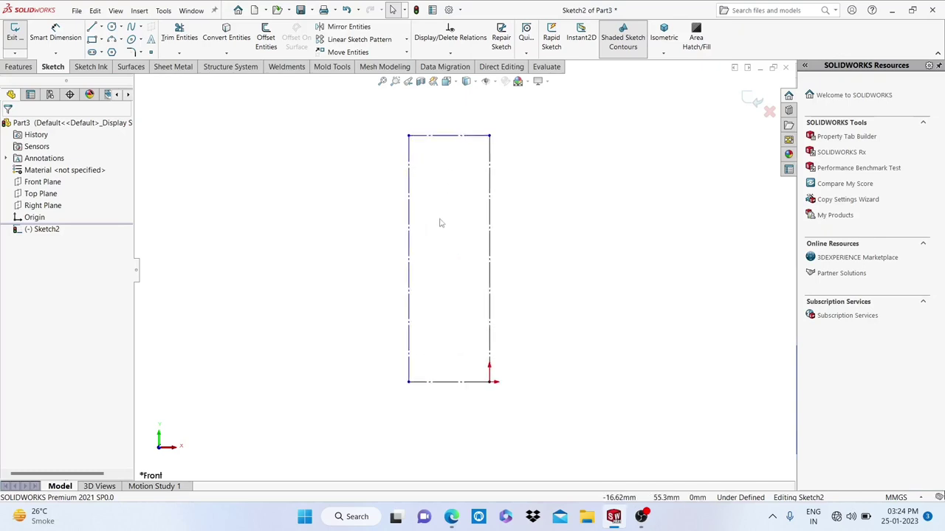
scroll(445, 223, "down", 1)
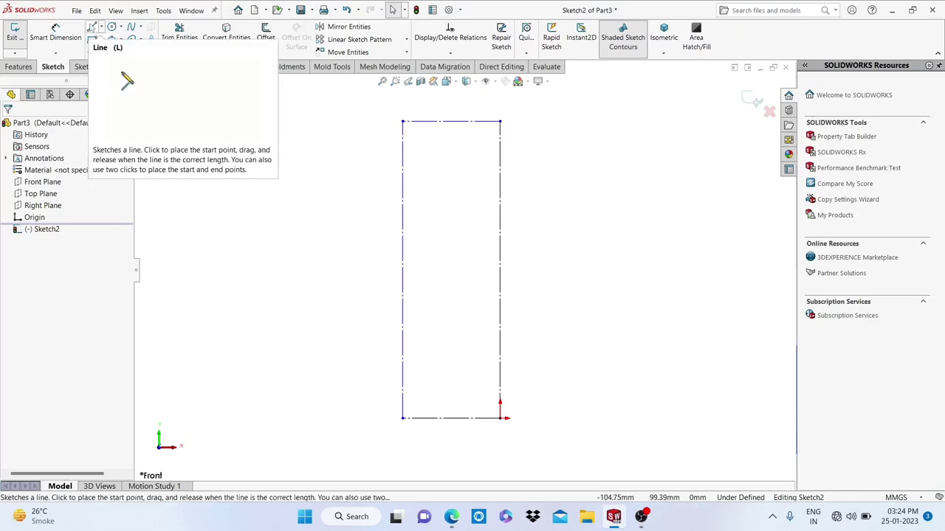
left_click(55, 33)
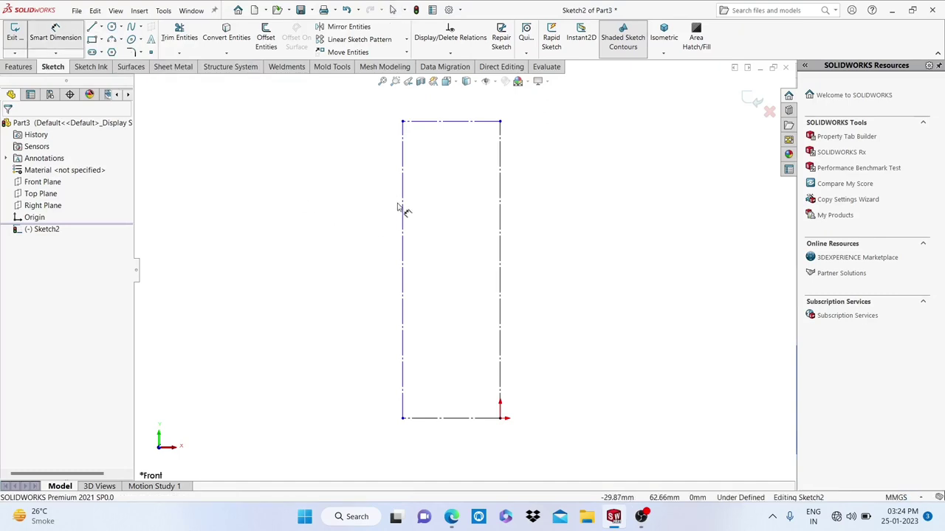
left_click(500, 226)
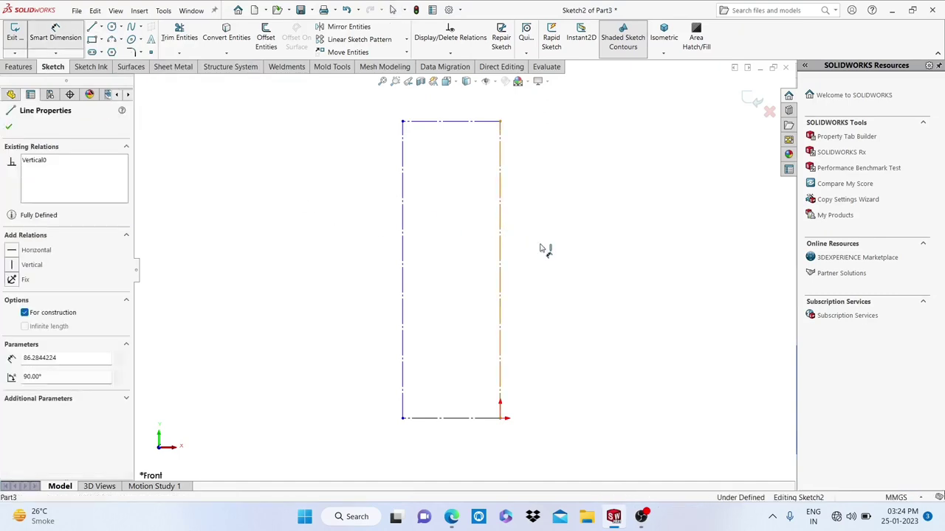
left_click(559, 253)
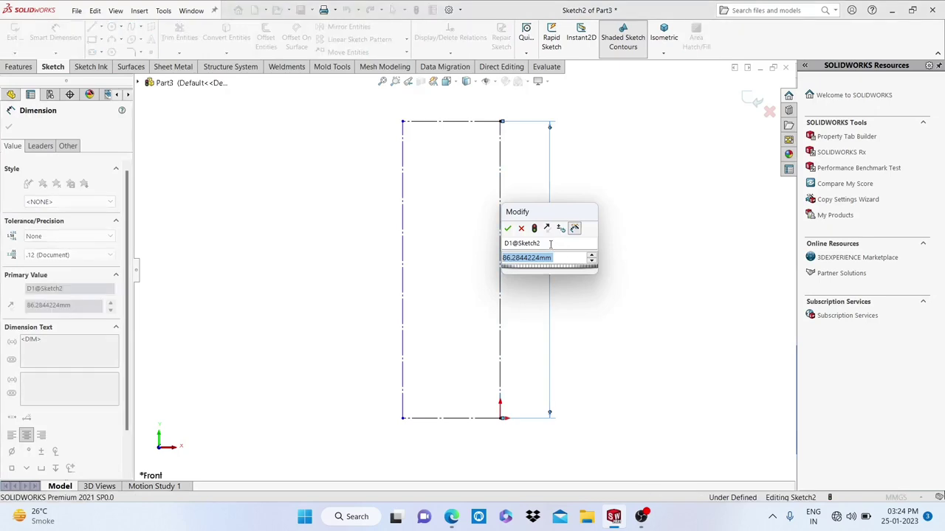
type("212")
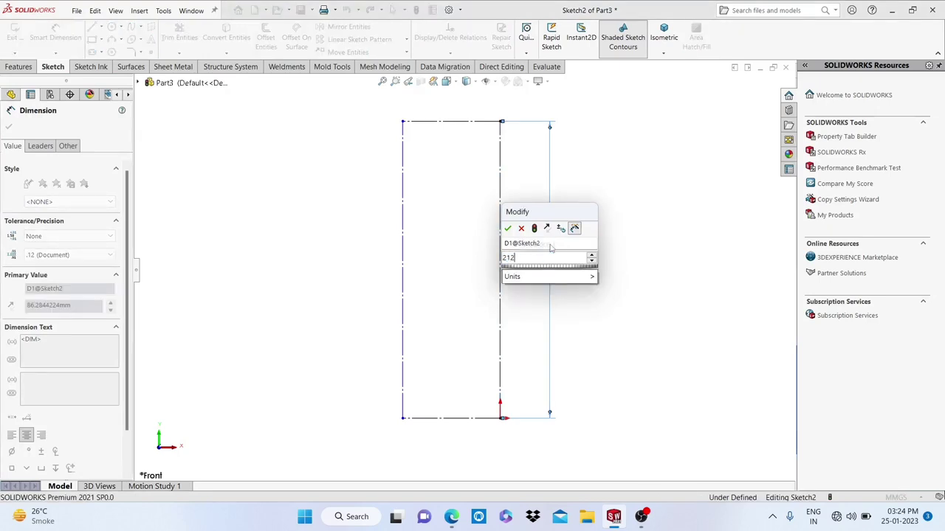
type(".5")
key("Return")
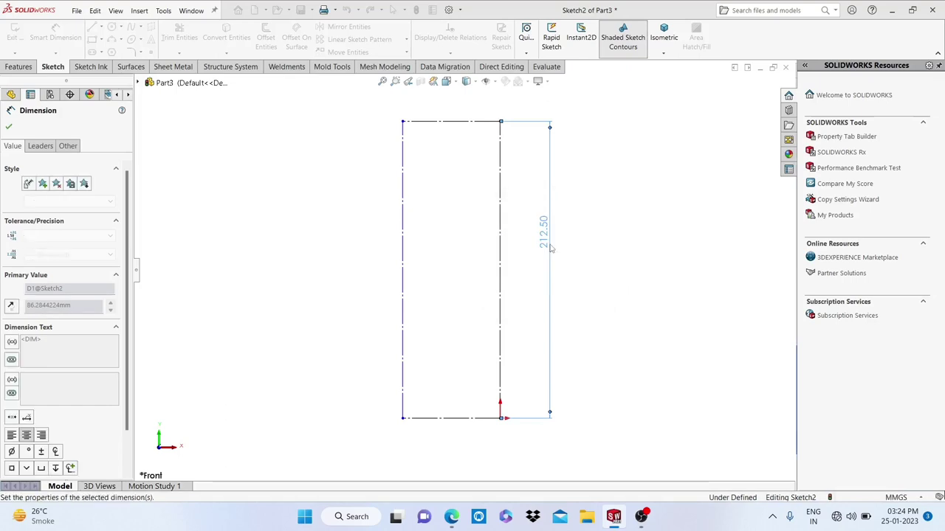
Dimension the rectangle's top side to a width of 30.5 mm.
key("z")
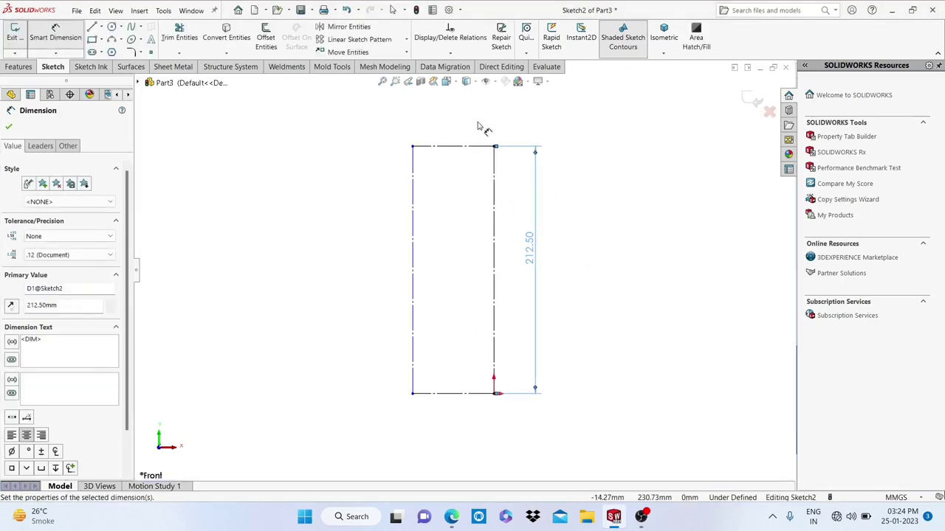
left_click(479, 146)
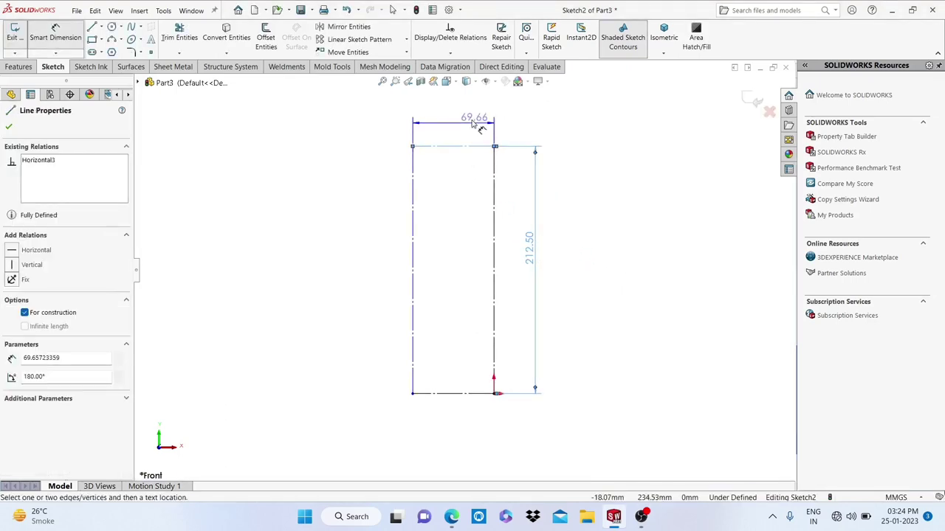
left_click(467, 122)
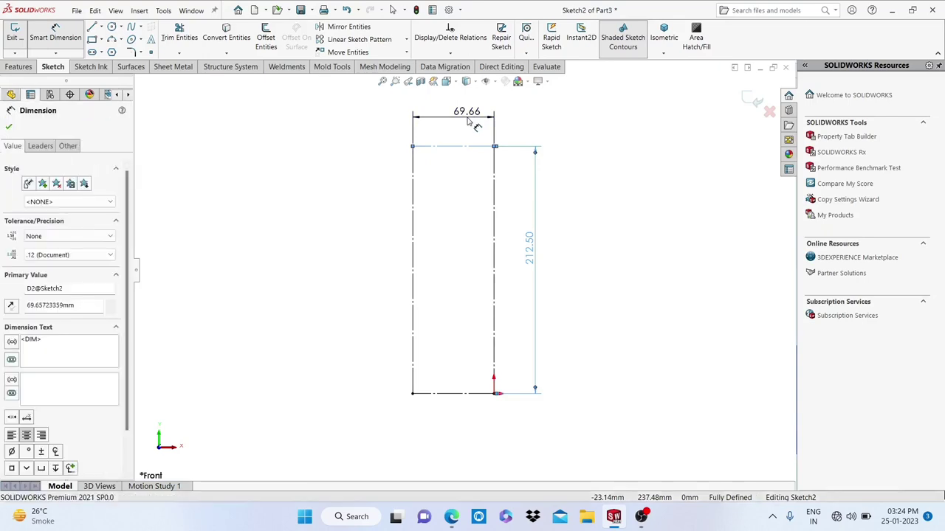
type("30")
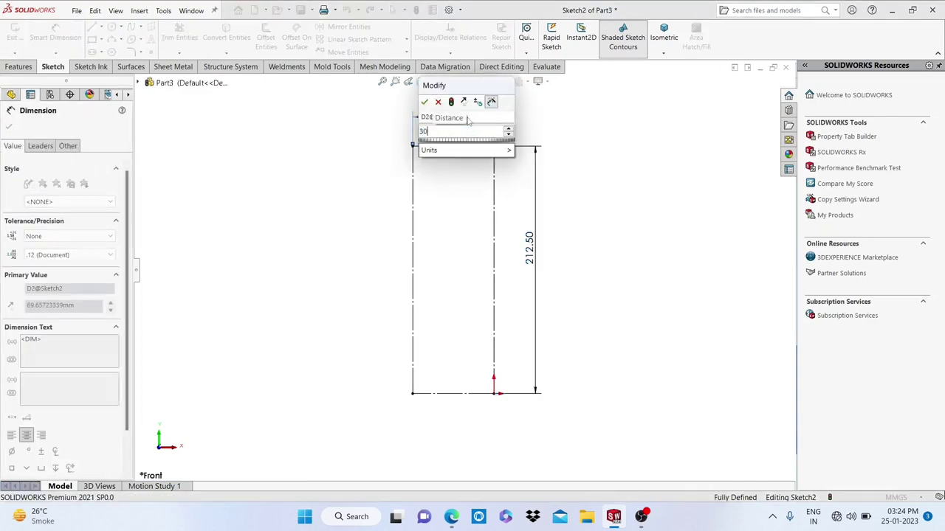
type(".5")
key("Return")
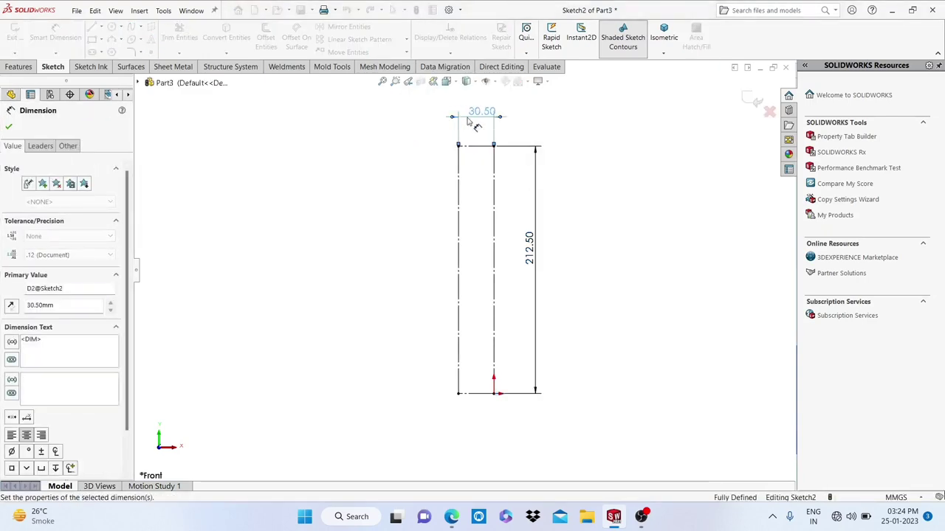
left_click(10, 126)
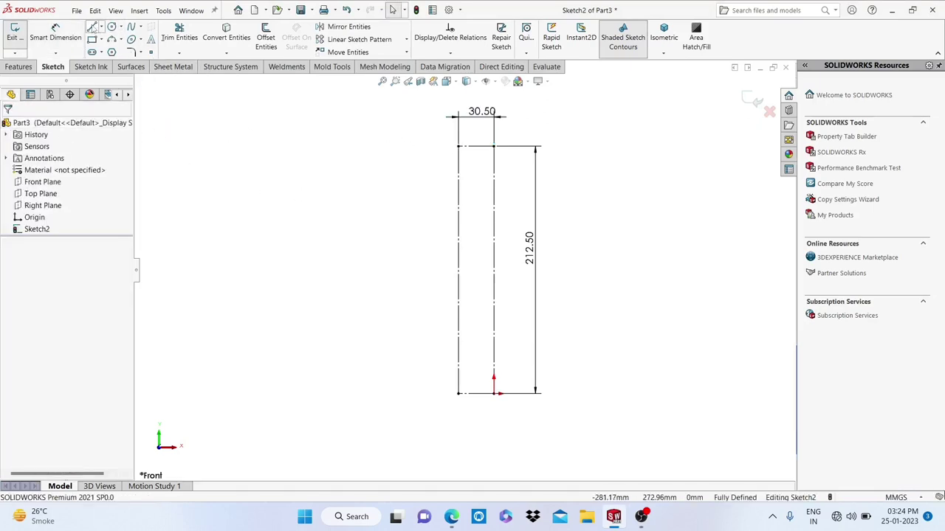
Draw a stepped line profile from the top-right corner, ending in two tangent arcs curving down-left.
left_click(91, 27)
scroll(499, 177, "down", 3)
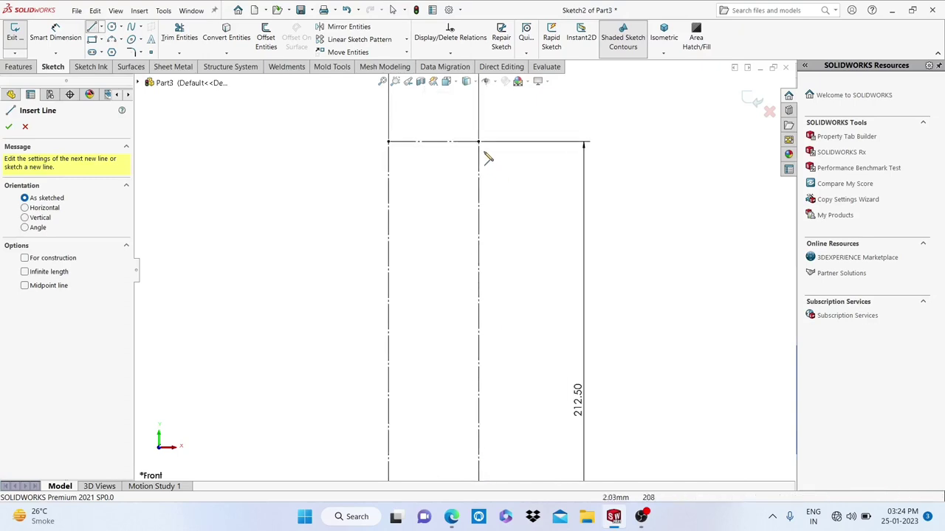
left_click(479, 142)
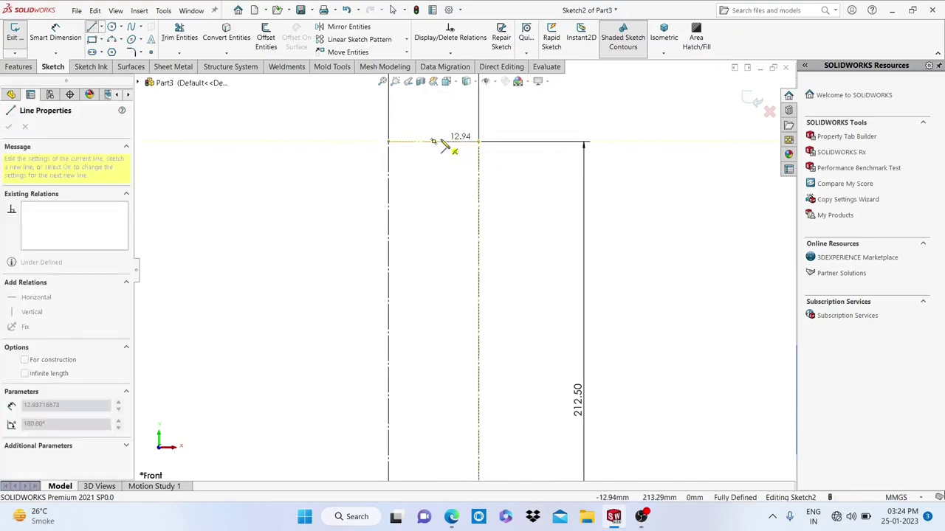
left_click(441, 141)
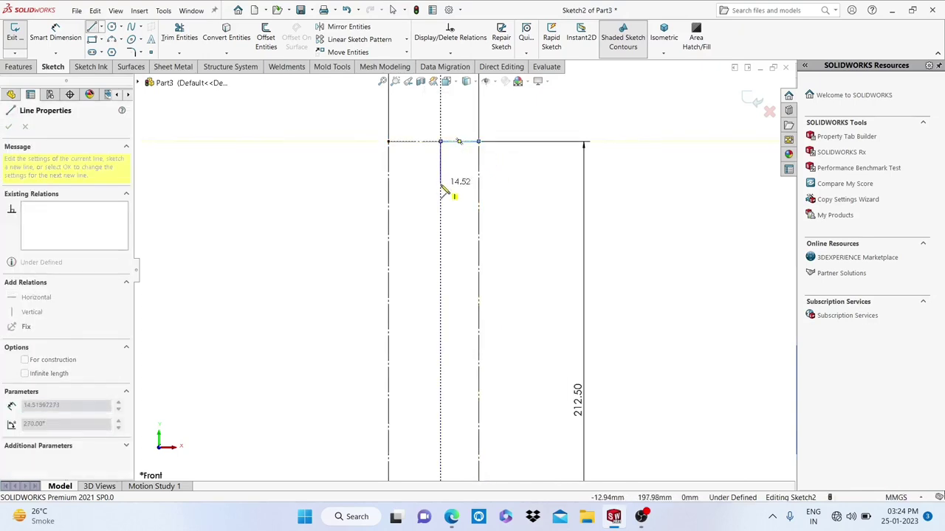
left_click(440, 184)
left_click(437, 185)
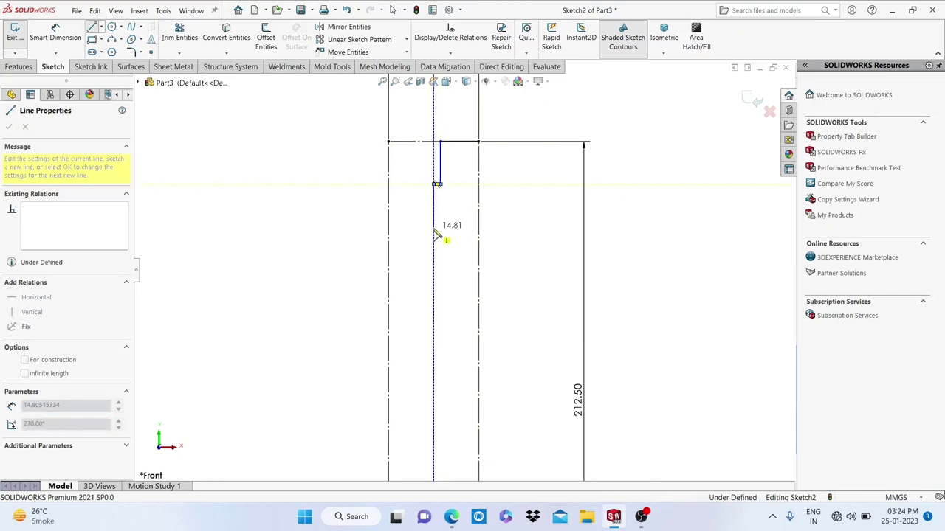
left_click(434, 231)
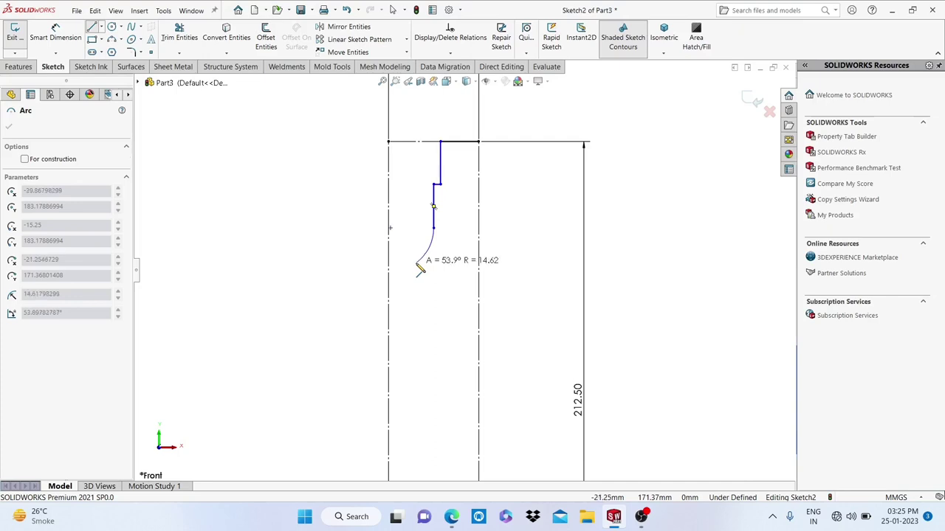
left_click(417, 265)
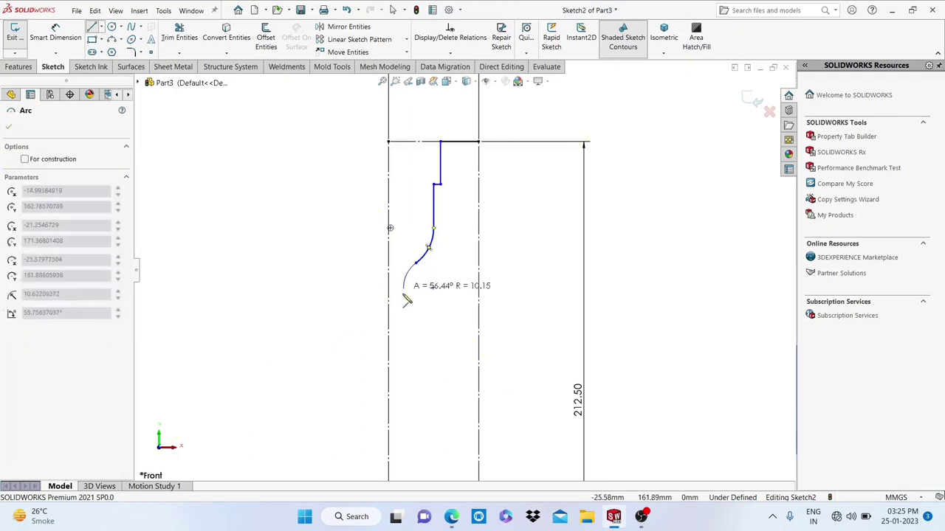
left_click(402, 299)
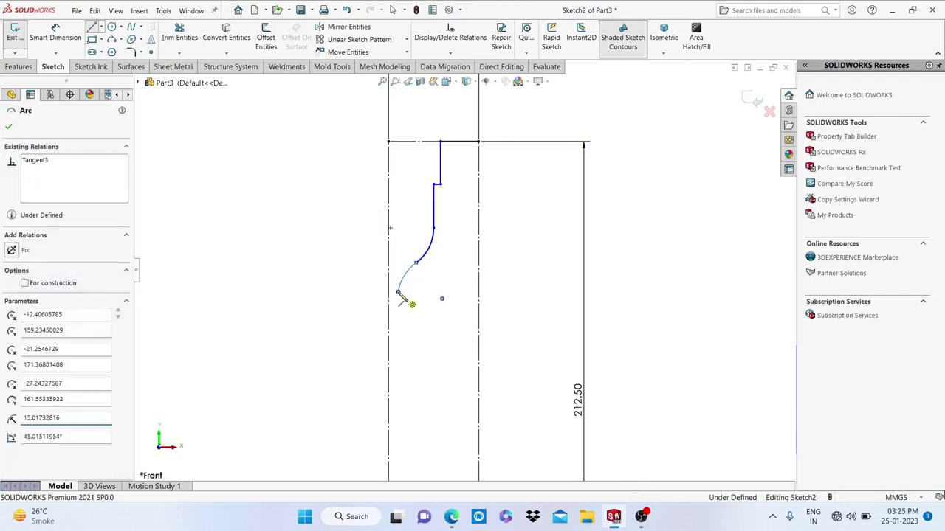
right_click(405, 300)
left_click(405, 299)
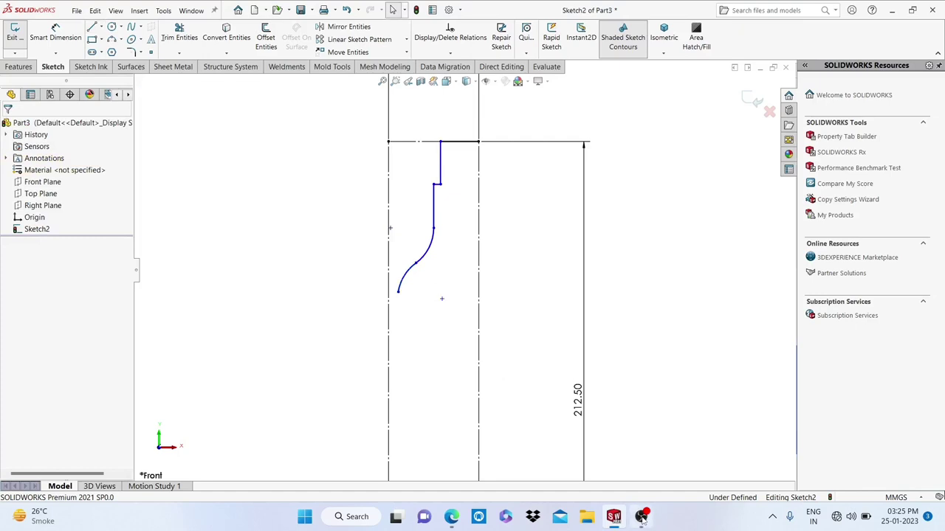
Dimension the top line to 12.50 mm and the neck height to 14 mm.
left_click(55, 34)
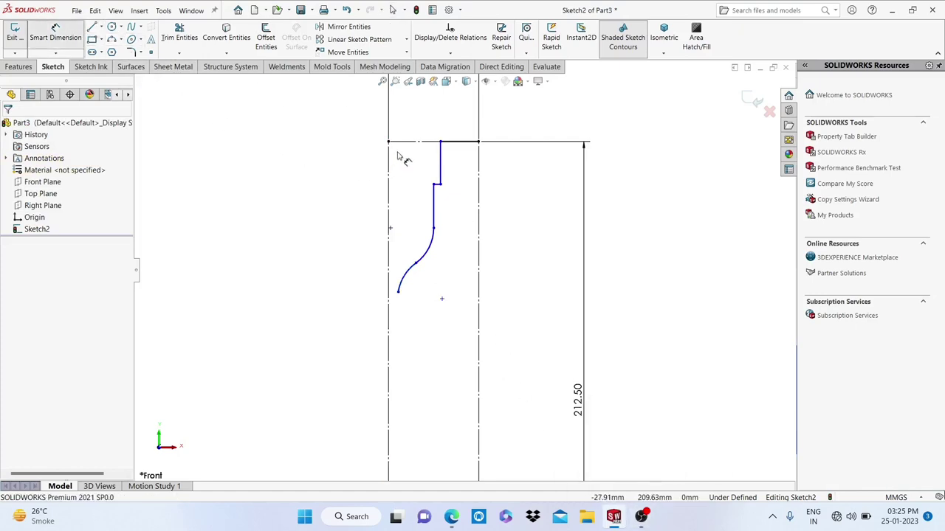
left_click(458, 142)
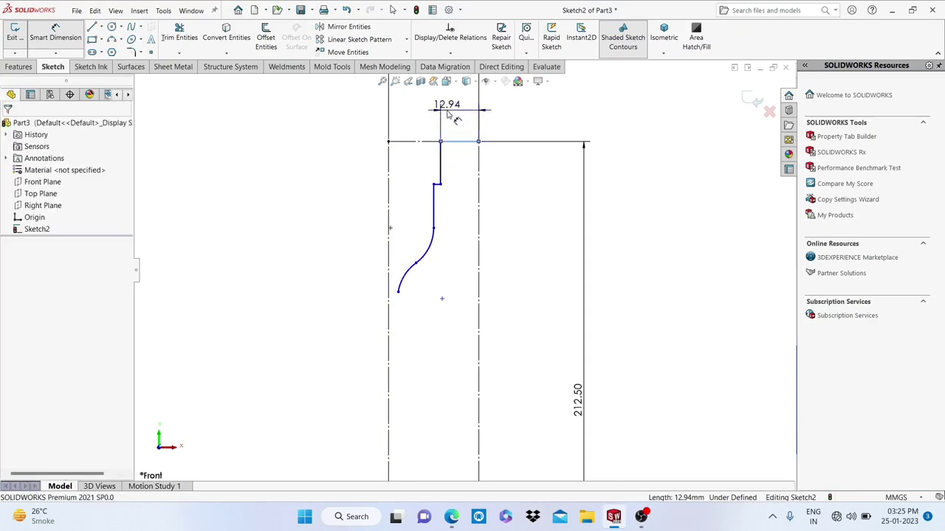
left_click(447, 112)
key("BackSpace")
type("12.")
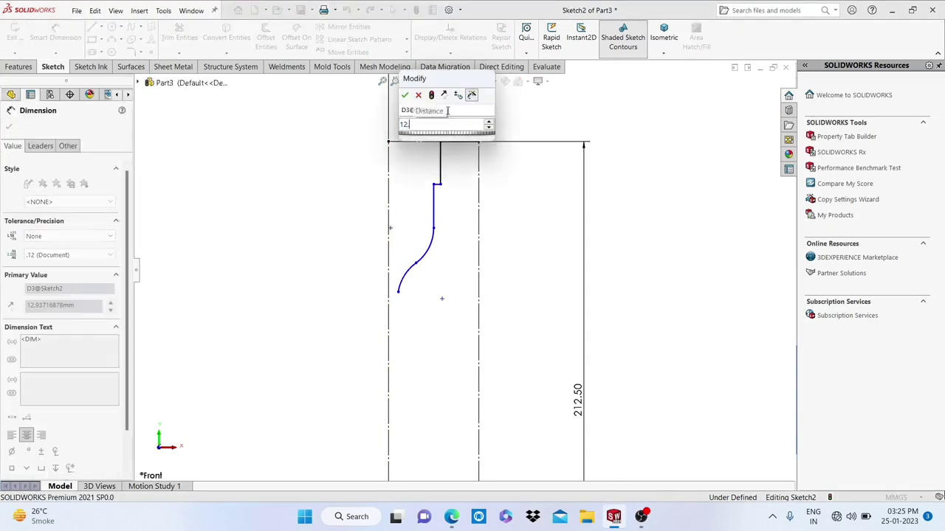
type("5")
key("Return")
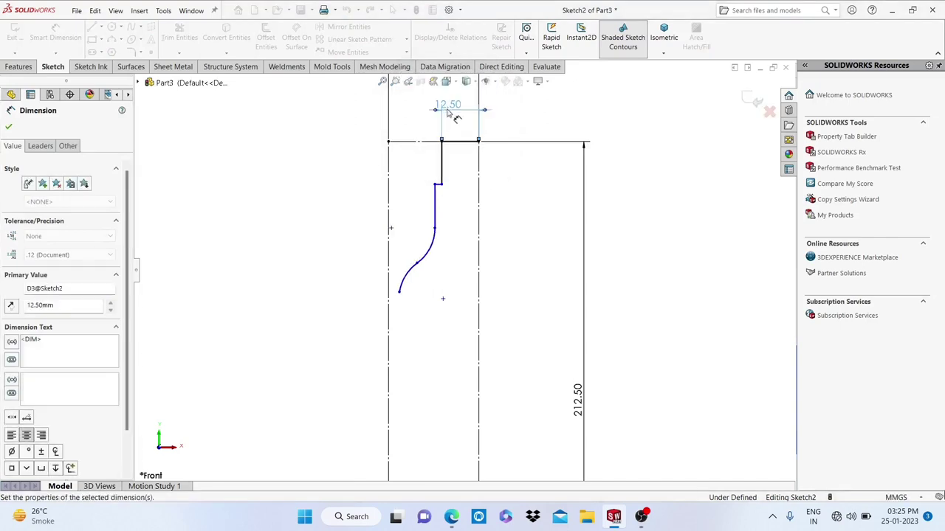
left_click(440, 159)
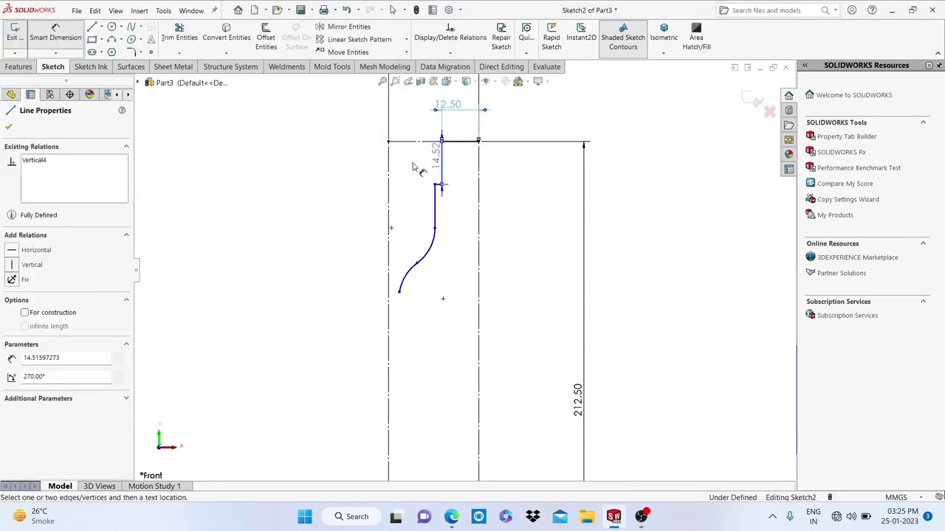
left_click(352, 164)
key("Return")
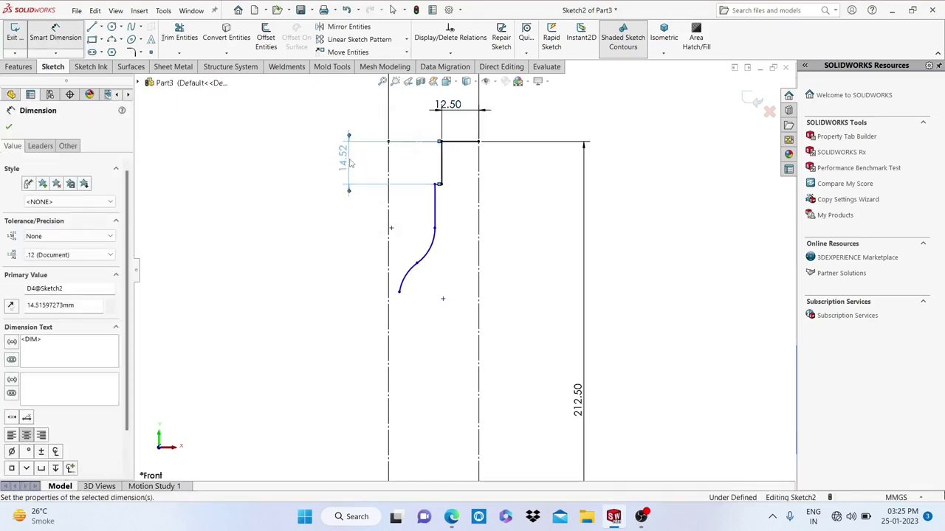
Dimension the short step to 0.50 mm and the vertical line below it to 6 mm.
scroll(443, 236, "up", 5)
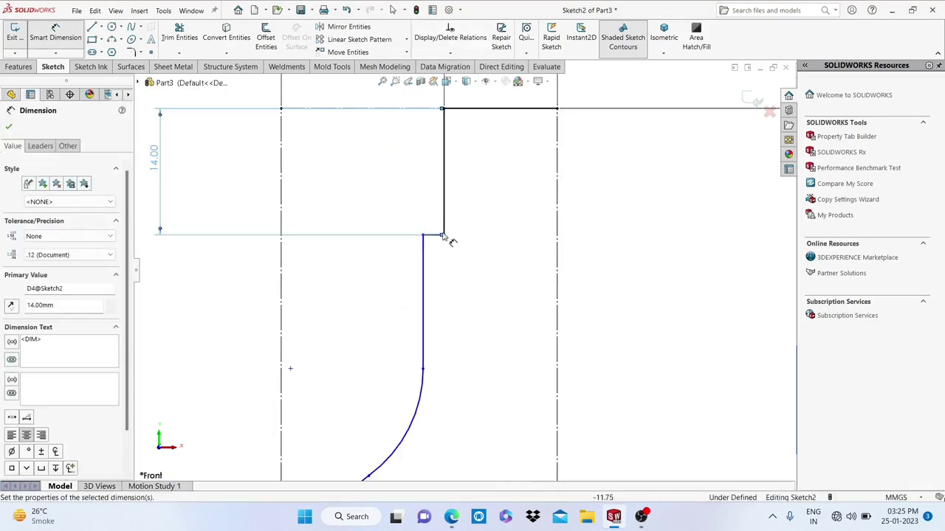
left_click(433, 234)
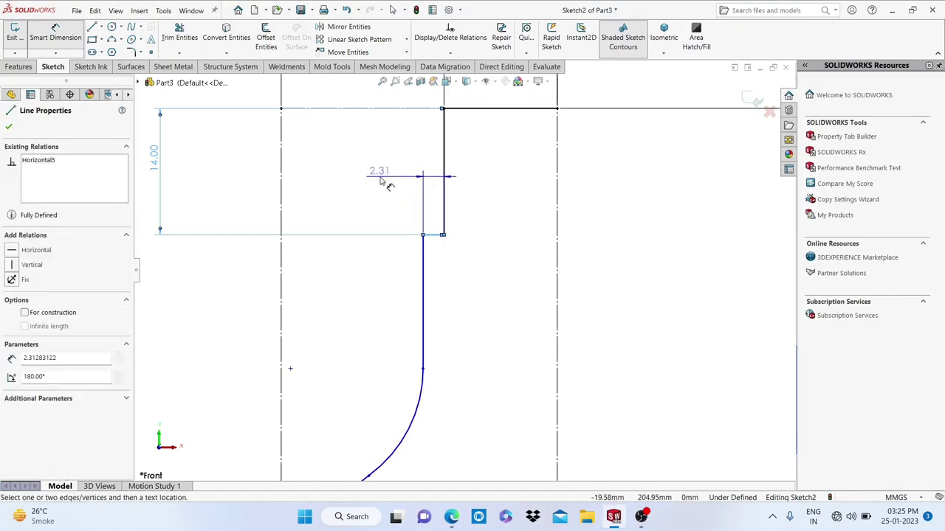
left_click(381, 181)
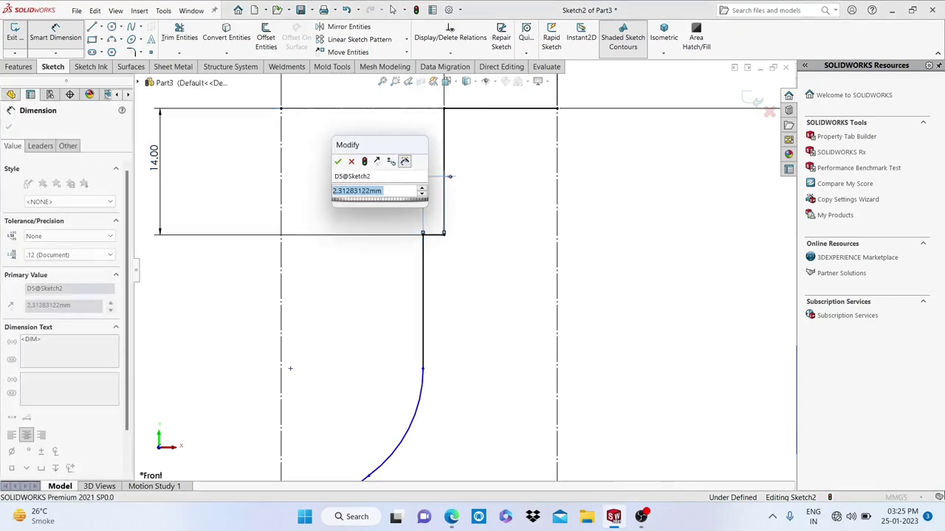
type(".5")
key("Return")
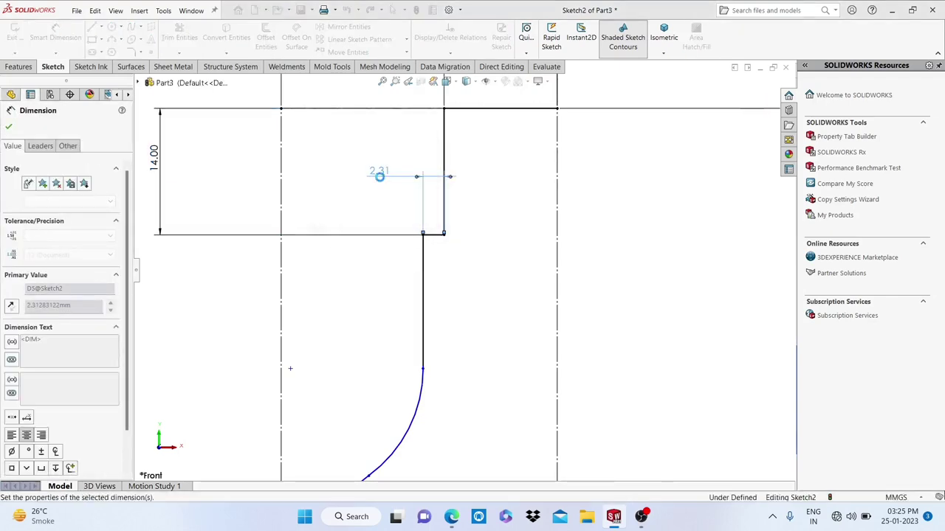
left_click(7, 129)
scroll(342, 305, "up", 3)
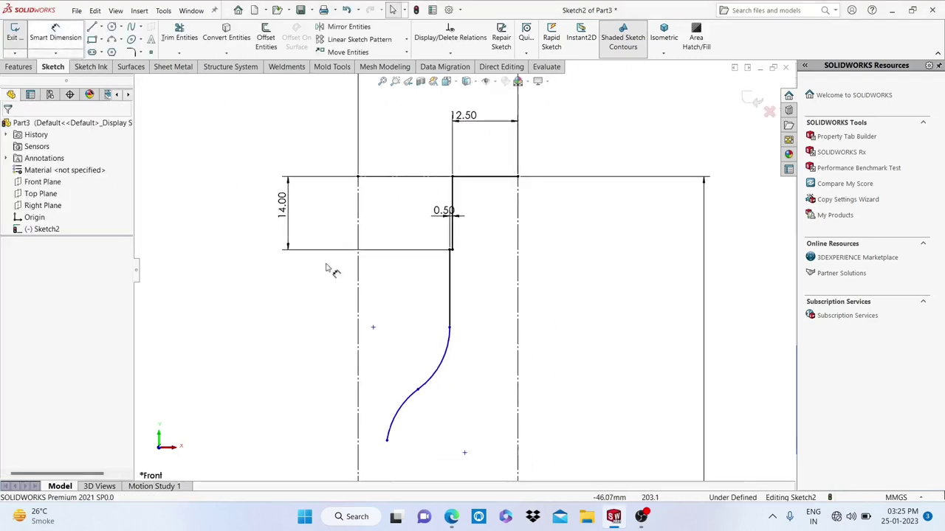
left_click(435, 294)
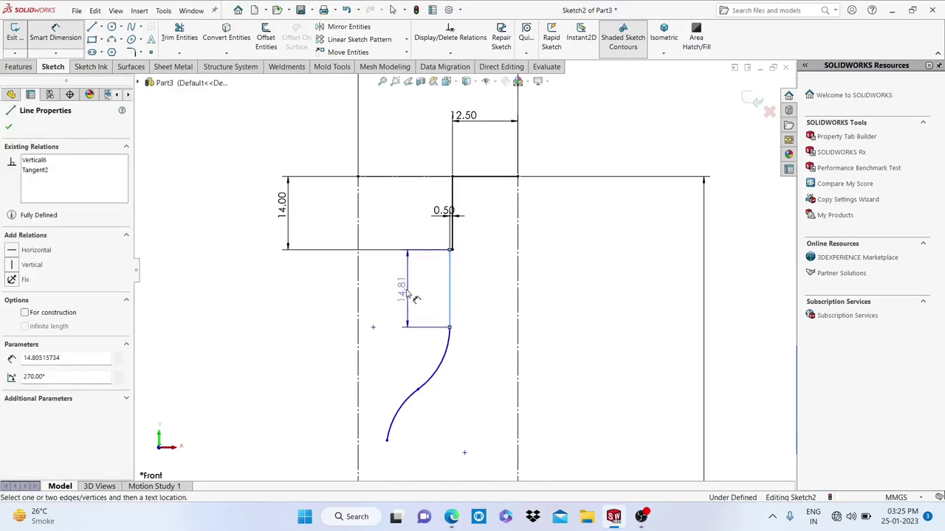
left_click(390, 295)
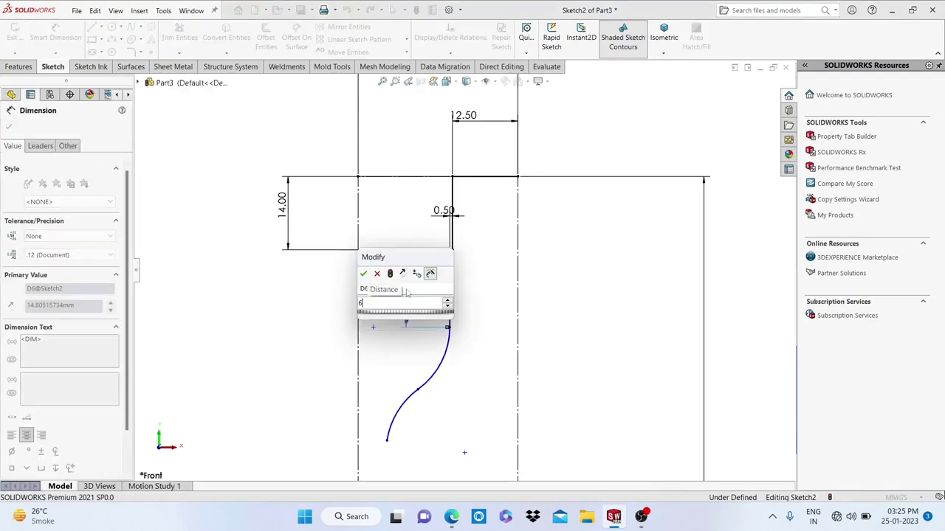
key("Escape")
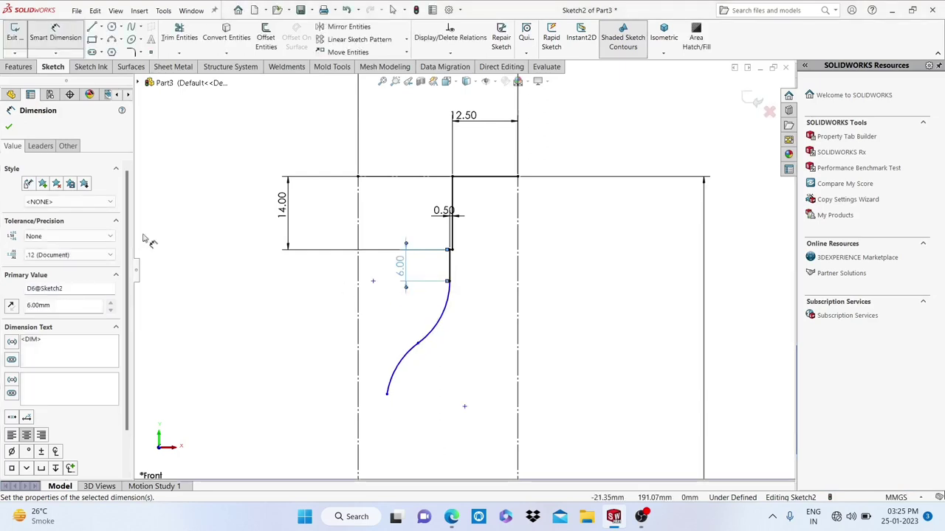
key("Escape")
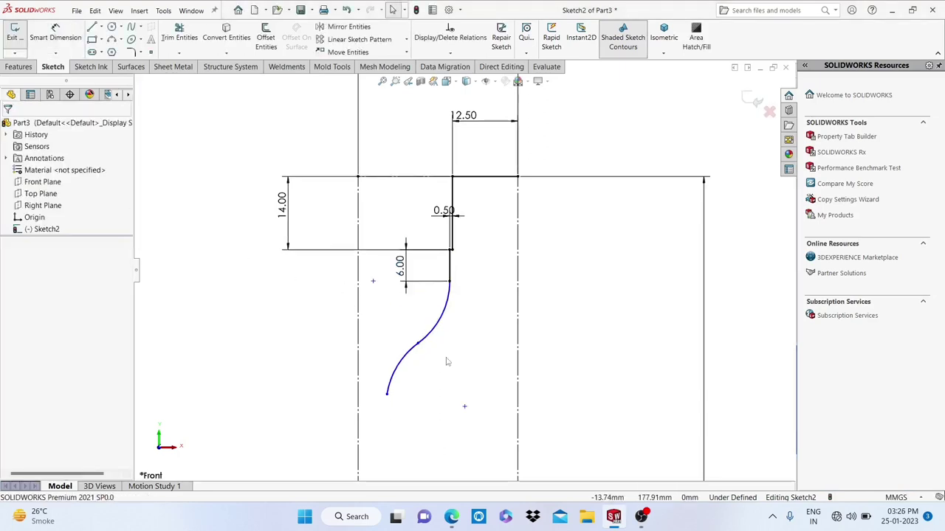
Set the first tangent arc's radius to R45.
scroll(443, 362, "down", 2)
scroll(442, 362, "down", 1)
left_click(56, 34)
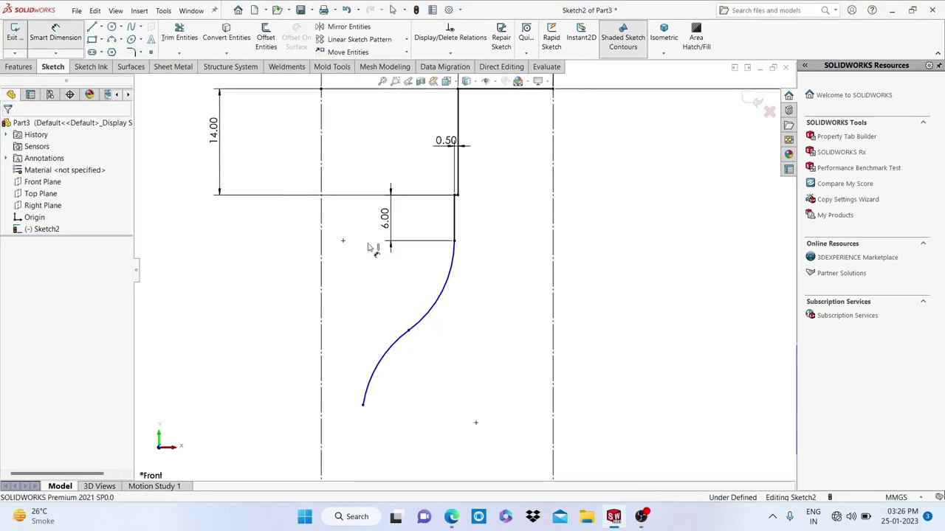
left_click(443, 296)
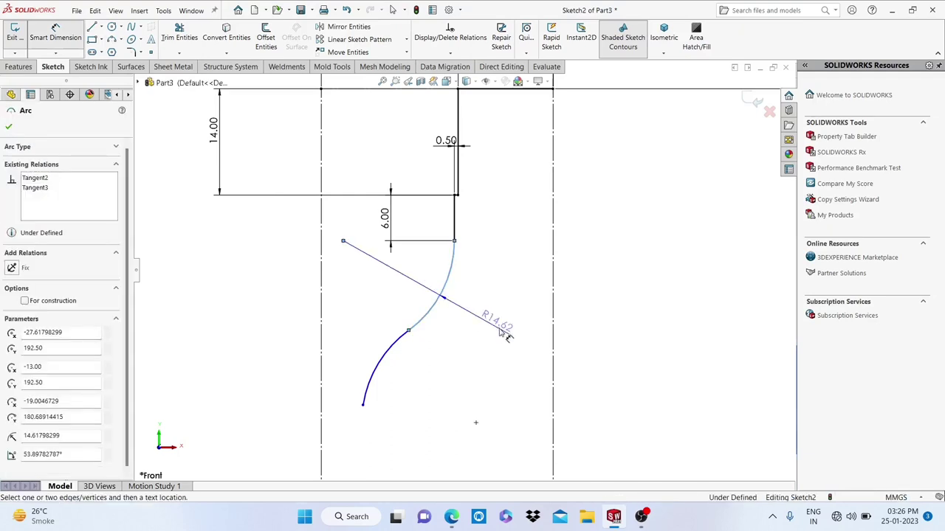
left_click(504, 331)
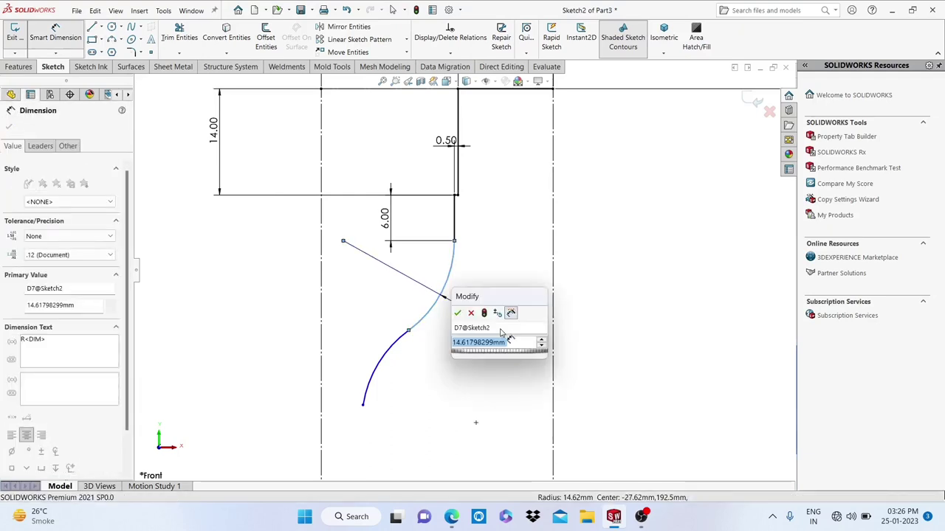
type("45")
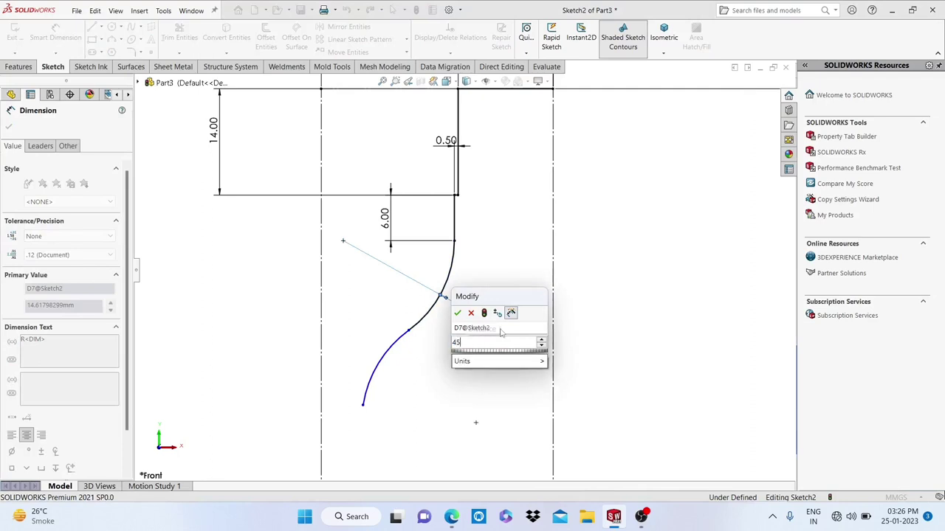
key("Return")
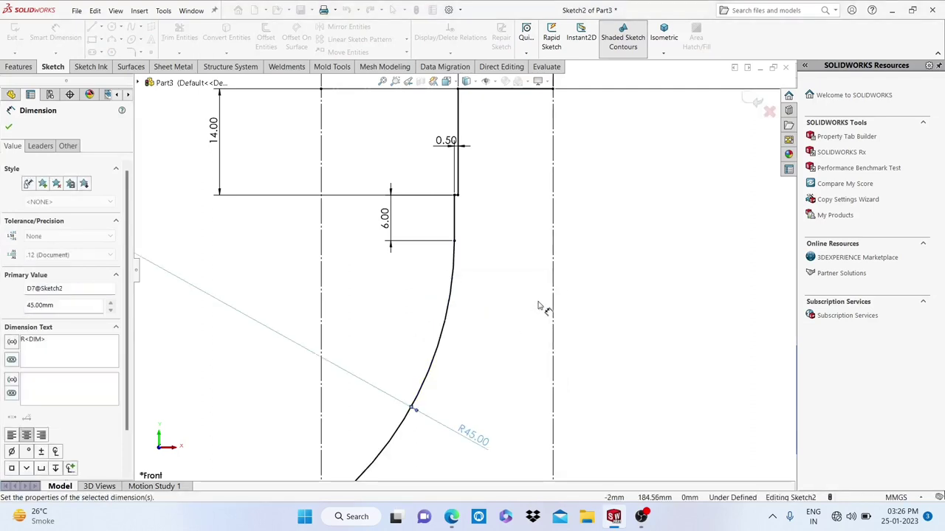
left_click(8, 126)
Reshape the lower spline by dragging its end point.
scroll(410, 356, "up", 5)
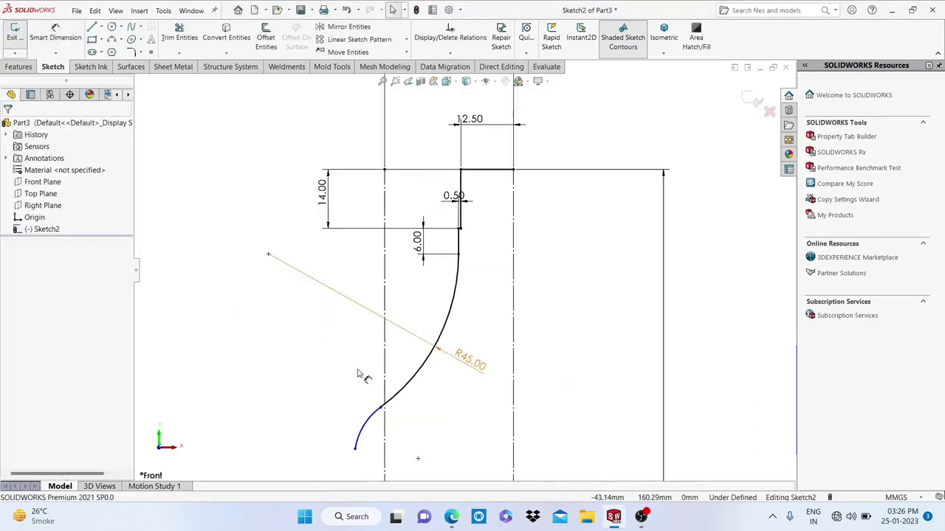
scroll(410, 357, "down", 2)
scroll(395, 364, "down", 3)
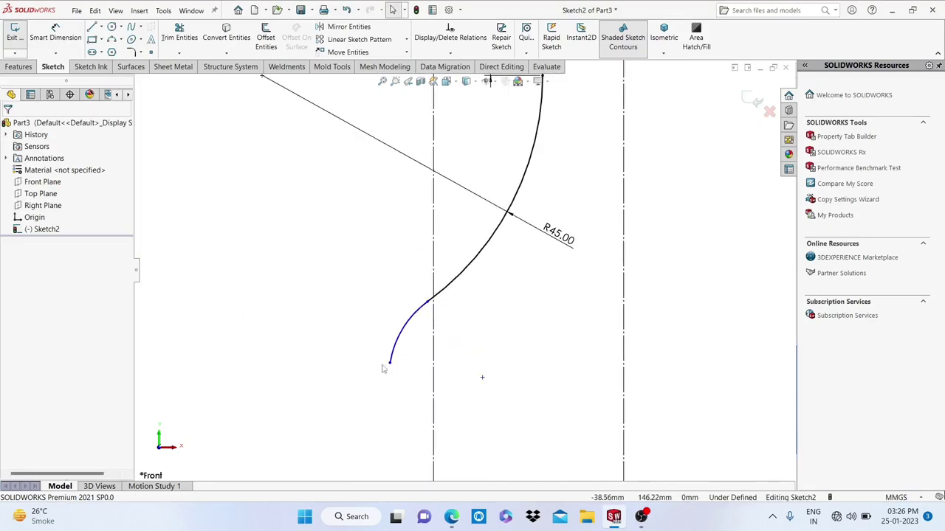
mouse_move(389, 367)
left_mouse_down()
mouse_move(407, 327)
mouse_move(483, 246)
left_mouse_up()
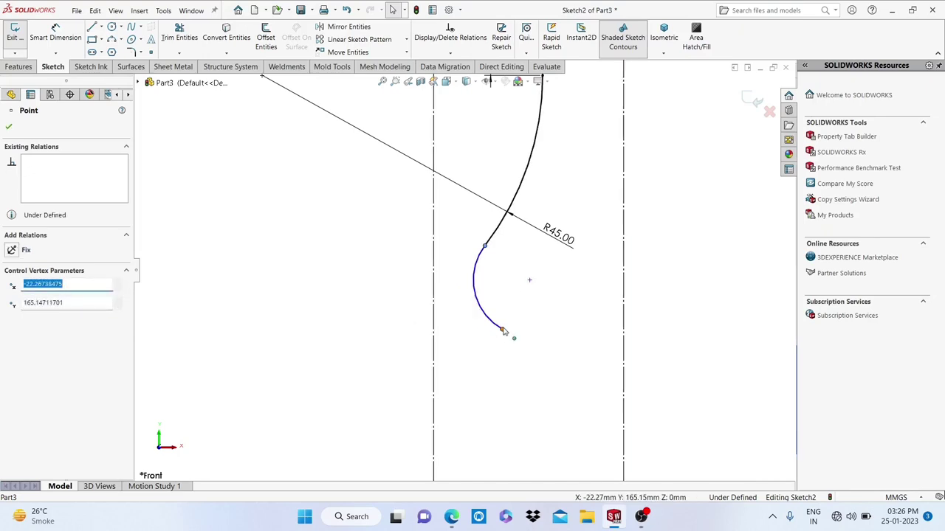
Pull the lower spline end up and to the left.
left_click_drag(502, 331, 455, 297)
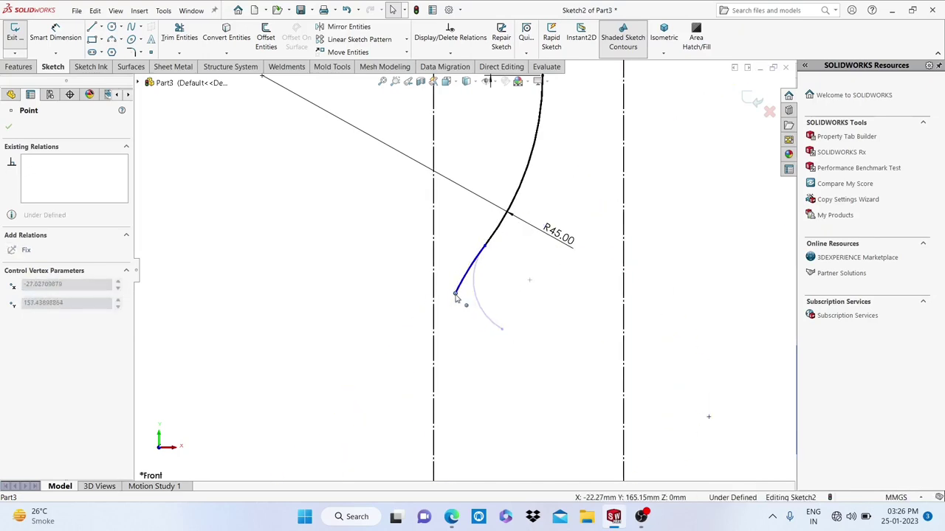
left_click(502, 263)
scroll(500, 260, "up", 2)
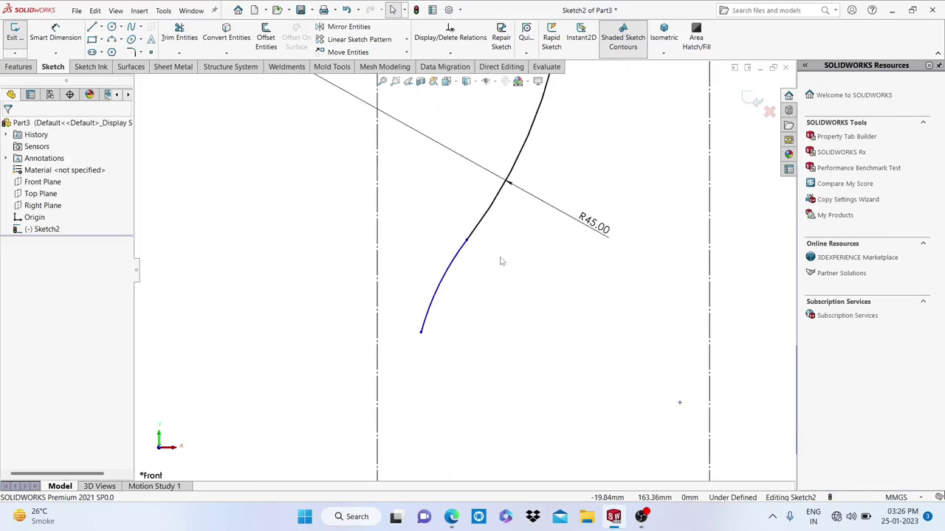
scroll(501, 260, "up", 2)
scroll(500, 261, "up", 2)
Locate the spline end point 57.50 mm below the top line.
left_click(55, 33)
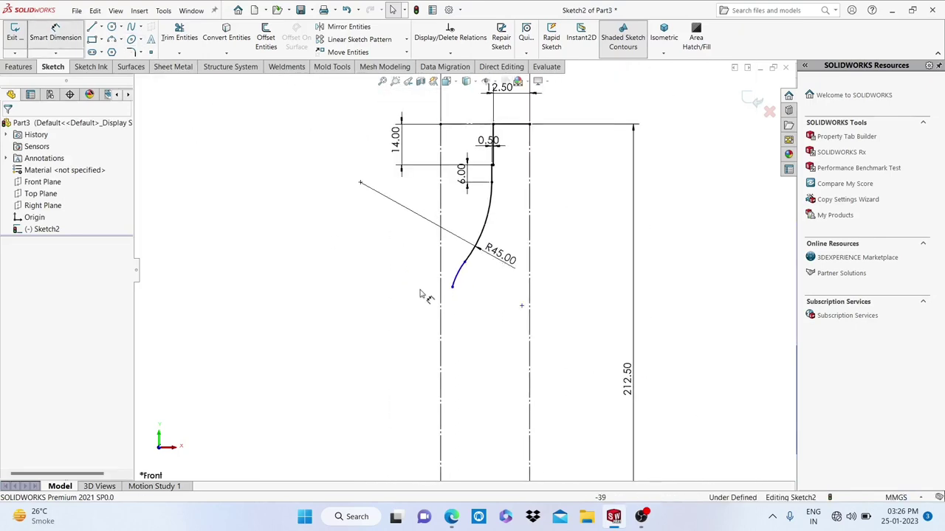
left_click(453, 287)
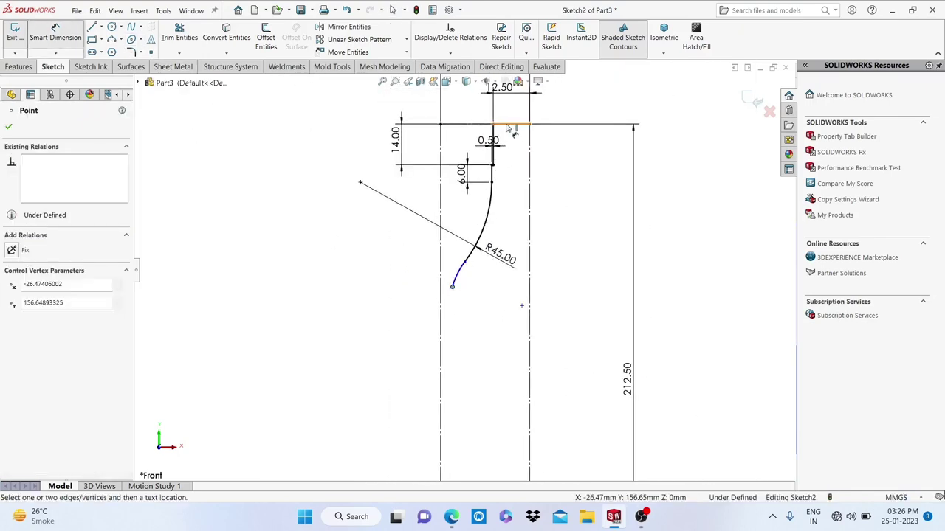
left_click(510, 124)
left_click(332, 207)
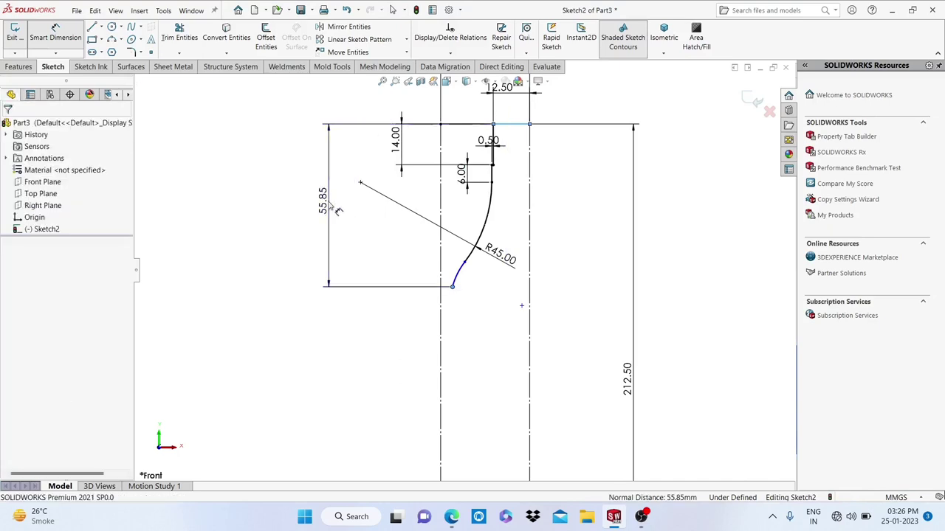
left_click(330, 205)
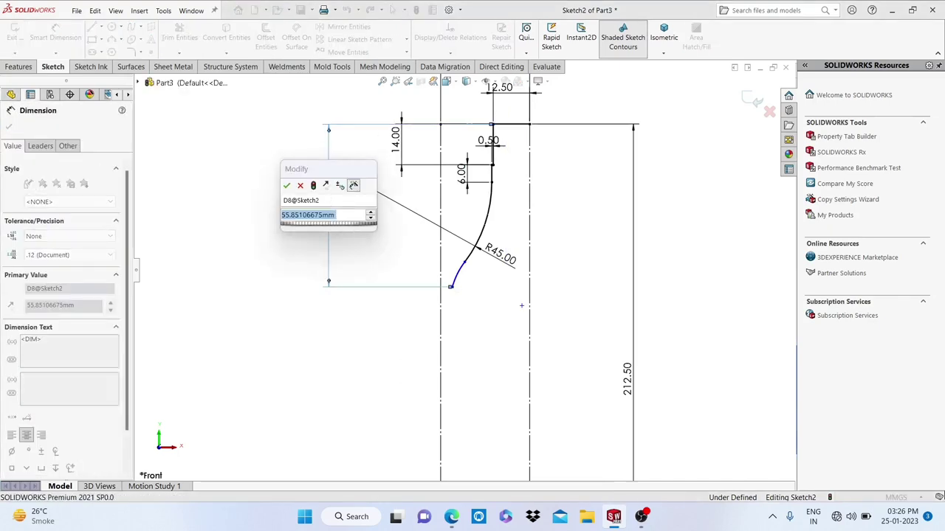
type("57.5")
key("Return")
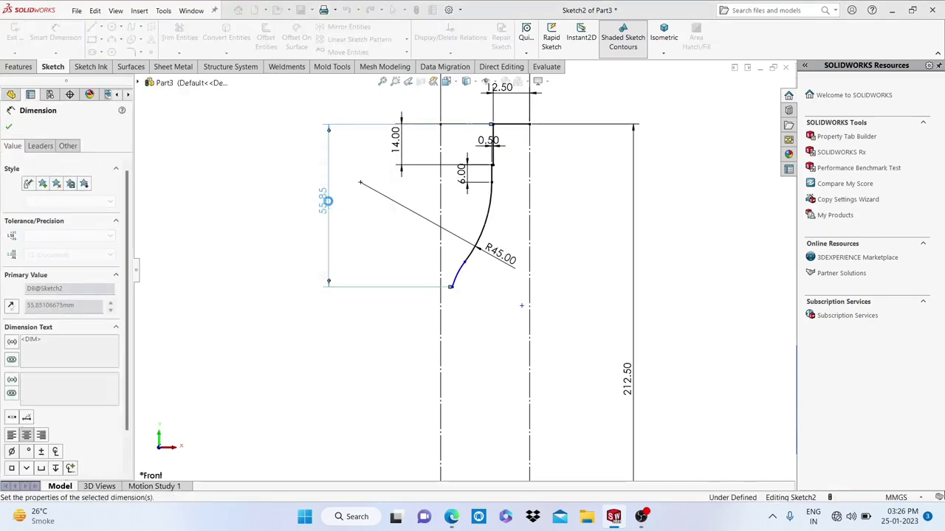
left_click(15, 125)
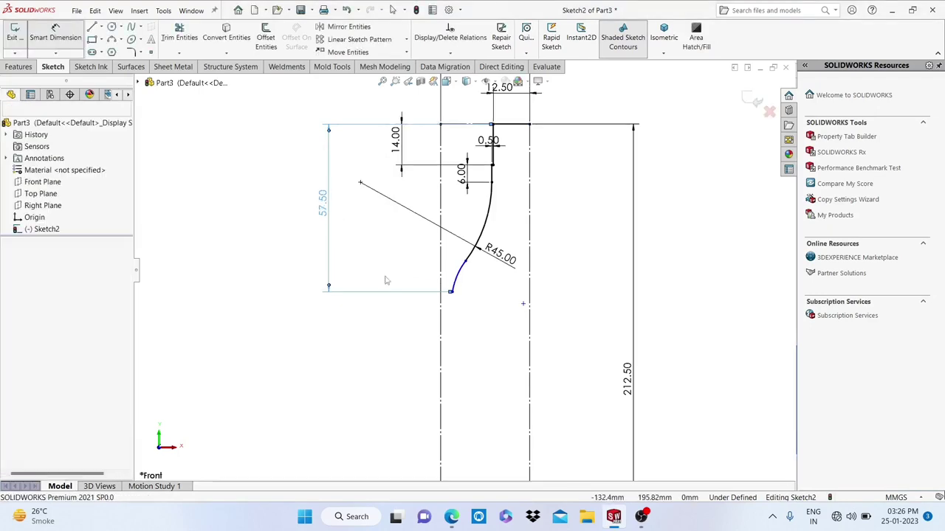
Snap the short arc's lower end onto the end of the 57.50 baseline.
scroll(457, 295, "down", 2)
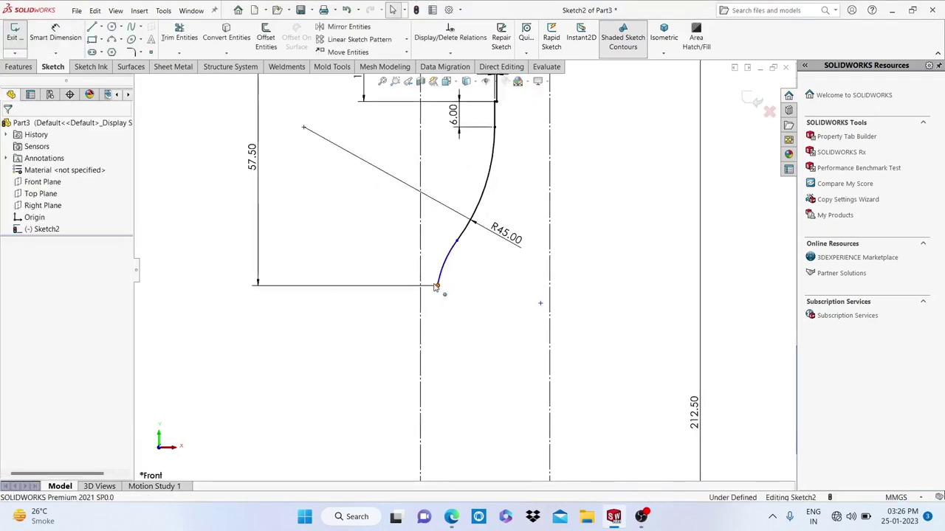
left_click_drag(438, 286, 428, 284)
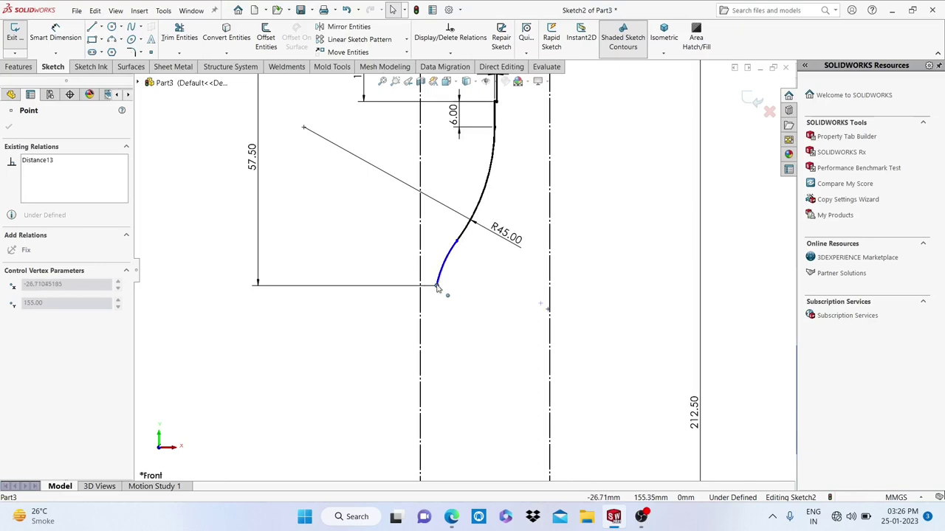
key("Escape")
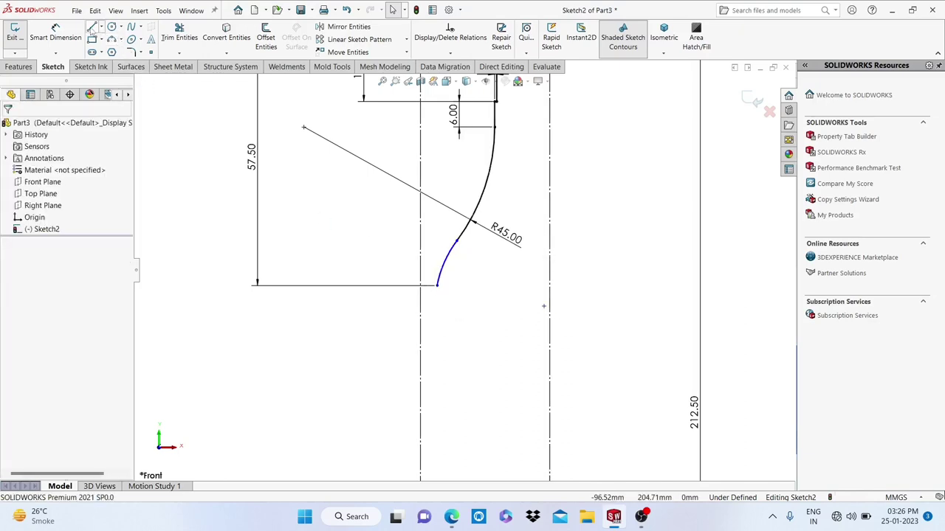
Add a radius dimension to the lower arc, which ends up at R200.00.
left_click(92, 28)
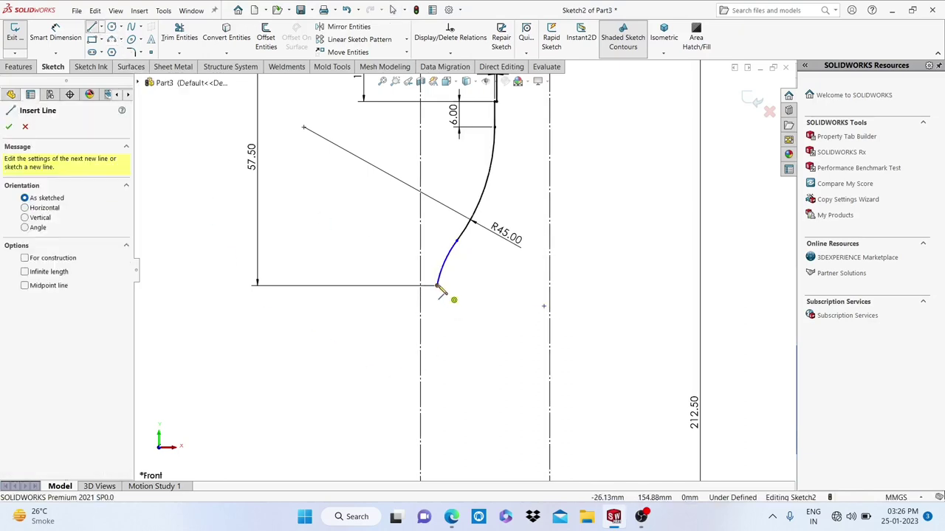
key("Escape")
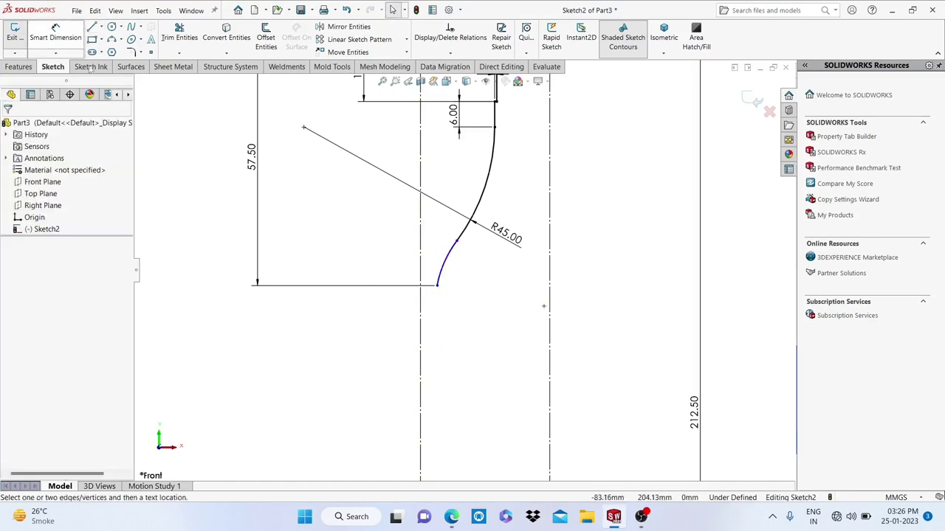
left_click(78, 30)
left_click(472, 281)
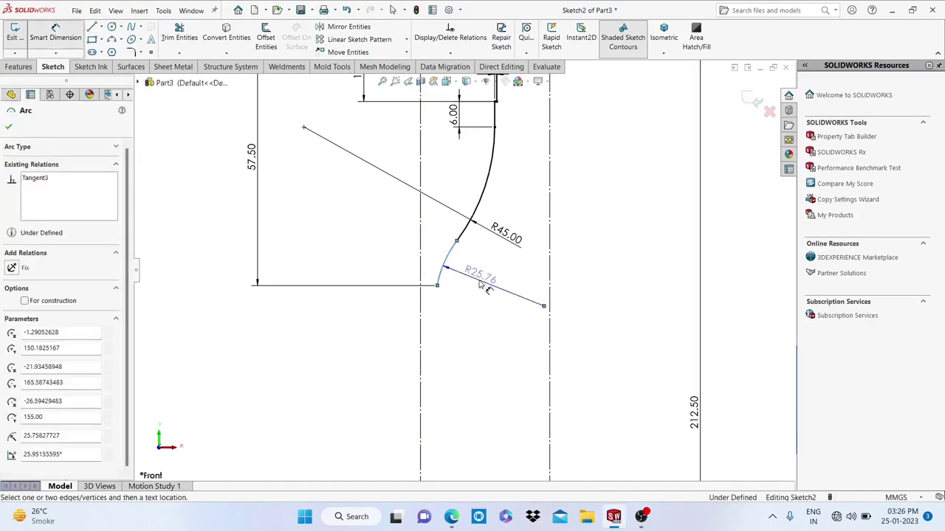
left_click(485, 289)
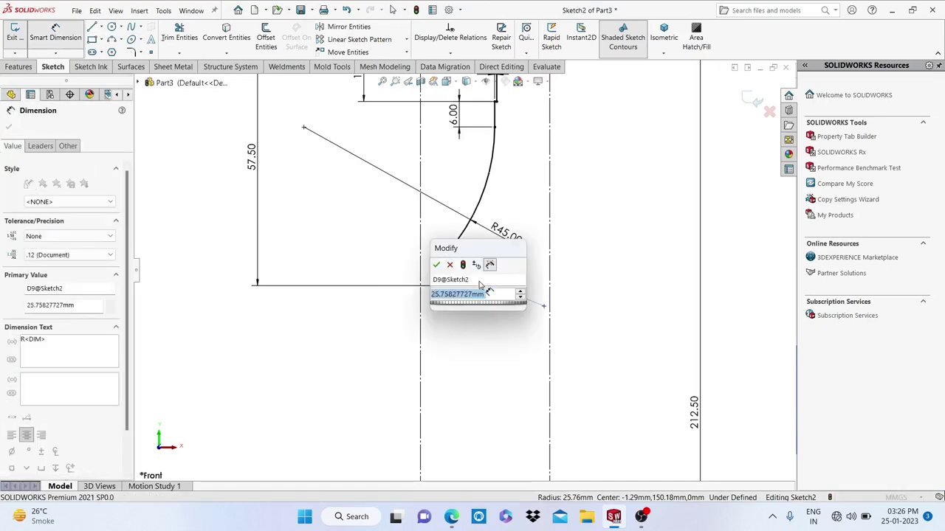
key("BackSpace")
type("25")
key("Return")
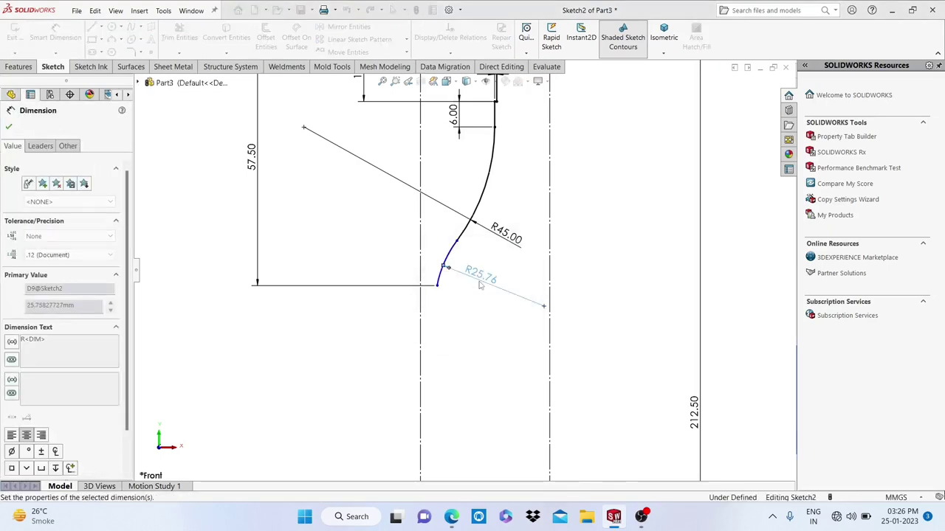
key("Escape")
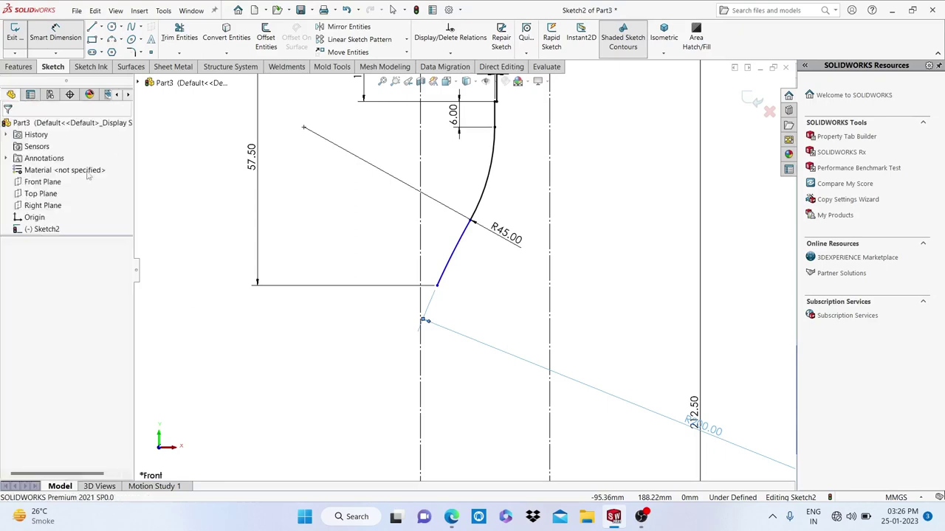
scroll(459, 283, "up", 2)
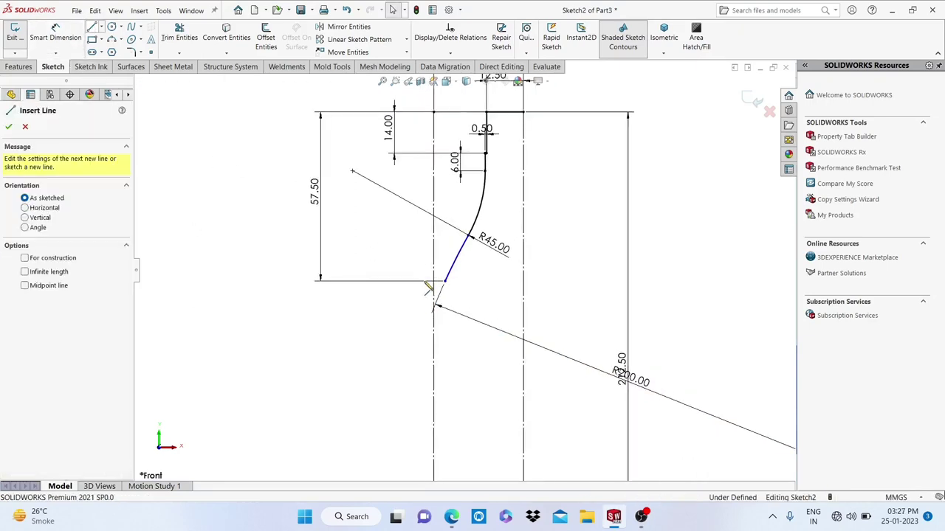
Extend the profile with a short line and a tangent arc reaching the vertical centre line.
scroll(447, 284, "down", 2)
left_click(458, 279)
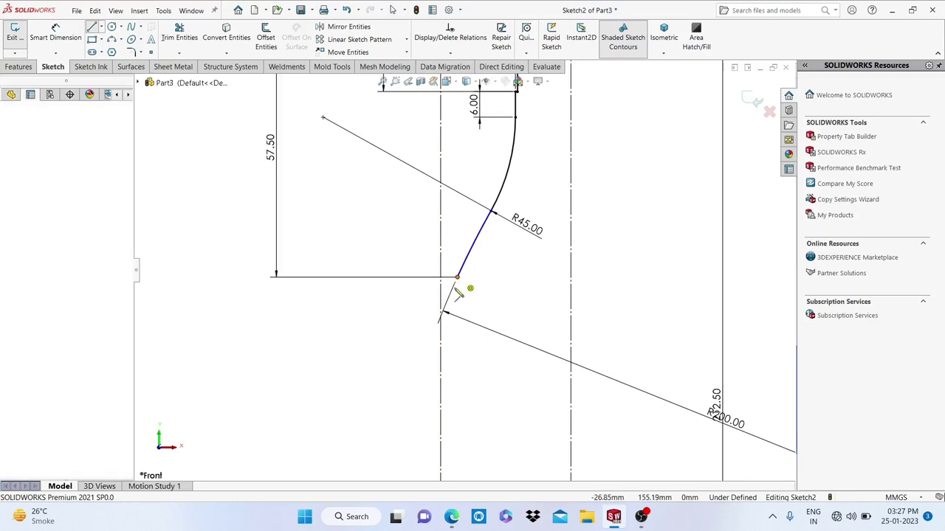
left_click(457, 279)
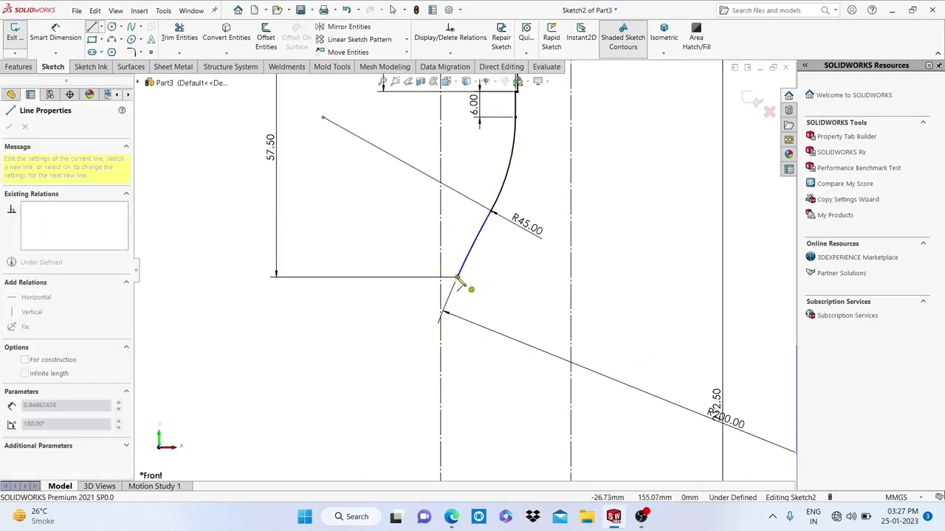
key("a")
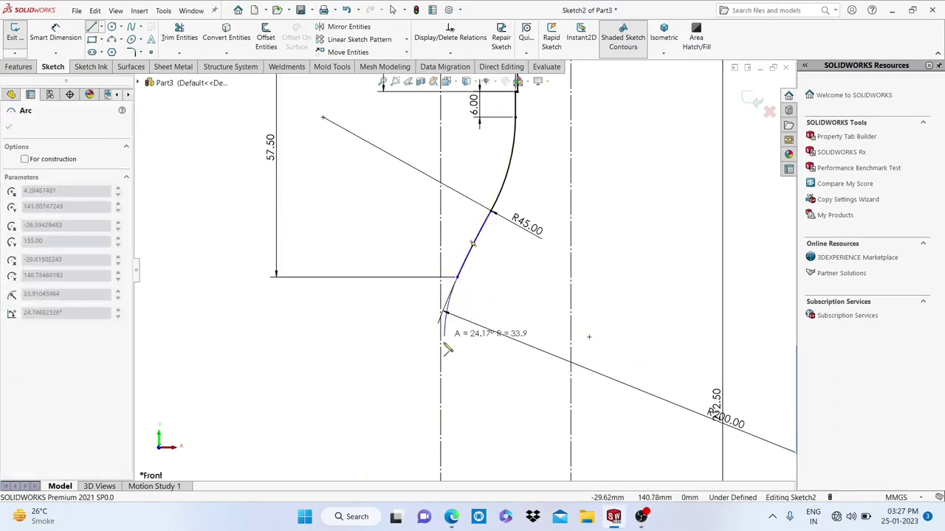
left_click(445, 359)
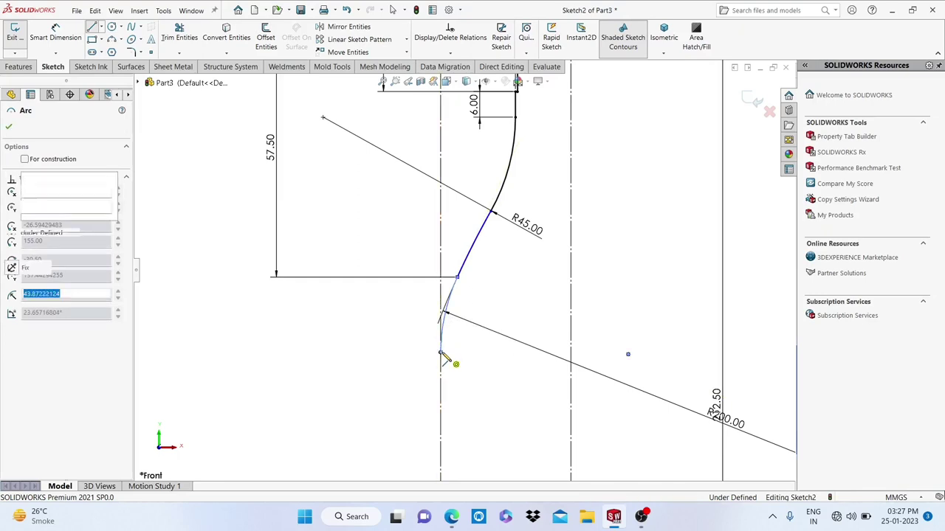
right_click(445, 360)
left_click(459, 358)
key("Escape")
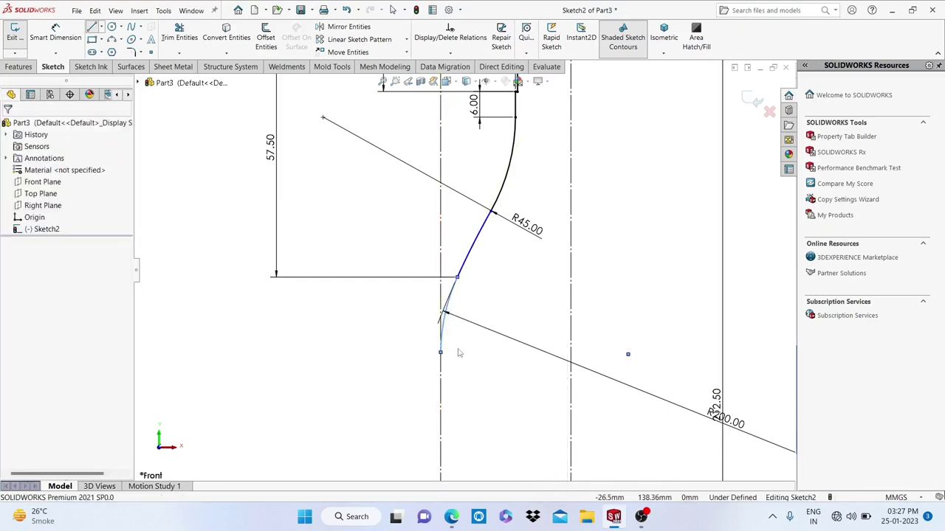
scroll(459, 354, "down", 3)
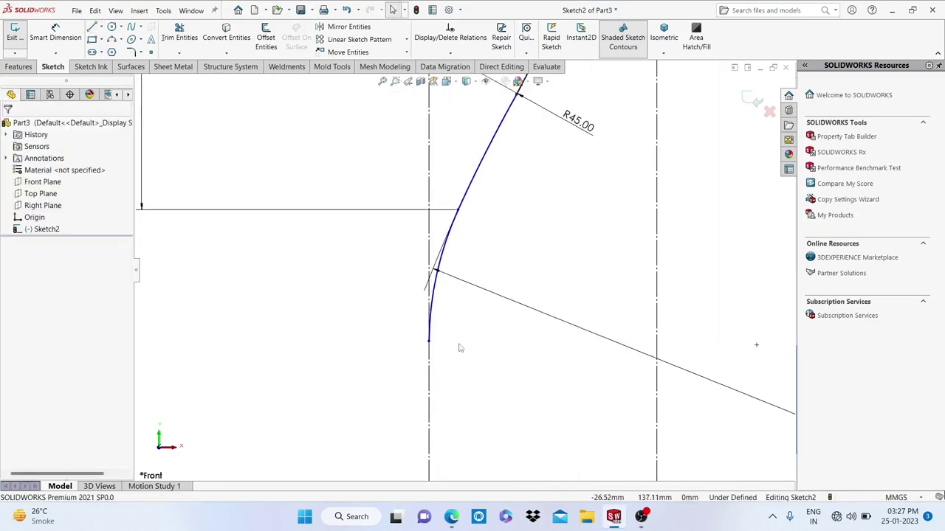
Make the new lower arc tangent to the vertical construction centre line.
left_click(433, 305)
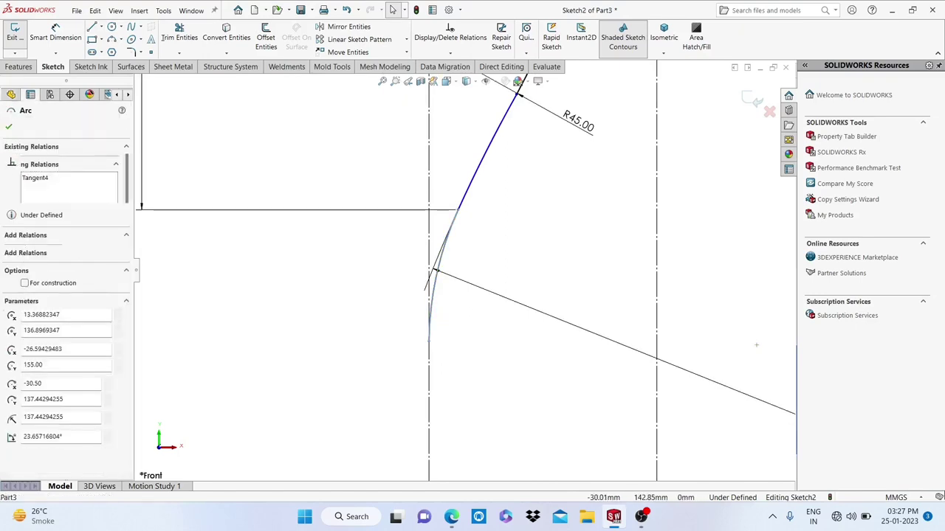
left_click(426, 363, "ctrl")
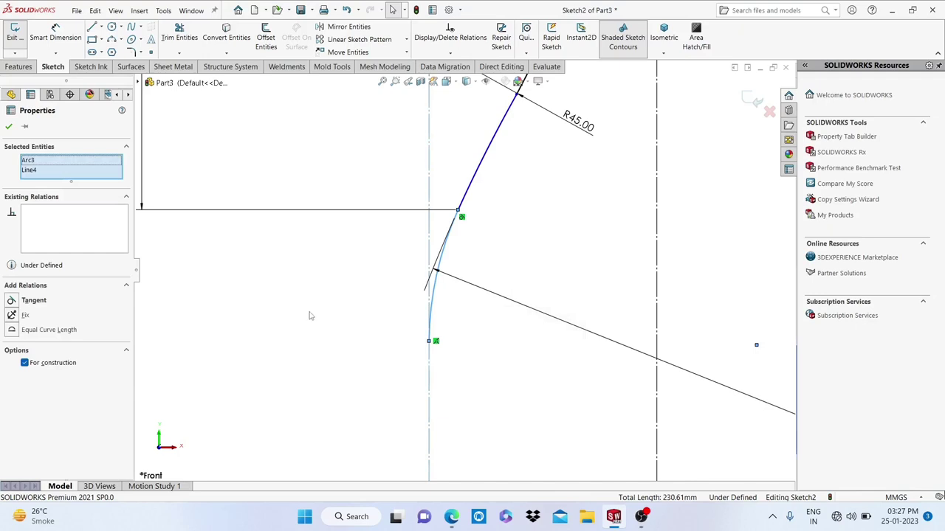
left_click(11, 301)
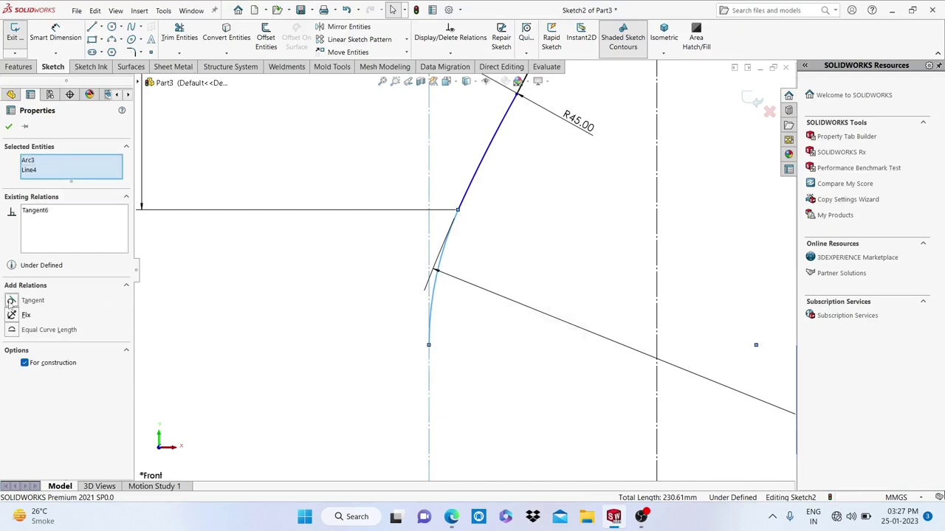
left_click(8, 127)
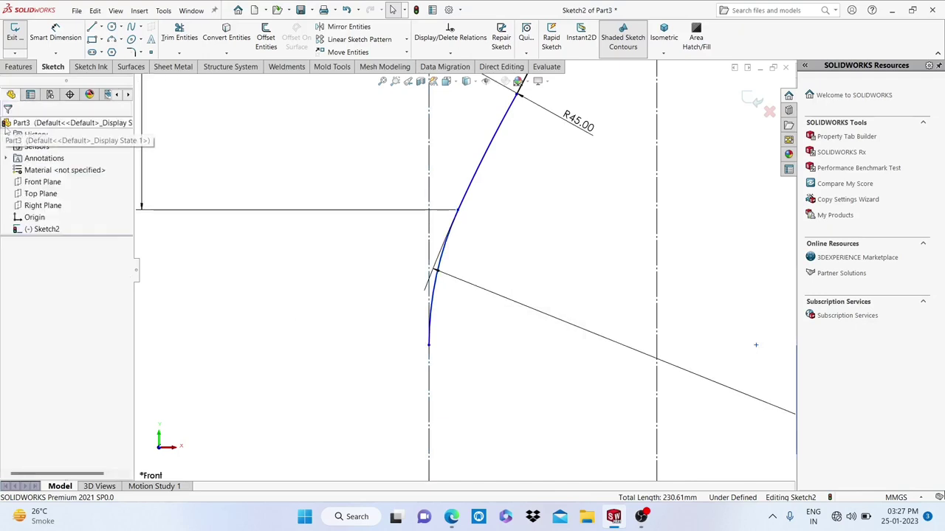
scroll(318, 336, "up", 2)
scroll(473, 281, "down", 1)
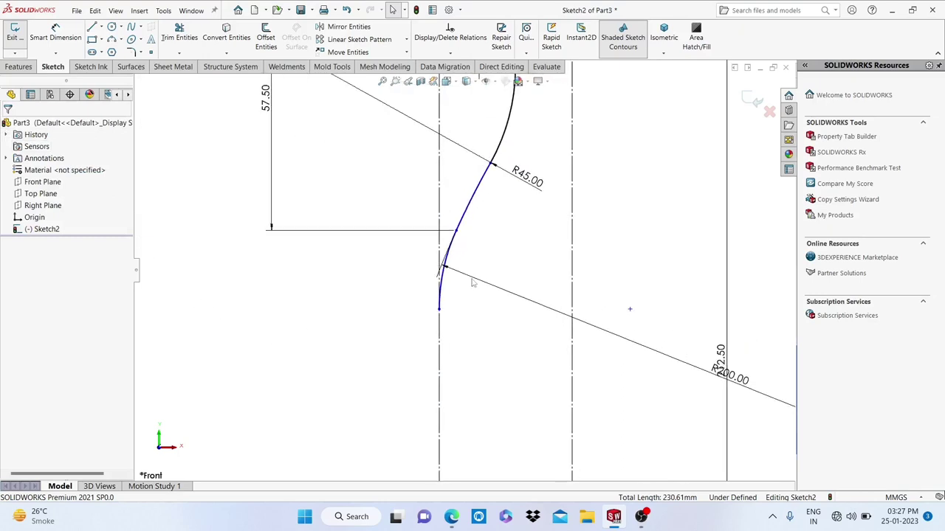
scroll(445, 304, "up", 2)
scroll(446, 302, "up", 1)
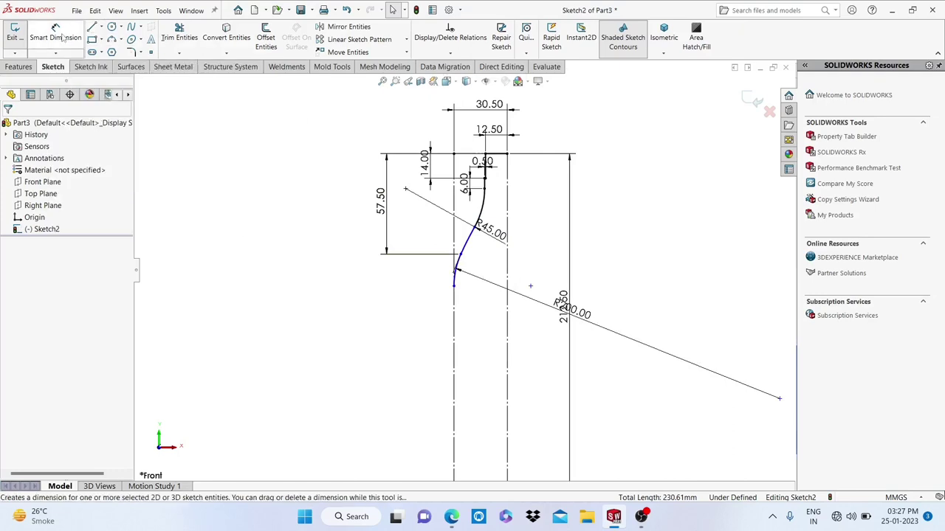
Locate the profile's lower point 26.50 mm horizontally from the vertical line.
scroll(467, 265, "down", 1)
scroll(466, 266, "down", 2)
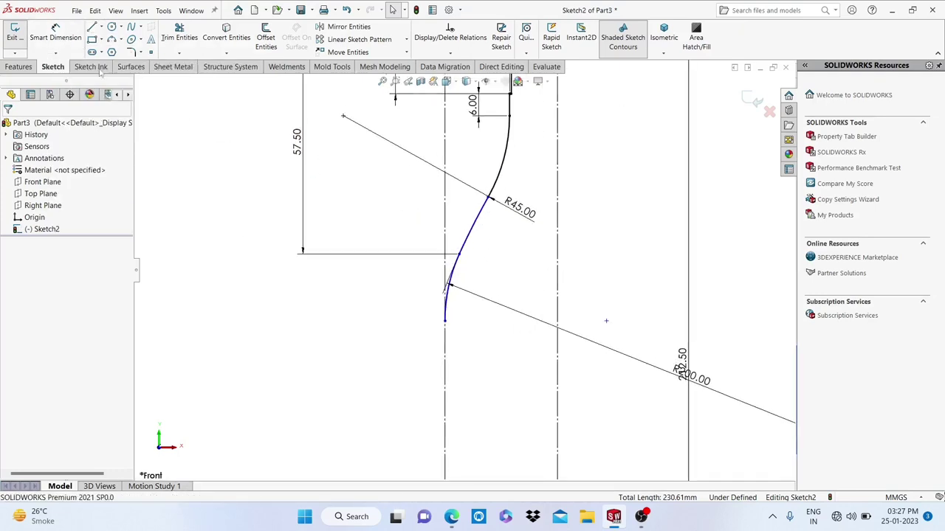
left_click(73, 43)
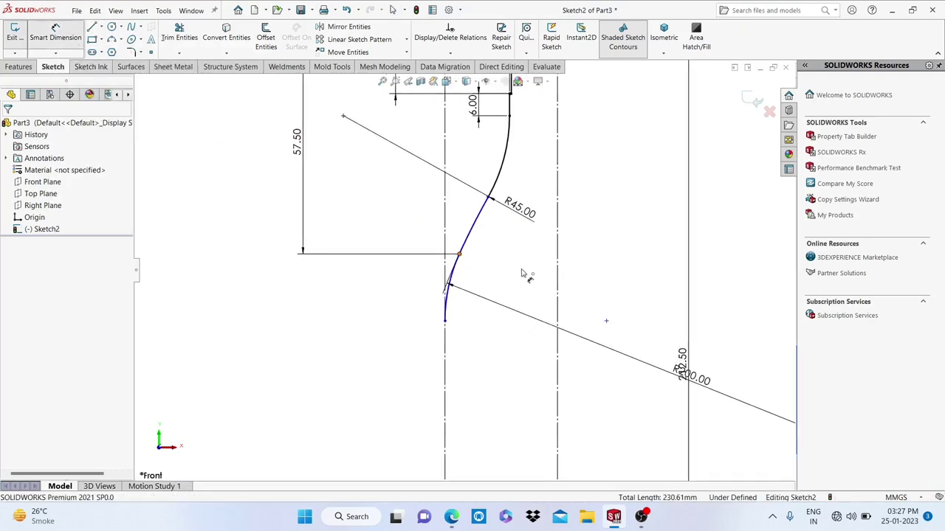
left_click(557, 267)
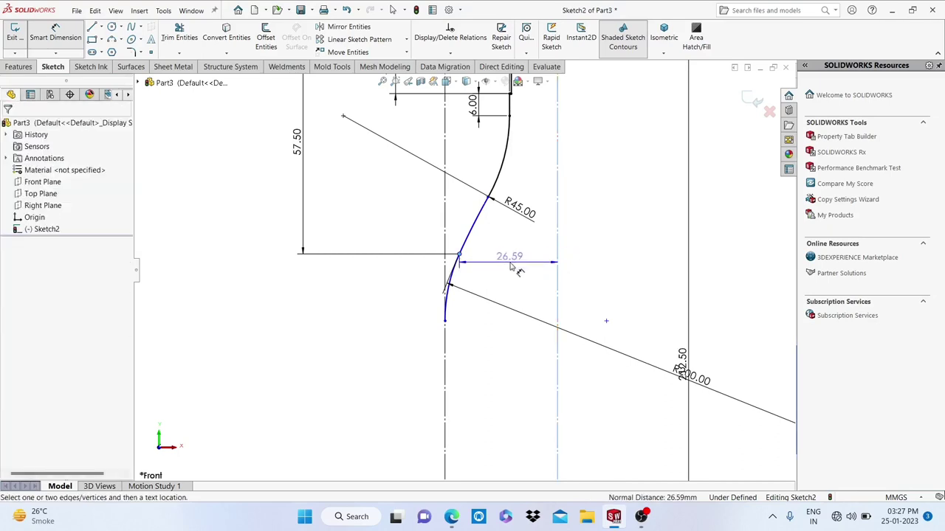
left_click(515, 267)
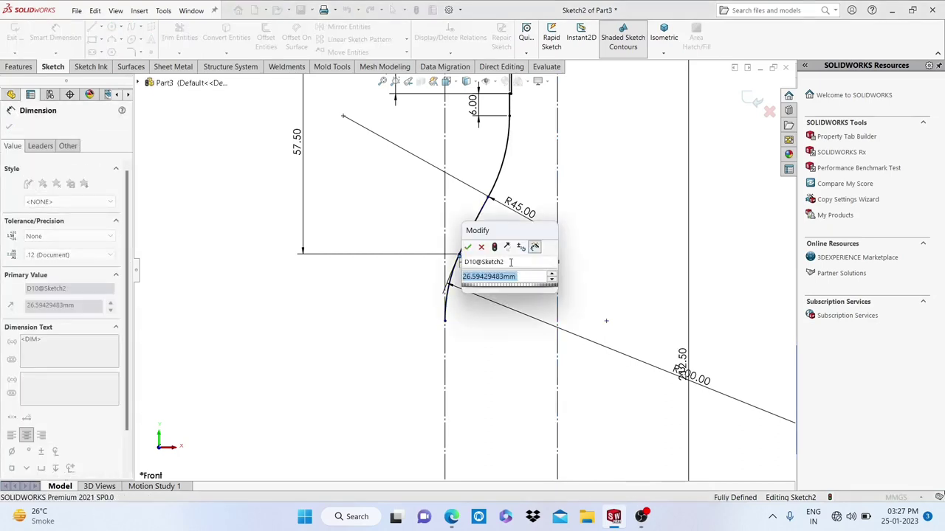
type("26.5")
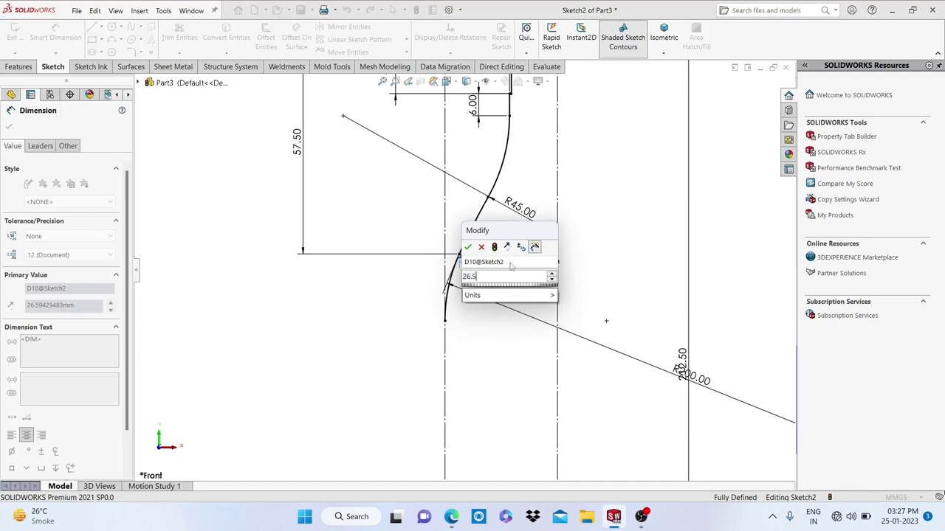
key("Return")
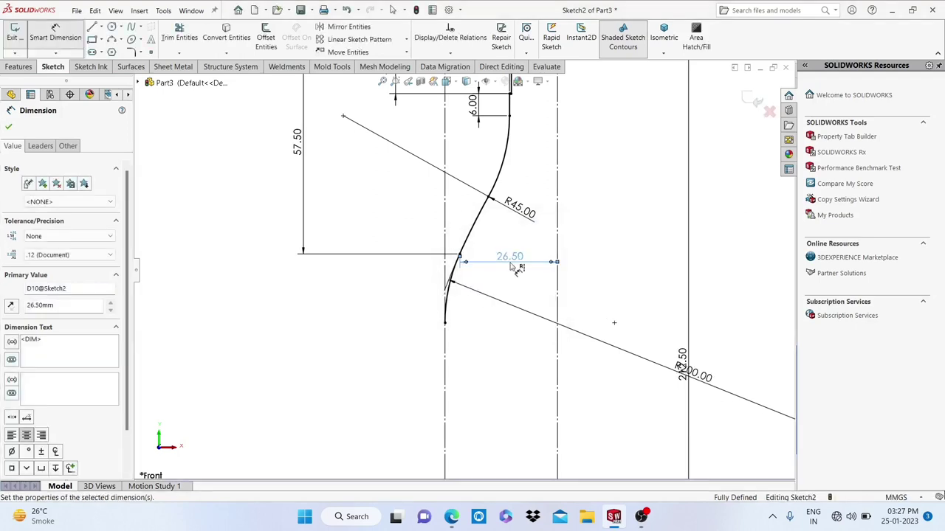
left_click(9, 126)
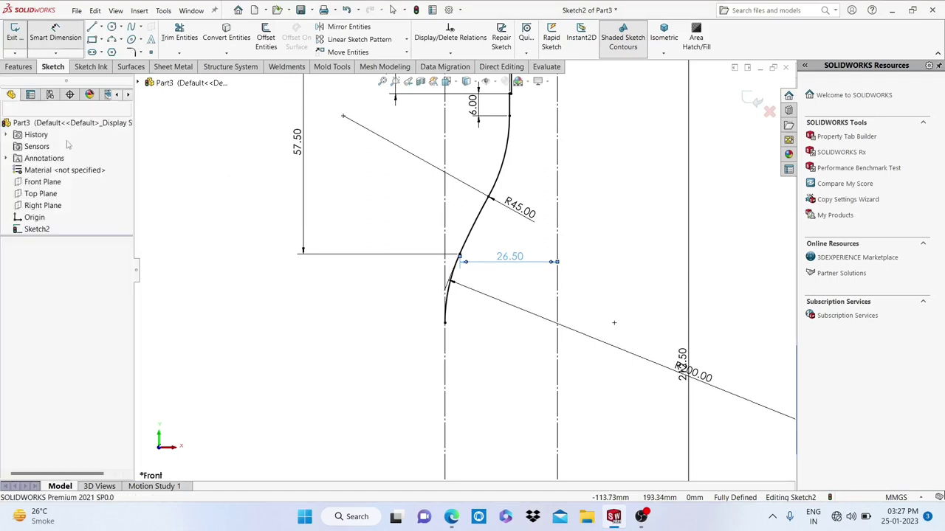
Start a new line at the curve's lower end.
scroll(463, 254, "up", 2)
scroll(411, 350, "up", 2)
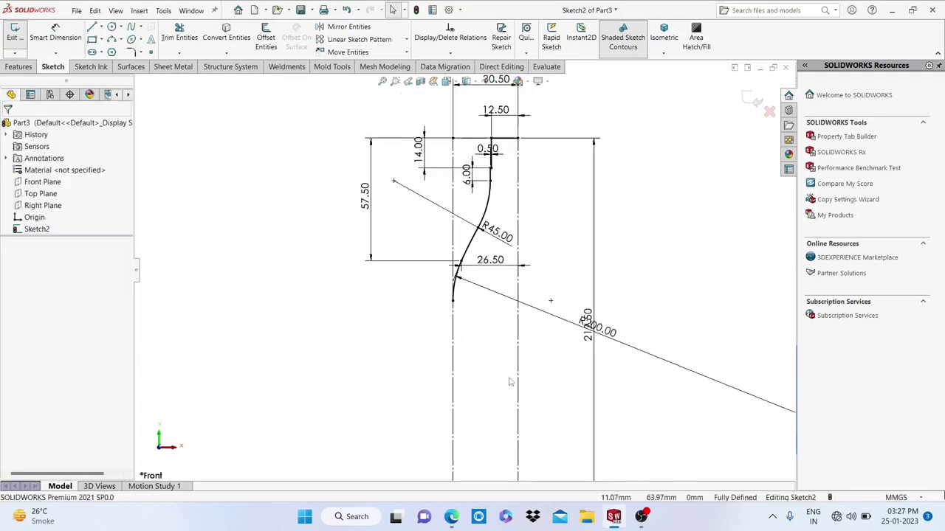
scroll(391, 244, "down", 1)
scroll(384, 221, "down", 1)
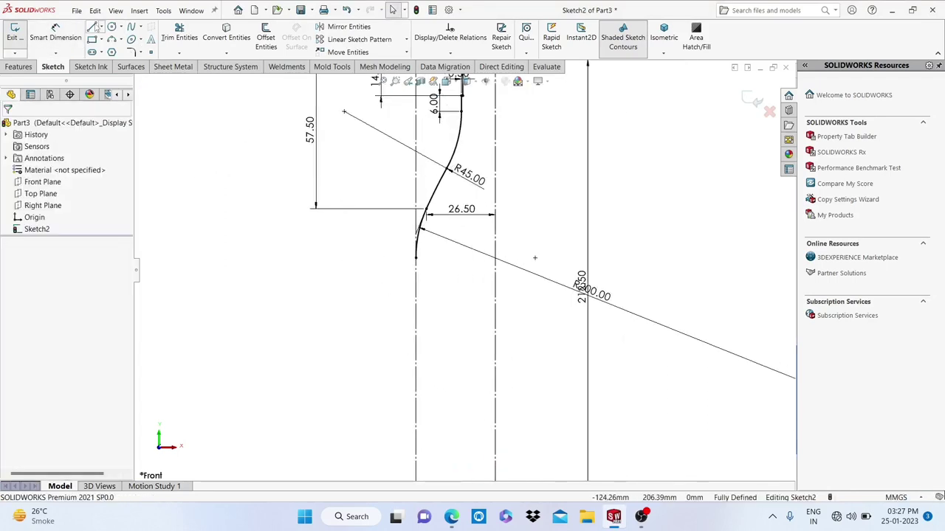
key("l")
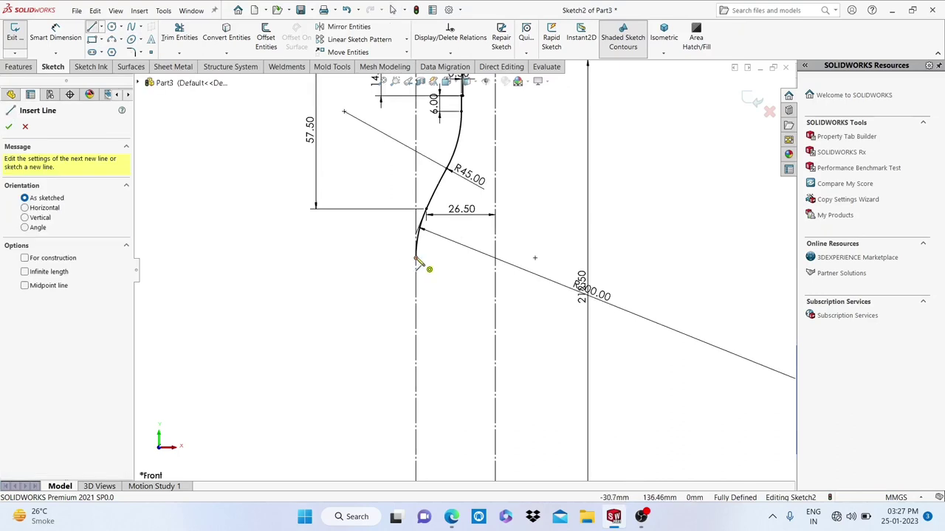
left_click(415, 258)
Draw a short horizontal step and a long vertical line down toward the rectangle's bottom.
left_click(425, 257)
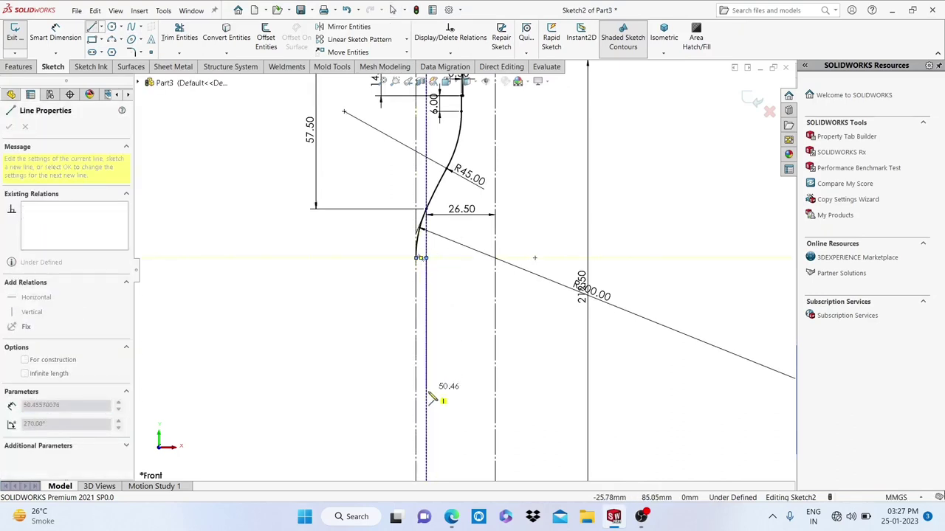
left_click(426, 400)
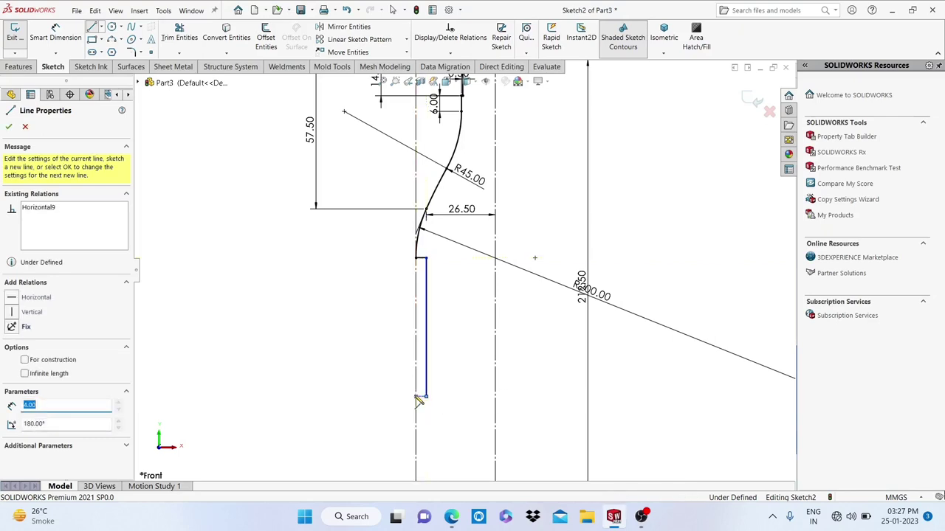
scroll(417, 401, "up", 2)
scroll(417, 401, "up", 2)
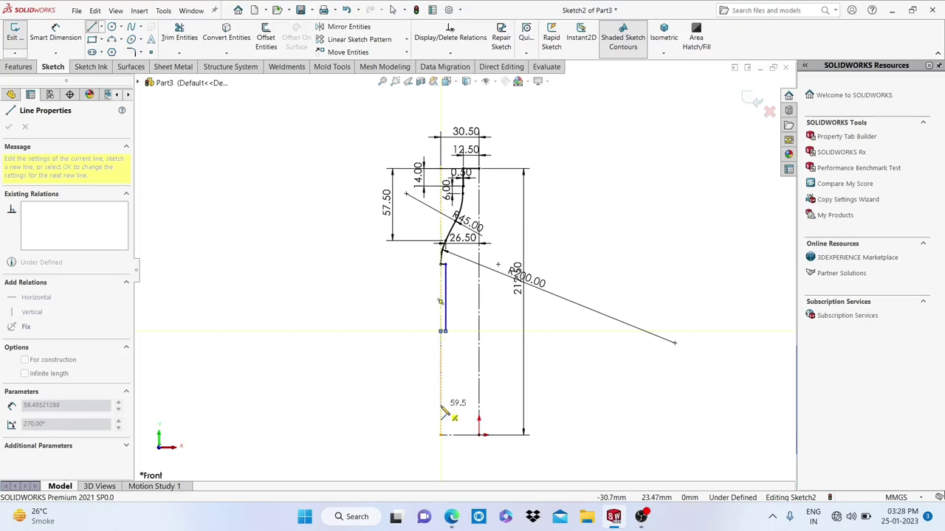
left_click(440, 405)
right_click(442, 389)
left_click(463, 396)
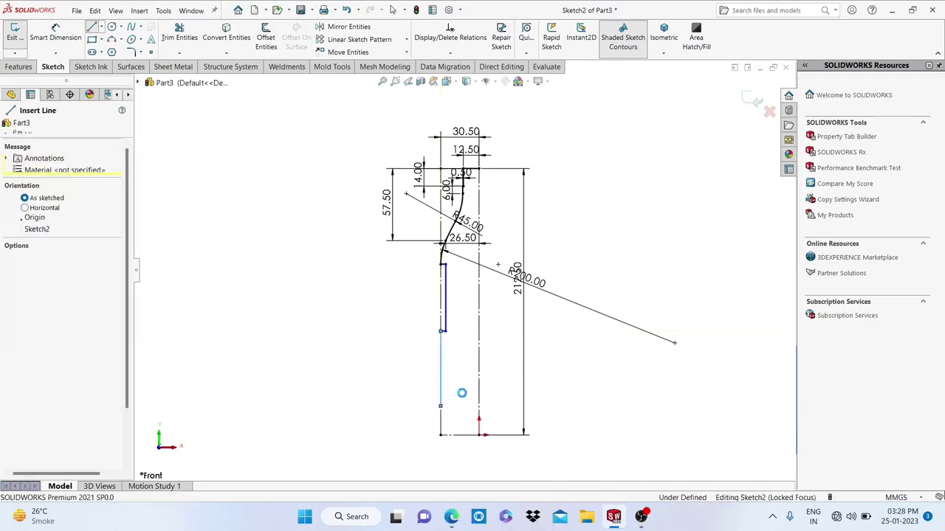
scroll(472, 311, "down", 2)
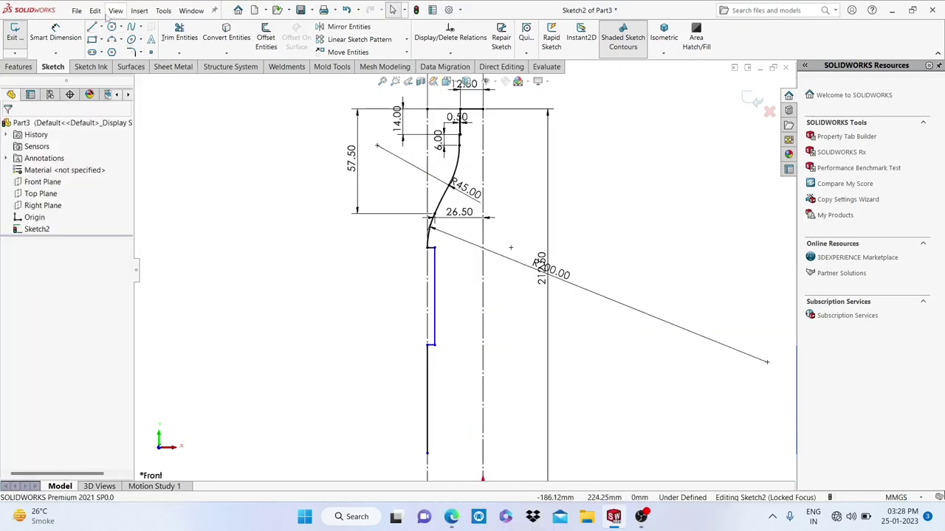
left_click(55, 28)
scroll(447, 257, "down", 1)
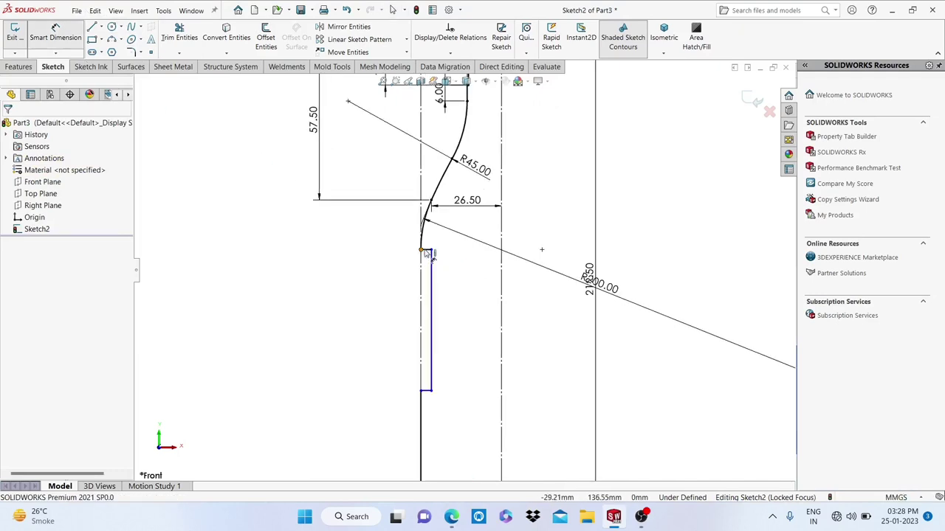
Dimension the short horizontal step to 1.10 mm.
left_click(426, 249)
left_click(342, 256)
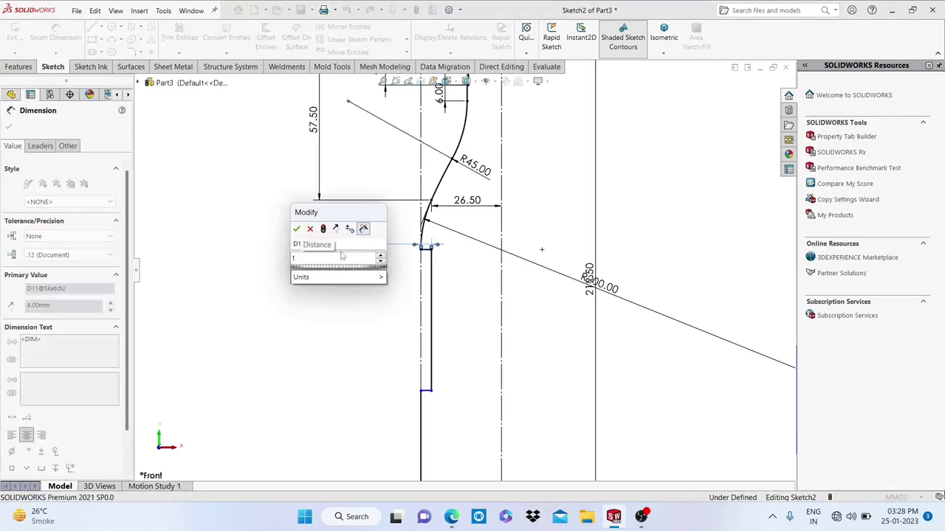
type("1.1")
key("Return")
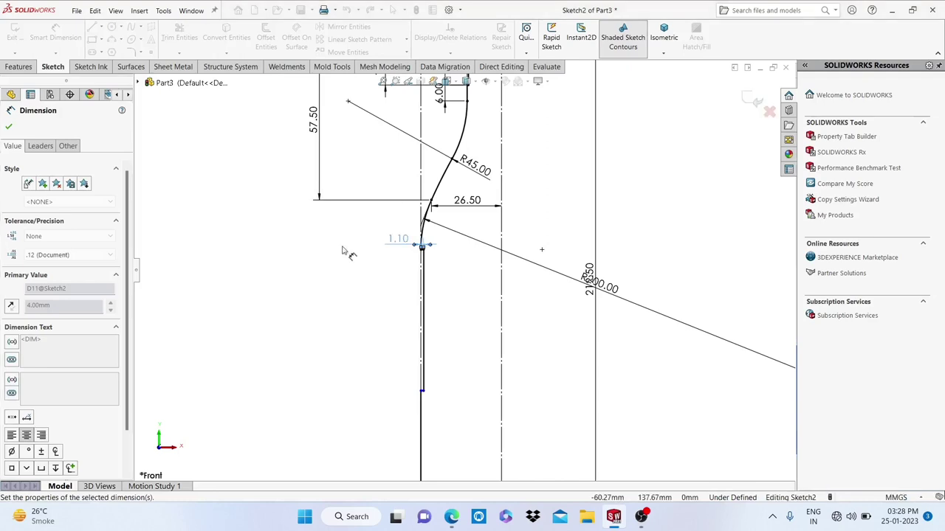
scroll(426, 265, "down", 2)
scroll(432, 270, "down", 2)
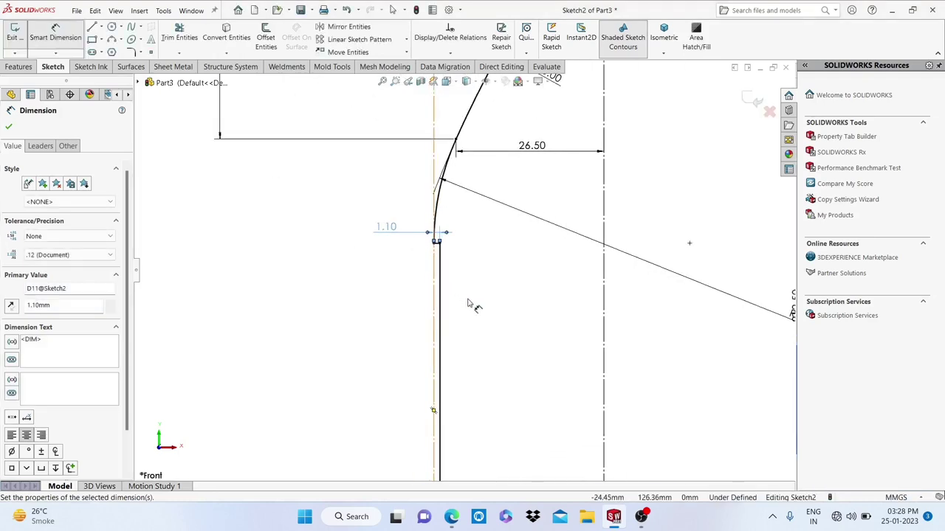
scroll(432, 255, "up", 2)
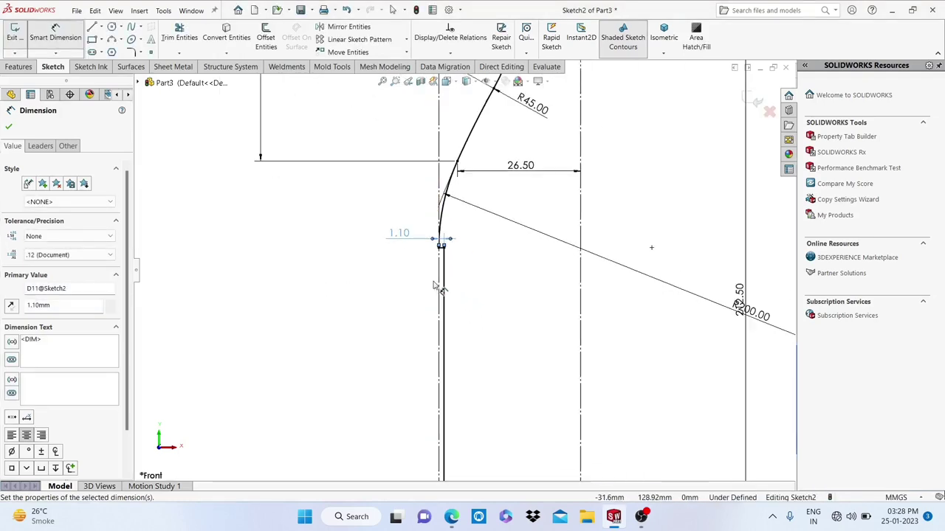
scroll(473, 296, "down", 2)
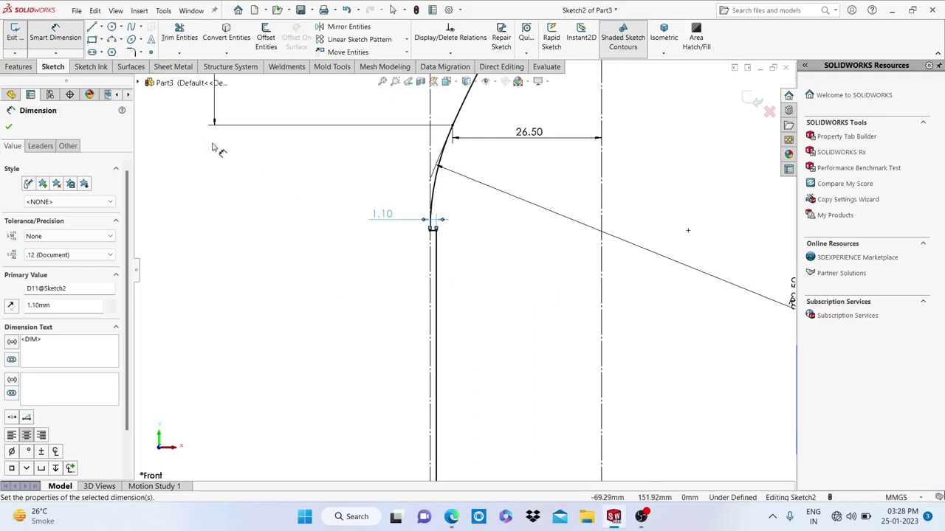
Dimension the upper vertical line to 40 mm and finish dimensioning.
left_click(432, 310)
left_click(378, 326)
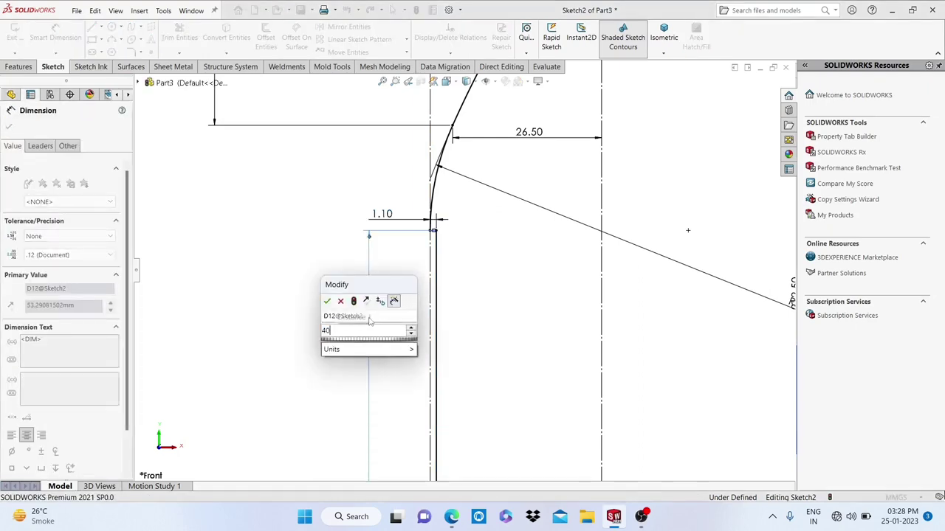
type("40")
key("Return")
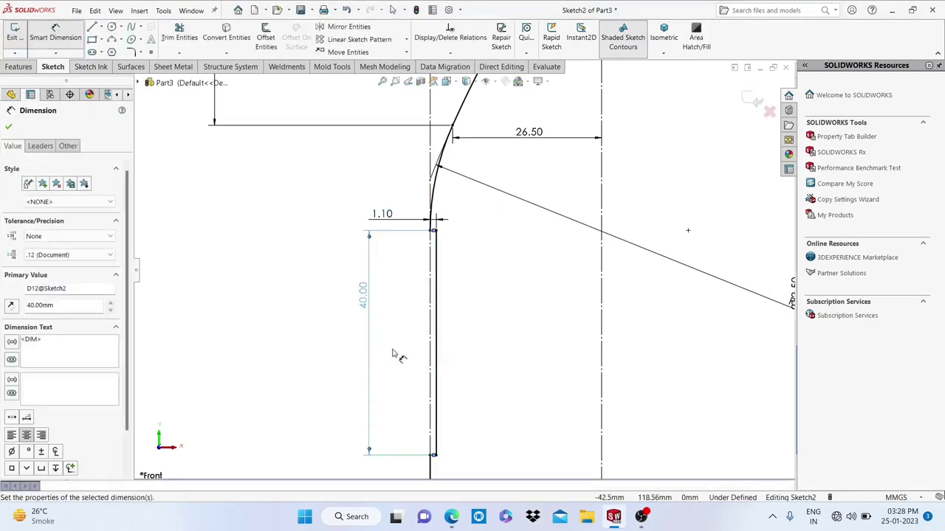
scroll(454, 413, "up", 3)
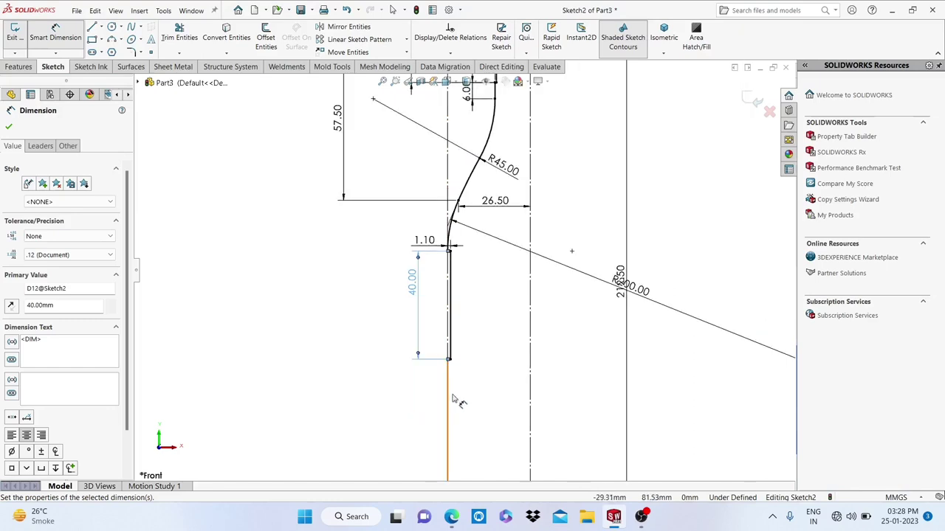
scroll(458, 397, "up", 3)
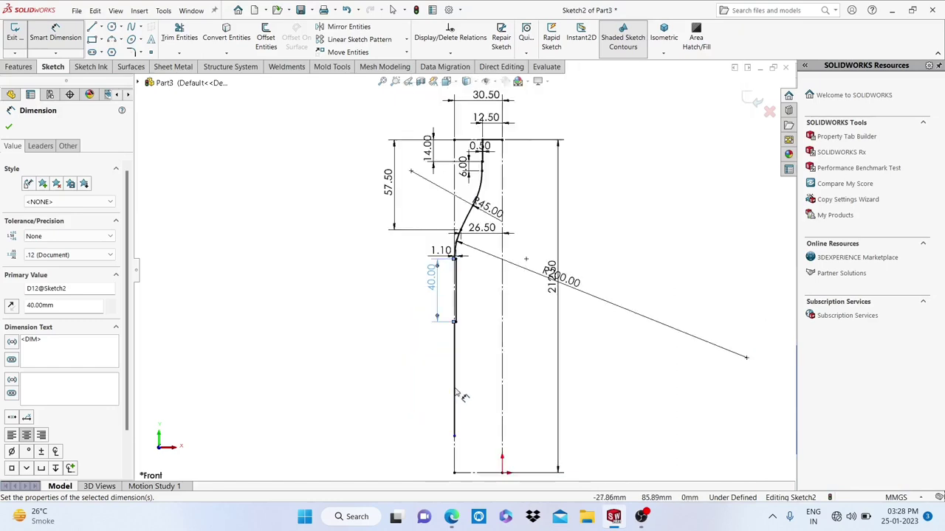
left_click(8, 128)
scroll(465, 398, "down", 2)
scroll(469, 399, "down", 2)
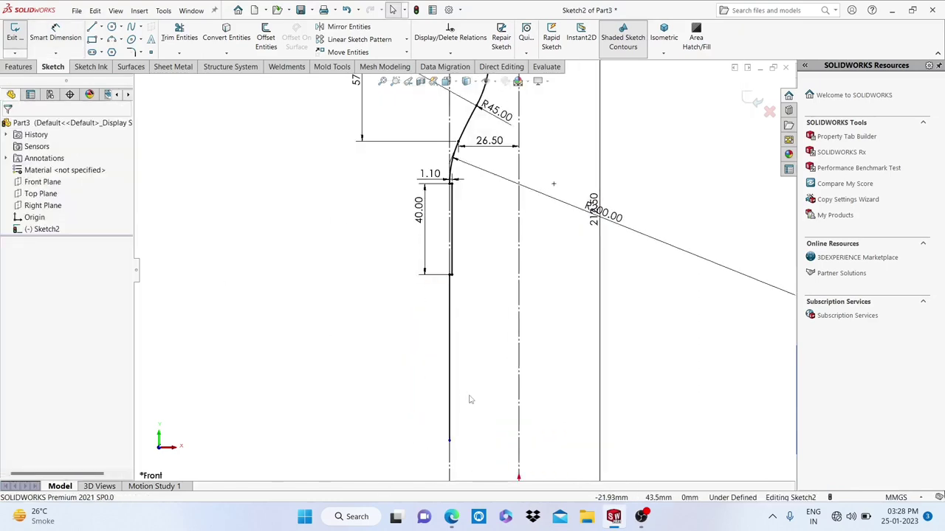
scroll(469, 399, "up", 2)
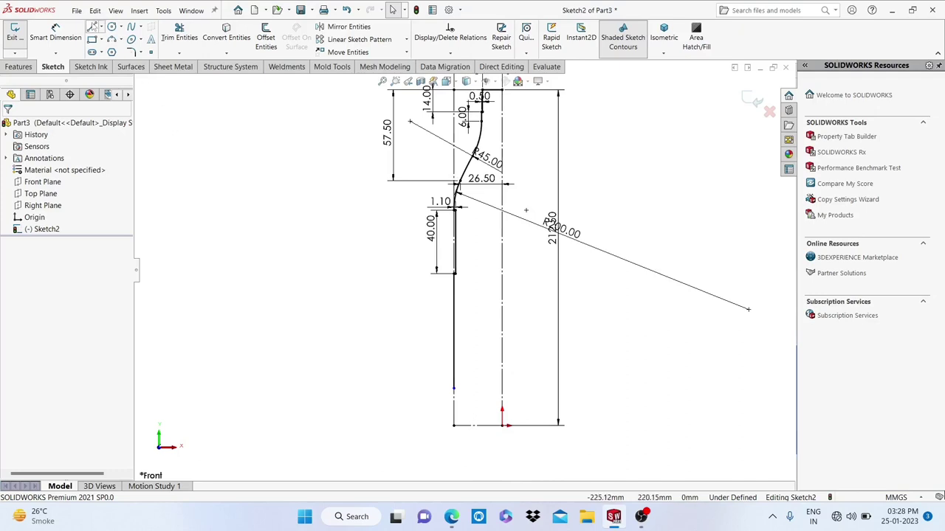
Draw tangent arcs from the vertical line's lower end round to the centreline.
left_click(92, 26)
scroll(458, 413, "down", 2)
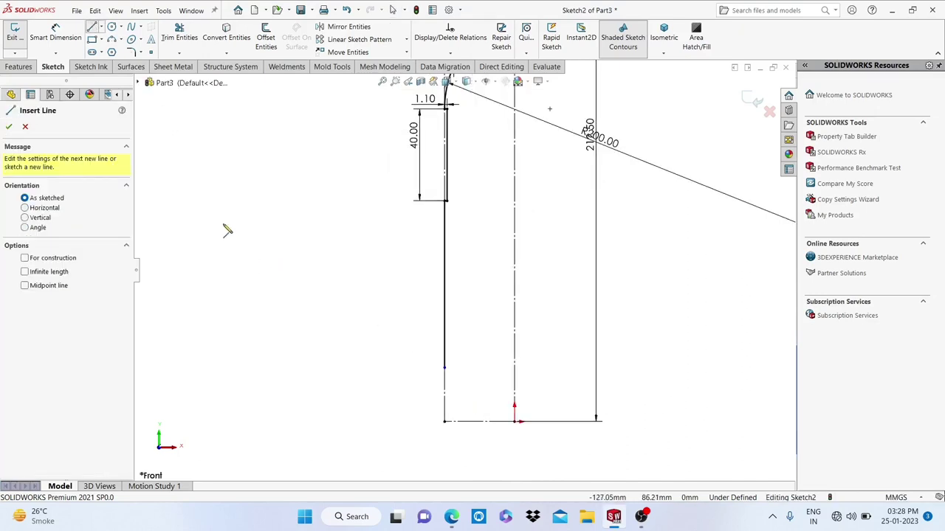
left_click(444, 368)
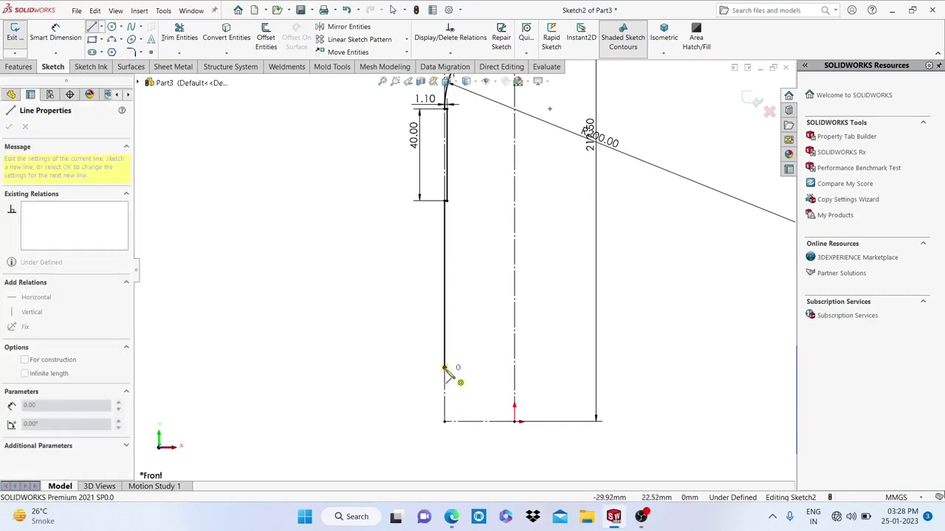
left_click(471, 418)
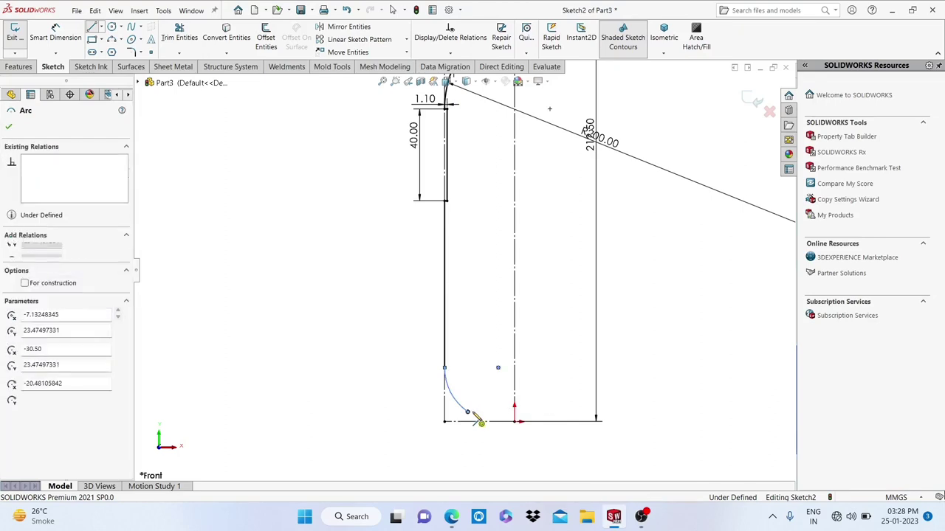
scroll(475, 420, "down", 2)
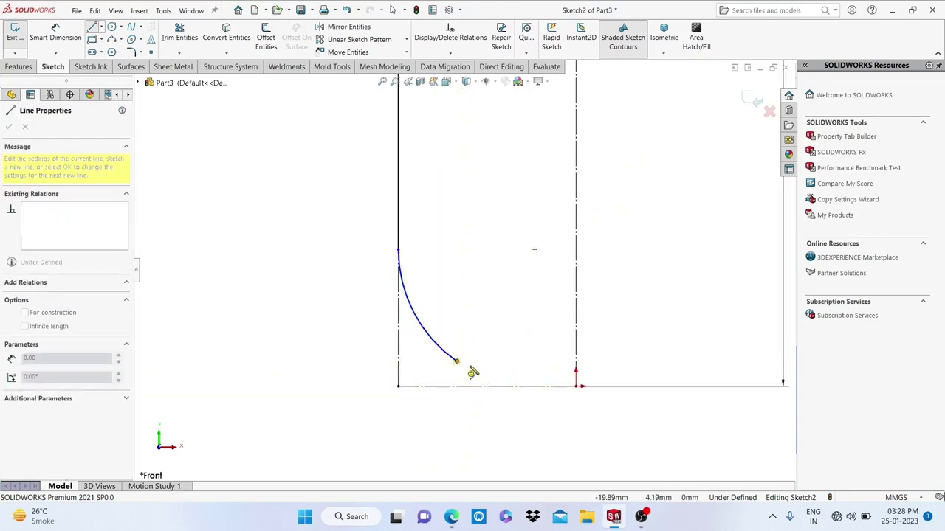
left_click(508, 360)
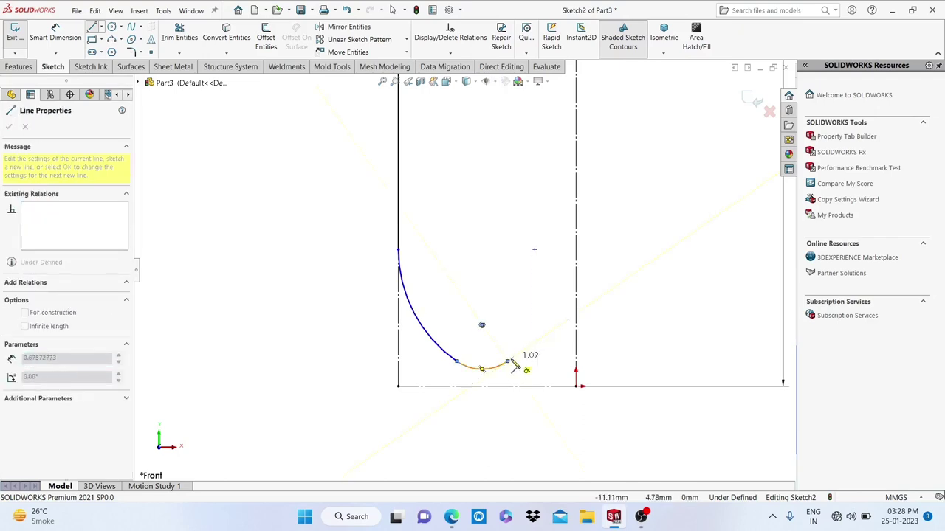
left_click(575, 333)
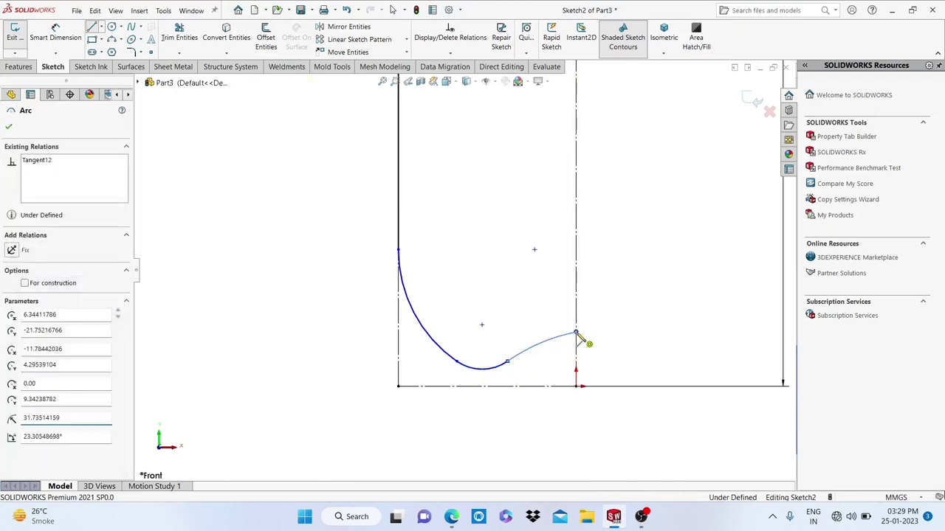
right_click(582, 338)
left_click(583, 339)
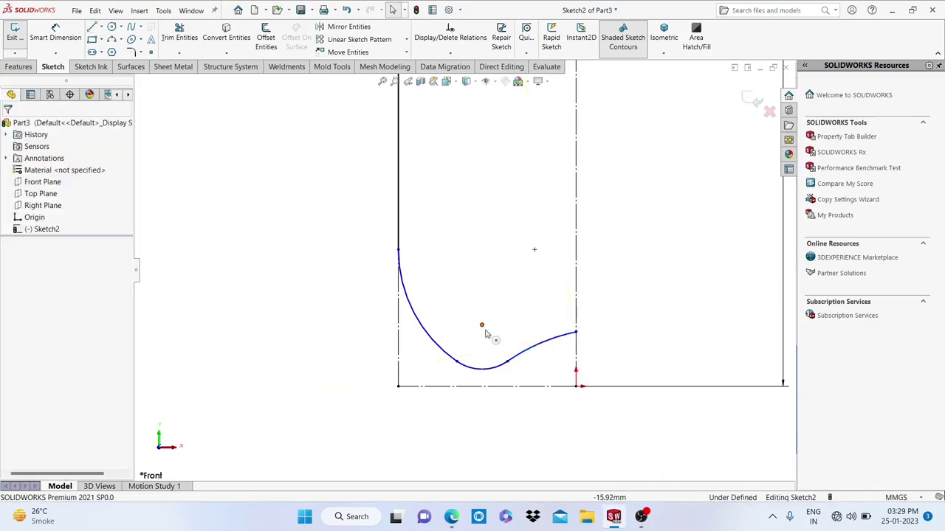
Make the lowest arc tangent to the bottom construction line.
left_click(492, 380)
left_click(487, 385)
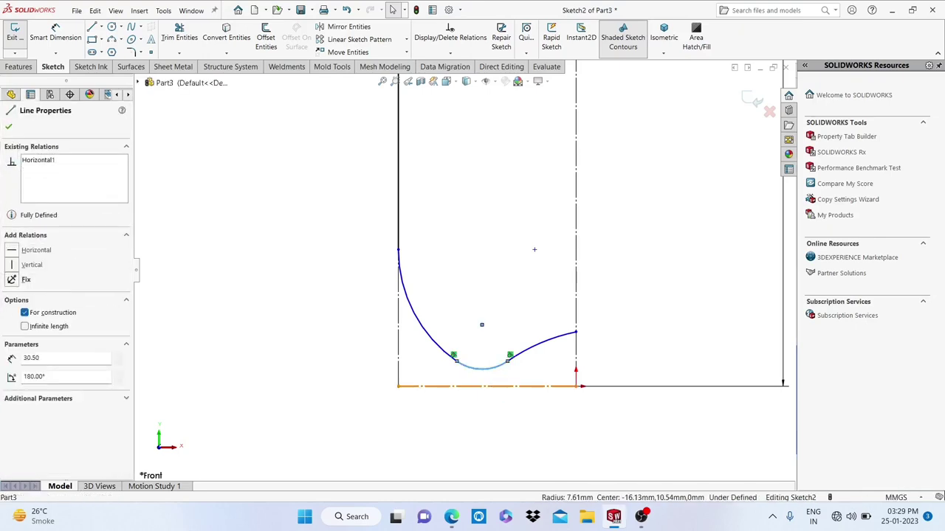
left_click(483, 367, "ctrl")
left_click(14, 299)
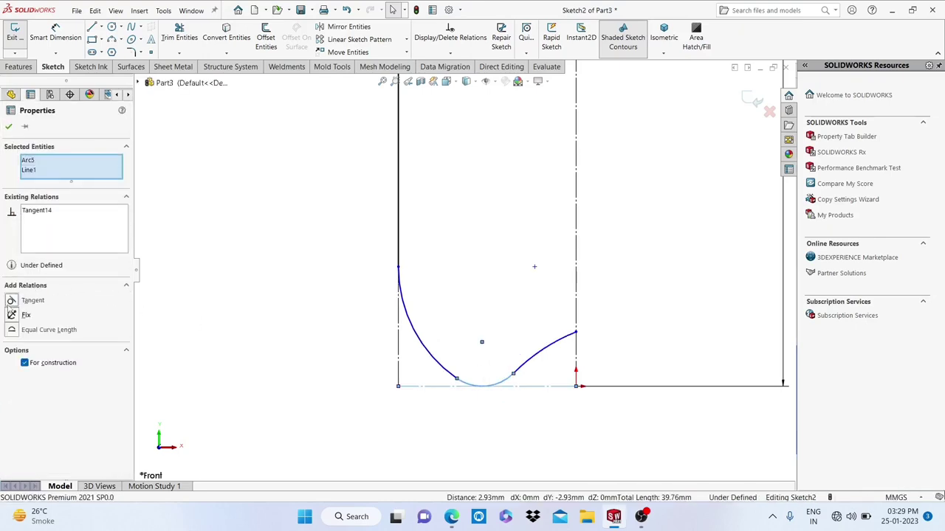
left_click(8, 127)
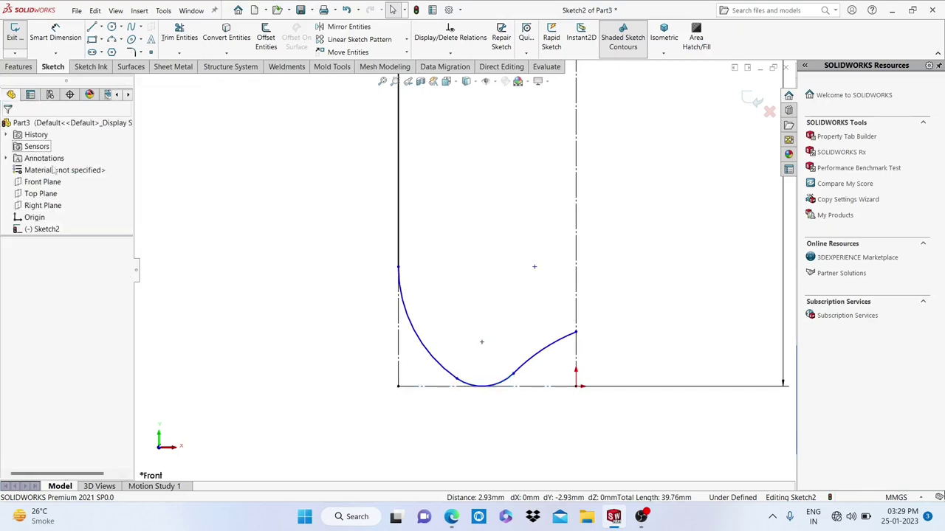
Give the side arc a radius of R45.
left_click(53, 37)
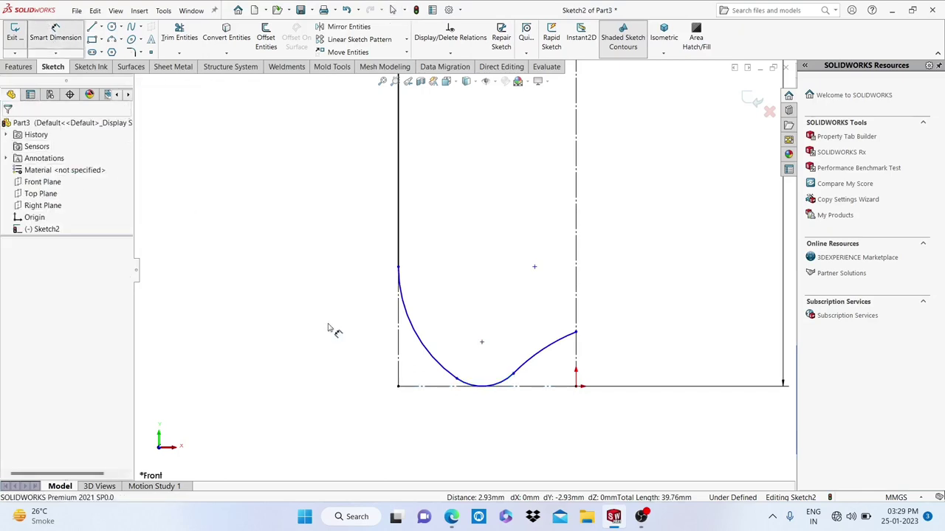
left_click(427, 361)
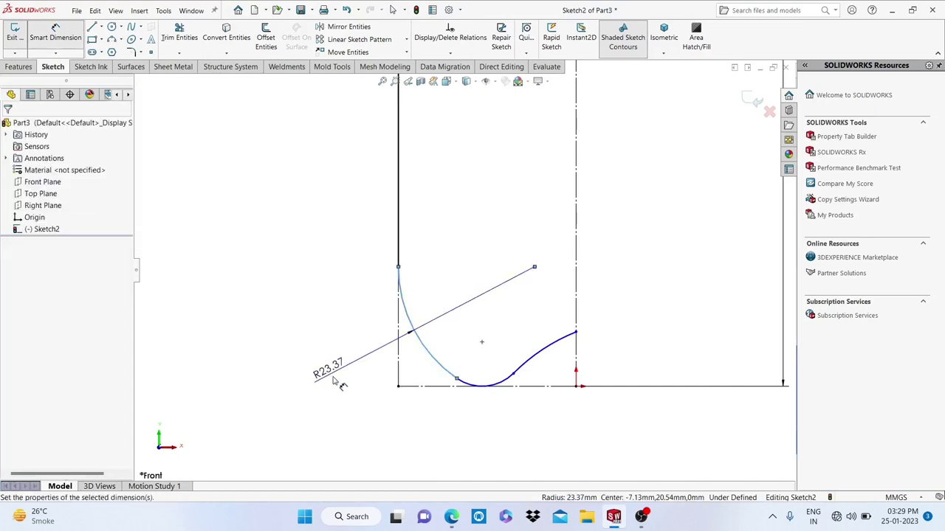
left_click(336, 381)
type("45")
key("Return")
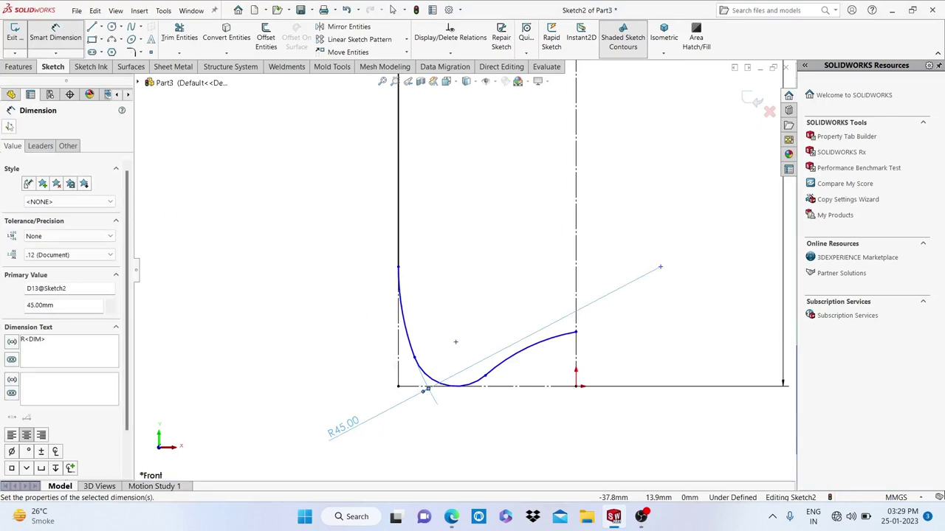
key("Escape")
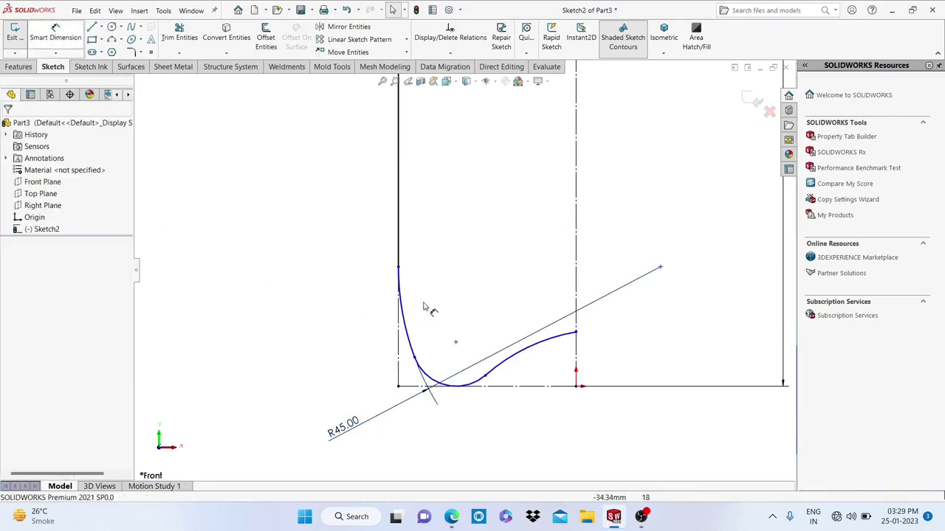
Dimension the left curve's upper endpoint 25 mm above the base line.
key("Return")
left_click(398, 267)
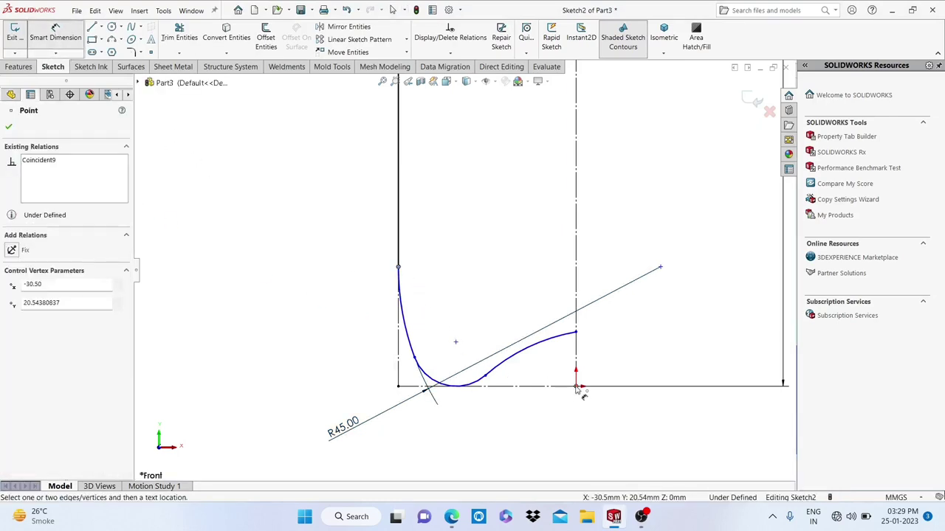
left_click(576, 385)
left_click(353, 319)
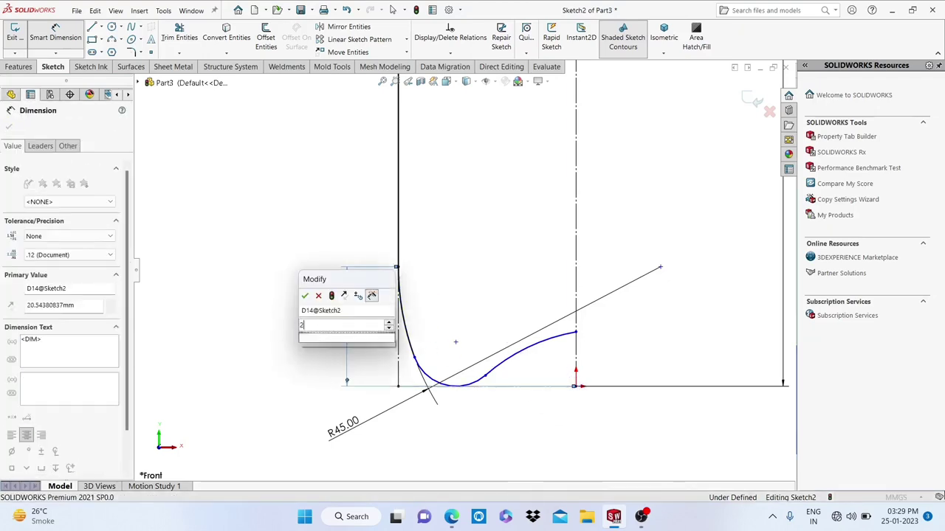
type("25")
key("Return")
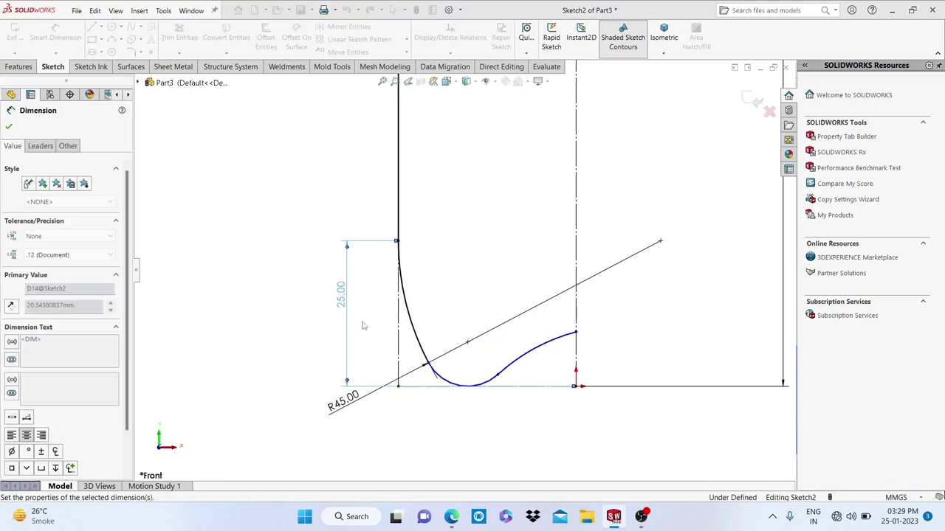
left_click(10, 127)
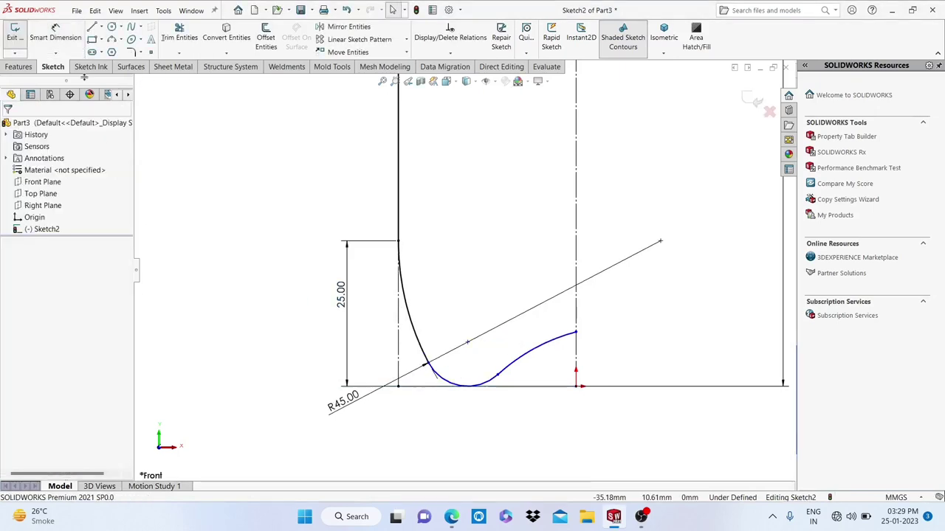
left_click(57, 35)
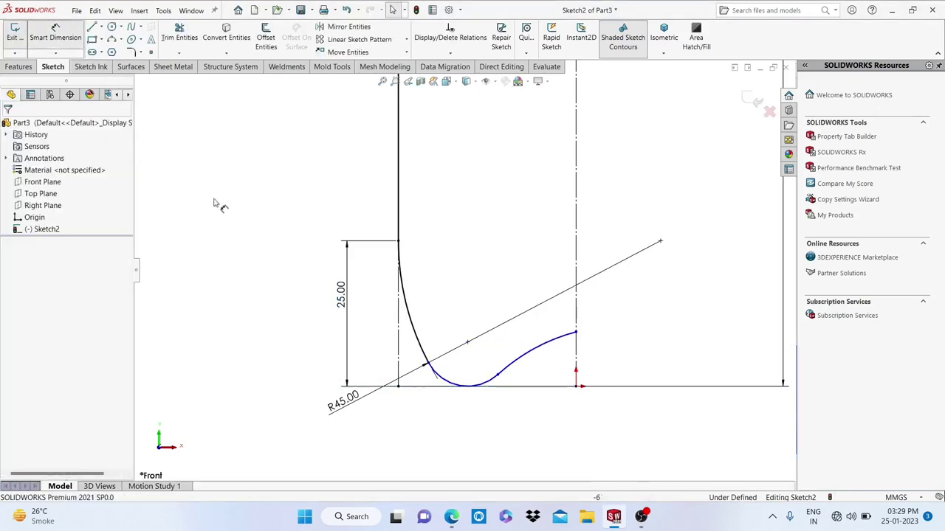
Give the bottom arc a 6 mm radius.
left_click(484, 390)
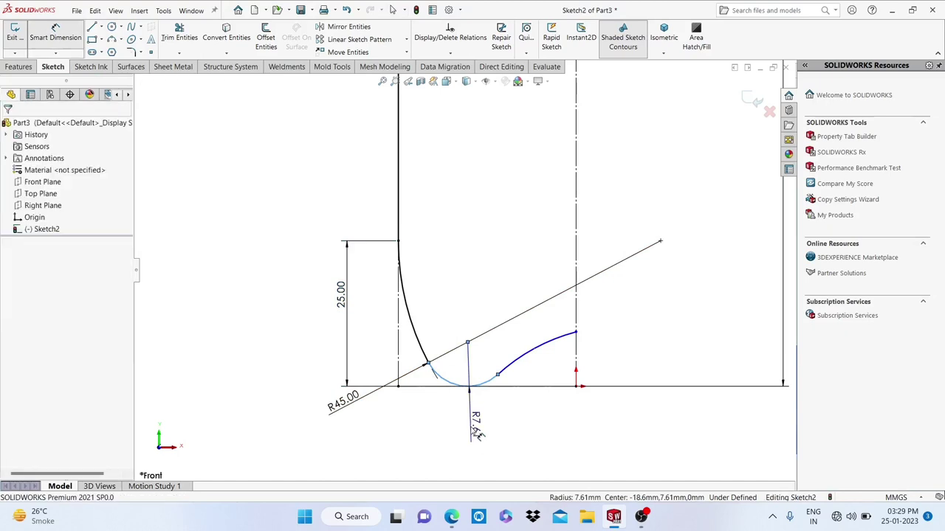
left_click(474, 434)
key("Escape")
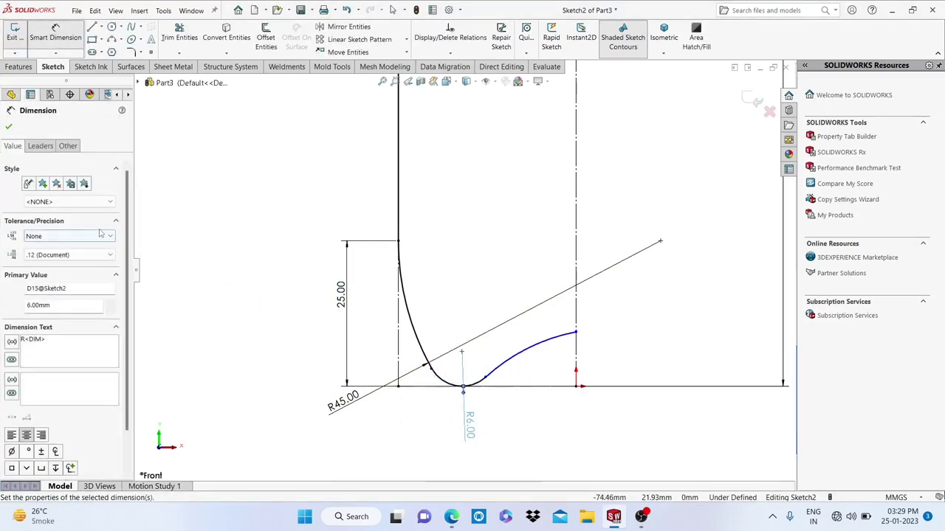
left_click(10, 127)
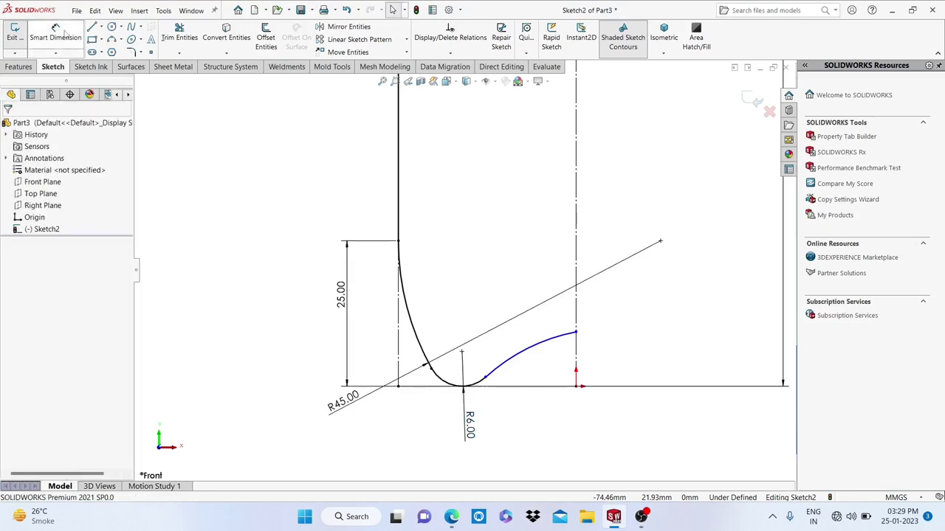
Set the right arc's upper endpoint height to 7.50 mm.
left_click(64, 33)
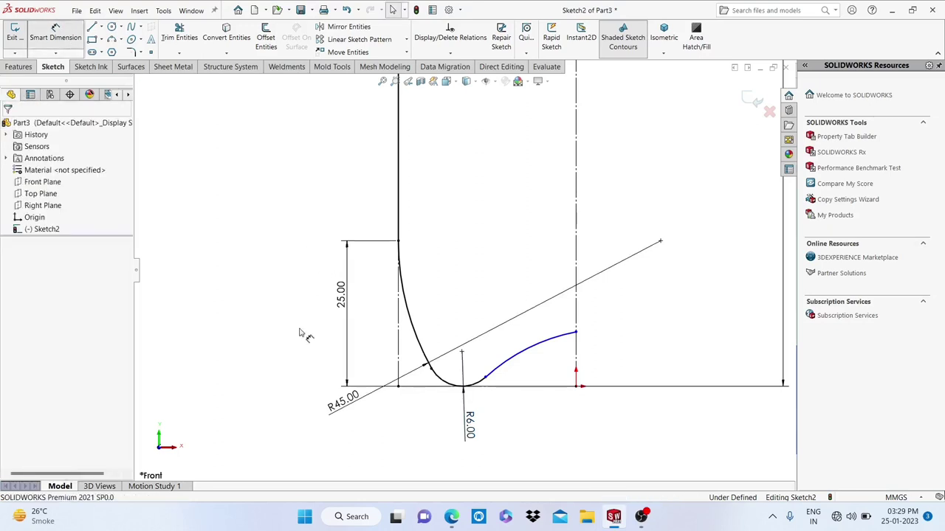
left_click(577, 333)
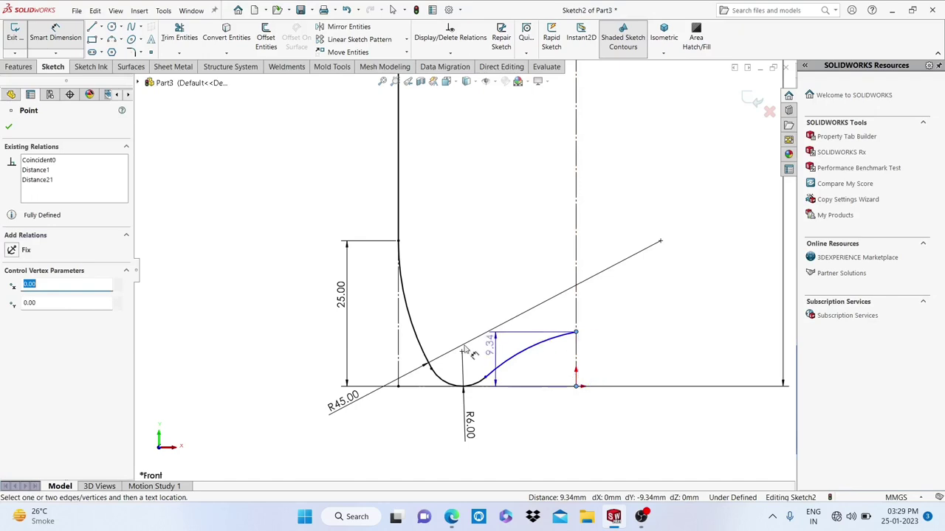
left_click(698, 361)
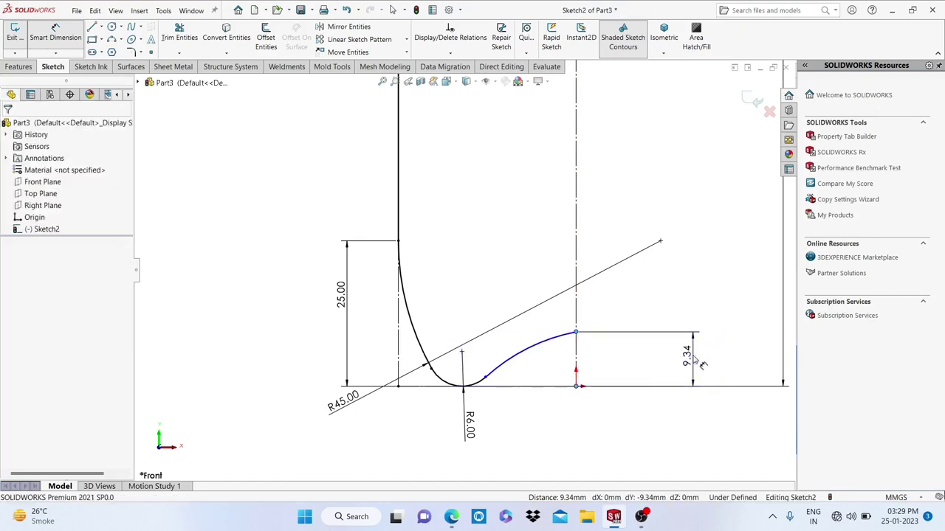
double_click(694, 358)
type("7.5")
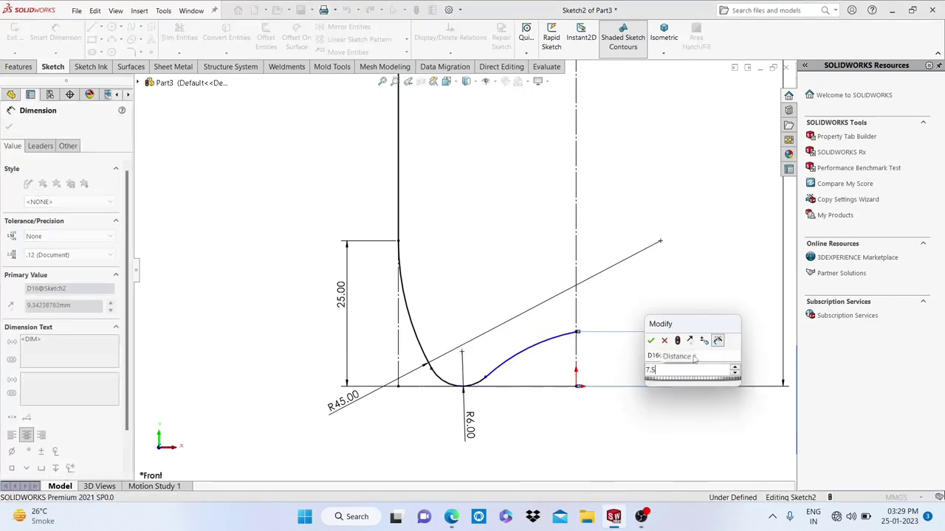
key("Return")
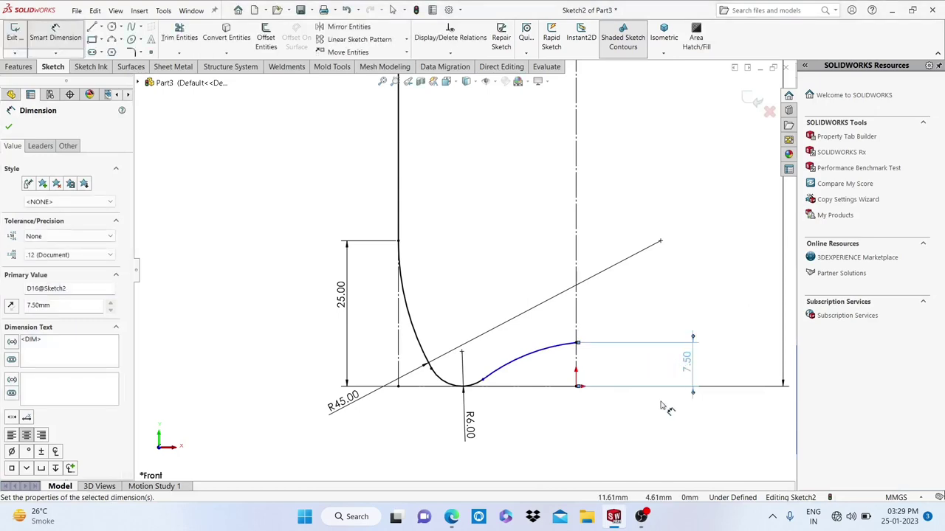
Give the right arc a radius of R25, fully defining Sketch2.
left_click(546, 354)
left_click(555, 416)
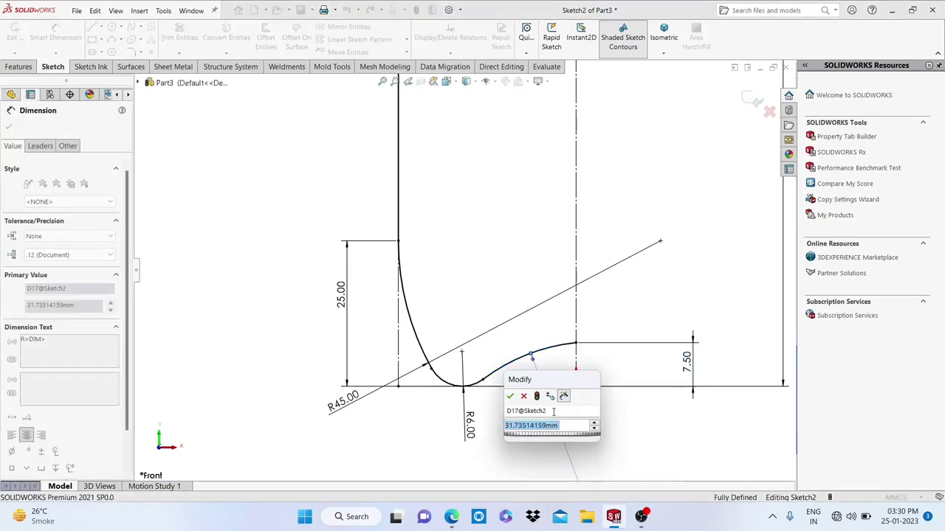
type("25")
key("Return")
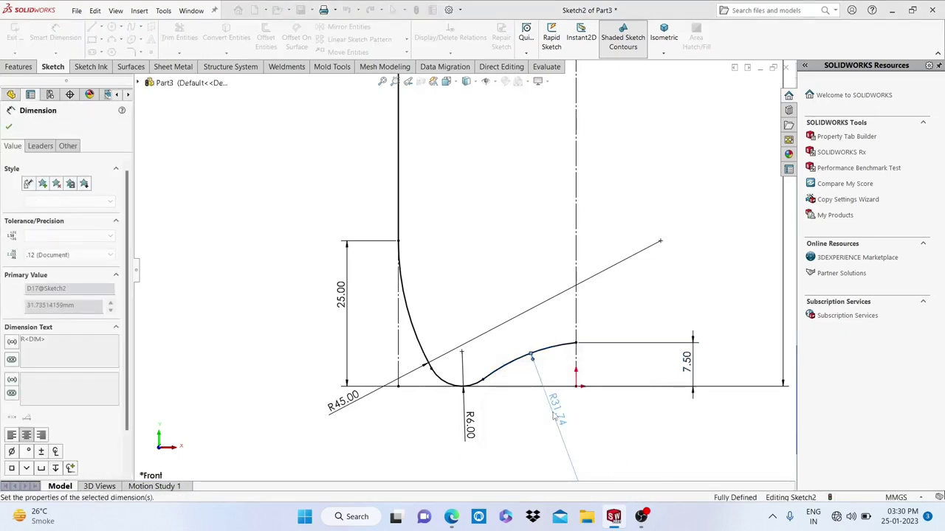
left_click(10, 126)
scroll(546, 251, "up", 2)
scroll(546, 251, "up", 2)
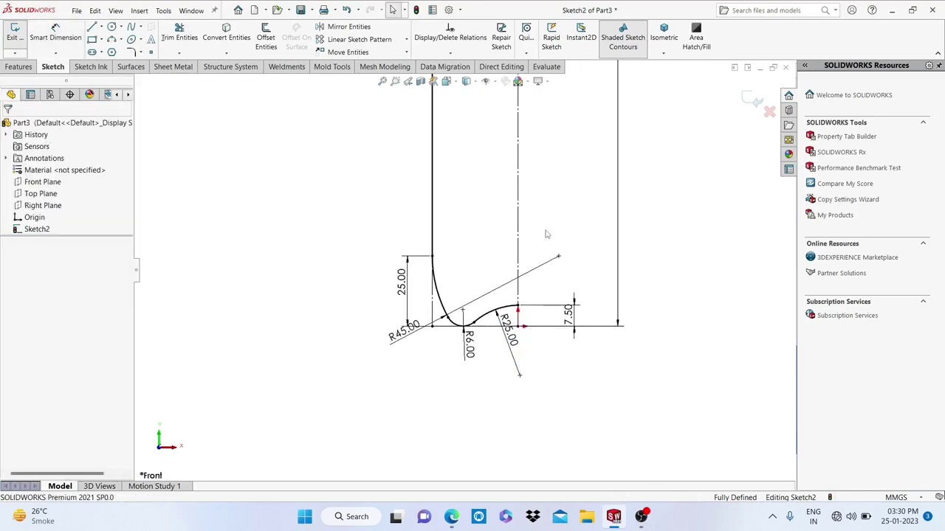
scroll(544, 236, "up", 2)
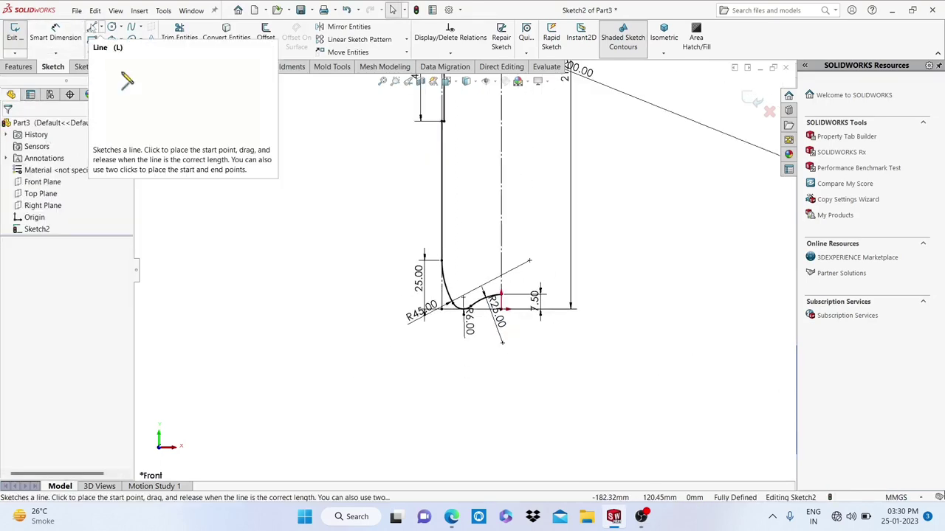
Draw a vertical line from the right arc's endpoint up to the top corner, closing the profile.
left_click(92, 27)
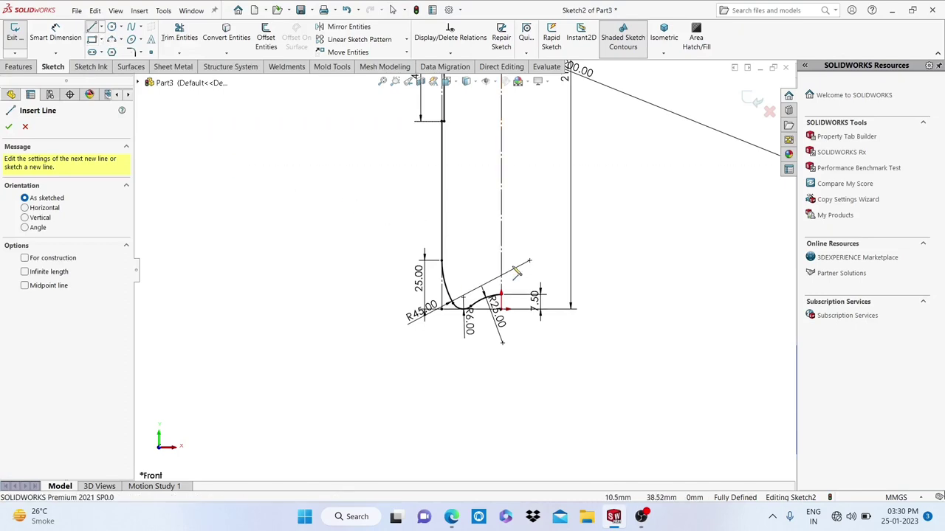
scroll(514, 268, "down", 2)
left_click(478, 346)
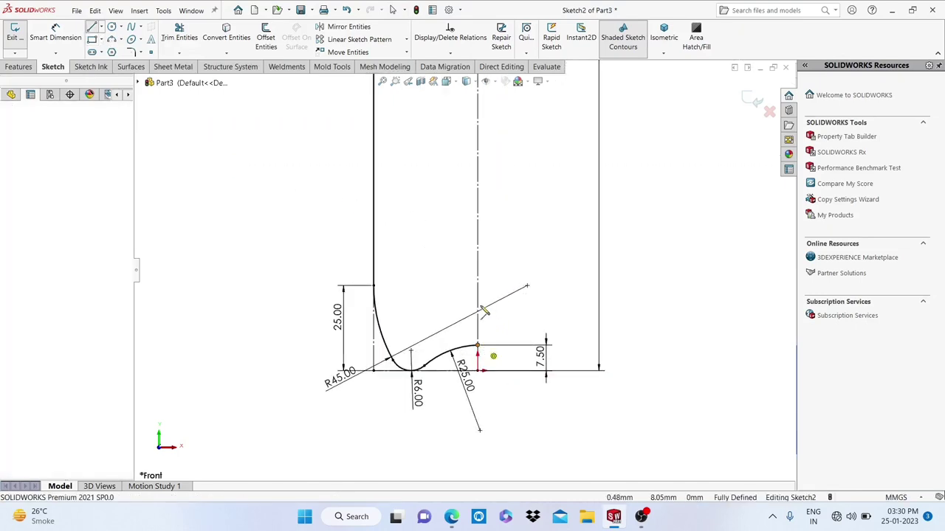
scroll(490, 347, "up", 2)
scroll(490, 252, "up", 2)
scroll(489, 253, "up", 2)
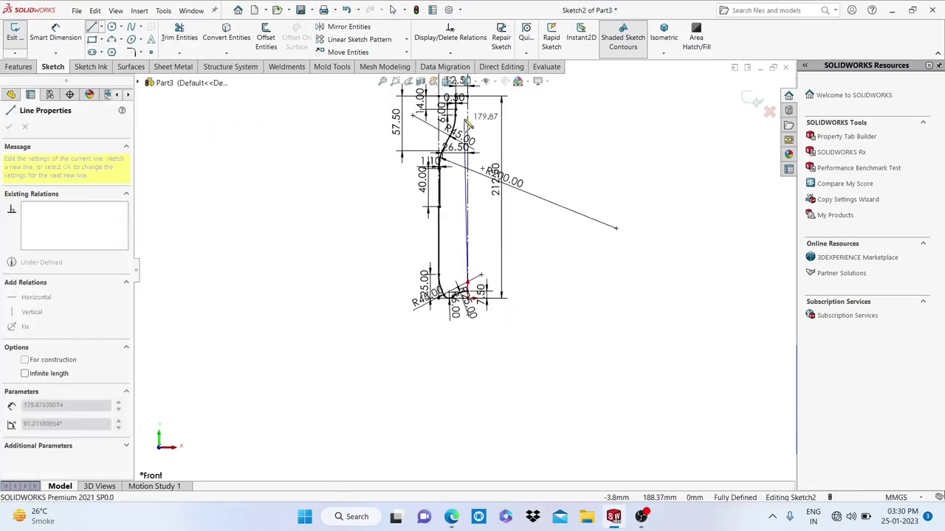
scroll(483, 199, "down", 2)
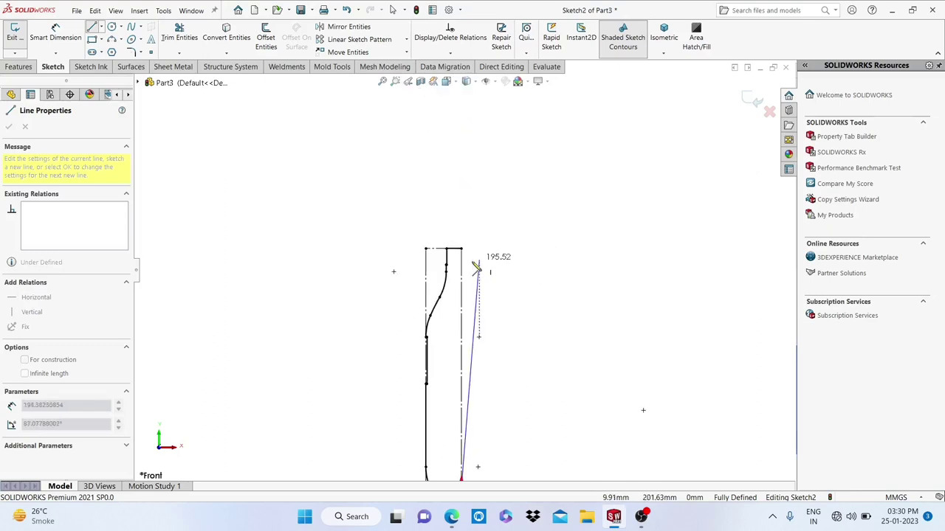
scroll(473, 251, "down", 1)
left_click(451, 240)
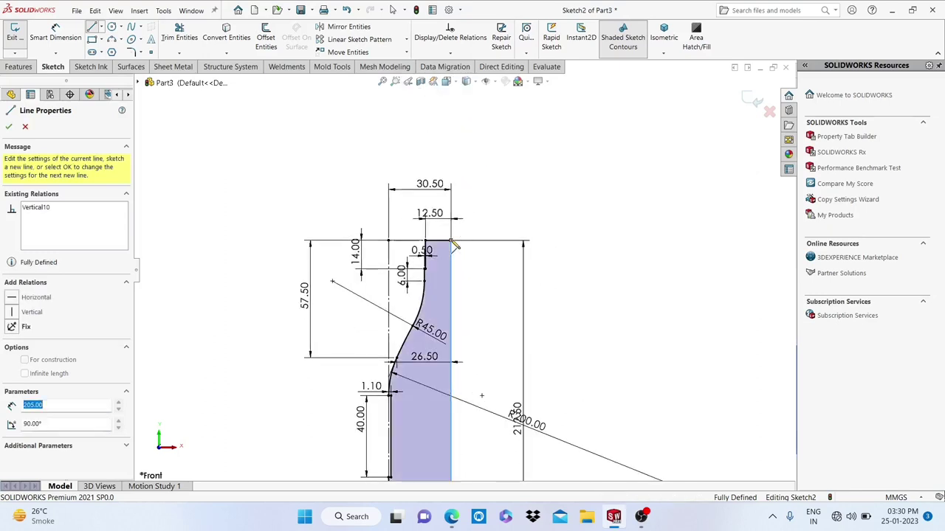
right_click(451, 241)
left_click(480, 248)
scroll(446, 364, "up", 2)
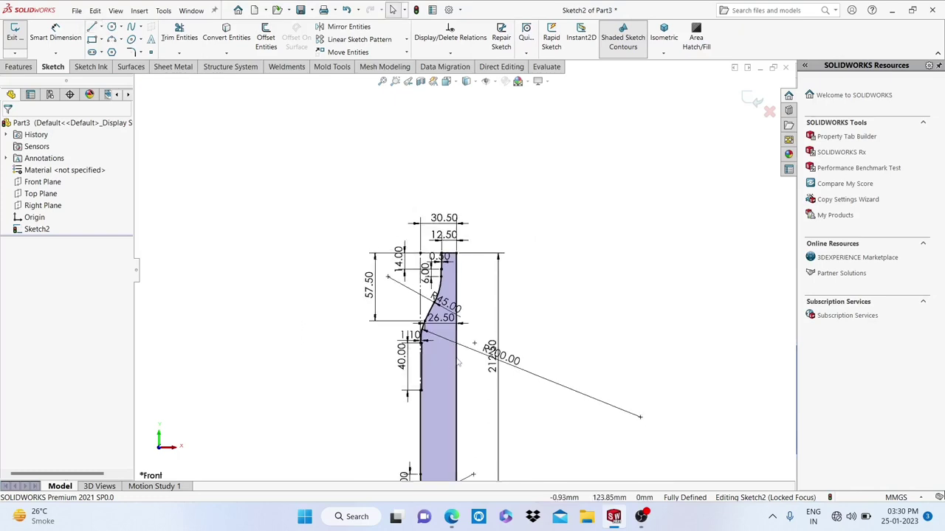
scroll(413, 332, "up", 1)
scroll(384, 302, "up", 1)
scroll(340, 258, "up", 2)
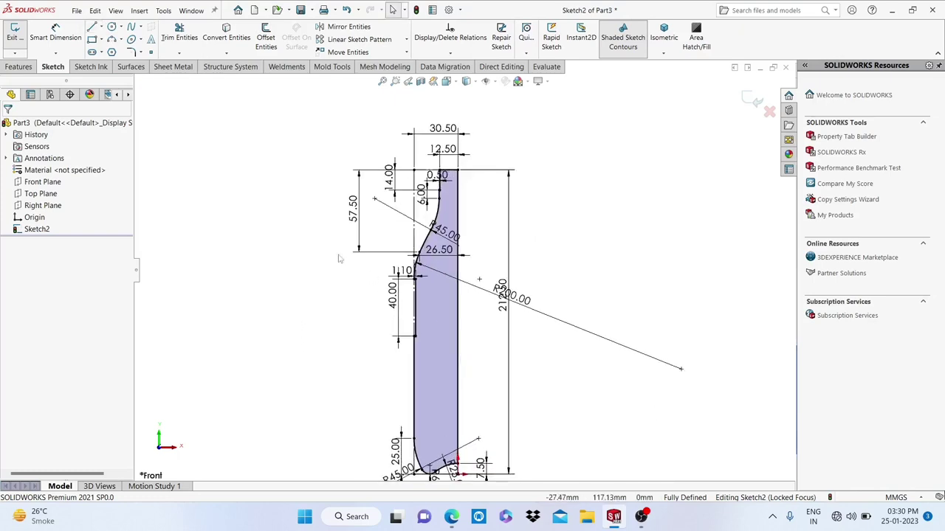
left_click(22, 66)
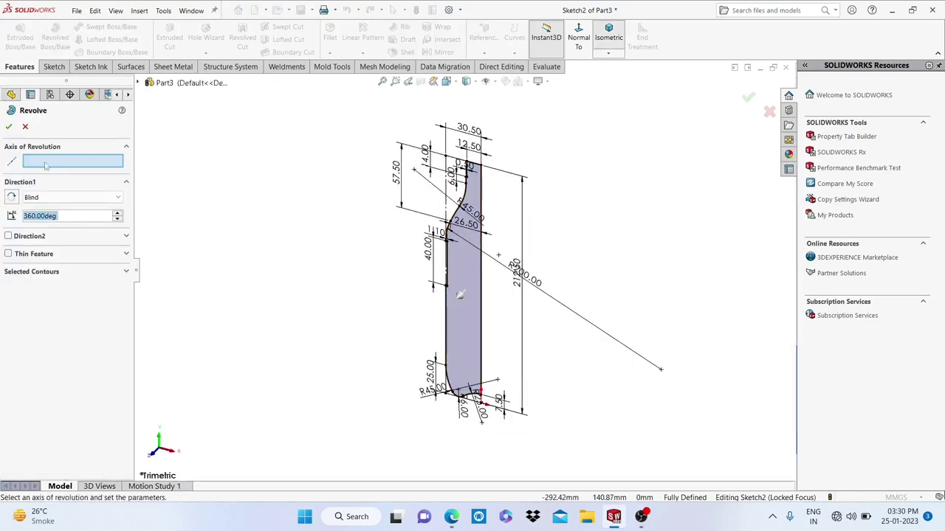
Revolve the profile Blind 360° about the vertical line, then orbit to inspect the bottle.
left_click(482, 277)
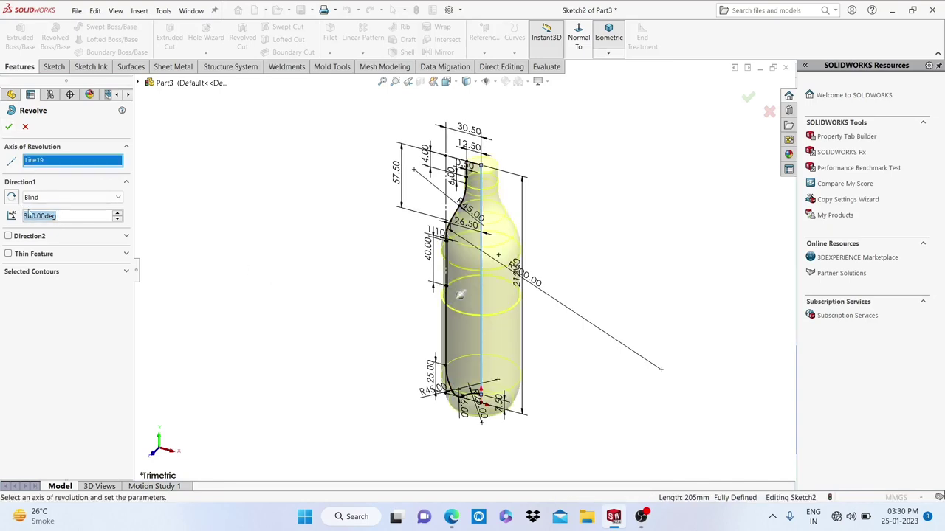
left_click(72, 198)
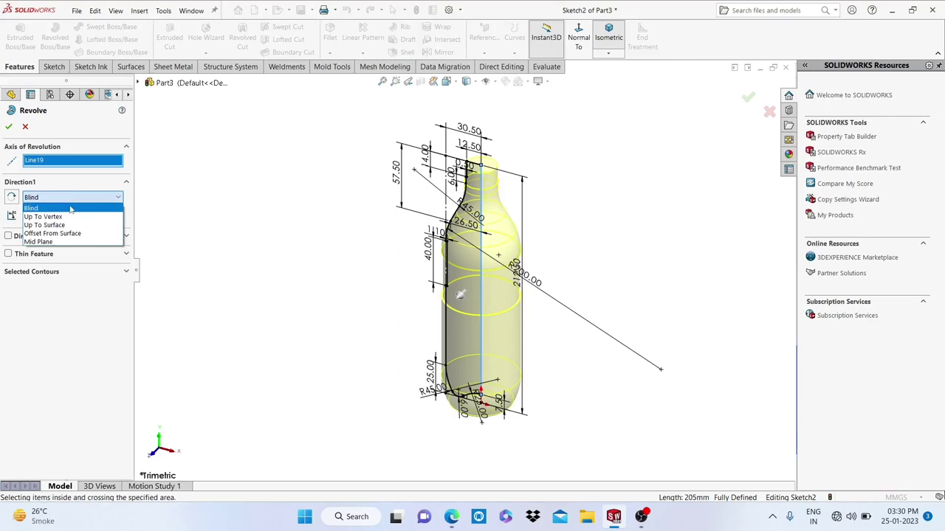
left_click(71, 209)
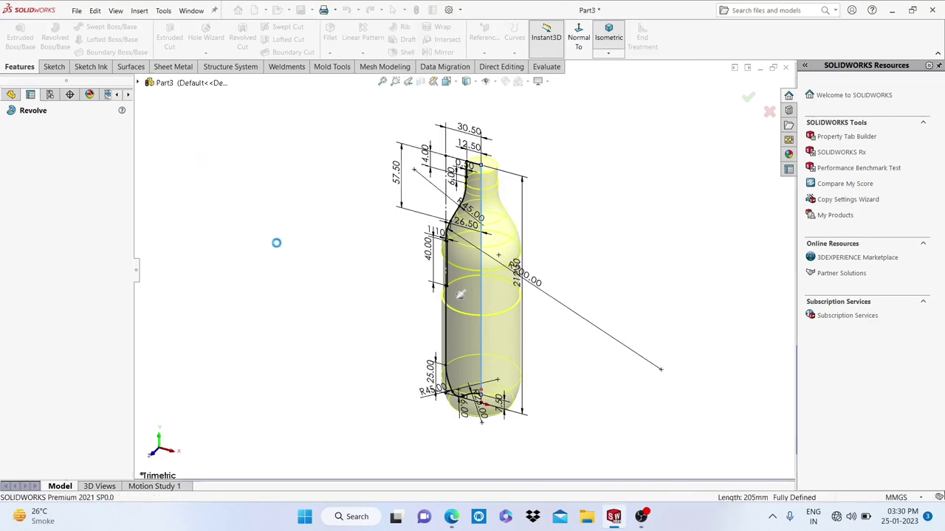
mouse_move(340, 211)
middle_mouse_down()
mouse_move(415, 190)
mouse_move(405, 268)
mouse_move(369, 296)
mouse_move(554, 272)
mouse_move(422, 327)
mouse_move(392, 359)
mouse_move(538, 399)
mouse_move(582, 298)
mouse_move(510, 417)
mouse_move(471, 383)
mouse_move(468, 356)
middle_mouse_up()
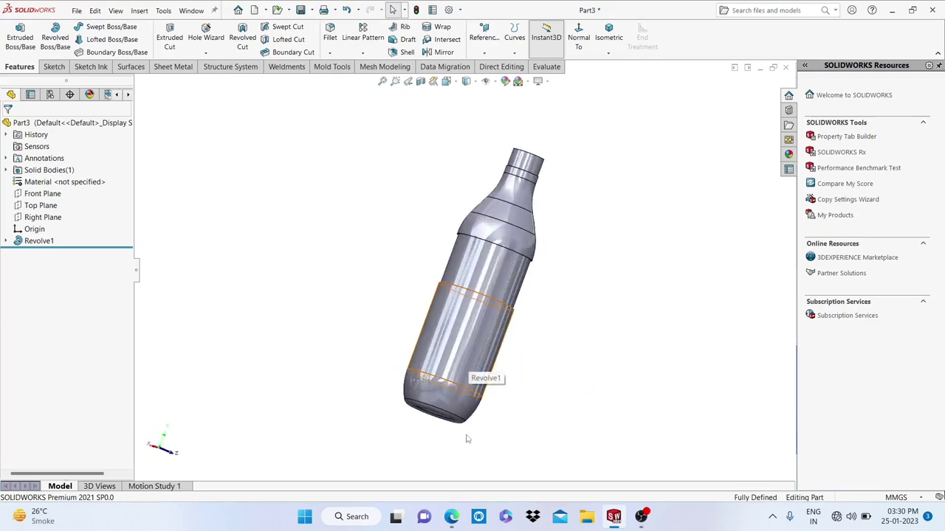
mouse_move(339, 295)
middle_mouse_down()
mouse_move(453, 333)
mouse_move(373, 382)
middle_mouse_up()
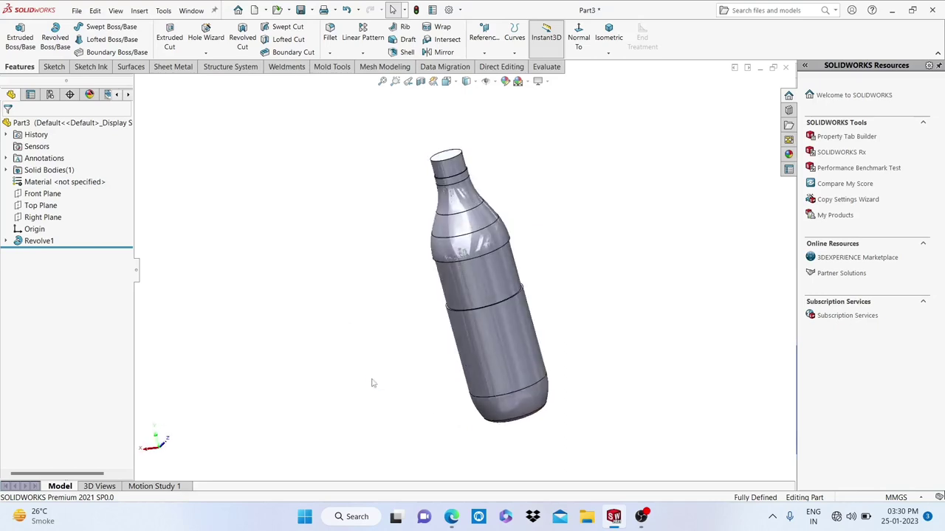
Start a new sketch on the Front Plane.
left_click(40, 193)
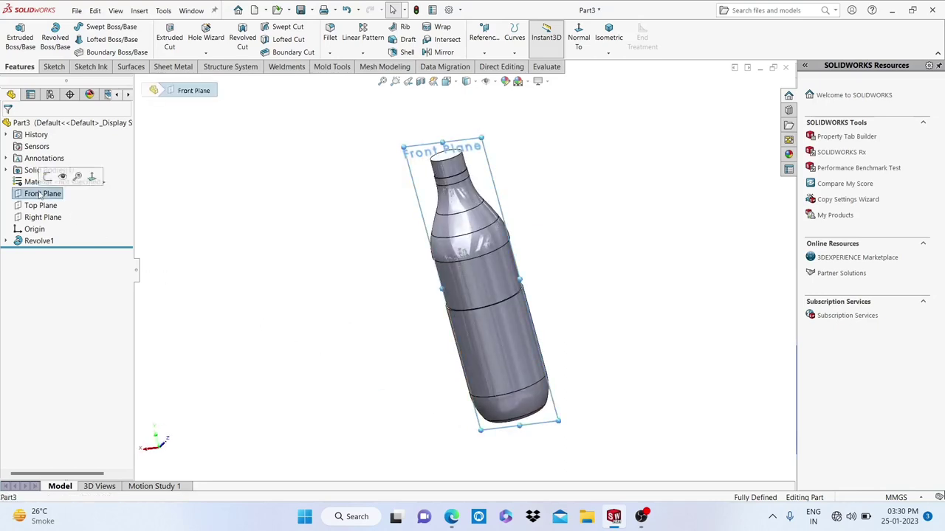
left_click(46, 180)
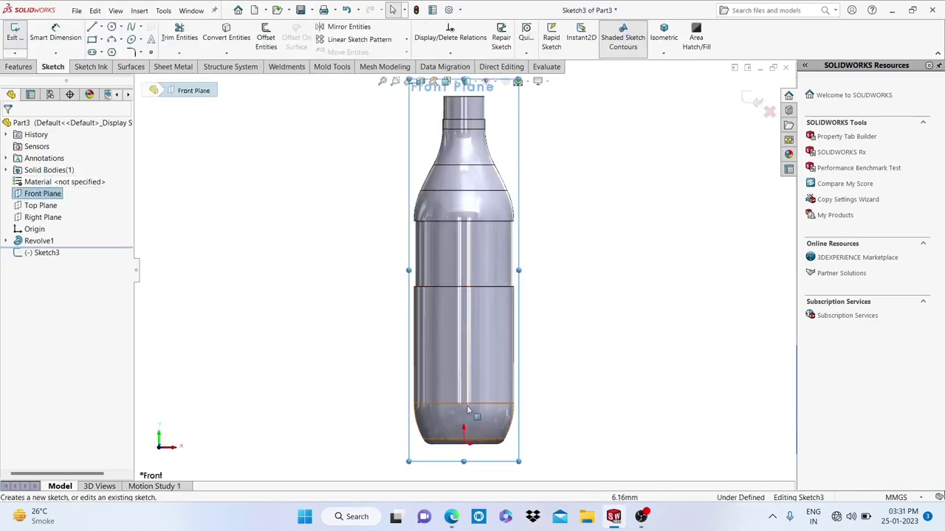
scroll(468, 410, "down", 5)
scroll(467, 410, "up", 5)
scroll(450, 369, "down", 3)
scroll(432, 320, "down", 1)
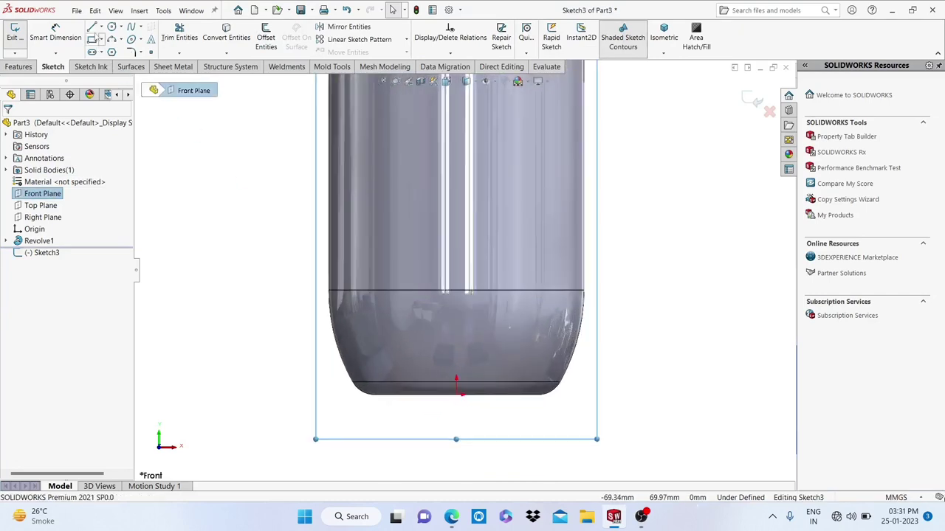
Draw a centerline from the bottle's lower-right corner out to the upper right.
left_click(102, 28)
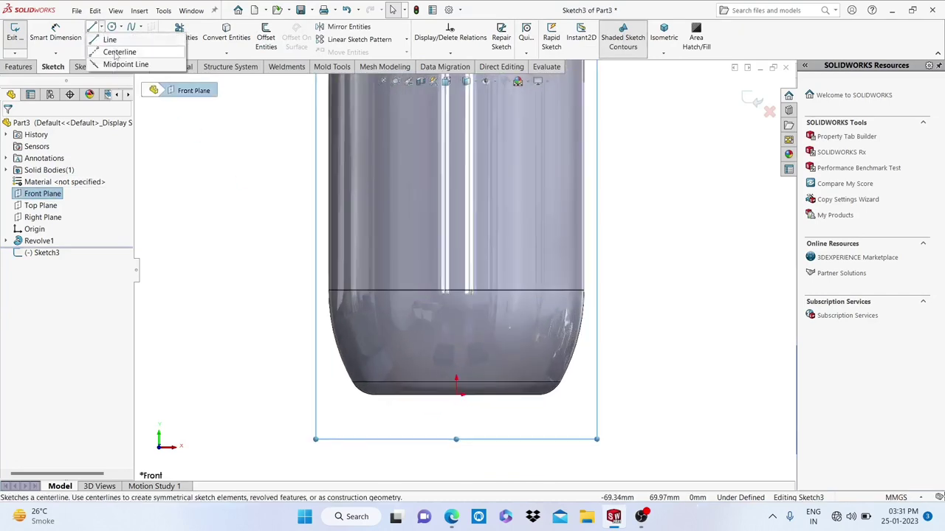
left_click(118, 51)
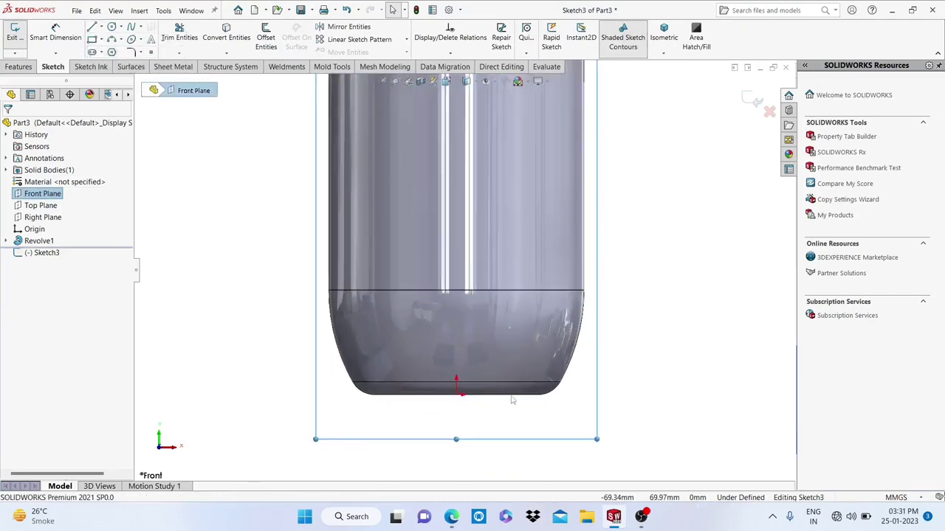
left_click(560, 381)
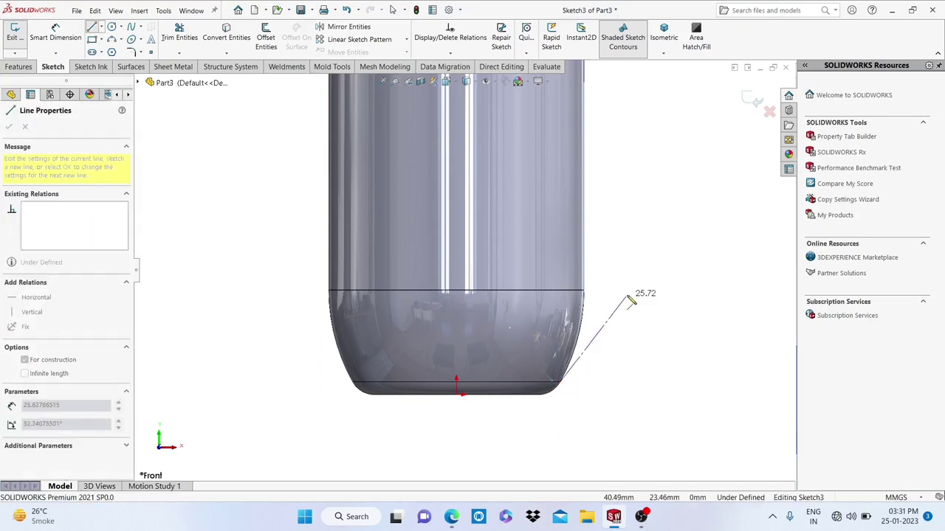
left_click(634, 291)
right_click(635, 290)
left_click(668, 310)
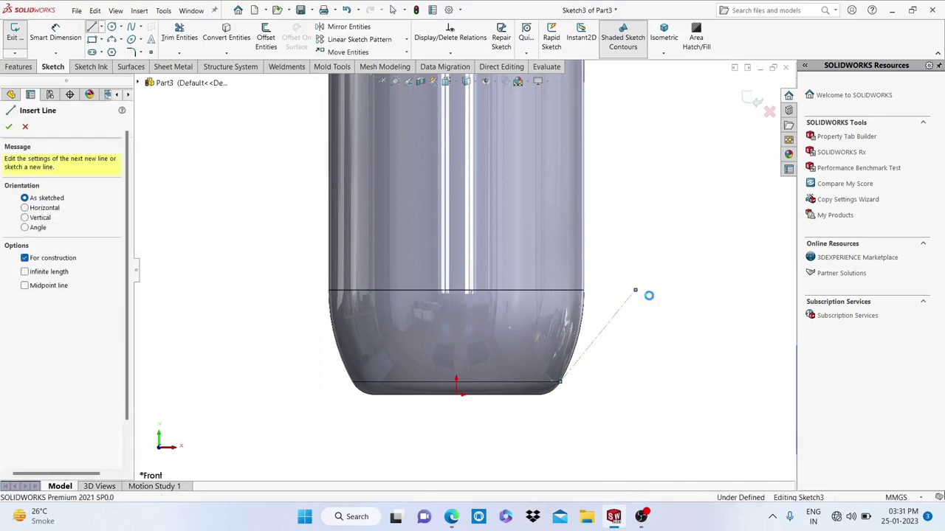
key("Escape")
Add a 22.02 vertical dimension to the centerline, then undo it.
left_click(68, 37)
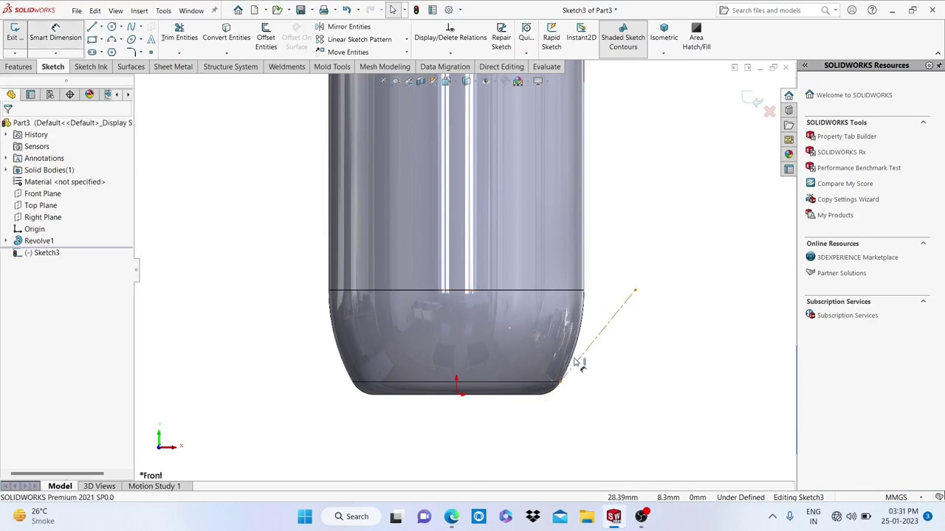
left_click(584, 355)
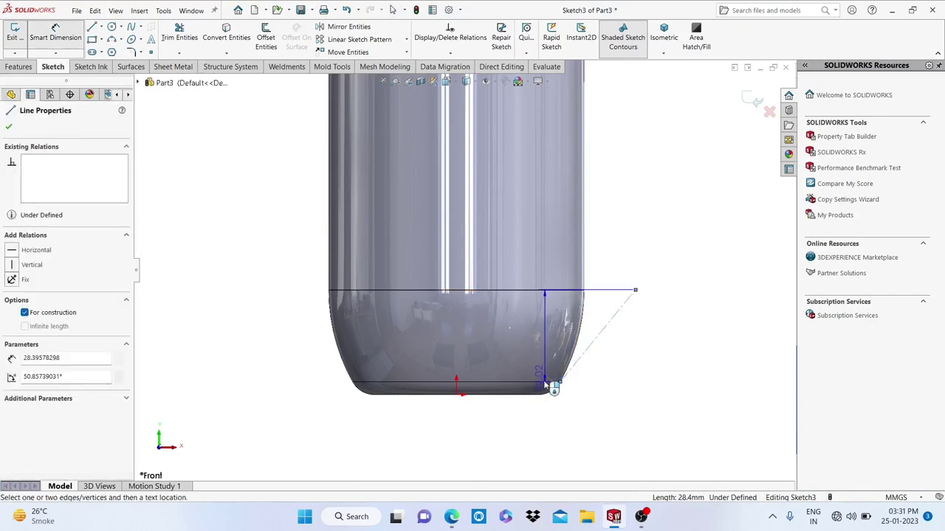
left_click(539, 387)
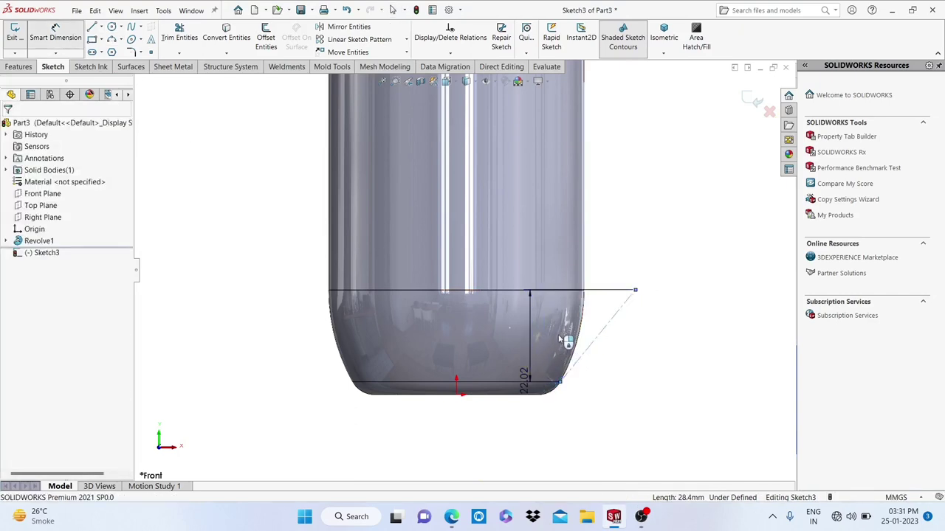
left_click(562, 338)
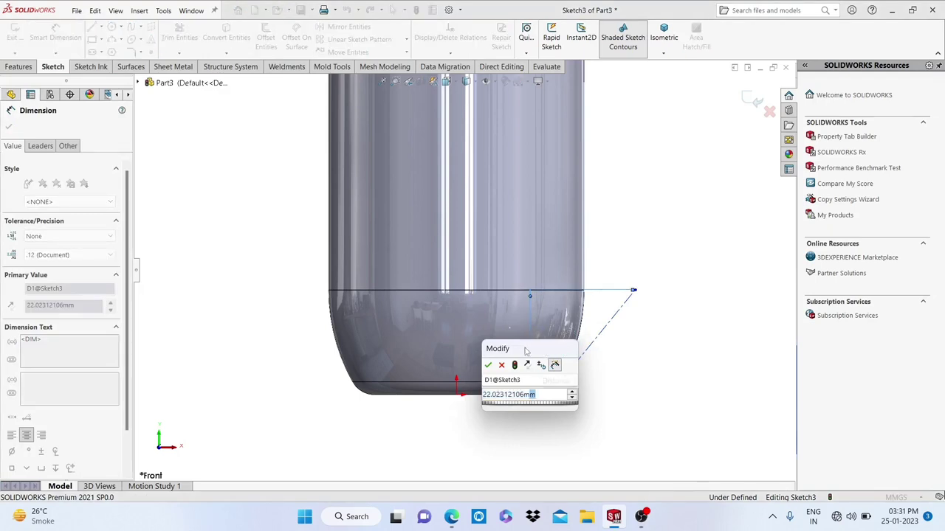
left_click(501, 364)
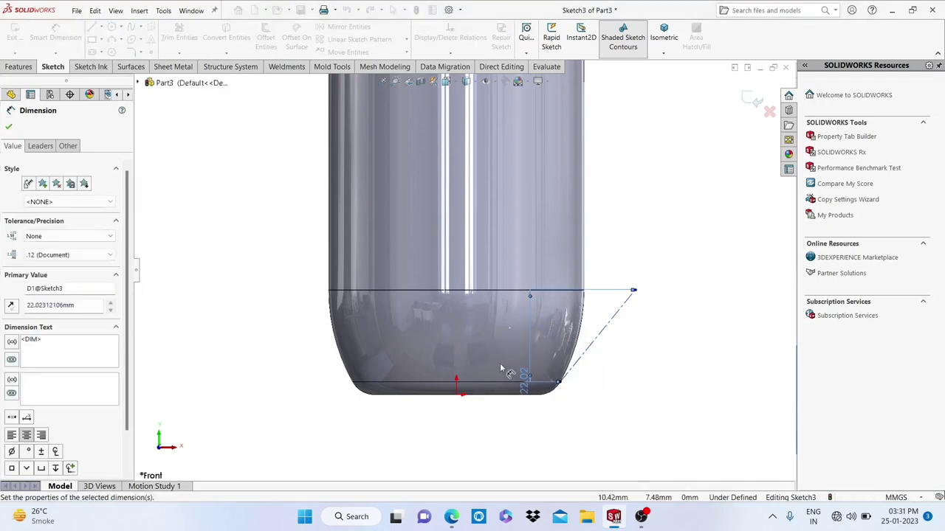
key("Escape")
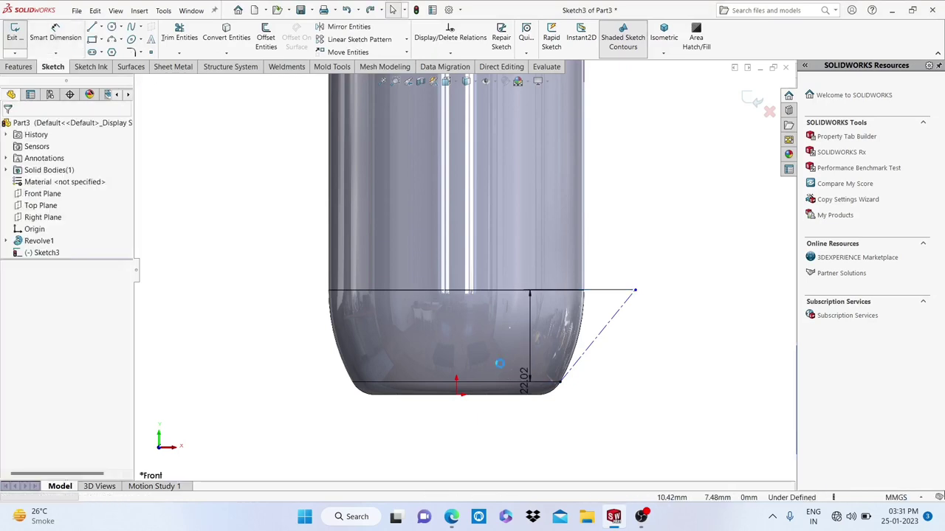
key("ctrl+z")
Dimension the angle between the base line and the centerline to 123°.
left_click(56, 33)
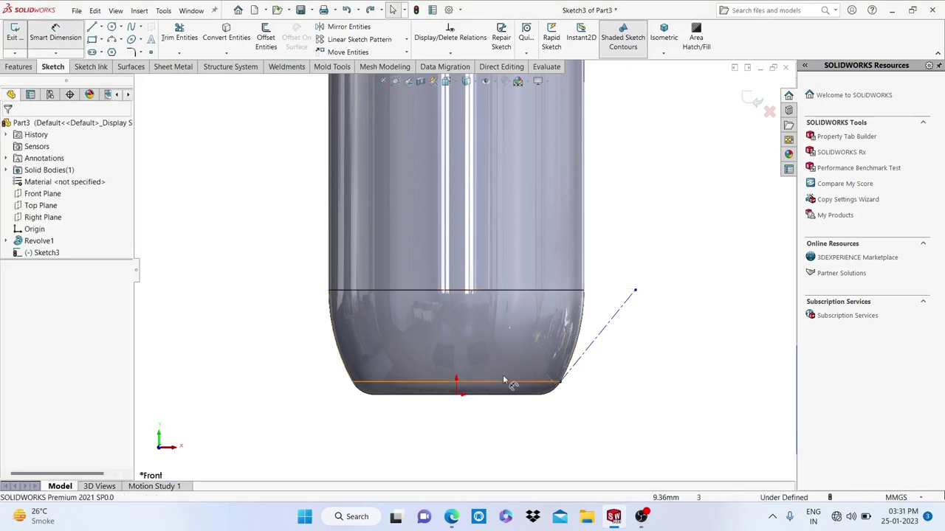
scroll(520, 388, "down", 2)
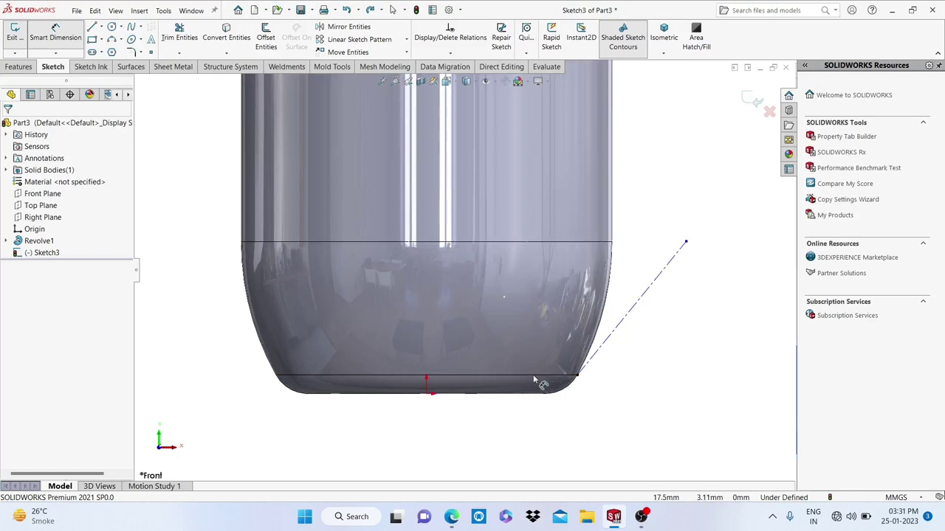
left_click(537, 377)
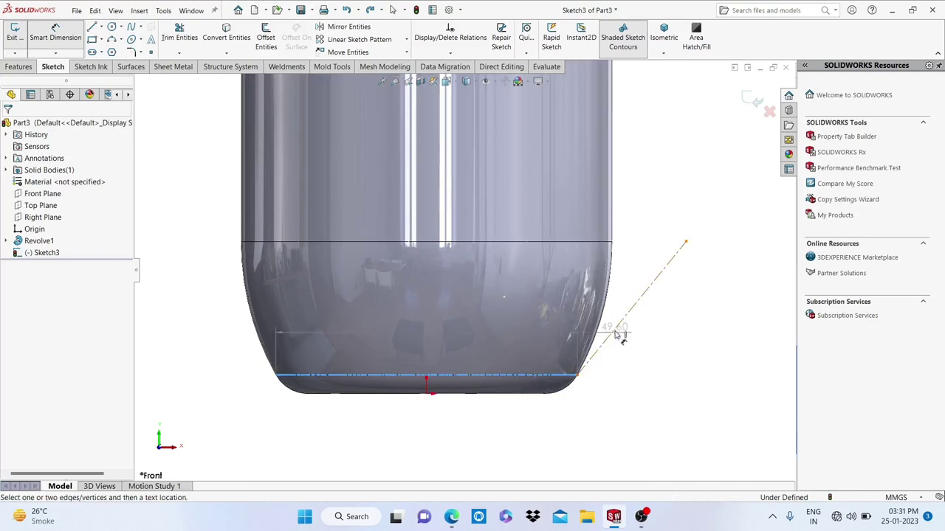
left_click(573, 322)
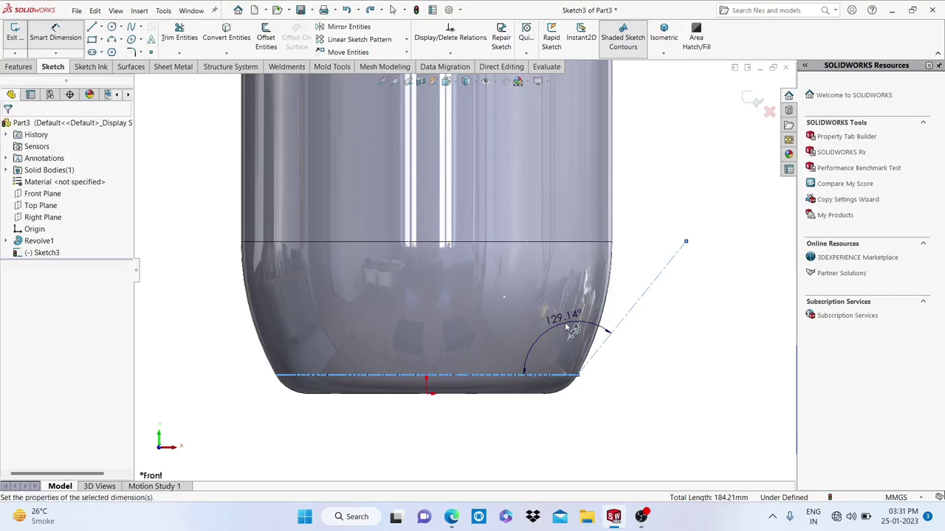
left_click(573, 327)
type("1")
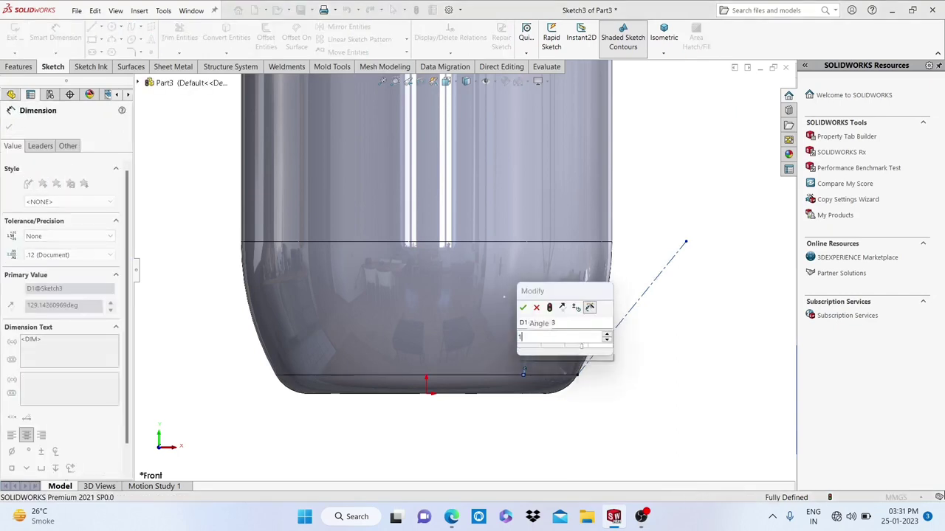
type("23")
key("Return")
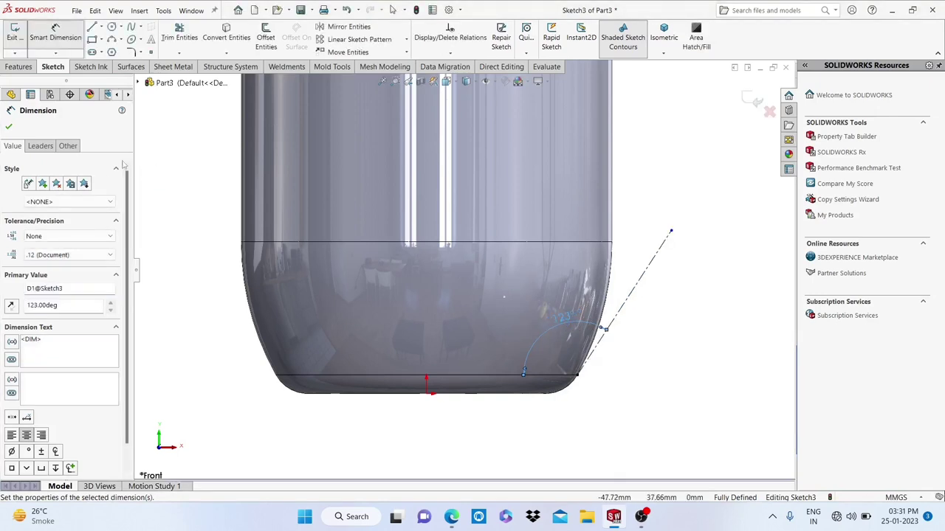
left_click(9, 127)
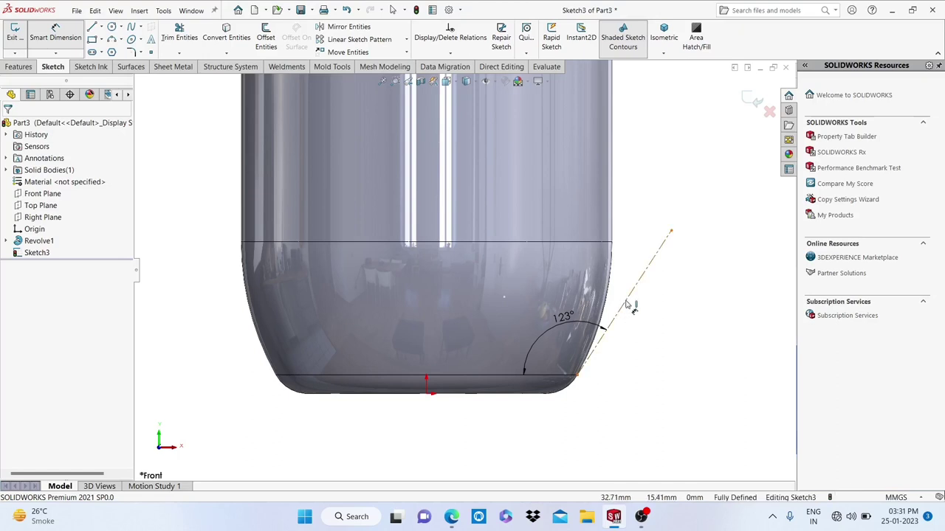
Set the centerline's length to 20 mm.
left_click(644, 325)
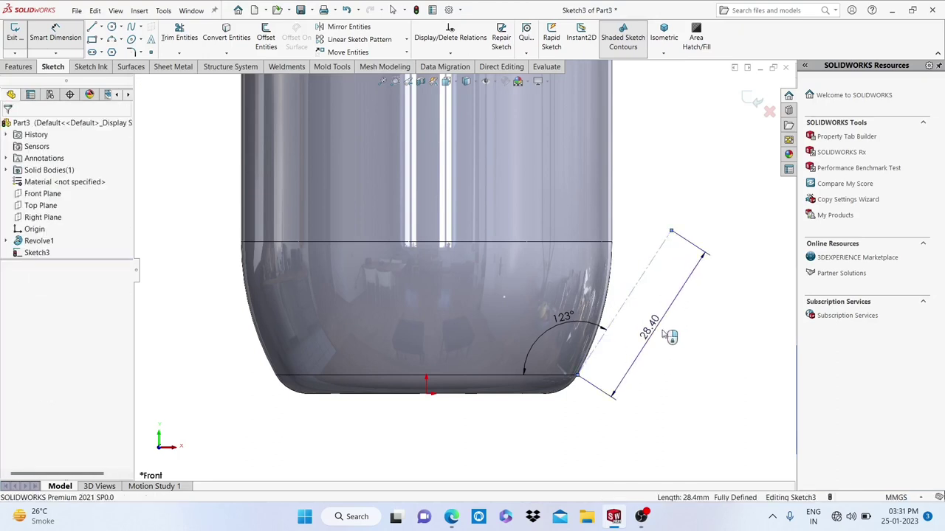
left_click(668, 335)
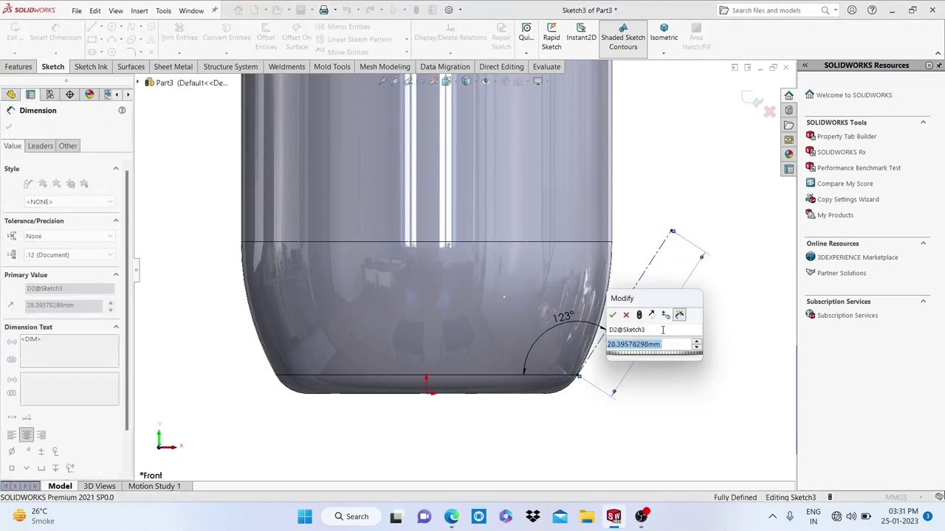
type("20")
key("Return")
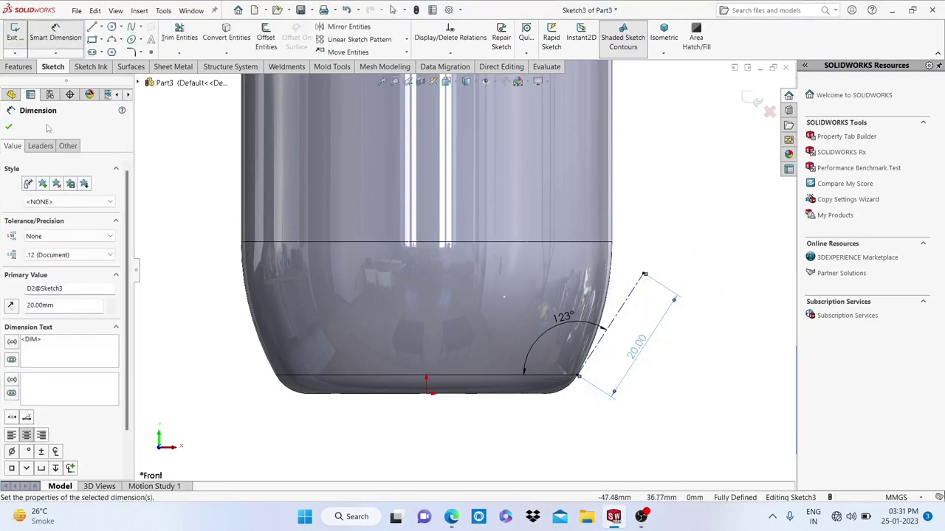
left_click(9, 126)
key("Escape")
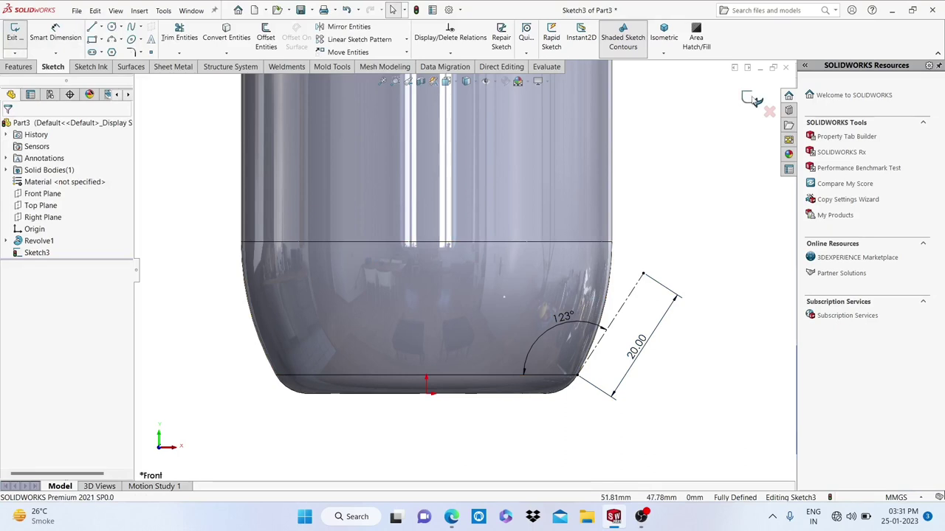
left_click(18, 67)
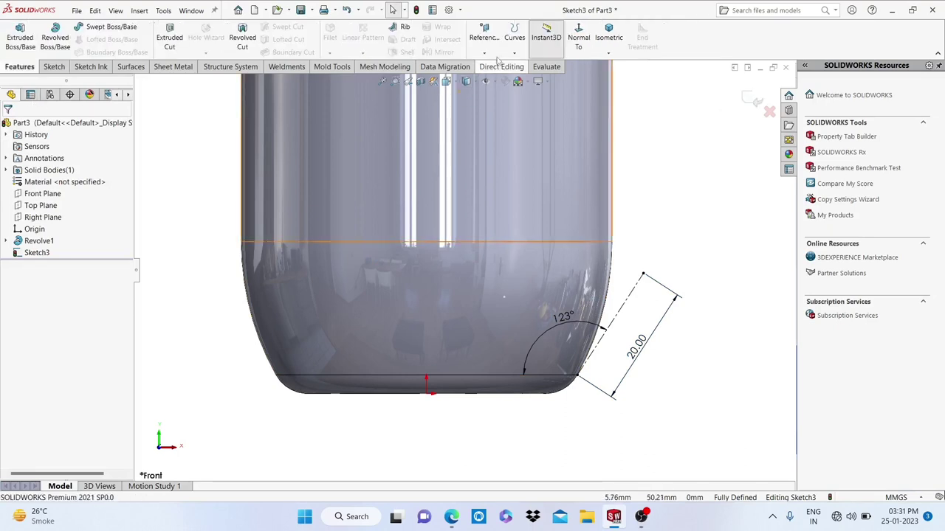
Exit Sketch3 and return to the part.
left_click(494, 55)
left_click(494, 56)
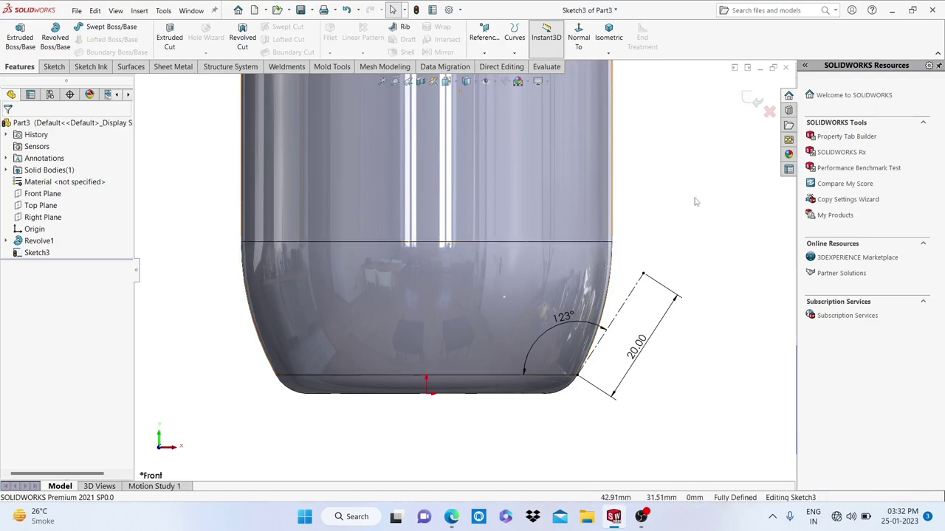
left_click(748, 98)
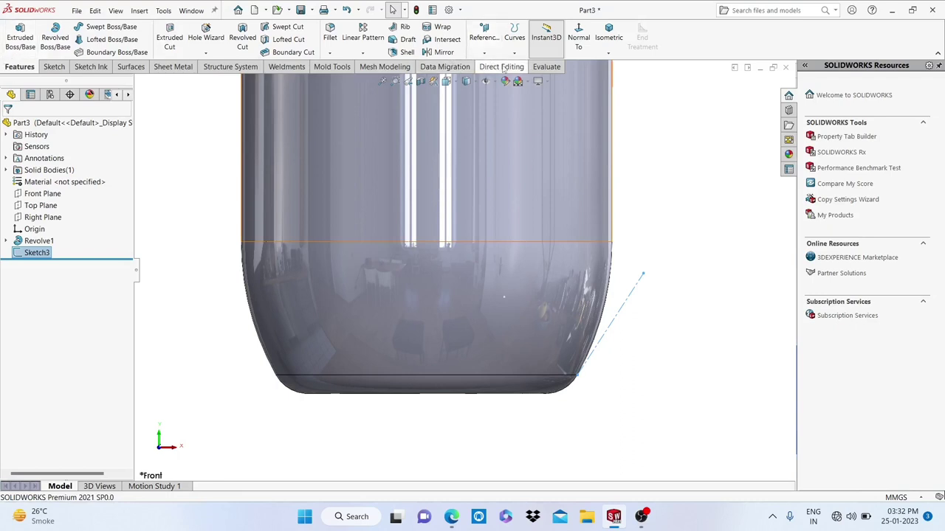
Create Plane1 from the centerline and its outer endpoint, then start Sketch4 on it.
left_click(483, 54)
left_click(494, 66)
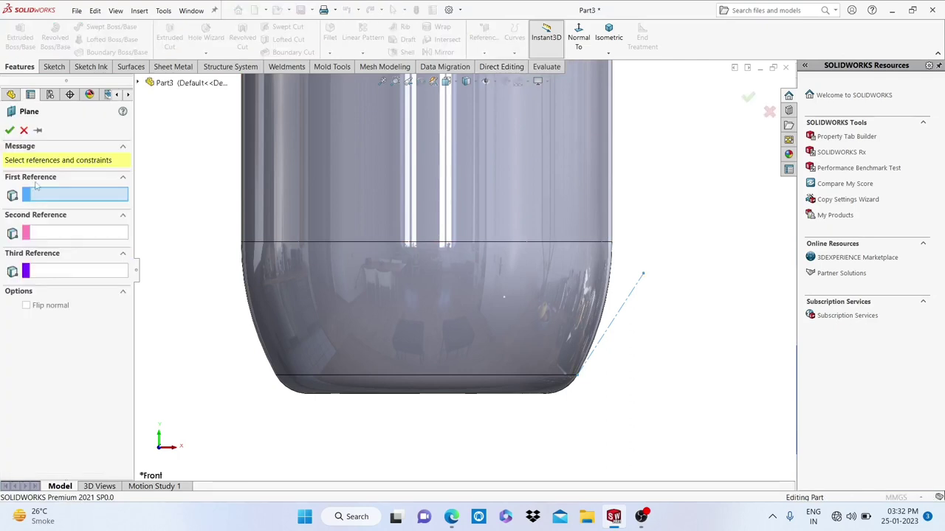
middle_click_drag(676, 295, 663, 301)
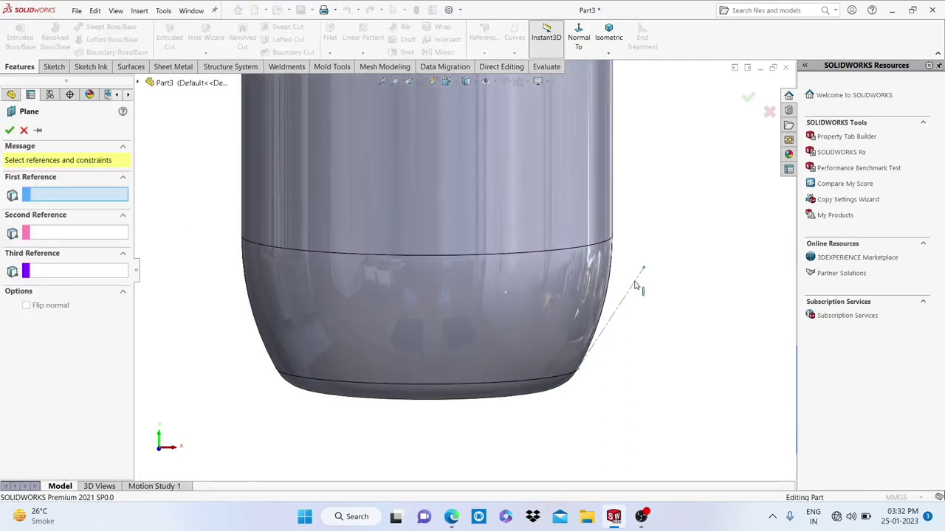
left_click(634, 285)
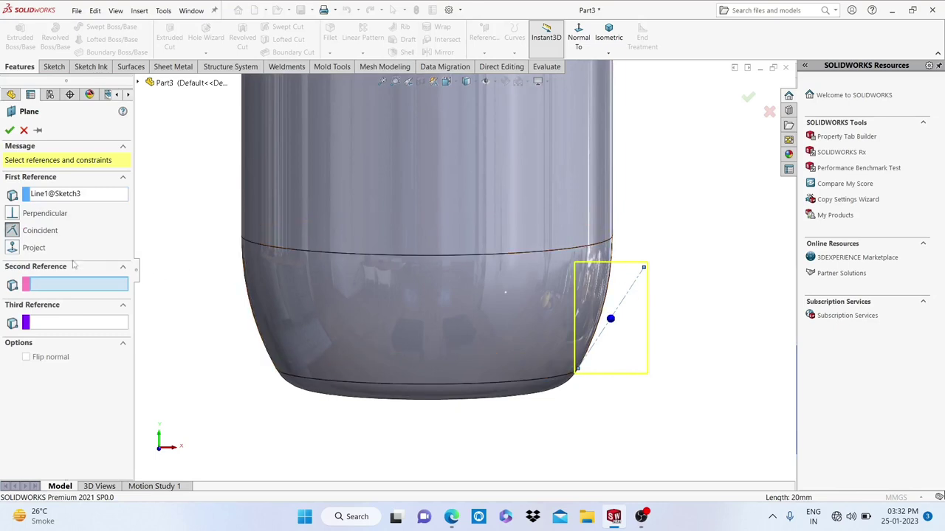
left_click(644, 268)
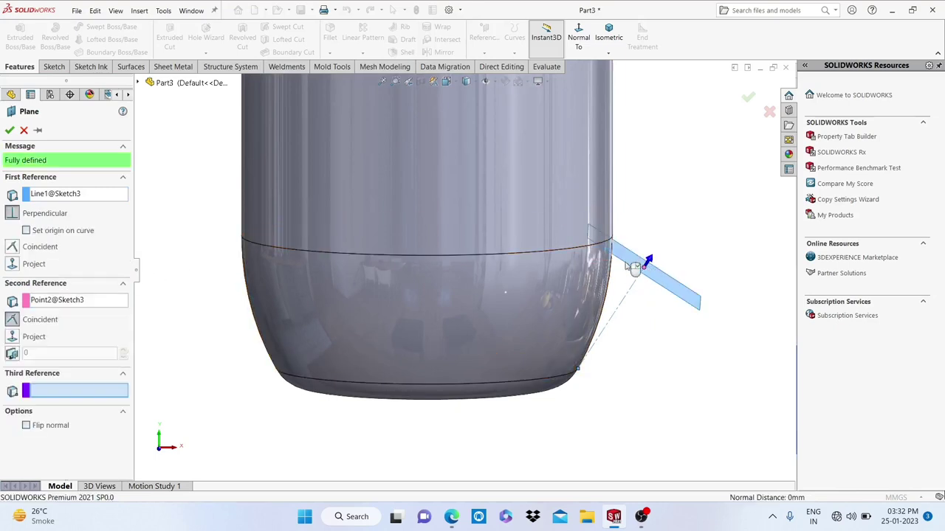
left_click(10, 130)
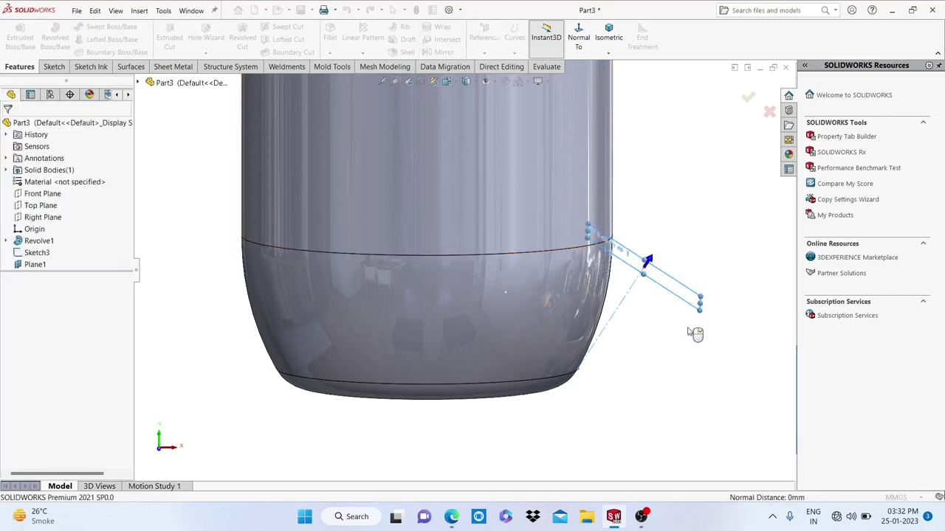
left_click(698, 303)
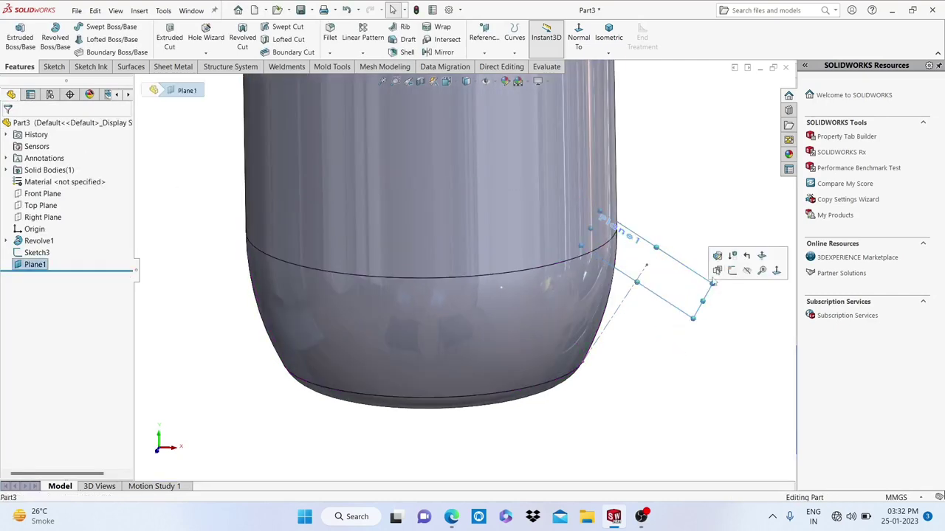
left_click(731, 271)
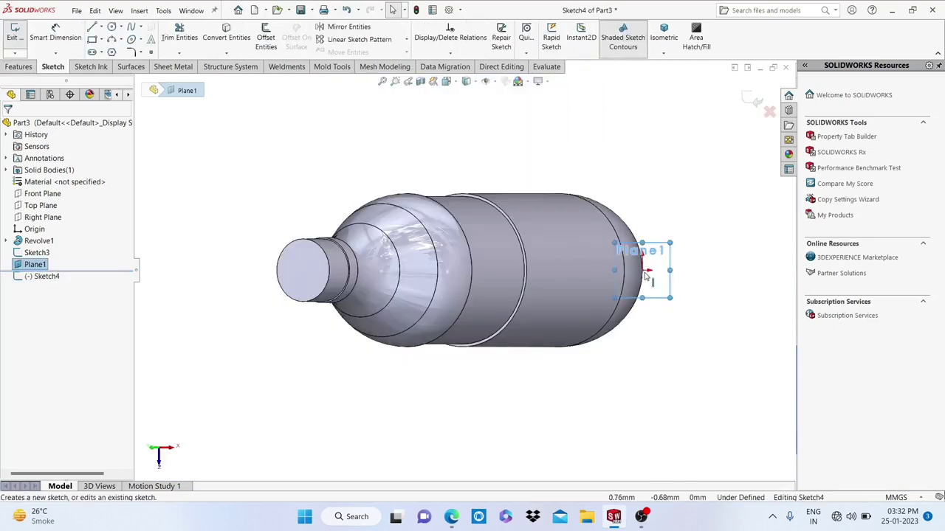
Draw the lower straight line of the V, ending near the bottle's side.
scroll(642, 273, "down", 3)
scroll(605, 266, "down", 3)
scroll(560, 265, "down", 3)
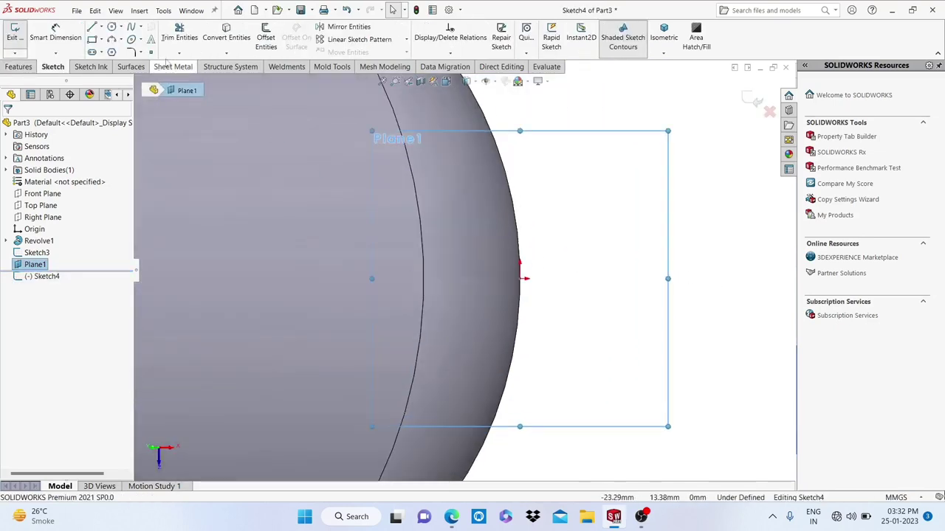
left_click(101, 28)
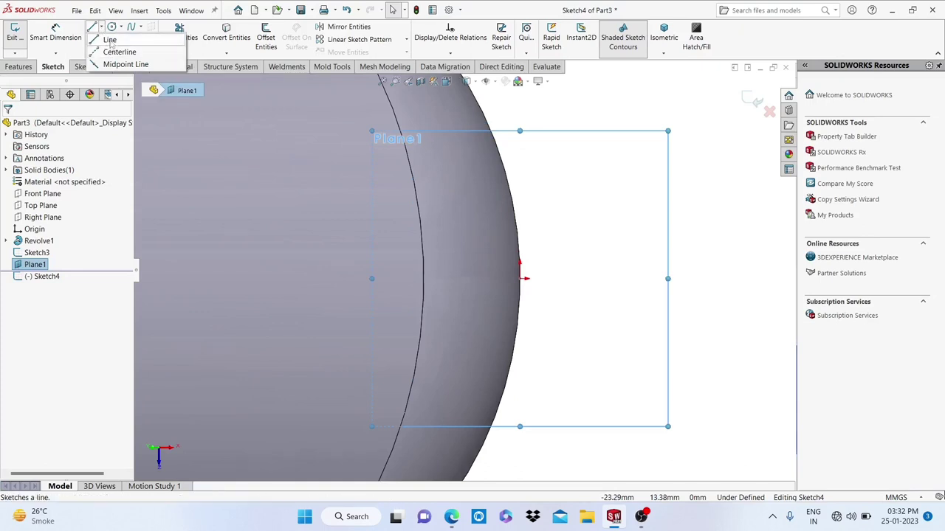
left_click(109, 40)
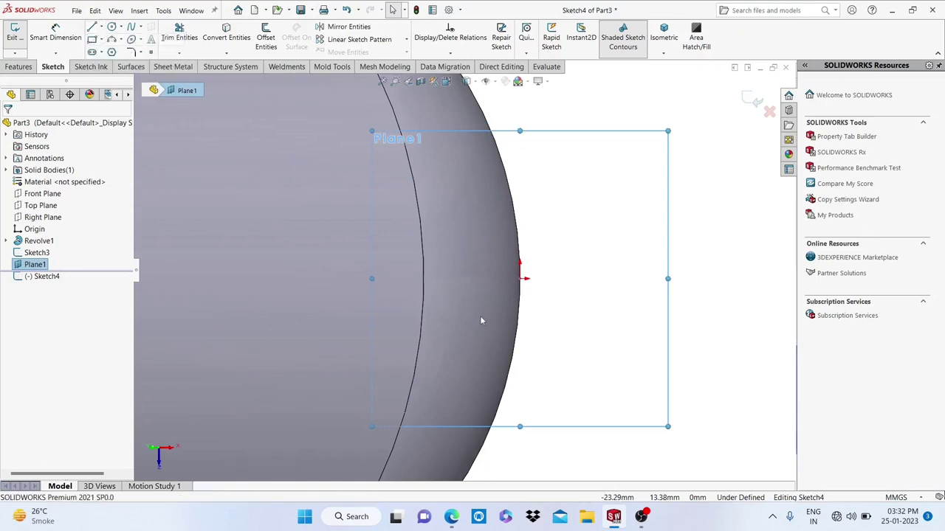
left_click(620, 349)
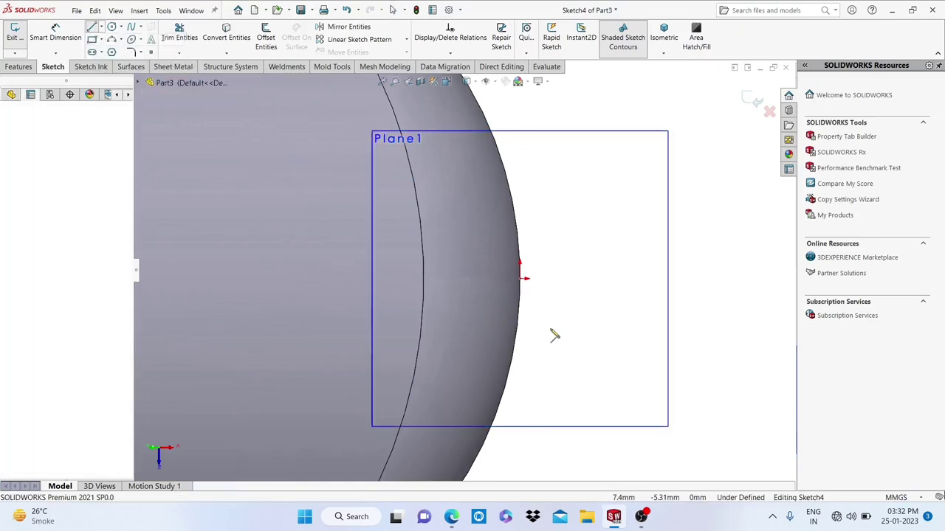
left_click(470, 294)
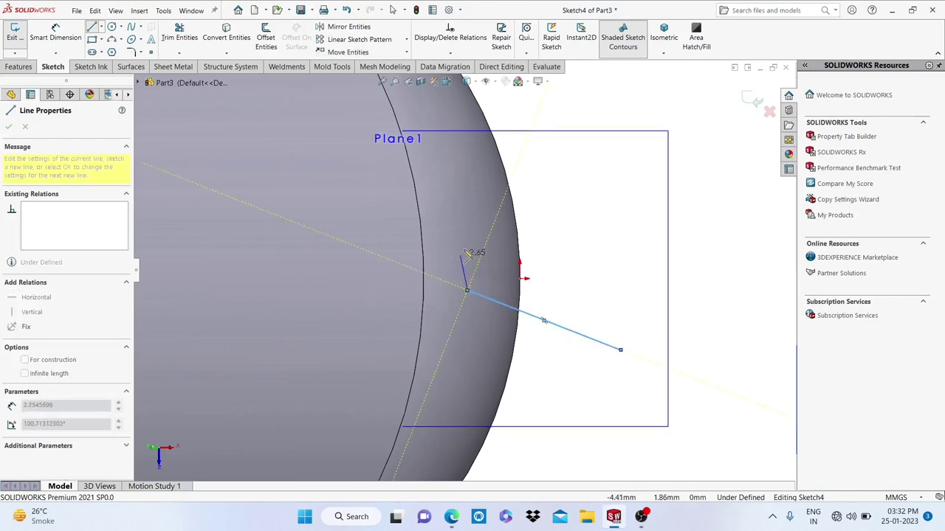
double_click(468, 292)
Add the rounded tip arc and the upper line toward the top right, then end the chain.
left_click(468, 292)
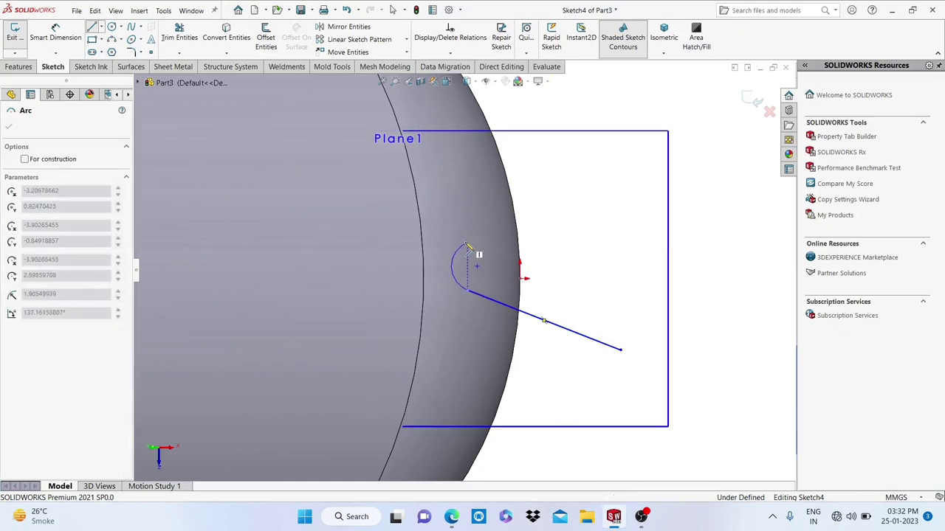
left_click(466, 244)
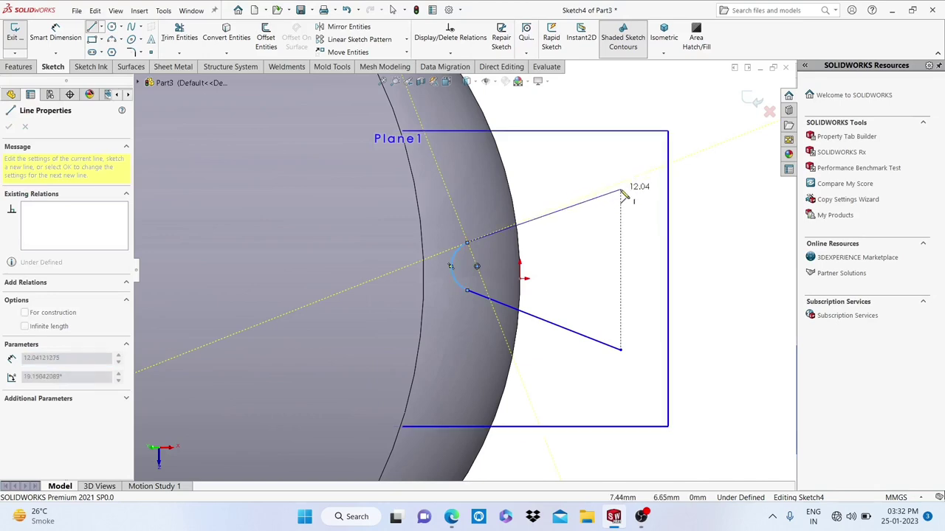
left_click(620, 191)
right_click(623, 190)
left_click(650, 209)
key("Escape")
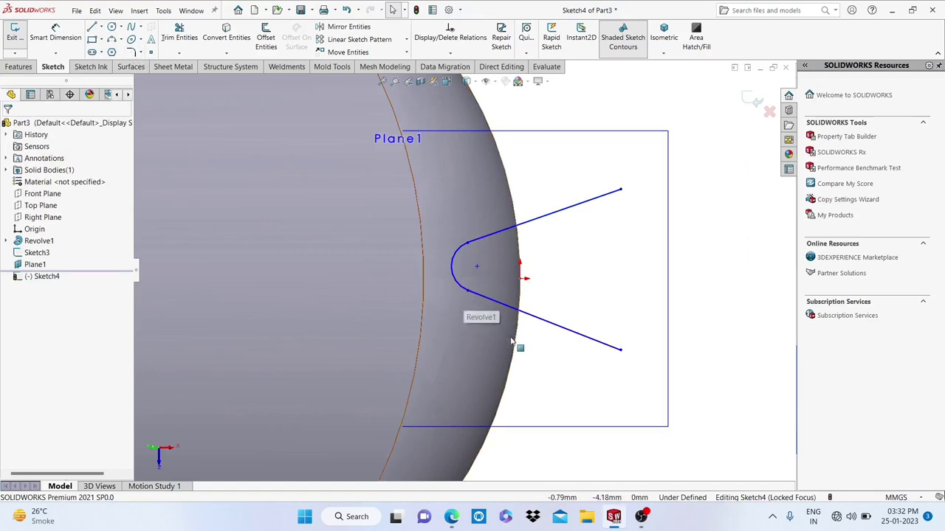
Select the lower and upper V lines, then clear the selection.
left_click(532, 321)
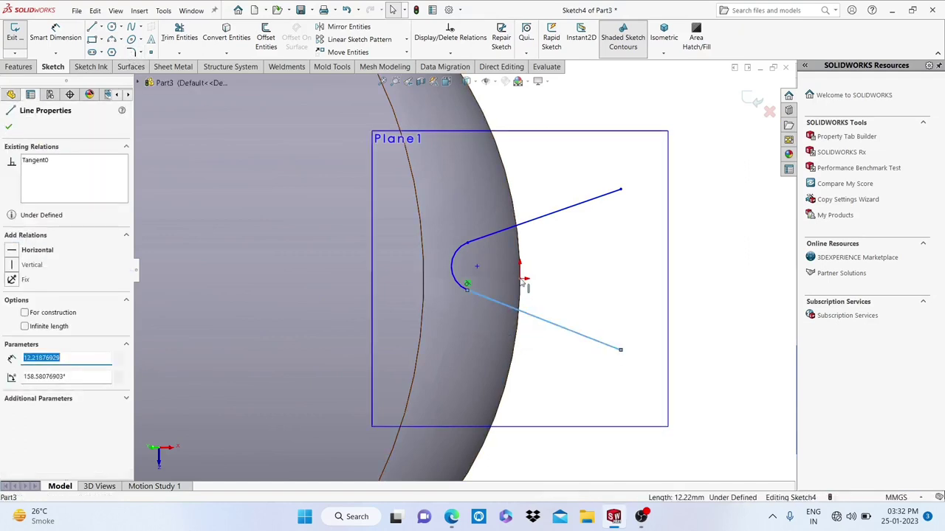
left_click(544, 215, "ctrl")
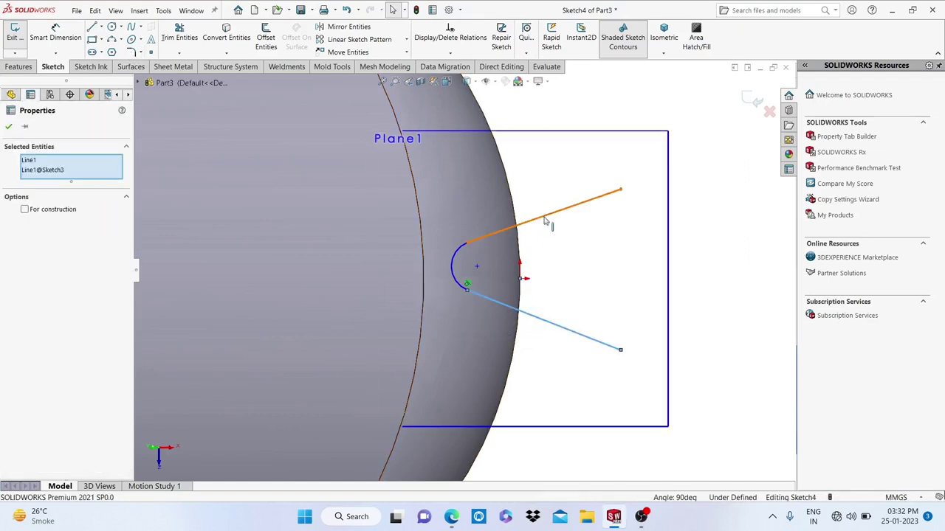
left_click(544, 220, "ctrl")
left_click(559, 270)
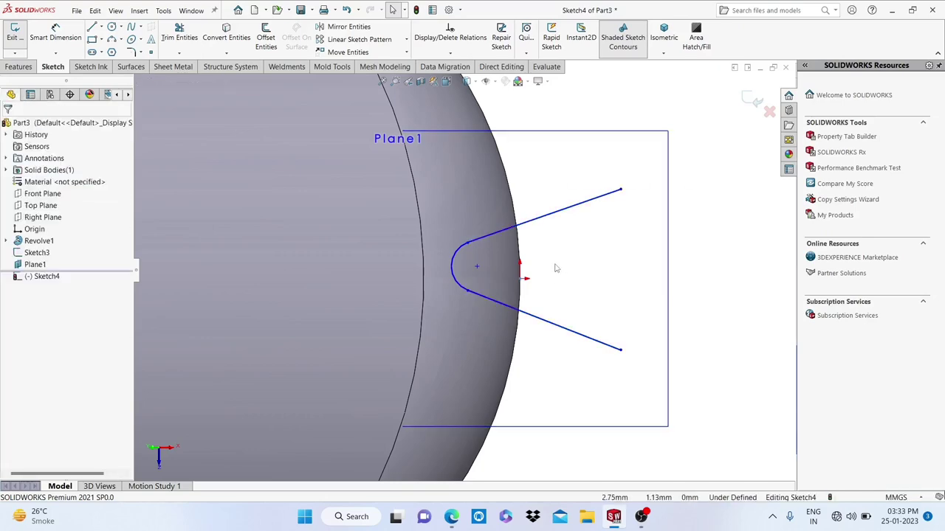
key("space")
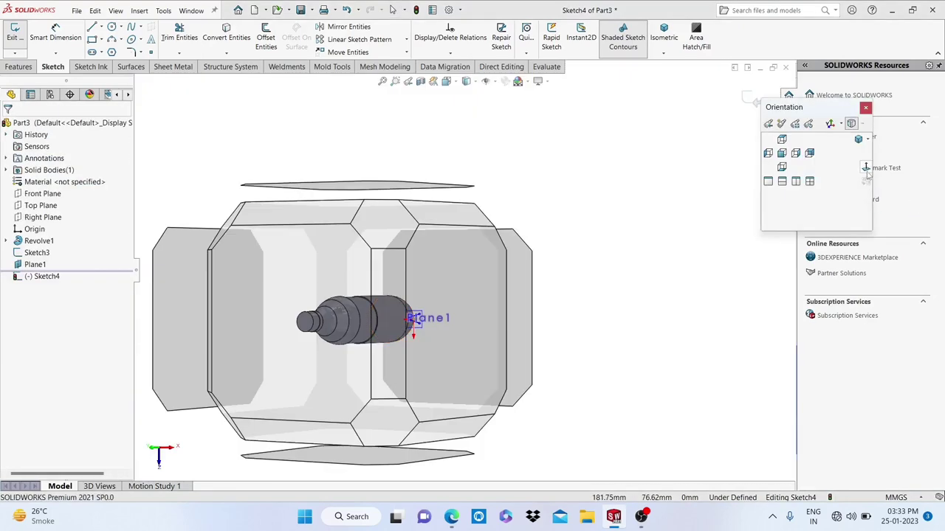
View the sketch plane face-on and briefly select both V lines.
left_click(868, 175)
scroll(404, 260, "up", 5)
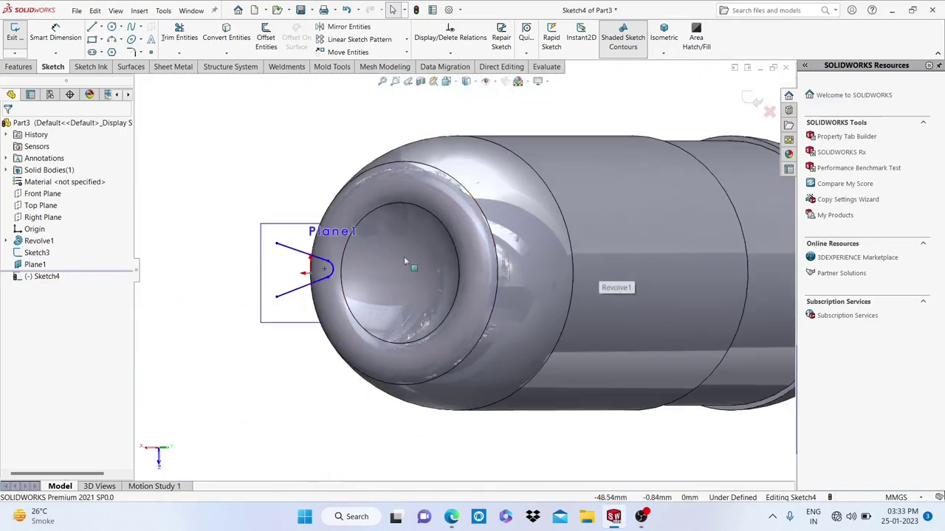
scroll(293, 267, "down", 3)
scroll(337, 274, "down", 3)
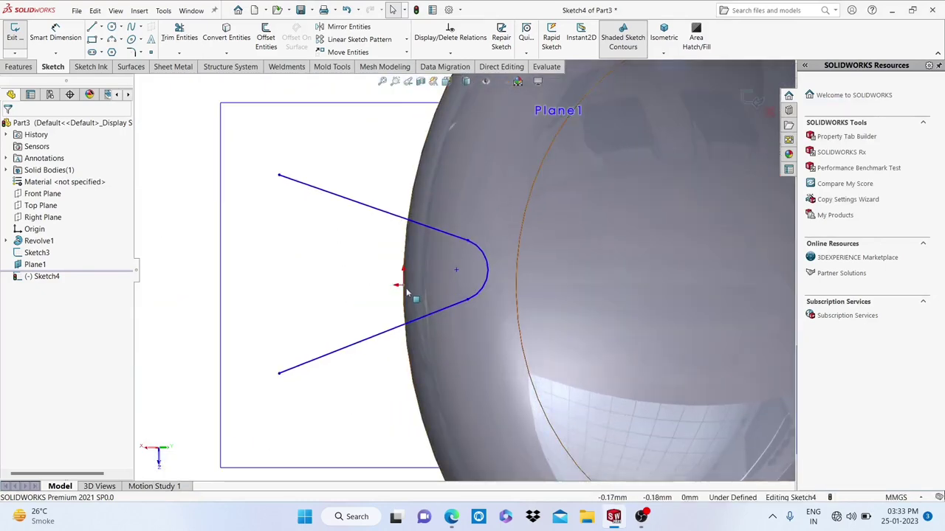
left_click(56, 30)
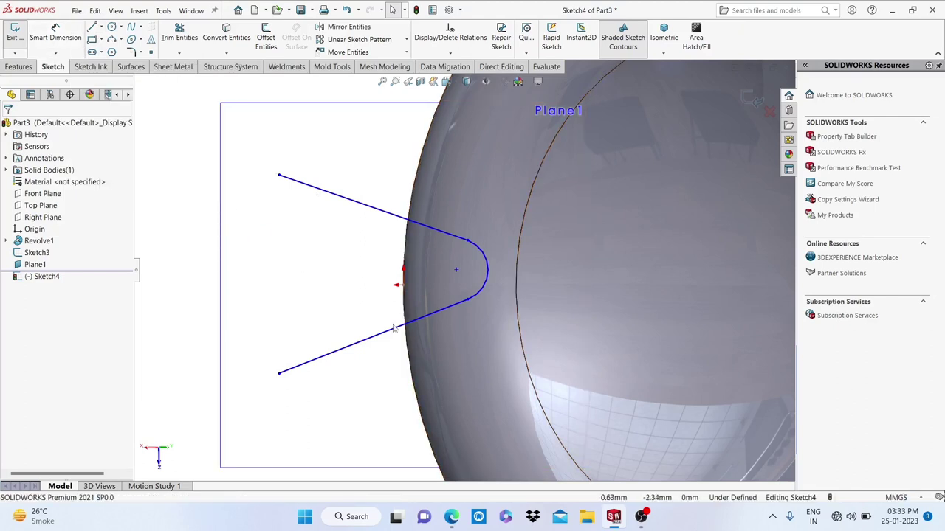
left_click(399, 220, "ctrl")
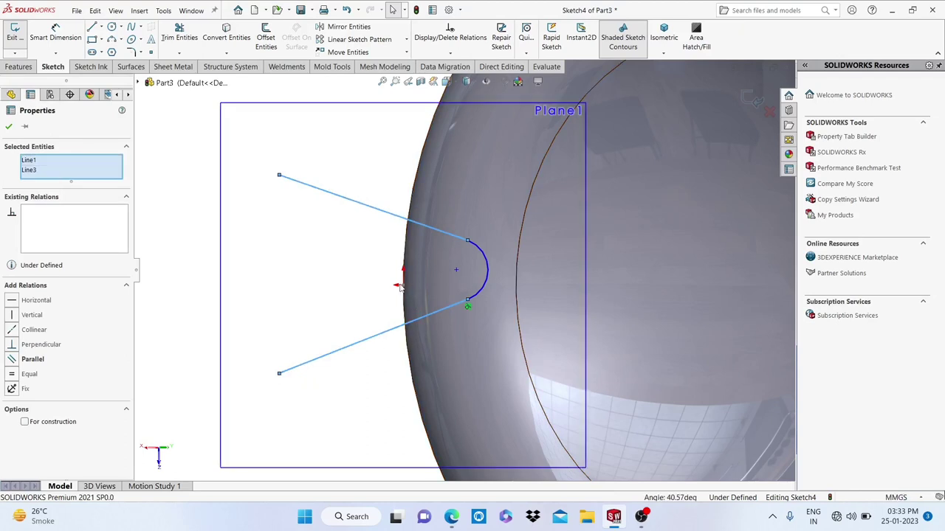
left_click(362, 303)
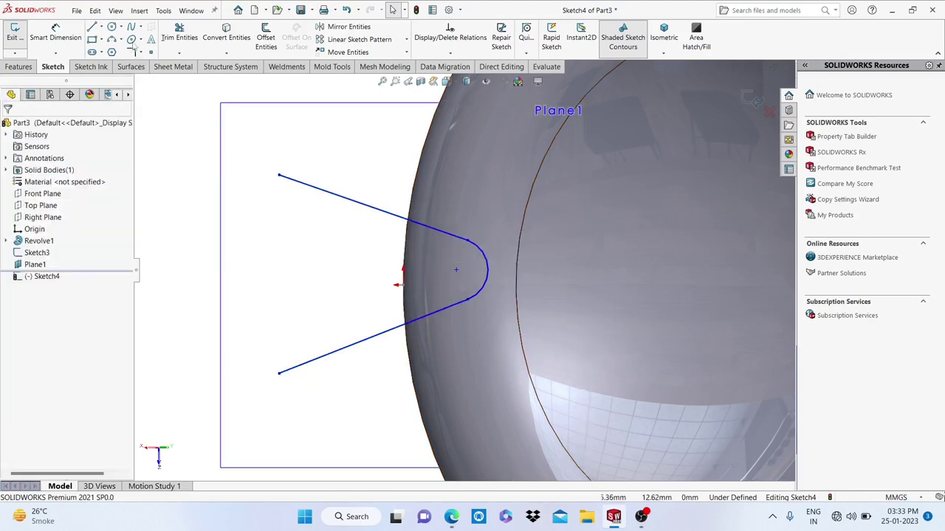
Draw a horizontal centerline through the rounded tip.
left_click(101, 27)
left_click(110, 49)
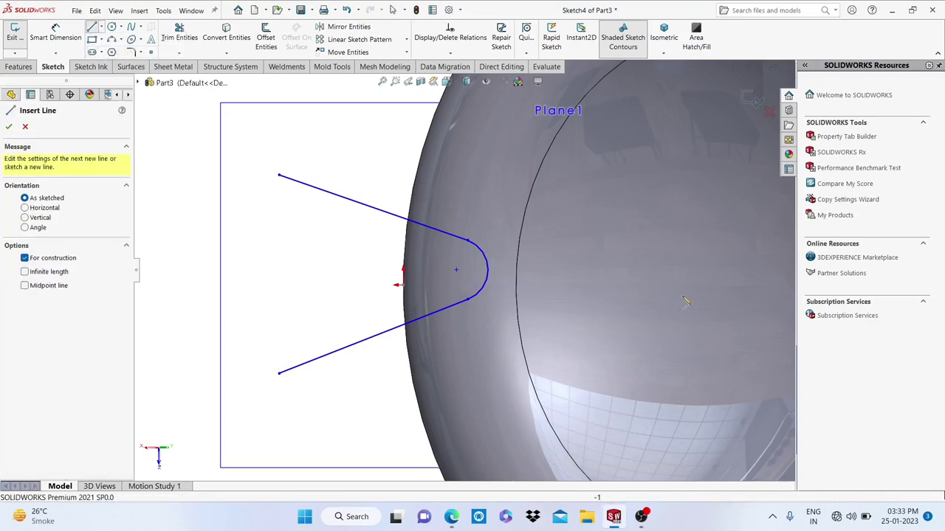
left_click(720, 286)
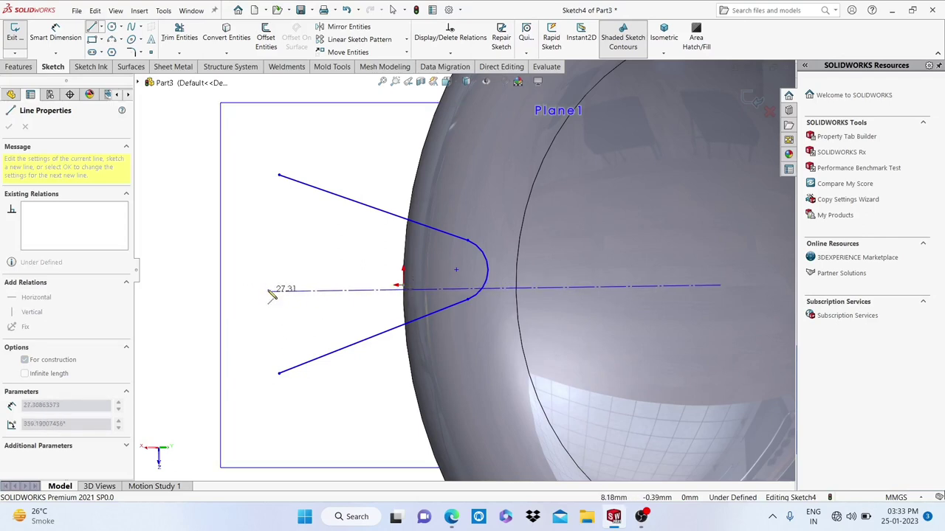
right_click(269, 287)
left_click(295, 292)
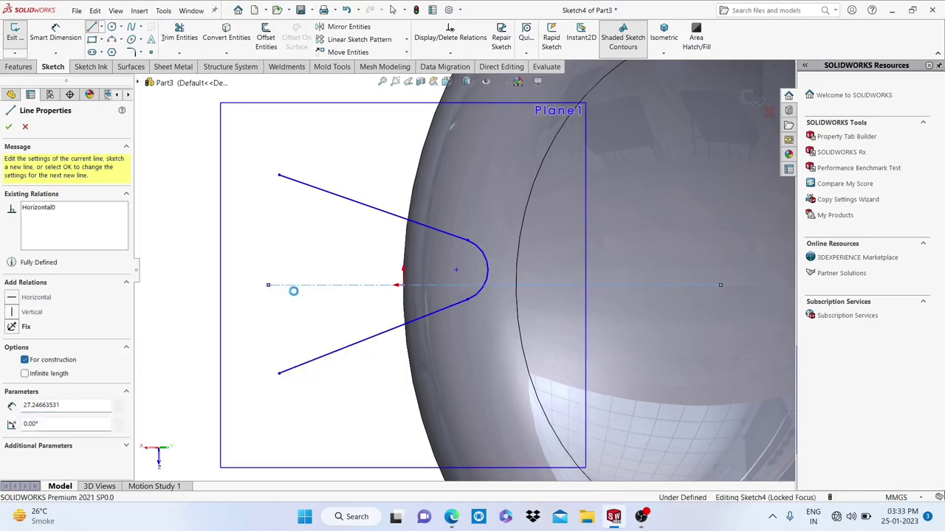
scroll(426, 288, "down", 4)
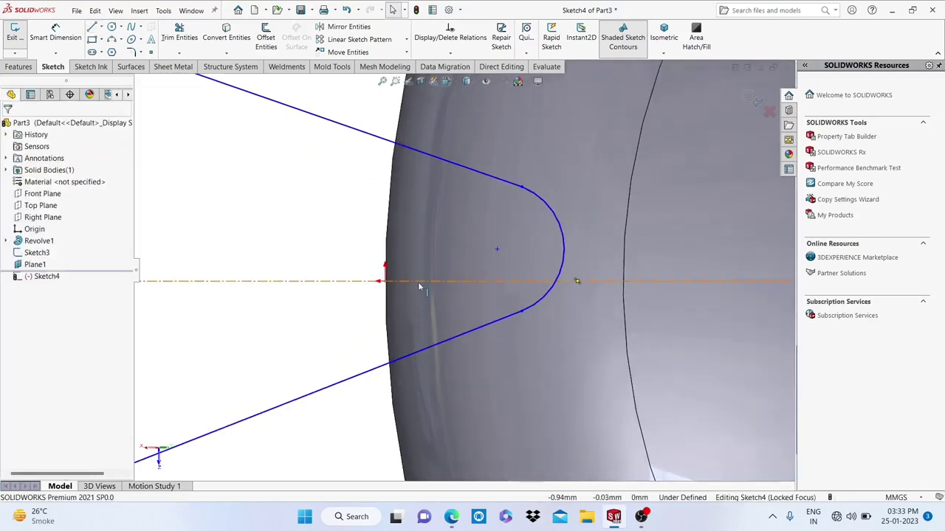
left_click(440, 281)
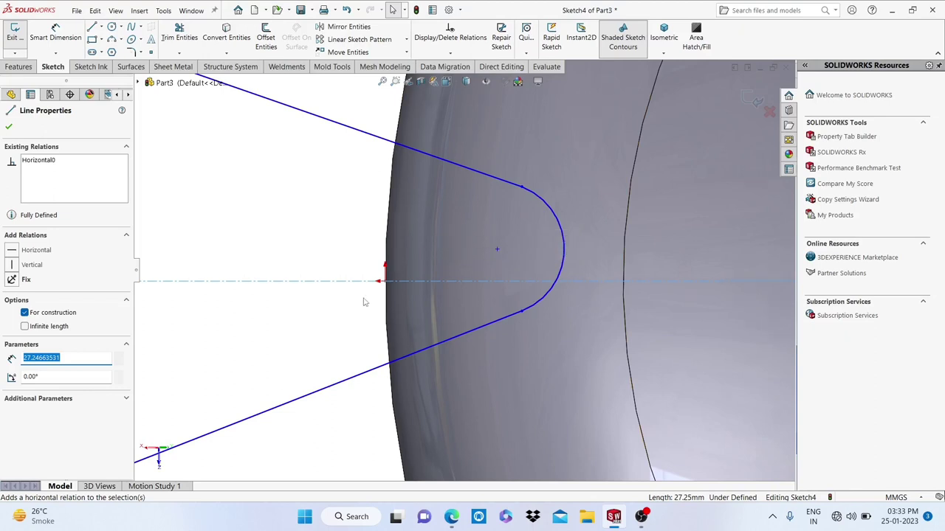
scroll(363, 302, "up", 3)
key("Escape")
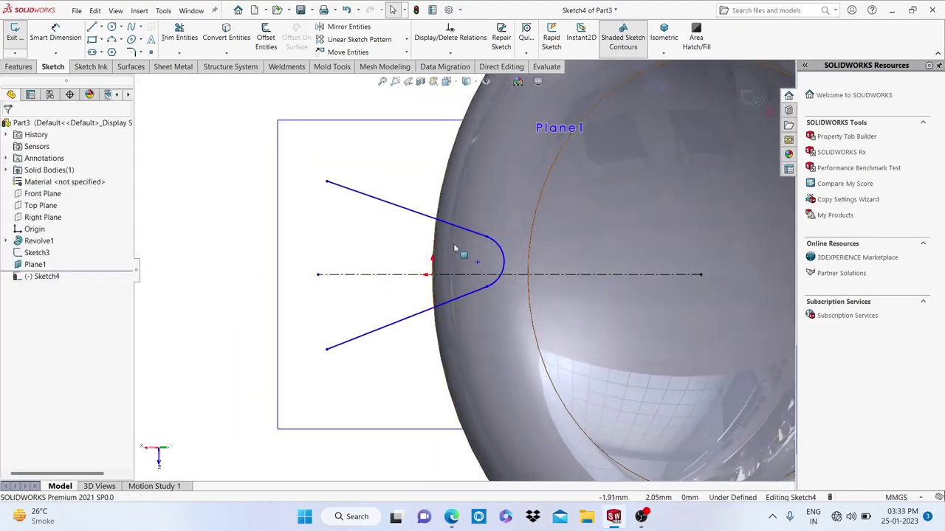
Make the upper and lower V lines symmetric about the centerline.
left_click(393, 244)
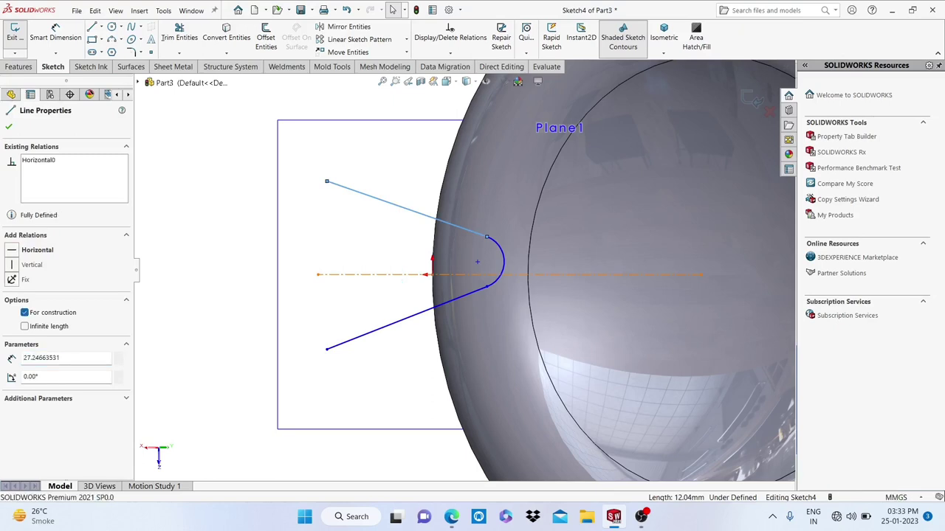
left_click(428, 275, "ctrl")
left_click(407, 322)
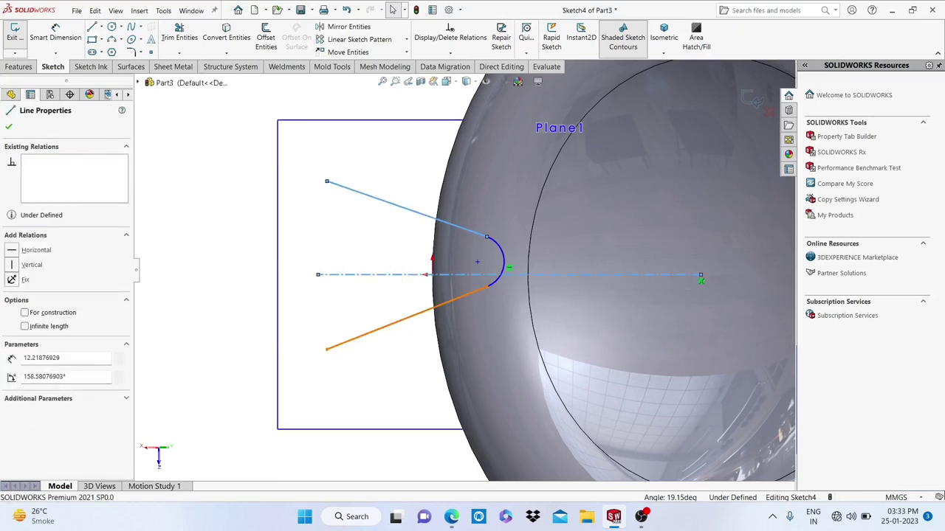
left_click(407, 318, "ctrl")
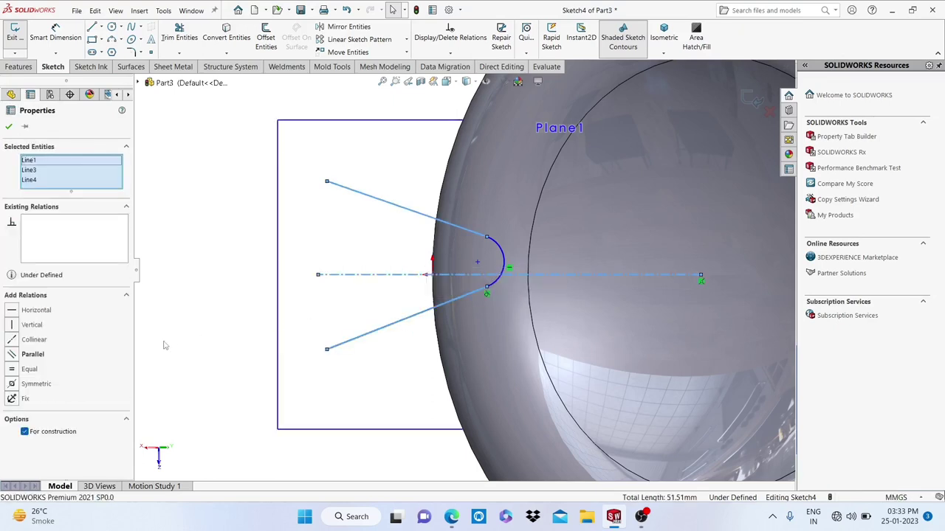
left_click(11, 384)
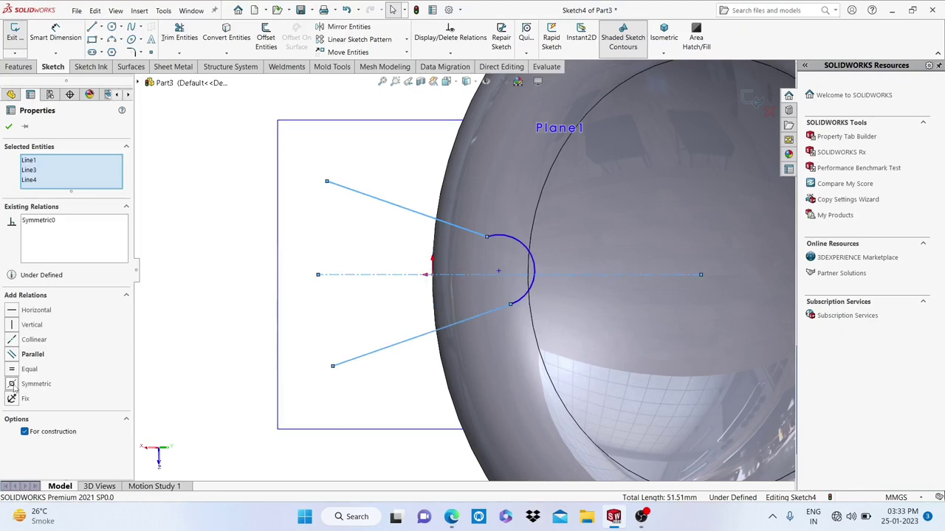
left_click(9, 126)
scroll(509, 254, "down", 2)
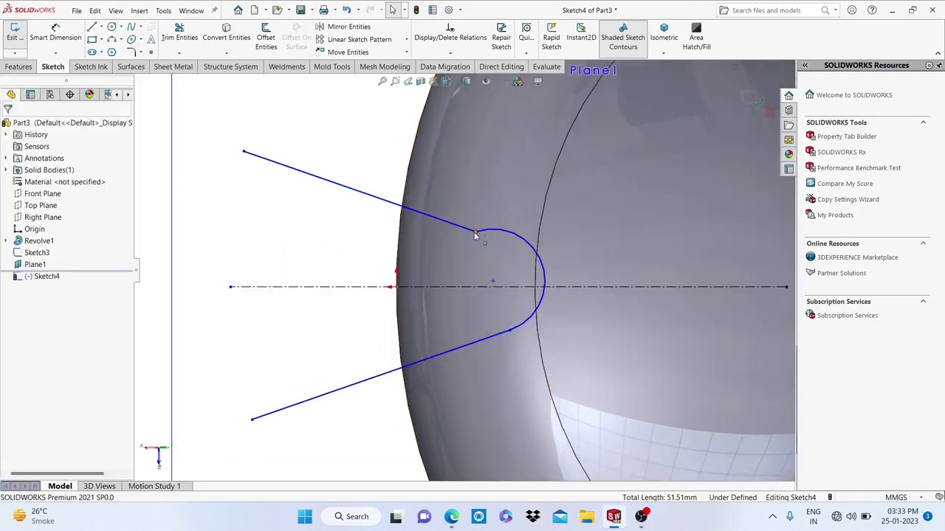
Make both the upper and lower lines tangent to the tip arc.
left_click(475, 235)
left_click(507, 189)
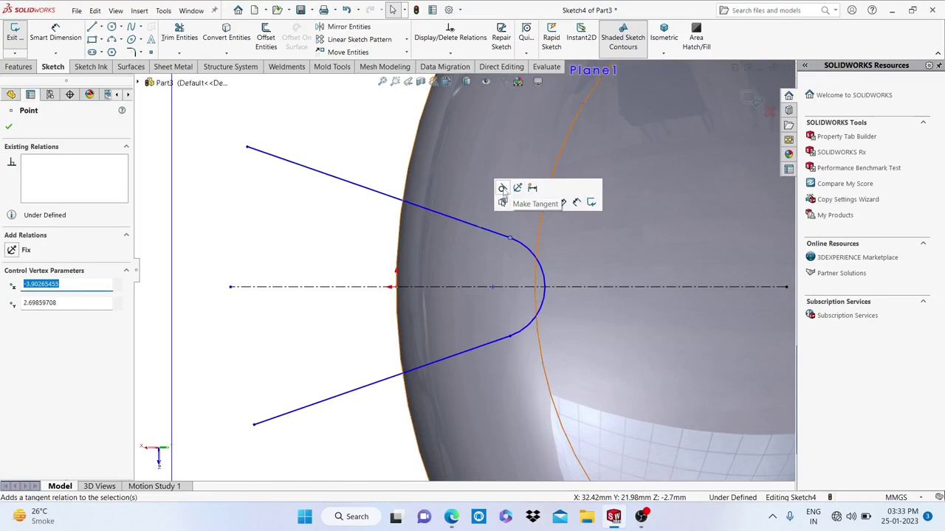
left_click(7, 126)
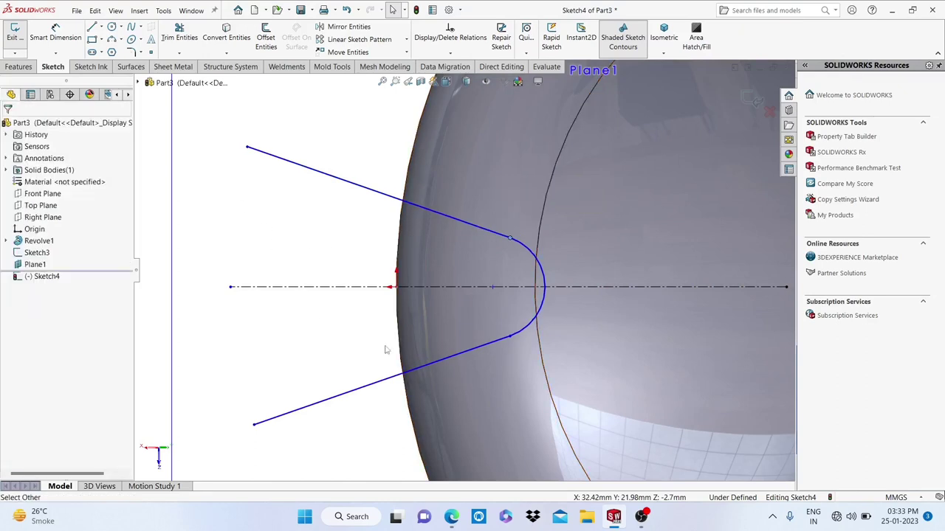
left_click(510, 338)
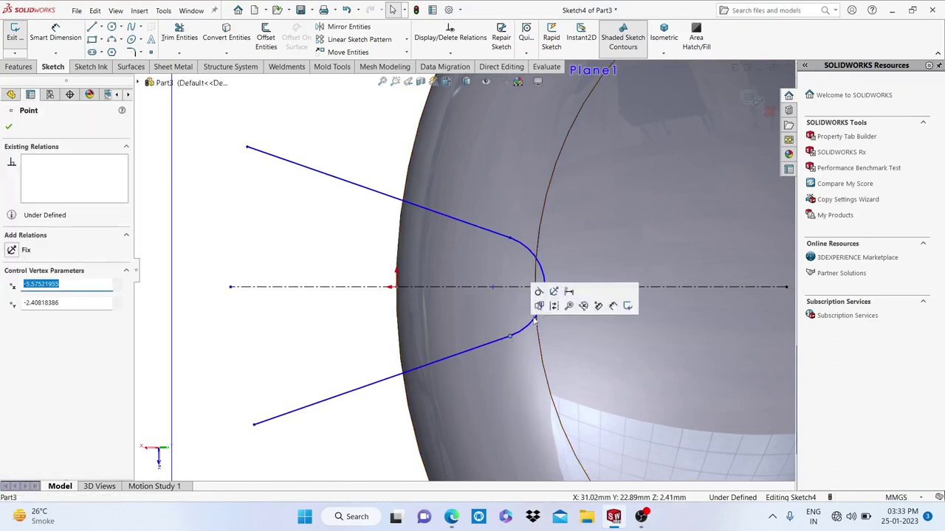
left_click(538, 292)
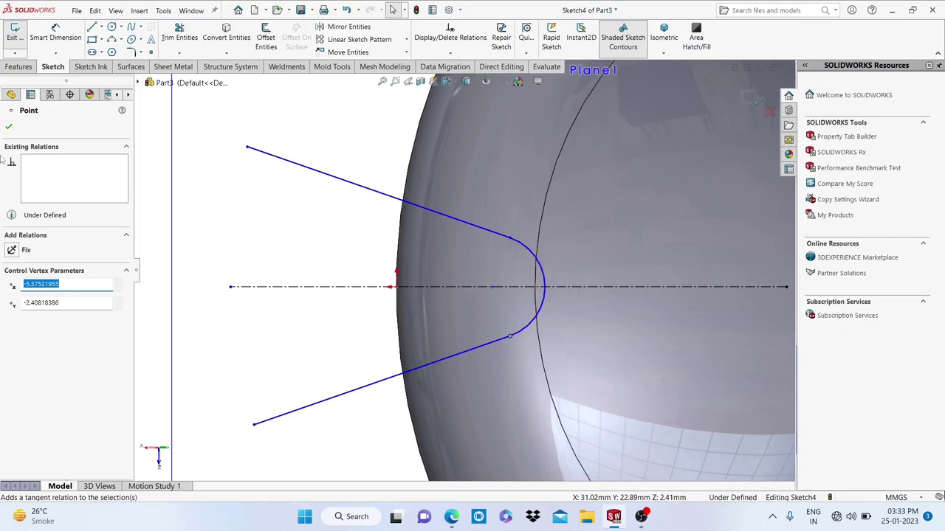
left_click(7, 126)
scroll(464, 270, "up", 3)
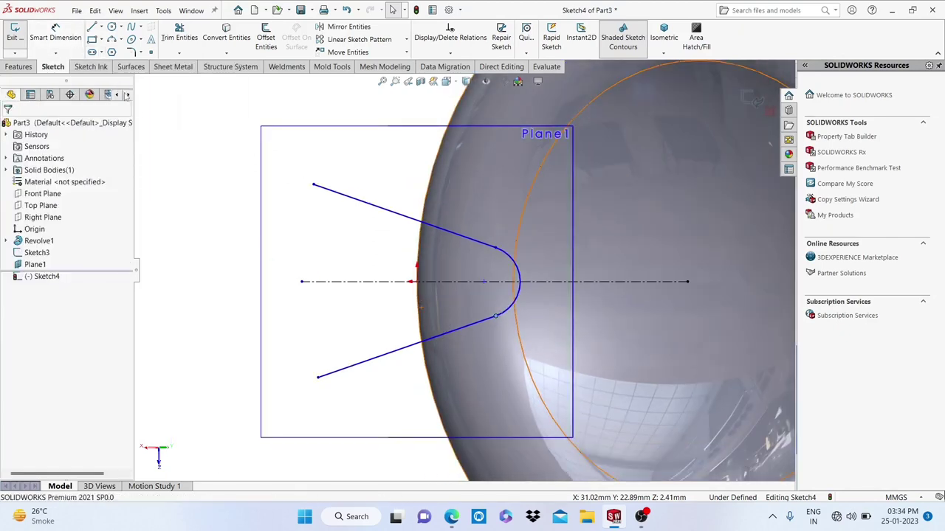
Dimension the tip arc radius to 3 mm.
left_click(53, 33)
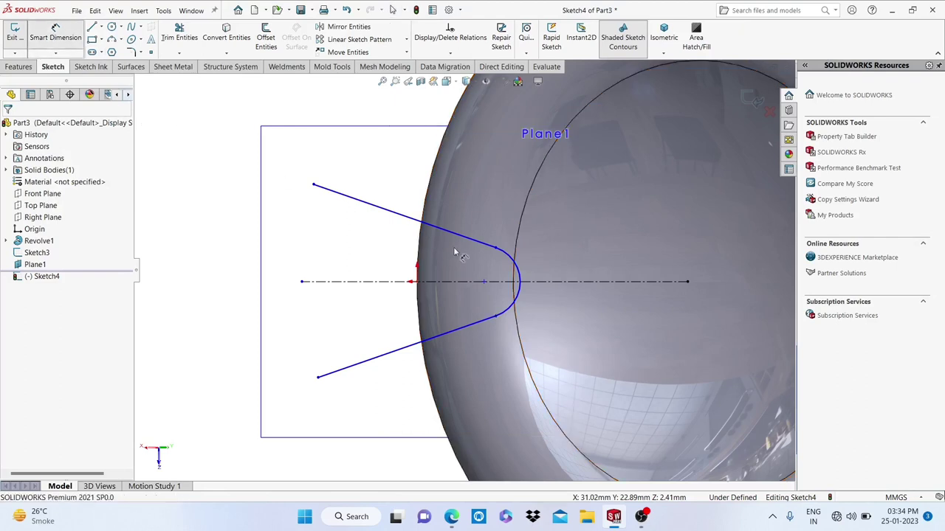
left_click(524, 271)
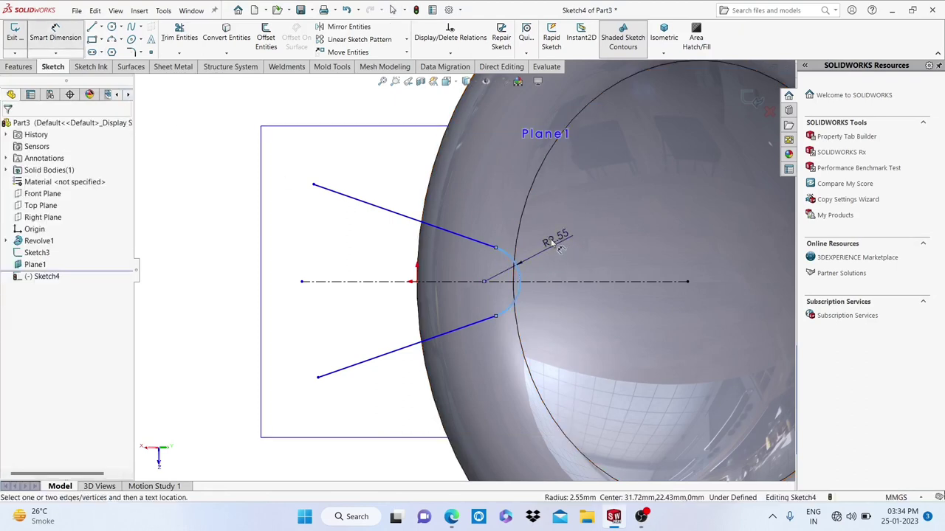
left_click(555, 245)
type("3")
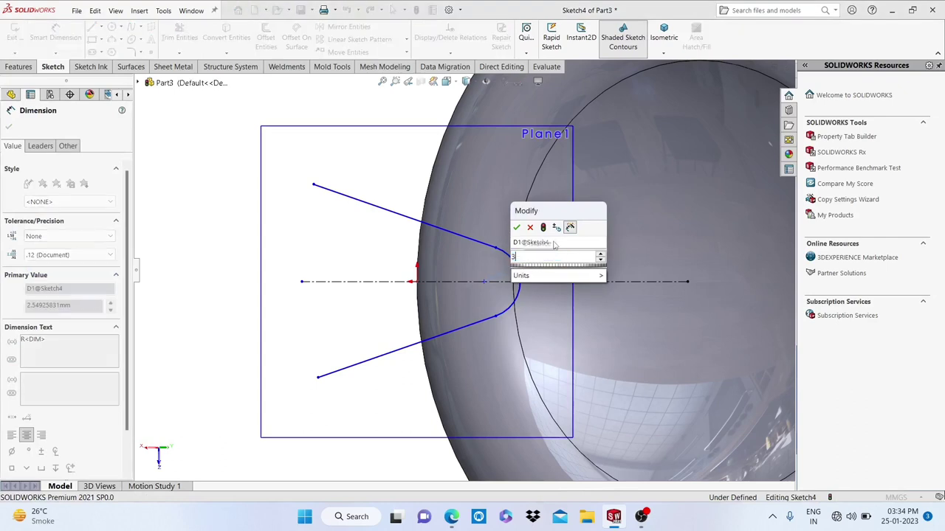
key("Return")
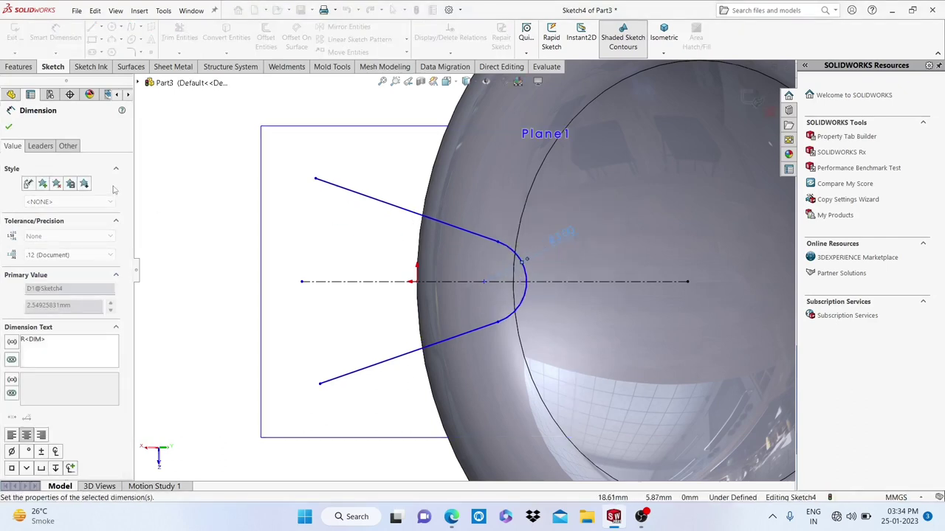
left_click(11, 127)
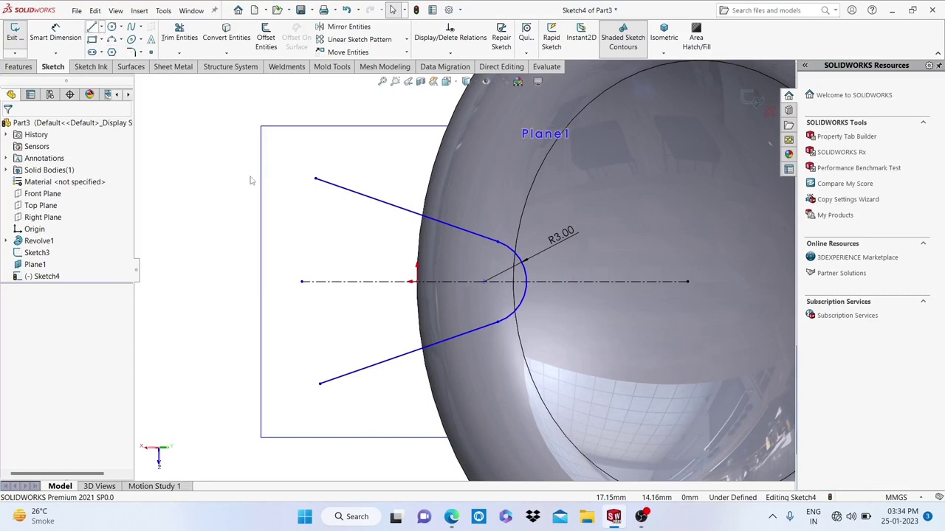
Close the V's open ends with a vertical line.
key("l")
left_click(316, 179)
left_click(320, 383)
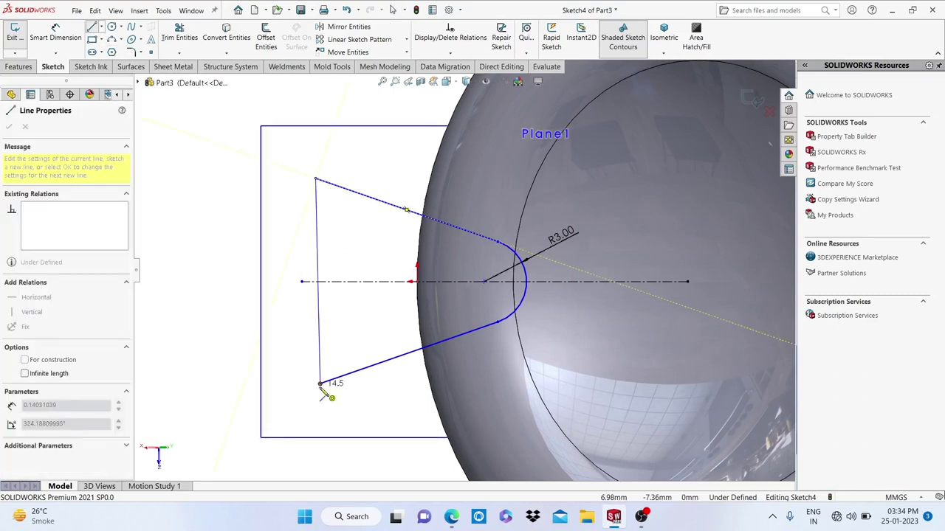
right_click(320, 383)
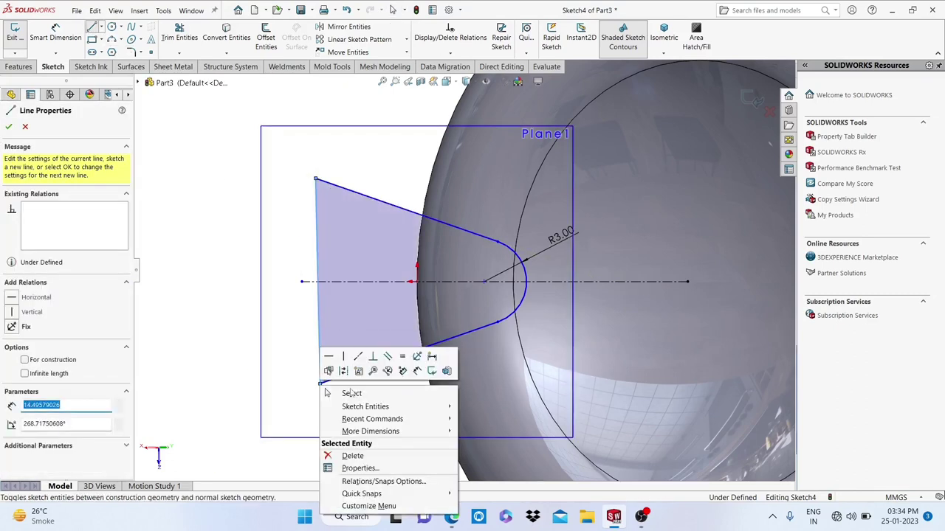
left_click(344, 390)
left_click(318, 273)
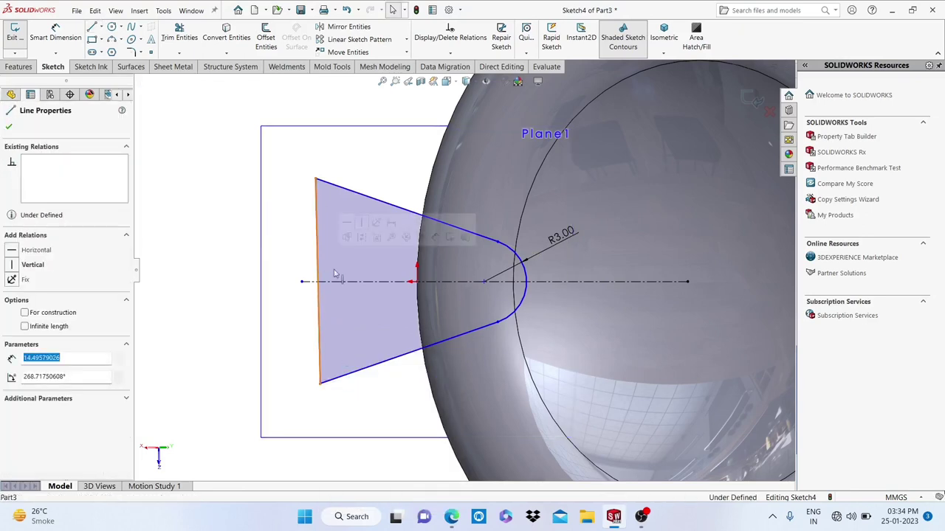
left_click(360, 222)
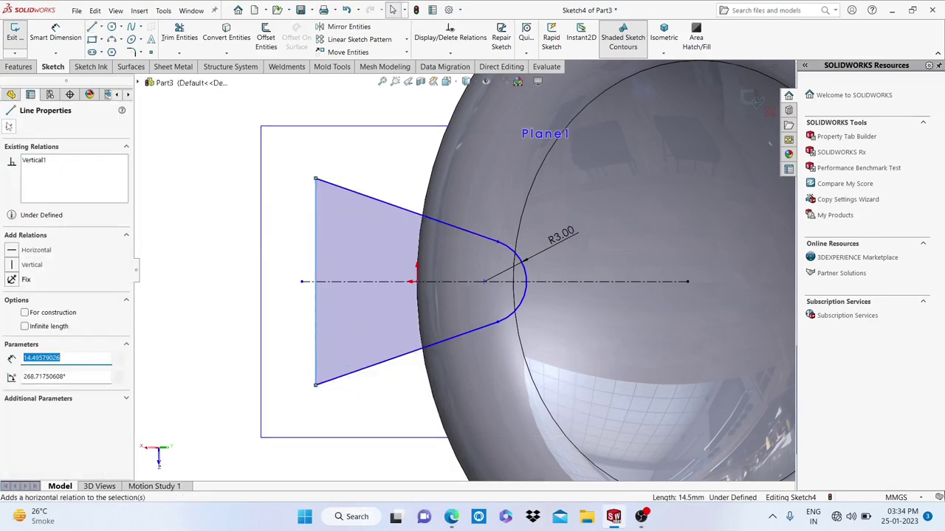
left_click(280, 257)
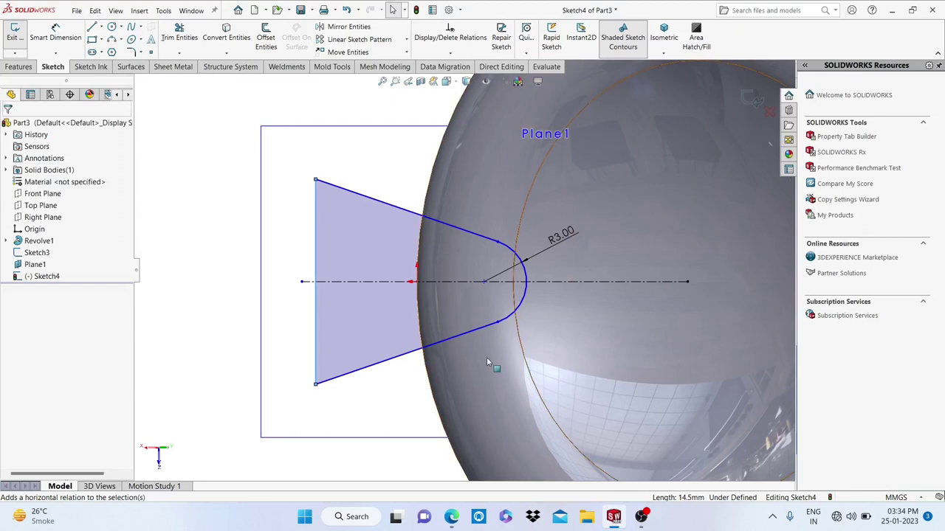
Dimension the closing line 20 mm from the tip arc's centre.
middle_click_drag(486, 357, 458, 352, "ctrl")
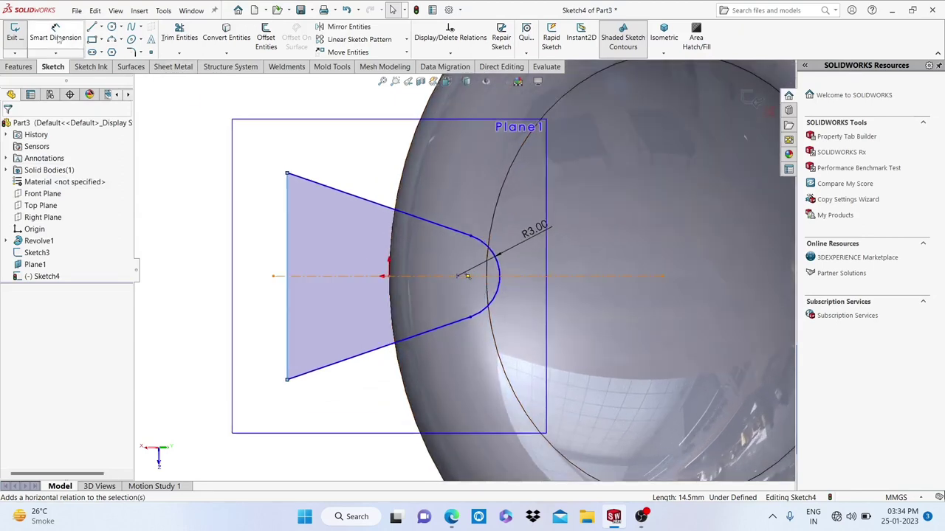
left_click(58, 38)
left_click(288, 256)
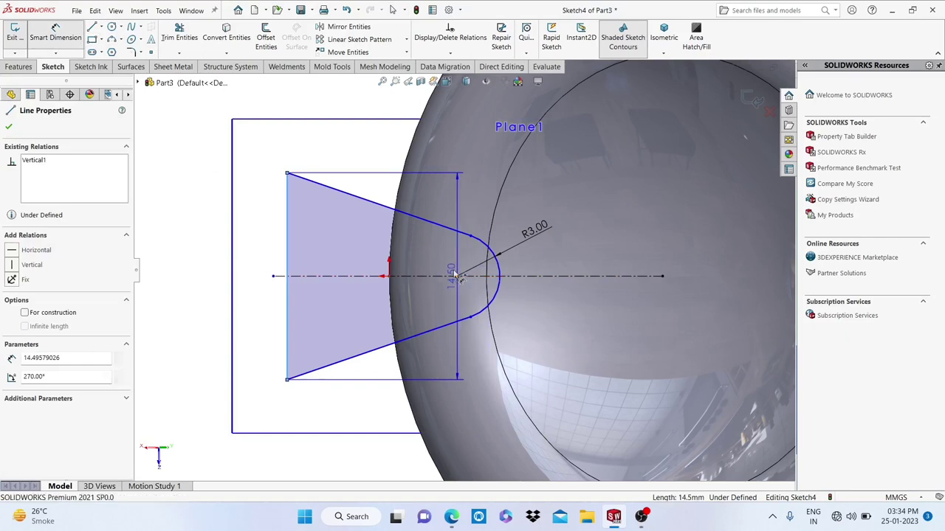
left_click(457, 276)
left_click(369, 152)
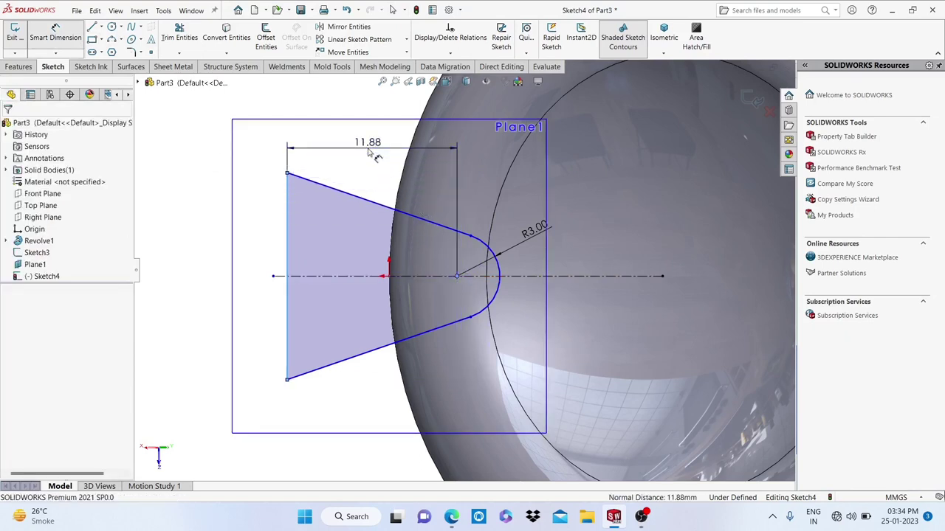
type("20")
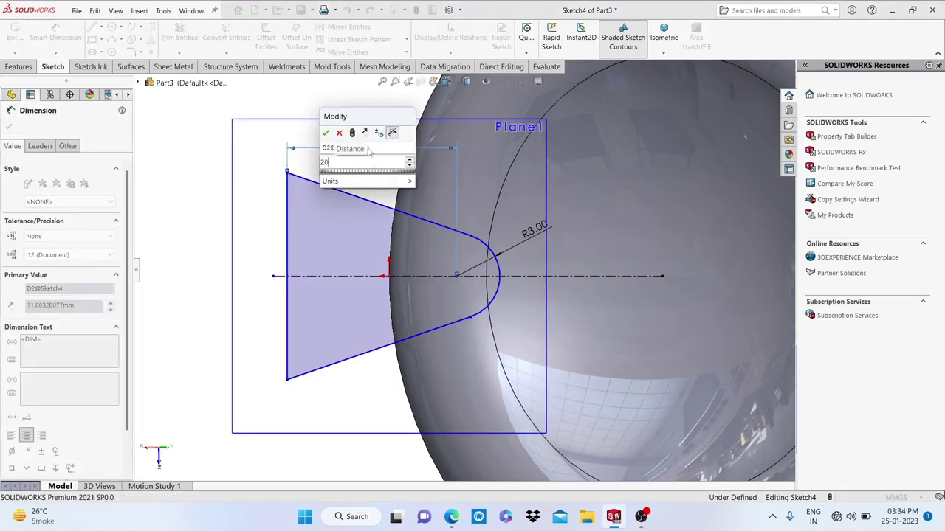
key("Return")
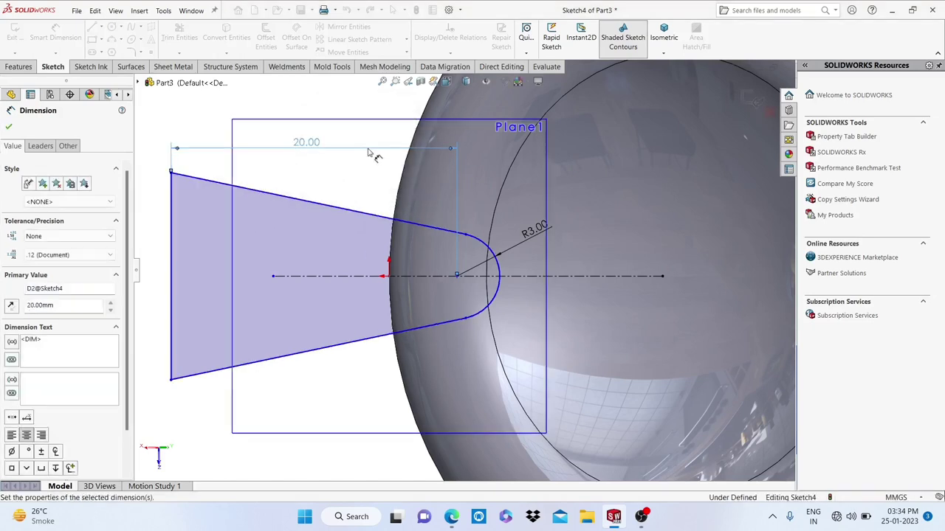
Try dimensioning the arc centre against the lower line and centreline, cancelling the picks.
scroll(458, 274, "down", 2)
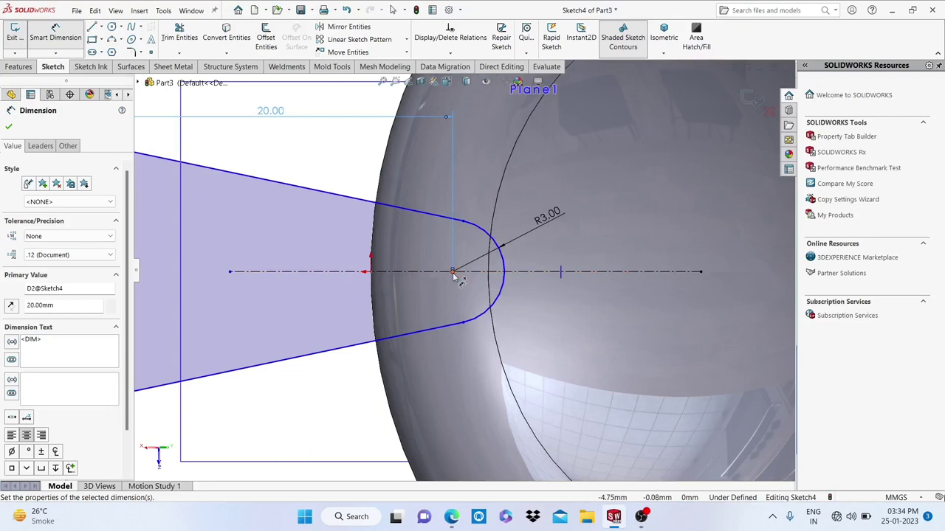
left_click(505, 273)
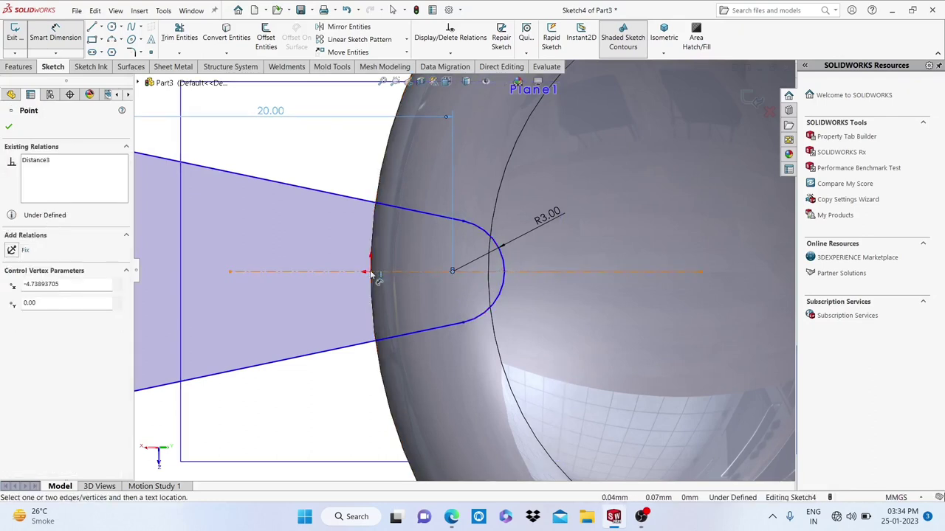
left_click(378, 338)
key("Escape")
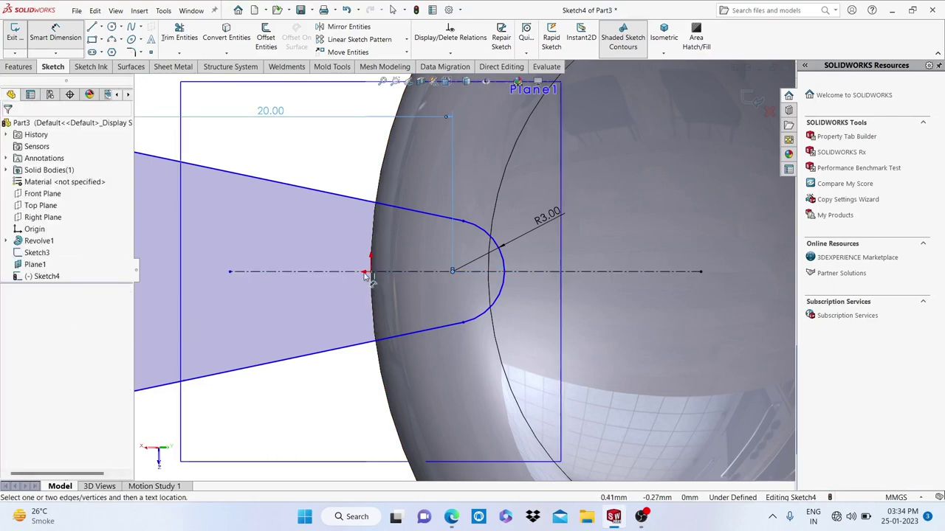
left_click(388, 335)
key("Escape")
left_click(435, 402)
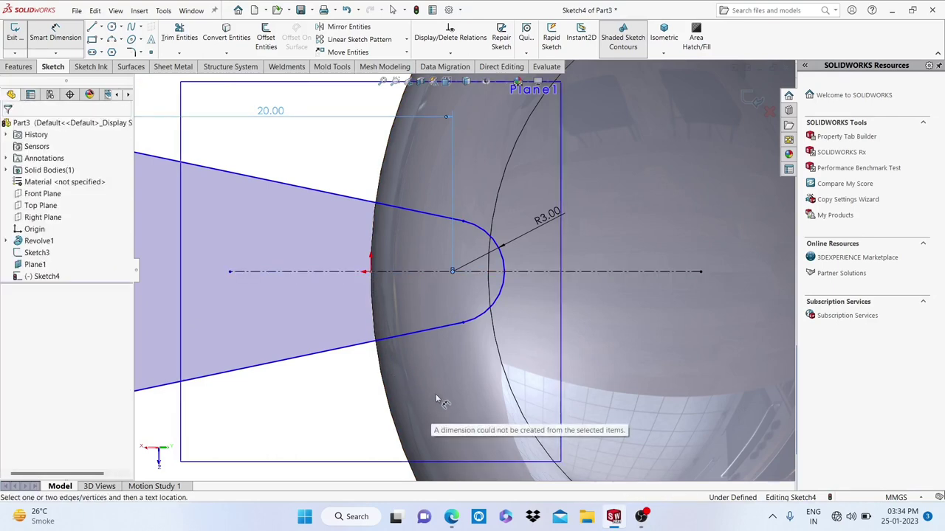
scroll(465, 270, "up", 3)
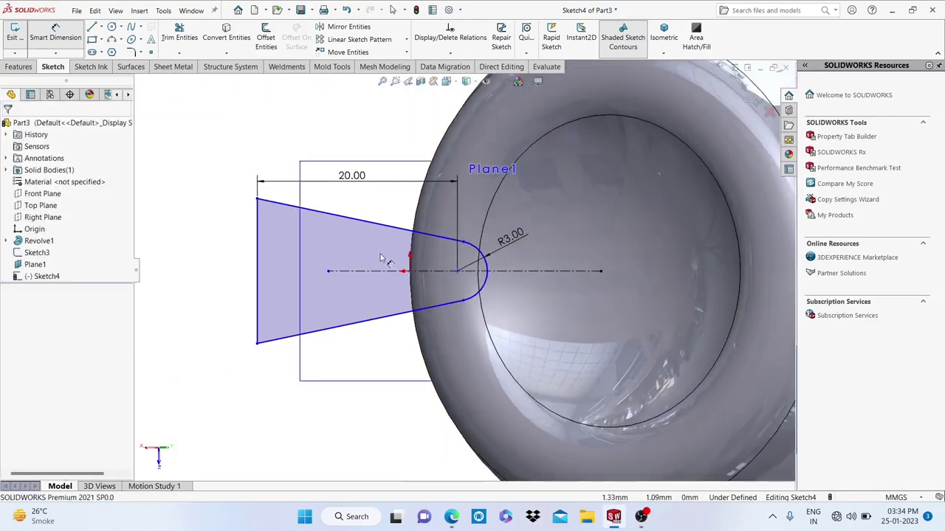
Face the sketch plane and retry a dimension from the arc centre, then cancel it.
left_click(55, 29)
scroll(417, 283, "down", 3)
scroll(427, 279, "down", 2)
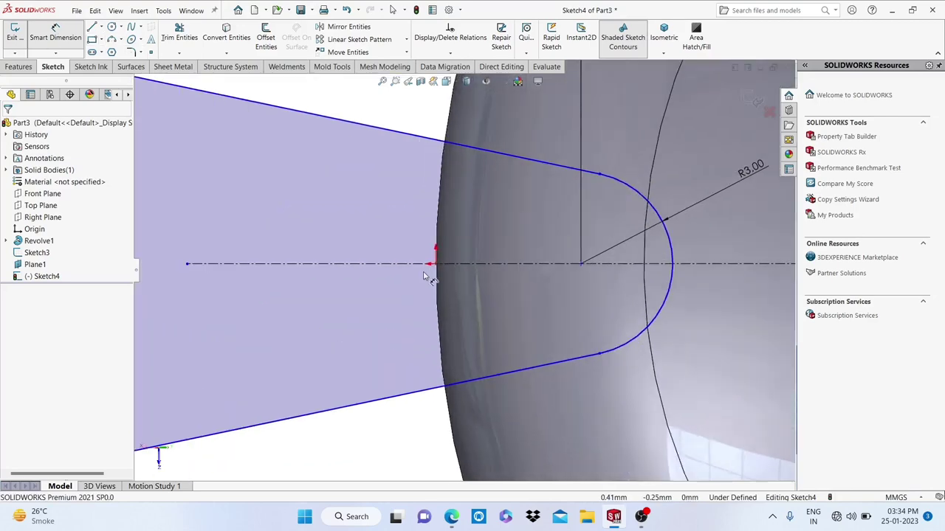
key("space")
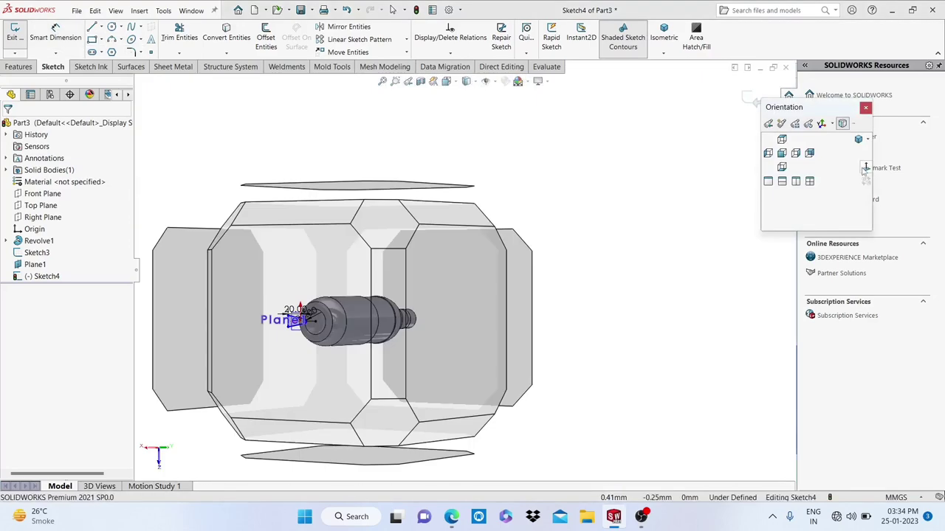
left_click(865, 168)
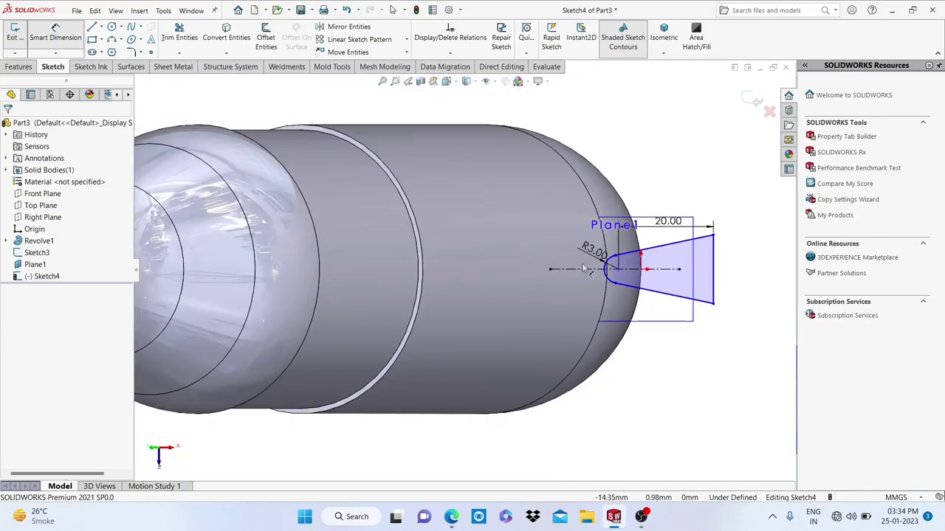
scroll(629, 270, "down", 2)
scroll(629, 270, "down", 2)
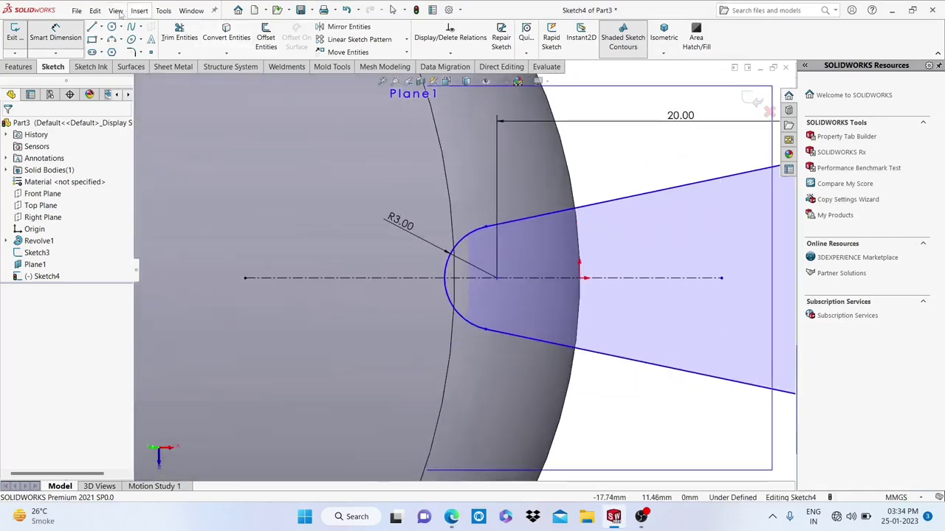
left_click(496, 279)
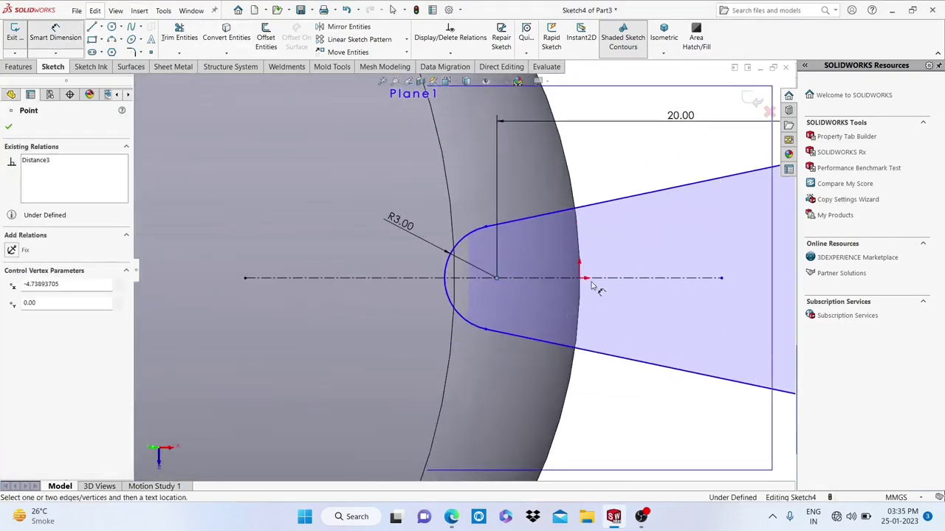
left_click(588, 278)
left_click(589, 304)
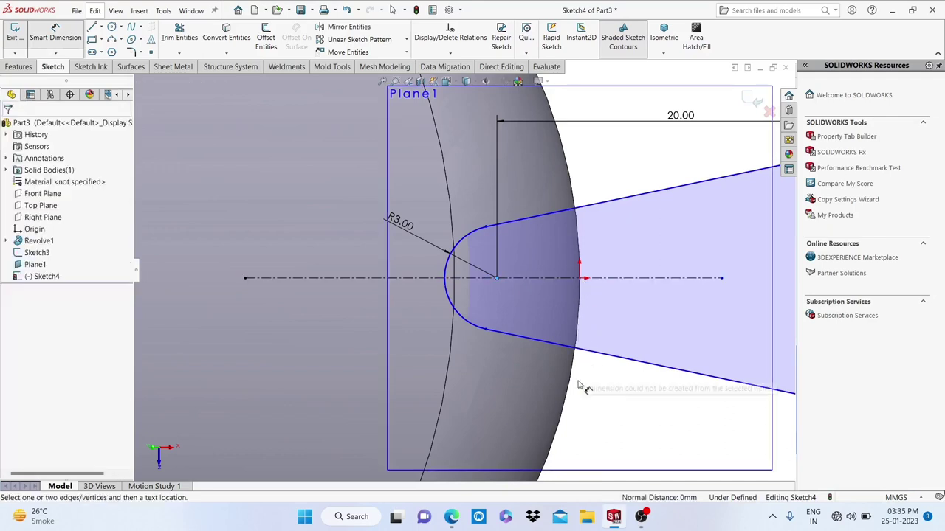
left_click(580, 266)
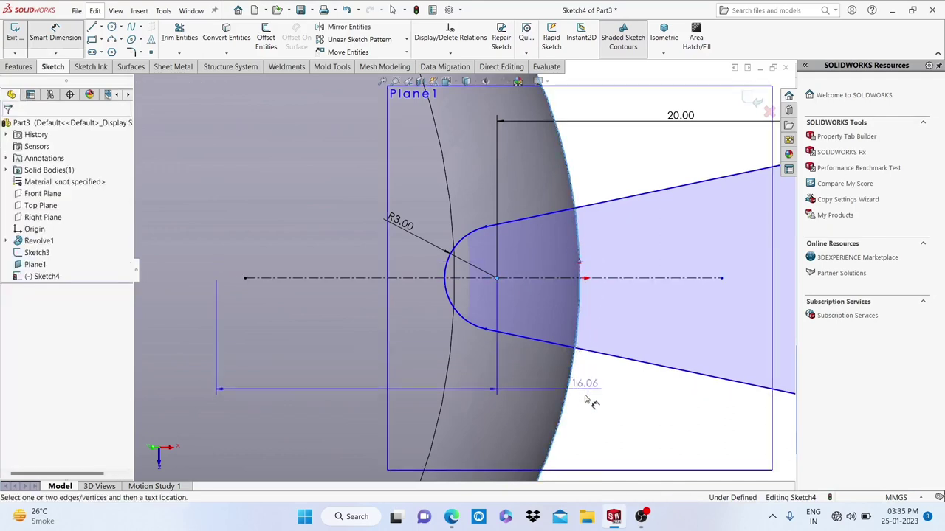
key("Escape")
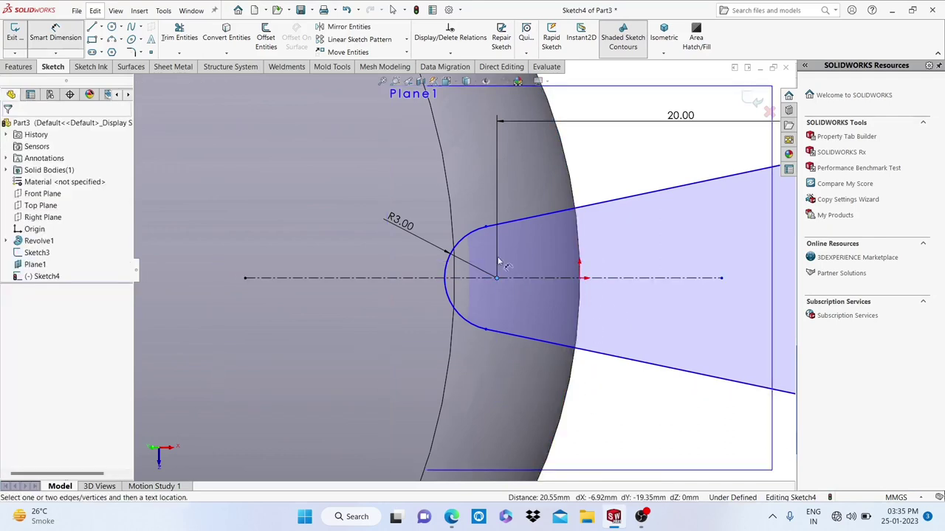
left_click(100, 27)
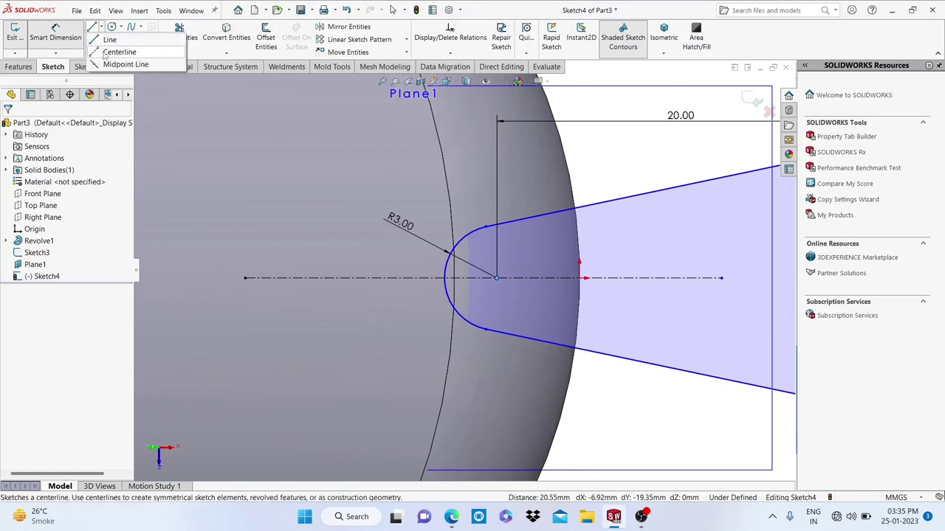
Draw a vertical centreline right of the tip and make the bottle's curved edge construction.
left_click(111, 48)
left_click(606, 179)
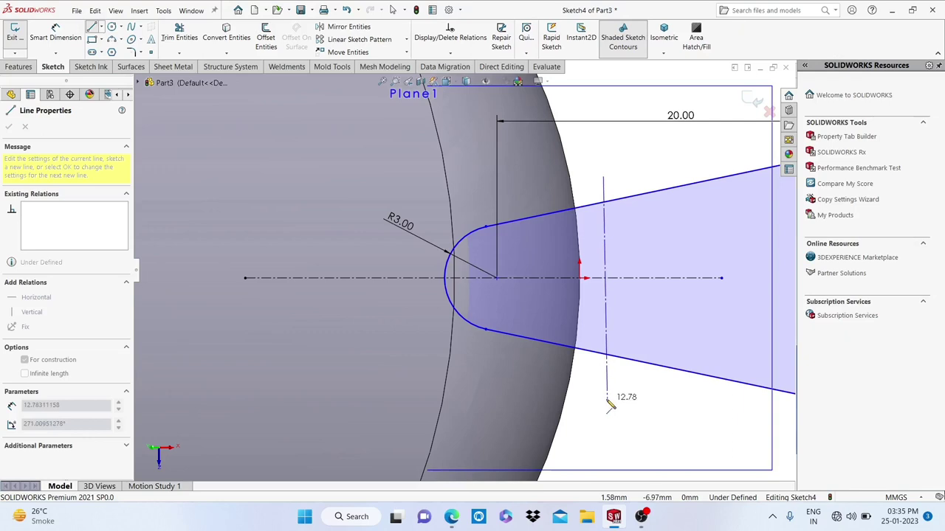
left_click(606, 397)
right_click(604, 392)
left_click(620, 392)
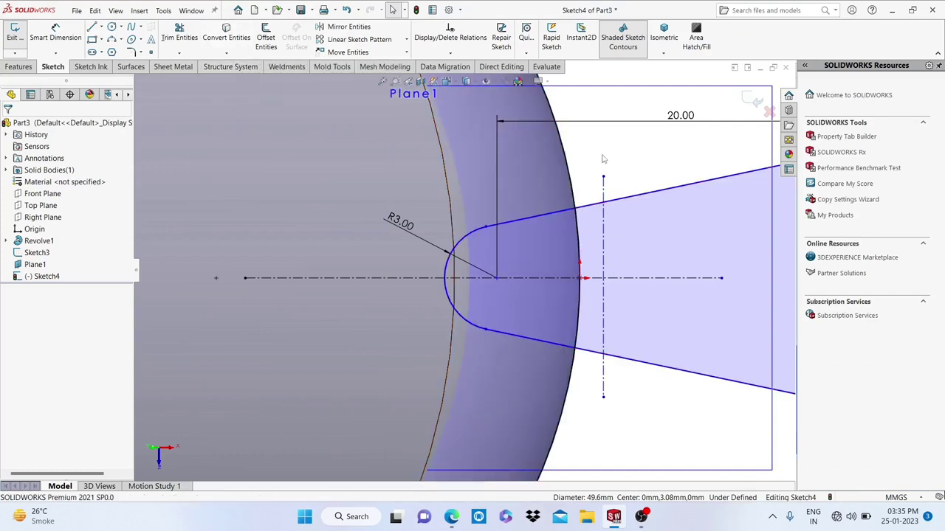
left_click(561, 146)
left_click(604, 112)
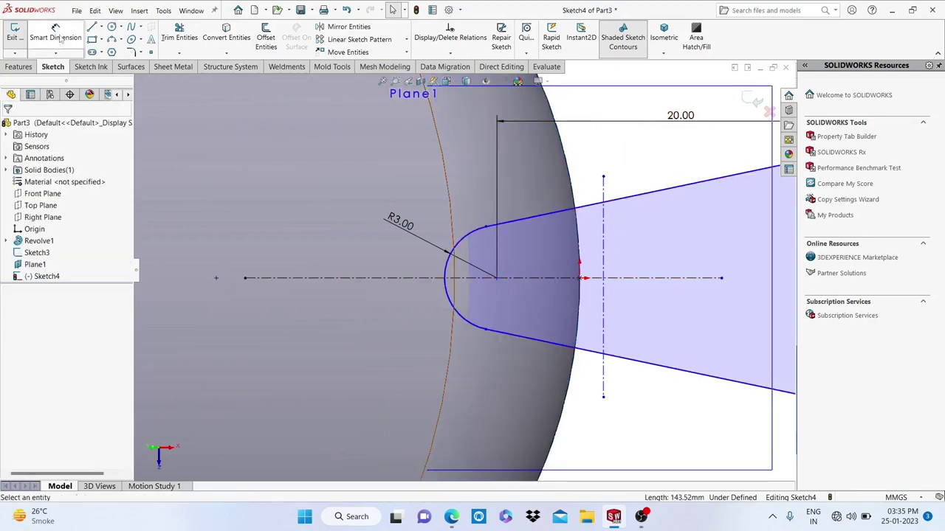
Dimension the tip centre 2.8 mm from the edge.
left_click(583, 278)
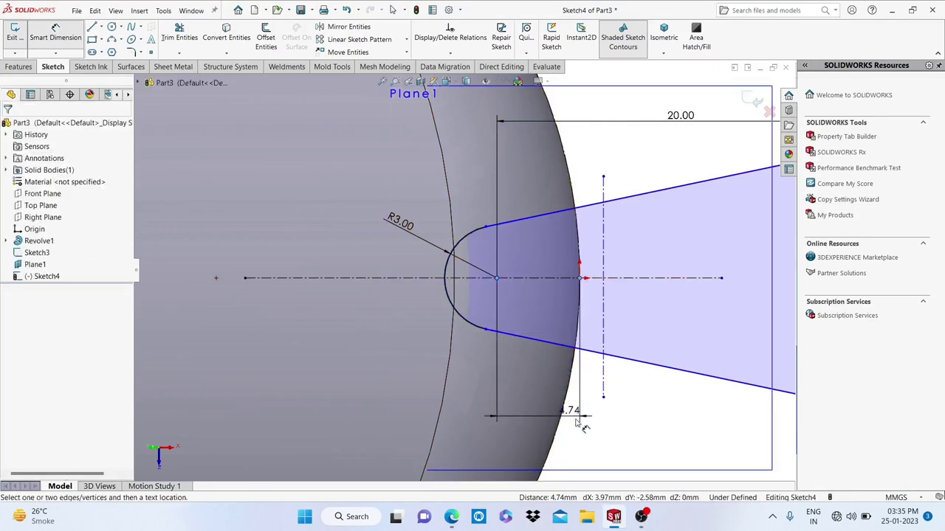
left_click(576, 422)
type("2.8")
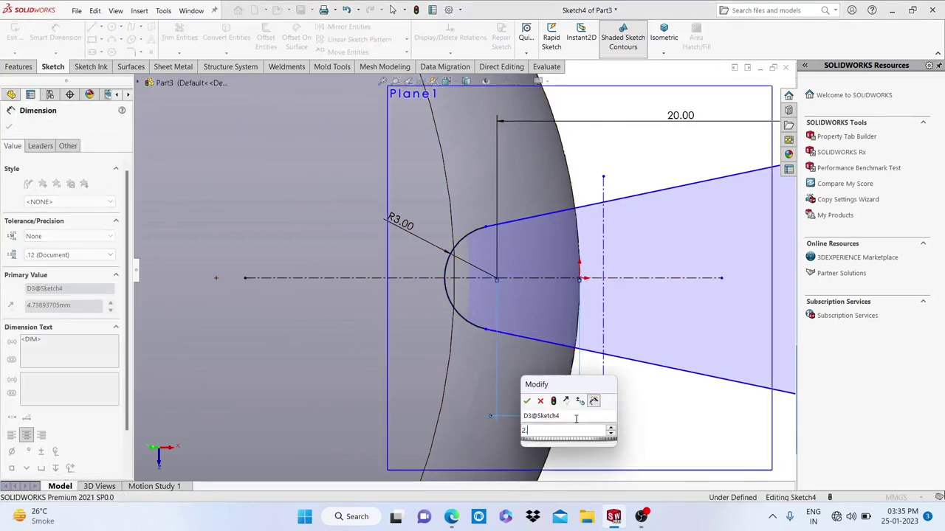
key("Return")
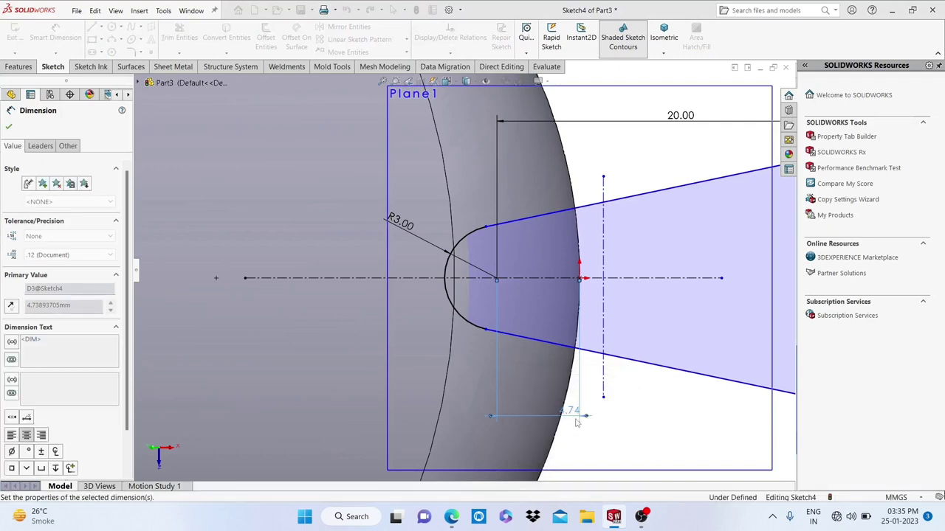
left_click(9, 127)
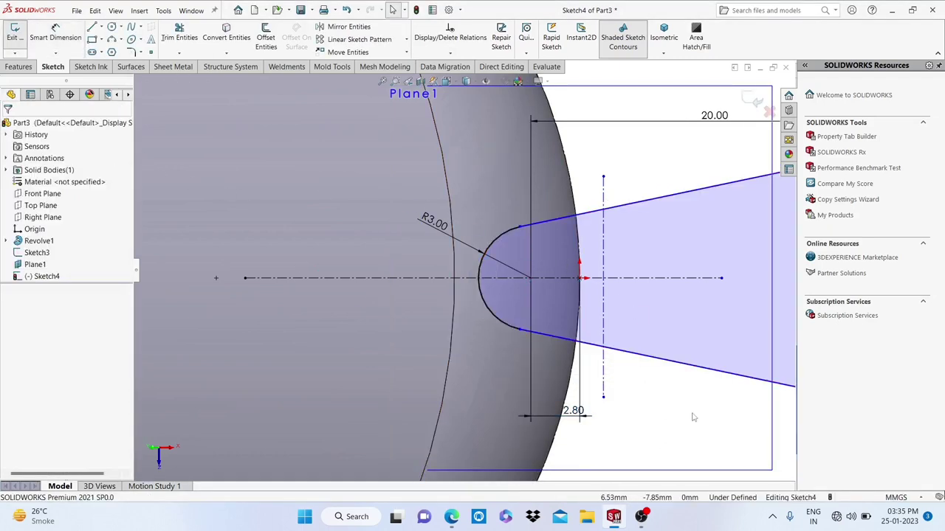
Make the vertical centreline tangent to the bottle's curved edge.
left_click(581, 241)
left_click(452, 244)
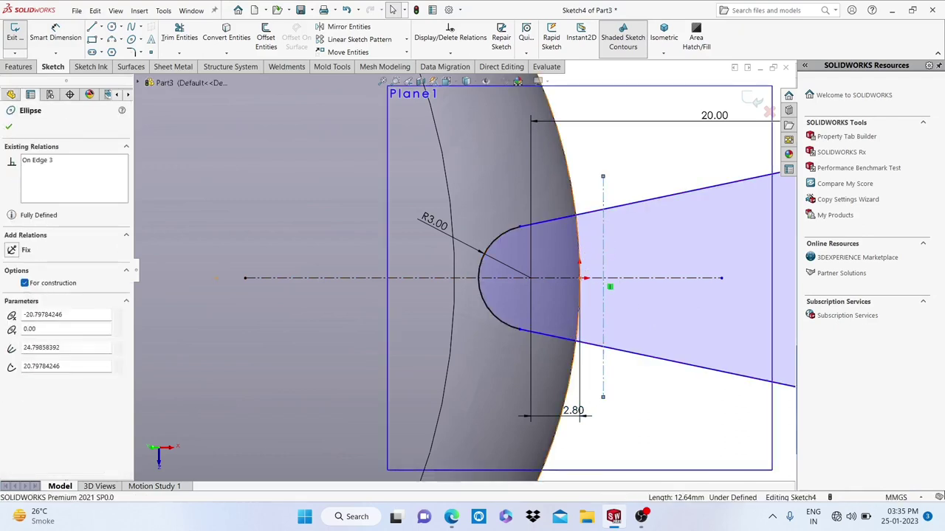
left_click(602, 222, "ctrl")
left_click(33, 301)
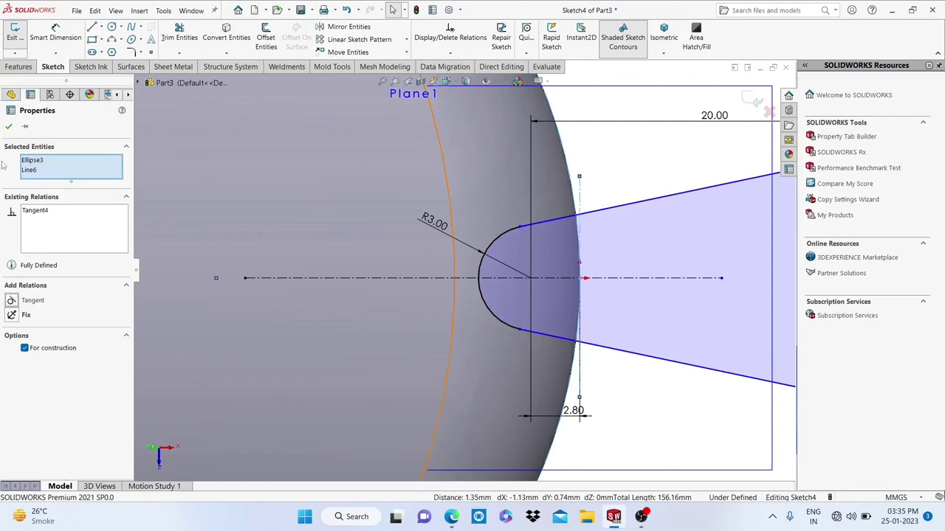
left_click(9, 127)
scroll(348, 251, "up", 3)
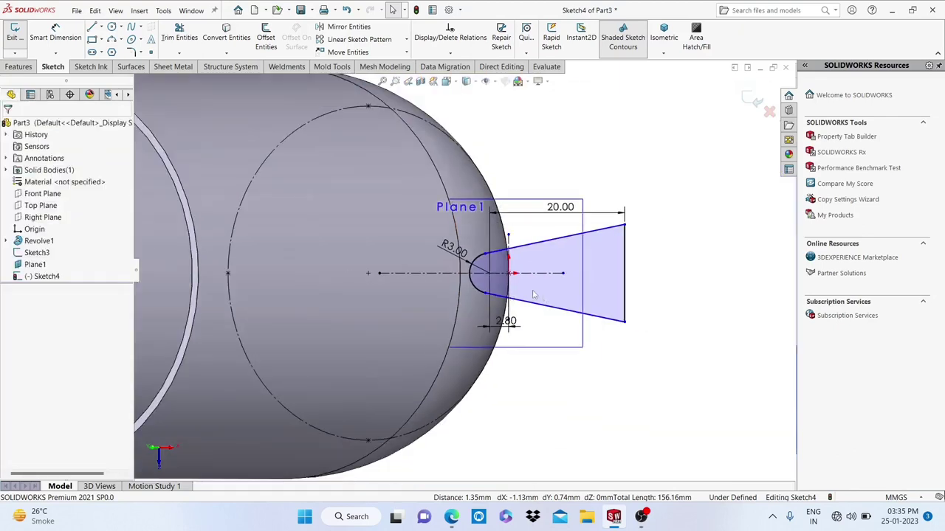
scroll(504, 240, "down", 2)
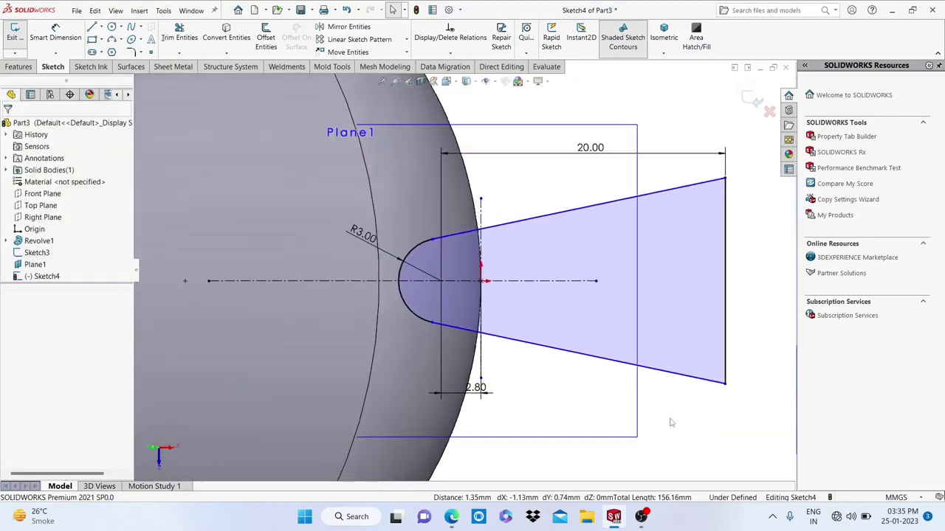
key("z")
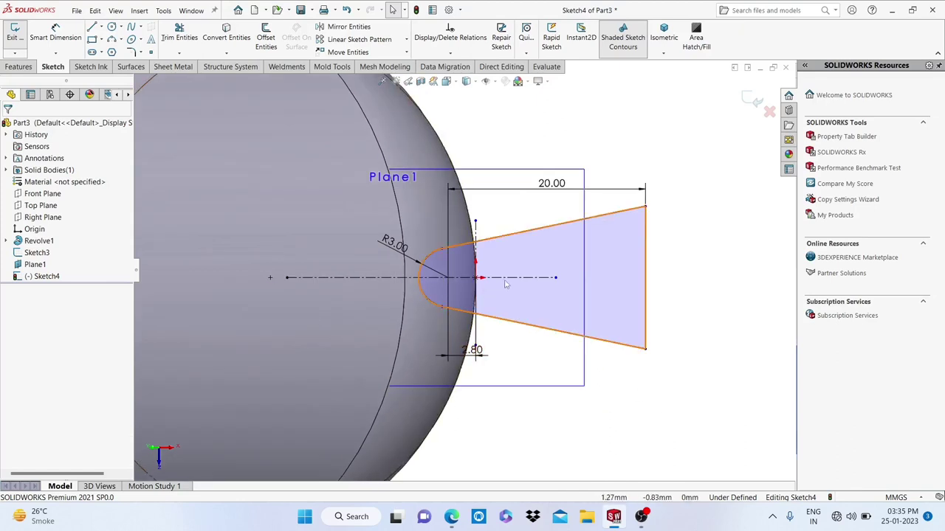
Set a 45° angle between the two V sides, fully defining the sketch.
left_click(50, 35)
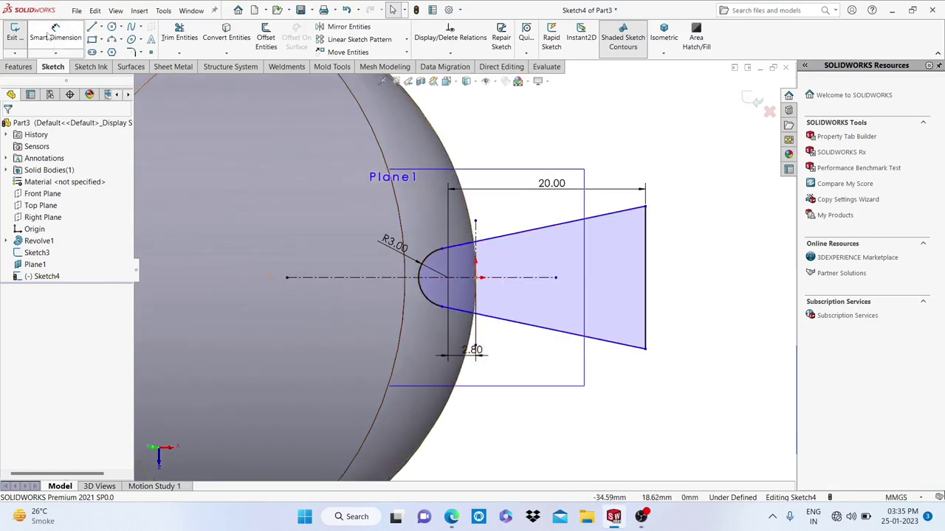
left_click(510, 236)
left_click(517, 322)
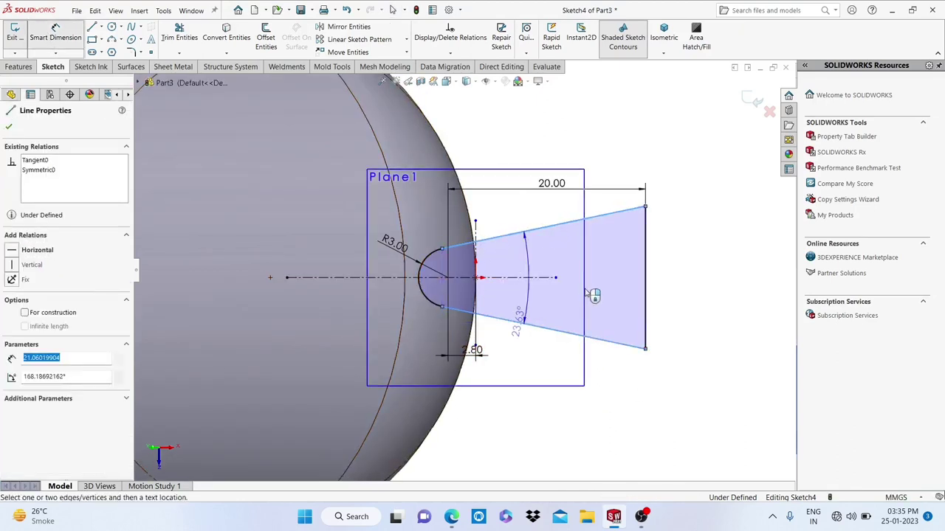
left_click(690, 271)
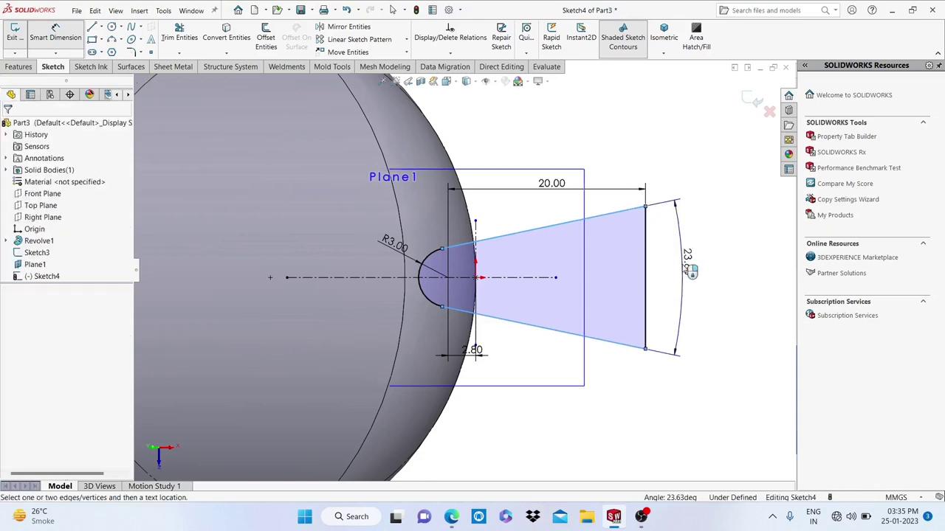
type("2")
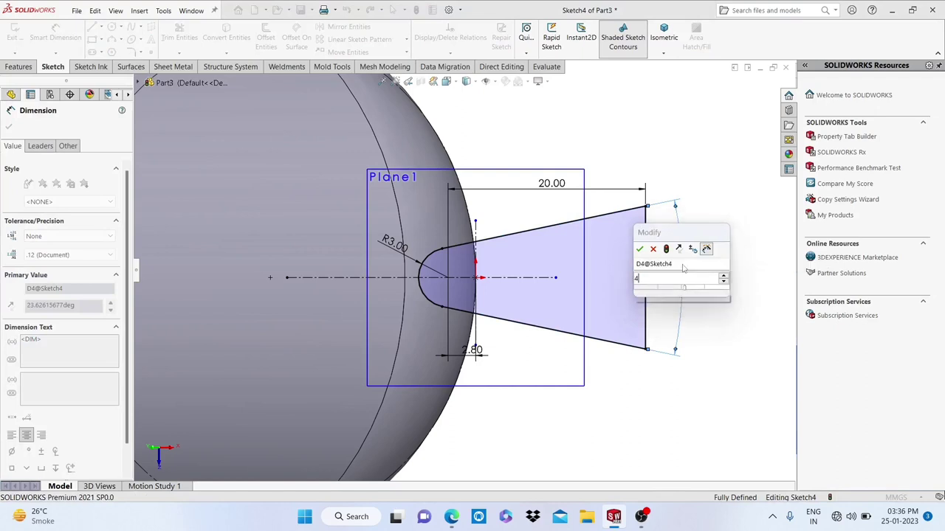
key("Escape")
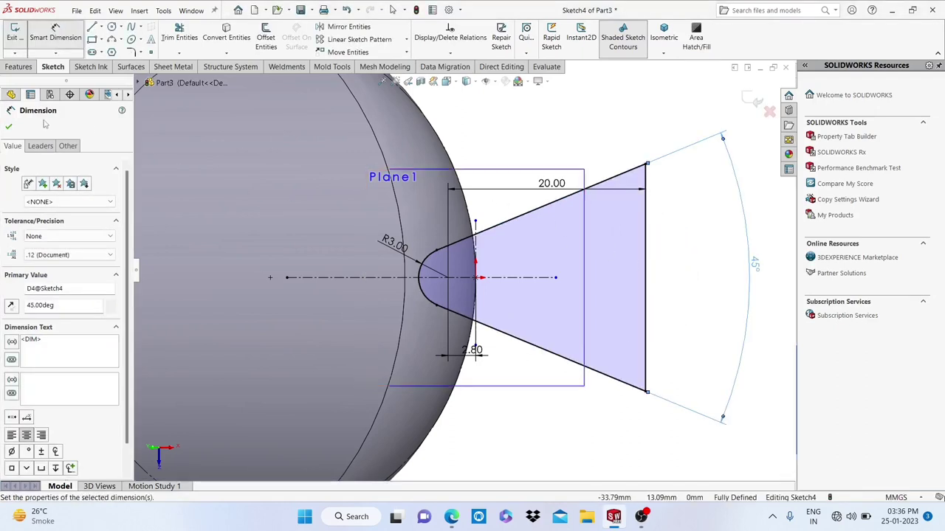
left_click(10, 127)
scroll(465, 265, "up", 3)
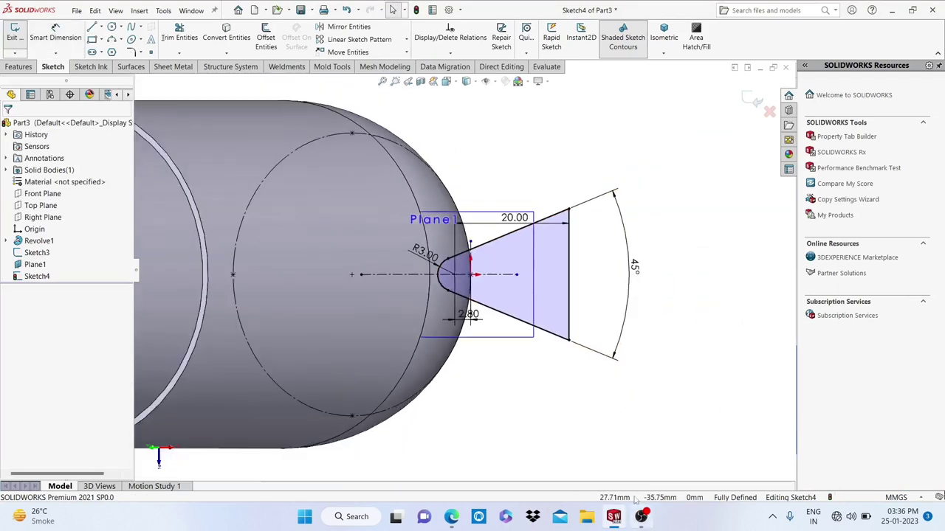
scroll(459, 269, "up", 2)
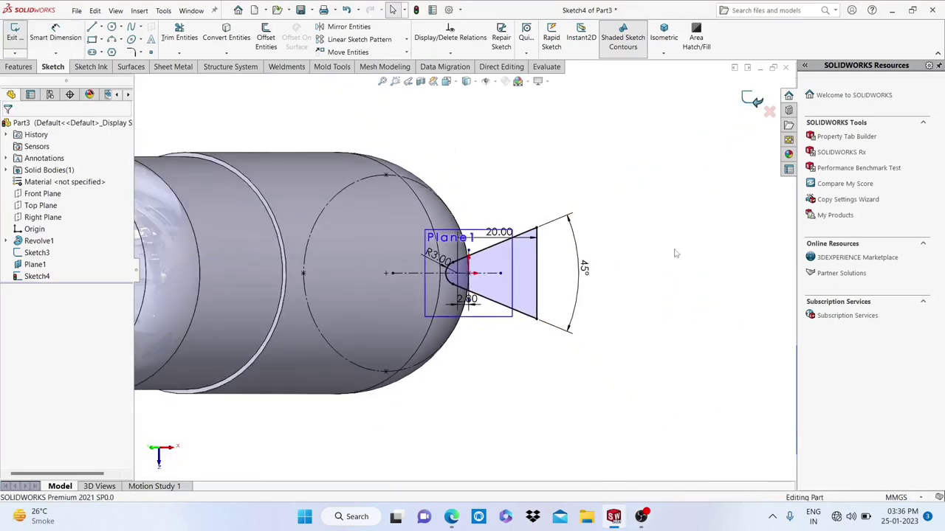
Exit Sketch4 and orbit the bottle to inspect the new profile.
left_click(748, 98)
scroll(613, 185, "up", 2)
scroll(569, 310, "up", 3)
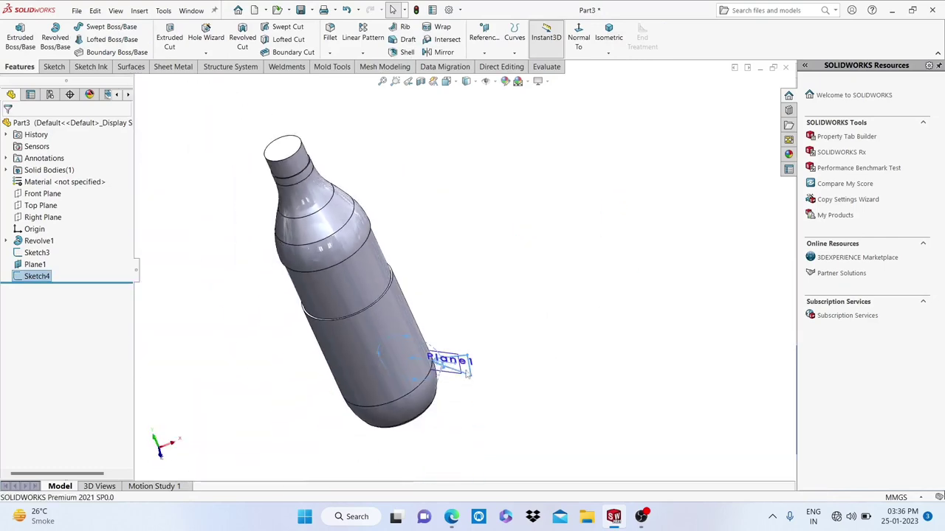
scroll(546, 352, "down", 2)
scroll(509, 284, "down", 3)
scroll(509, 284, "down", 1)
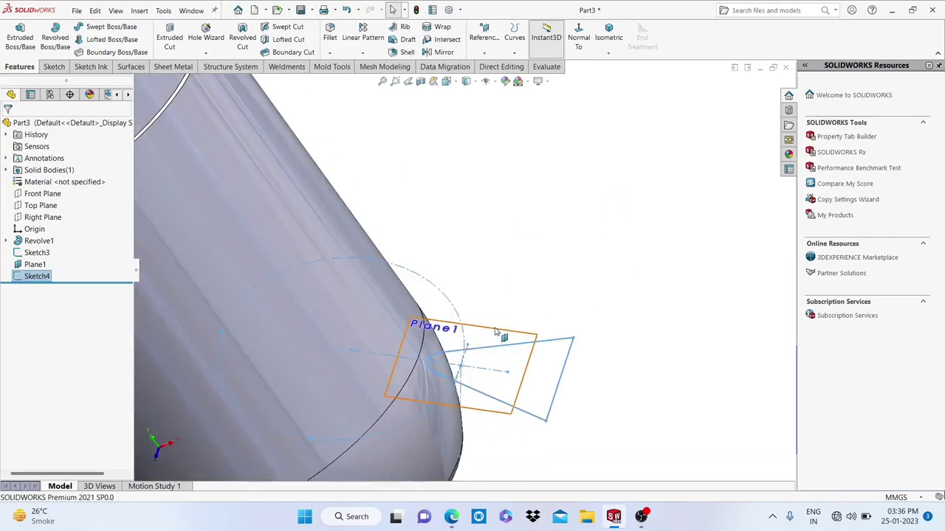
left_click(532, 347)
left_click(584, 245)
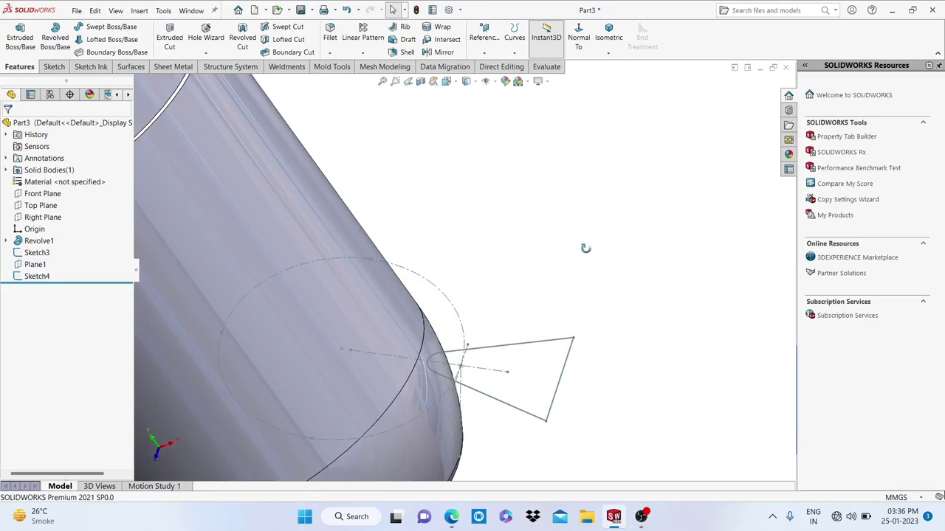
scroll(519, 322, "up", 3)
scroll(519, 325, "up", 2)
middle_click_drag(518, 326, 485, 329)
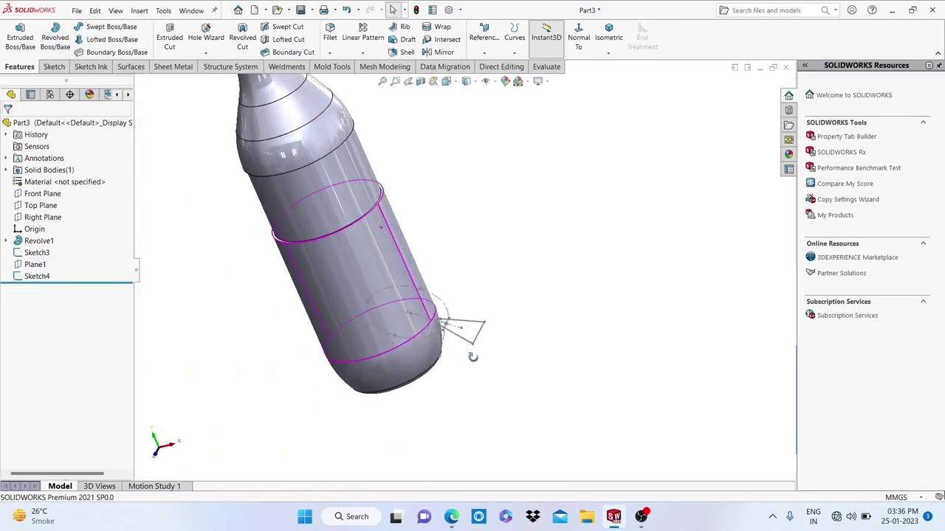
scroll(411, 345, "down", 2)
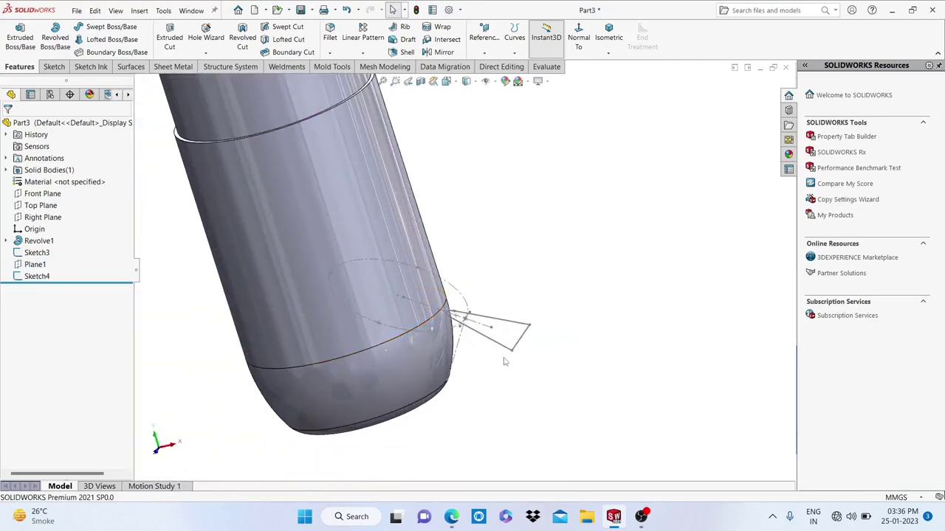
scroll(515, 383, "up", 3)
Switch to the Front view and start a new sketch on Front Plane.
key("space")
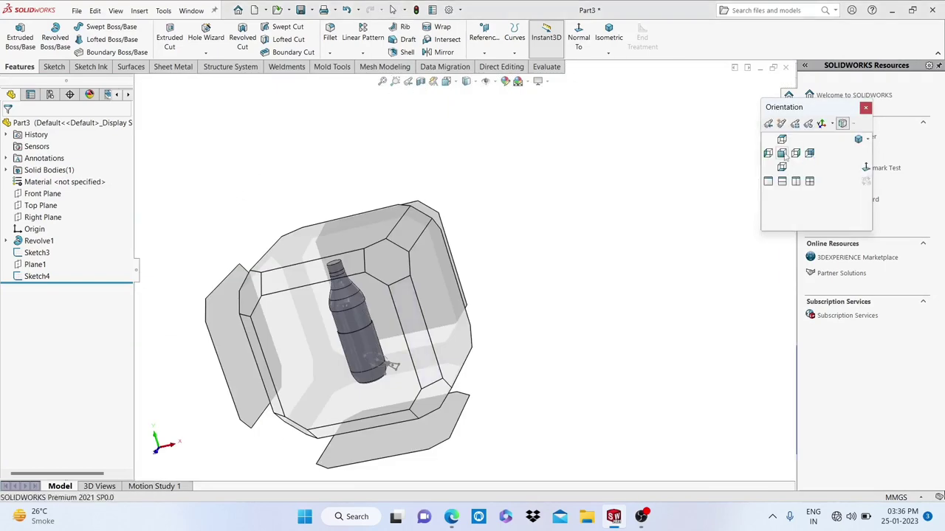
left_click(782, 156)
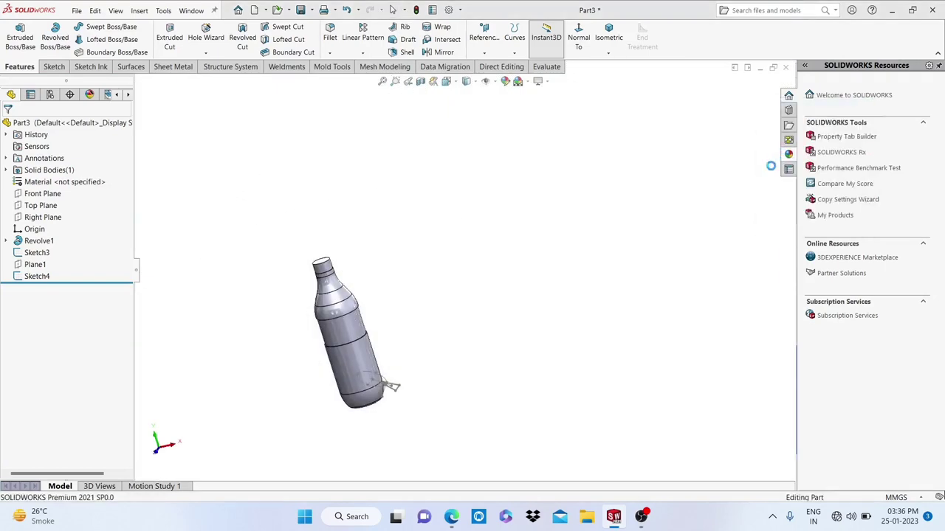
left_click(34, 194)
left_click(43, 177)
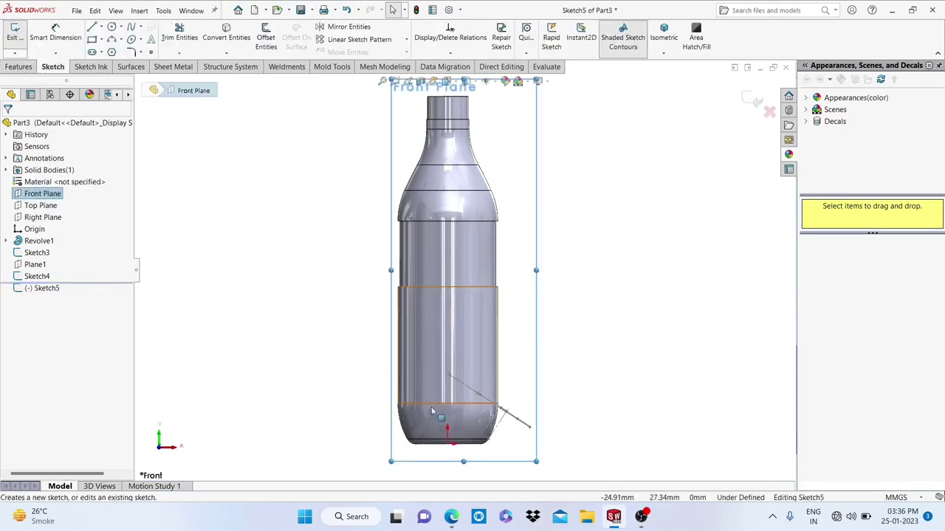
scroll(431, 406, "down", 2)
scroll(468, 417, "down", 3)
scroll(467, 417, "down", 1)
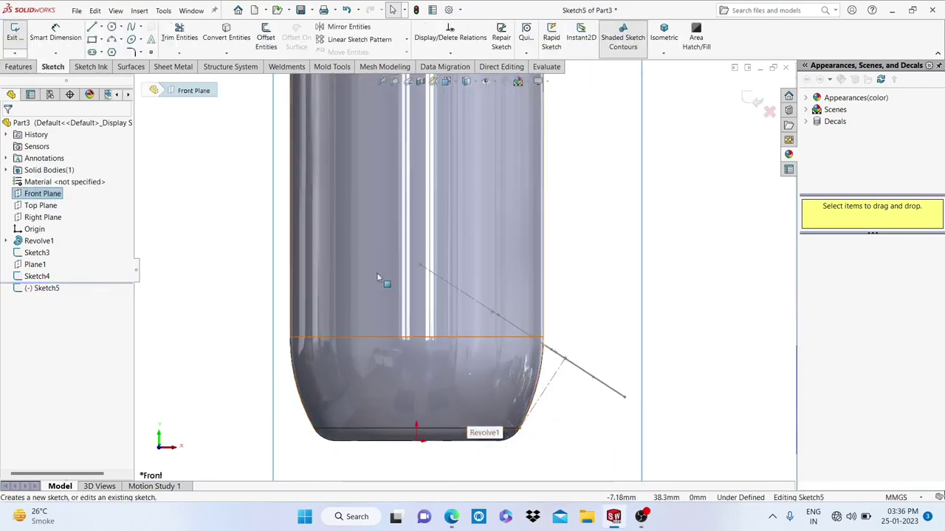
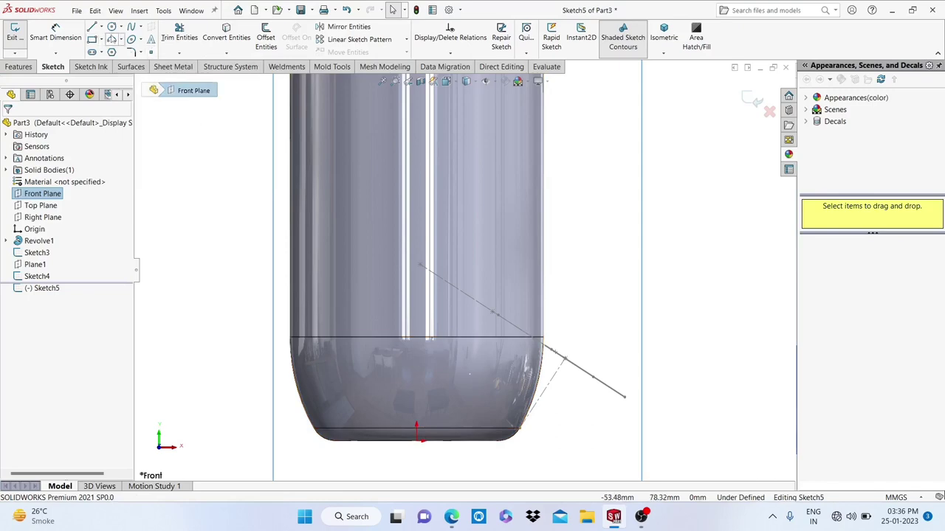
Cancel the arc command and exit the unused Sketch5.
left_click(640, 516)
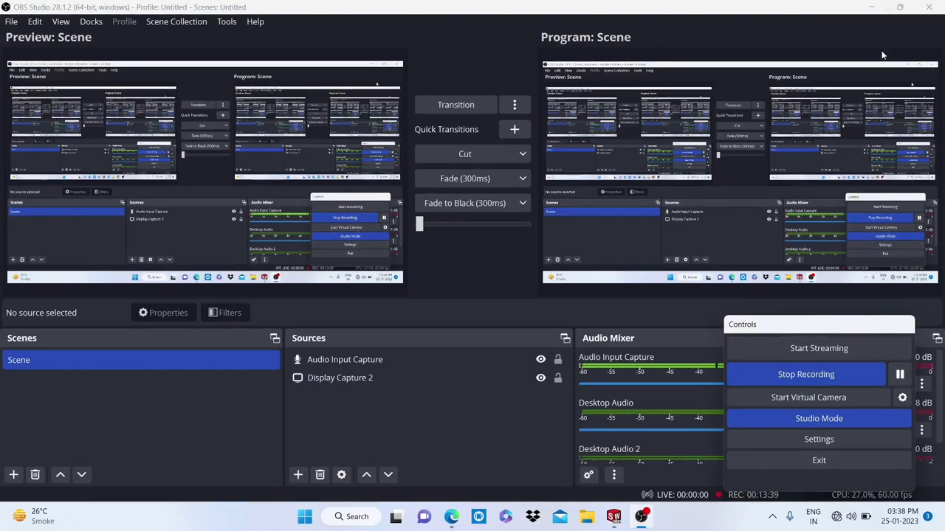
left_click(878, 8)
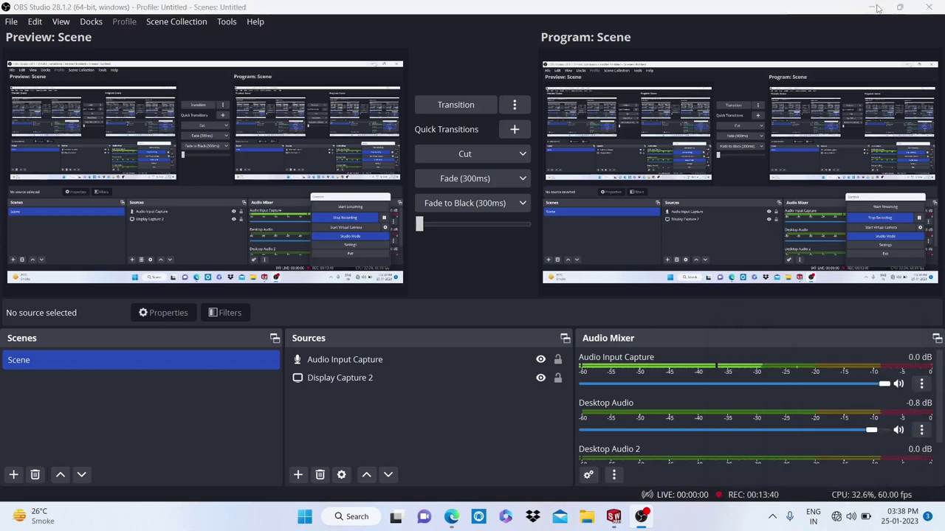
key("z")
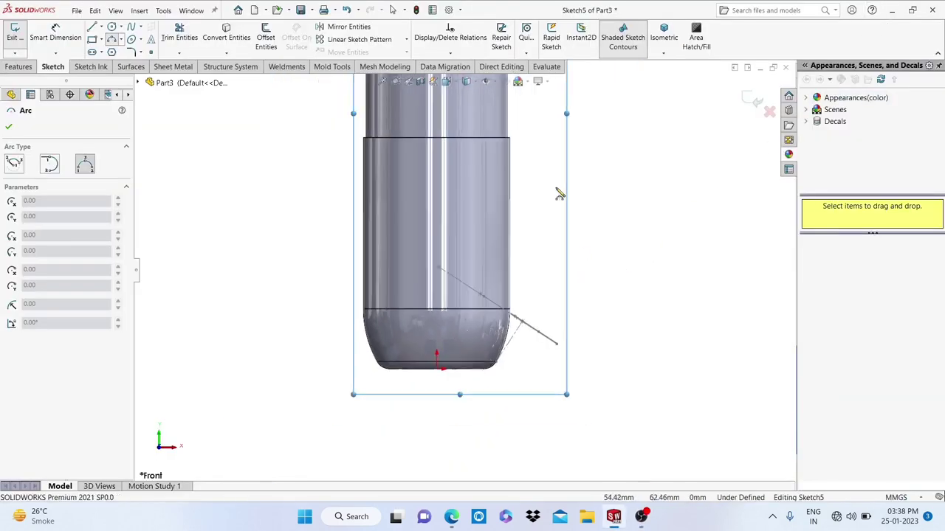
key("z")
scroll(502, 316, "down", 3)
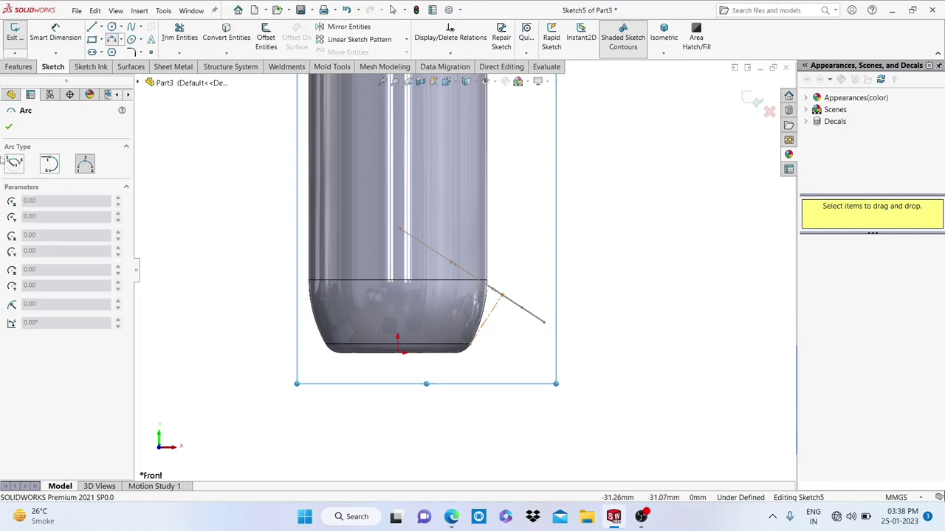
left_click(8, 127)
key("z")
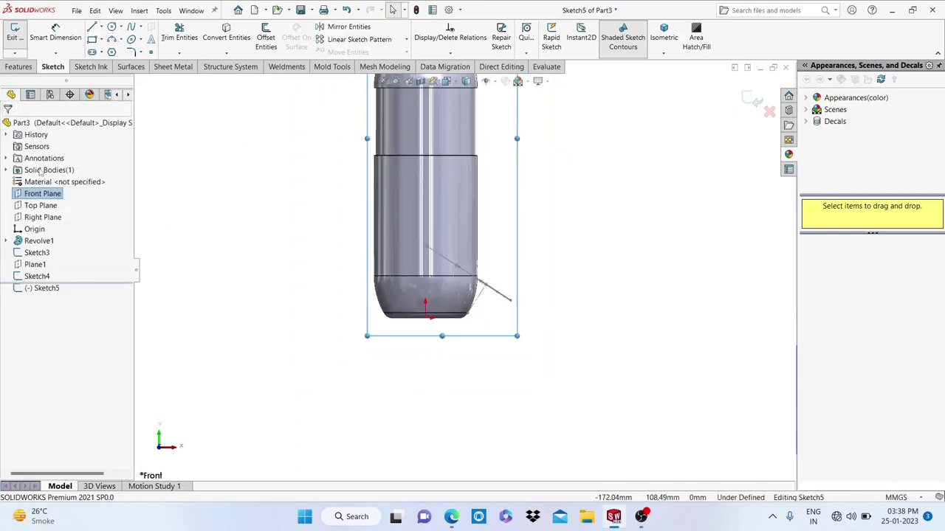
left_click(753, 100)
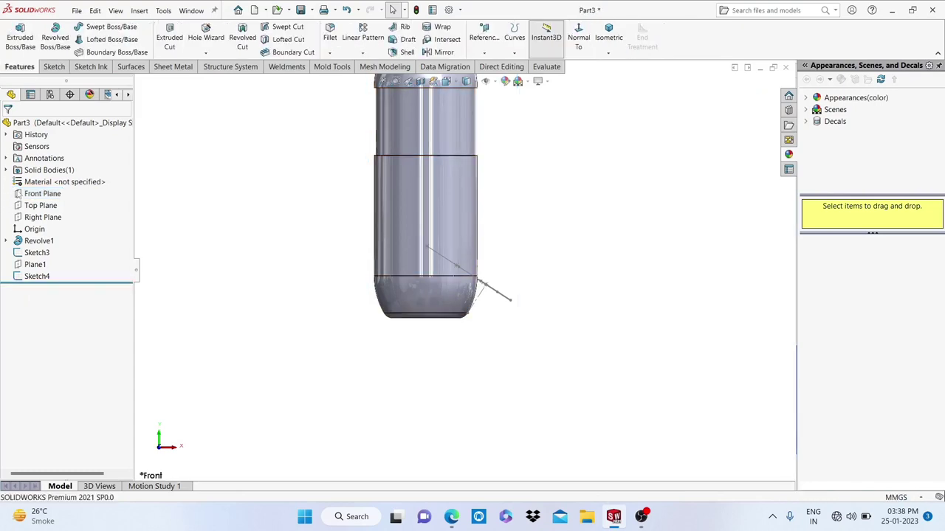
Start a new sketch, Sketch6, on the Front Plane.
left_click(34, 194)
left_click(29, 182)
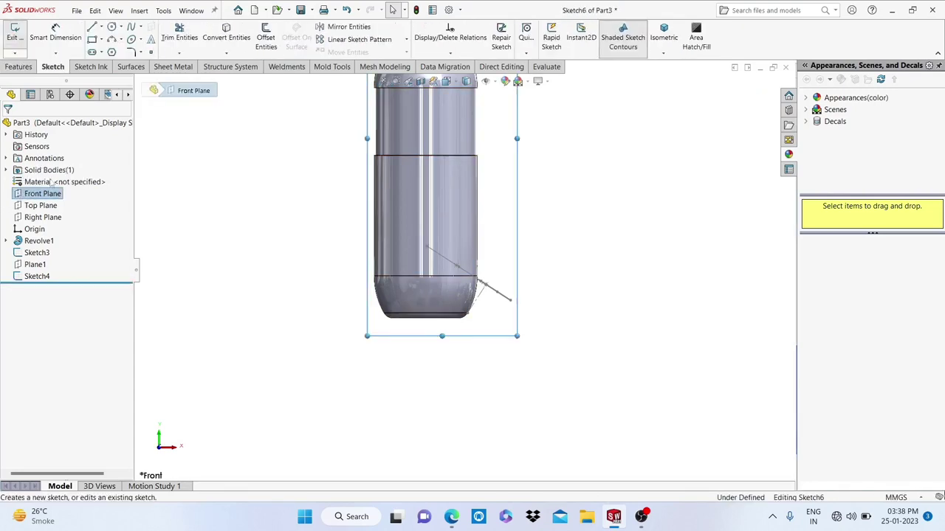
scroll(443, 263, "up", 2)
scroll(445, 264, "down", 3)
scroll(445, 266, "up", 3)
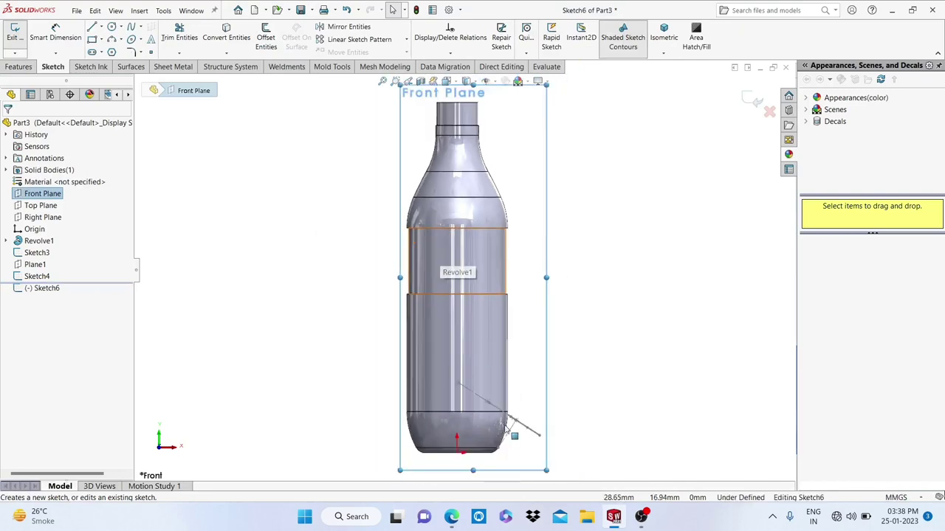
scroll(464, 432, "down", 3)
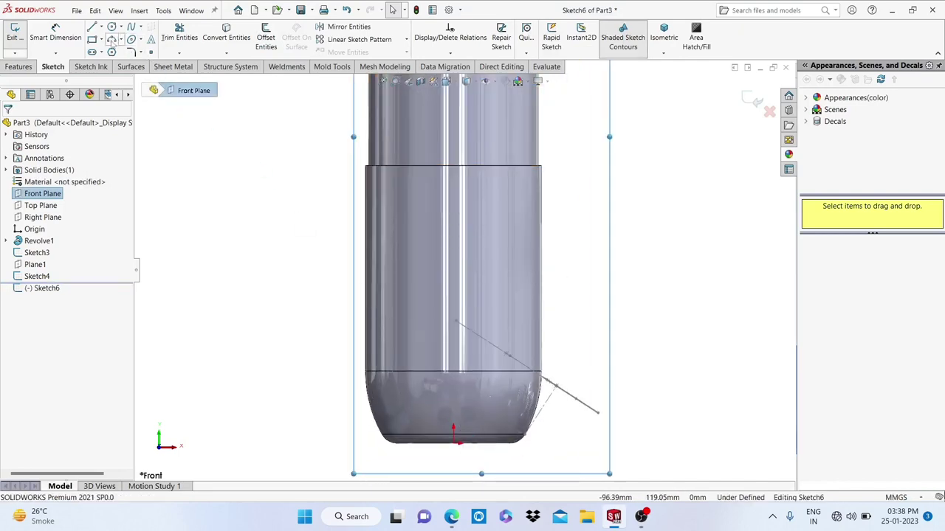
Draw a three-point arc curving across the bottle's rounded lower body.
left_click(111, 39)
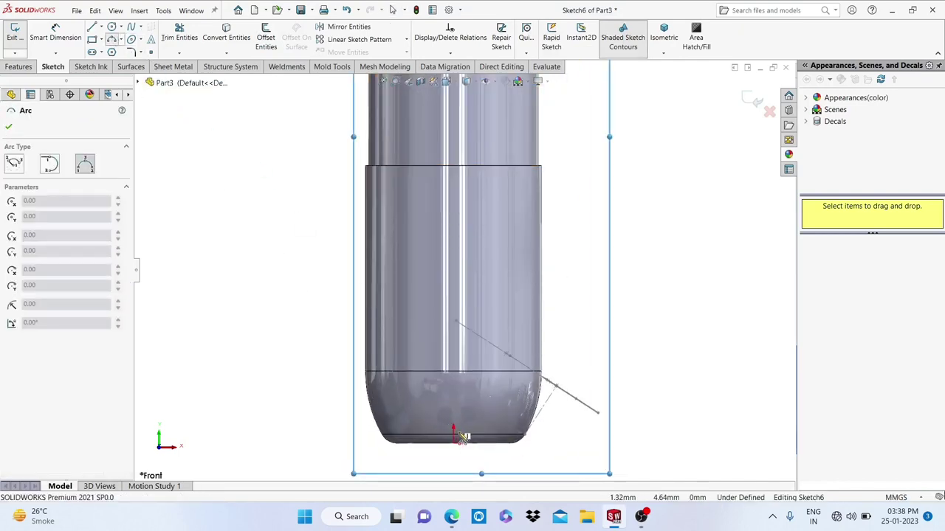
scroll(555, 385, "down", 1)
scroll(546, 383, "down", 1)
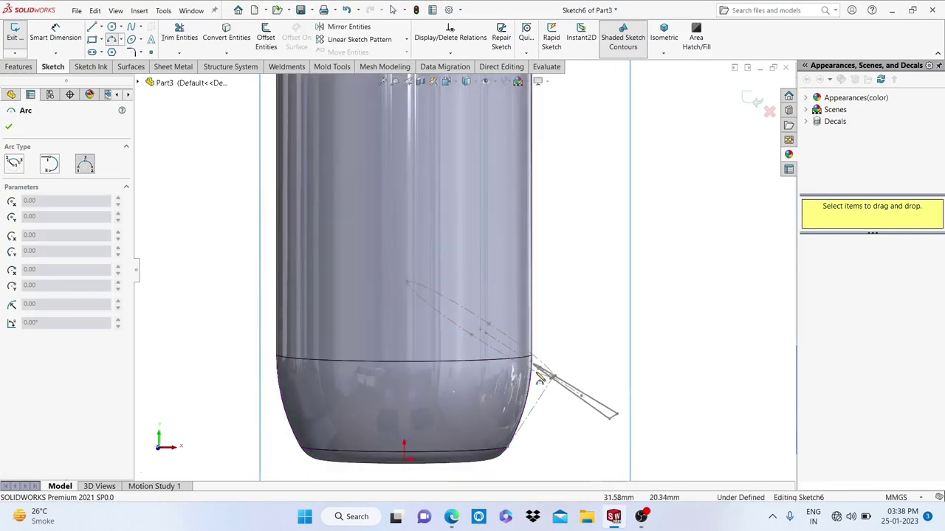
left_click(510, 403)
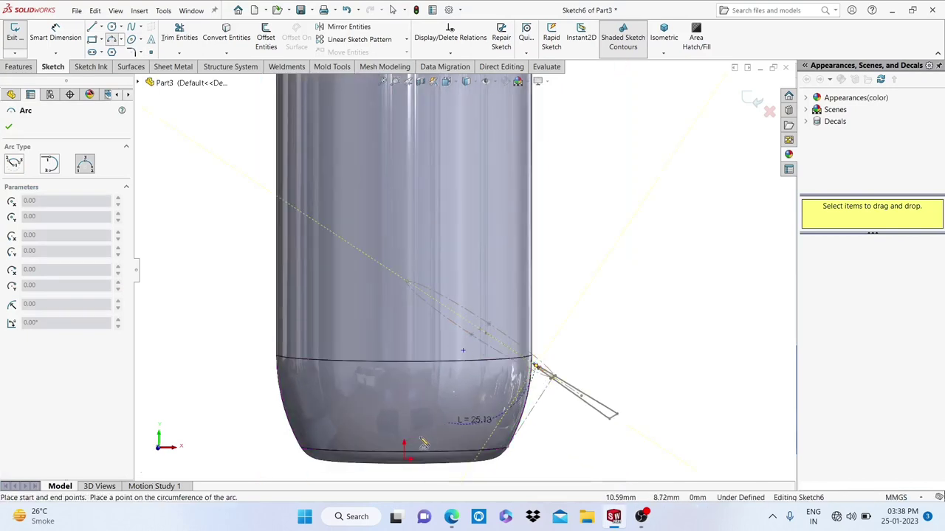
left_click(474, 410)
right_click(485, 418)
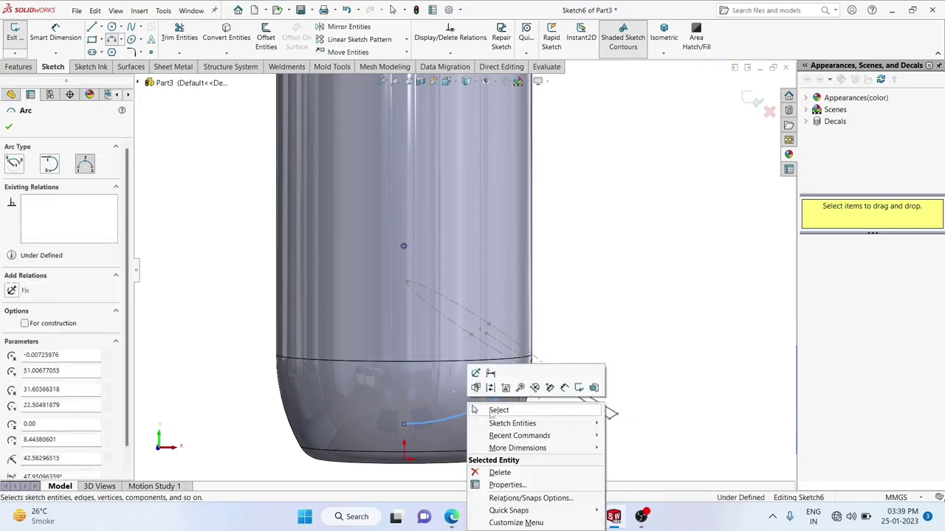
left_click(491, 410)
Switch to the Front view to see the arc head-on.
key("space")
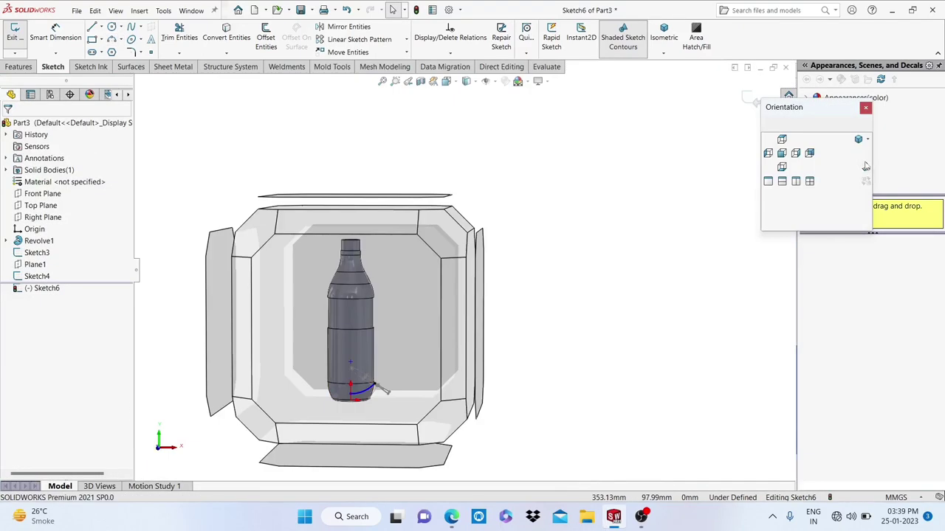
left_click(865, 164)
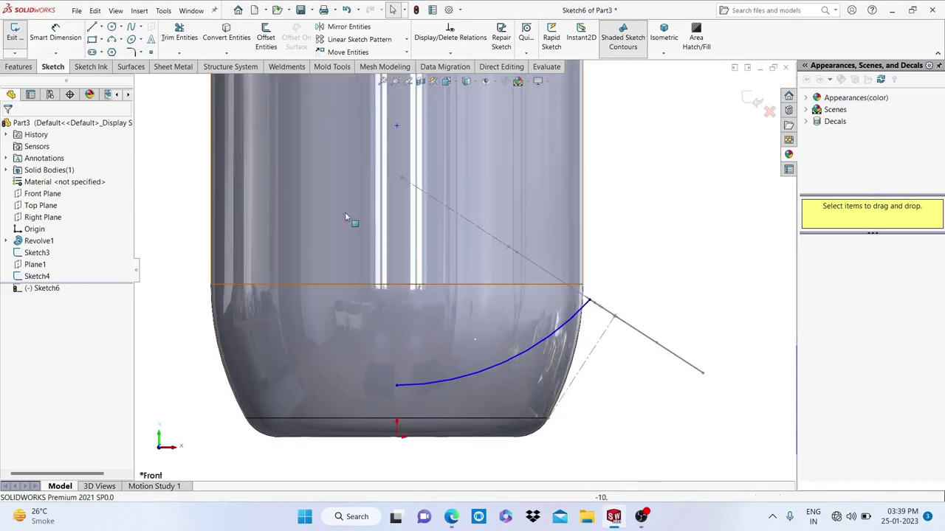
scroll(443, 271, "up", 2)
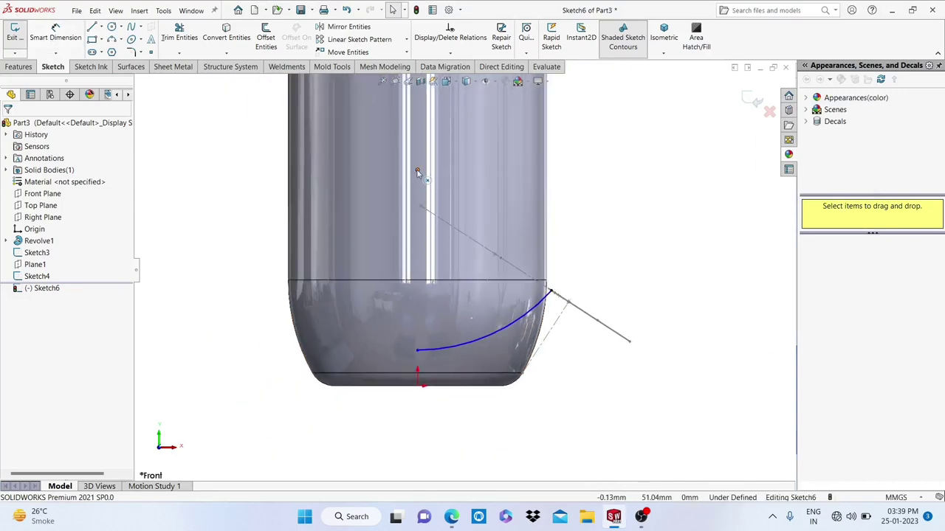
Make the arc's inner end point vertical with the origin.
left_click(422, 186)
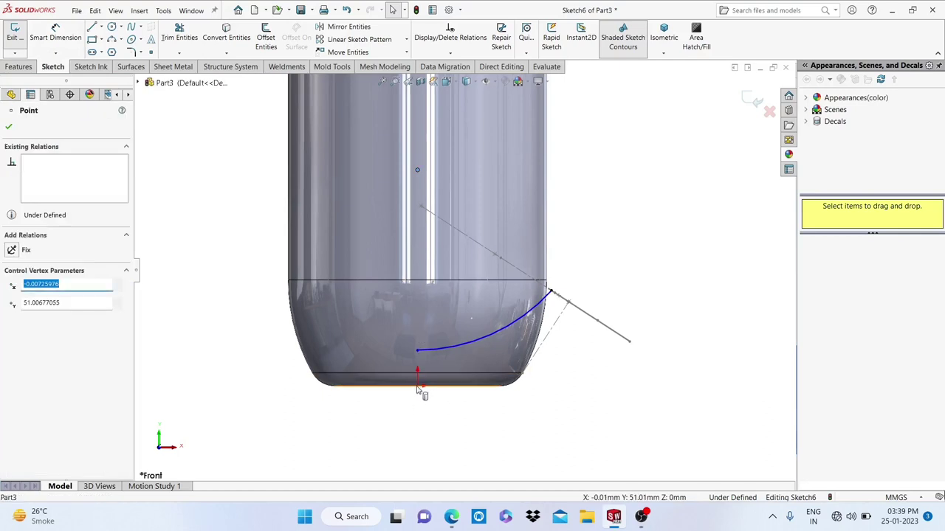
left_click(417, 386, "ctrl")
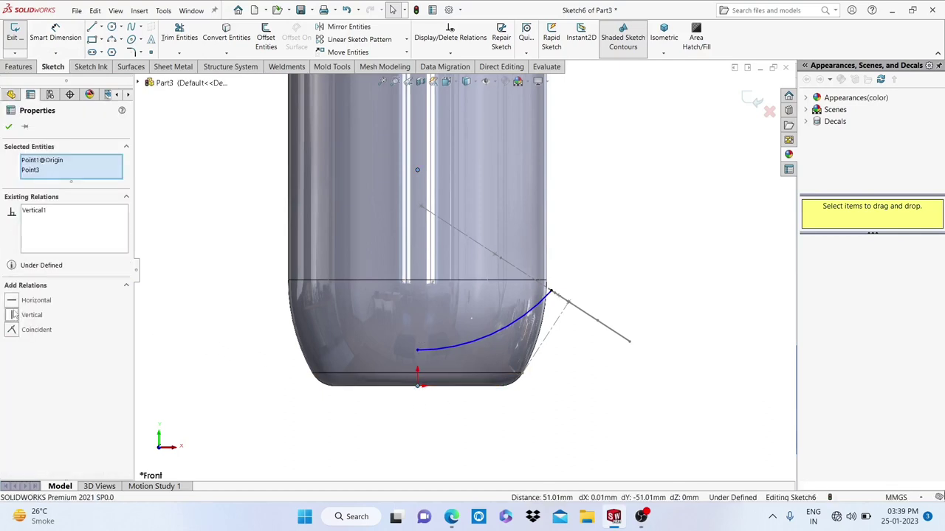
left_click(9, 127)
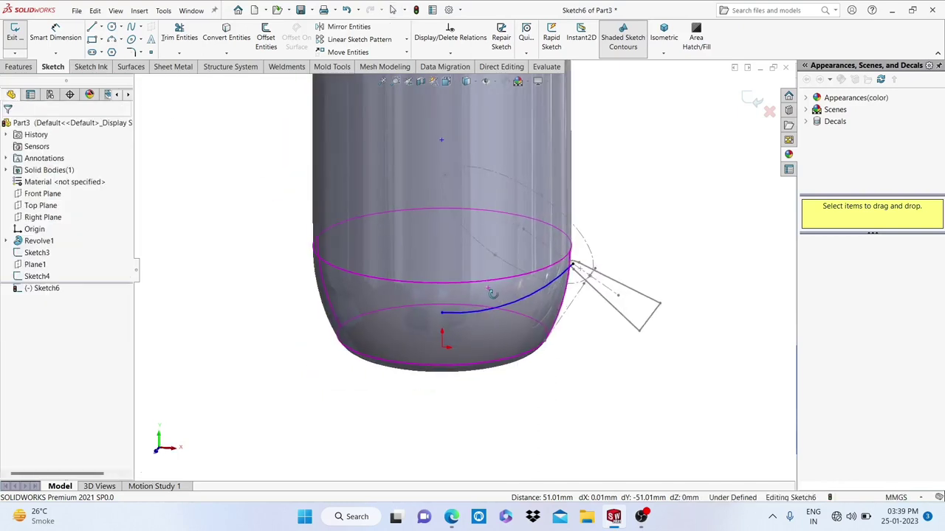
Try piercing the arc's outer end onto the Sketch4 arc, then delete the conflicting relations.
mouse_move(507, 273)
middle_mouse_down()
mouse_move(572, 245)
mouse_move(575, 278)
middle_mouse_up()
scroll(572, 245, "down", 5)
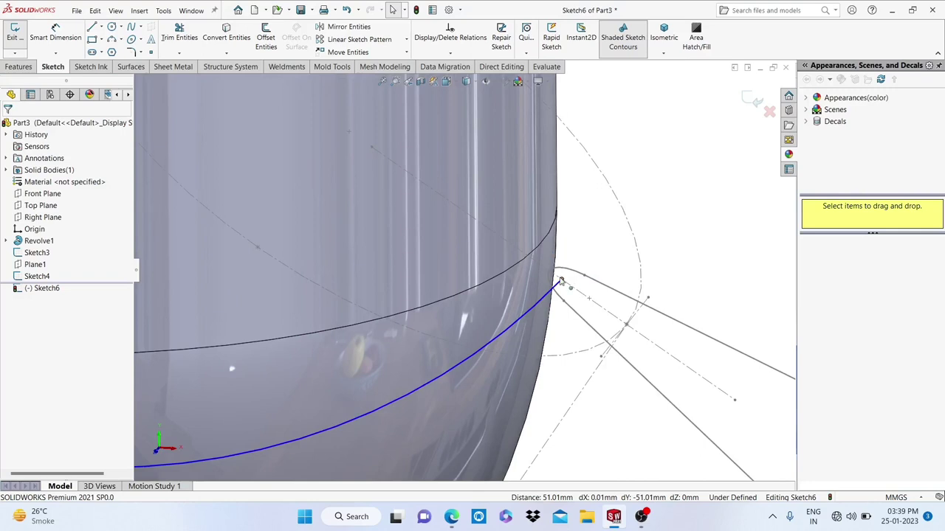
left_click(560, 280)
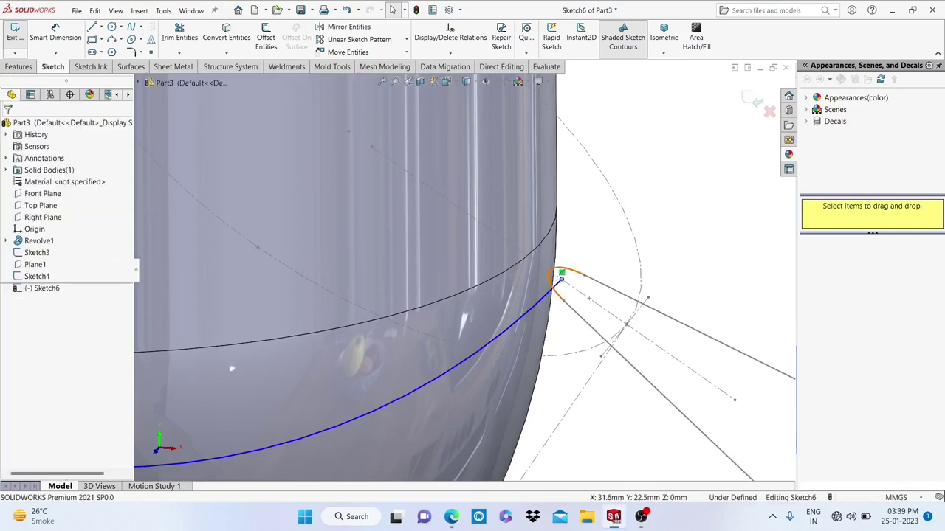
left_click(572, 273, "ctrl")
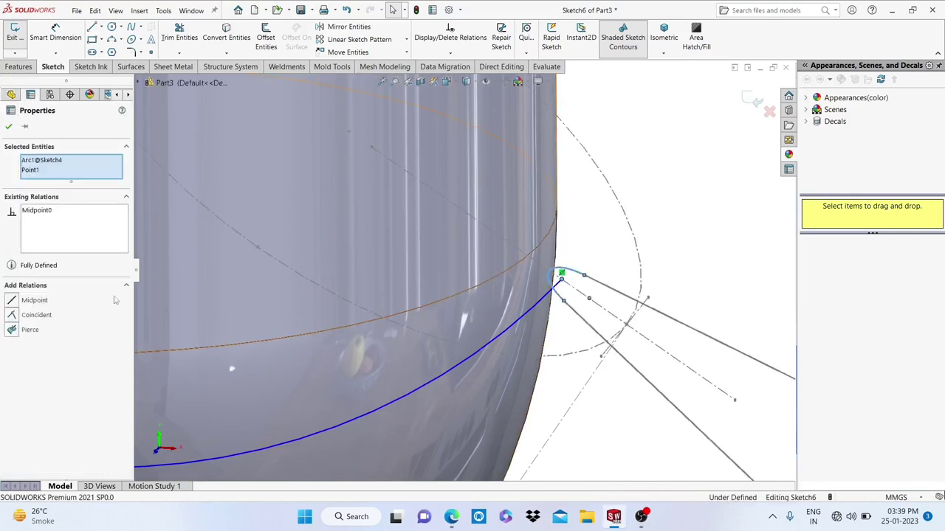
left_click(11, 329)
right_click(92, 220)
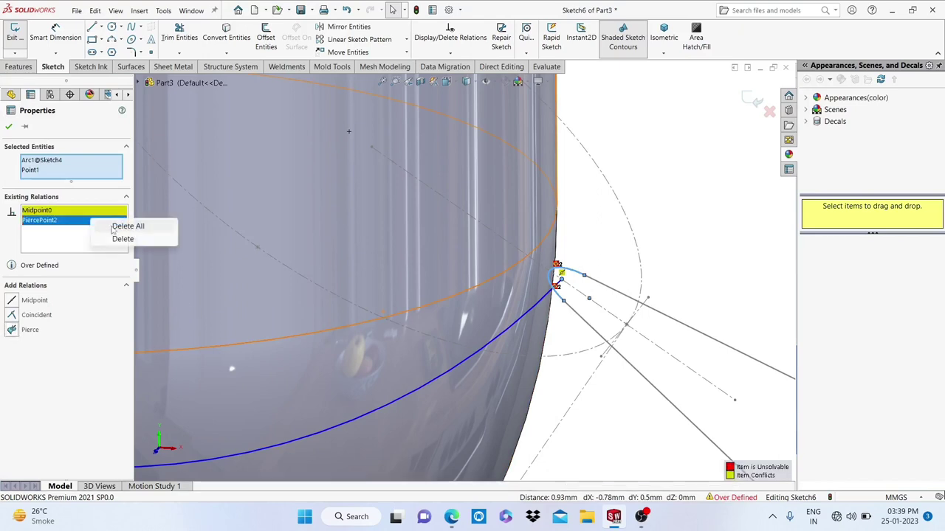
left_click(118, 226)
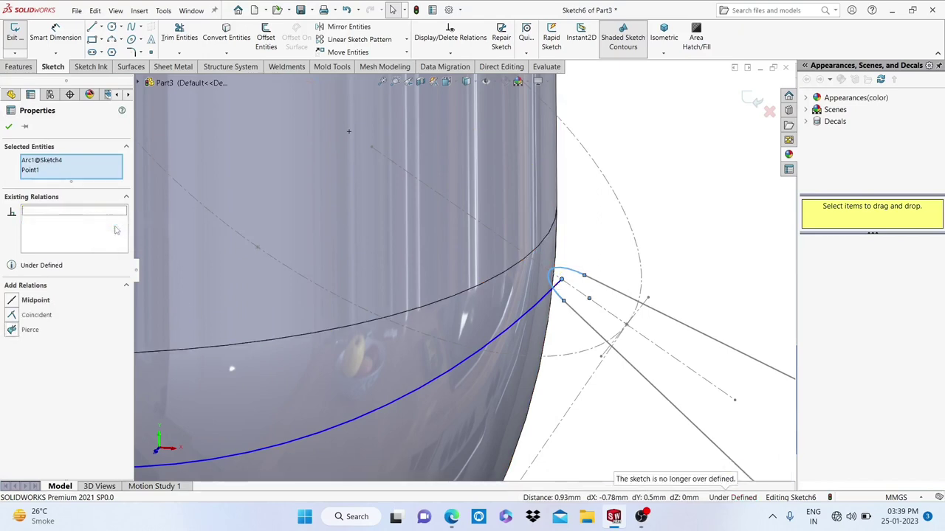
Add a pierce relation between the arc's outer end point and the Sketch4 arc.
left_click(561, 281)
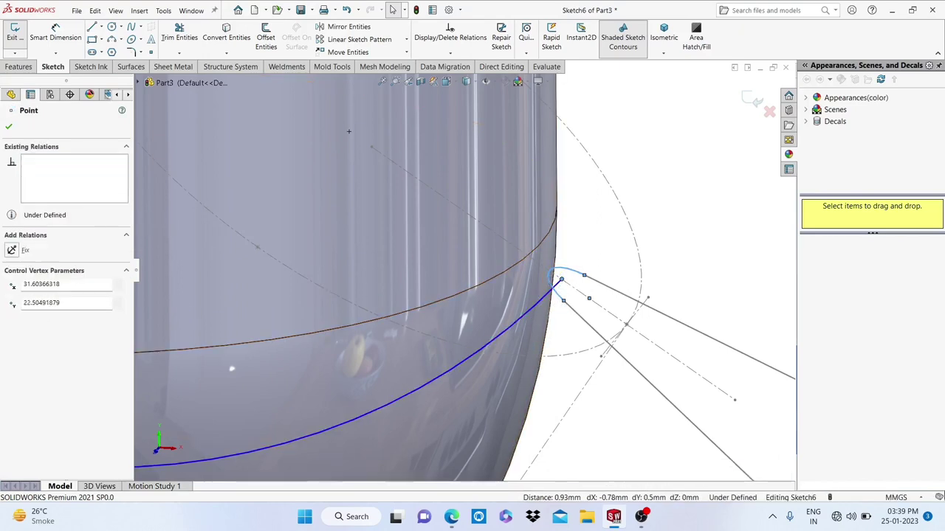
left_click(554, 274, "ctrl")
left_click(553, 275)
left_click(267, 253, "ctrl")
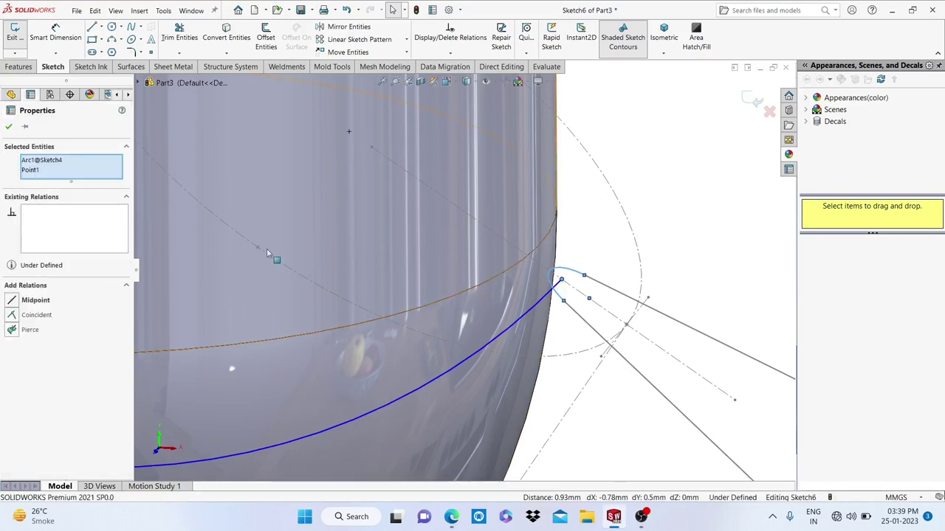
left_click(13, 330)
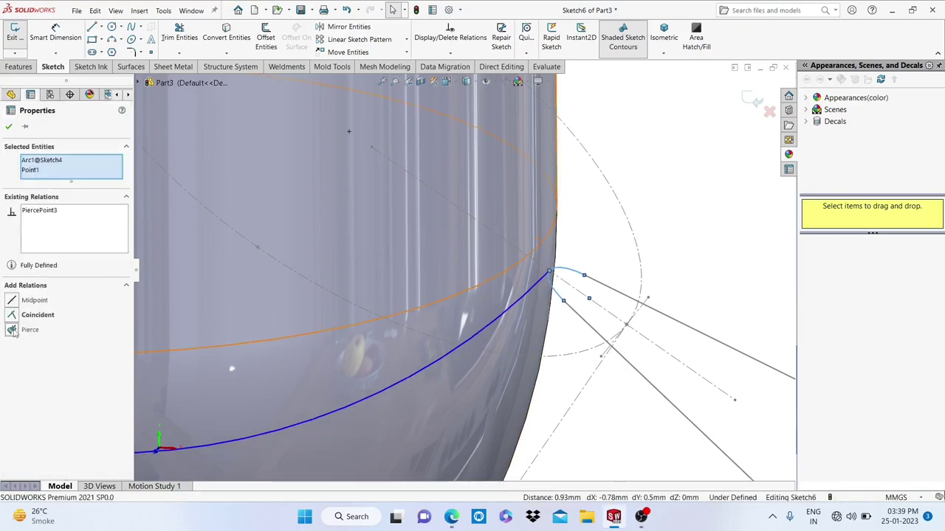
left_click(9, 128)
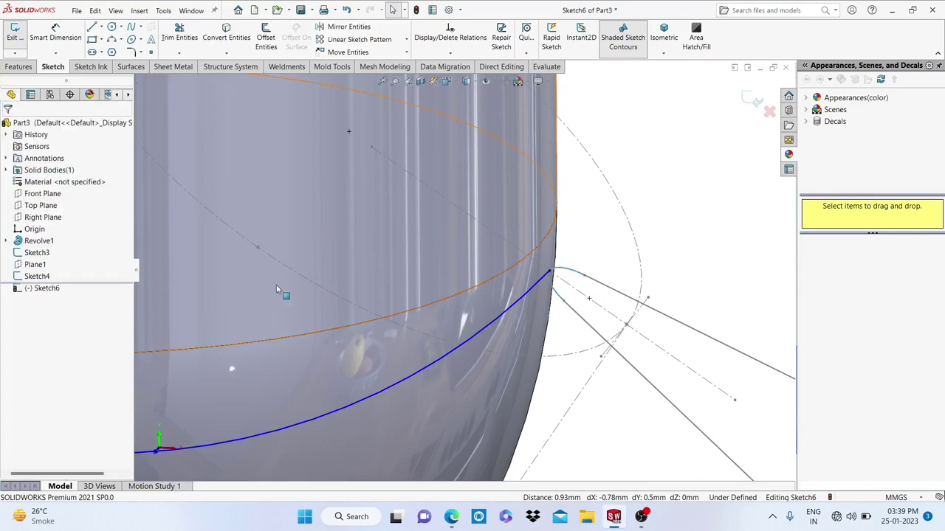
In Front view, drag the arc's inner end down to the base centre and exit Sketch6.
scroll(321, 303, "up", 5)
scroll(321, 303, "up", 2)
key("space")
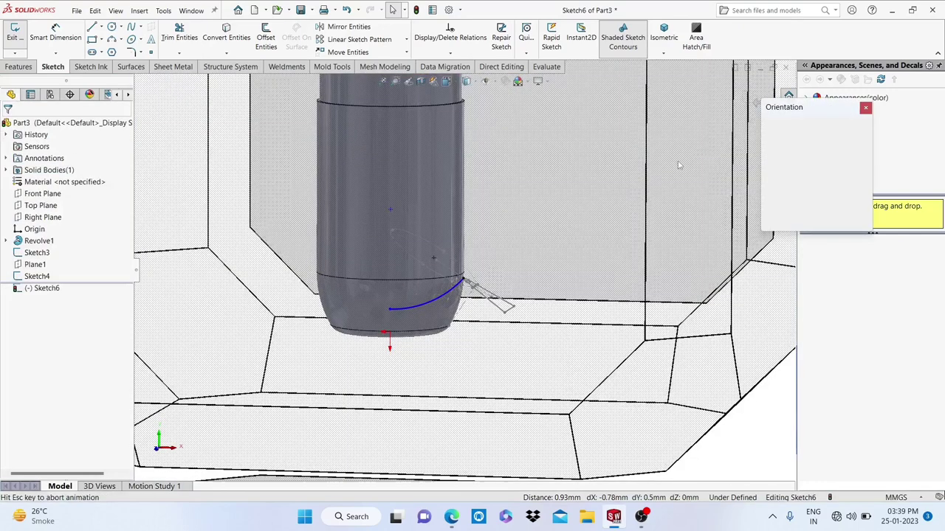
left_click(347, 365)
scroll(347, 365, "up", 5)
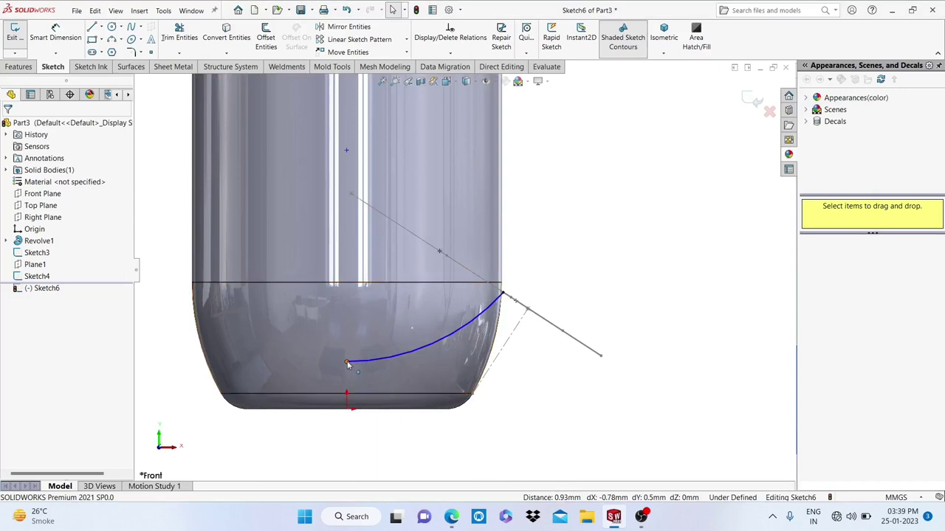
left_click_drag(348, 365, 349, 386)
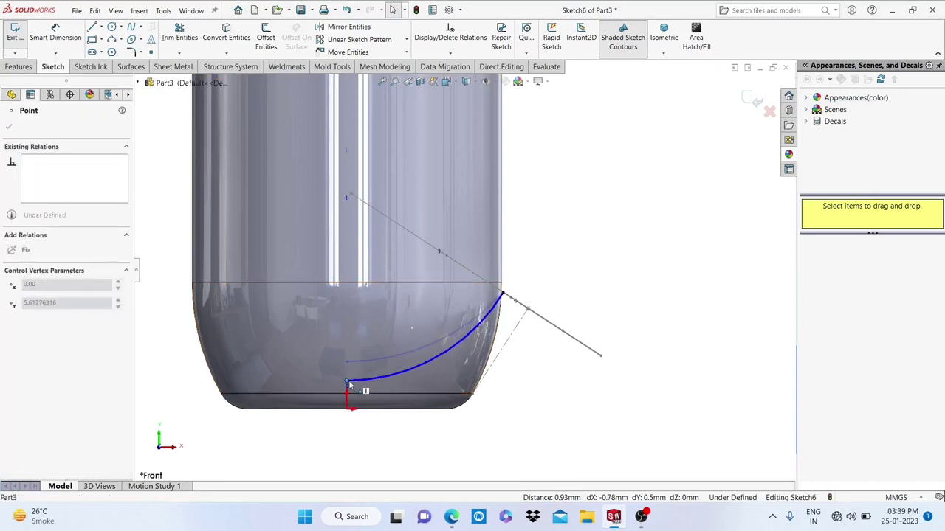
key("Escape")
scroll(515, 384, "up", 3)
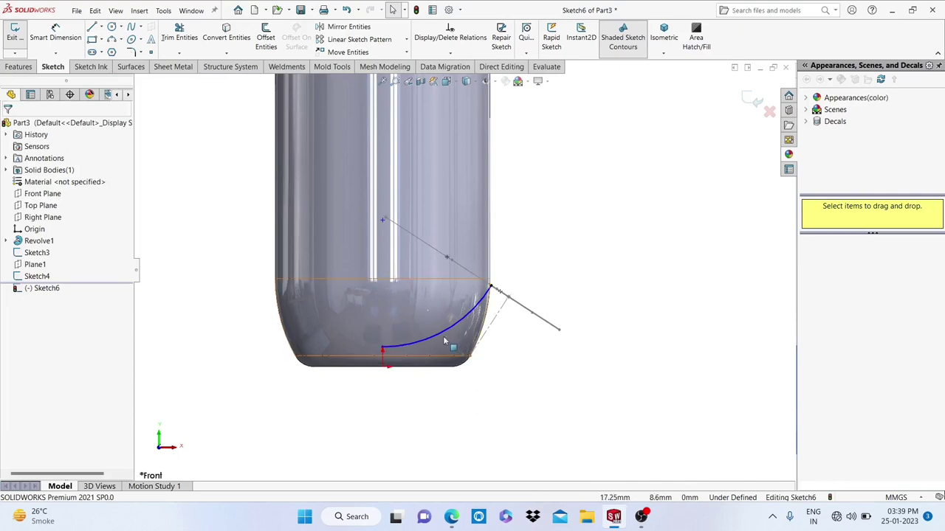
left_click(752, 100)
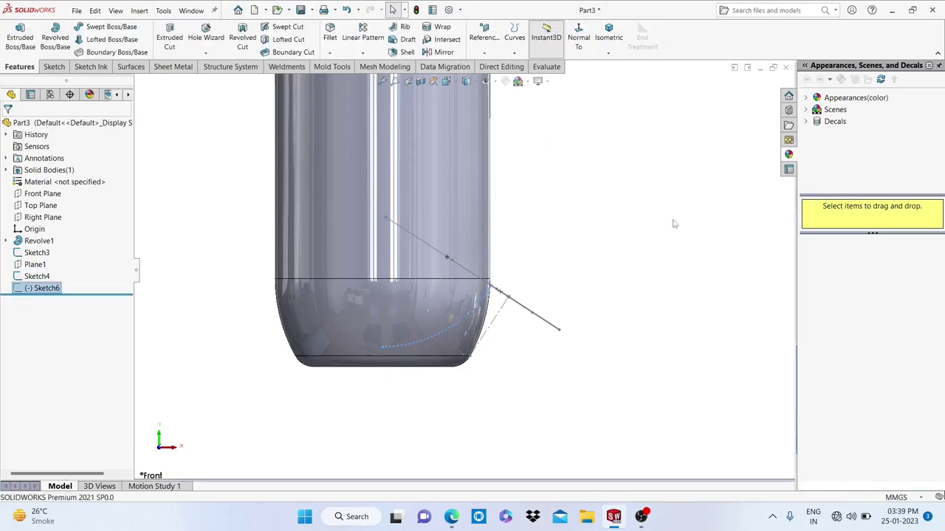
Create a swept cut using triangle Sketch4 as profile and curve Sketch6 as path.
middle_click_drag(552, 257, 531, 215)
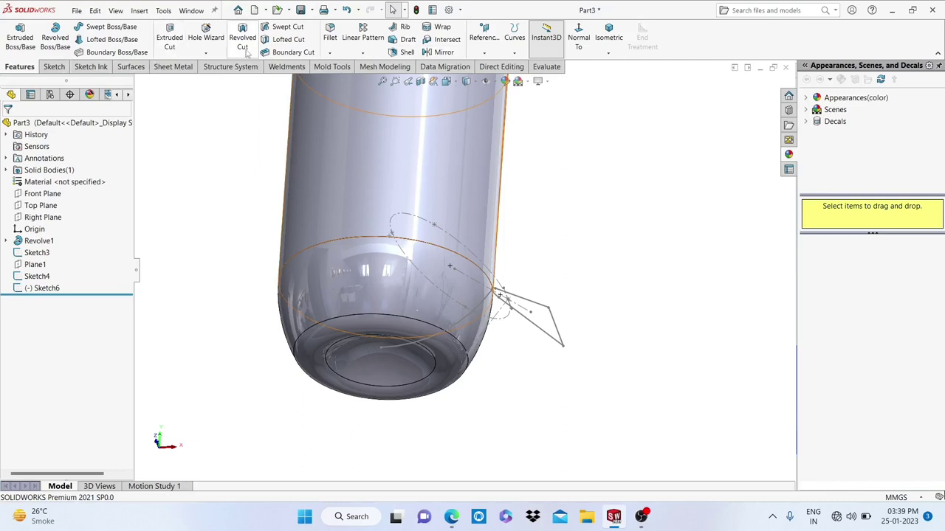
left_click(287, 30)
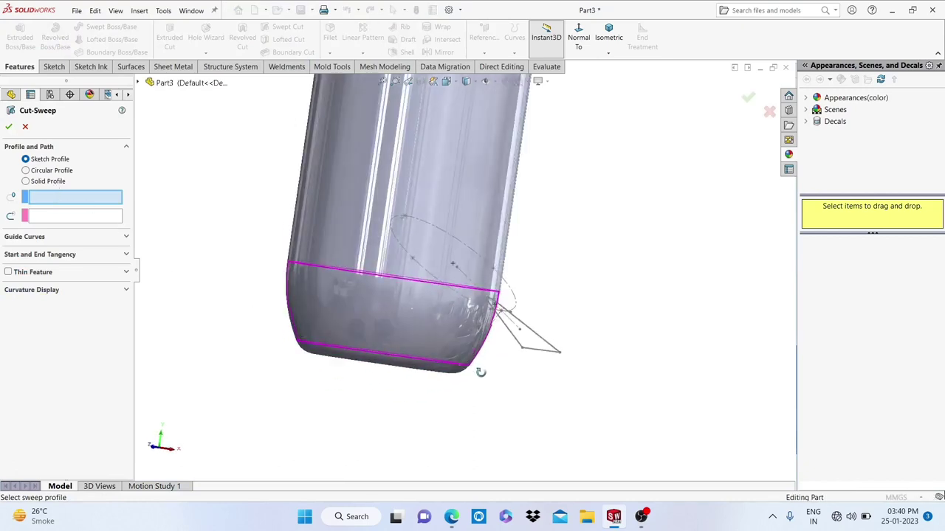
middle_click_drag(480, 371, 496, 332)
left_click(503, 326)
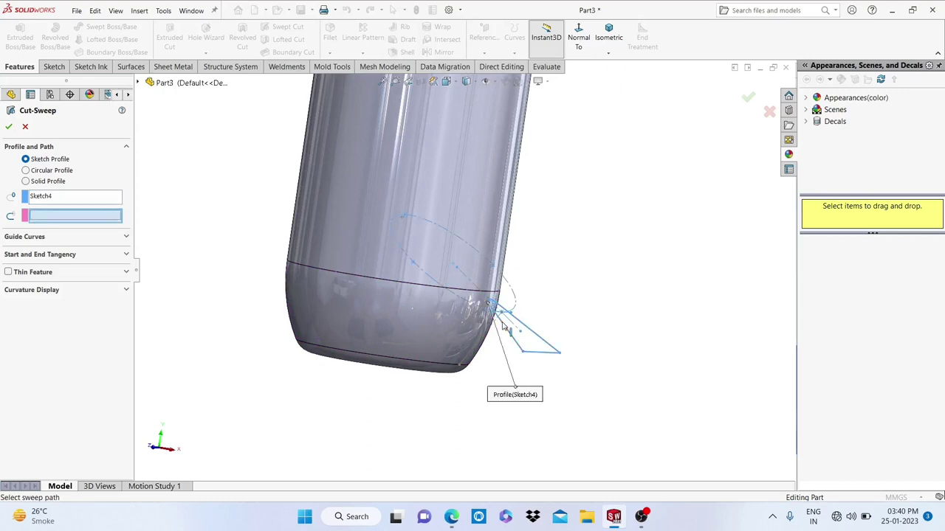
left_click(458, 329)
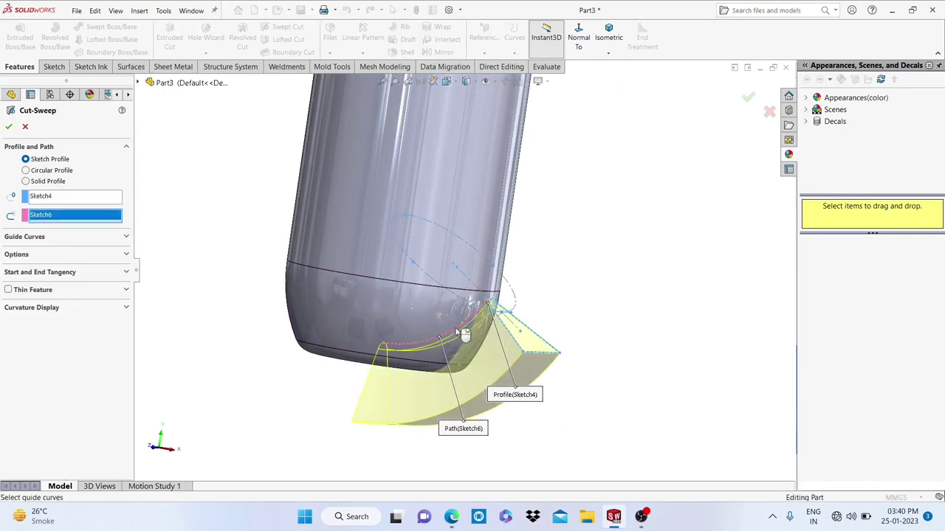
mouse_move(529, 441)
middle_mouse_down()
mouse_move(578, 373)
mouse_move(563, 390)
mouse_move(588, 395)
middle_mouse_up()
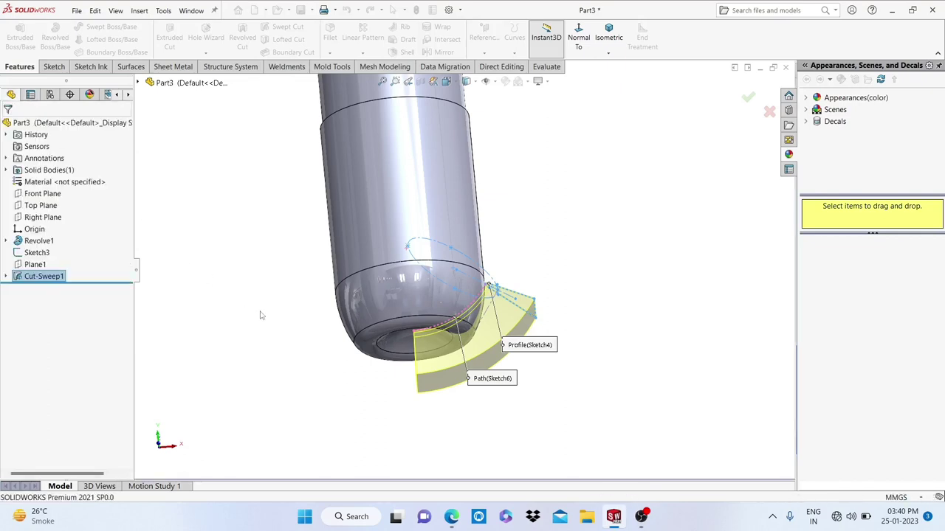
mouse_move(256, 290)
middle_mouse_down()
mouse_move(249, 198)
mouse_move(238, 186)
middle_mouse_up()
scroll(369, 291, "down", 3)
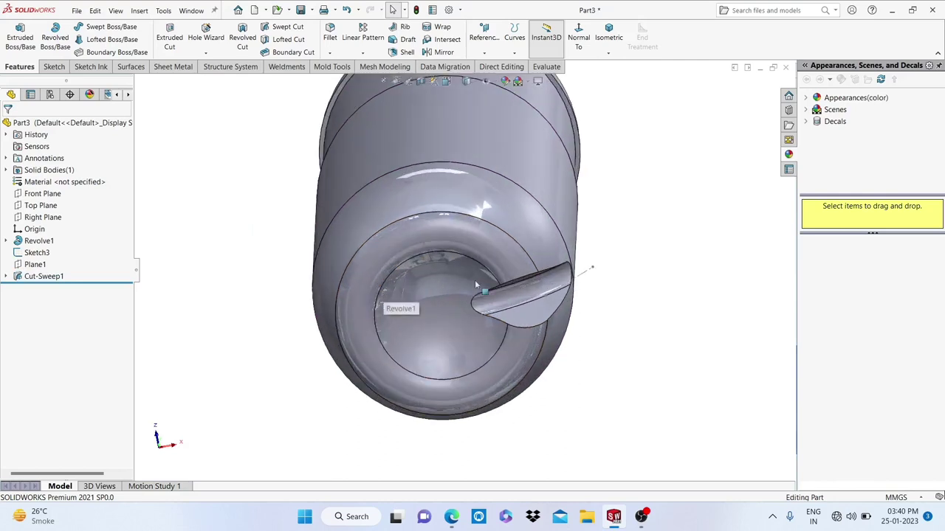
mouse_move(633, 272)
middle_mouse_down()
mouse_move(626, 310)
mouse_move(566, 310)
middle_mouse_up()
scroll(595, 363, "up", 2)
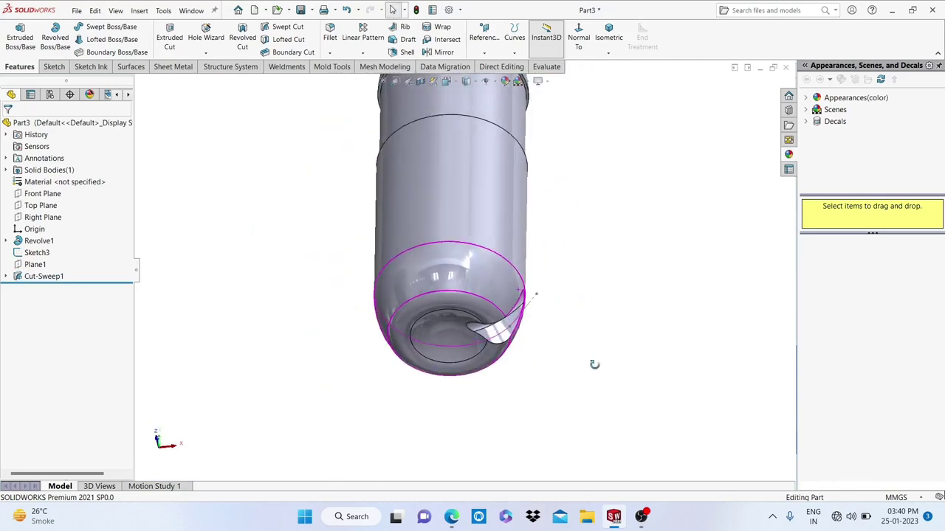
Hide the leftover sketch line Sketch3.
left_click(533, 299)
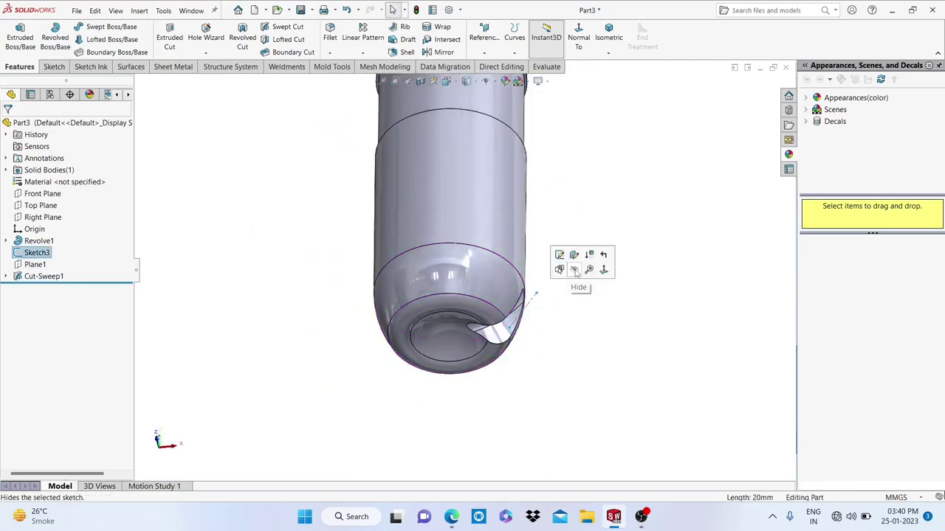
left_click(575, 276)
mouse_move(573, 273)
middle_mouse_down()
mouse_move(544, 296)
mouse_move(520, 250)
middle_mouse_up()
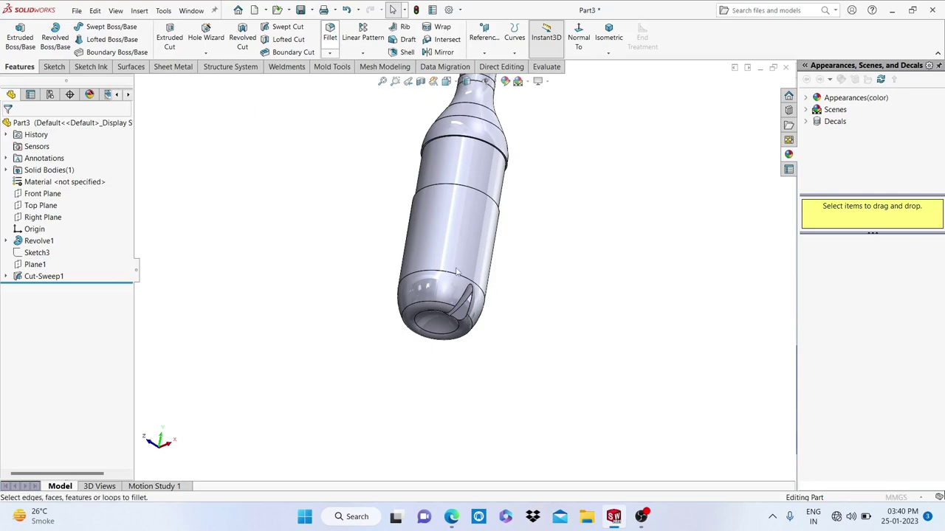
Round the swept notch's edge with a 5 mm fillet.
scroll(456, 273, "up", 3)
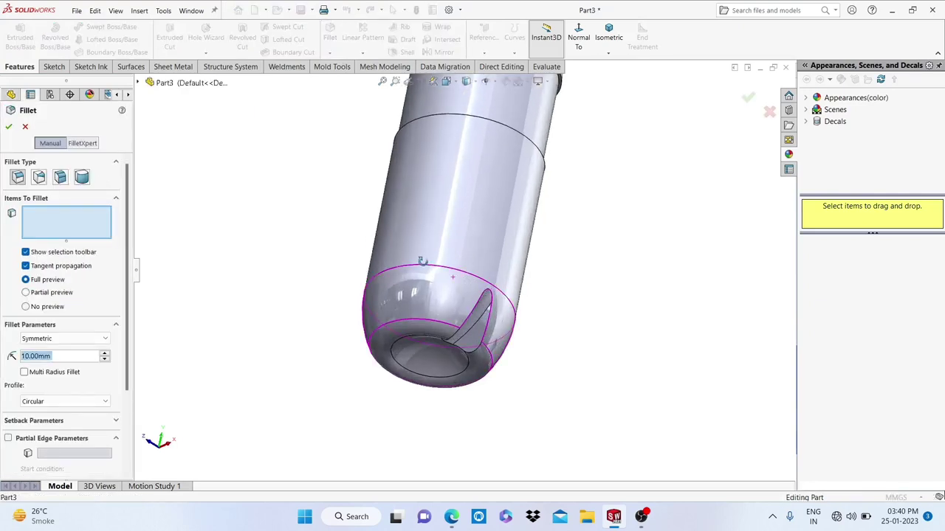
middle_click_drag(456, 273, 273, 275)
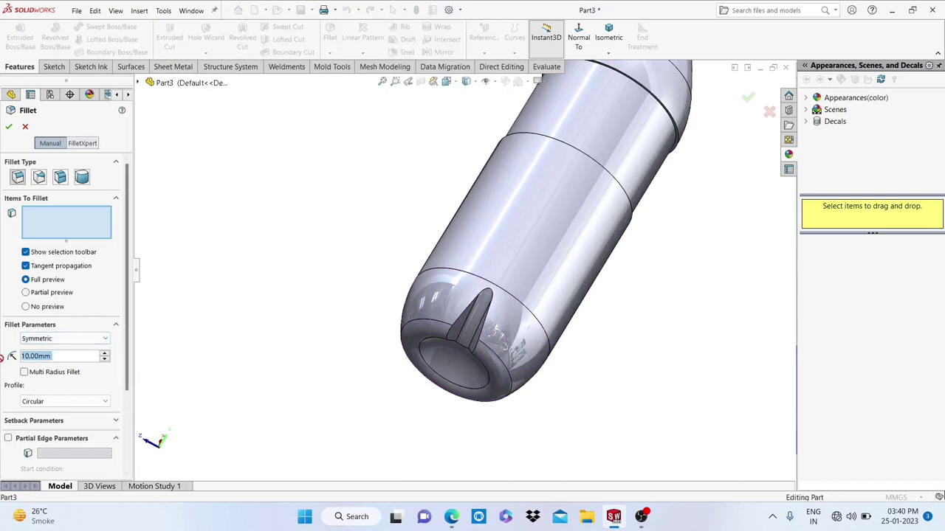
type("5")
key("Return")
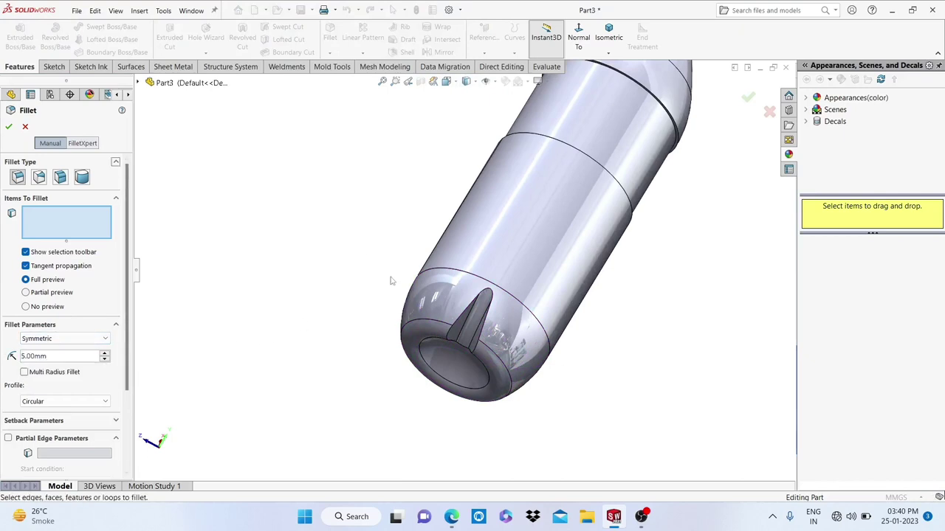
left_click(462, 312)
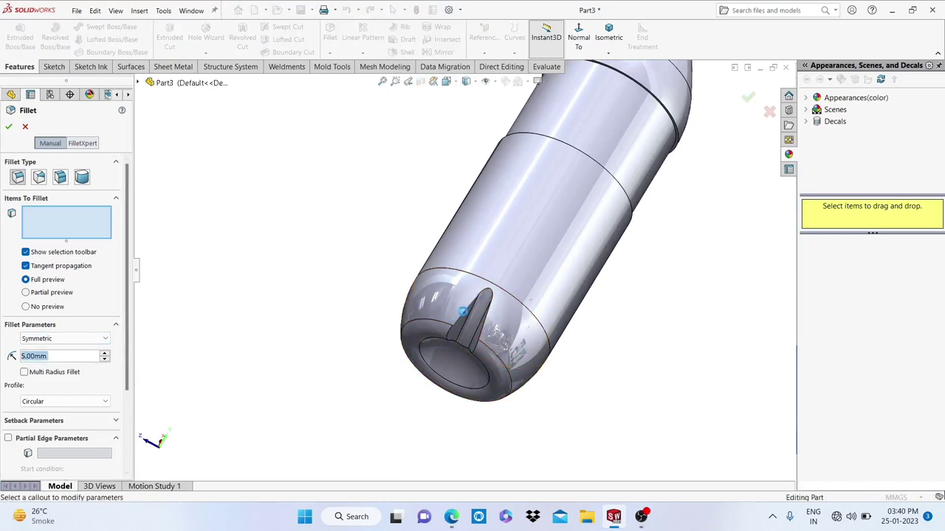
left_click(462, 311)
middle_click_drag(360, 276, 363, 275)
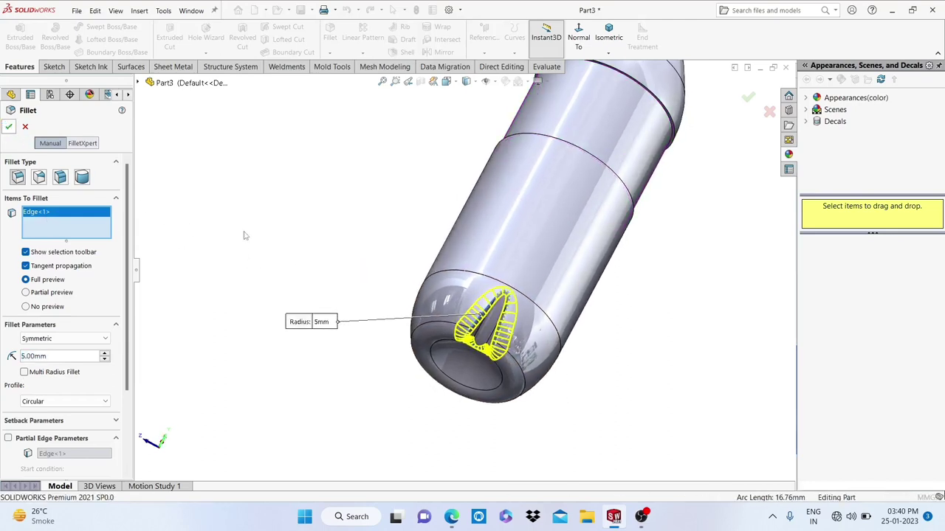
key("Return")
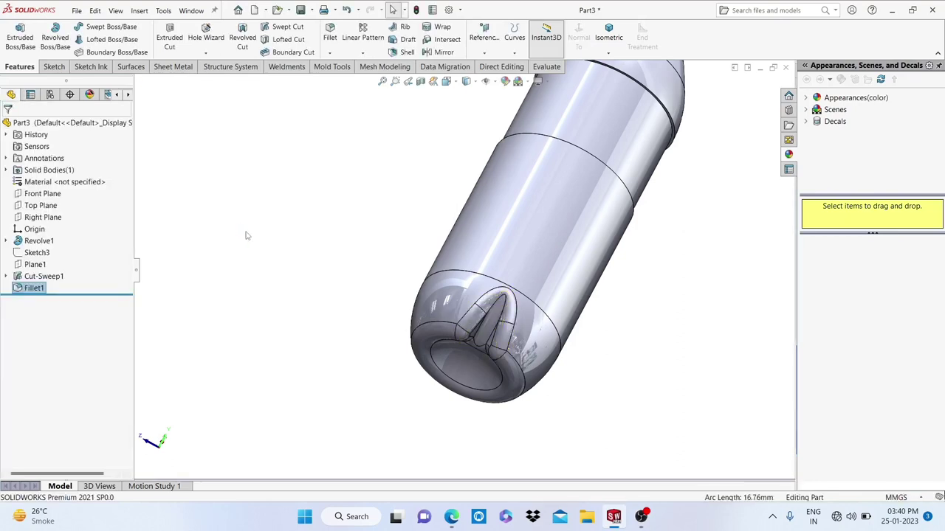
Set up a circular pattern using the cap's round face as the rotation axis.
scroll(246, 236, "up", 3)
mouse_move(310, 220)
middle_mouse_down()
mouse_move(423, 216)
mouse_move(430, 274)
middle_mouse_up()
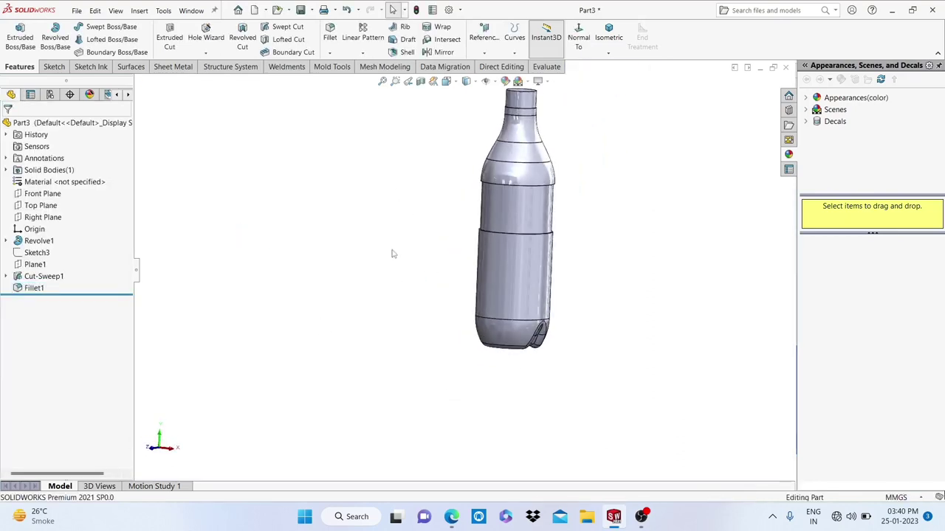
scroll(583, 226, "up", 2)
scroll(566, 217, "down", 4)
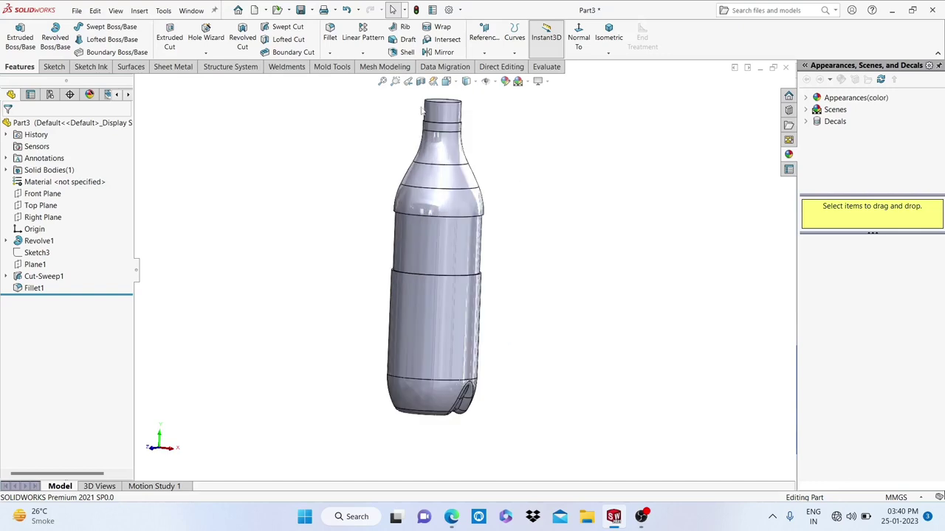
left_click(364, 54)
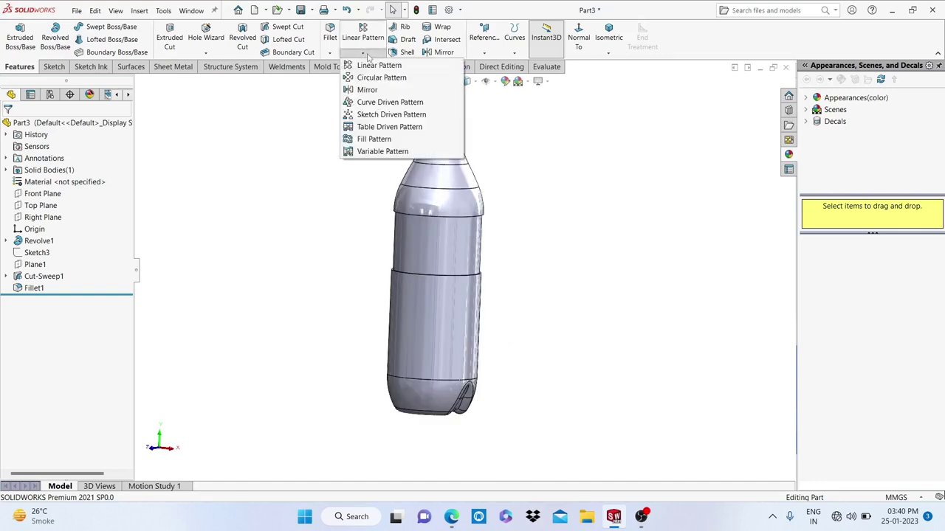
key("Escape")
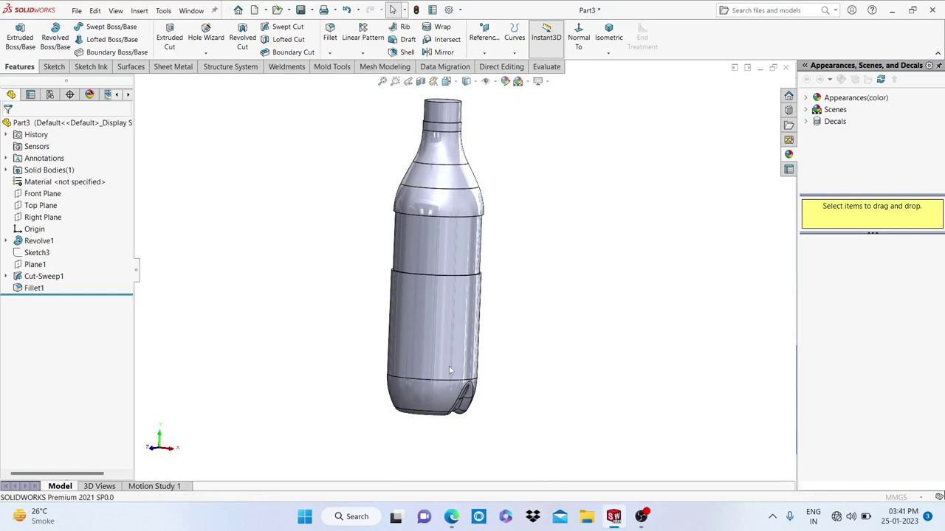
scroll(480, 347, "down", 2)
scroll(473, 338, "down", 2)
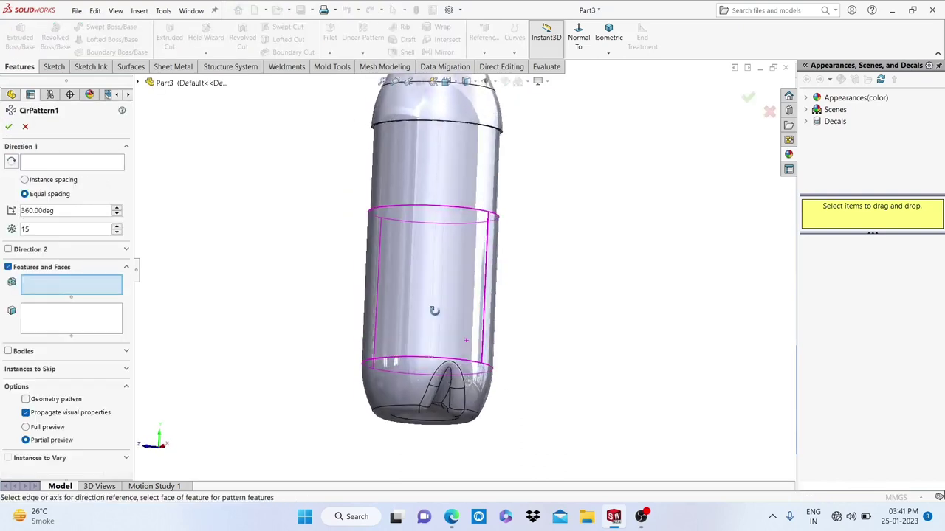
left_click(64, 163)
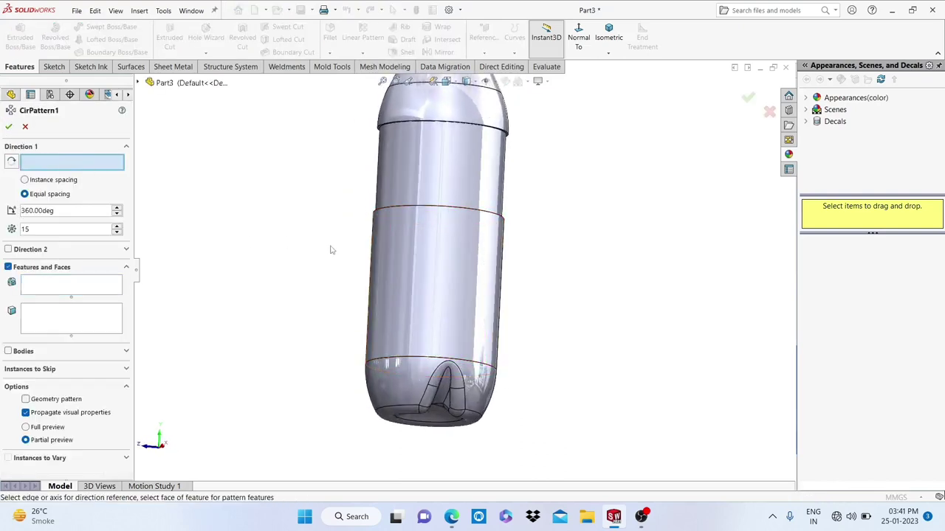
scroll(331, 250, "up", 3)
left_click(458, 133)
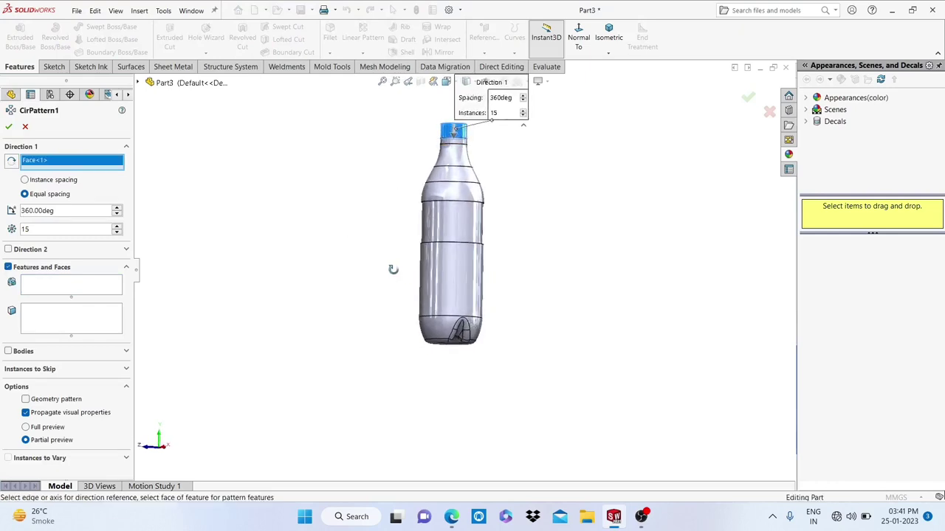
Pattern Cut-Sweep1 and Fillet1 five times around 360° and apply it.
left_click(40, 284)
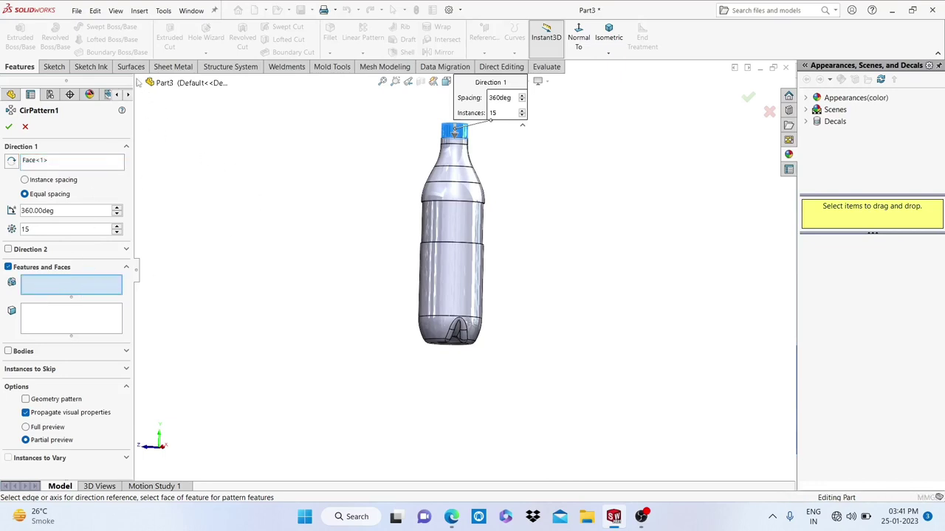
left_click(138, 83)
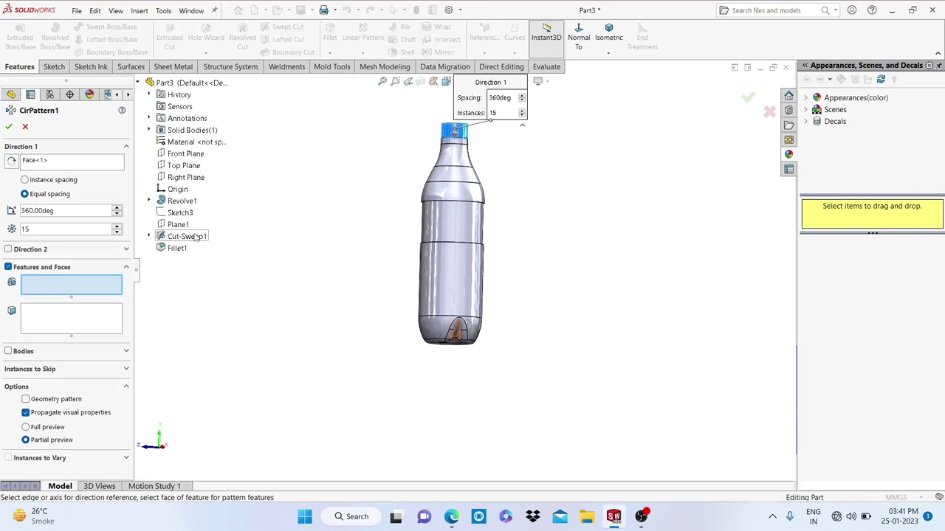
left_click(195, 236)
left_click(175, 249)
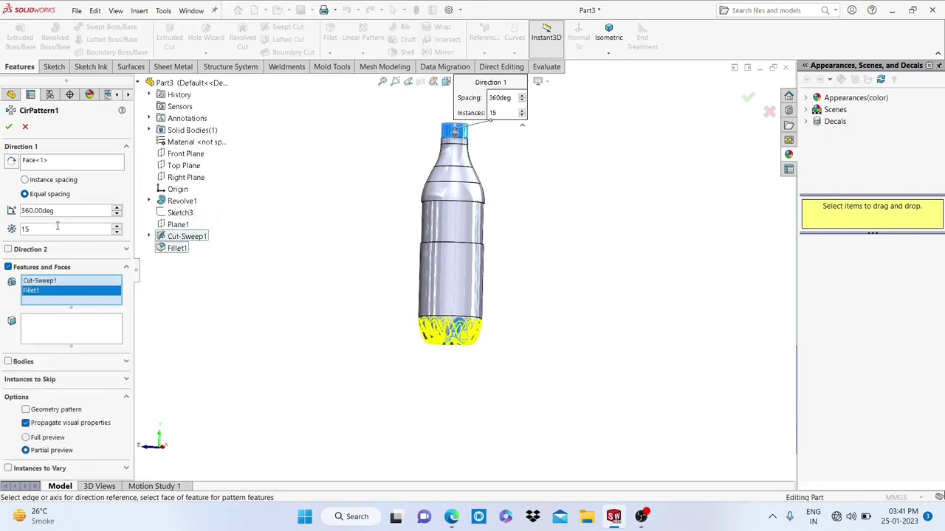
left_click_drag(56, 229, 2, 221)
type("5")
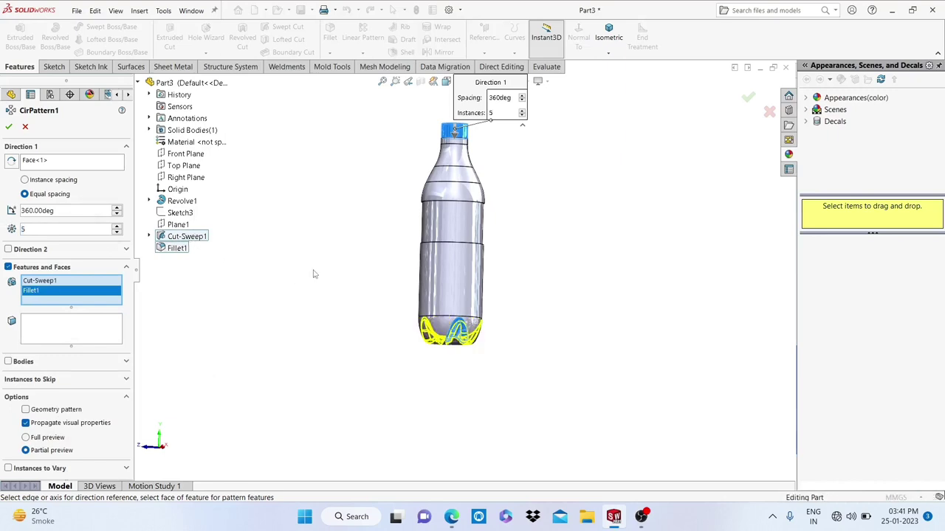
mouse_move(313, 274)
middle_mouse_down()
mouse_move(411, 291)
mouse_move(393, 184)
mouse_move(411, 253)
middle_mouse_up()
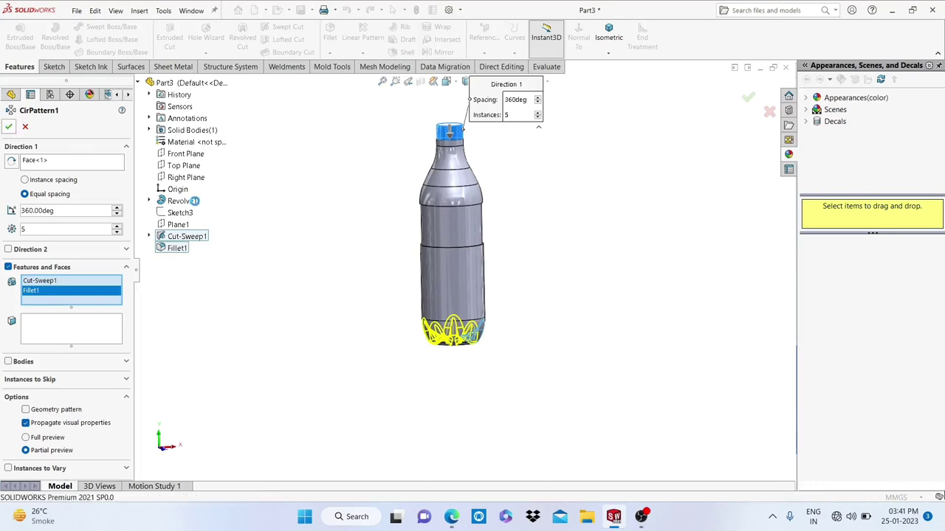
key("Return")
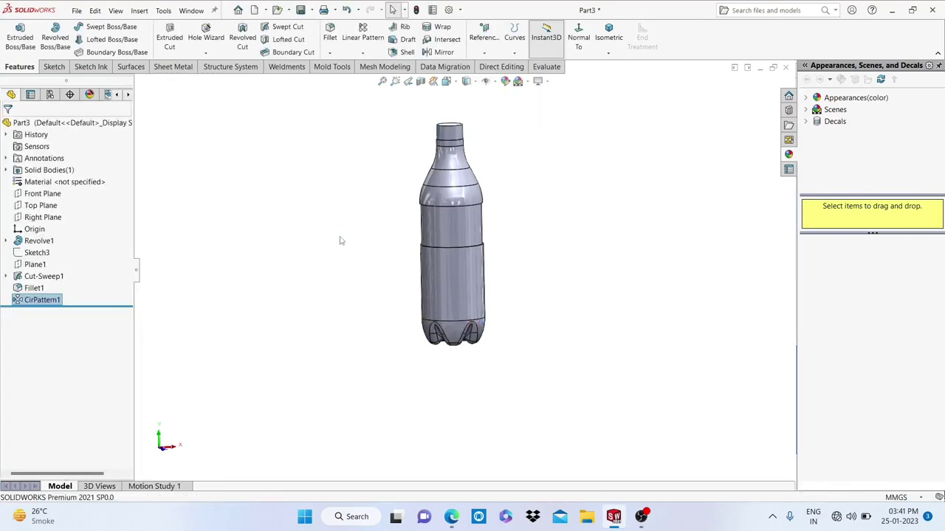
mouse_move(338, 284)
middle_mouse_down()
mouse_move(310, 112)
mouse_move(310, 162)
mouse_move(367, 261)
mouse_move(384, 243)
middle_mouse_up()
left_click(641, 516)
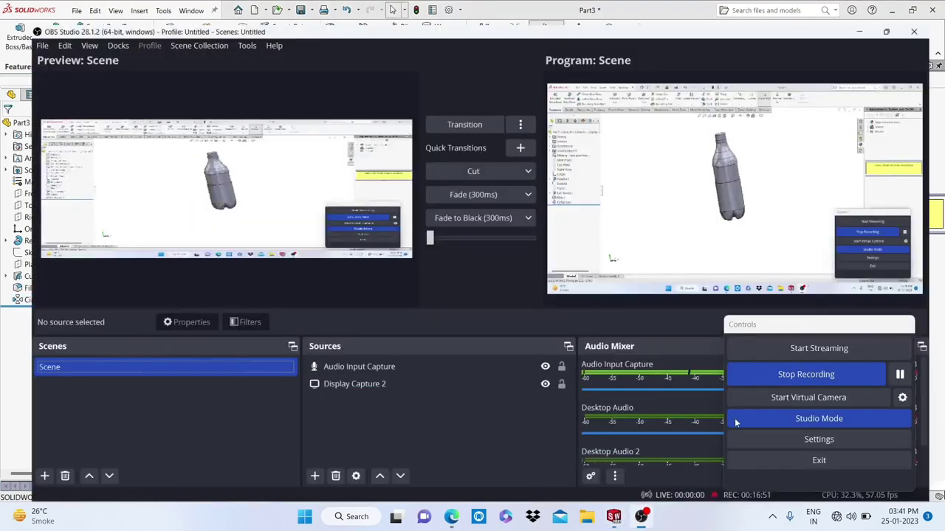
left_click(900, 375)
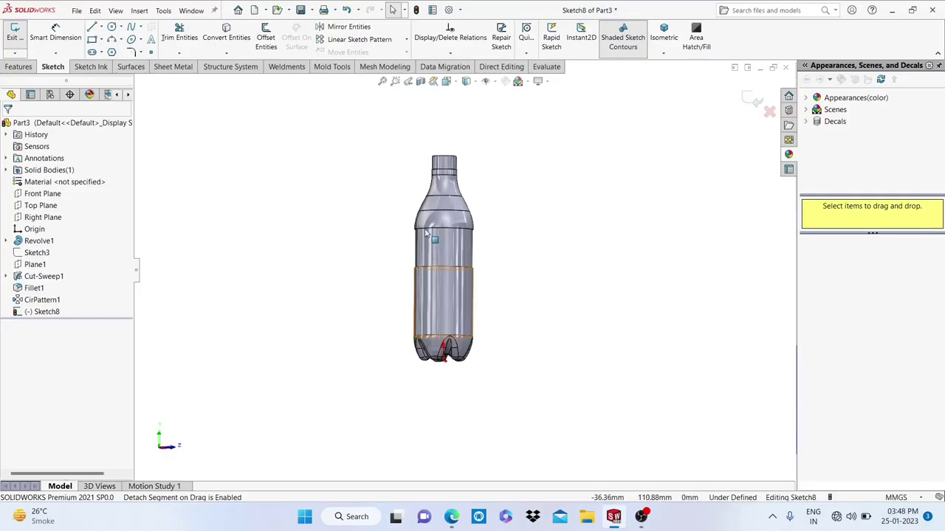
Start a new sketch on the Front Plane for the neck-ring profile.
scroll(425, 233, "down", 3)
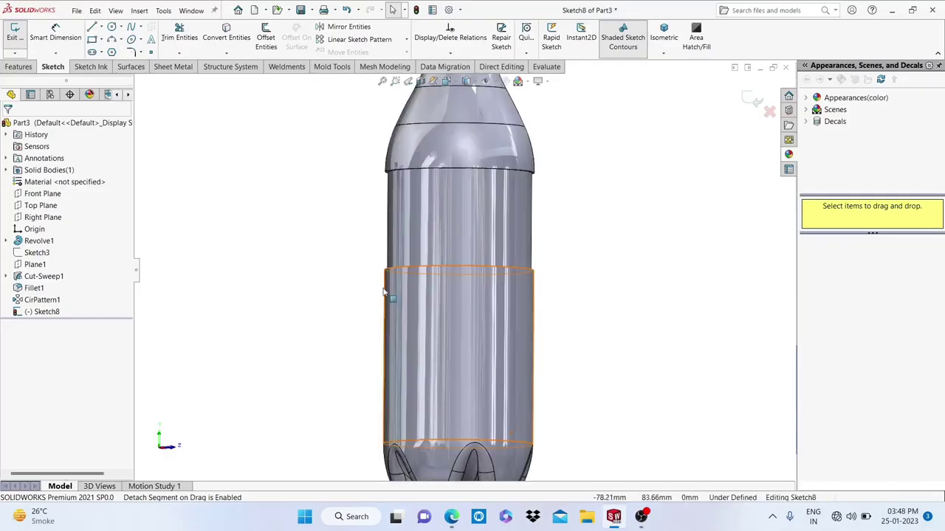
scroll(425, 234, "up", 3)
mouse_move(425, 233)
middle_mouse_down()
mouse_move(432, 207)
mouse_move(421, 167)
mouse_move(589, 193)
middle_mouse_up()
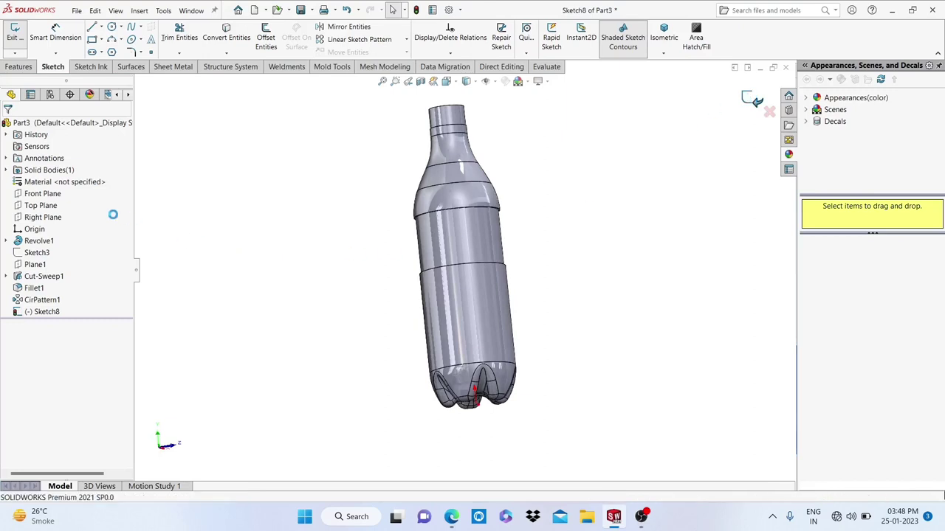
left_click(44, 194)
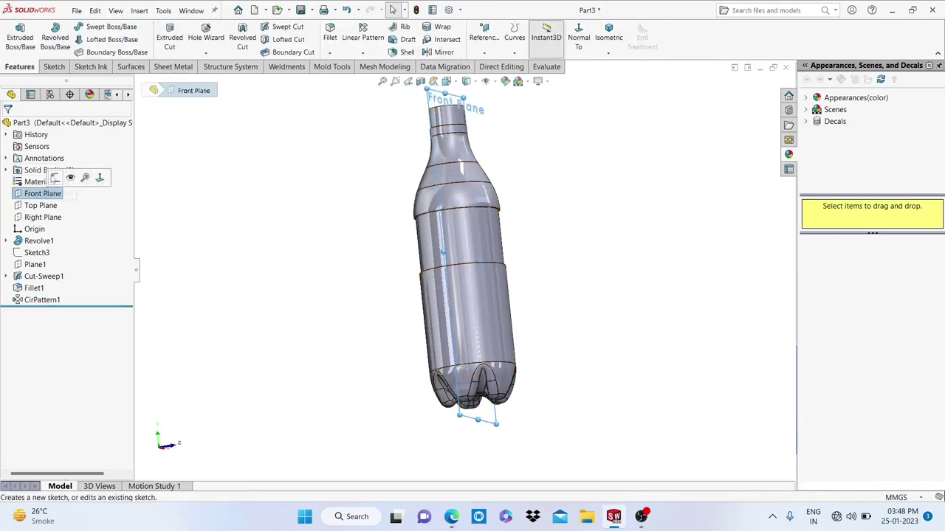
left_click(59, 179)
scroll(431, 150, "down", 2)
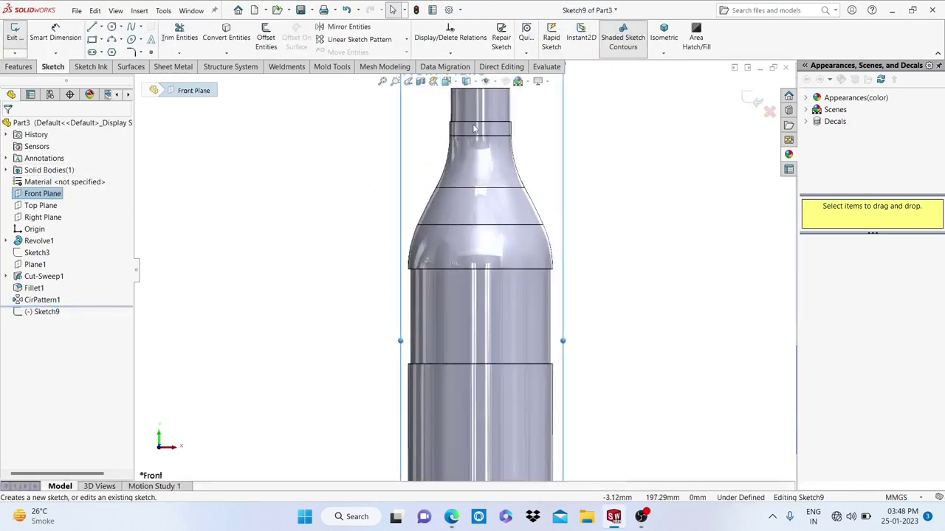
scroll(432, 150, "down", 3)
scroll(432, 150, "down", 1)
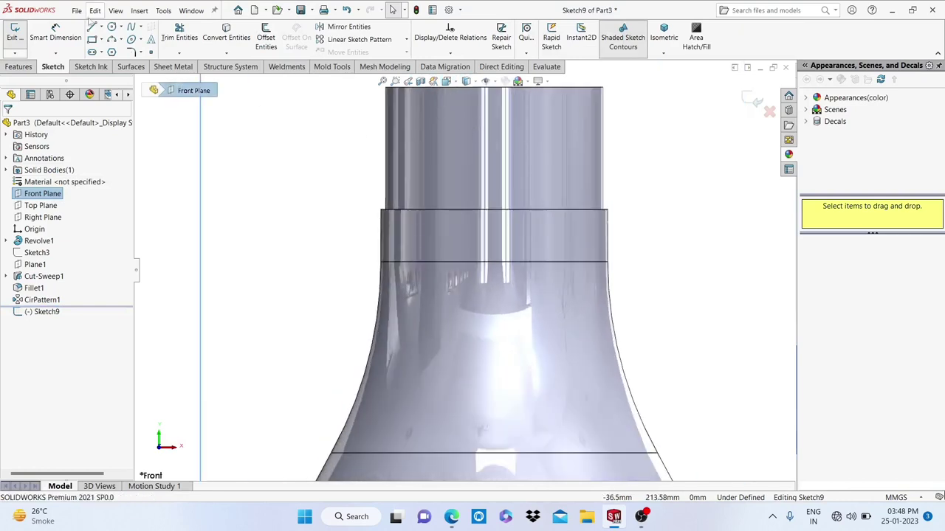
Draw the profile's long vertical, bottom and short left edges, then reposition the bottom and left corner.
key("l")
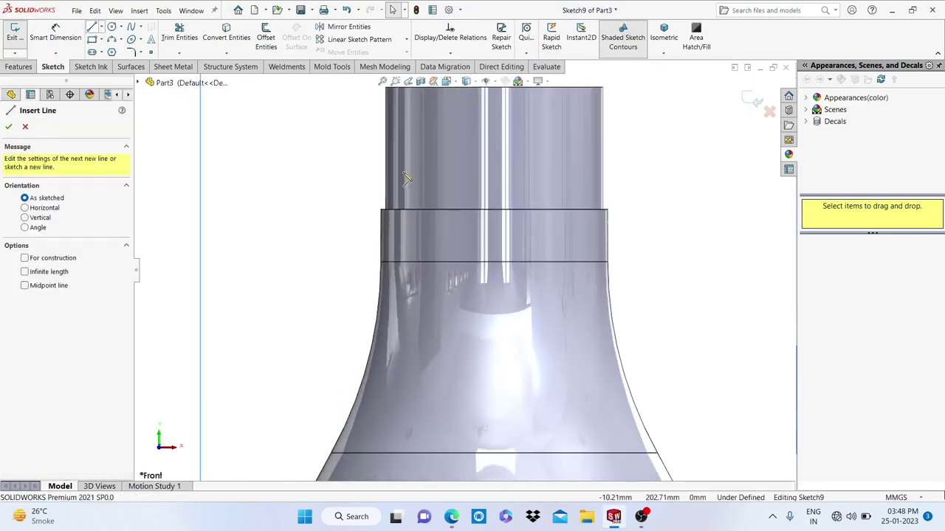
left_click(395, 176)
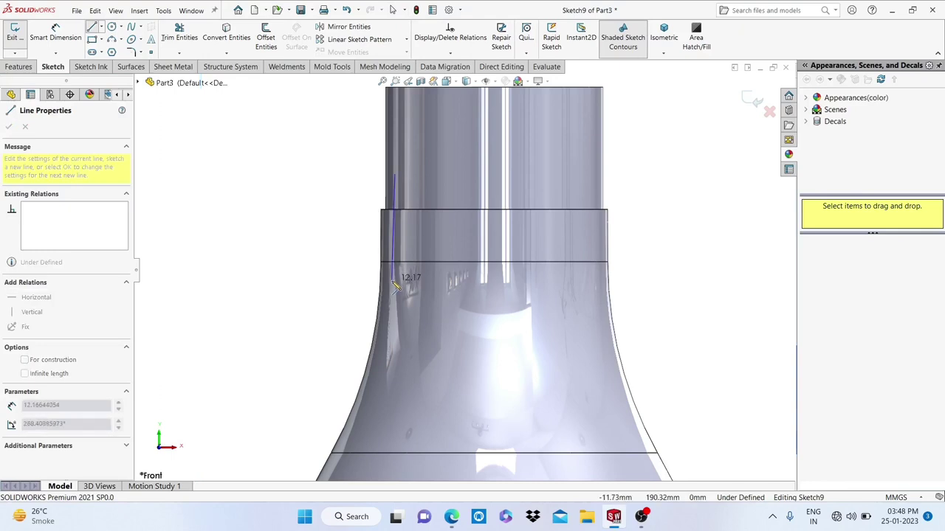
left_click(395, 231)
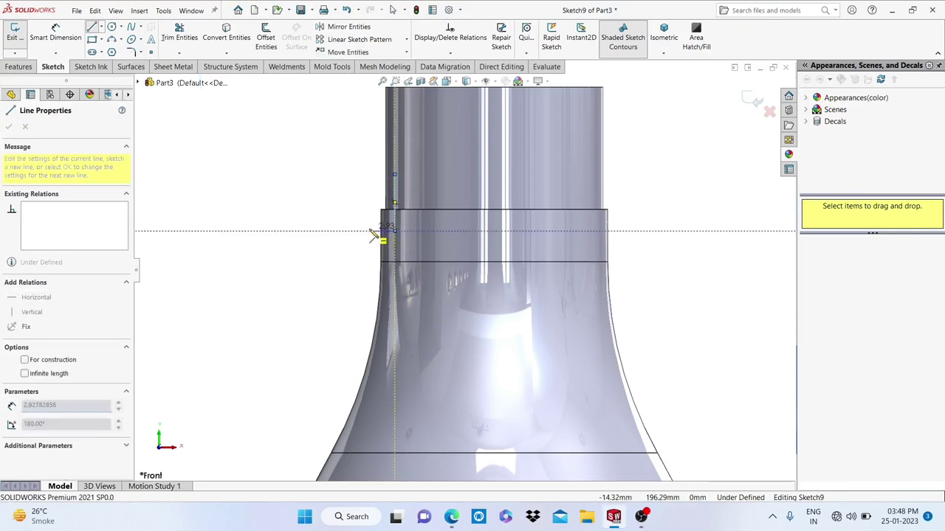
left_click(369, 231)
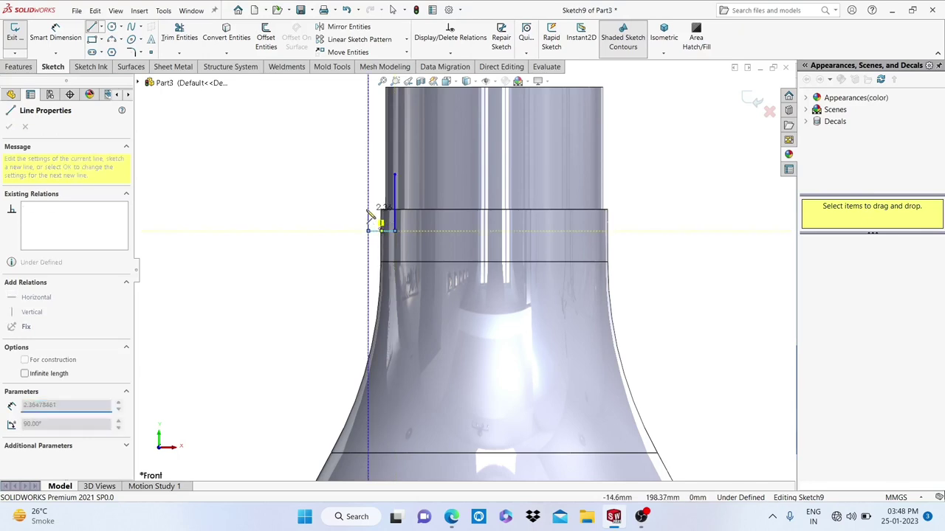
left_click(369, 209)
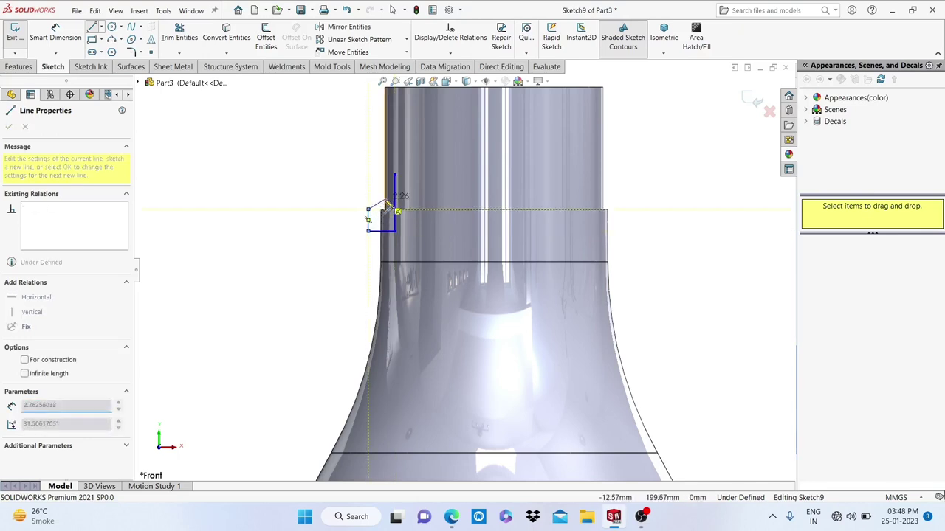
scroll(385, 200, "down", 2)
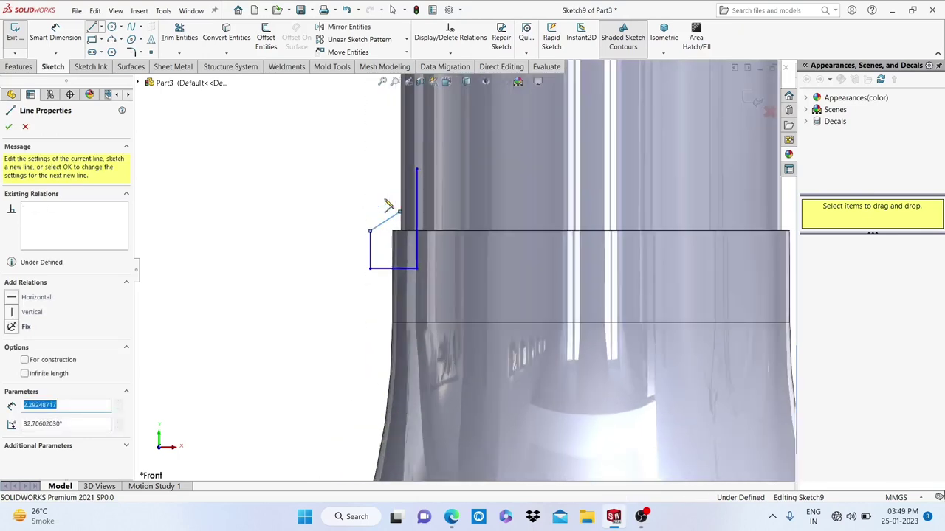
left_click(389, 205)
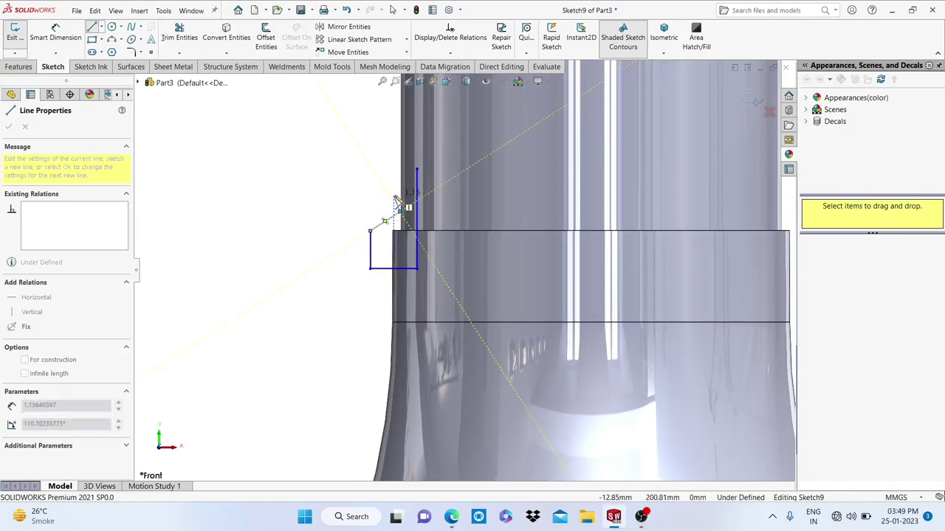
key("ctrl+z")
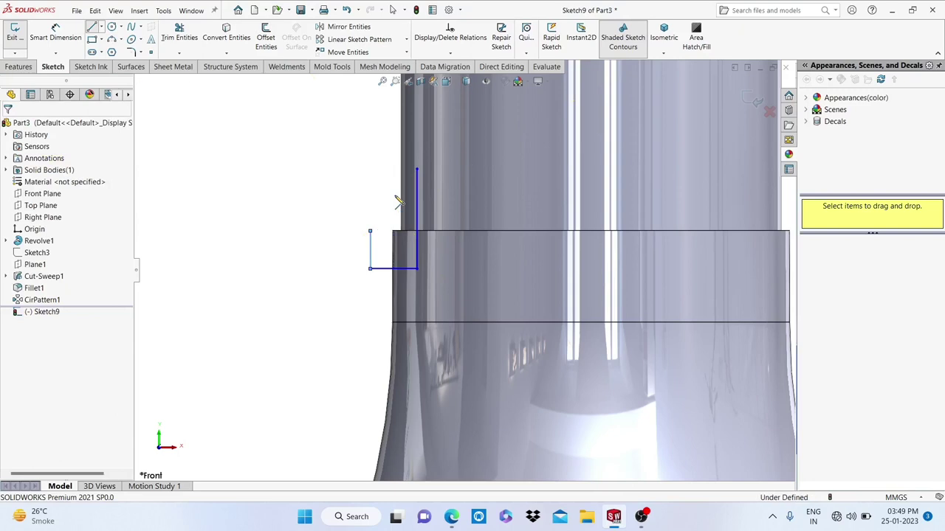
key("Escape")
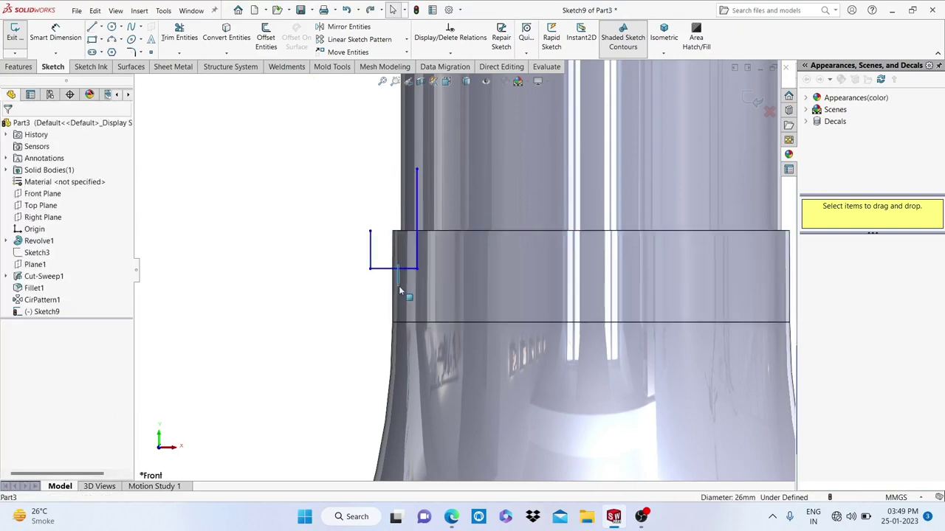
left_click_drag(405, 291, 405, 313)
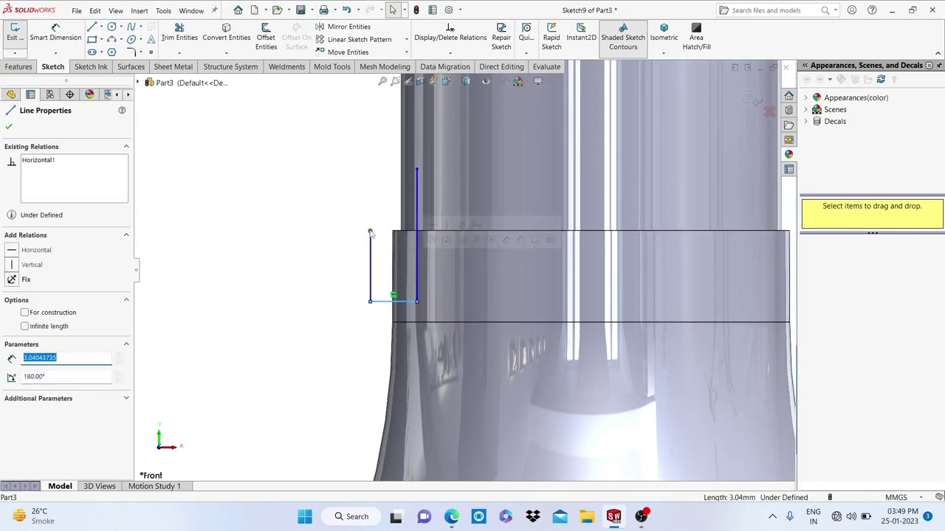
left_click_drag(370, 232, 379, 267)
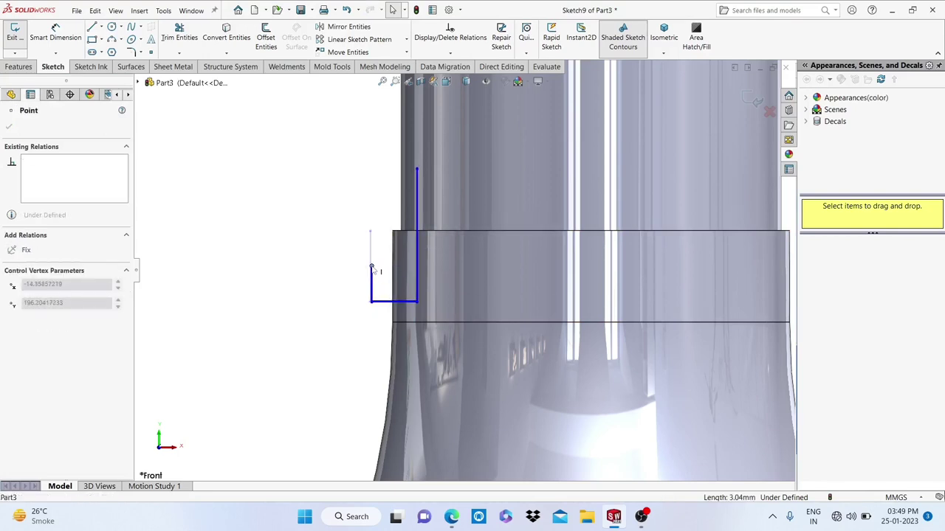
left_click(313, 255)
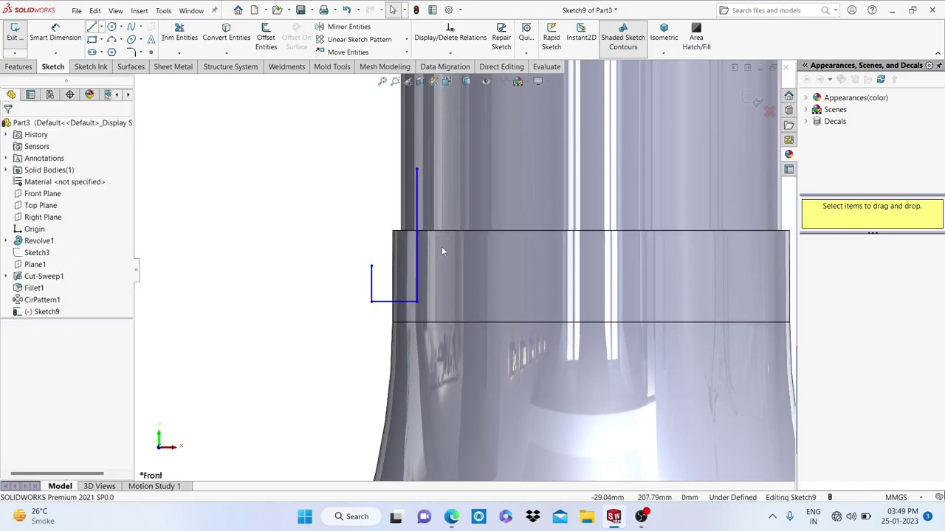
Add the slanted edge up to the neck wall and a short vertical edge along it.
key("l")
left_click(371, 266)
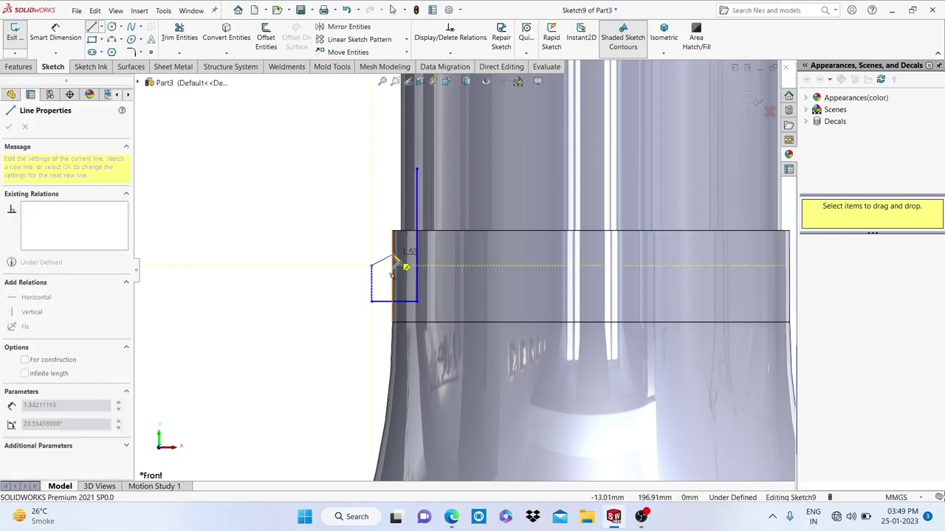
left_click(392, 256)
left_click(392, 232)
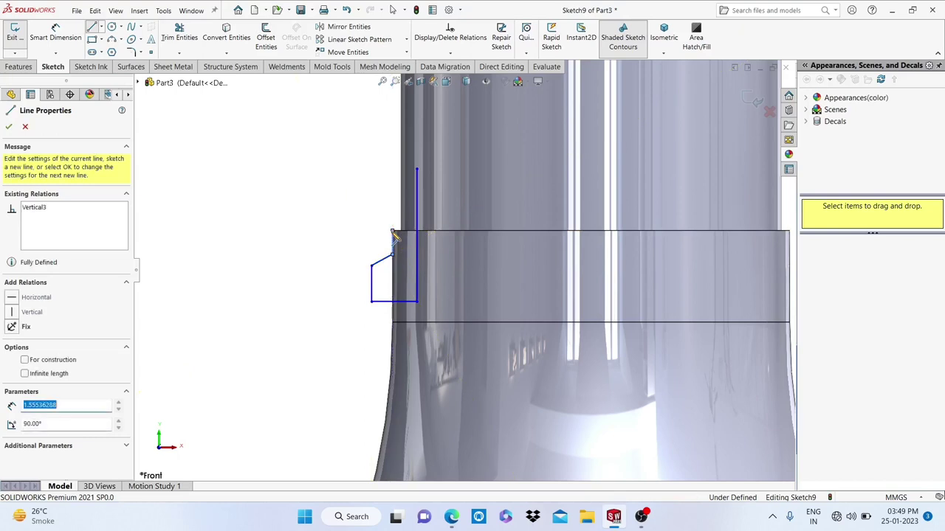
scroll(393, 235, "down", 3)
scroll(432, 255, "down", 3)
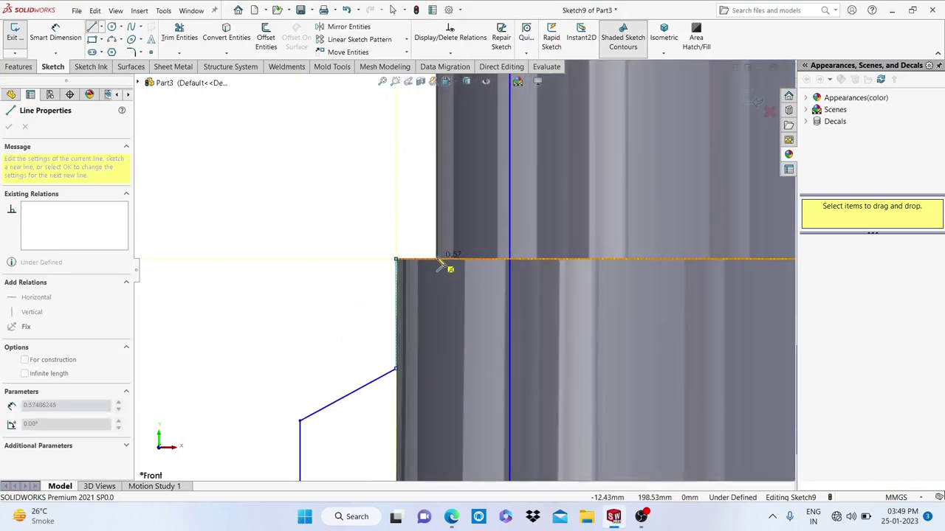
left_click(433, 259)
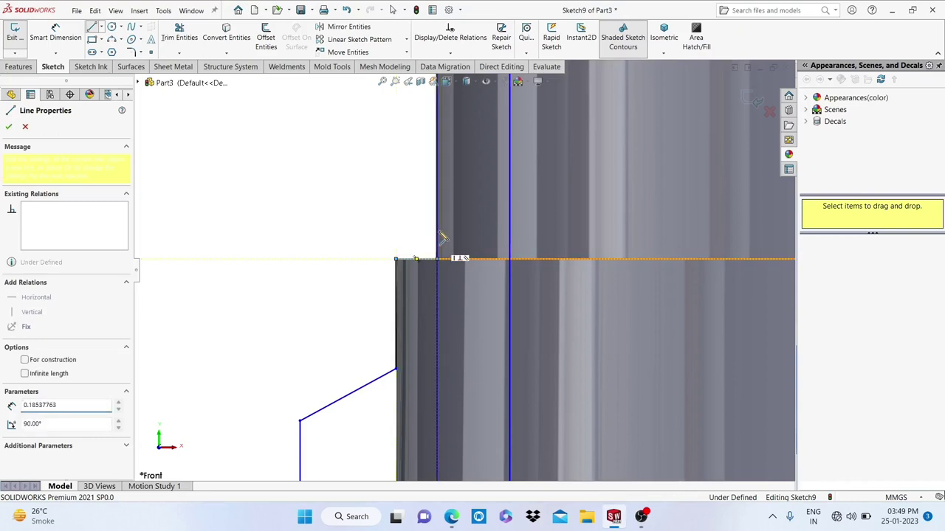
scroll(461, 268, "up", 5)
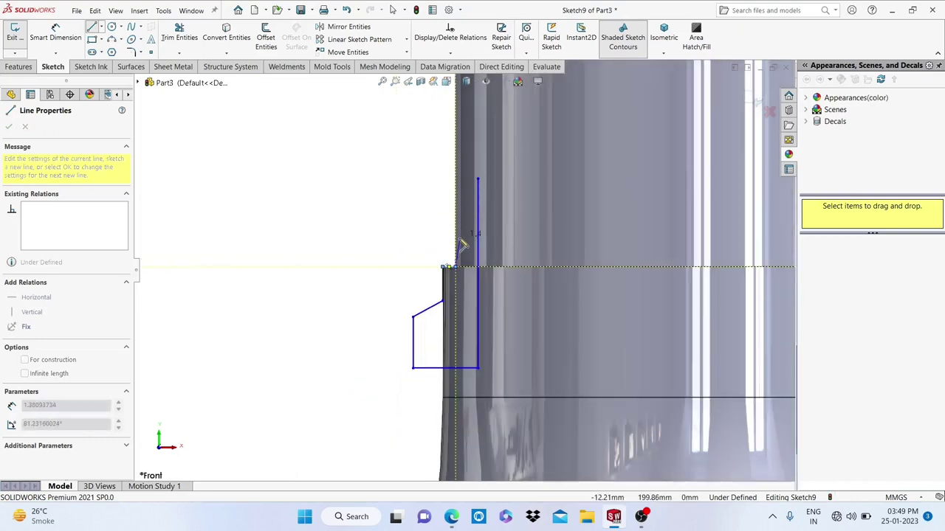
scroll(460, 240, "down", 2)
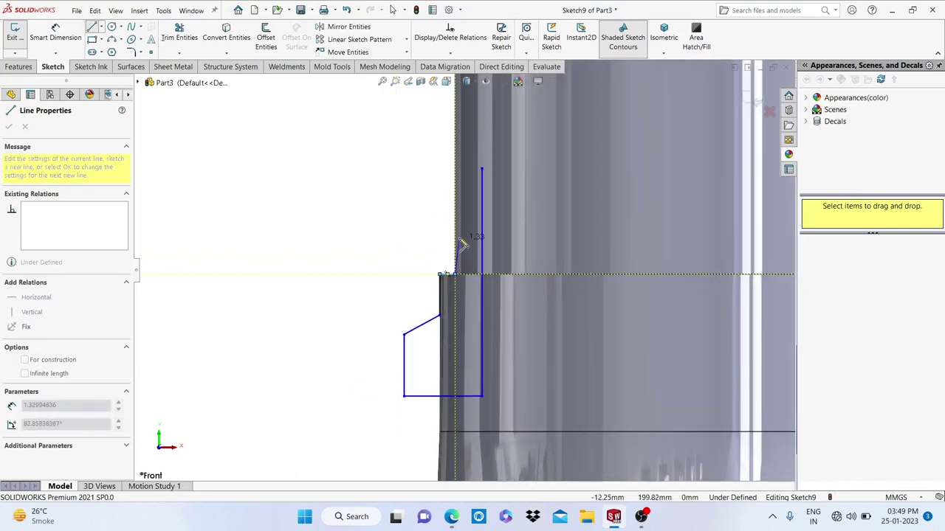
key("Escape")
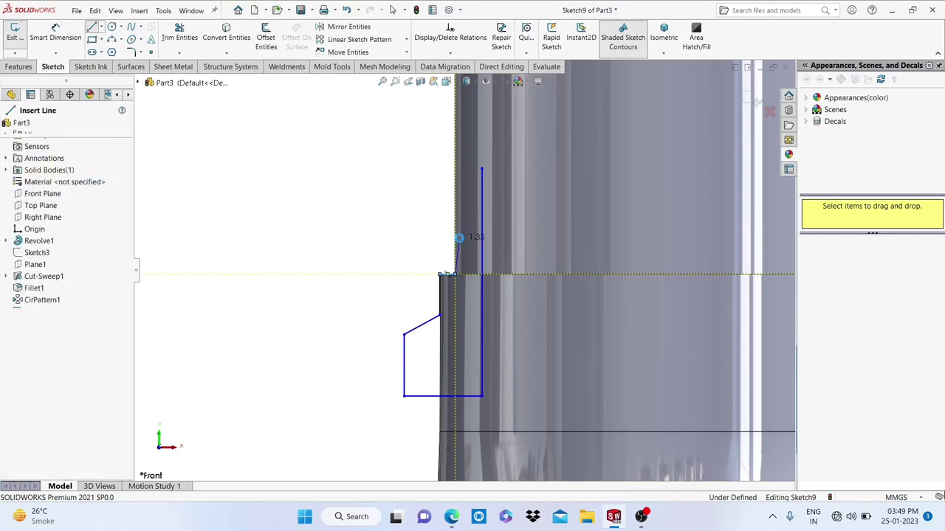
left_click(459, 242)
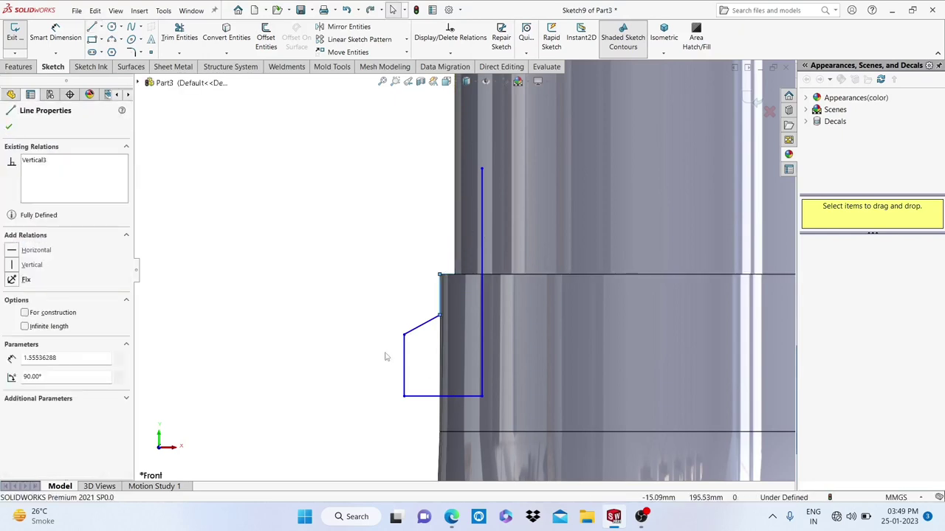
Draw the upper rectangle's horizontal, vertical and top lines to close the shaded profile.
key("l")
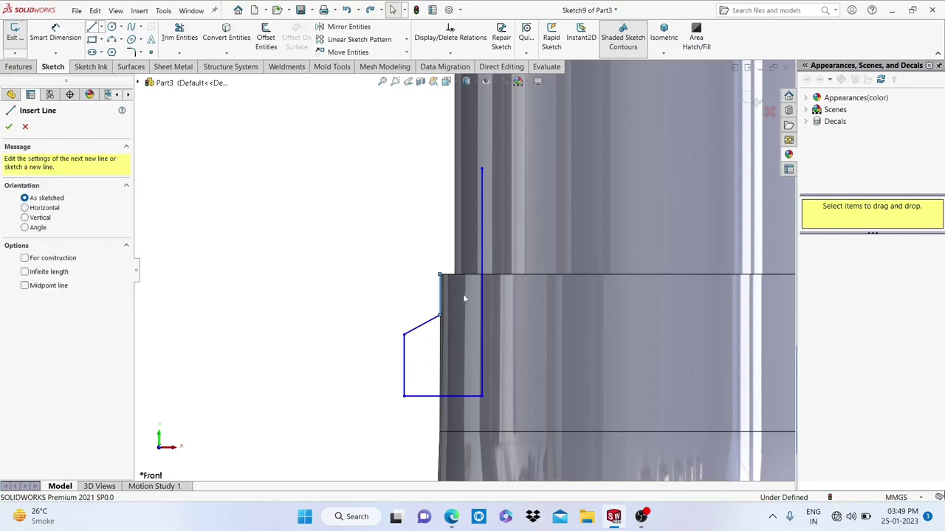
left_click(439, 276)
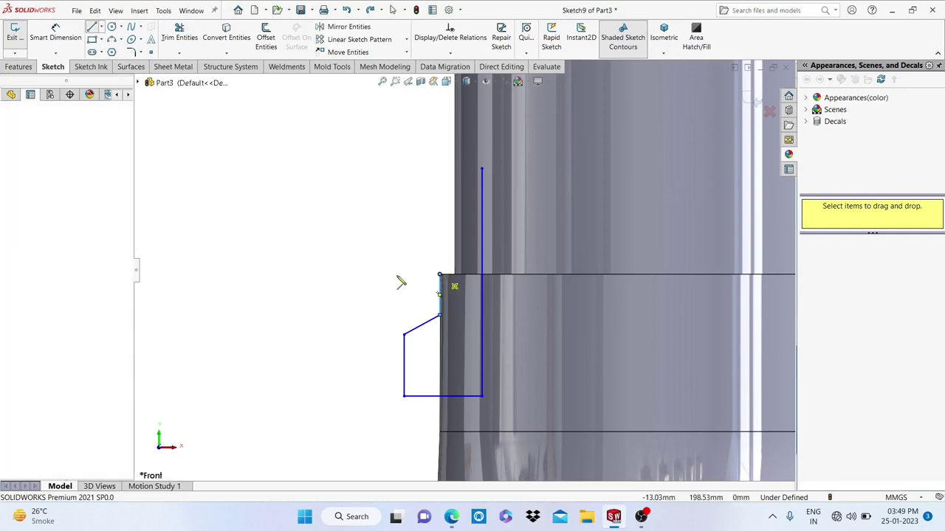
left_click(405, 277)
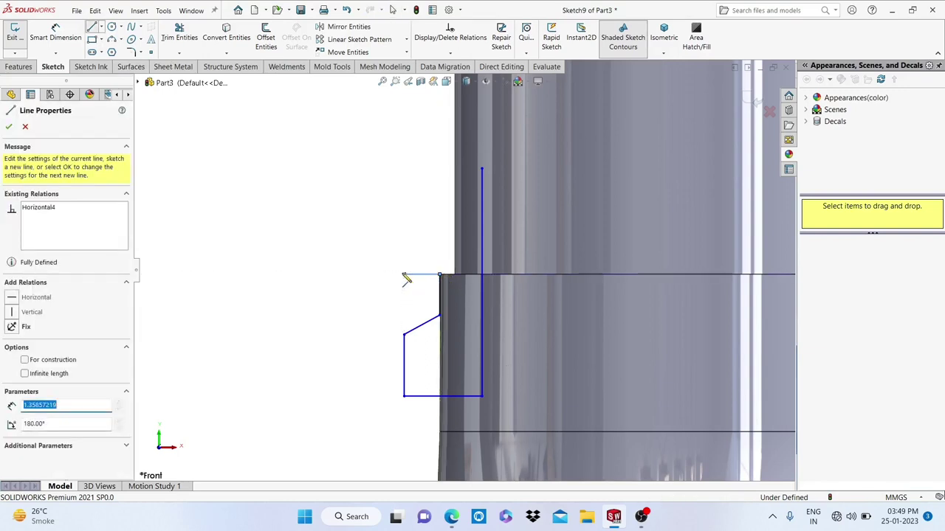
left_click(405, 169)
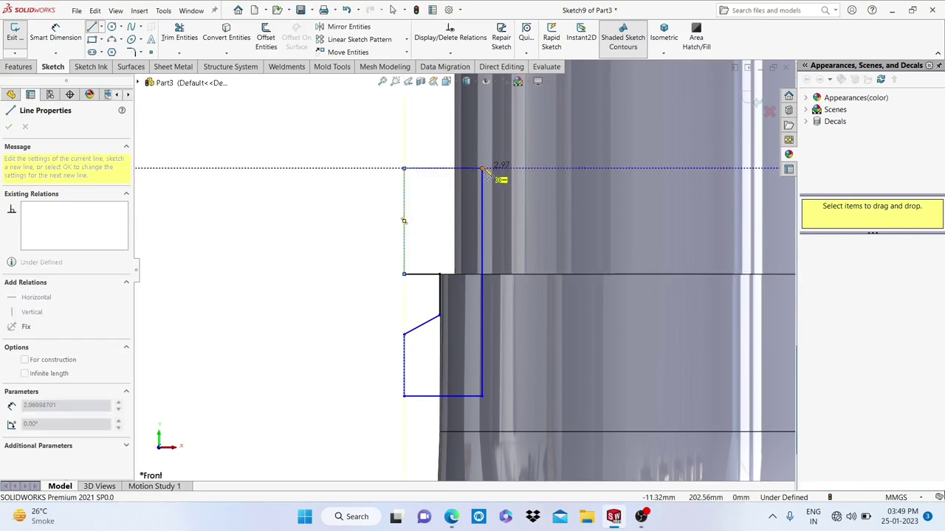
left_click(482, 169)
right_click(482, 169)
left_click(502, 173)
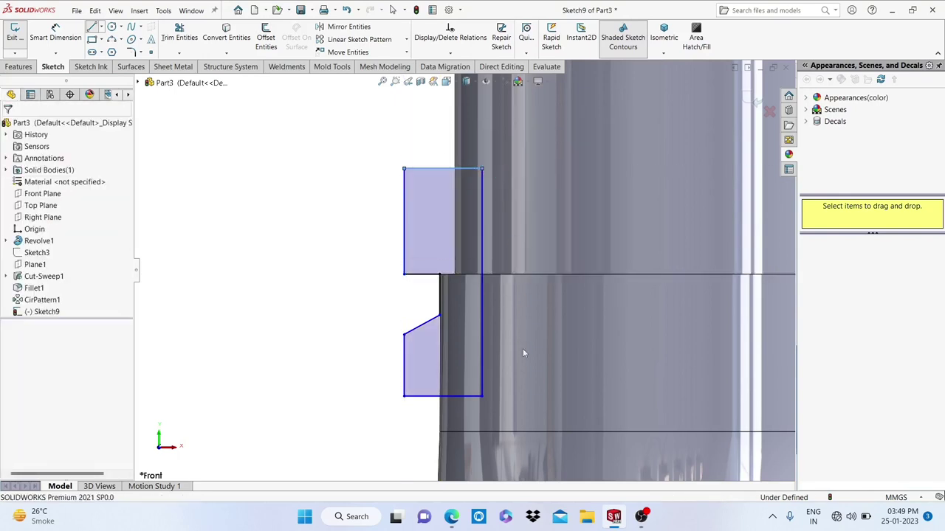
scroll(465, 273, "up", 2)
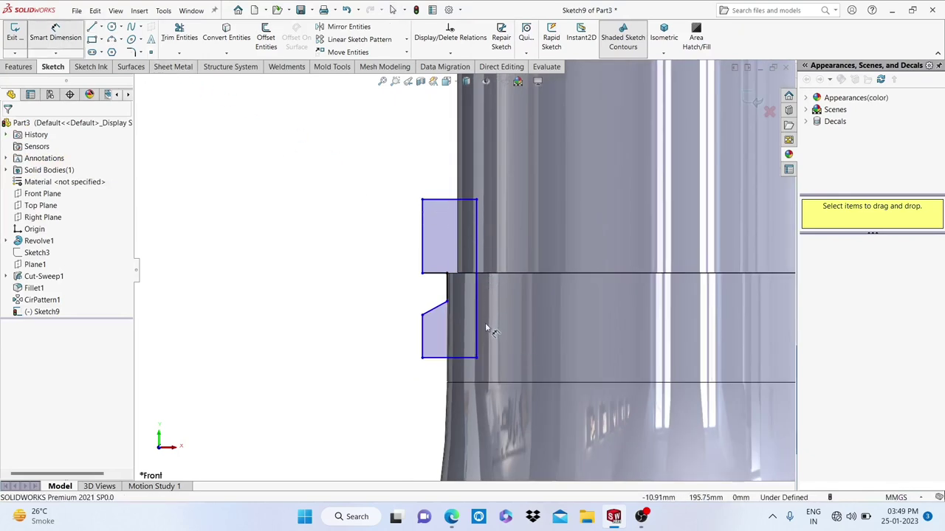
Try dimensioning the lower shape's height and bottom edge, then undo back to the 2.35 mm height.
left_click(423, 332)
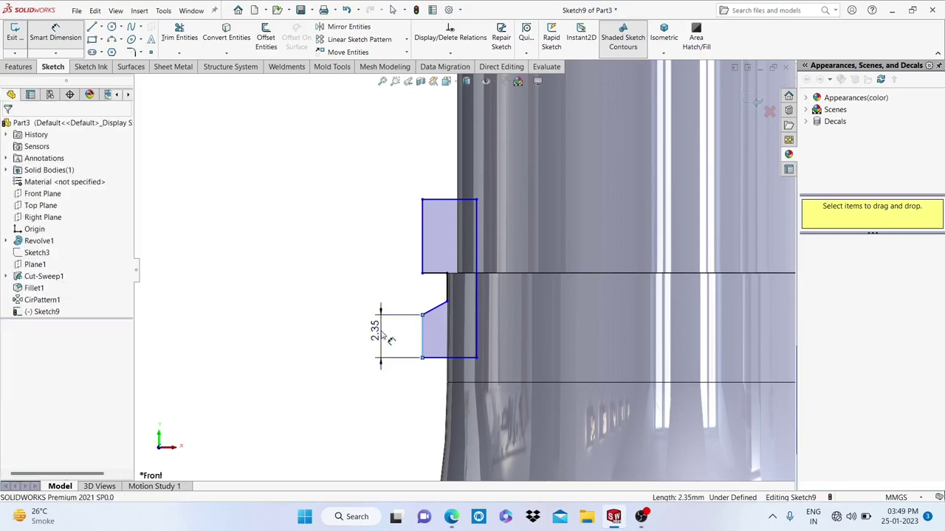
left_click(382, 334)
type("2")
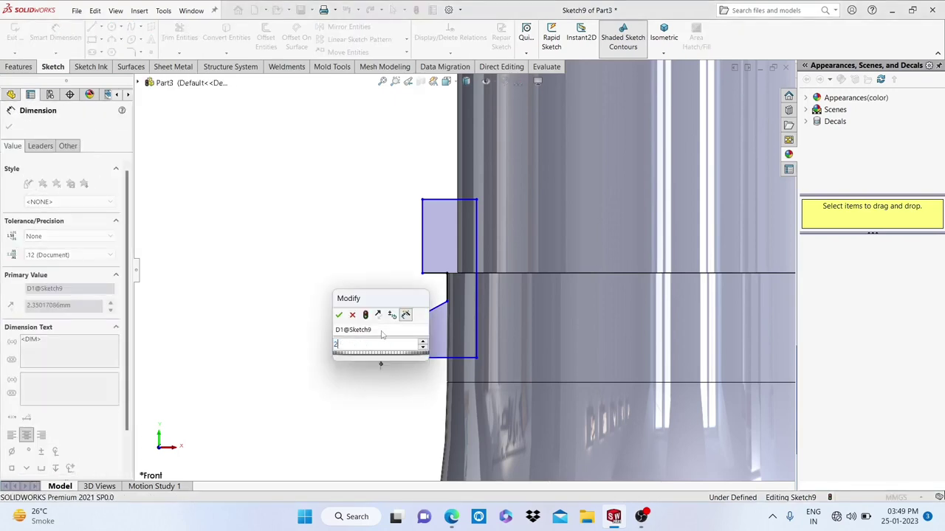
key("Escape")
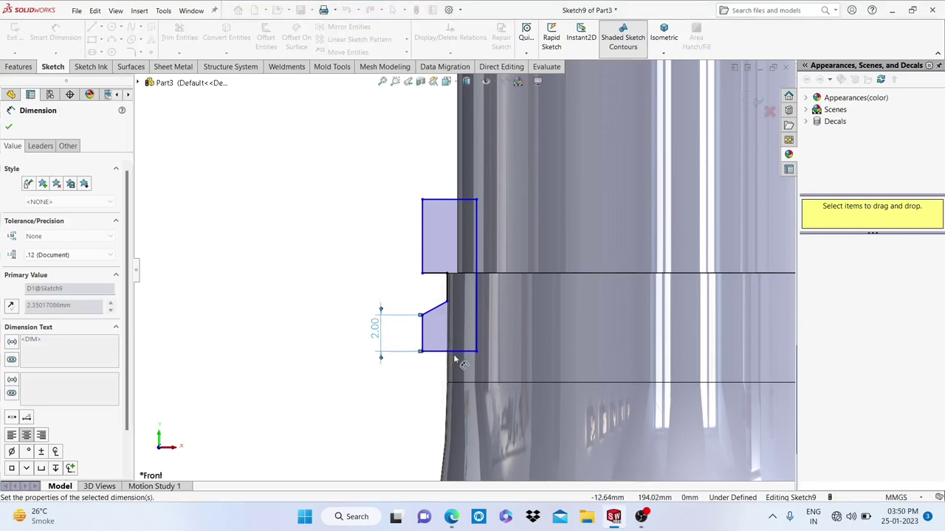
left_click(453, 367)
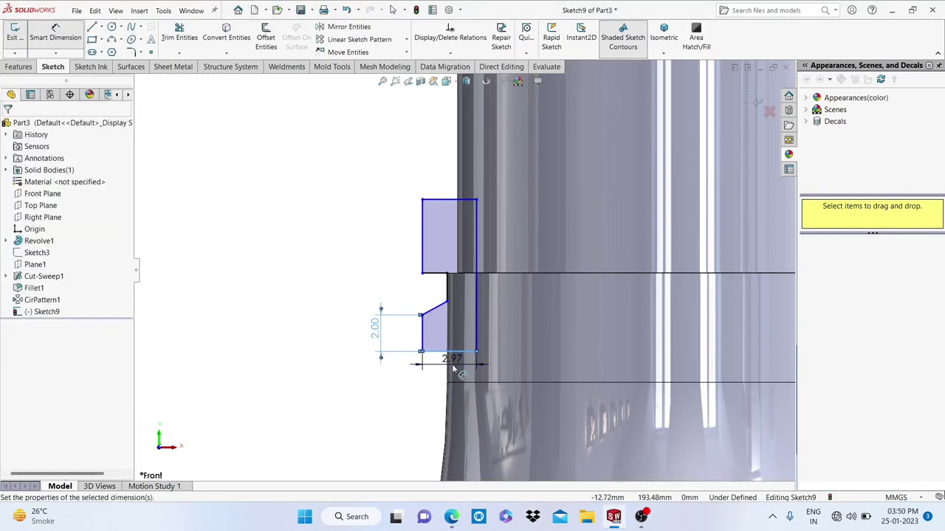
left_click(451, 364)
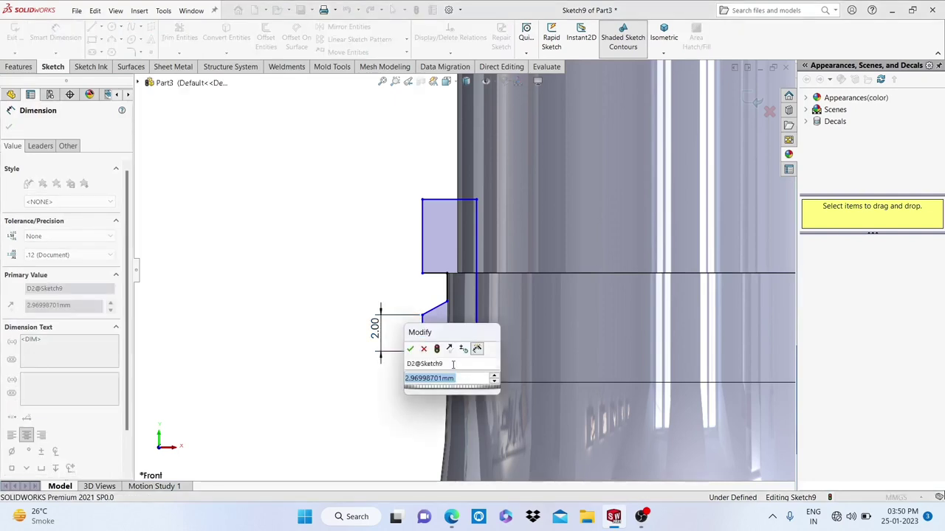
left_click(424, 350)
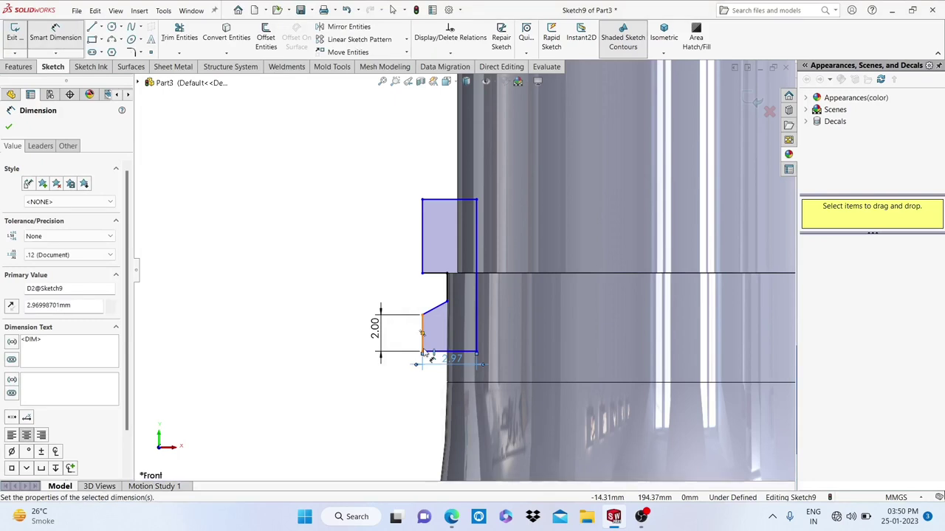
key("Escape")
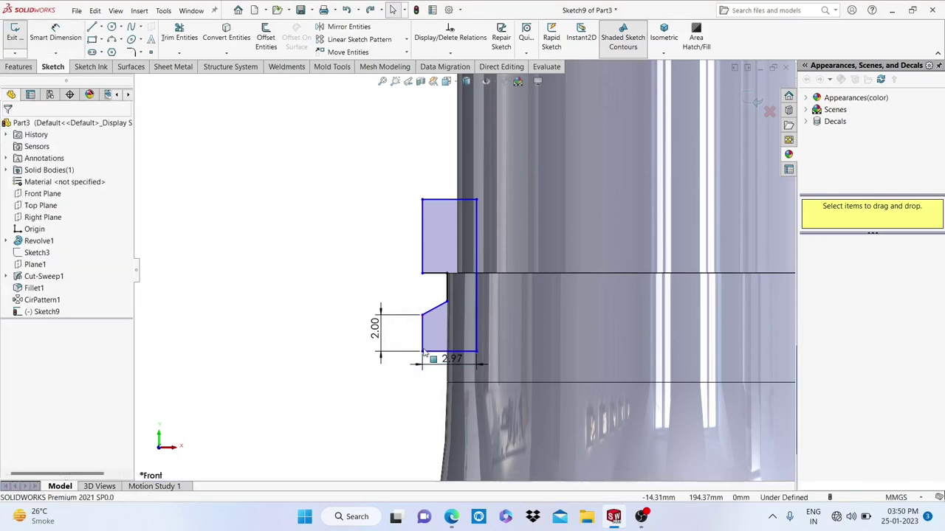
key("ctrl+z")
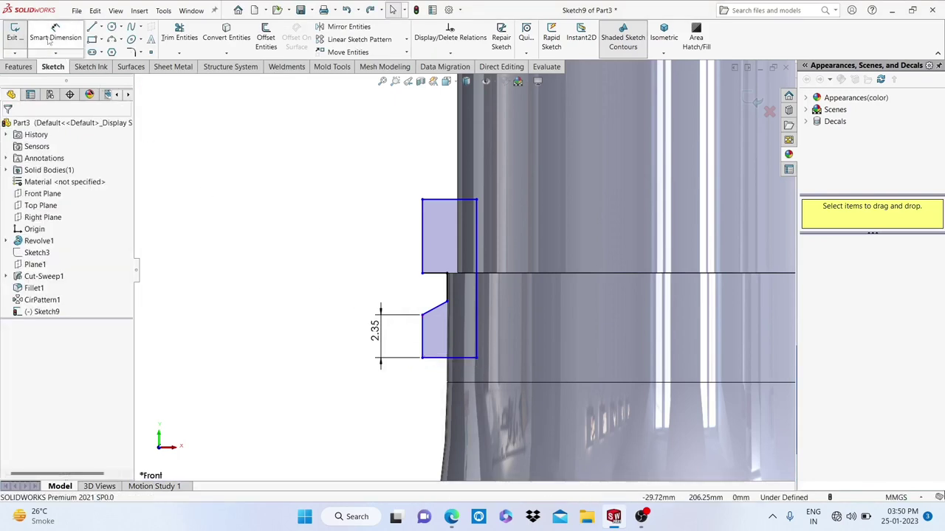
Dimension the lower shape's top-left corner to the wall line at 2.25 mm.
scroll(425, 318, "down", 3)
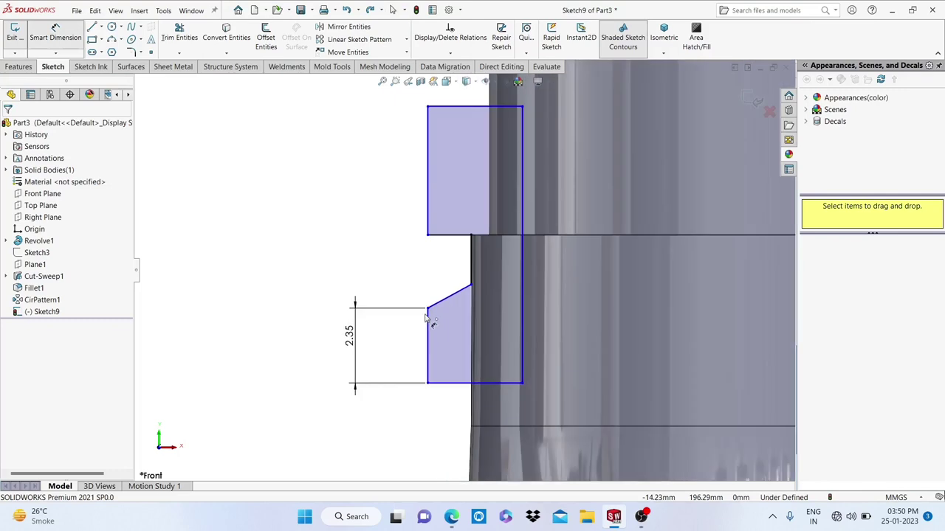
left_click(432, 354)
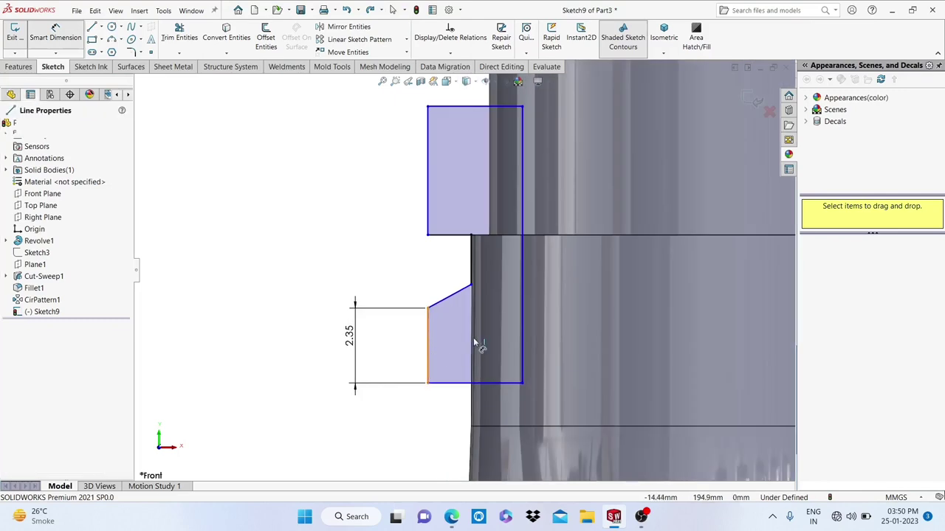
left_click(472, 267)
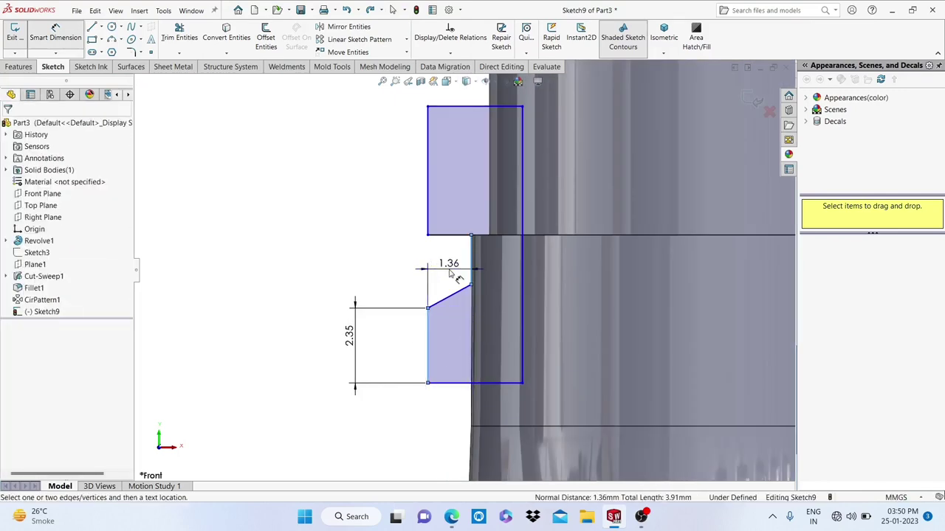
left_click(449, 273)
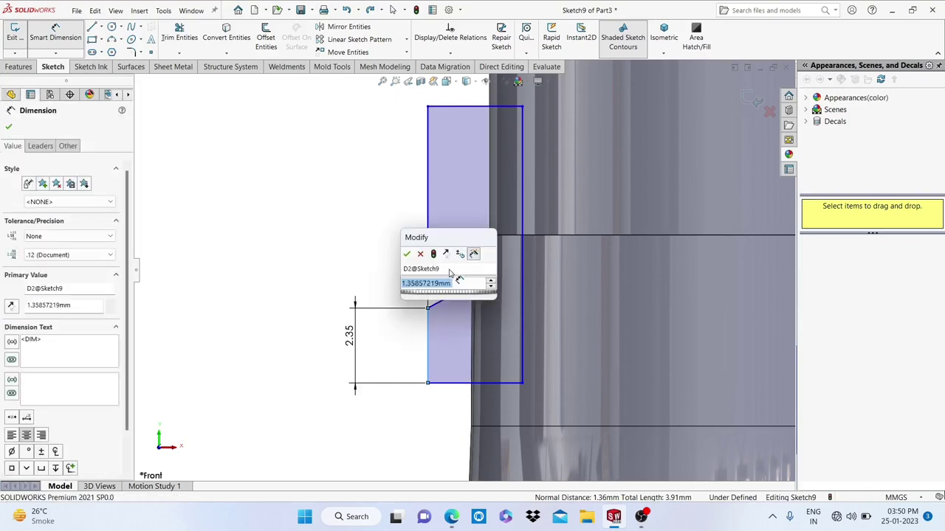
type("2")
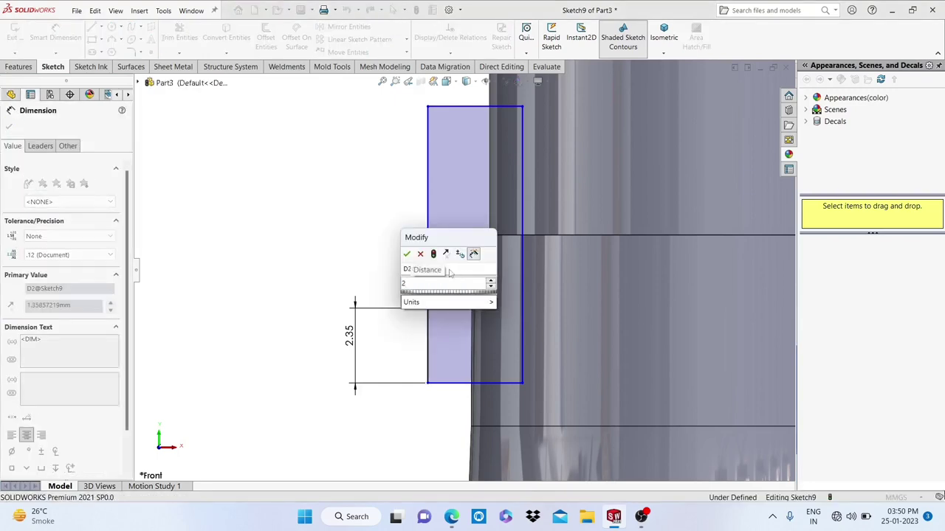
type(".25")
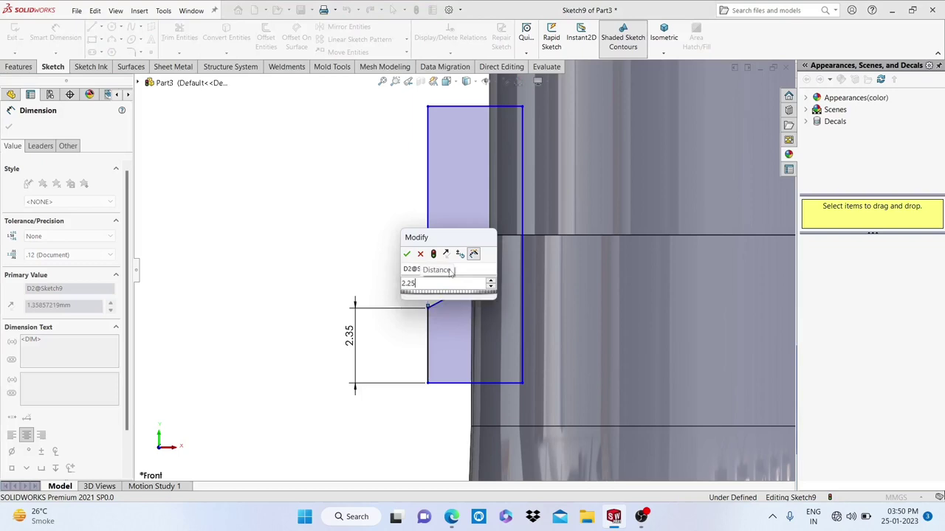
key("Escape")
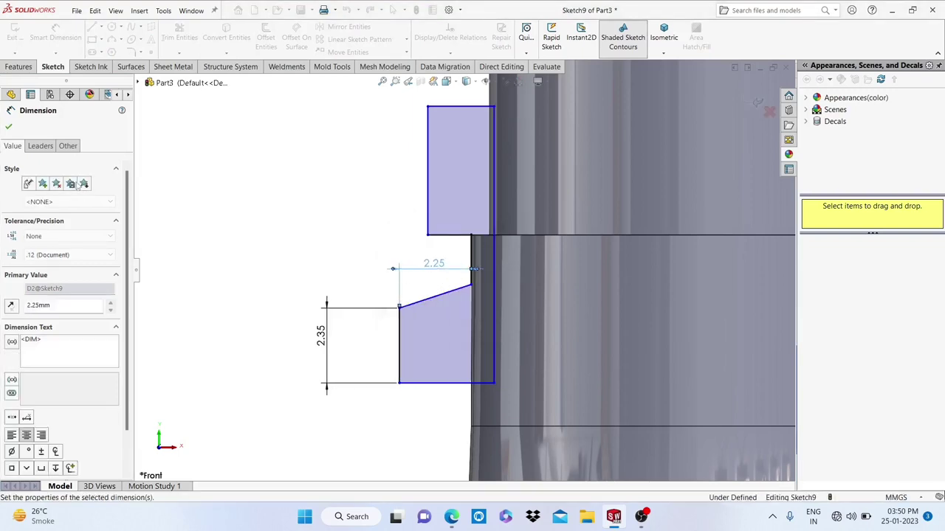
left_click(206, 214)
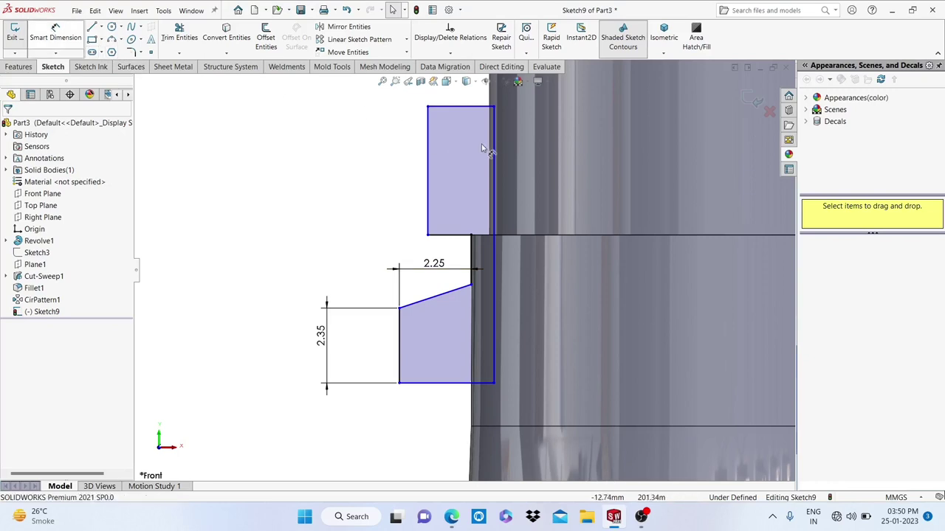
Dimension the upper rectangle's top edge, trying 1.75 mm before undoing back to 2.08 mm.
left_click(396, 109)
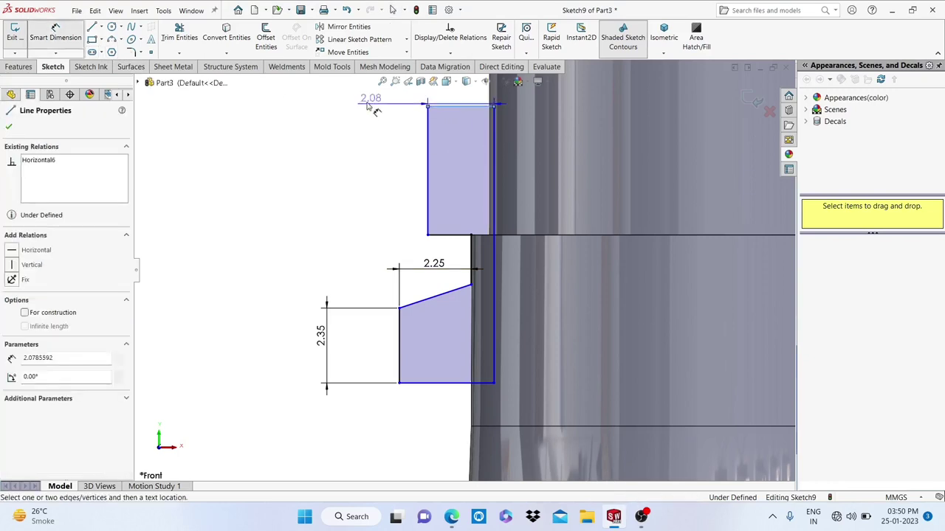
left_click(367, 104)
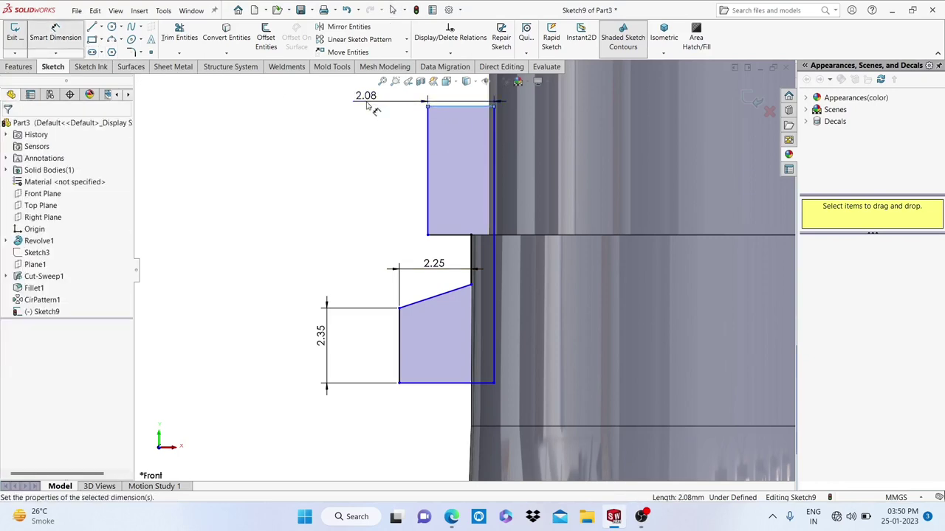
type("1.75")
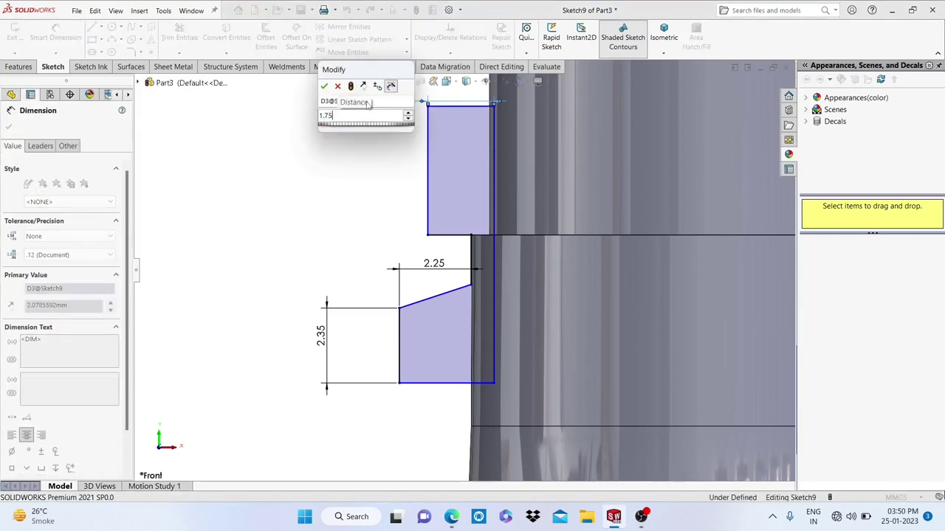
key("Escape")
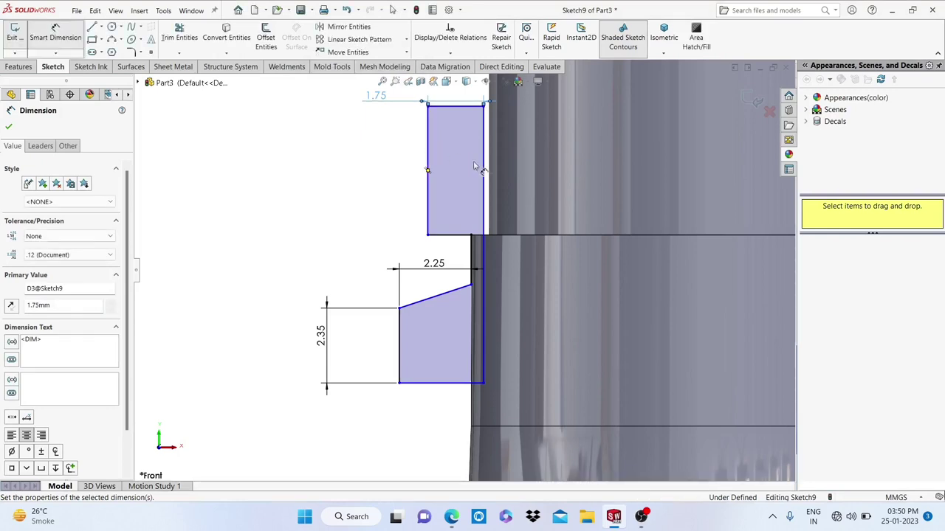
scroll(476, 167, "down", 2)
scroll(400, 170, "up", 2)
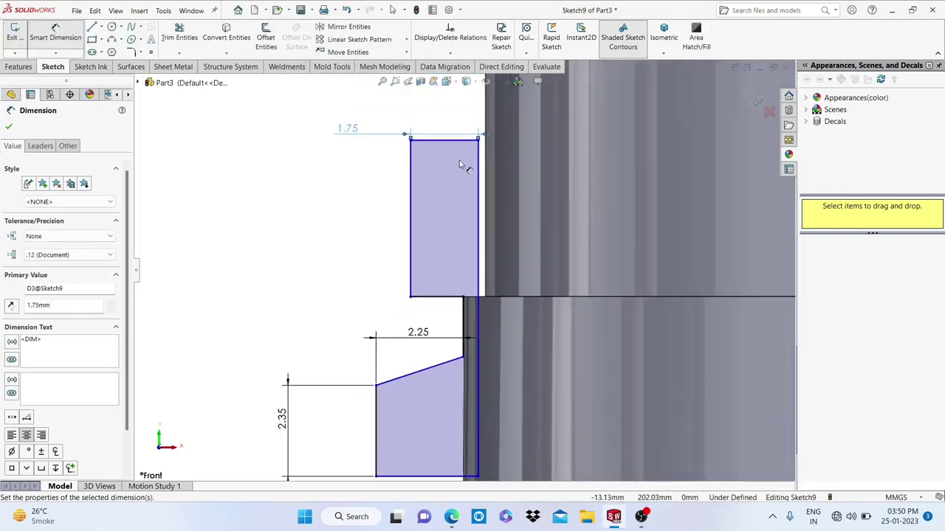
key("Escape")
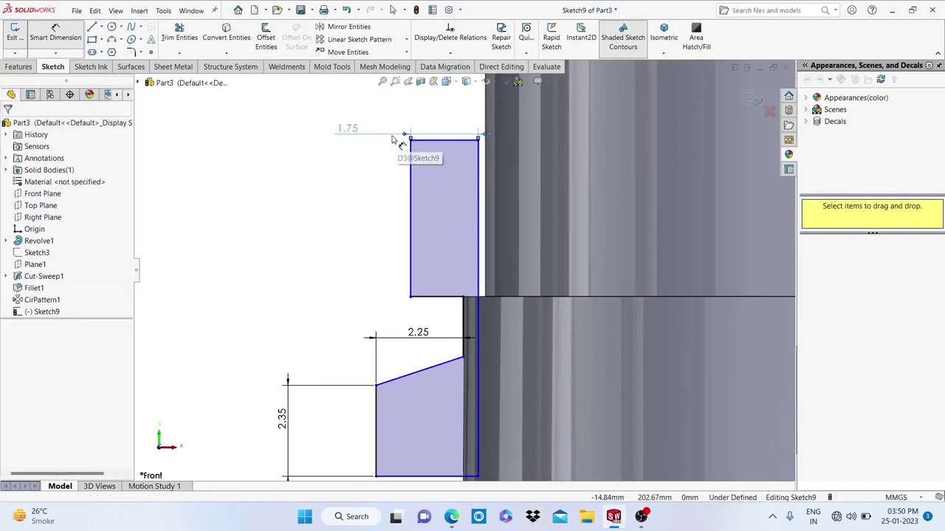
key("ctrl+z")
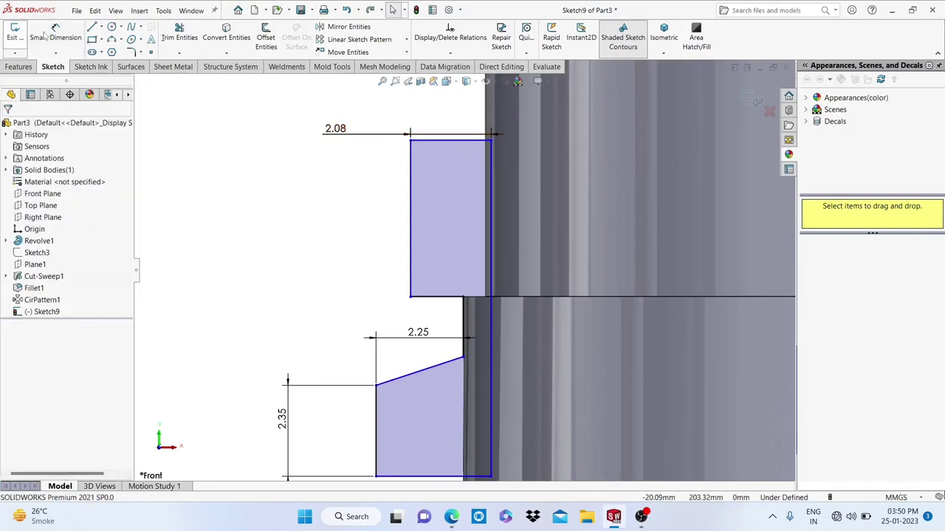
Preview a dimension on the vertical line beside the upper rectangle, then cancel it.
left_click(46, 34)
scroll(491, 173, "down", 4)
scroll(472, 159, "down", 1)
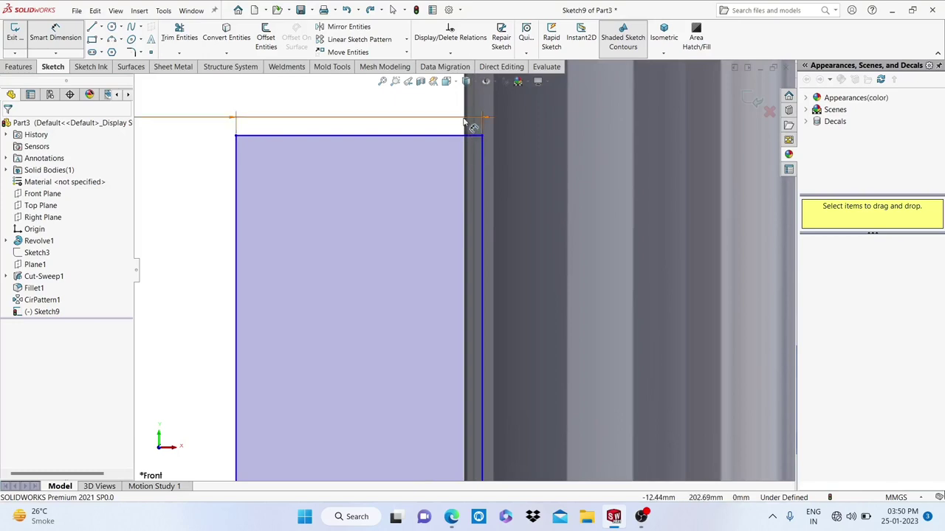
scroll(465, 127, "up", 1)
scroll(465, 127, "up", 2)
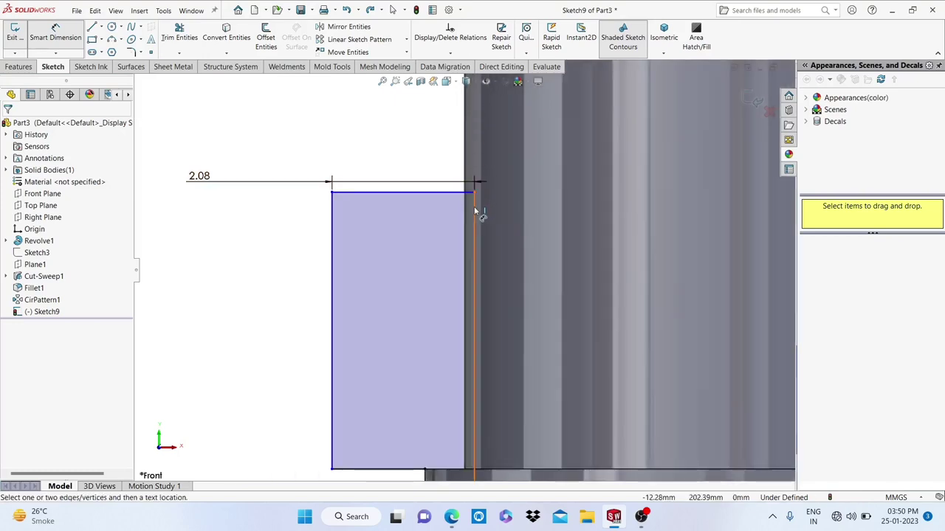
left_click(415, 127)
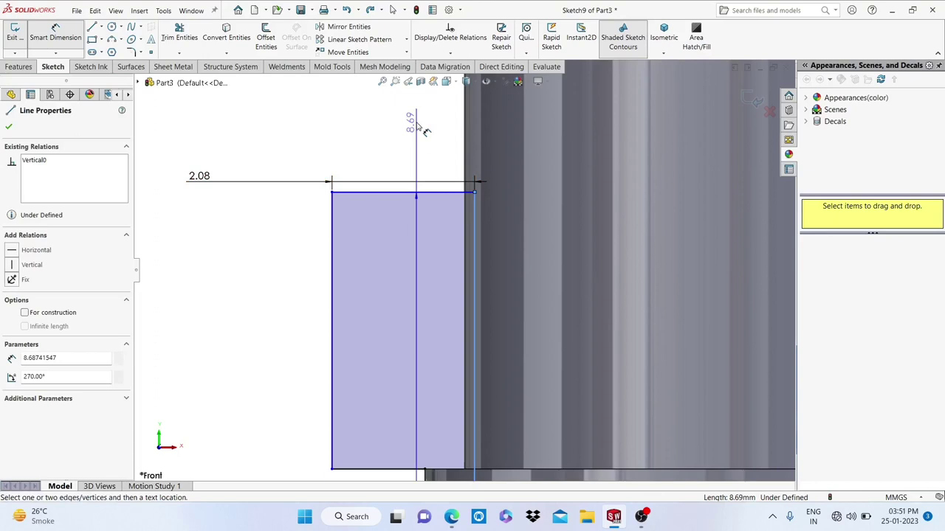
key("Escape")
scroll(511, 228, "up", 4)
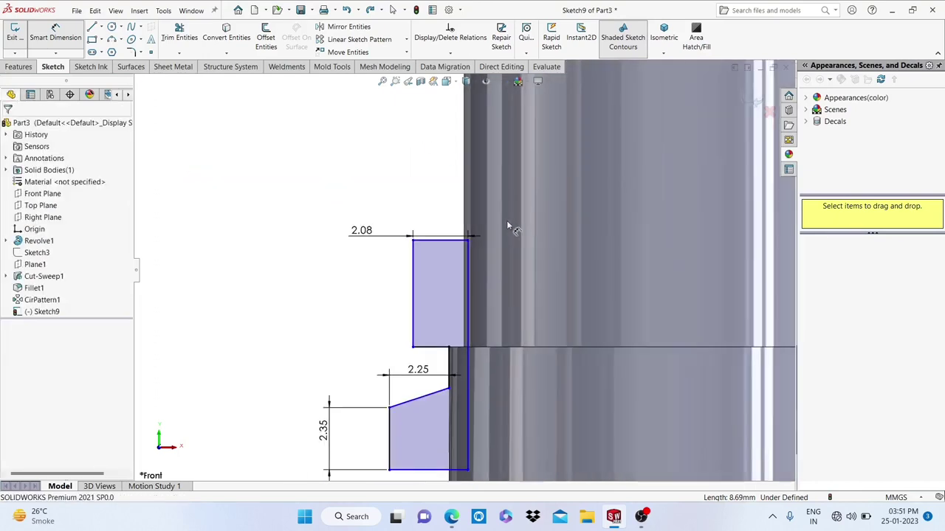
scroll(507, 227, "down", 2)
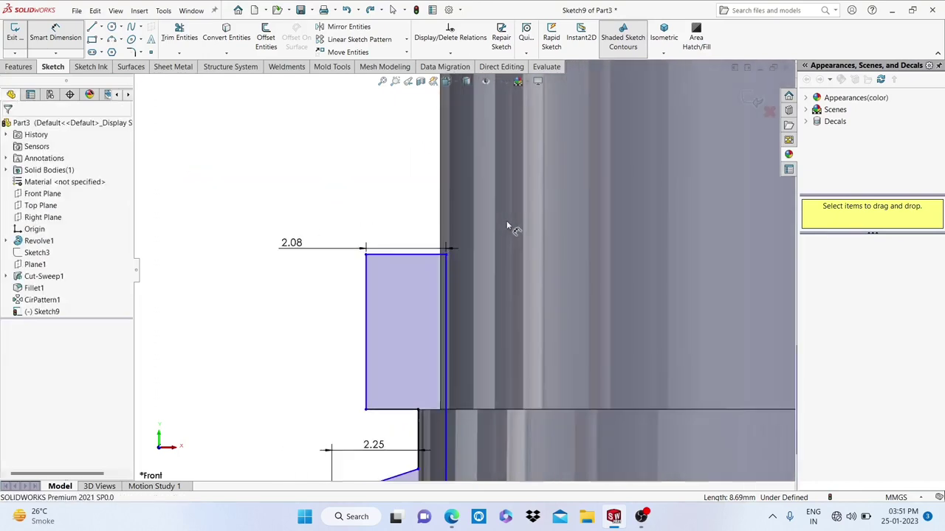
left_click(441, 181)
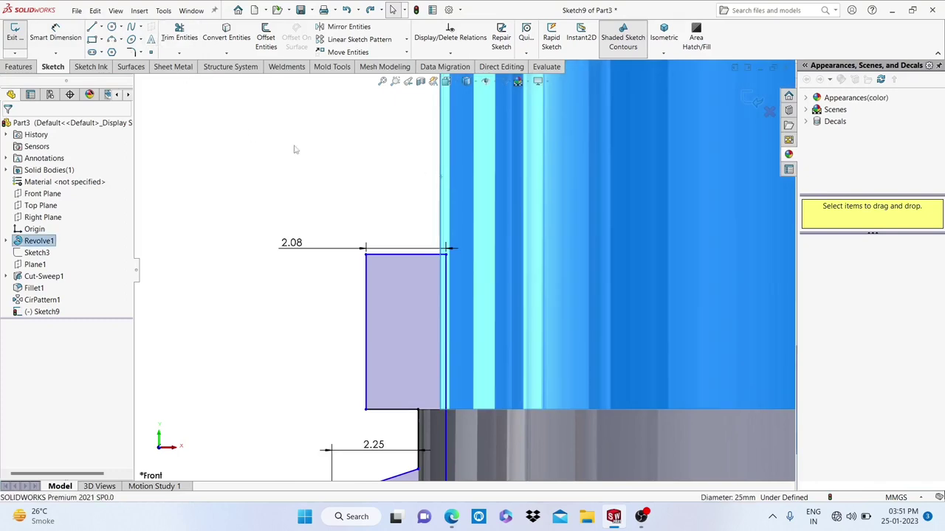
left_click(397, 163)
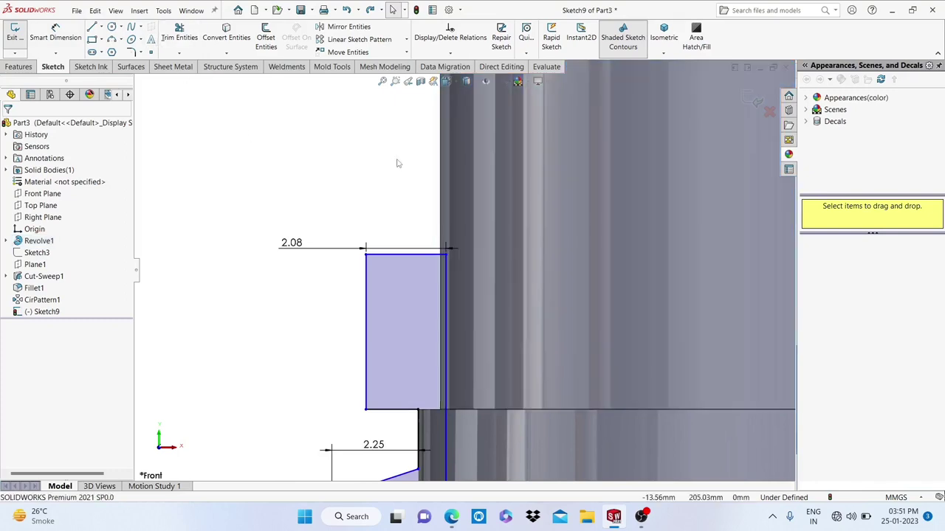
left_click(442, 166)
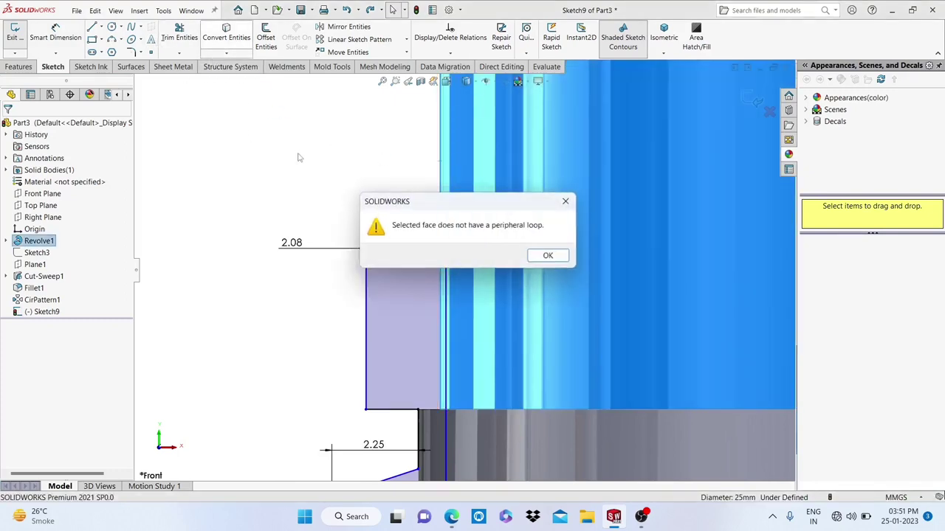
left_click(547, 256)
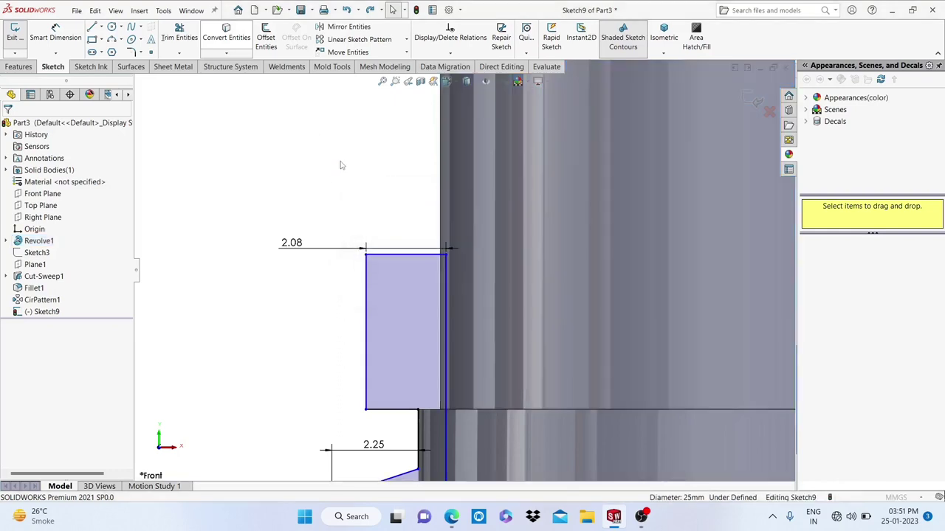
left_click(443, 185)
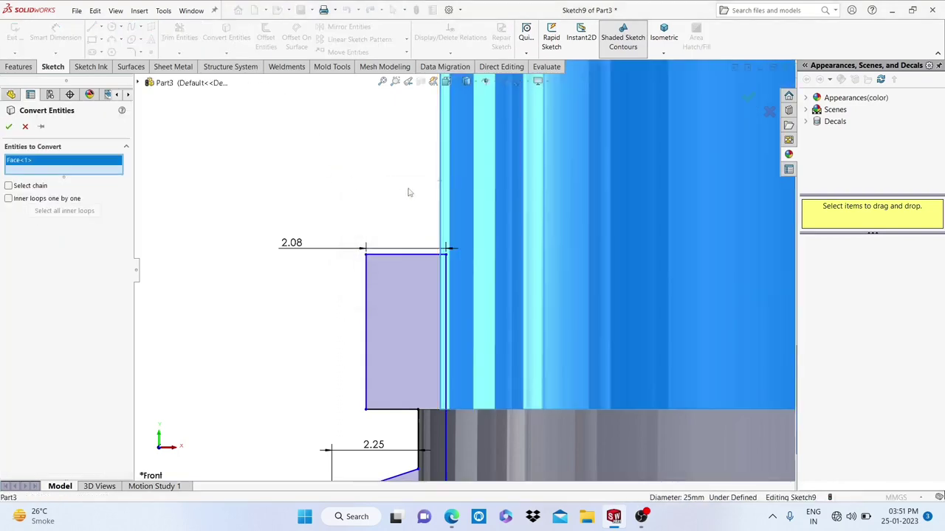
left_click(24, 127)
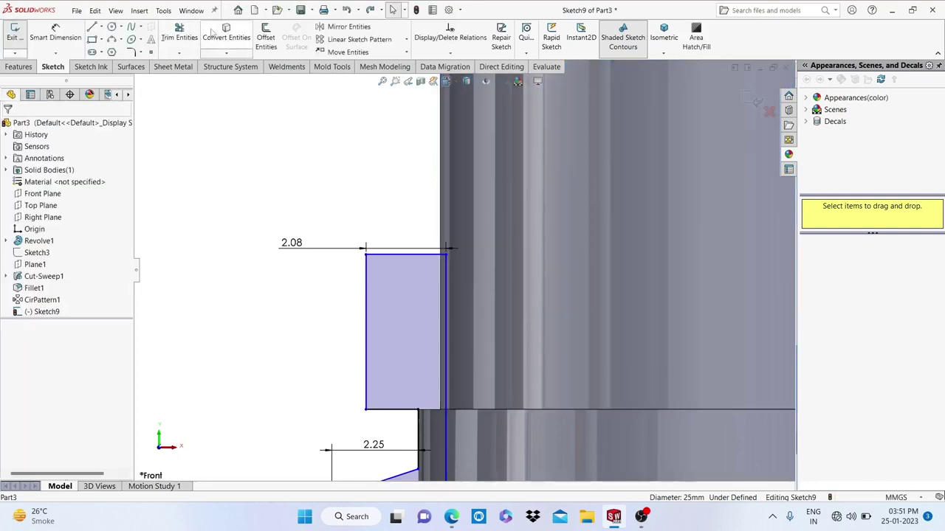
key("Return")
scroll(464, 235, "down", 2)
scroll(414, 220, "down", 2)
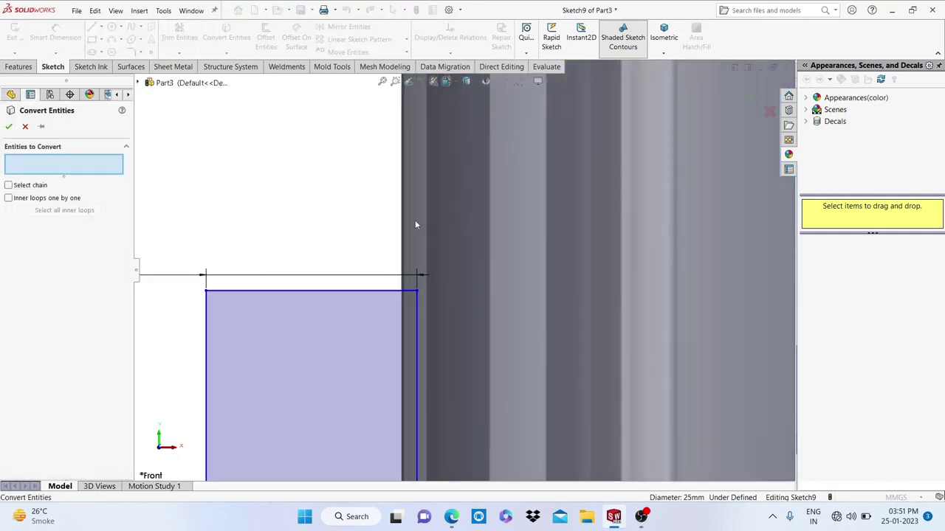
left_click(403, 222)
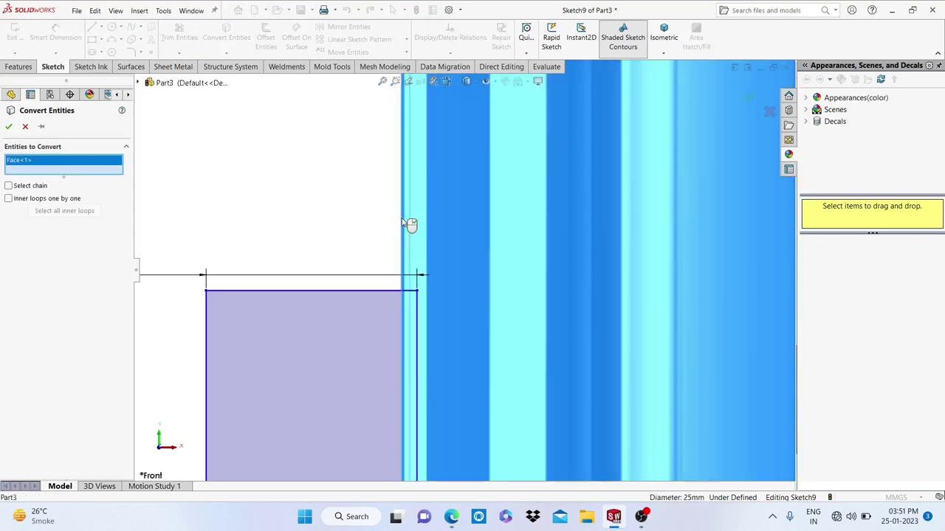
right_click(27, 172)
left_click(59, 177)
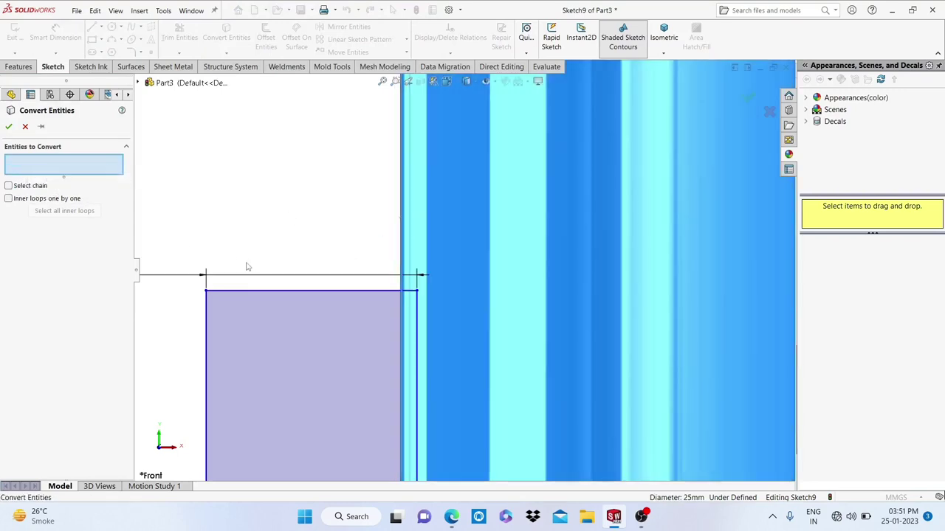
scroll(464, 269, "up", 3)
scroll(463, 272, "up", 4)
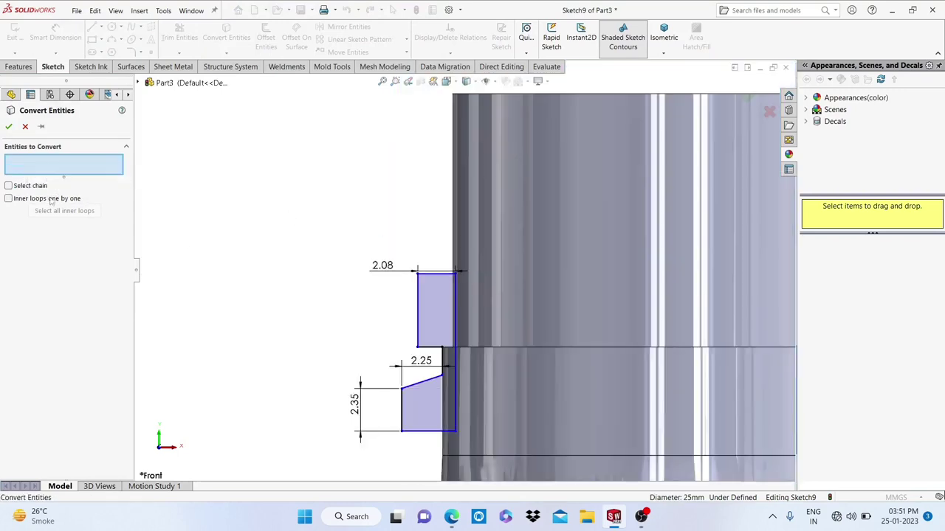
left_click(25, 127)
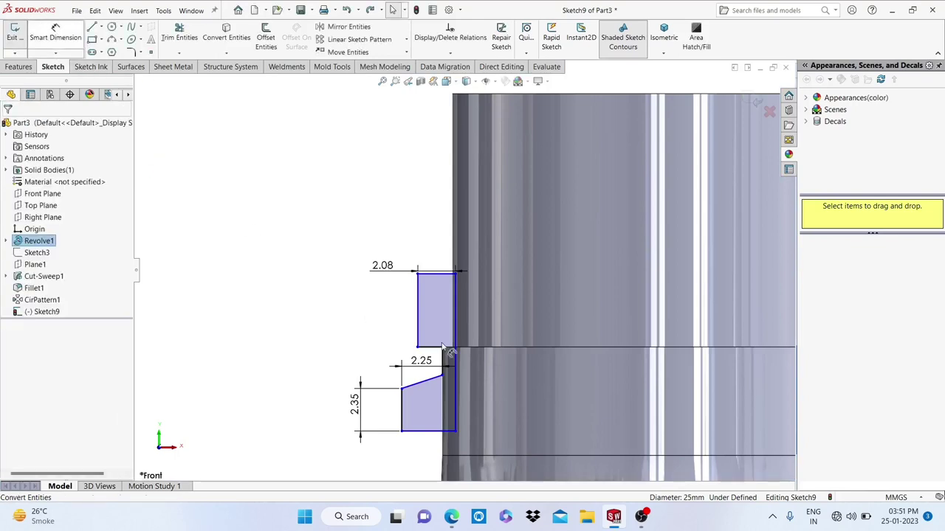
Dimension the gap from the neck-edge line to the upper rectangle at 0.75 mm, correcting a mistyped 75.
scroll(443, 347, "down", 3)
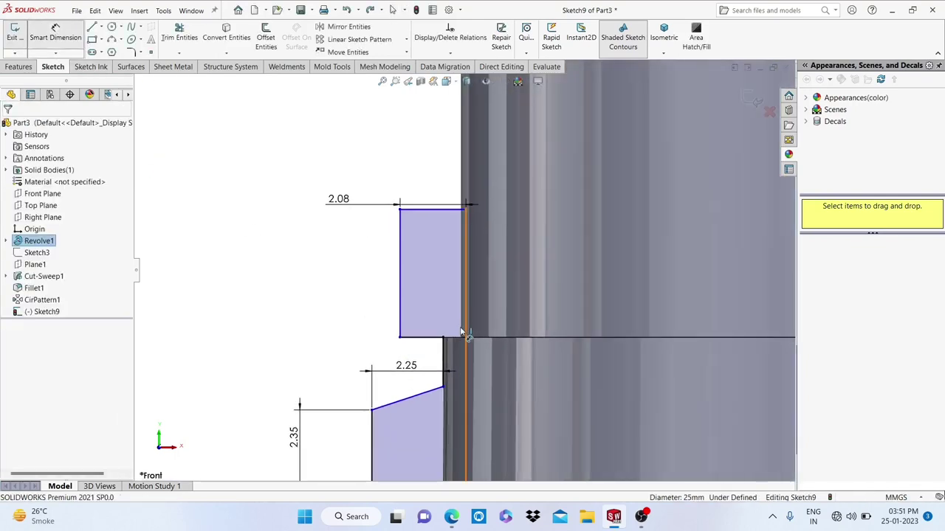
left_click(464, 332)
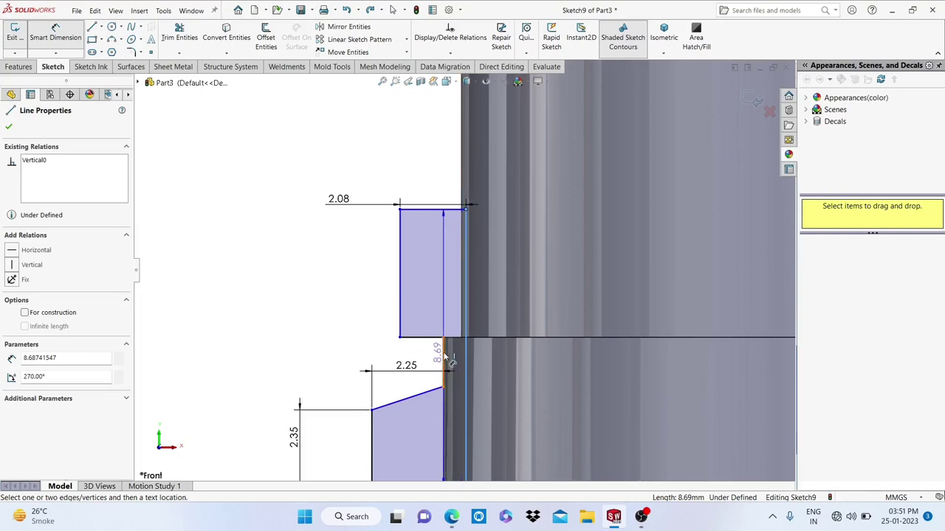
left_click(463, 191)
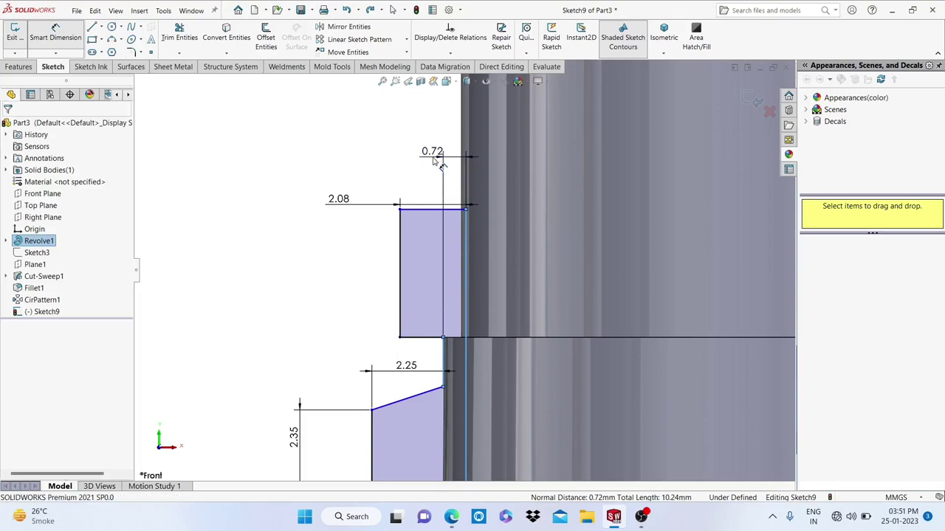
left_click(434, 159)
type("75")
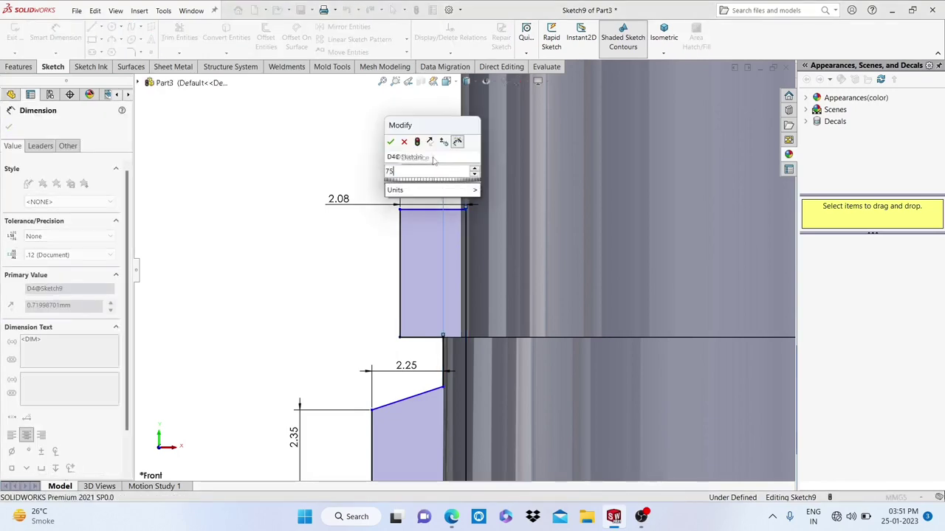
key("Escape")
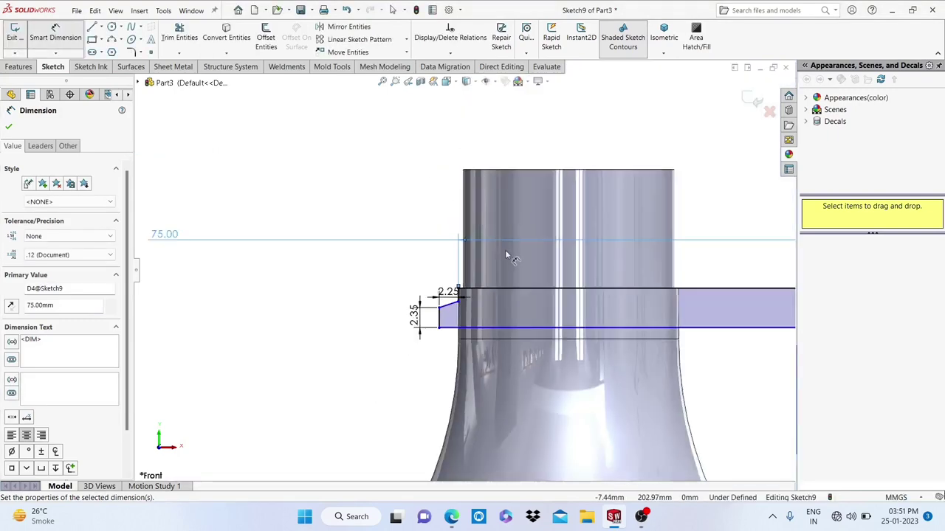
scroll(463, 271, "up", 3)
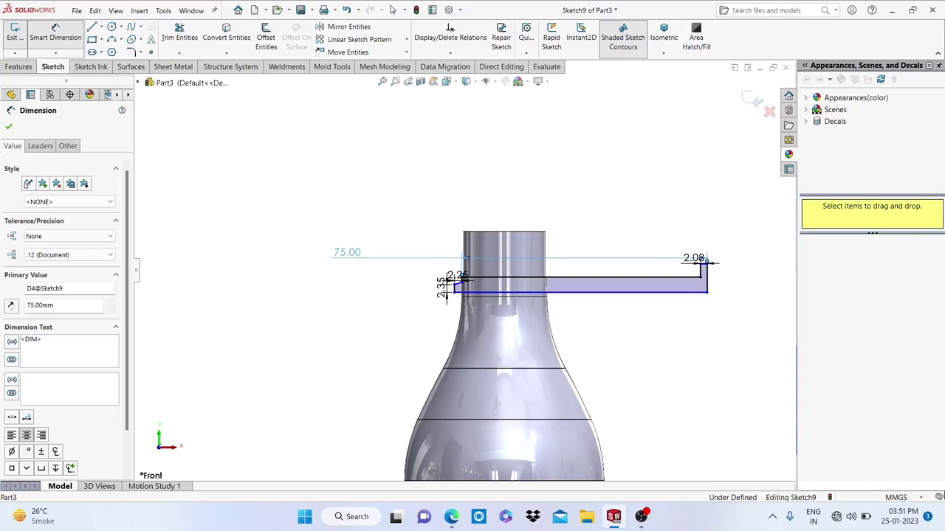
double_click(347, 252)
type(".75")
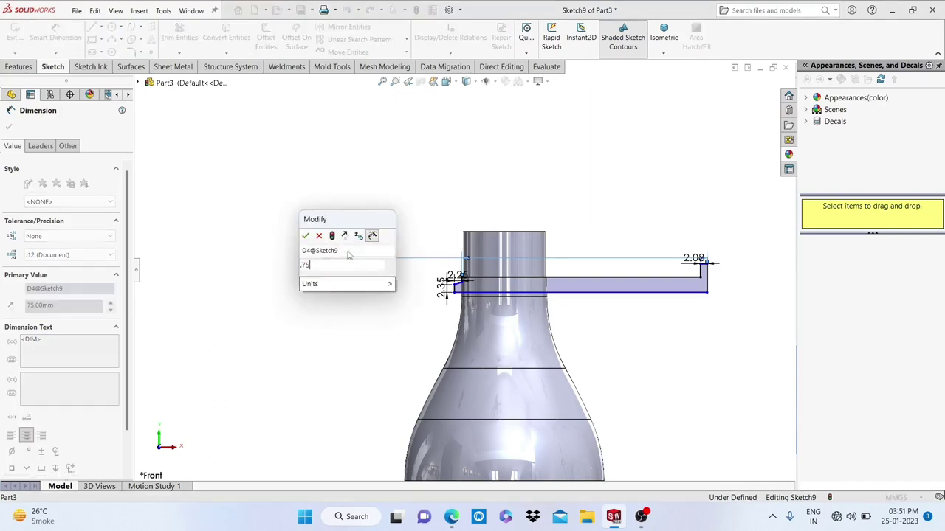
key("Escape")
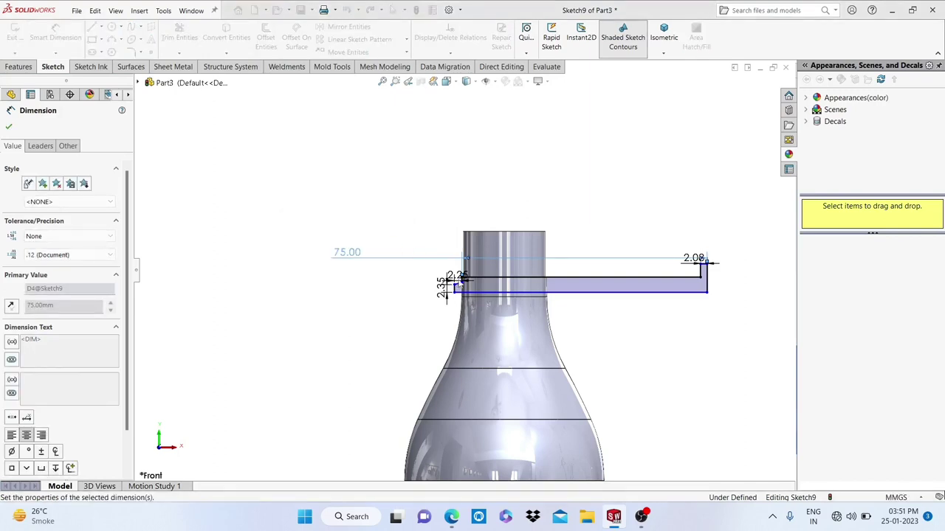
scroll(432, 254, "down", 3)
scroll(432, 253, "down", 4)
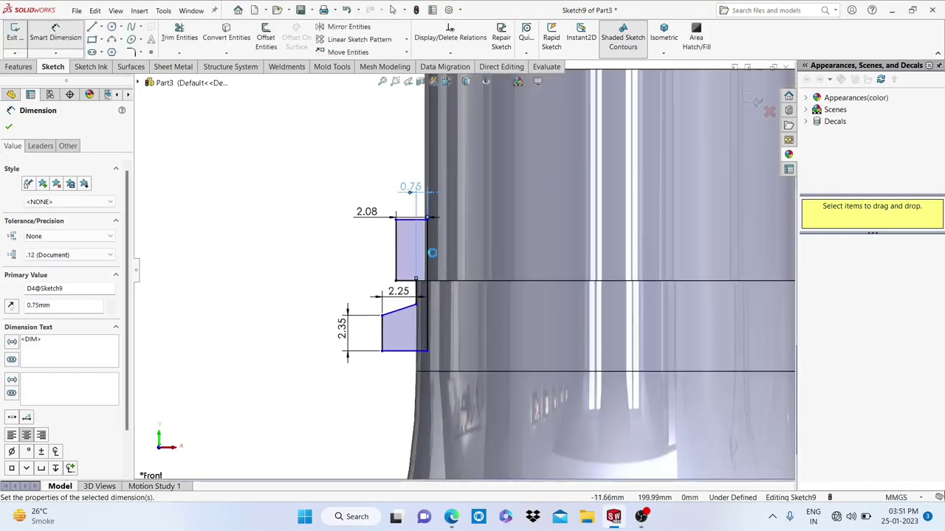
scroll(426, 226, "down", 3)
scroll(426, 226, "down", 3)
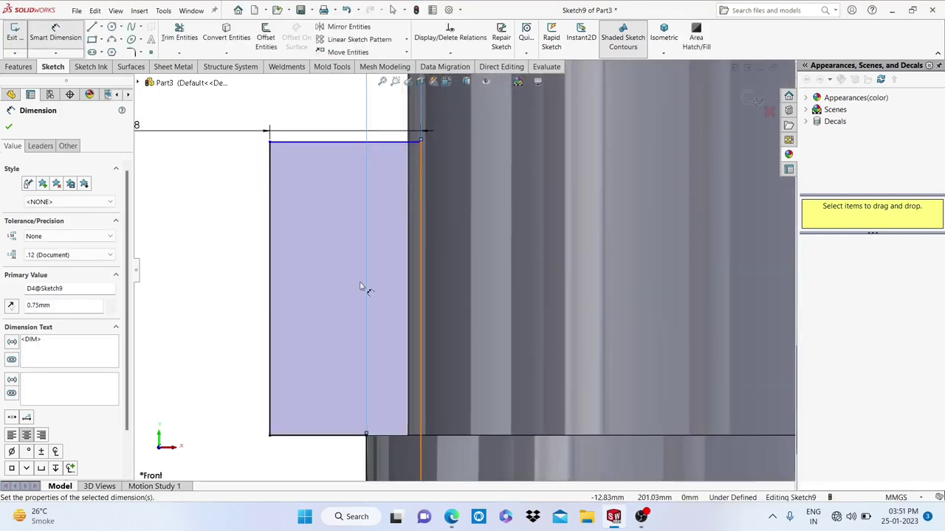
scroll(360, 286, "up", 3)
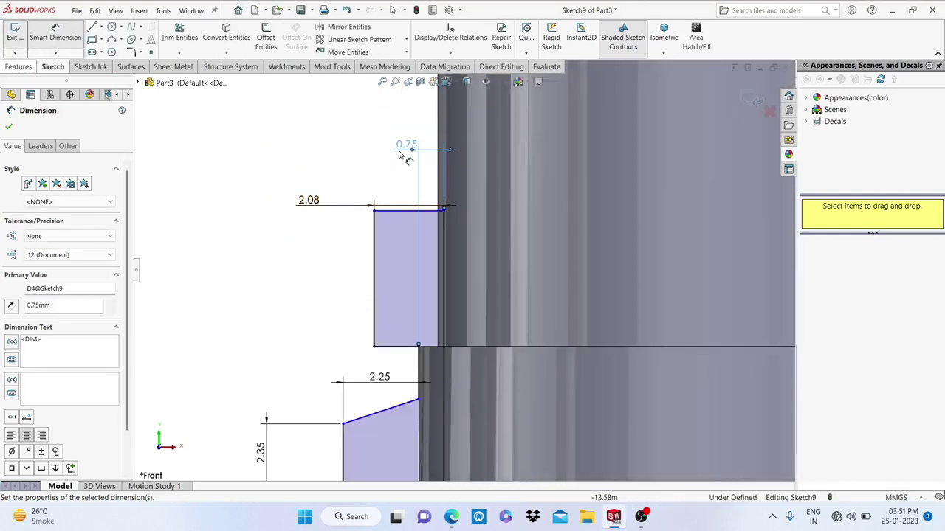
key("Escape")
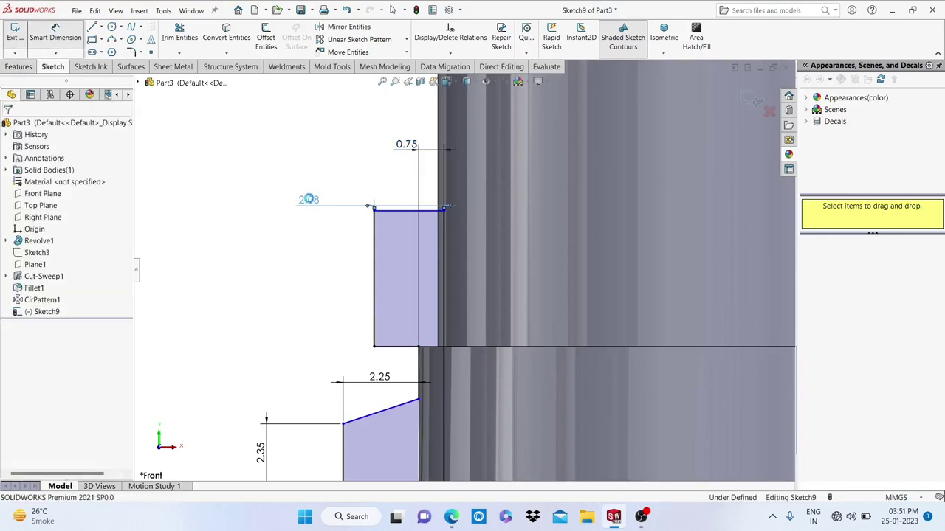
Change the upper rectangle's 2.08 width dimension to 1.75 mm.
double_click(308, 199)
type("1")
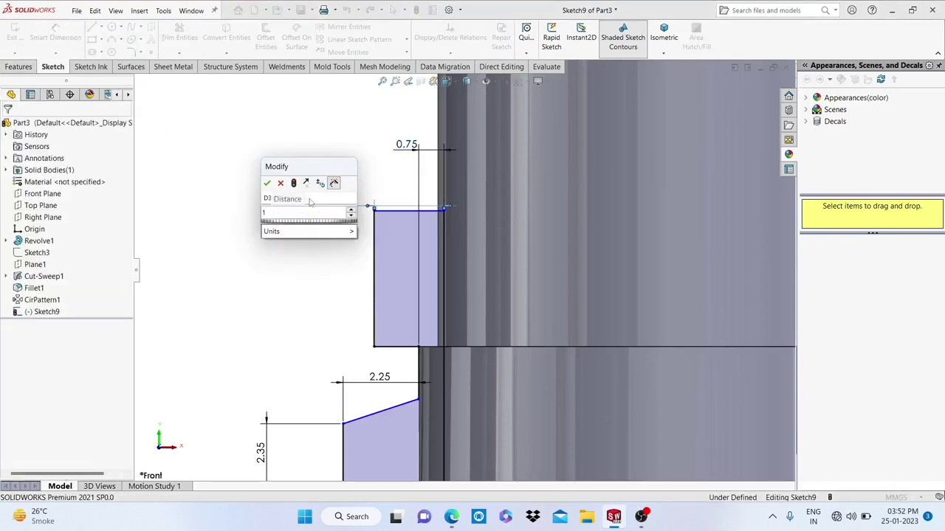
key("BackSpace")
key("BackSpace")
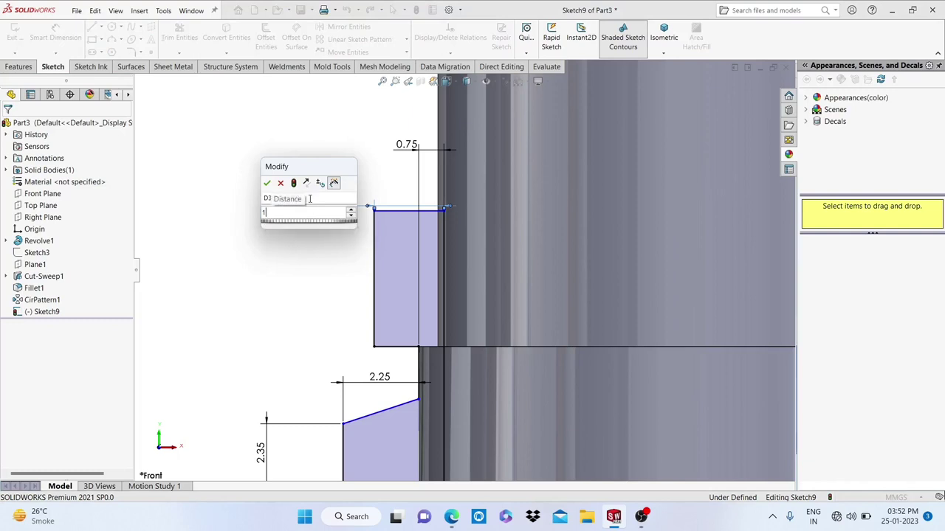
type(".75")
key("Return")
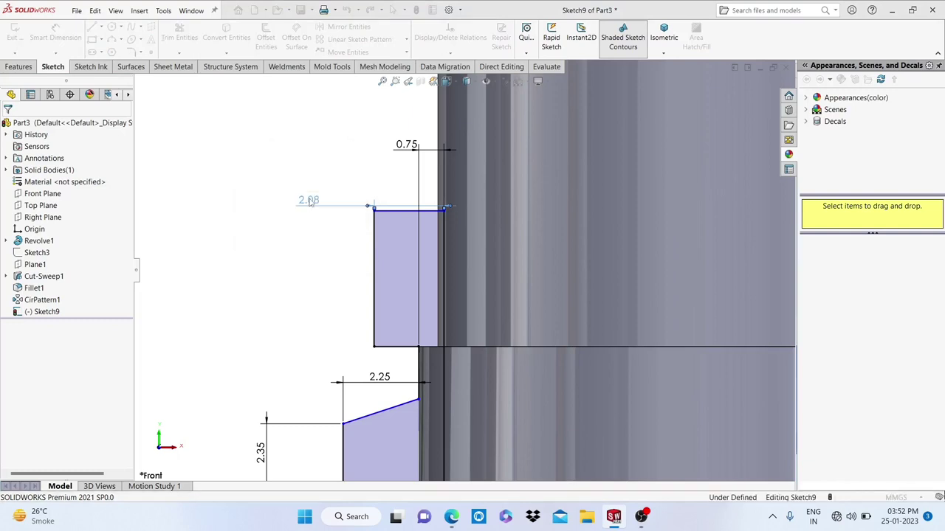
left_click(310, 201)
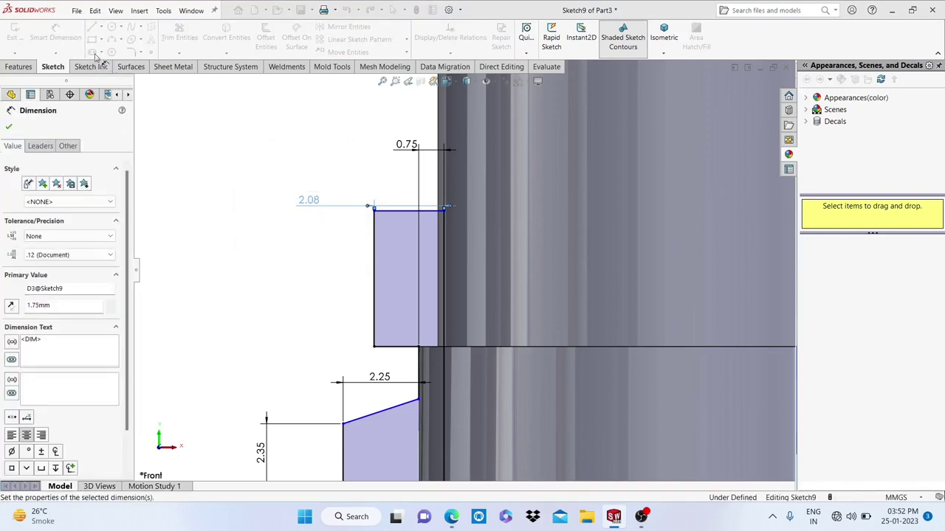
left_click(10, 129)
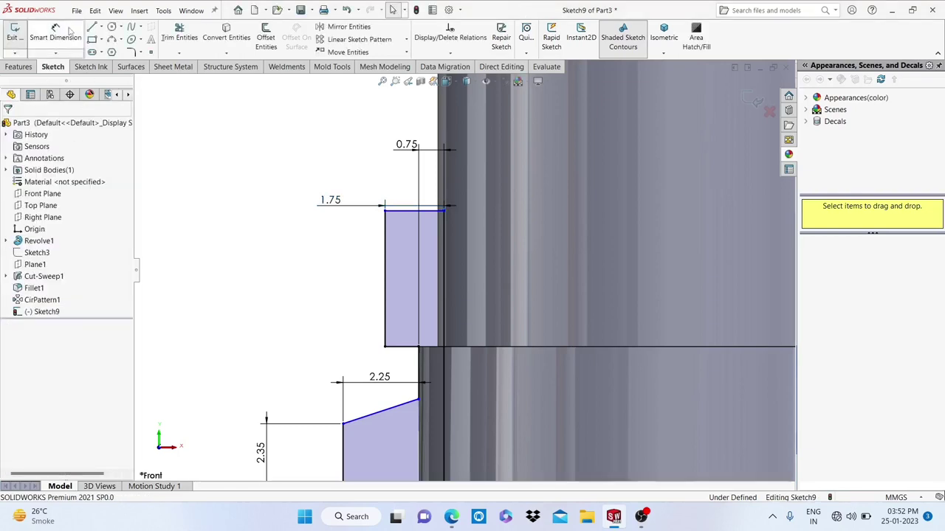
Dimension the rectangle's left edge at 1.75 mm, making it a 1.75 square.
left_click(384, 266)
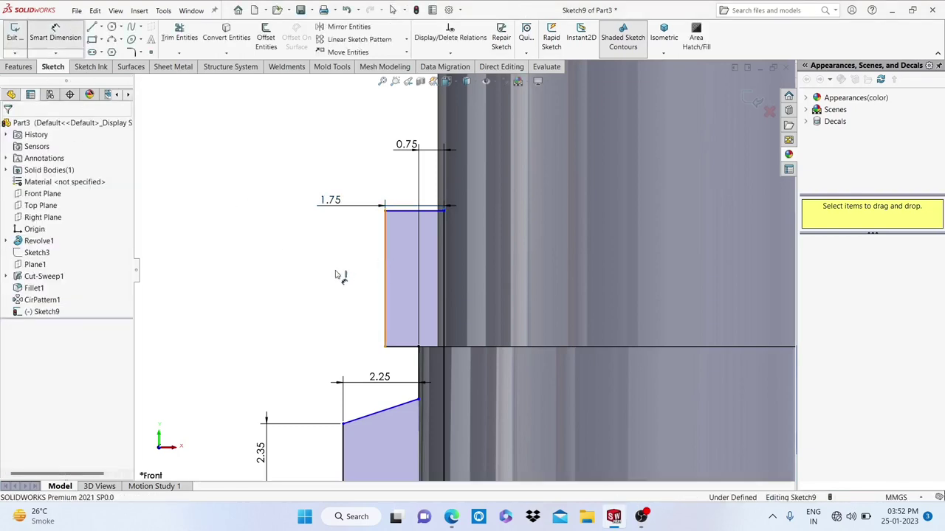
left_click(336, 271)
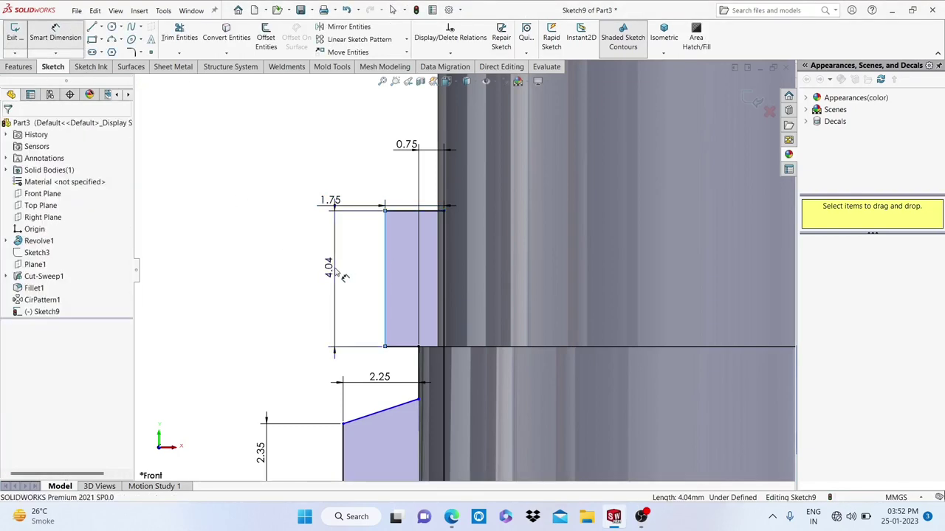
type("1.")
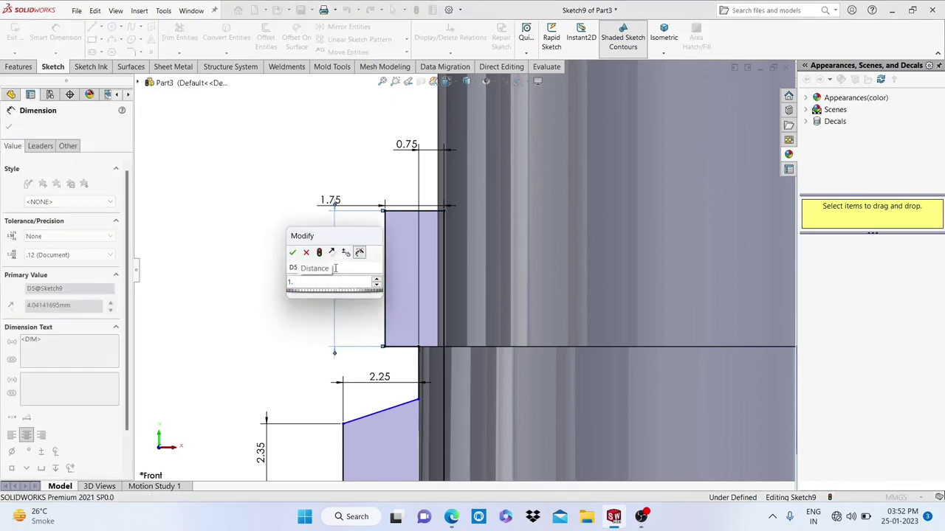
type("75")
key("Escape")
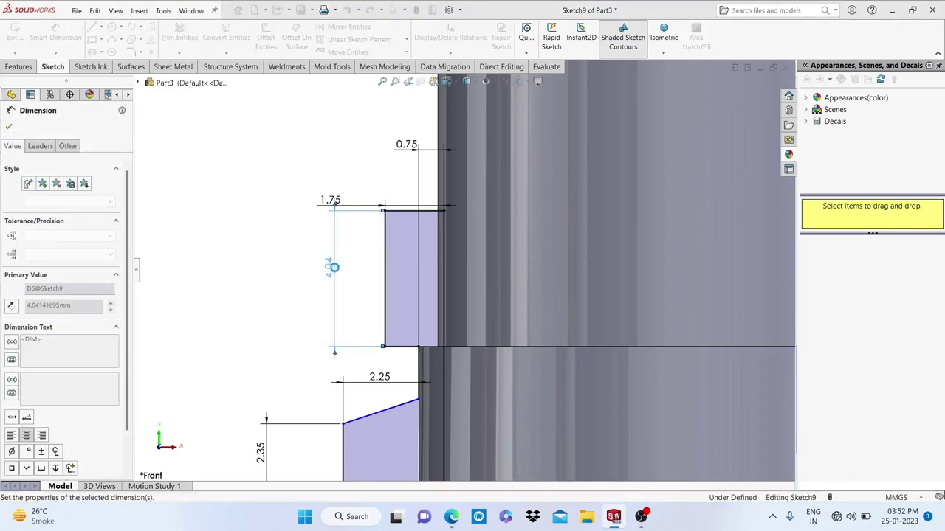
key("Return")
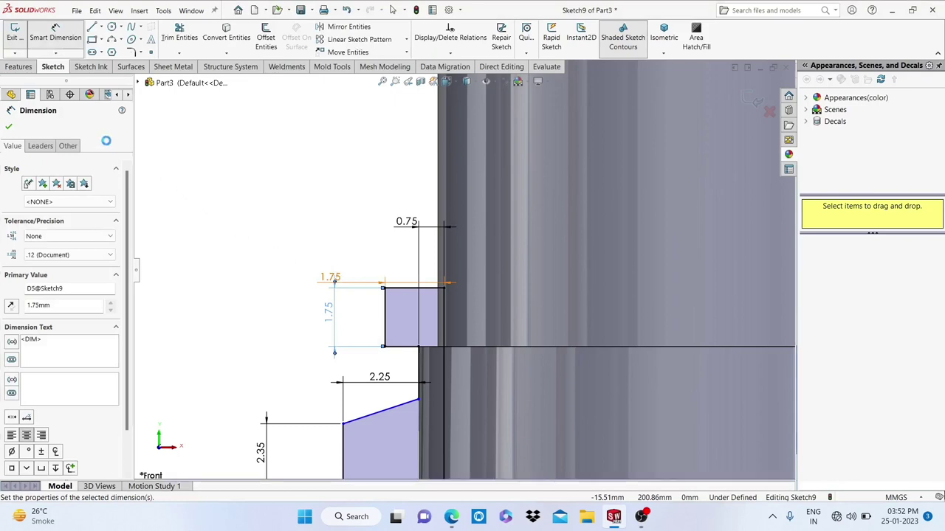
key("Escape")
scroll(461, 372, "up", 2)
scroll(461, 372, "up", 2)
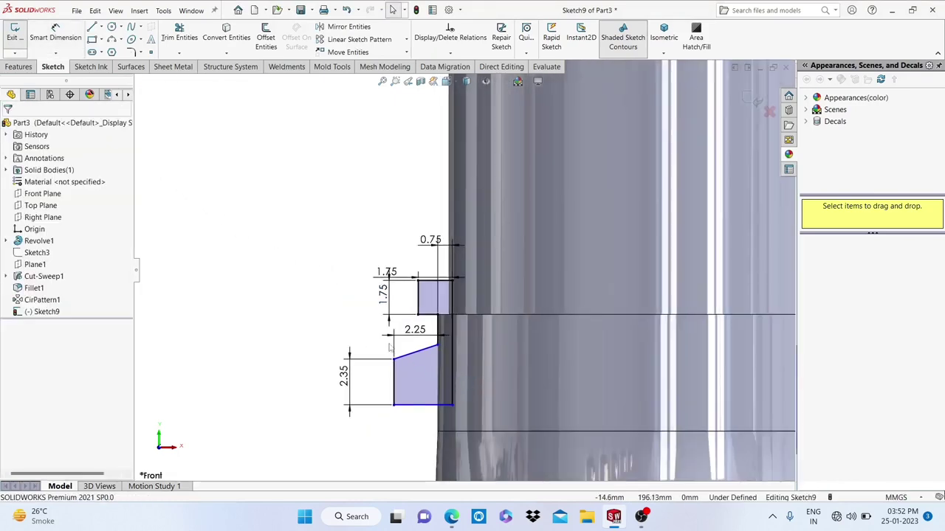
Add a 30° angle between the lower profile's bottom line and its slanted edge.
key("Escape")
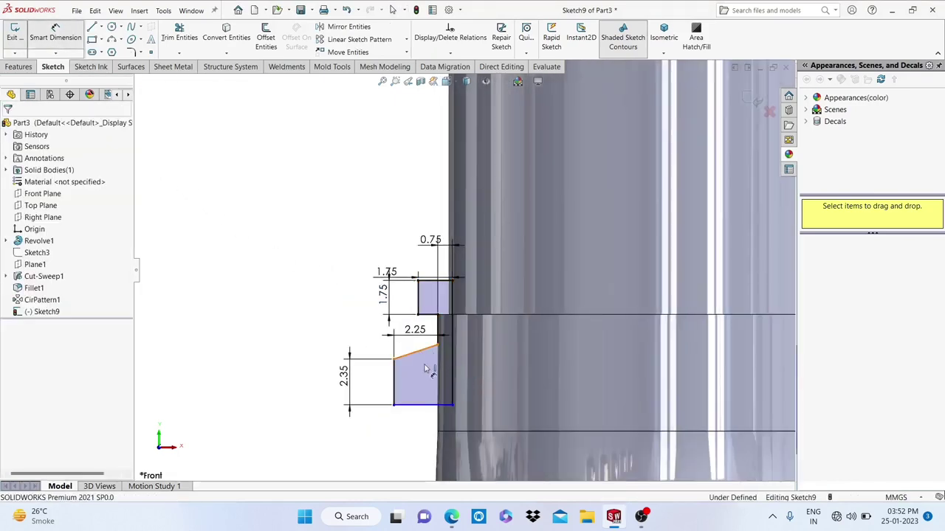
left_click(426, 403)
left_click(424, 350)
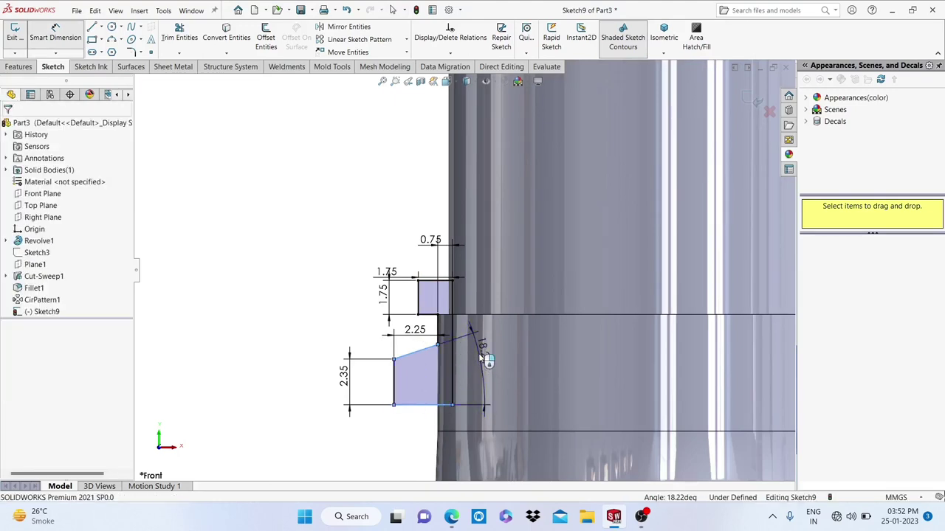
left_click(480, 358)
type("30")
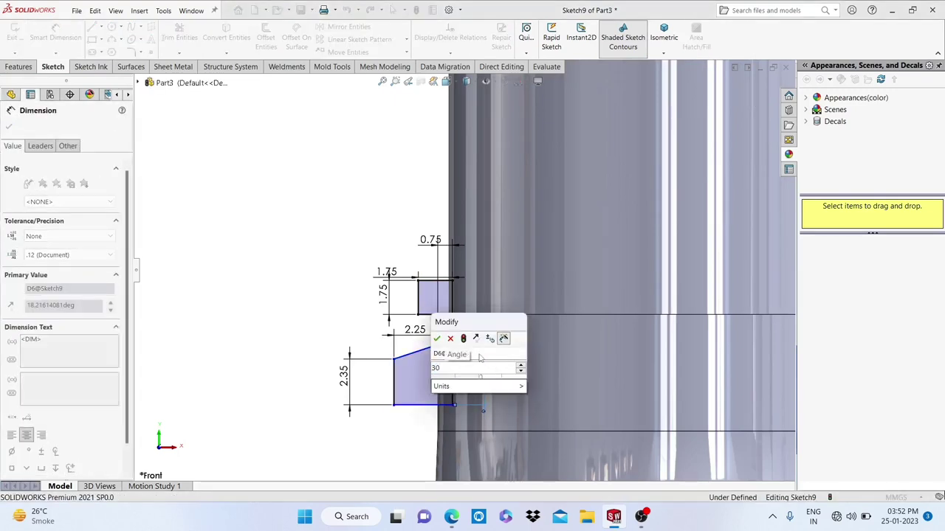
key("Return")
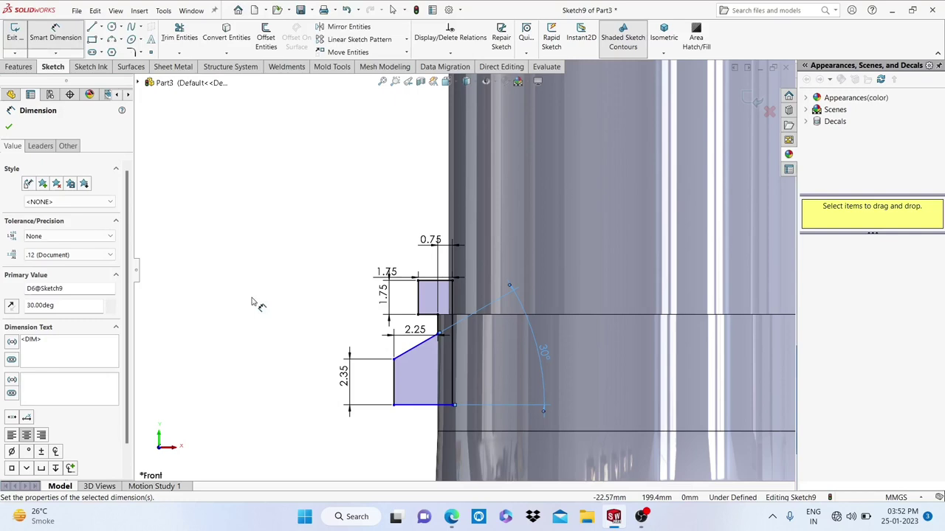
key("z")
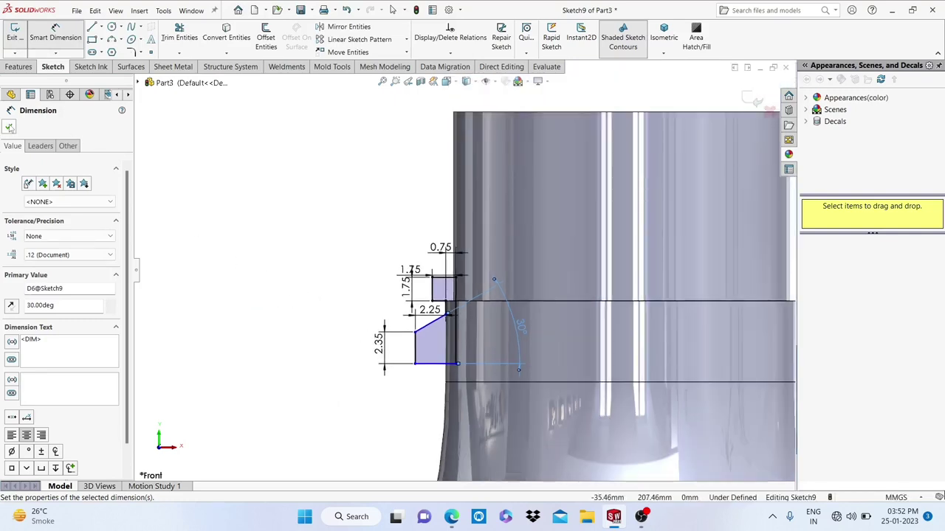
left_click(9, 127)
Dimension the vertical line's length at 7.75 mm, fully defining Sketch9.
scroll(473, 339, "down", 3)
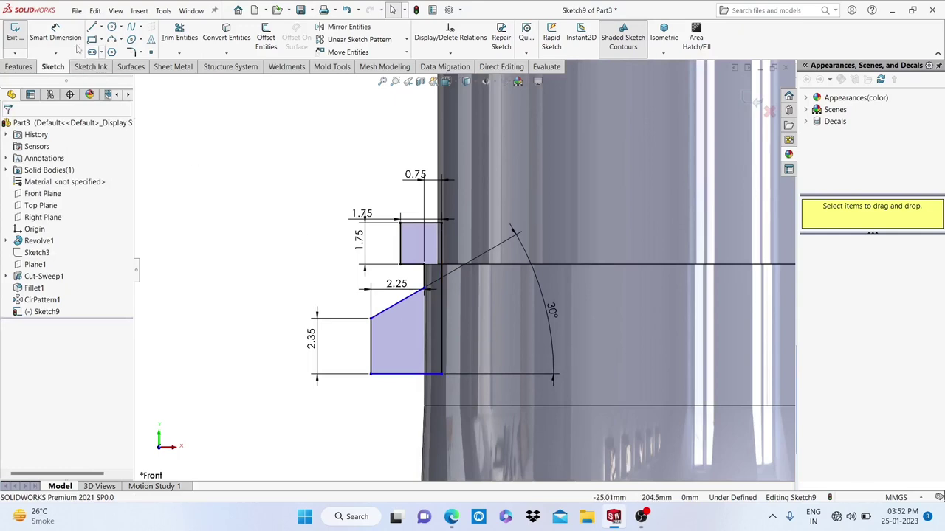
scroll(363, 249, "up", 2)
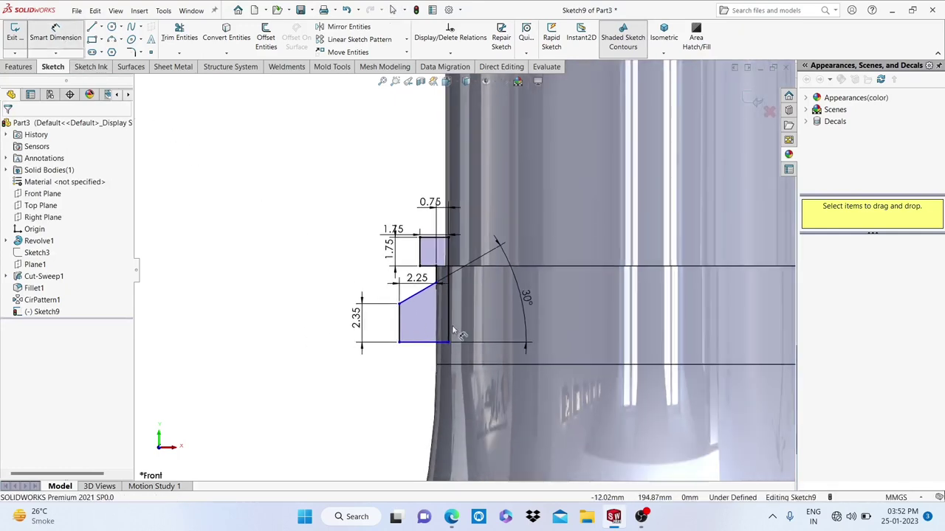
scroll(452, 330, "down", 2)
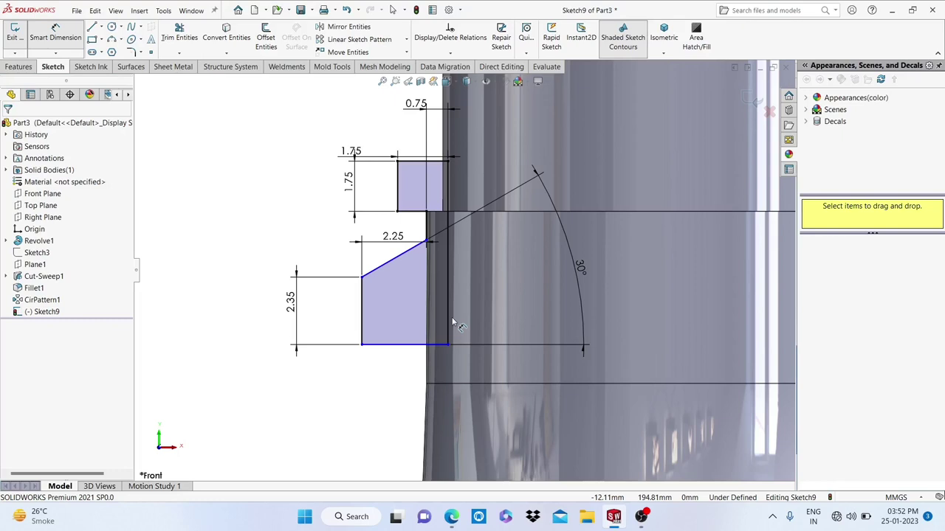
left_click(481, 304)
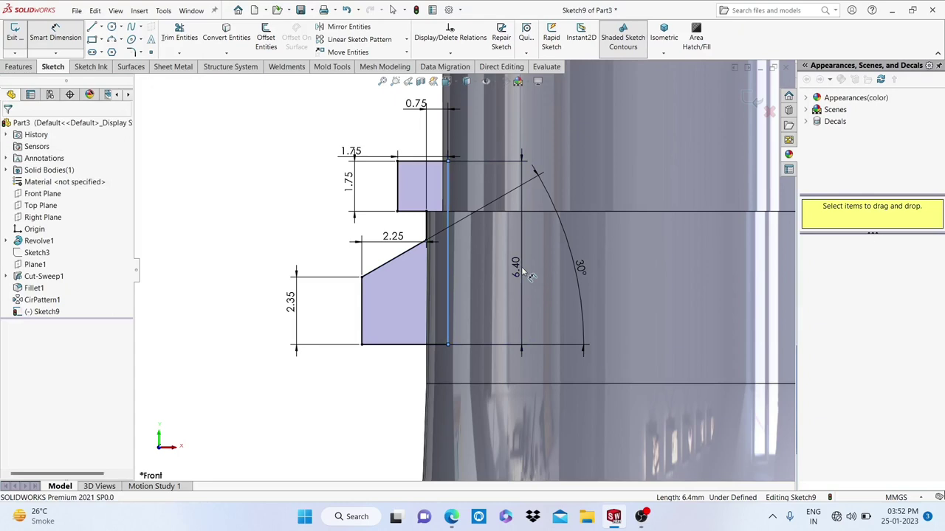
left_click(522, 274)
type("7.75")
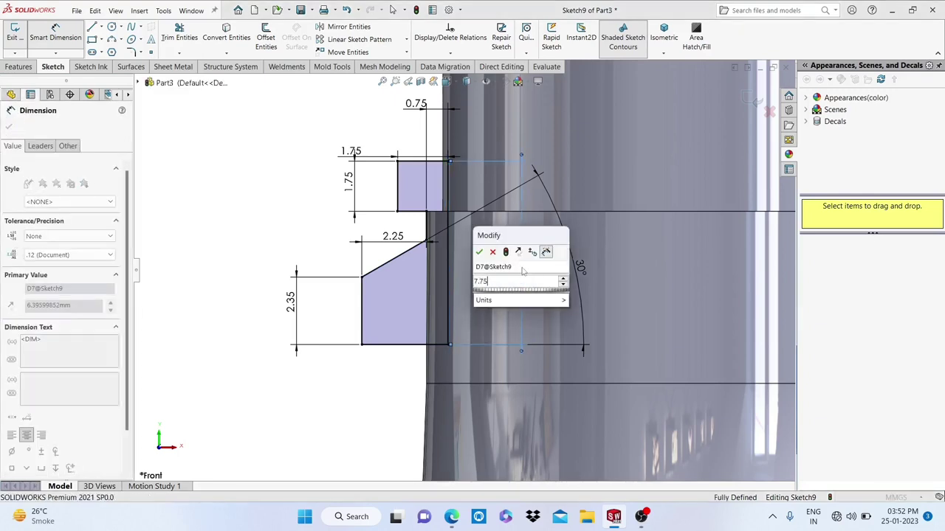
key("Return")
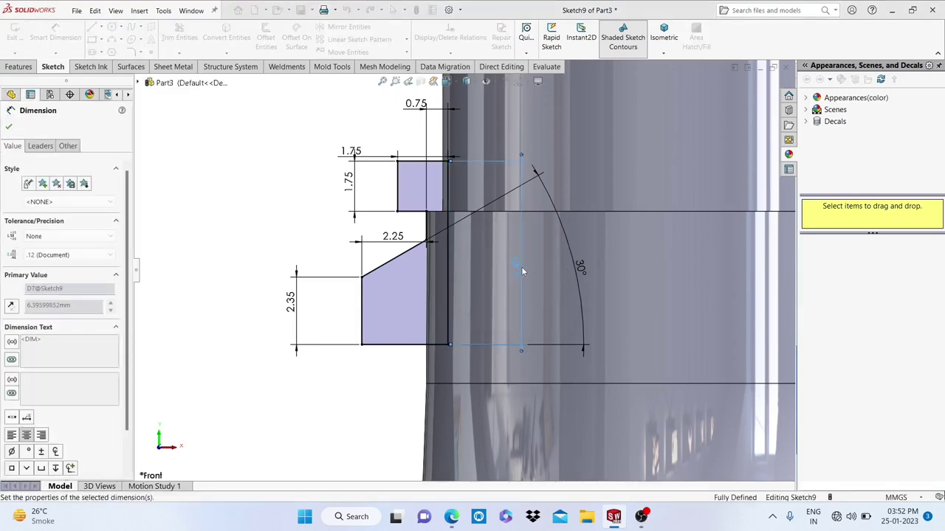
left_click(11, 126)
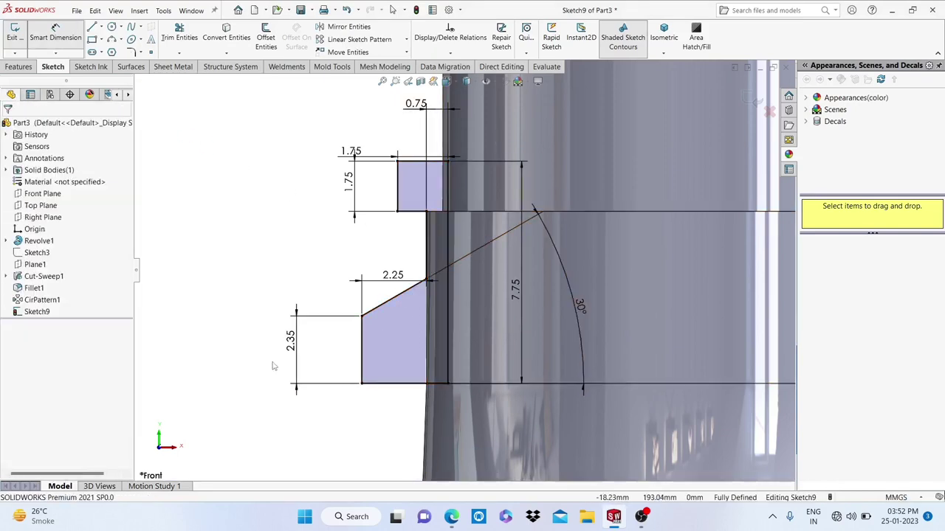
key("Escape")
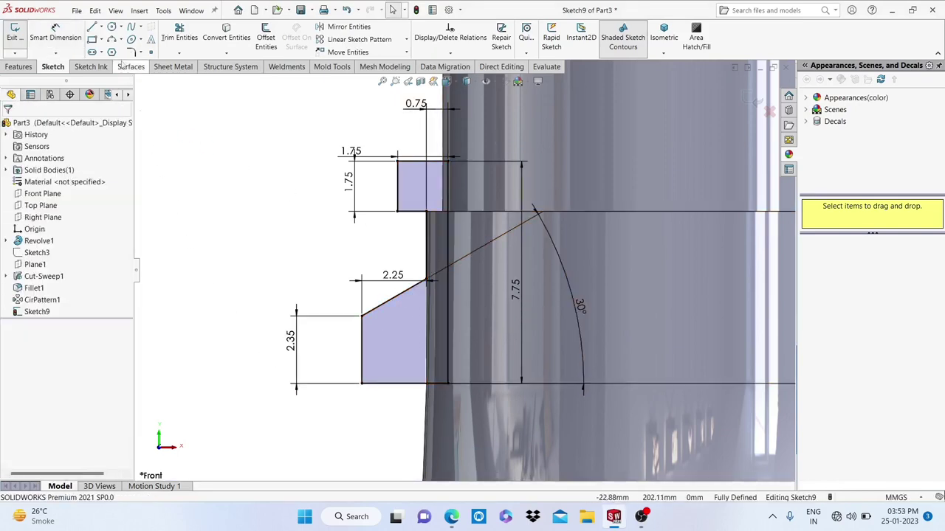
Fillet three corners of the lower profile with a 0.5 mm sketch fillet.
left_click(141, 53)
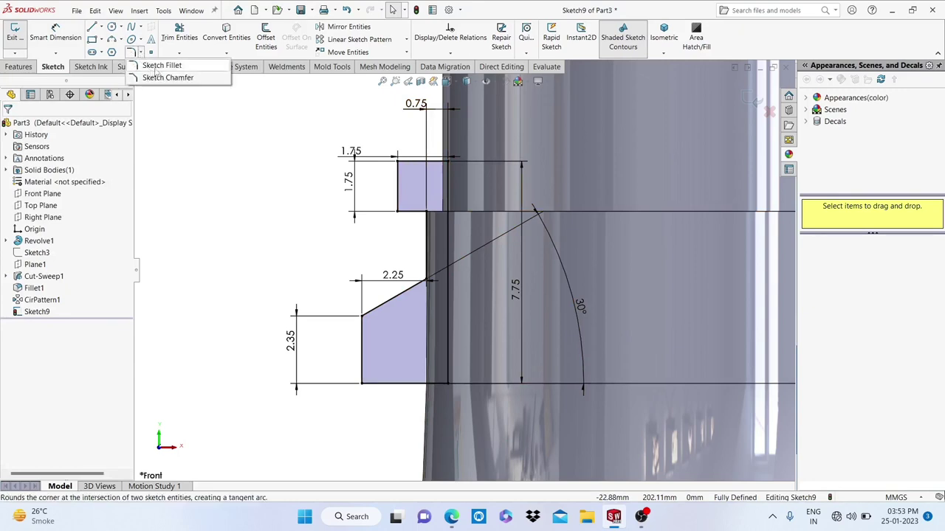
left_click(156, 67)
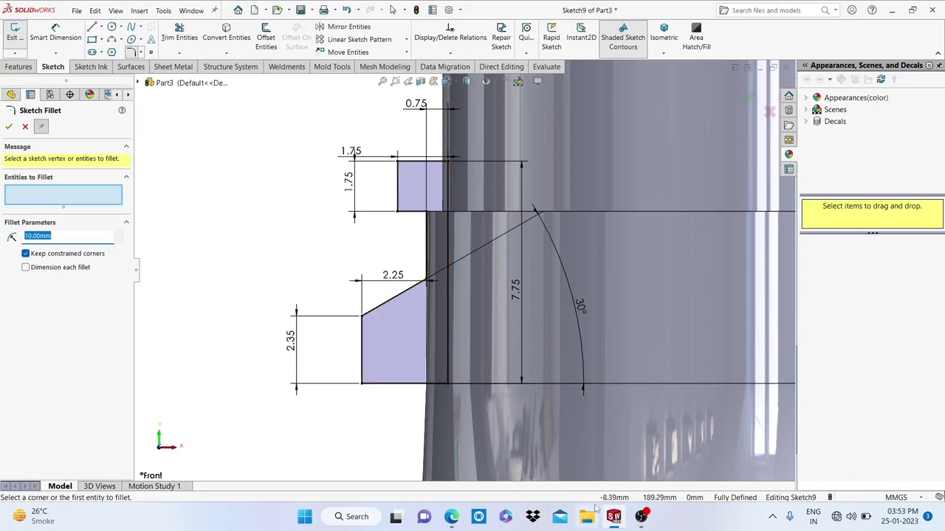
type(".5")
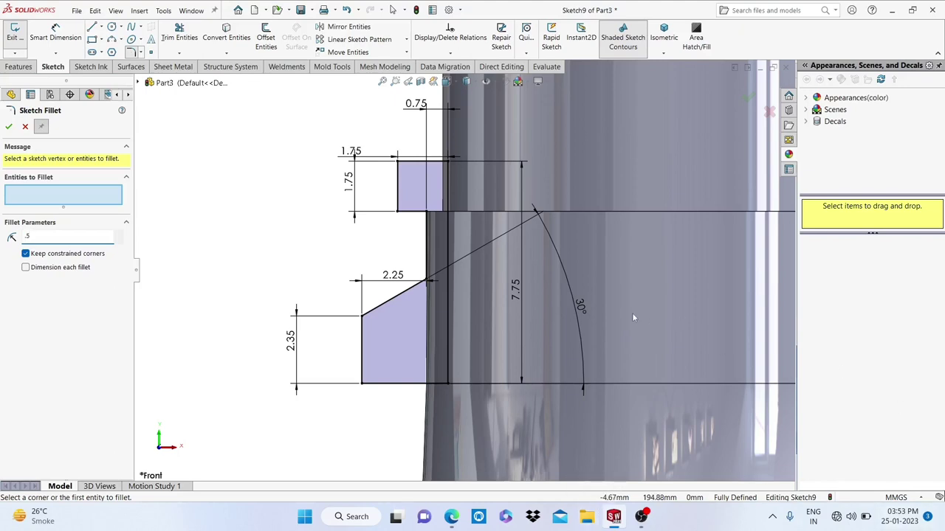
left_click(363, 316)
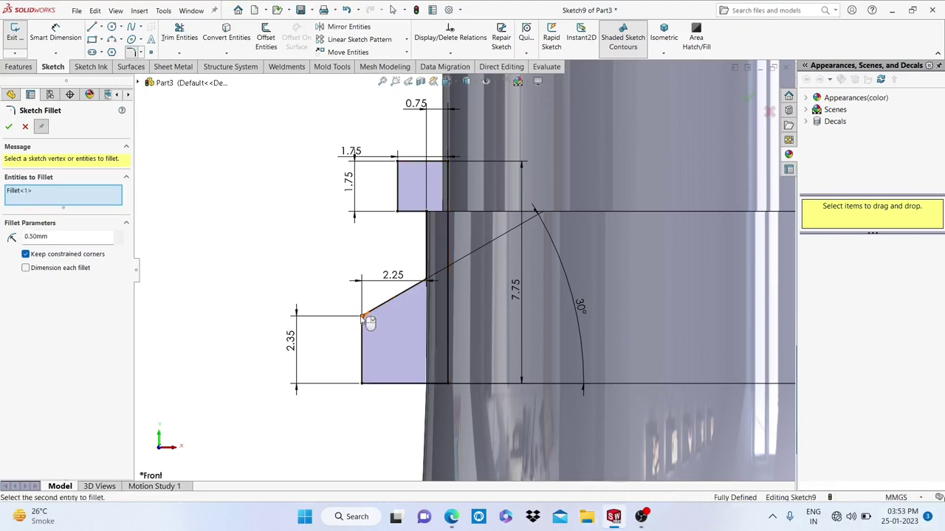
left_click(362, 384)
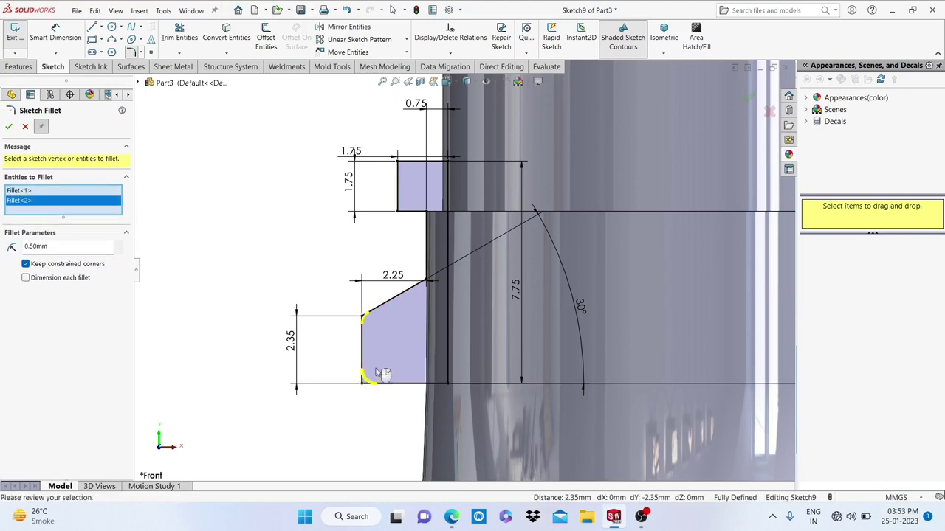
left_click(427, 280)
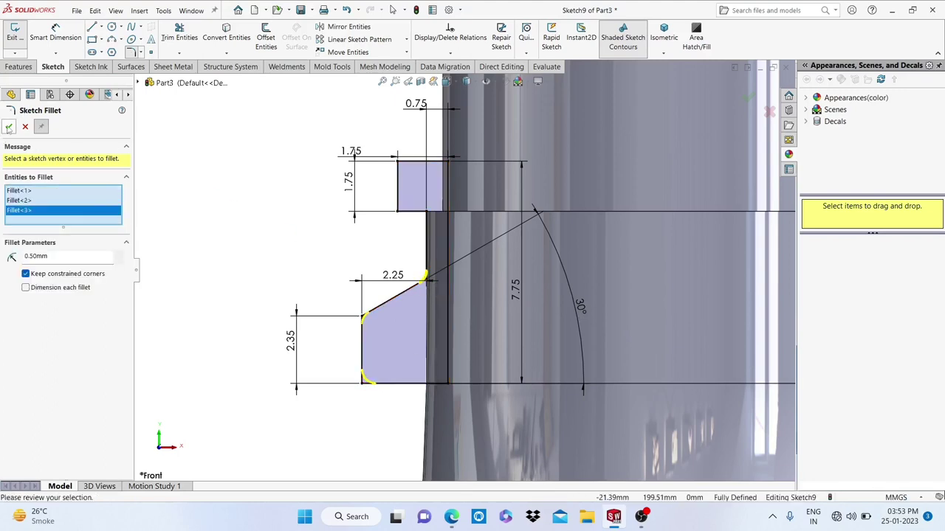
left_click(8, 127)
Round the small square's top-left corner with a 1.70 mm sketch fillet.
left_click(141, 53)
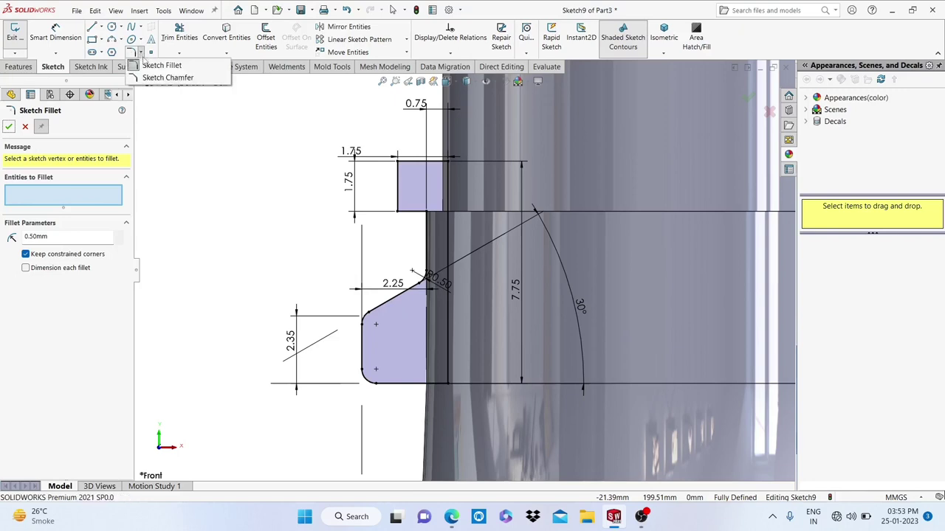
left_click(155, 64)
left_click(141, 53)
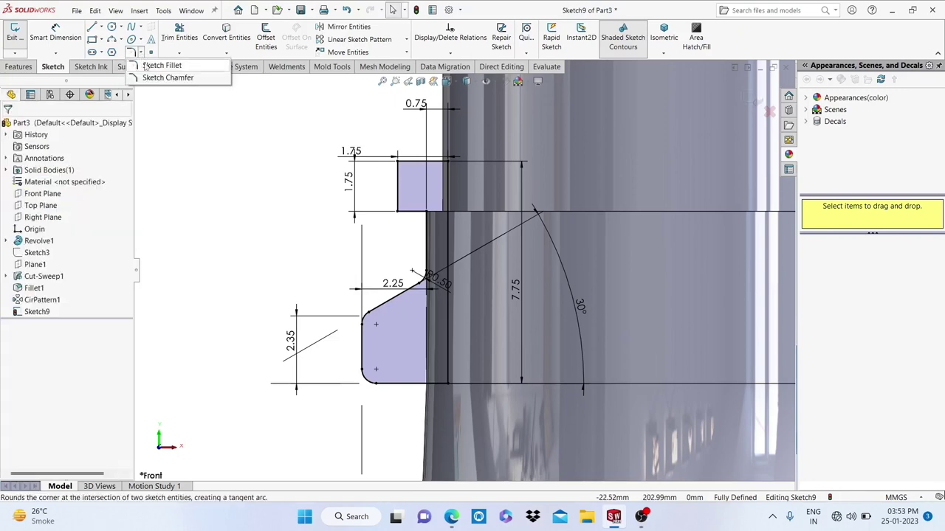
left_click(157, 64)
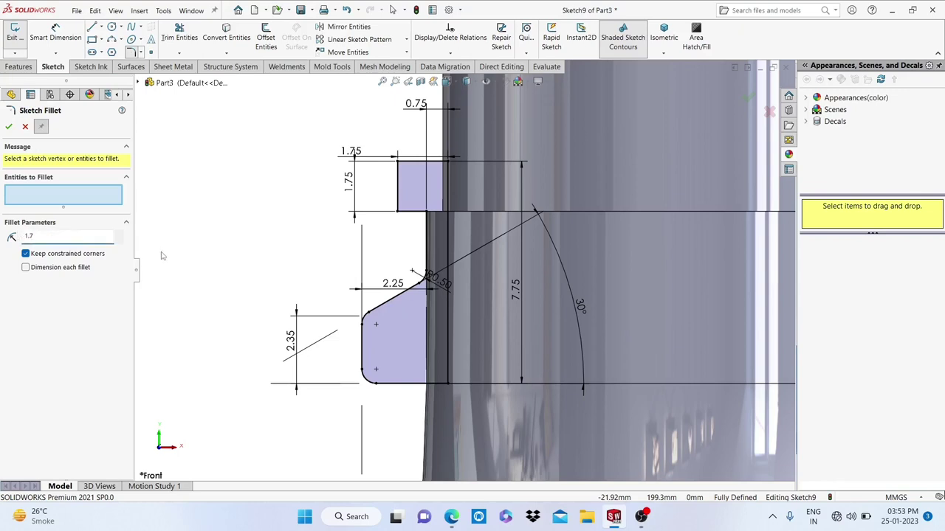
scroll(312, 196, "down", 3)
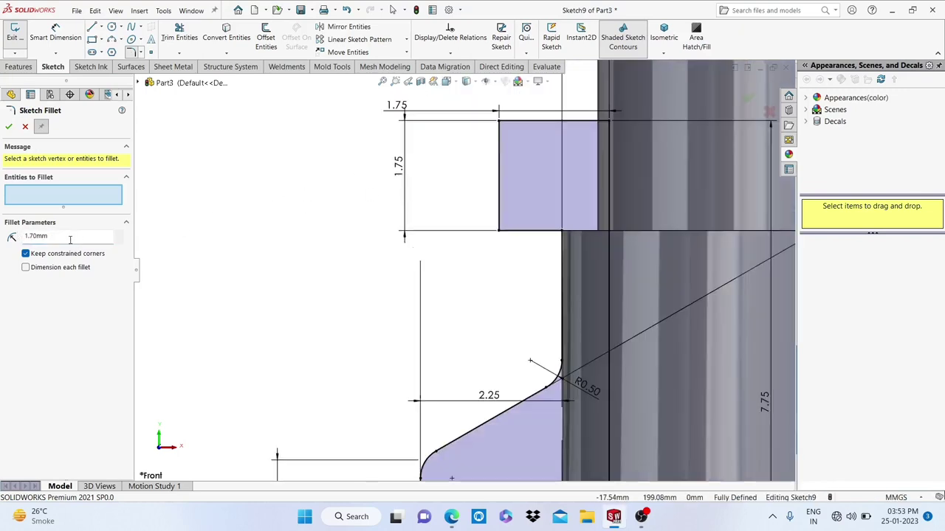
scroll(463, 172, "down", 1)
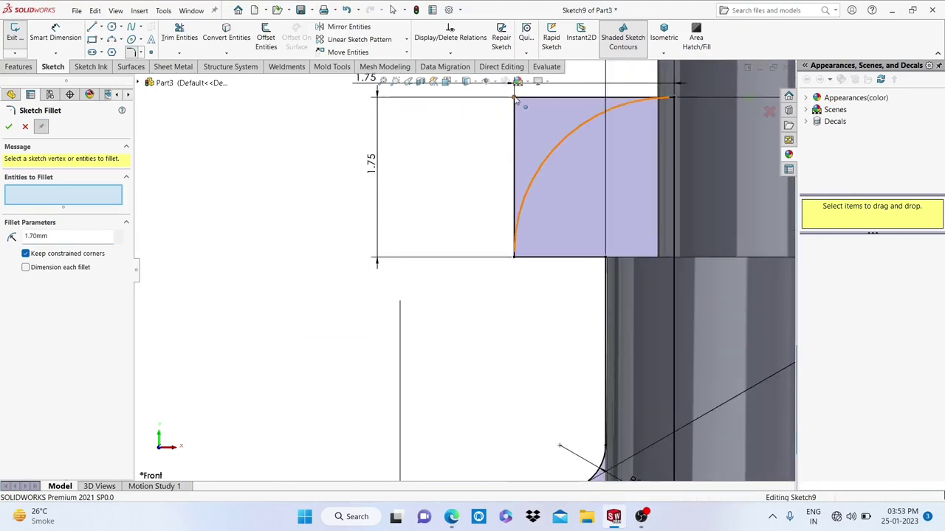
left_click(514, 98)
scroll(677, 306, "up", 2)
scroll(664, 302, "up", 2)
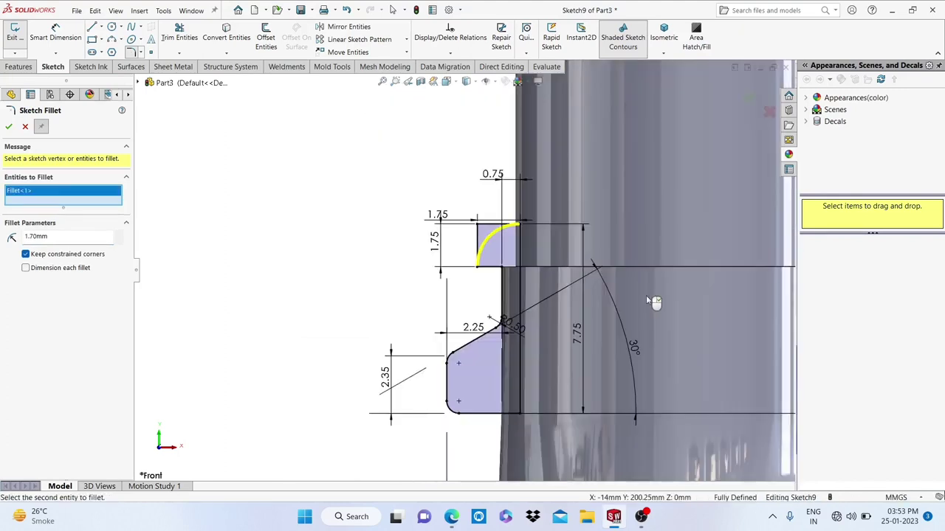
scroll(647, 298, "up", 2)
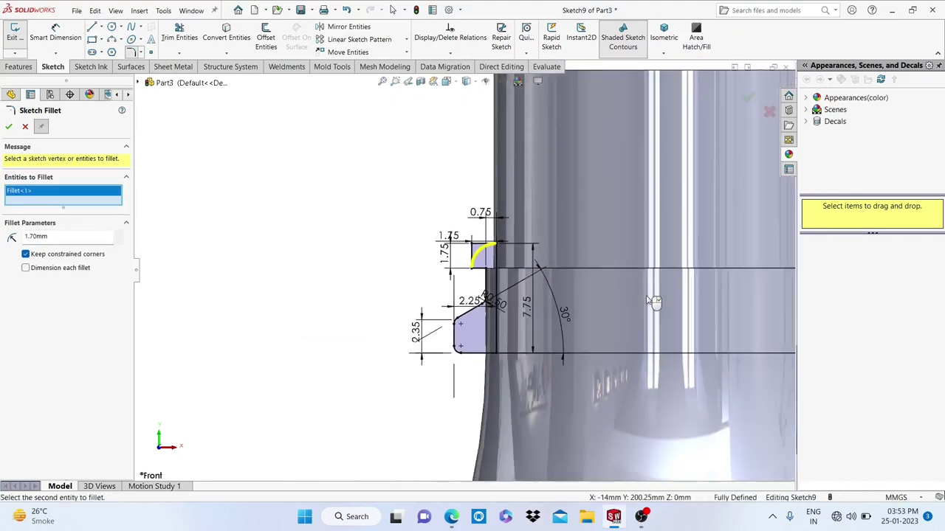
left_click(10, 126)
Show the temporary axes, recentre on the neck profile, and exit the fillet command.
scroll(523, 346, "up", 3)
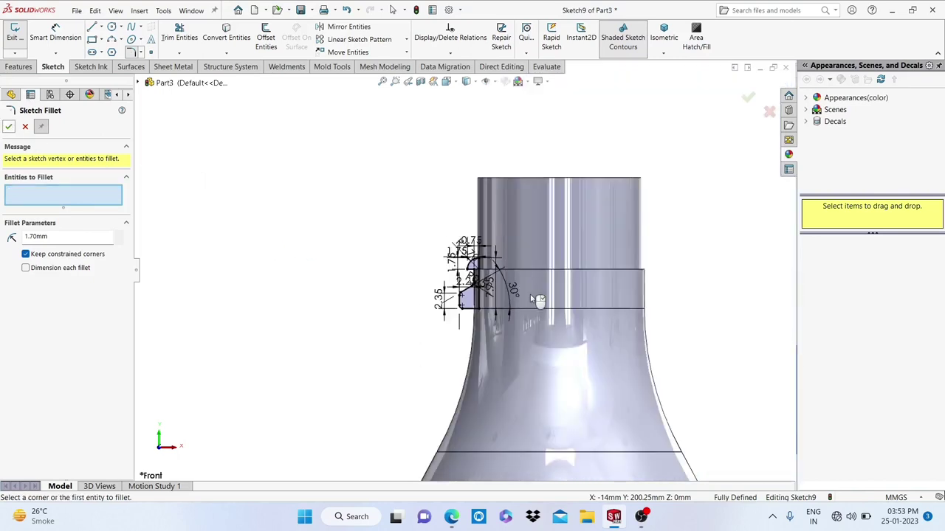
scroll(443, 280, "down", 3)
scroll(434, 261, "down", 2)
scroll(413, 240, "down", 2)
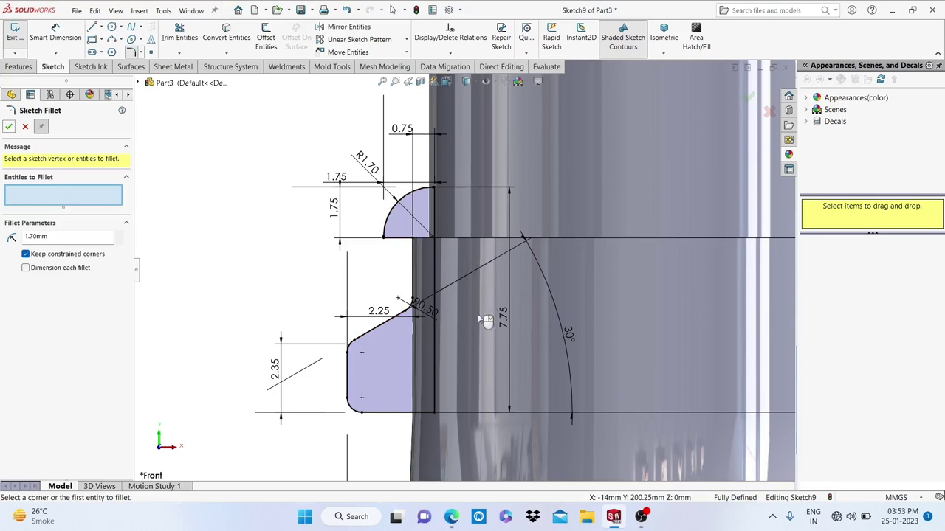
scroll(486, 320, "up", 3)
scroll(485, 319, "up", 3)
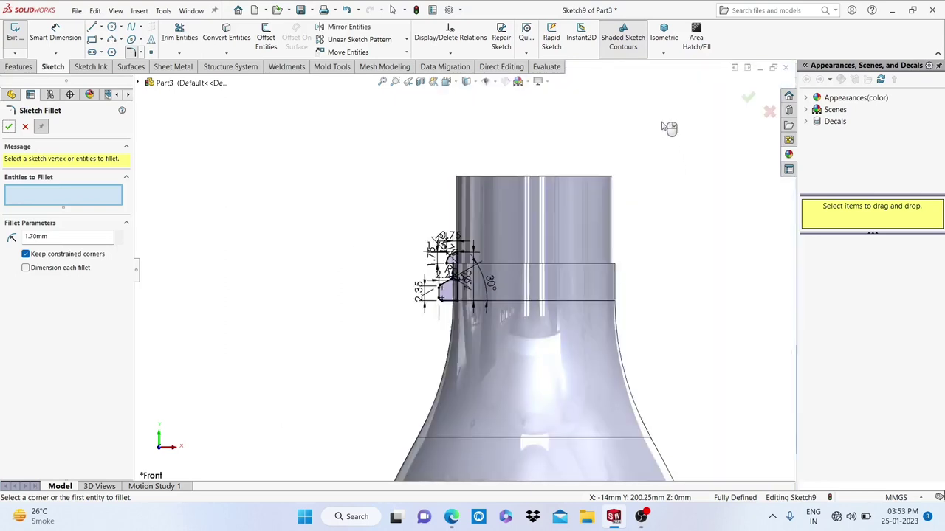
left_click(485, 81)
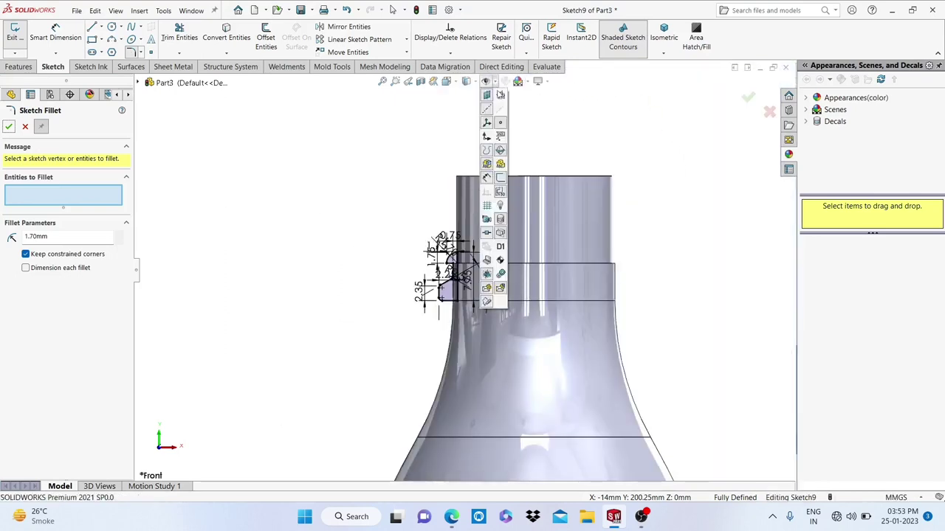
left_click(501, 108)
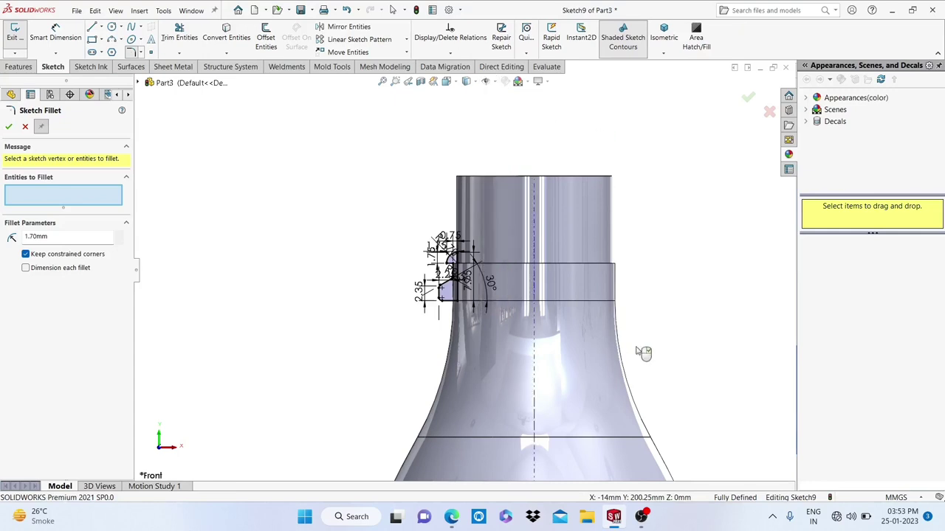
mouse_move(643, 352)
middle_mouse_down("ctrl")
mouse_move(565, 355)
mouse_move(558, 345)
middle_mouse_up("ctrl")
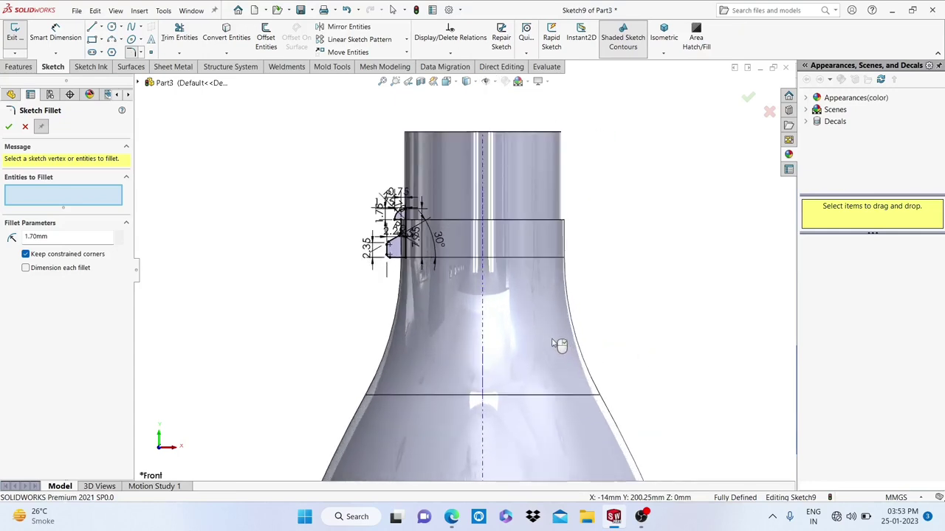
left_click(25, 127)
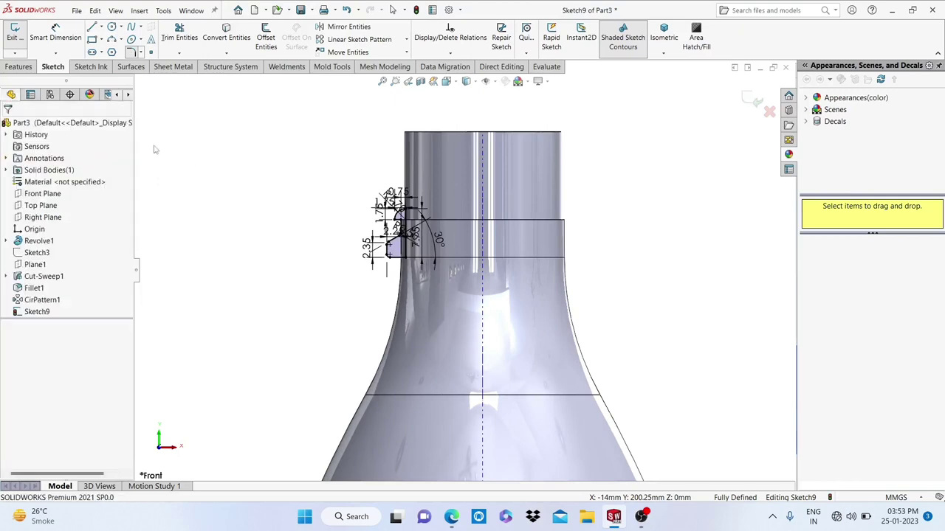
Revolve Sketch9 about the bottle's central temporary axis to form the neck rings.
left_click(25, 68)
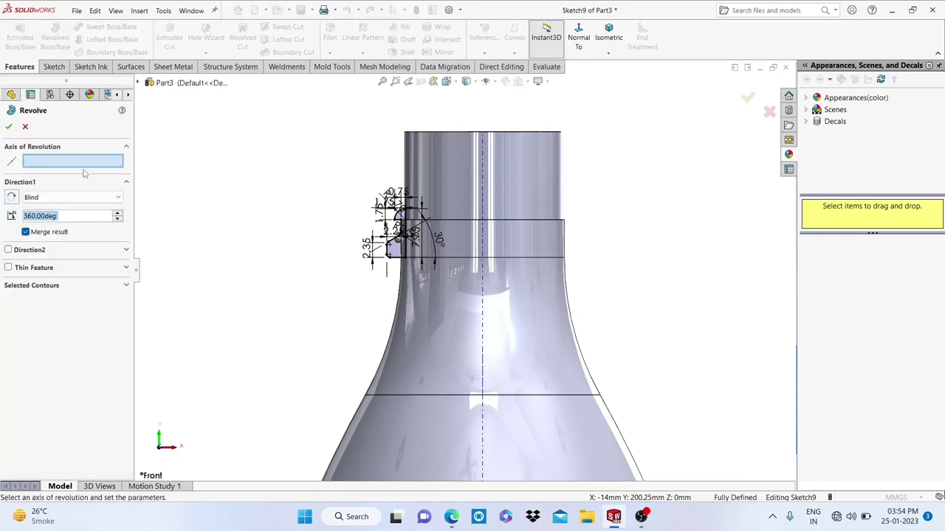
left_click(483, 200)
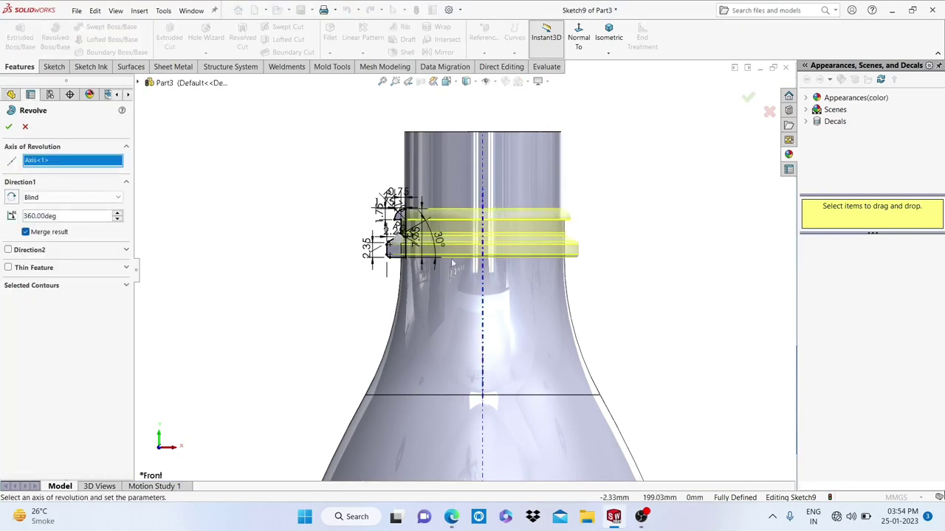
mouse_move(452, 327)
middle_mouse_down()
mouse_move(435, 337)
mouse_move(314, 227)
middle_mouse_up()
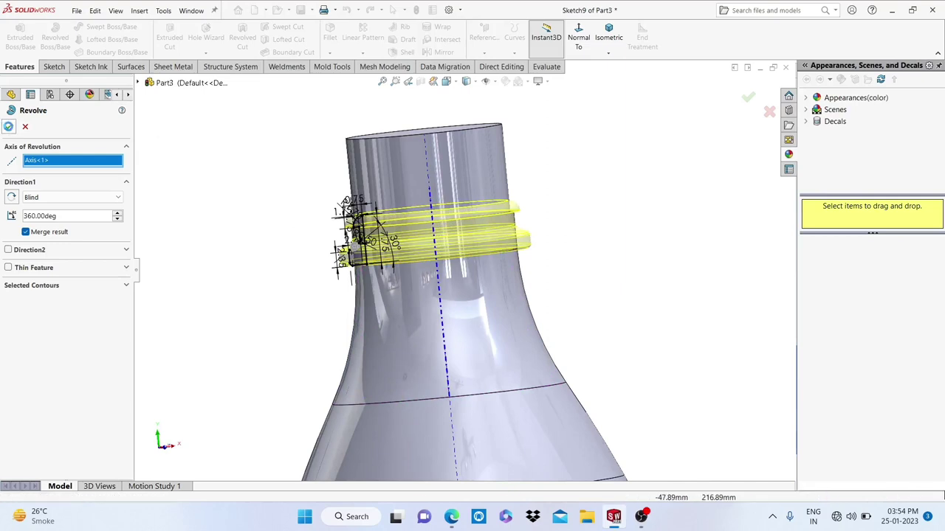
key("Return")
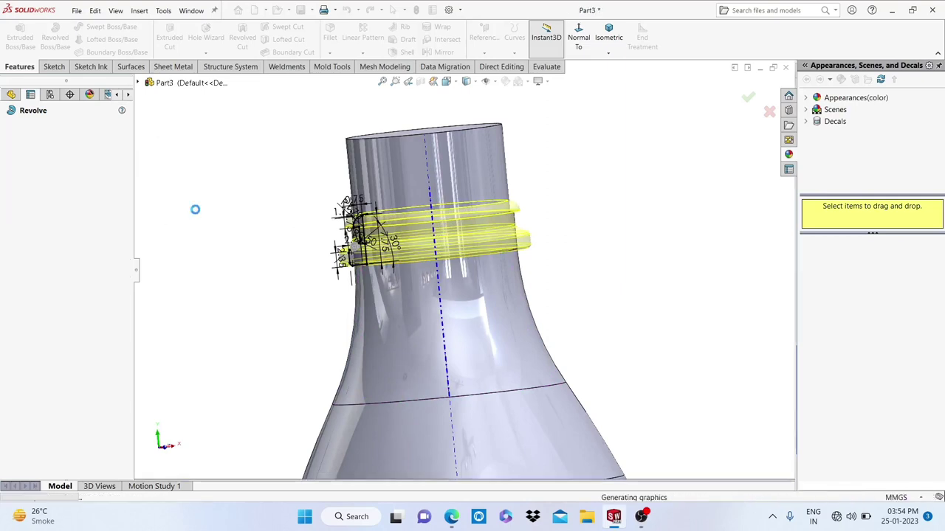
Edit Revolve2 to clear Merge result, keeping the neck rings as a separate body.
left_click(196, 214)
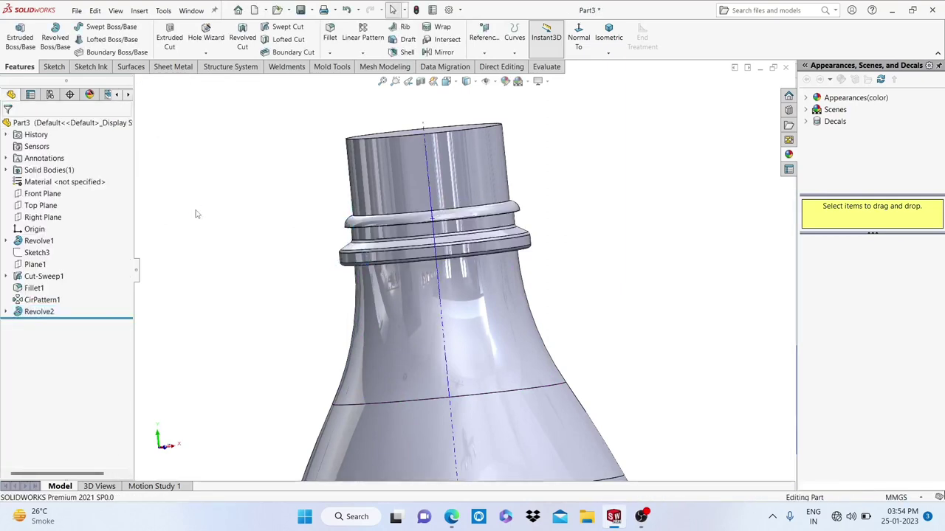
left_click(14, 312)
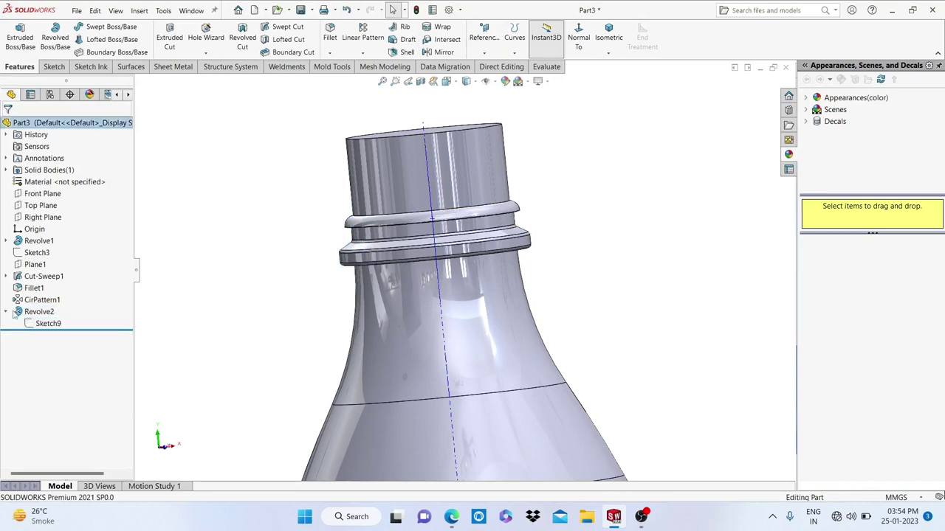
left_click(42, 312)
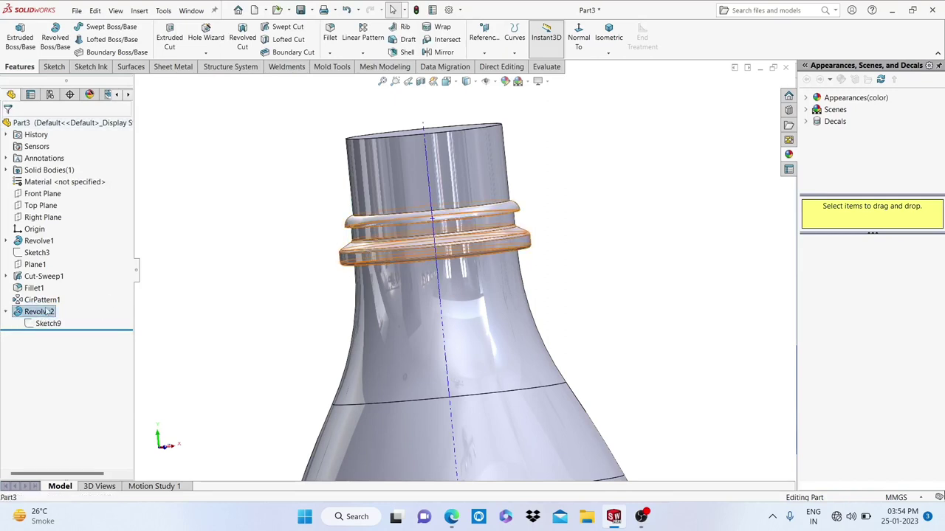
left_click(74, 284)
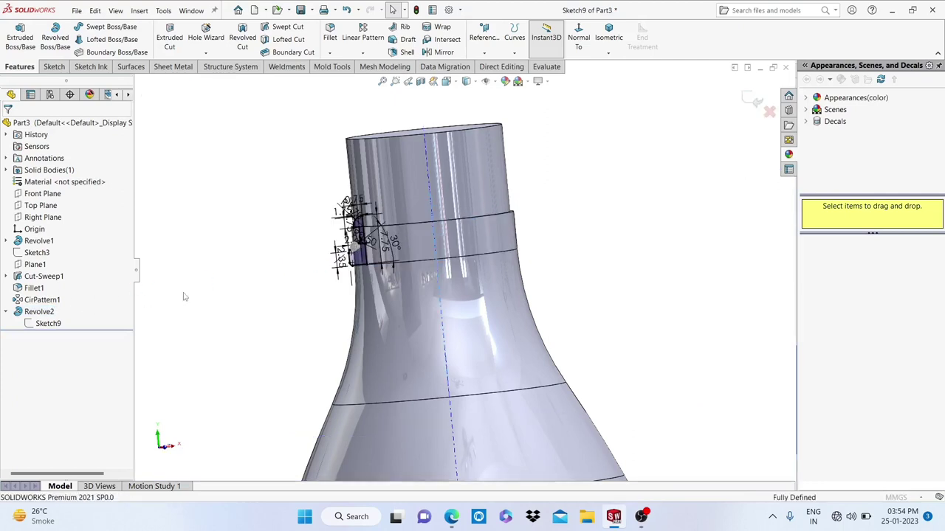
left_click(25, 232)
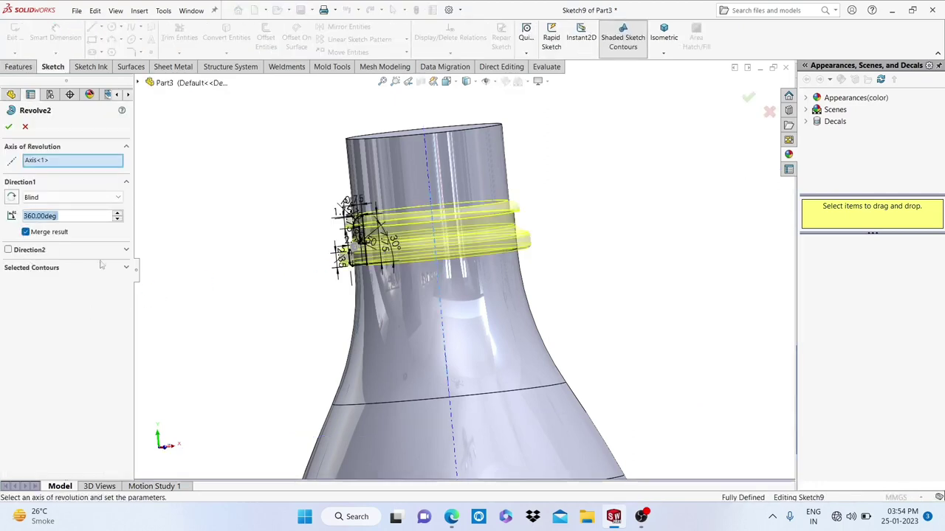
left_click(10, 129)
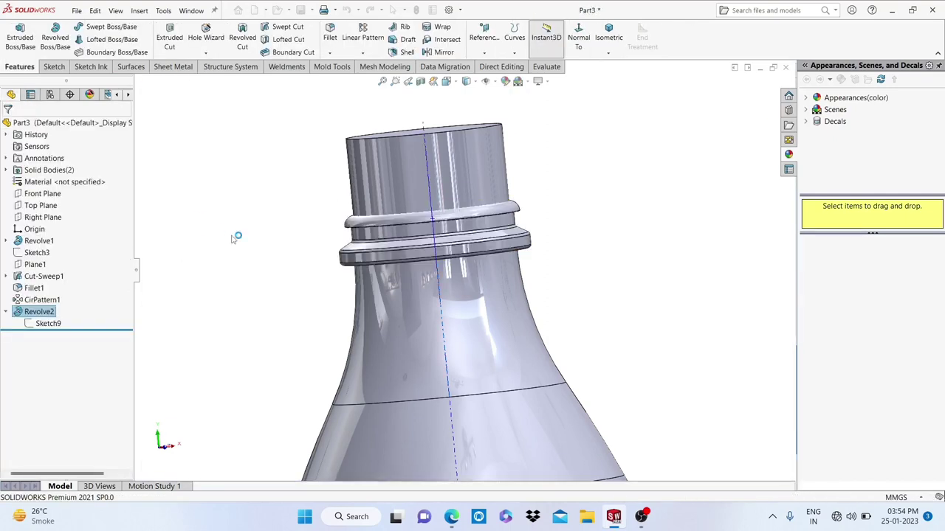
Hide the temporary axes and start a 3 Point Arc on the Front Plane.
middle_click_drag(258, 271, 265, 325)
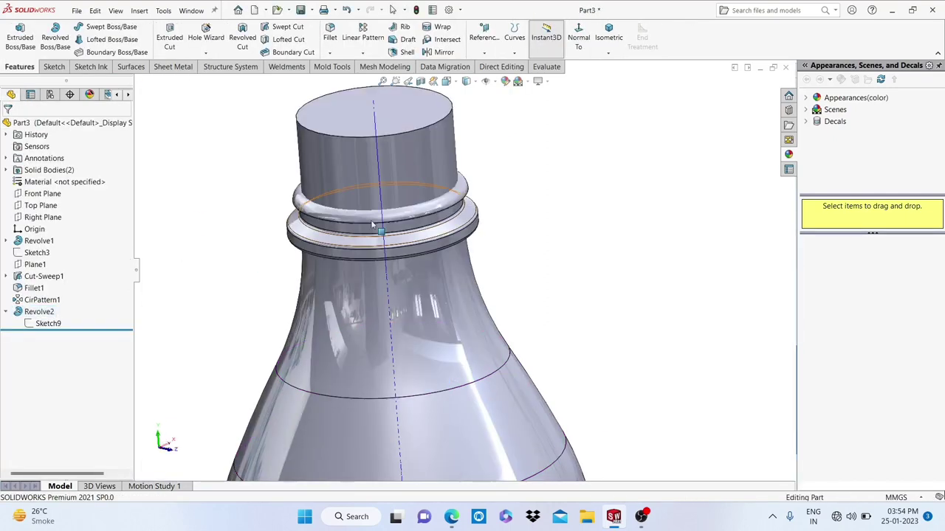
left_click(485, 81)
left_click(500, 111)
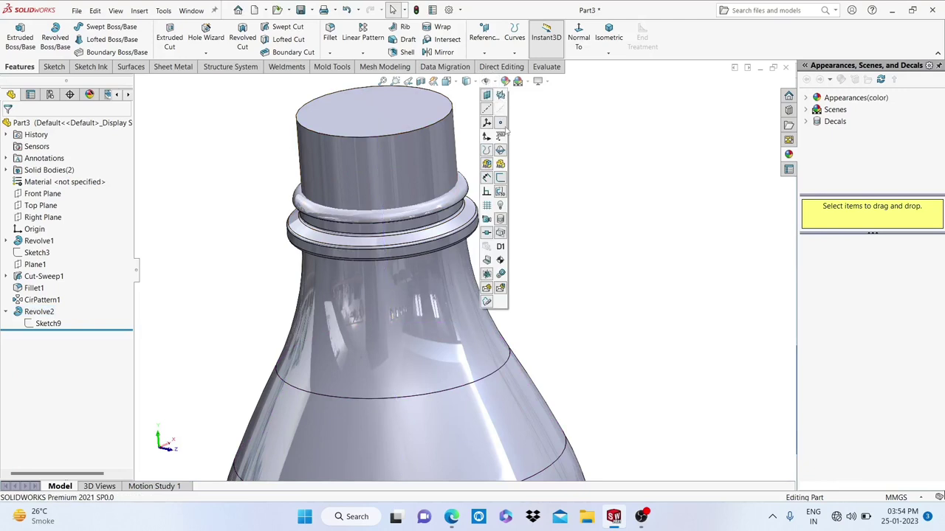
scroll(529, 309, "up", 5)
middle_click_drag(525, 319, 487, 268)
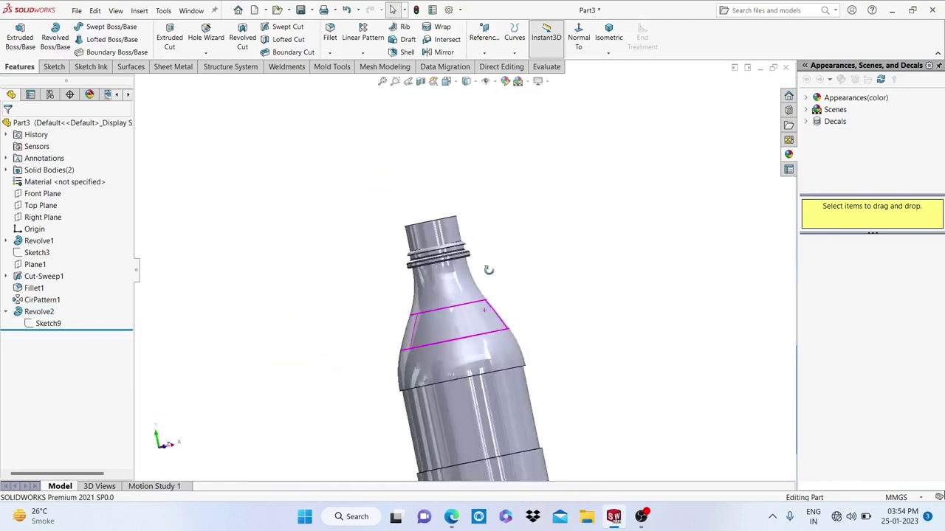
left_click(135, 78)
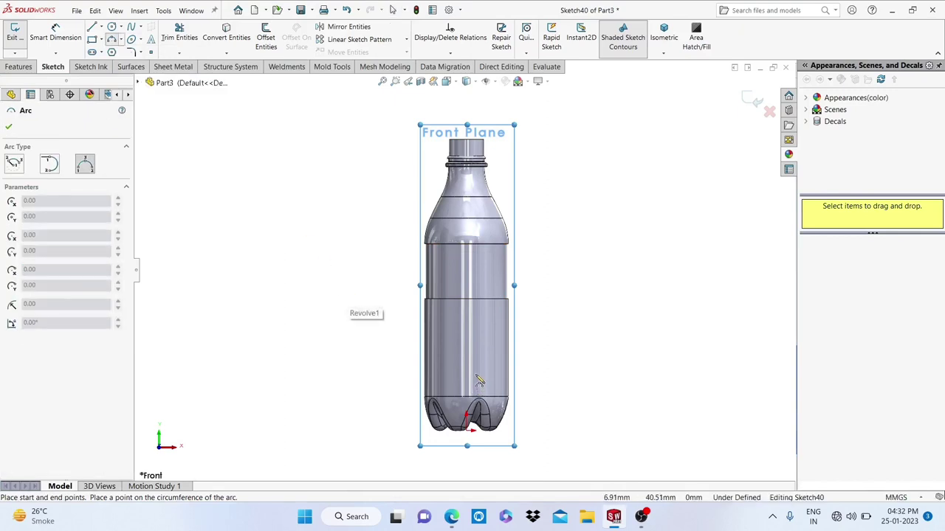
Draw an arc across the bottle from its left edge to its right edge in Sketch40.
scroll(479, 380, "down", 2)
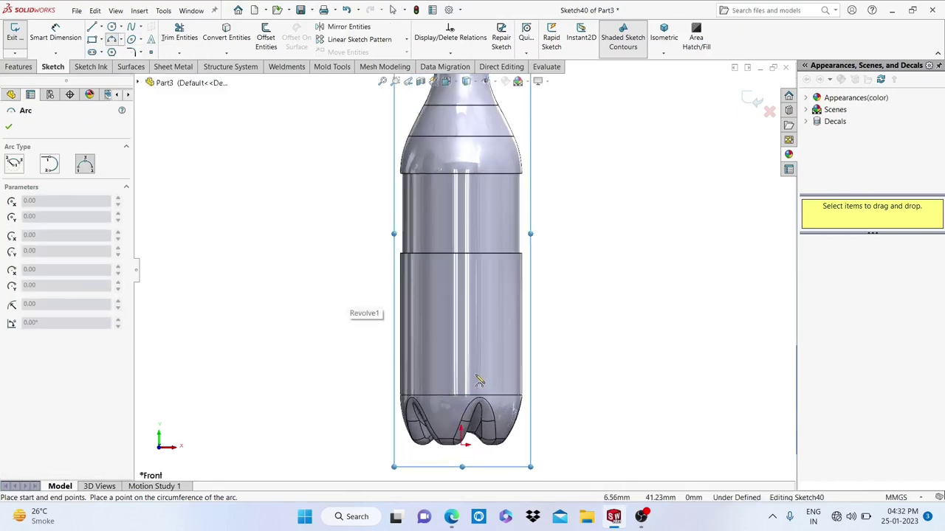
left_click(401, 367)
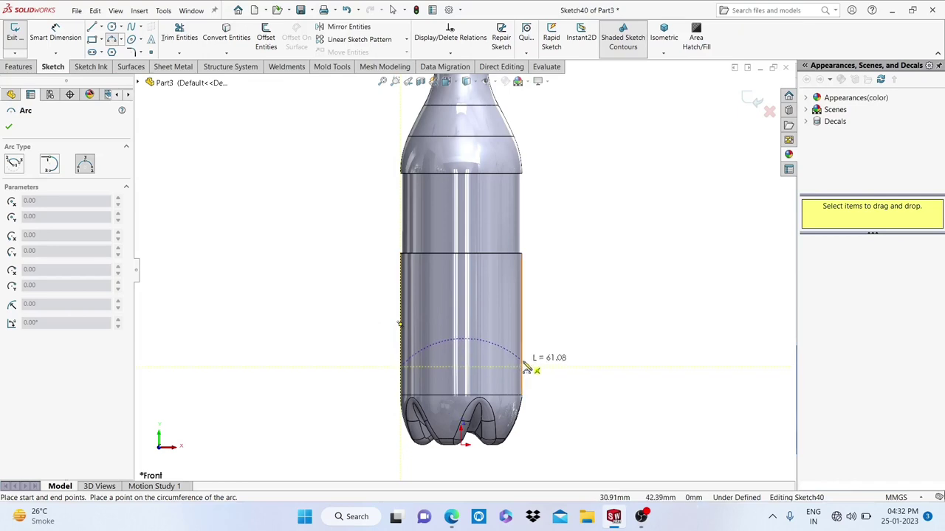
left_click(523, 367)
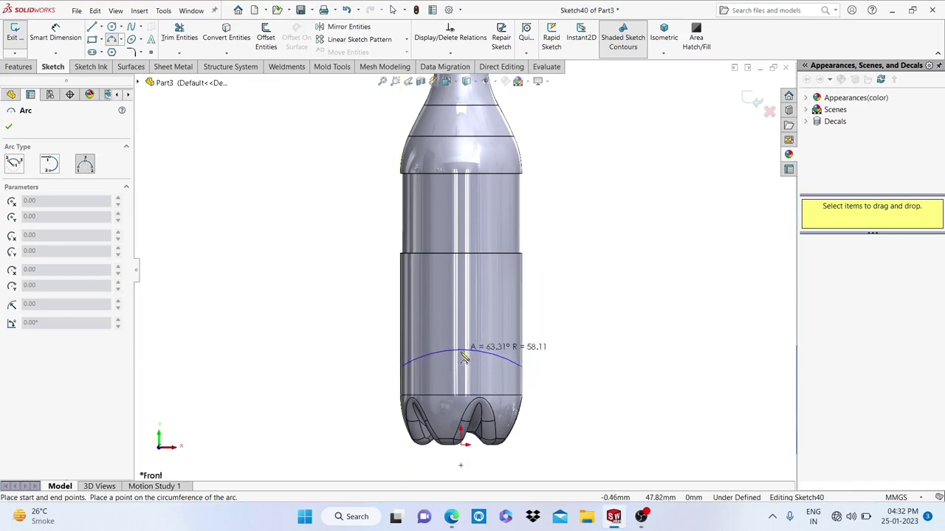
left_click(463, 359)
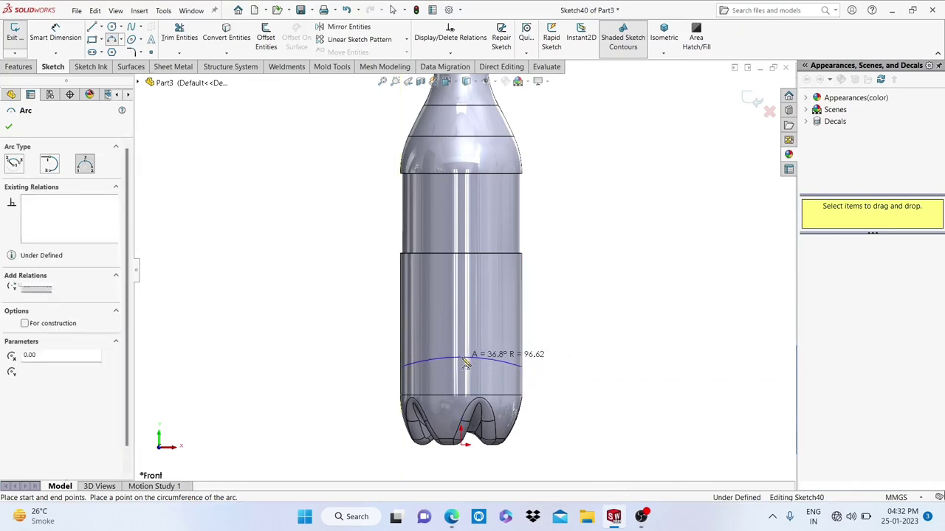
right_click(464, 360)
left_click(487, 365)
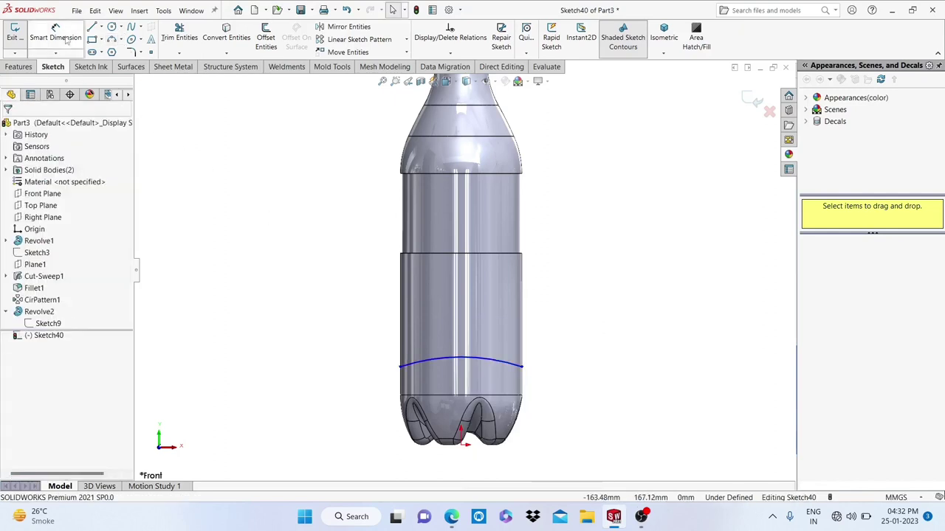
Dimension both arc ends at 30 mm above the bottle base.
right_click_drag(463, 444, 510, 383)
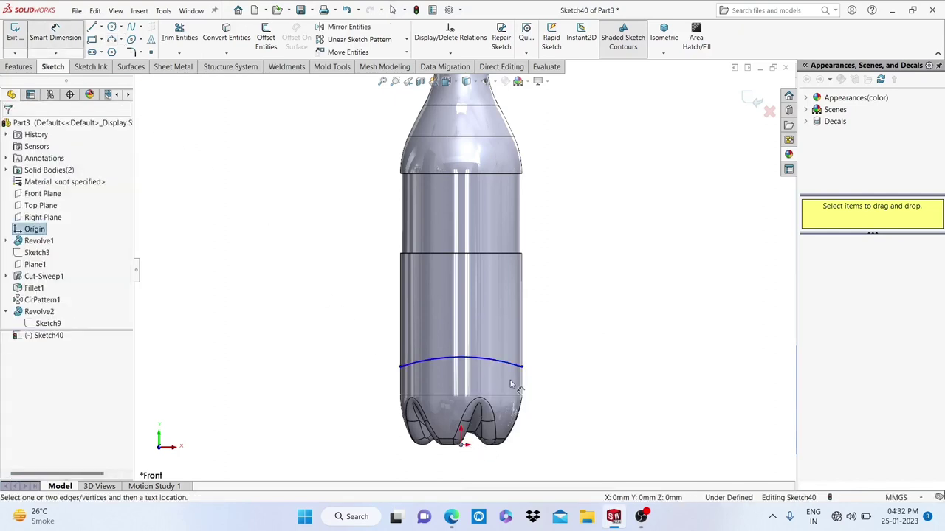
left_click(521, 367)
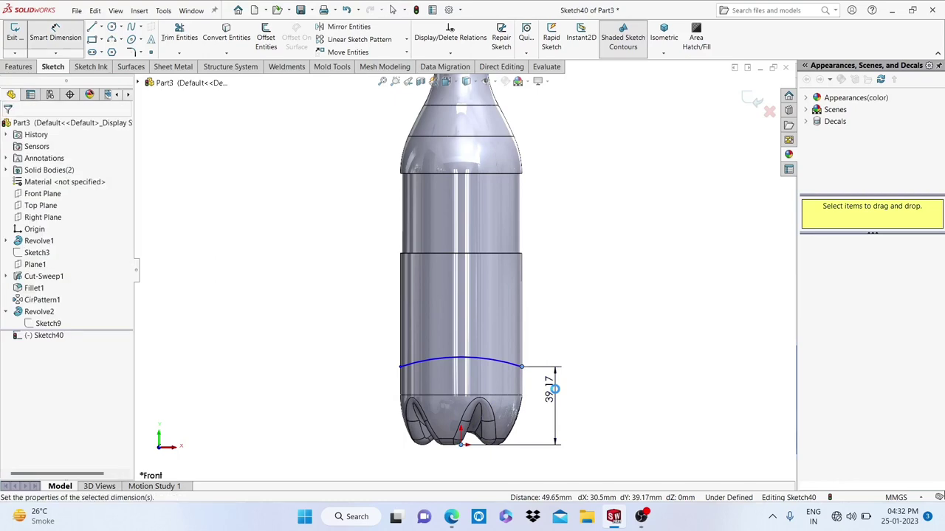
left_click(554, 389)
type("30")
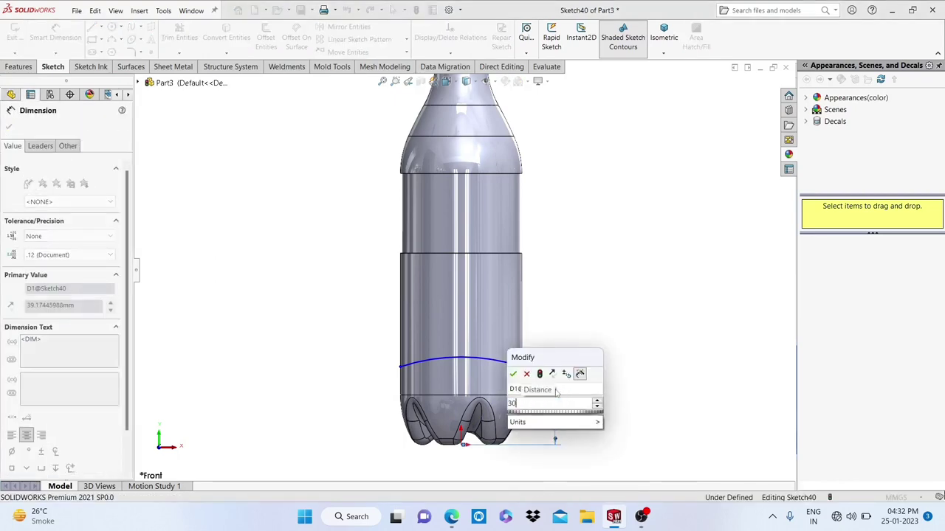
key("Escape")
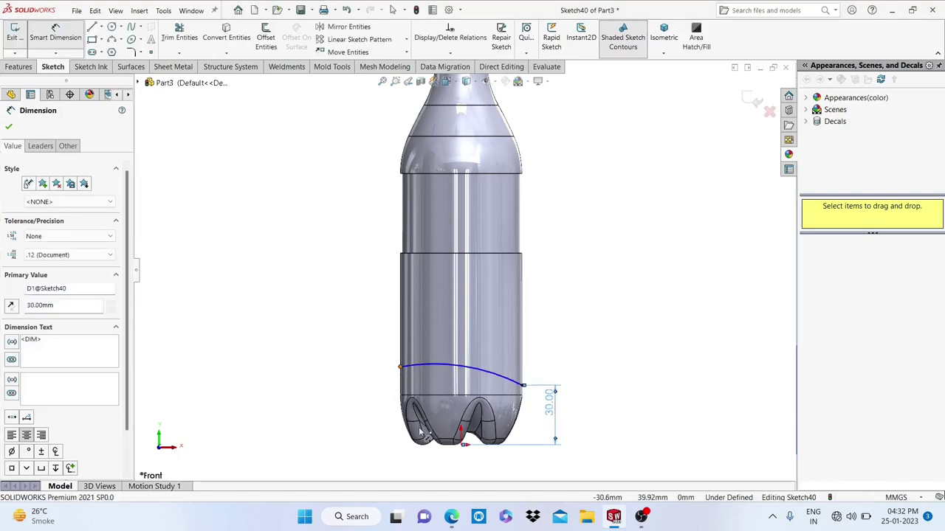
left_click(463, 444)
left_click(400, 367)
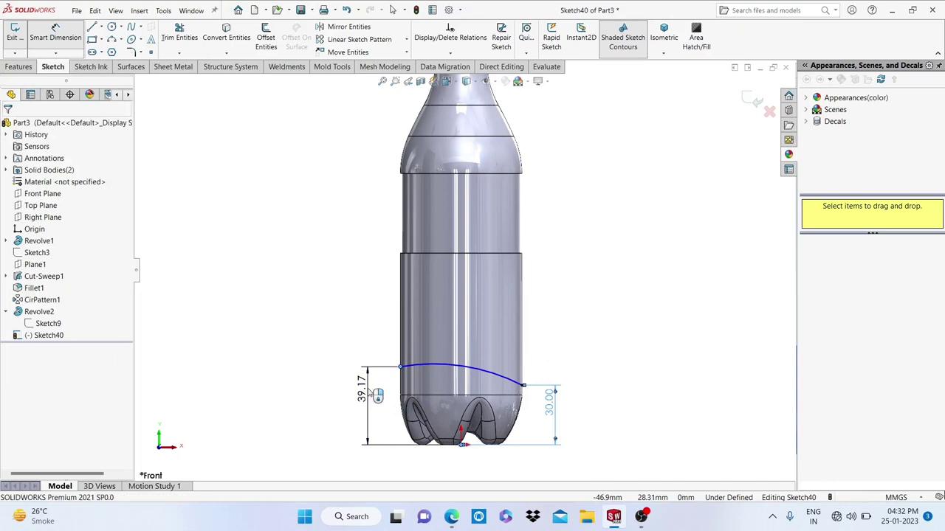
left_click(377, 395)
type("9.17")
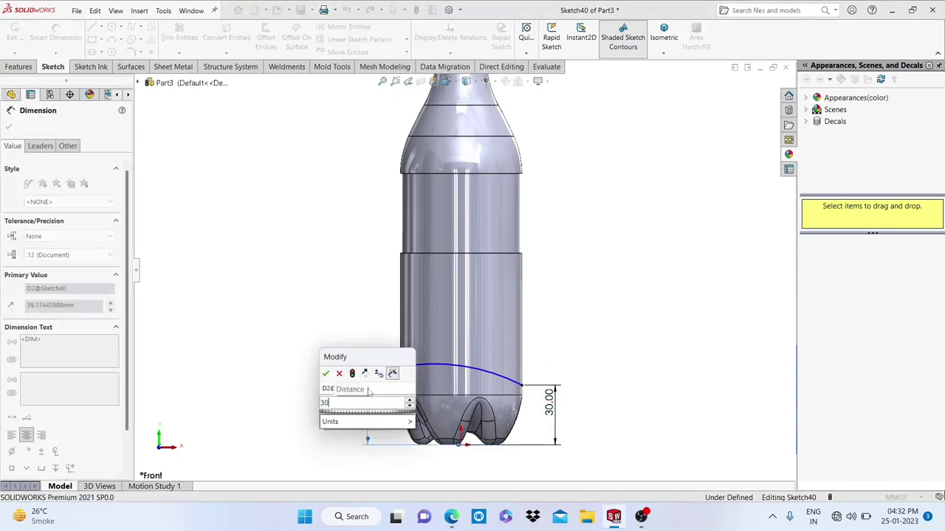
key("Return")
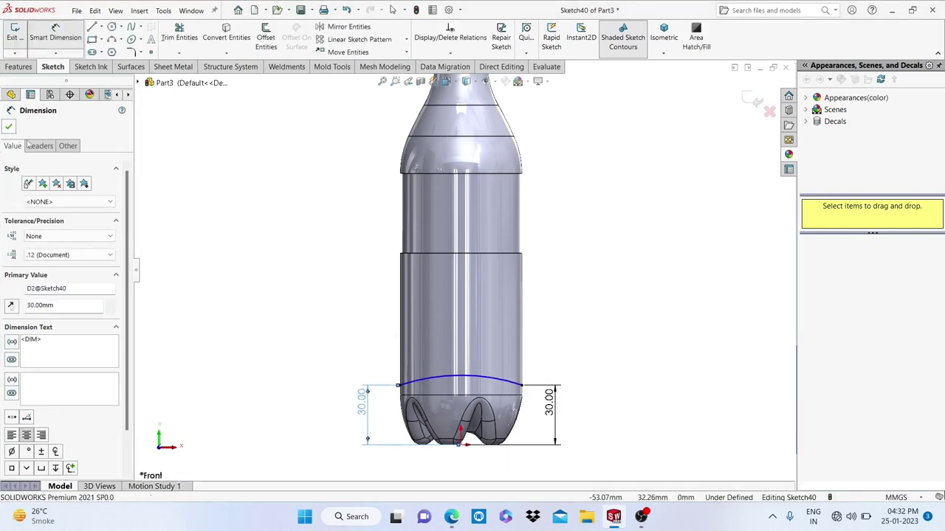
key("Escape")
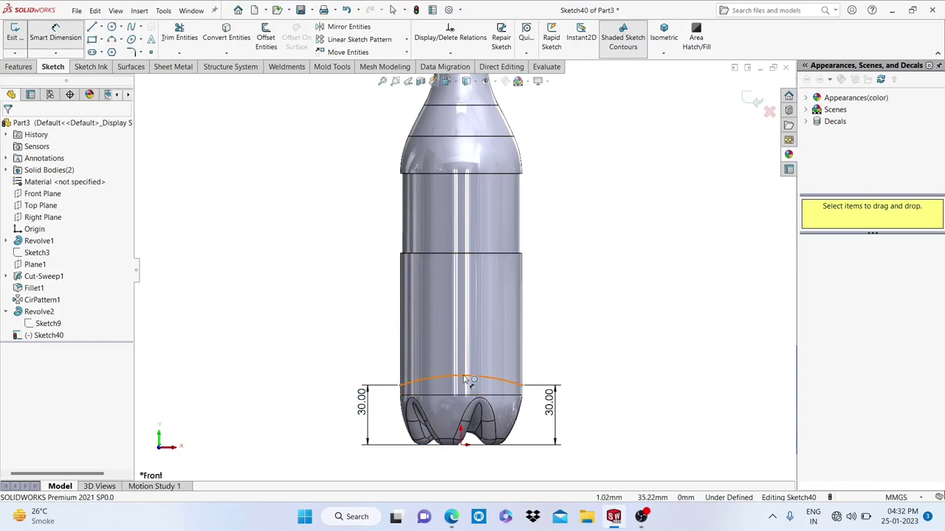
Dimension the arc 35 mm from the origin, fully defining the sketch.
left_click(461, 445)
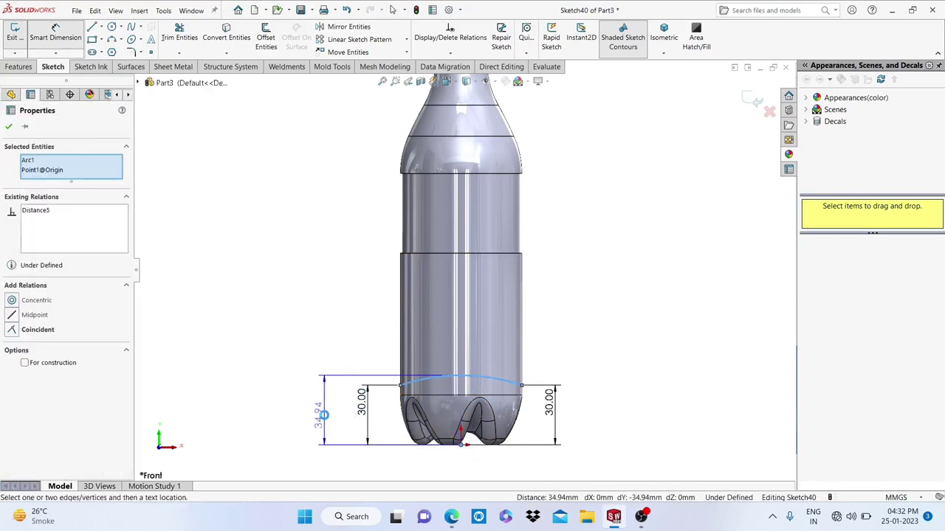
left_click(323, 415)
double_click(323, 415)
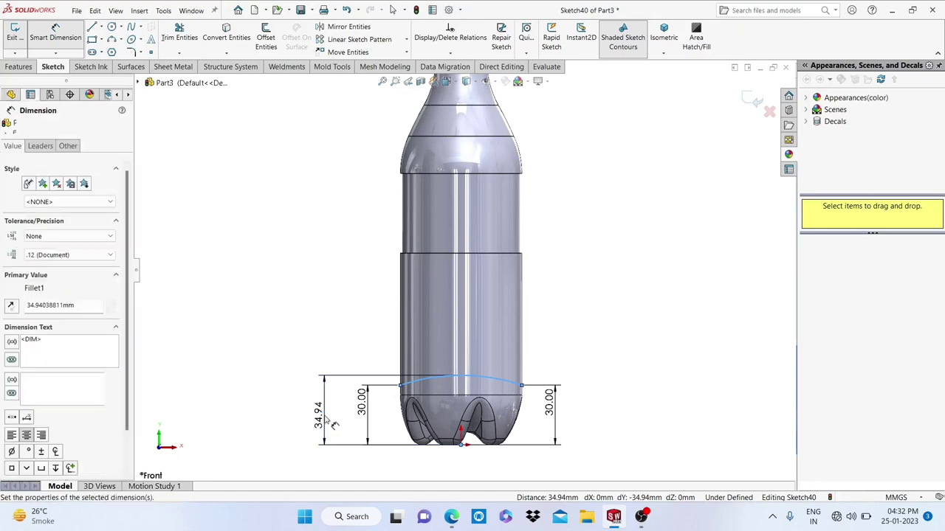
type("35")
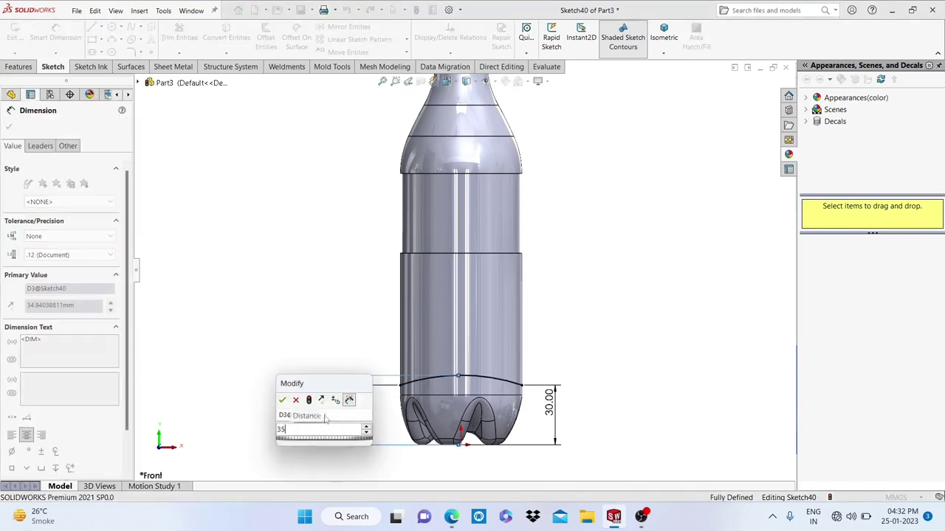
key("Return")
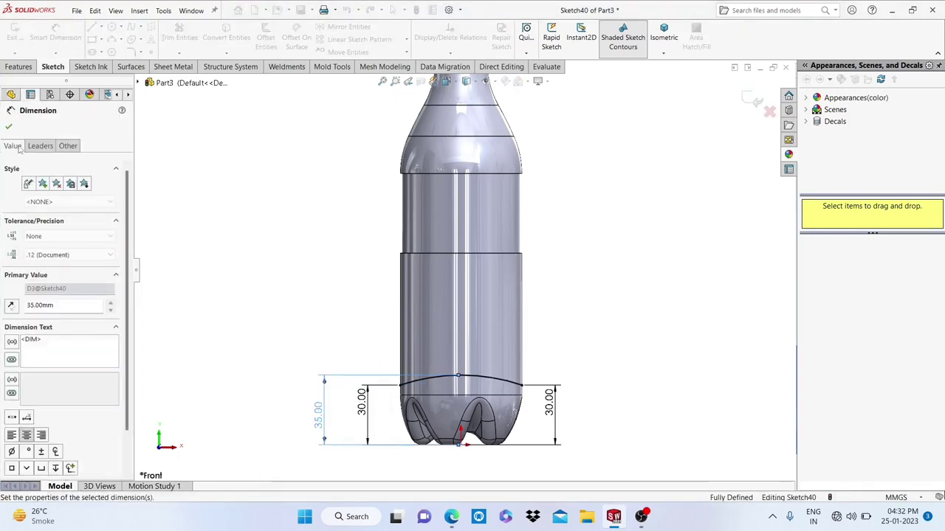
left_click(9, 126)
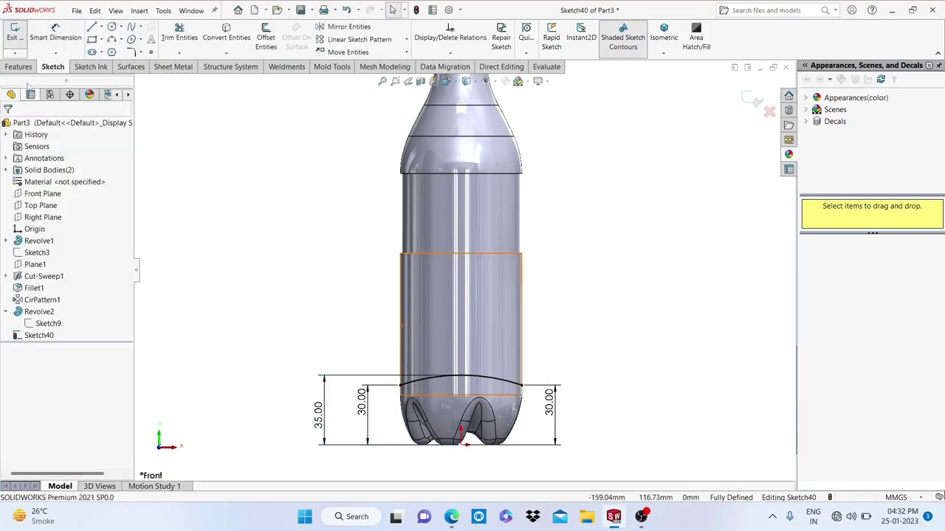
left_click(22, 69)
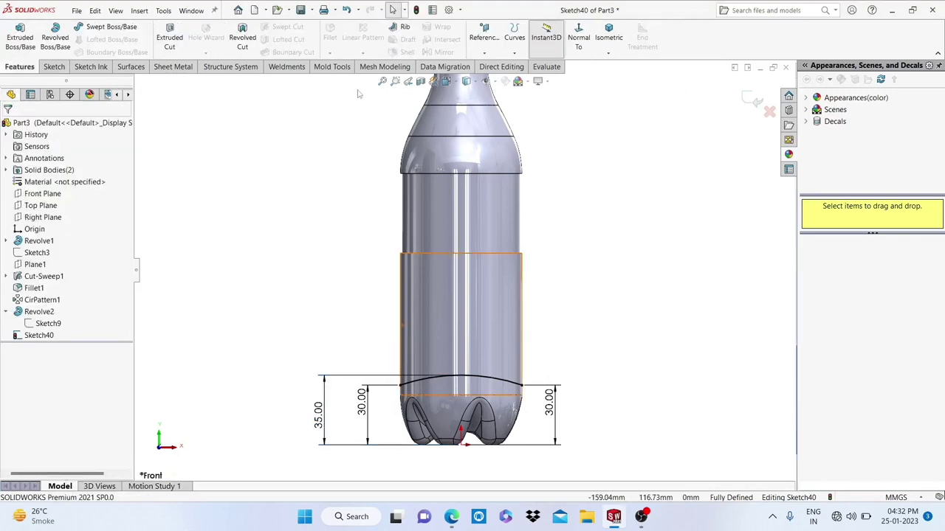
Create Split Line8 by projecting the curved sketch onto the bottle's lower body face.
left_click(514, 54)
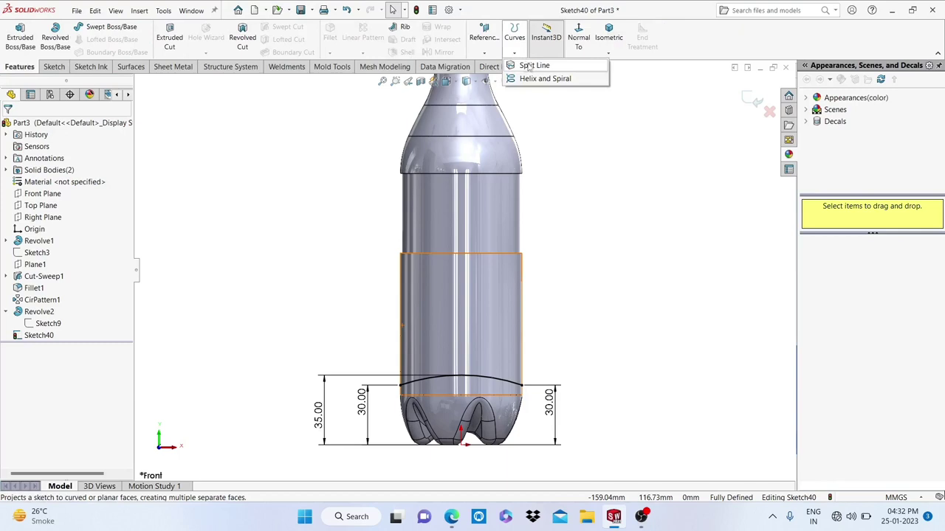
left_click(533, 65)
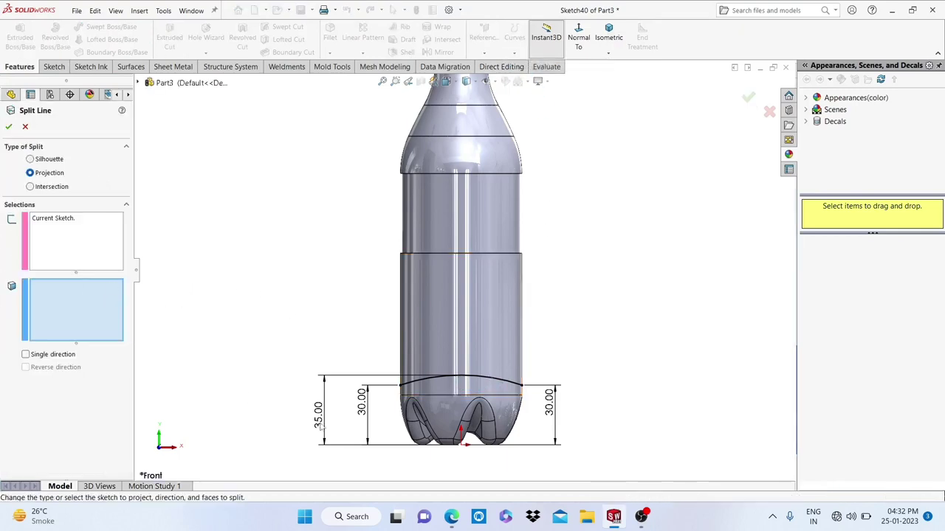
left_click(458, 361)
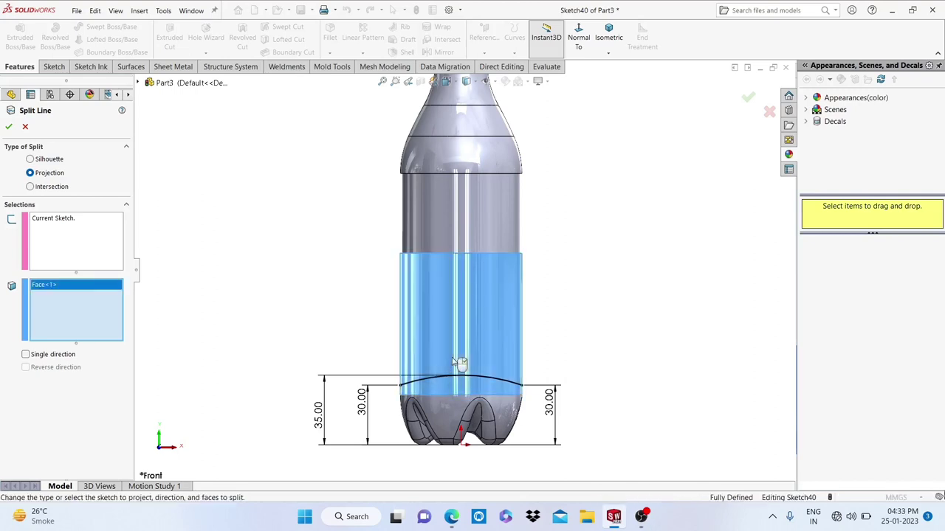
left_click(9, 127)
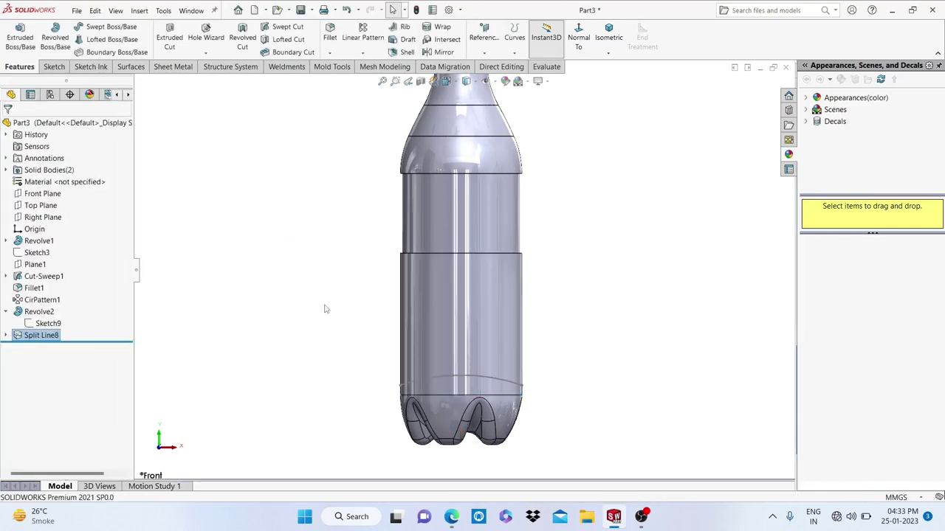
Convert the wavy split edge into a curve in new 3D sketch 3DSketch3.
mouse_move(368, 347)
middle_mouse_down()
mouse_move(584, 390)
mouse_move(446, 374)
mouse_move(274, 332)
mouse_move(321, 379)
mouse_move(288, 379)
middle_mouse_up()
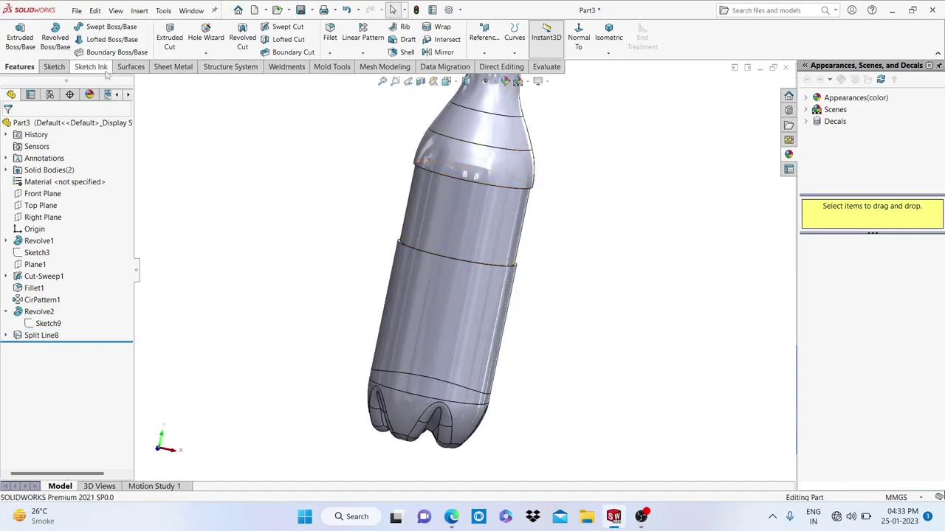
left_click(54, 67)
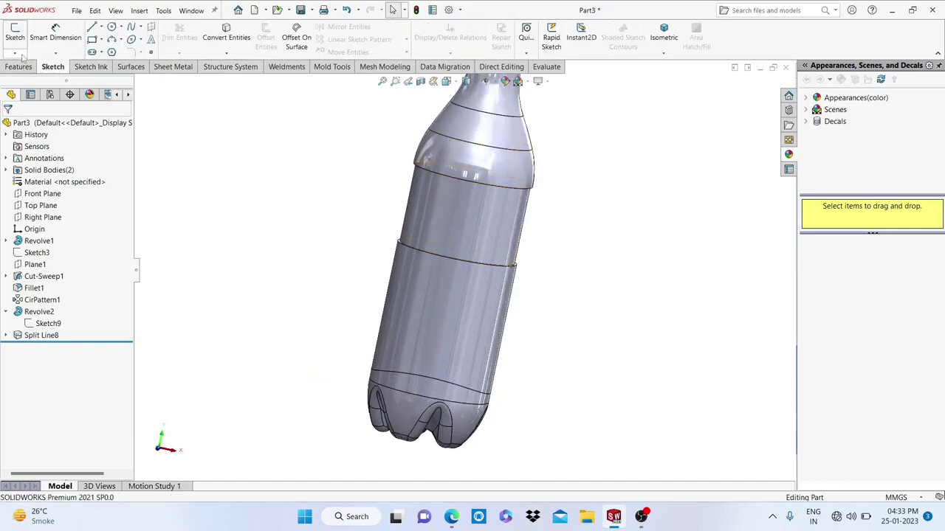
left_click(16, 54)
left_click(31, 76)
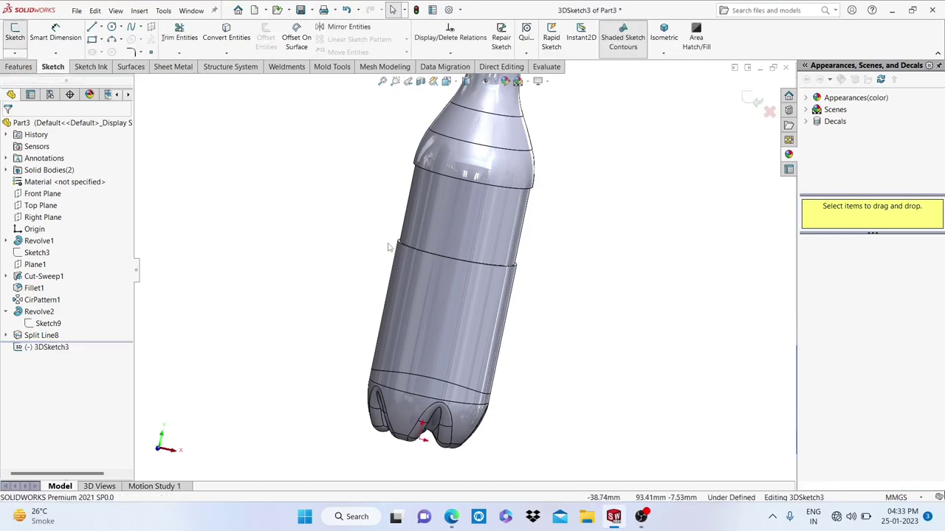
scroll(483, 306, "down", 2)
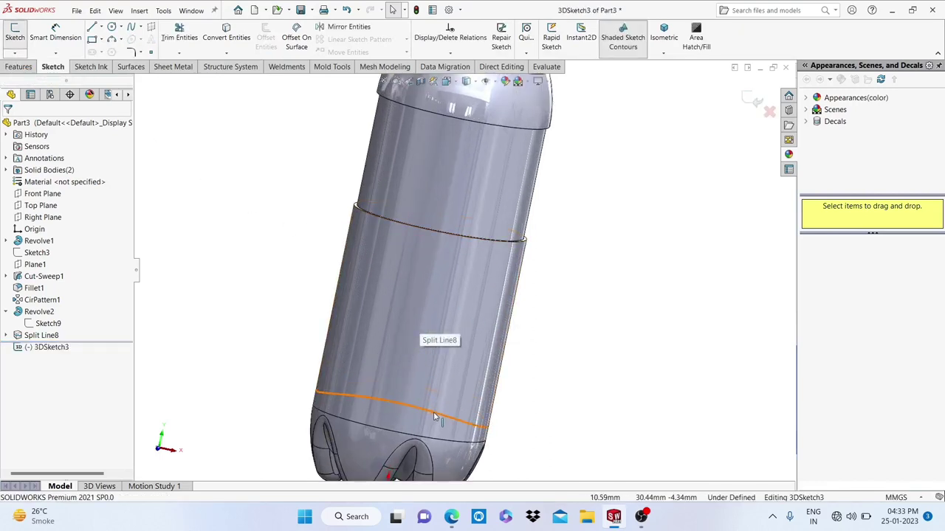
scroll(544, 403, "up", 5)
scroll(546, 313, "up", 1)
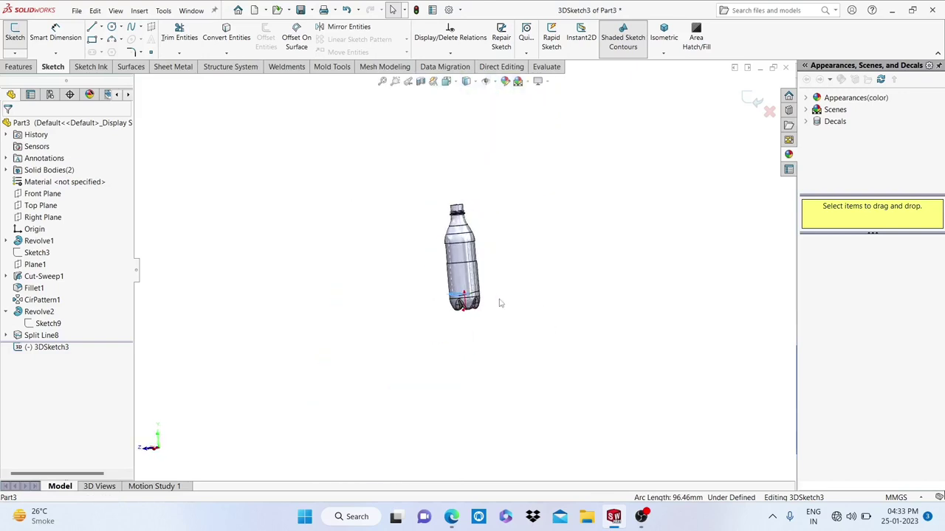
scroll(483, 299, "down", 2)
scroll(465, 292, "down", 1)
scroll(459, 286, "down", 2)
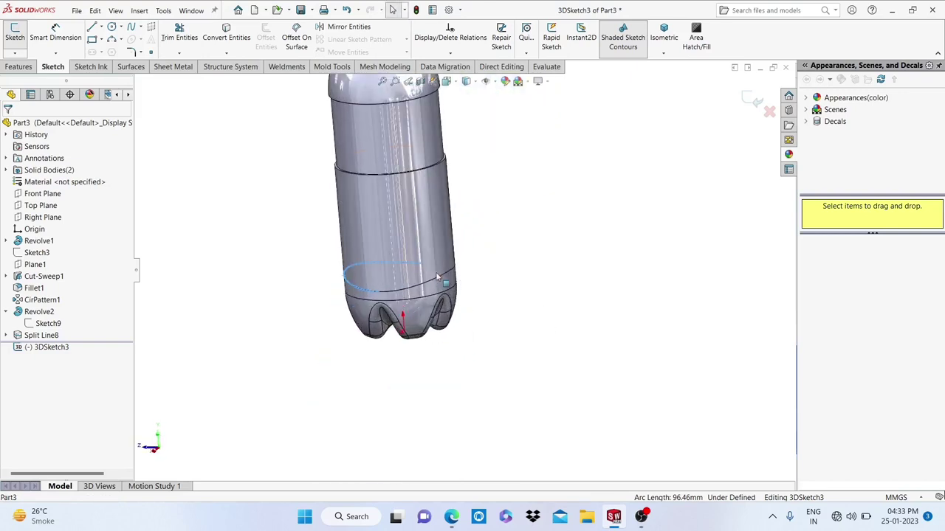
scroll(518, 289, "up", 2)
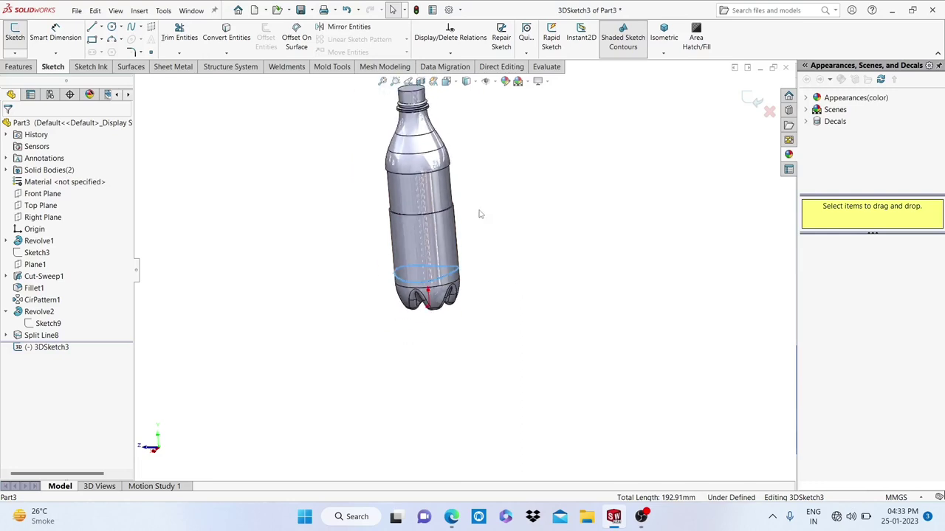
mouse_move(481, 213)
middle_mouse_down()
mouse_move(475, 189)
mouse_move(342, 99)
middle_mouse_up()
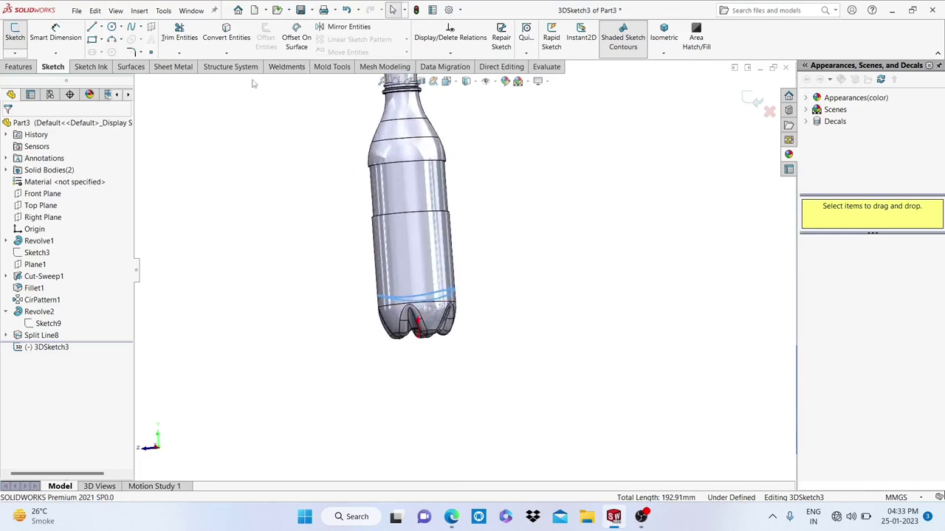
left_click(226, 37)
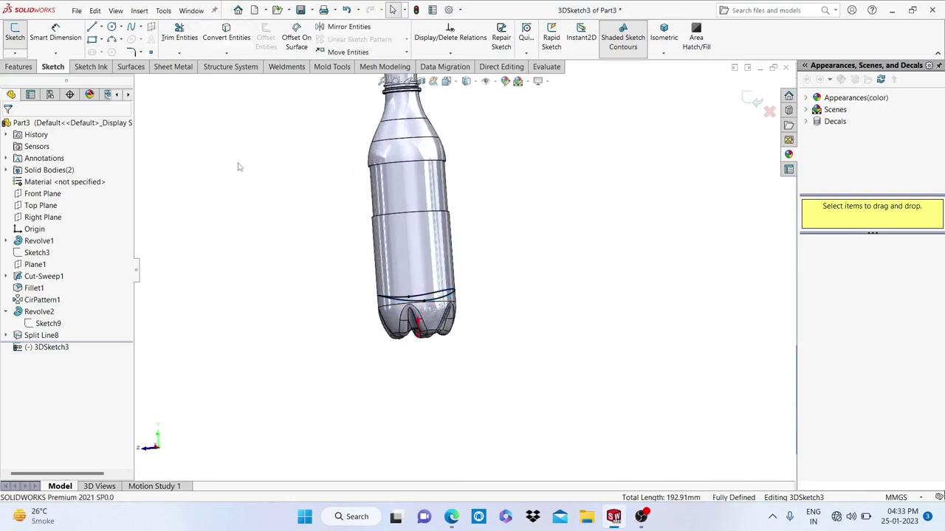
mouse_move(249, 182)
middle_mouse_down()
mouse_move(468, 205)
mouse_move(652, 135)
middle_mouse_up()
left_click(747, 98)
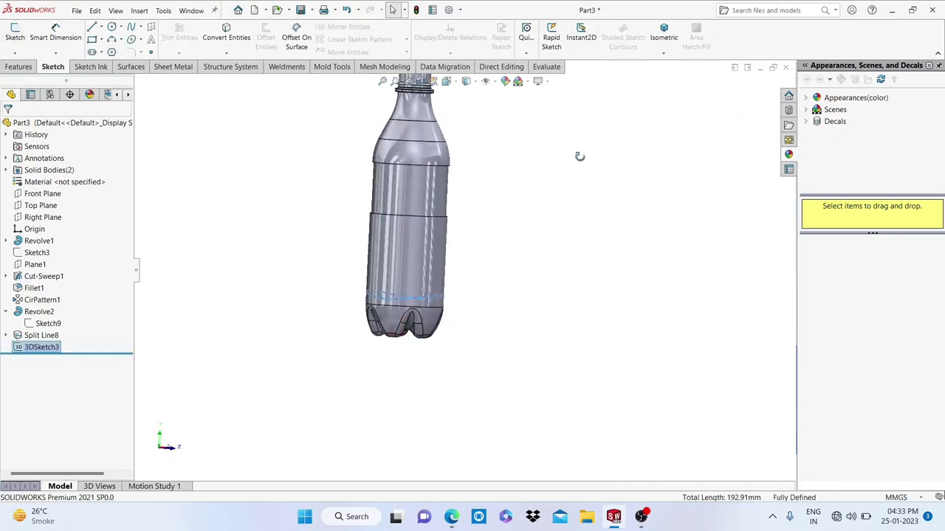
left_click(20, 67)
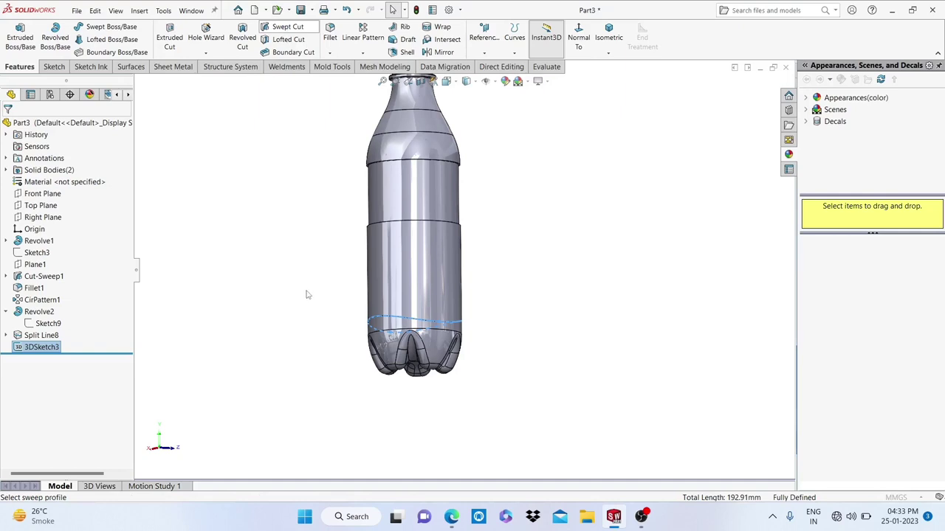
Swept-cut a 3 mm circular profile along 3DSketch3 around the lower body as Cut-Sweep4.
scroll(341, 311, "down", 1)
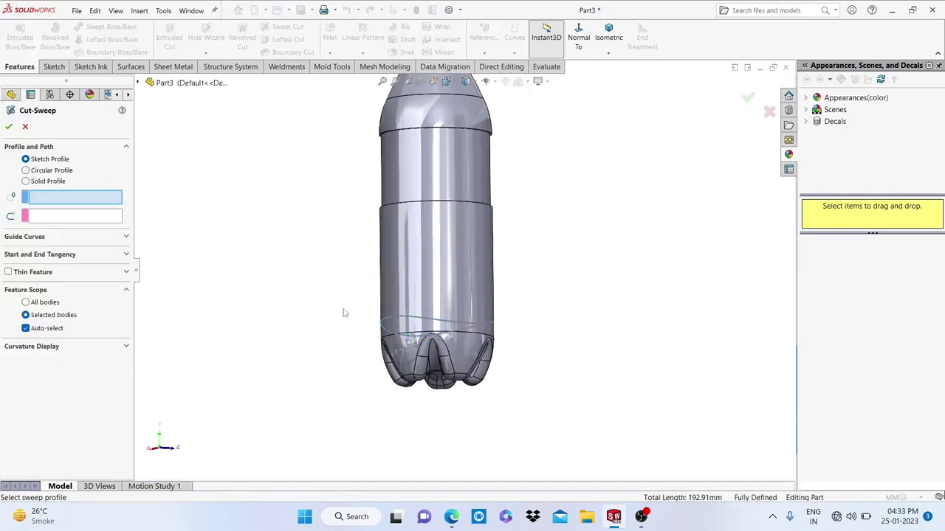
left_click(36, 173)
scroll(333, 332, "down", 1)
scroll(336, 324, "down", 1)
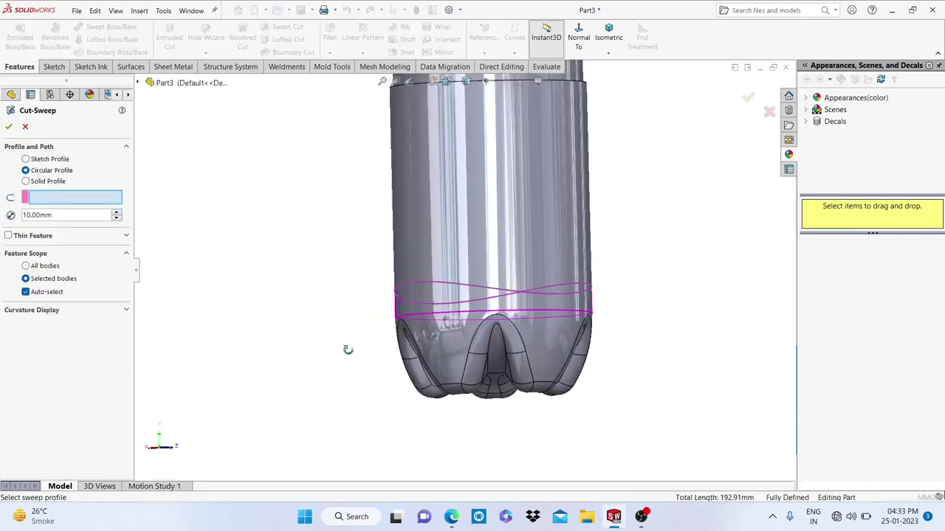
left_click(397, 293)
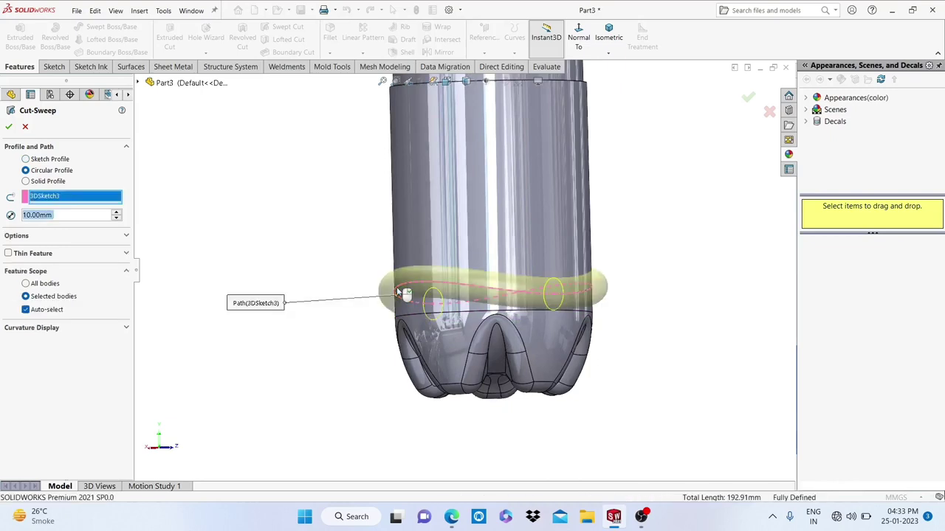
key("z")
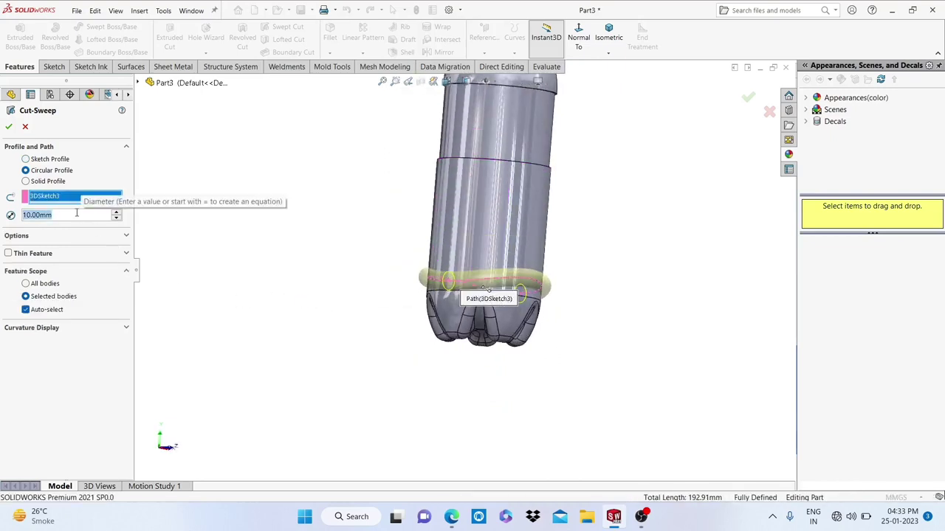
type("2")
key("Return")
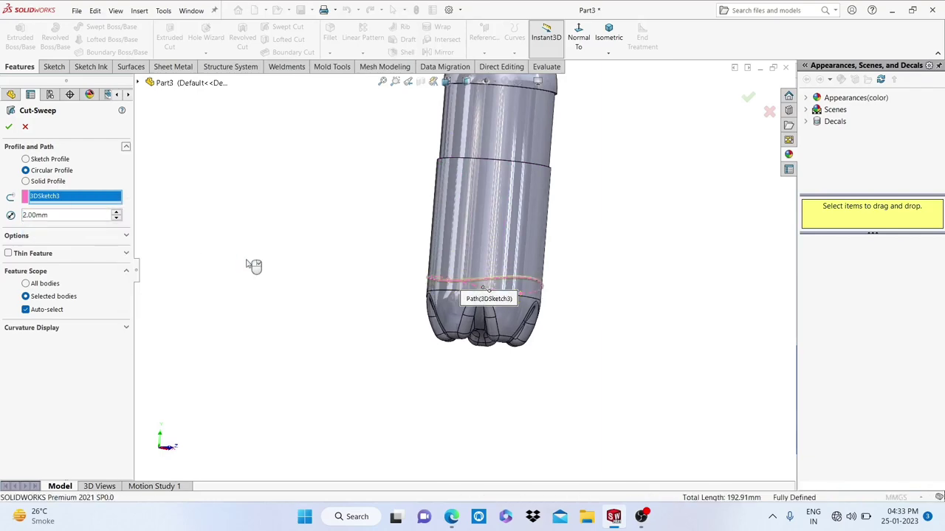
mouse_move(253, 265)
middle_mouse_down()
mouse_move(280, 278)
mouse_move(437, 271)
middle_mouse_up()
scroll(400, 272, "up", 5)
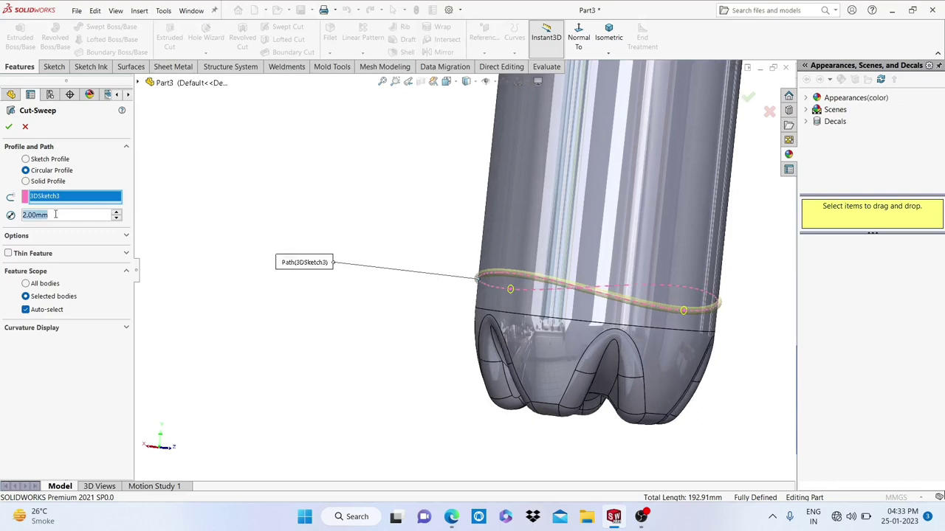
type("3")
key("Return")
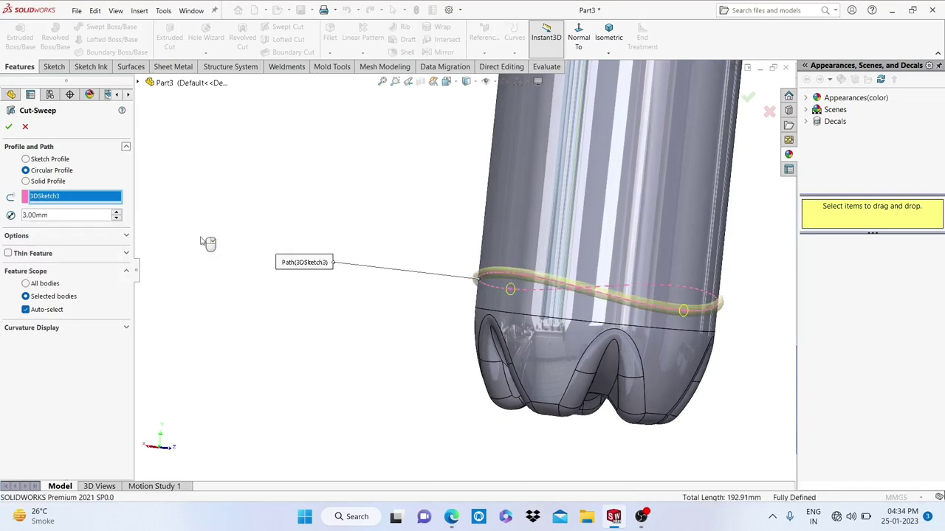
scroll(332, 262, "down", 3)
scroll(361, 268, "down", 3)
scroll(351, 233, "up", 1)
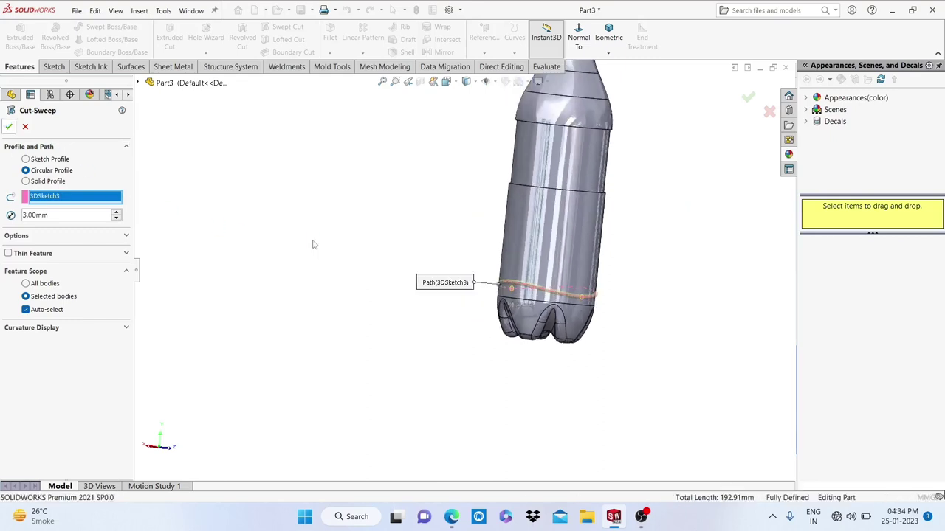
key("Return")
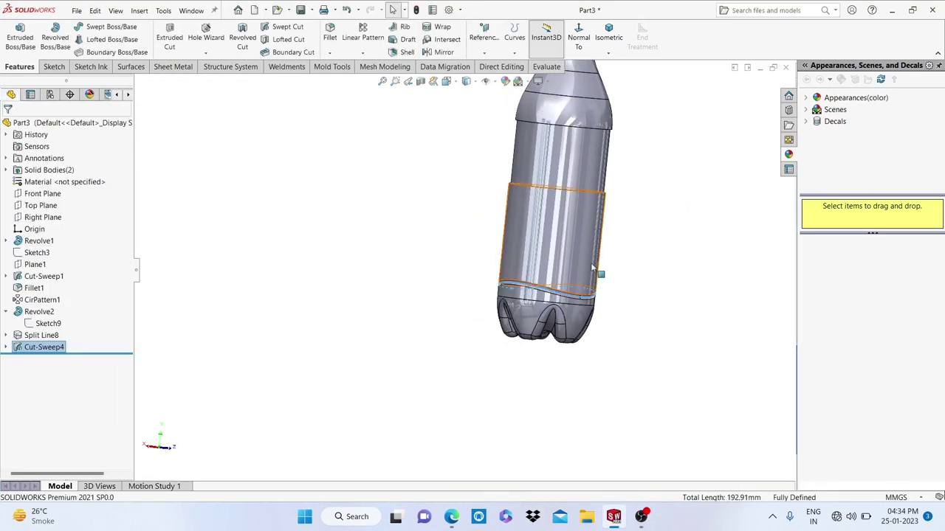
Select the wavy groove's lower and upper edges for a 1 mm fillet.
scroll(573, 296, "up", 5)
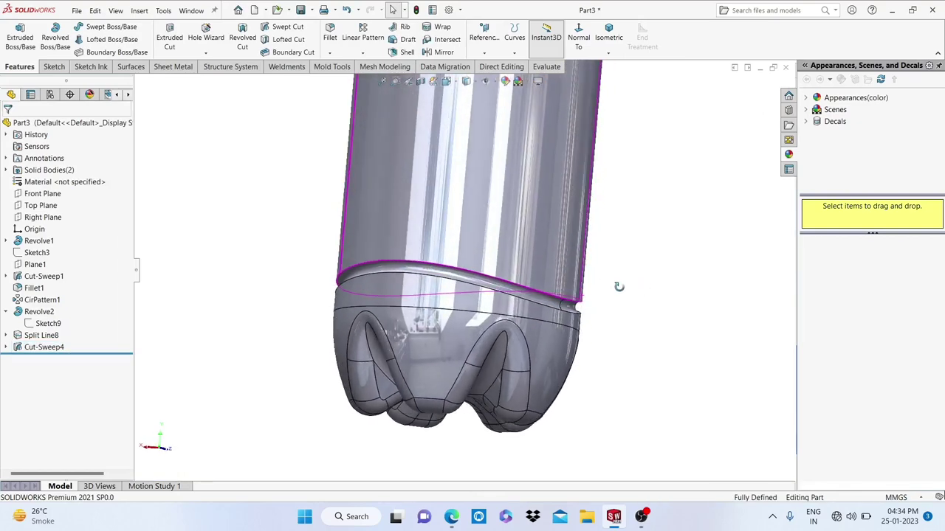
scroll(583, 253, "down", 3)
scroll(583, 254, "down", 3)
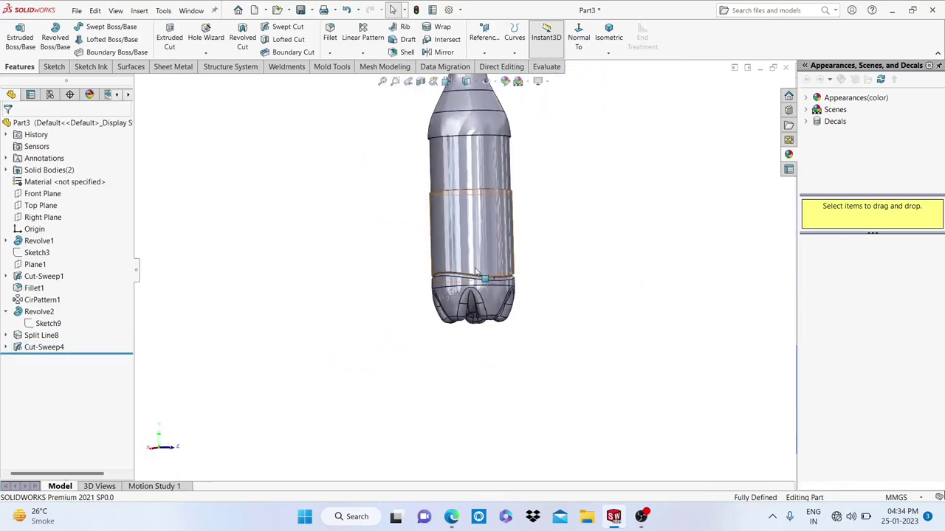
scroll(476, 273, "up", 4)
scroll(476, 273, "up", 2)
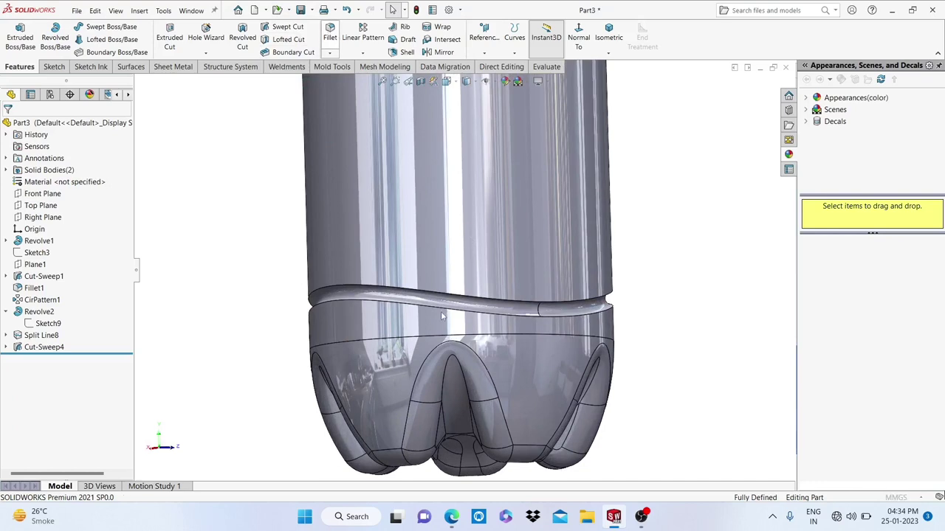
scroll(438, 308, "up", 2)
scroll(420, 302, "up", 1)
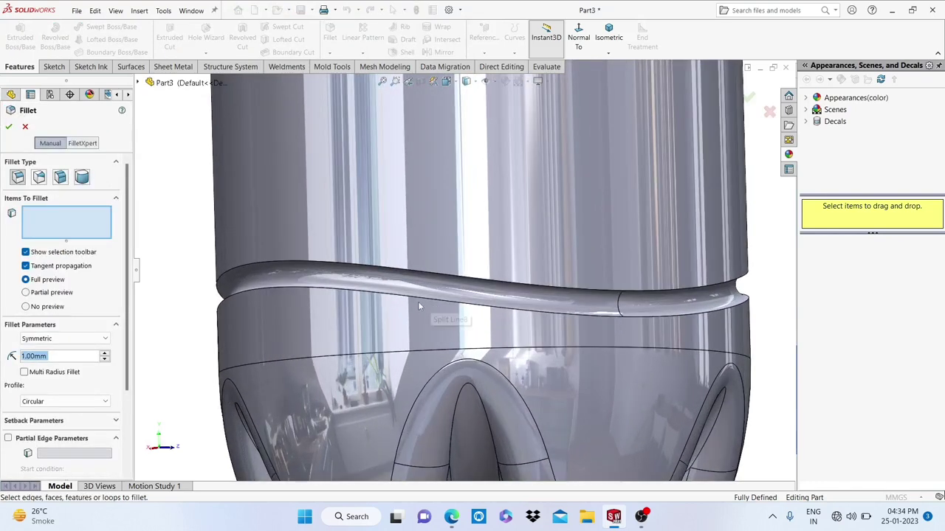
left_click(376, 292)
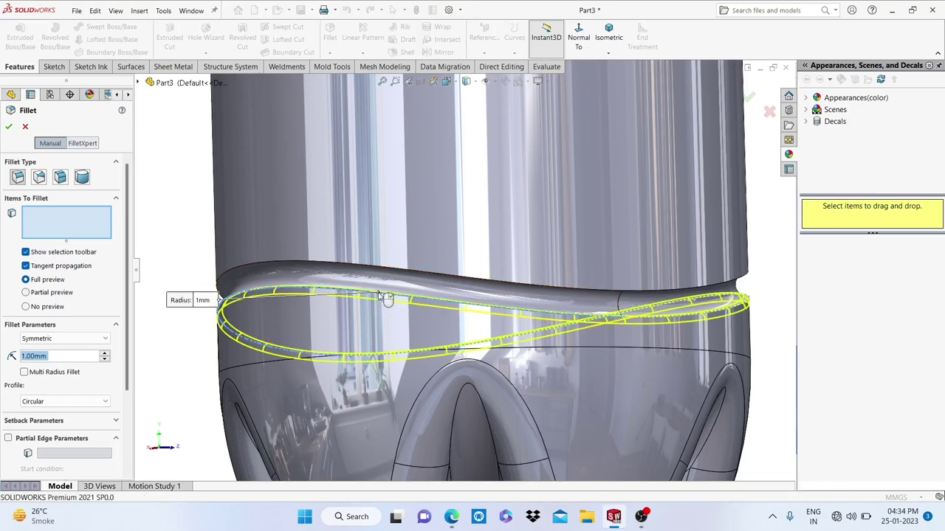
left_click(446, 277)
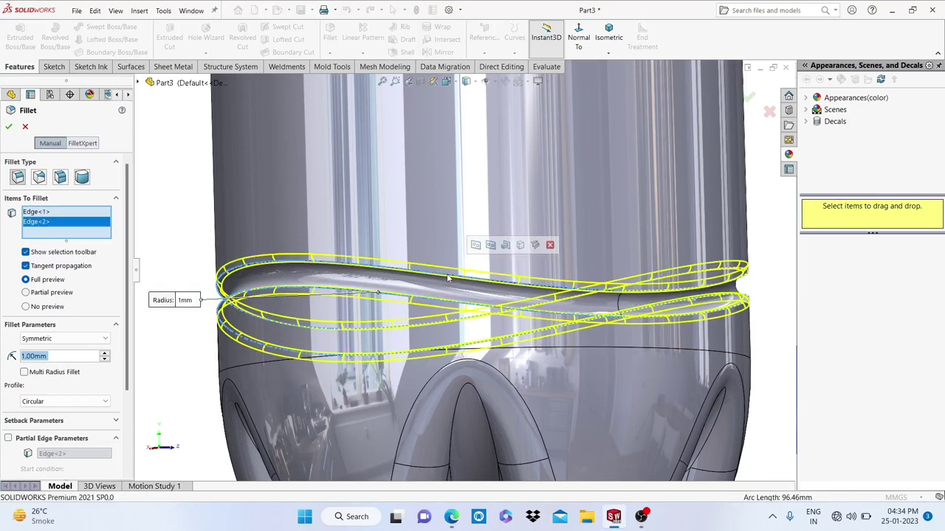
scroll(486, 293, "up", 3)
scroll(491, 301, "up", 2)
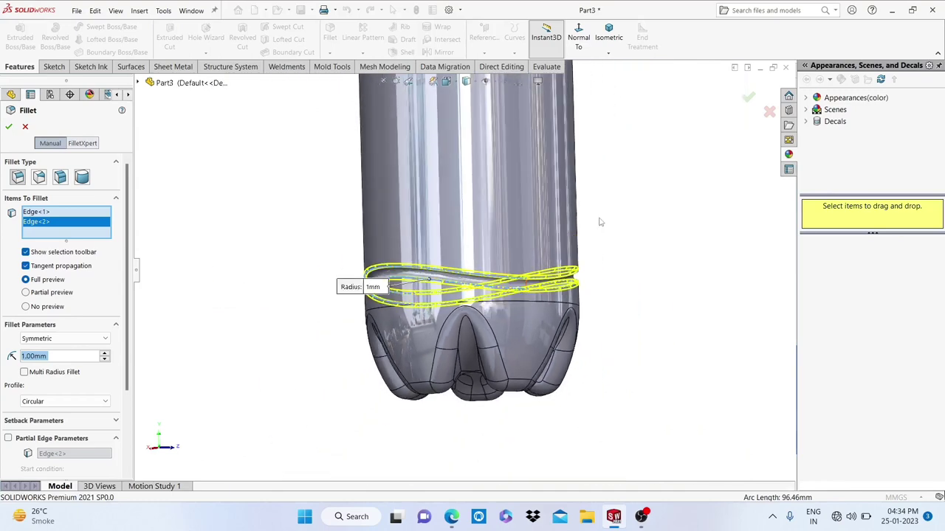
scroll(469, 273, "up", 1)
middle_click_drag(469, 273, 57, 138)
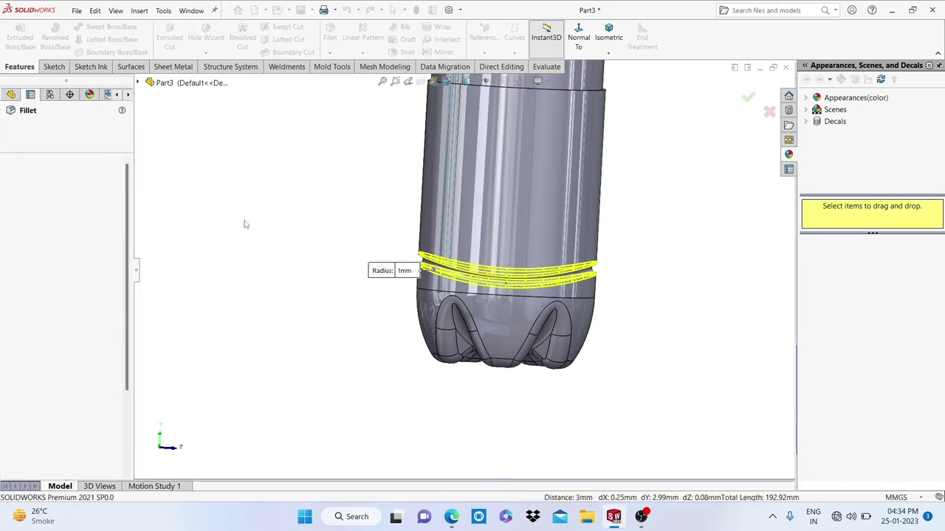
Start a linear pattern along the bottle's central axis, Axis<1>, at 10 mm spacing, 6 instances.
scroll(393, 228, "up", 3)
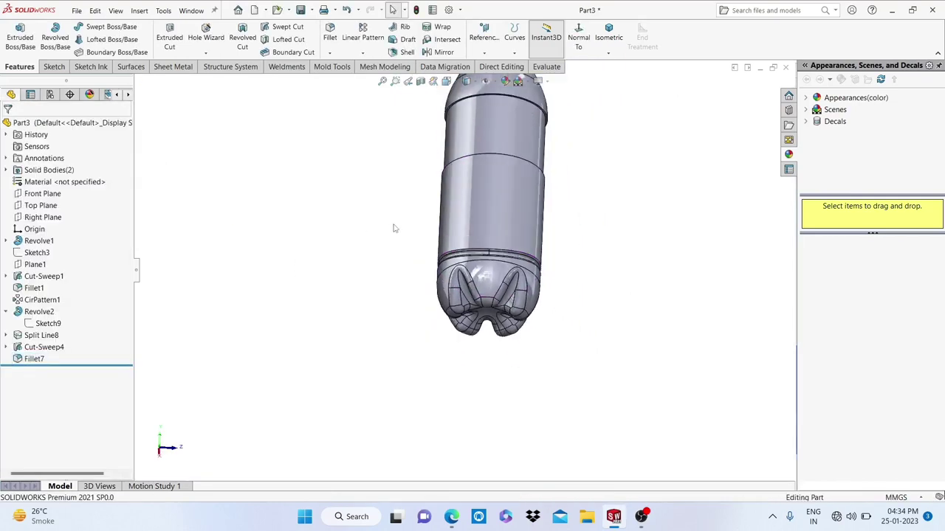
scroll(393, 228, "up", 2)
mouse_move(393, 228)
middle_mouse_down()
mouse_move(583, 268)
mouse_move(527, 251)
middle_mouse_up()
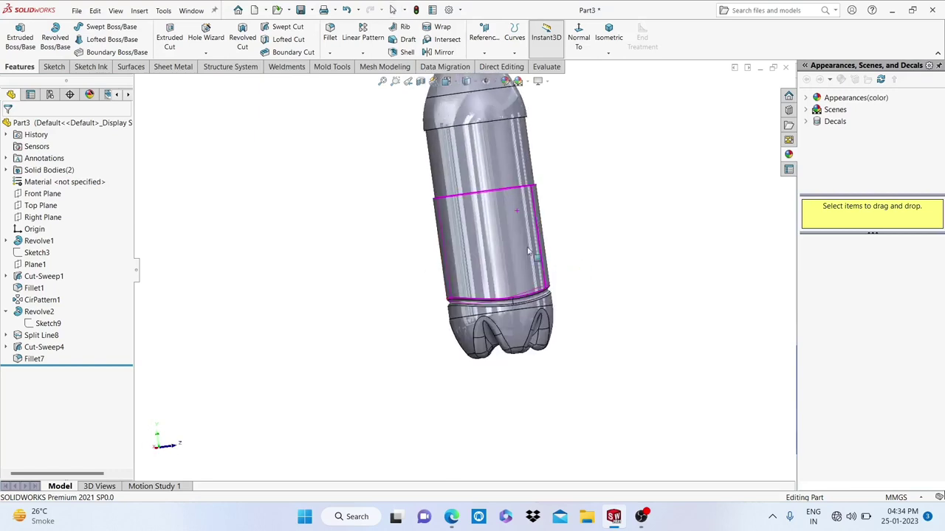
left_click(362, 54)
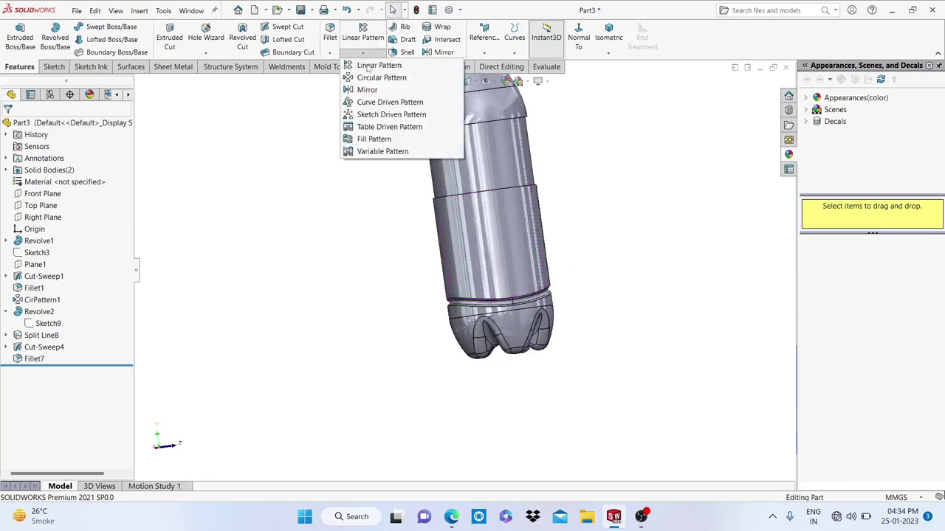
middle_click_drag(501, 251, 513, 283)
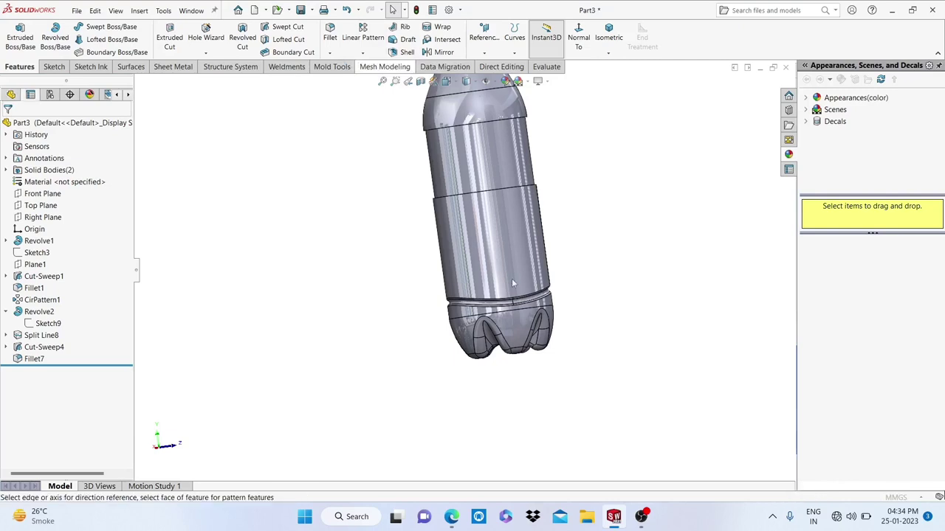
scroll(184, 213, "up", 2)
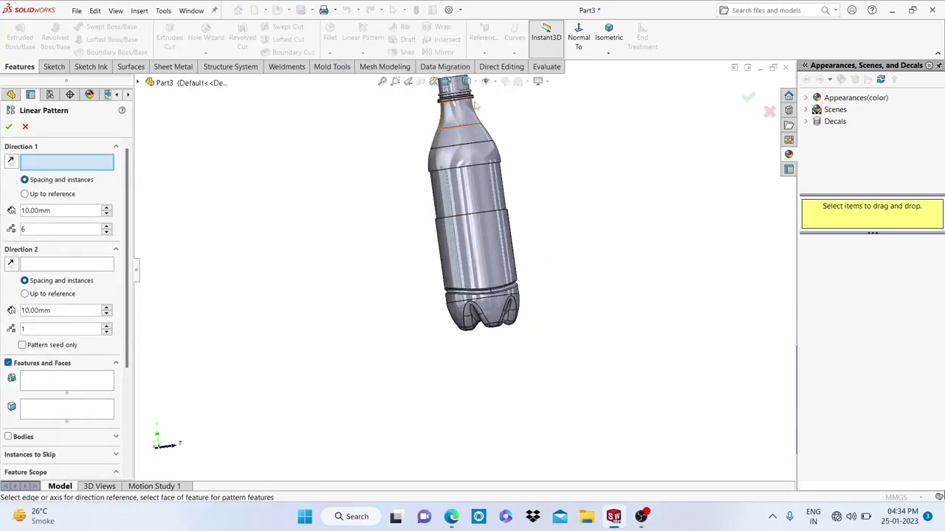
left_click(499, 88)
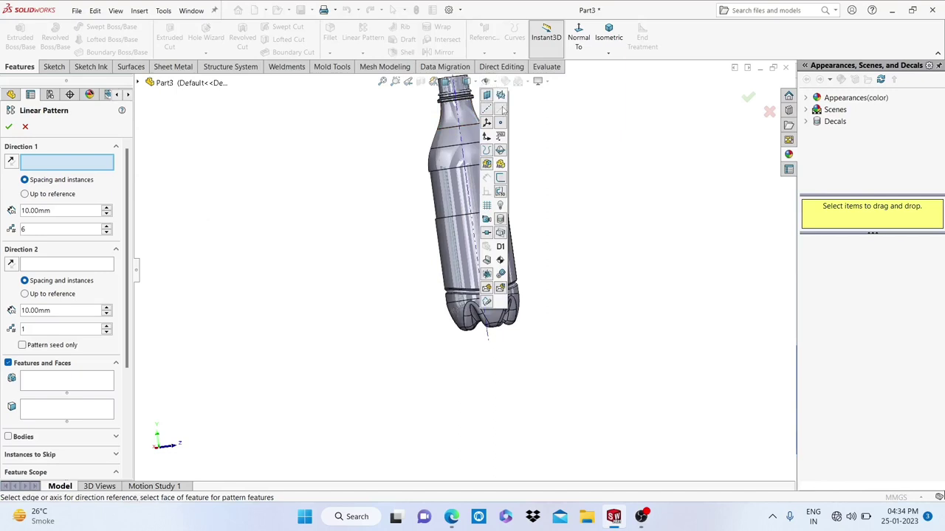
mouse_move(503, 110)
middle_mouse_down()
mouse_move(555, 154)
mouse_move(495, 200)
middle_mouse_up()
scroll(487, 203, "down", 3)
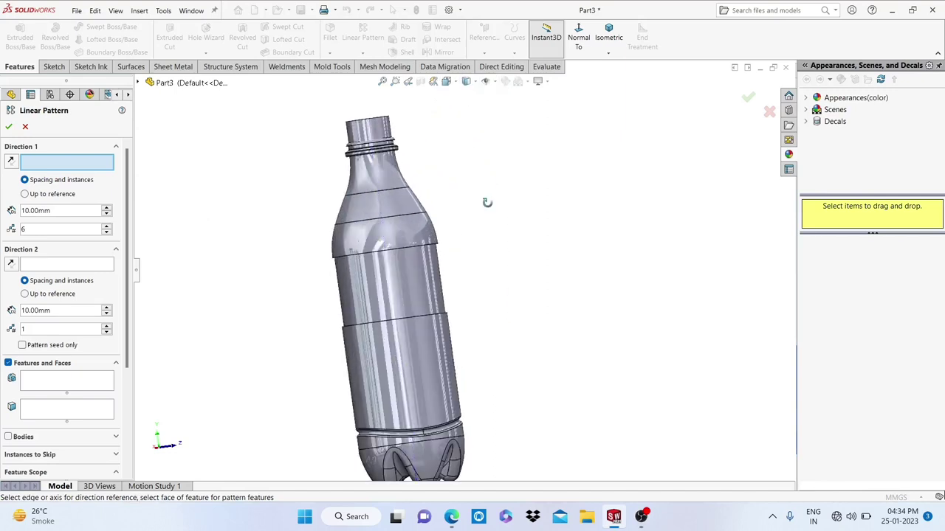
left_click(374, 172)
scroll(268, 288, "up", 3)
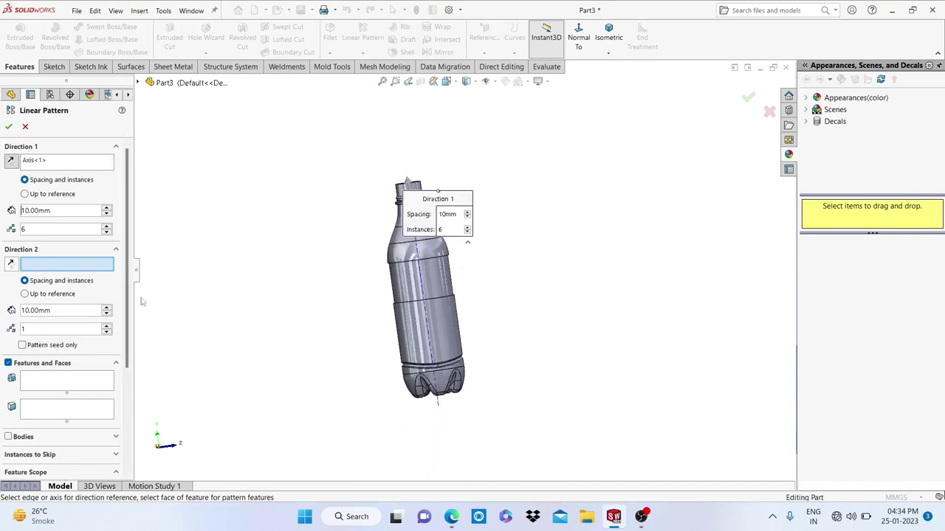
Add Cut-Sweep4 and Fillet7 as the patterned features and confirm LPattern2.
left_click(46, 381)
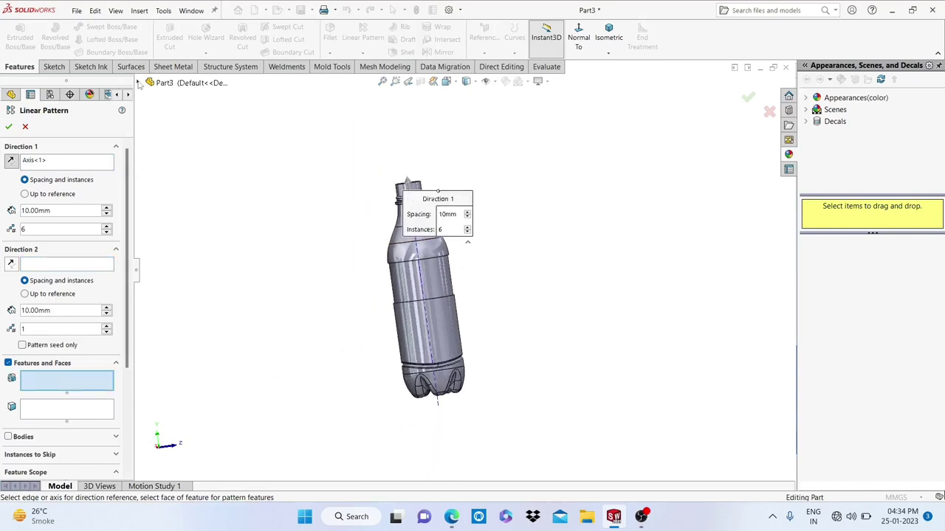
left_click(139, 82)
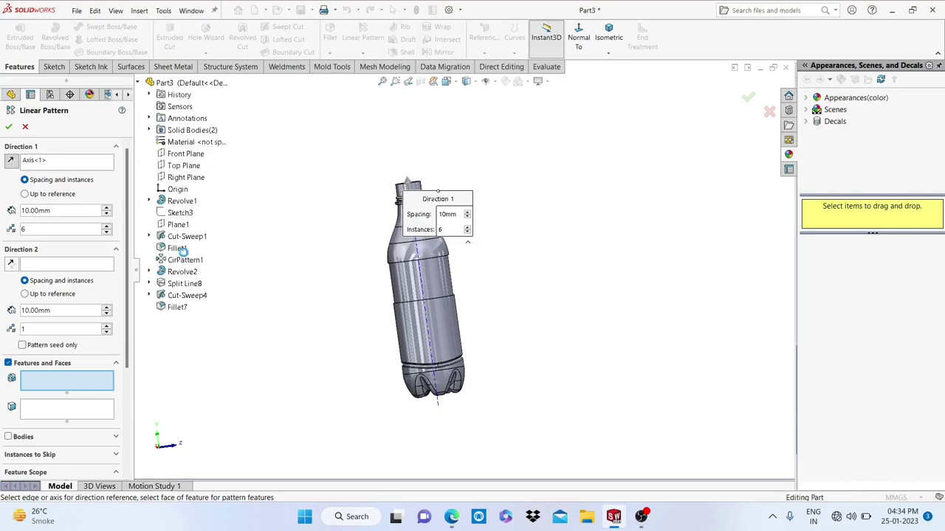
left_click(182, 295)
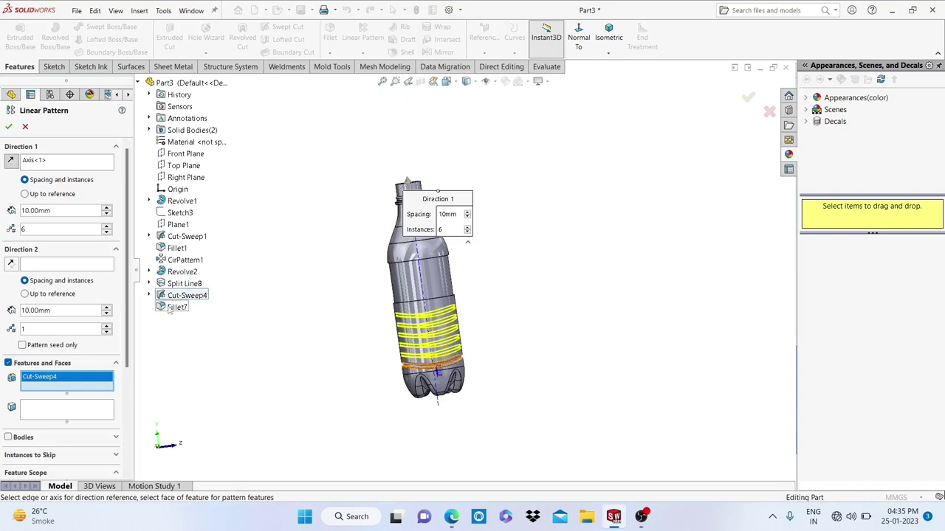
left_click(170, 309)
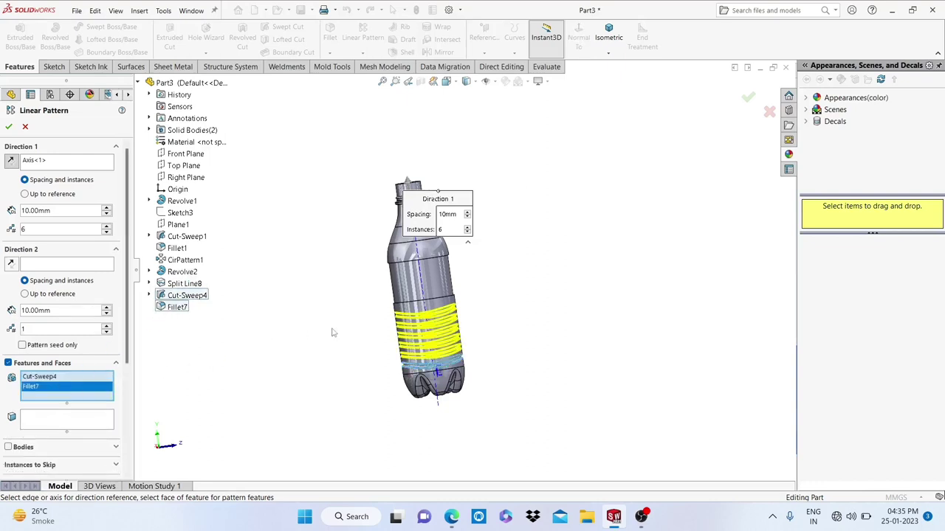
middle_click_drag(332, 332, 422, 299)
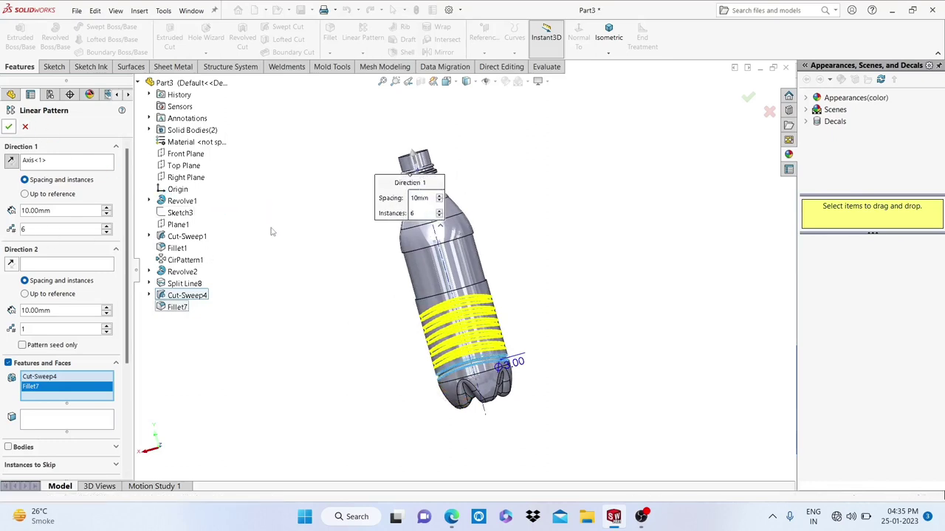
key("Return")
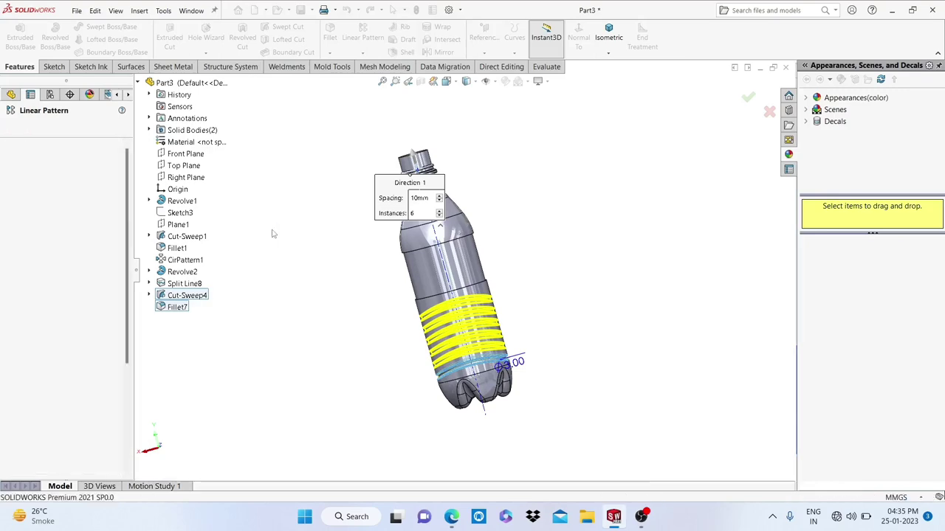
mouse_move(292, 292)
middle_mouse_down()
mouse_move(380, 195)
mouse_move(325, 214)
mouse_move(539, 372)
mouse_move(446, 364)
middle_mouse_up()
key("ctrl+4")
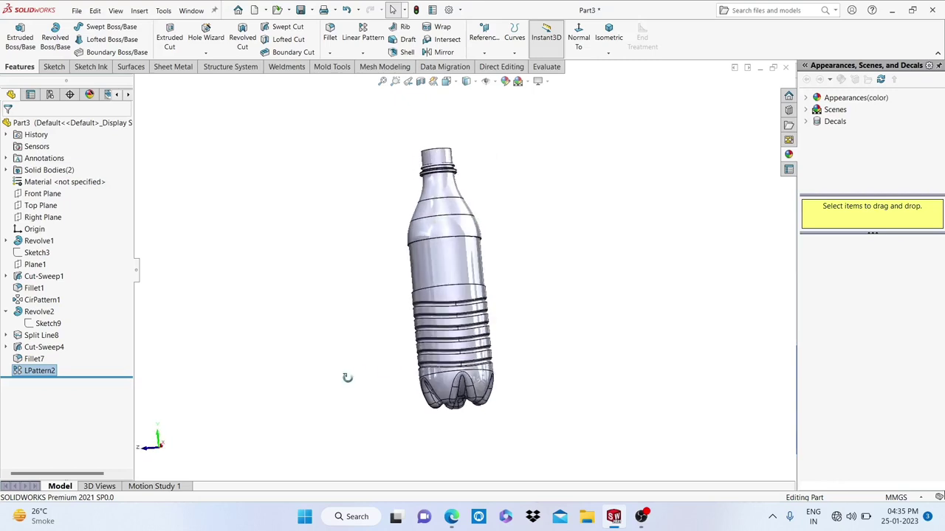
left_click(495, 83)
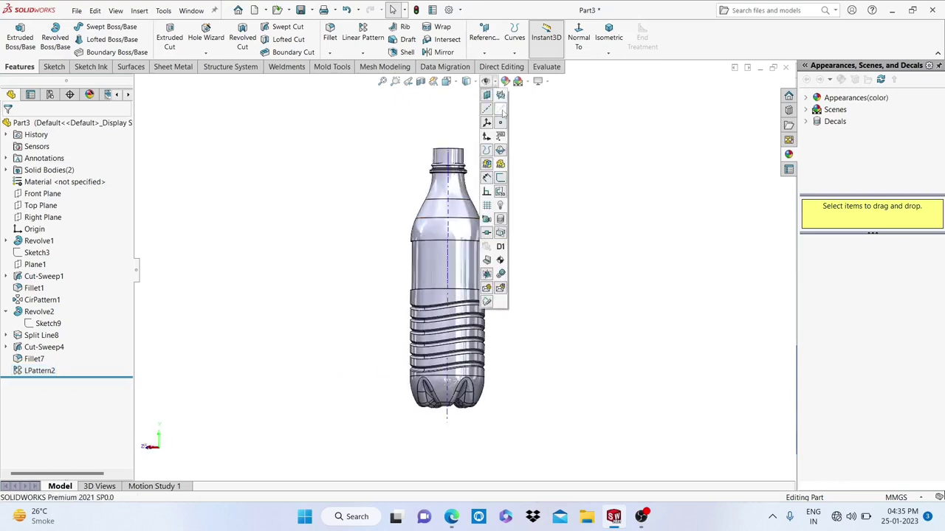
mouse_move(547, 235)
middle_mouse_down()
mouse_move(312, 186)
mouse_move(505, 262)
mouse_move(569, 300)
mouse_move(312, 331)
middle_mouse_up()
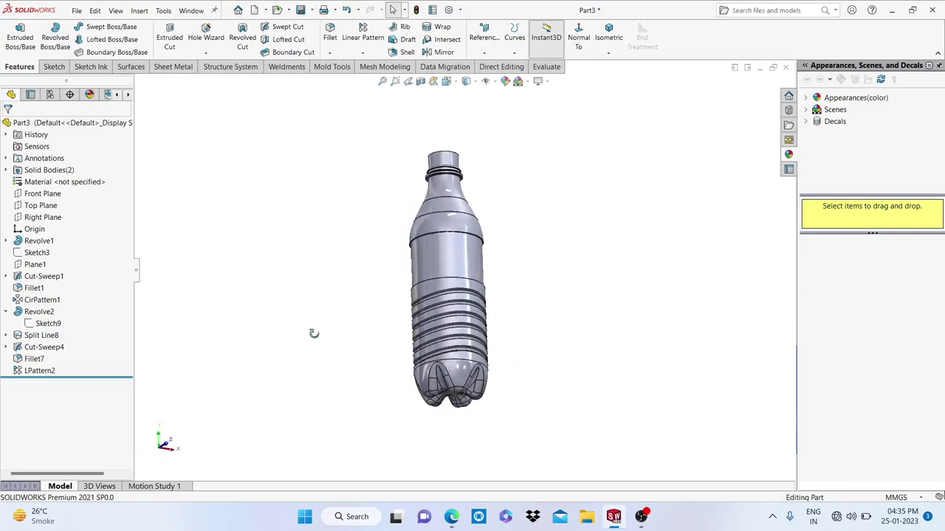
scroll(442, 330, "down", 3)
scroll(441, 330, "up", 3)
mouse_move(446, 335)
middle_mouse_down()
mouse_move(544, 332)
mouse_move(495, 281)
mouse_move(590, 283)
middle_mouse_up()
scroll(498, 307, "down", 3)
scroll(497, 305, "down", 3)
scroll(591, 284, "up", 3)
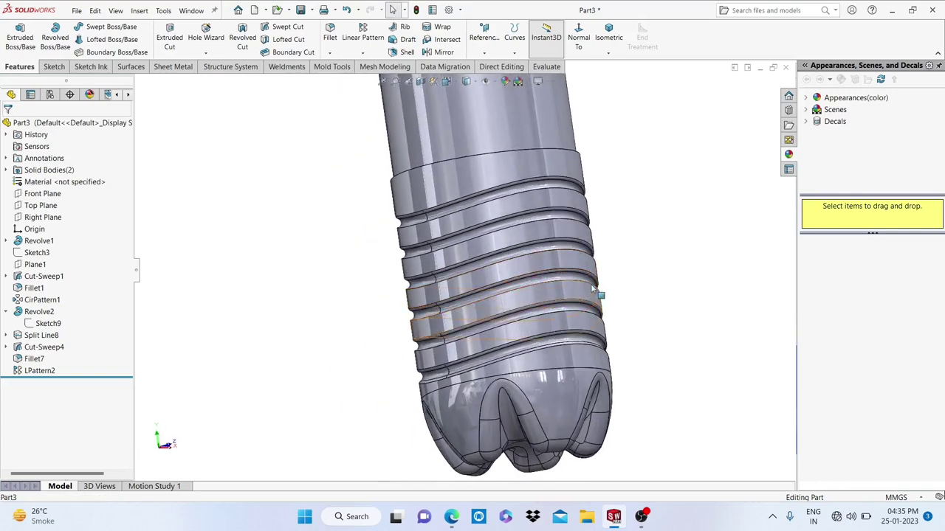
middle_click_drag(613, 229, 558, 169)
scroll(558, 170, "down", 2)
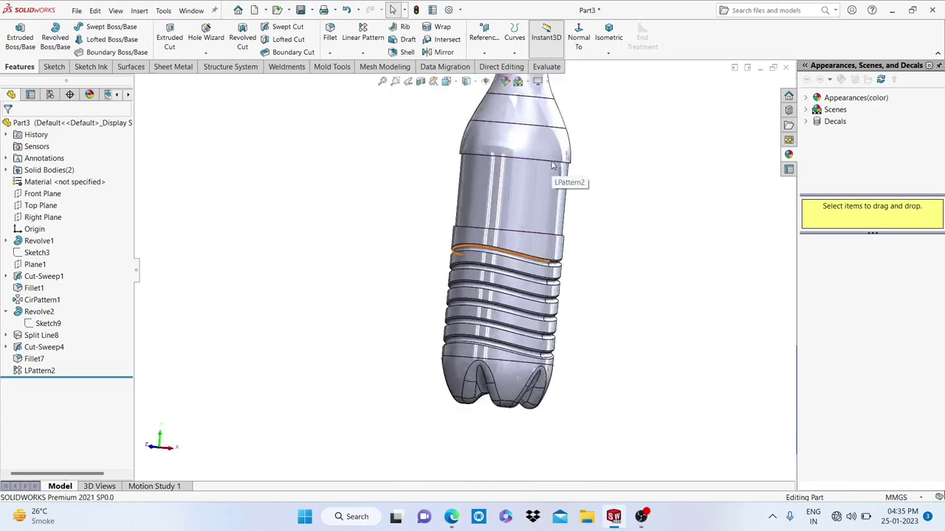
scroll(557, 170, "down", 2)
scroll(519, 164, "up", 3)
scroll(489, 163, "down", 3)
scroll(503, 229, "up", 2)
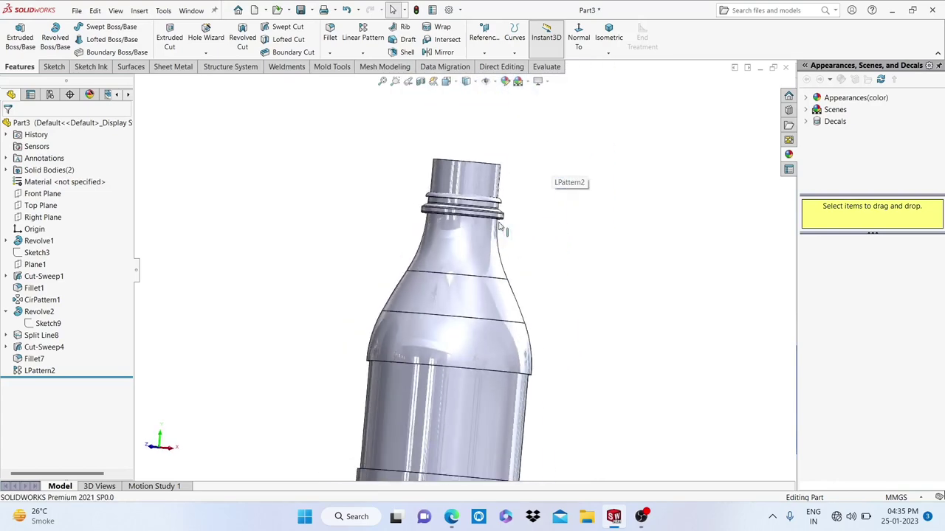
scroll(544, 341, "up", 1)
scroll(413, 416, "up", 2)
mouse_move(370, 307)
middle_mouse_down()
mouse_move(432, 204)
mouse_move(391, 310)
mouse_move(467, 381)
mouse_move(509, 390)
mouse_move(476, 317)
mouse_move(450, 310)
middle_mouse_up()
scroll(449, 312, "down", 3)
scroll(415, 250, "down", 3)
middle_click_drag(414, 250, 489, 338)
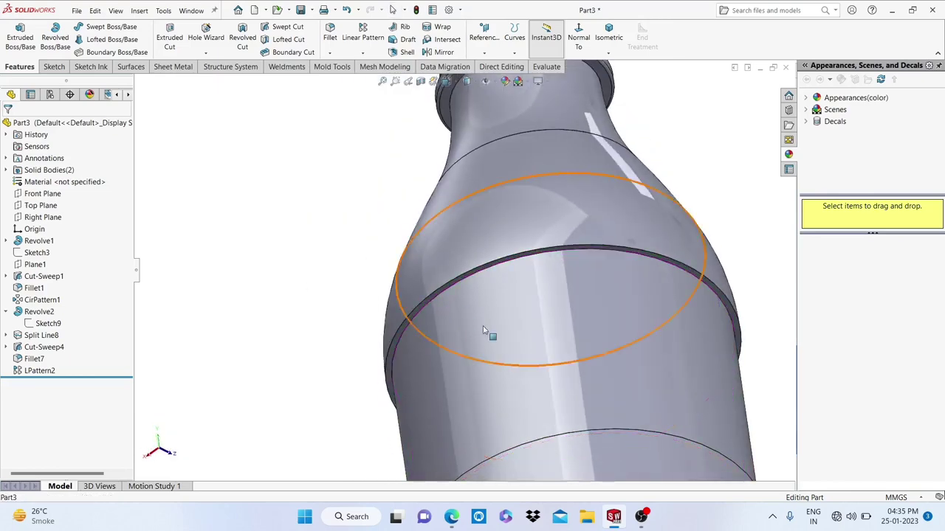
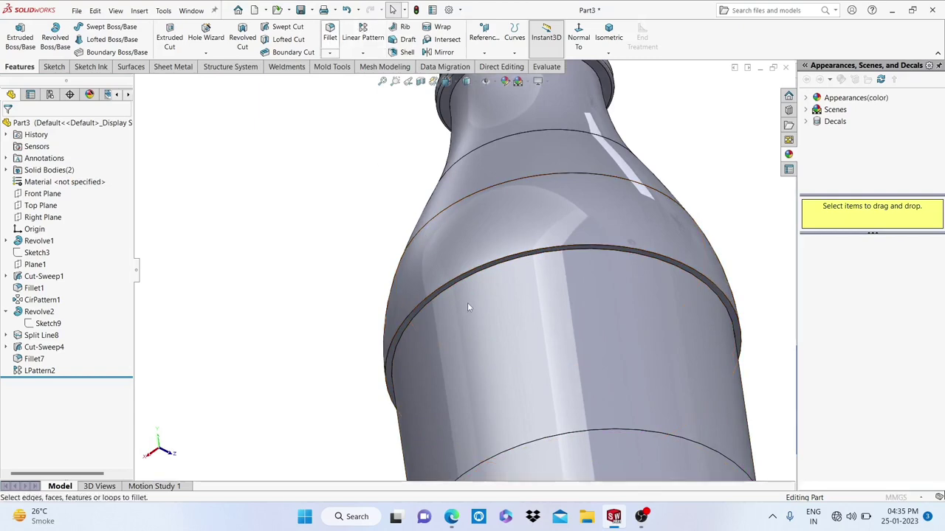
Round the smooth band's upper and lower circular edges with a 1 mm fillet.
left_click(425, 303)
middle_click_drag(521, 436, 530, 375)
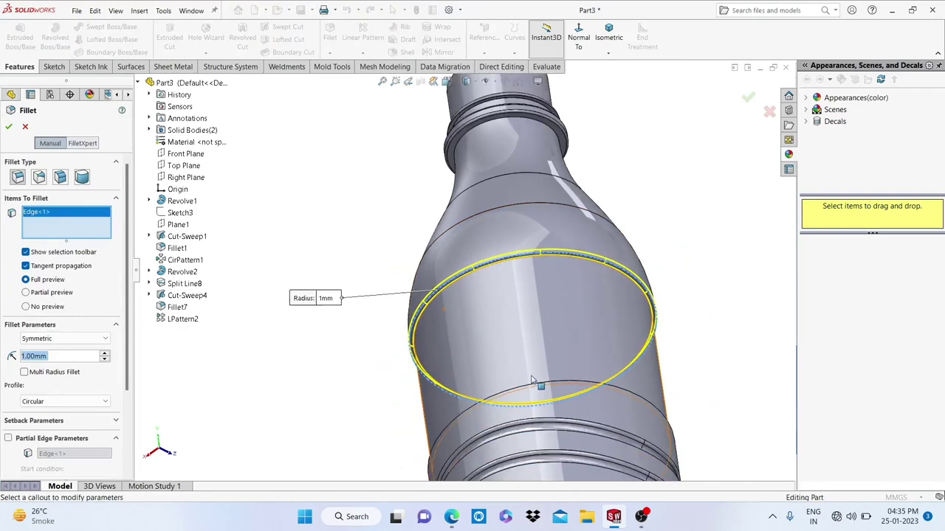
middle_click_drag(547, 431, 536, 347)
scroll(537, 381, "down", 2)
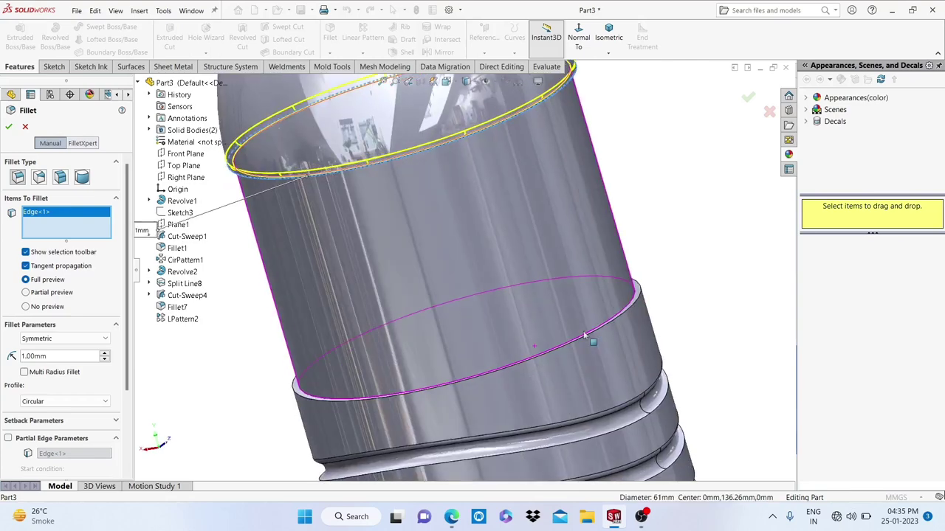
scroll(622, 296, "down", 2)
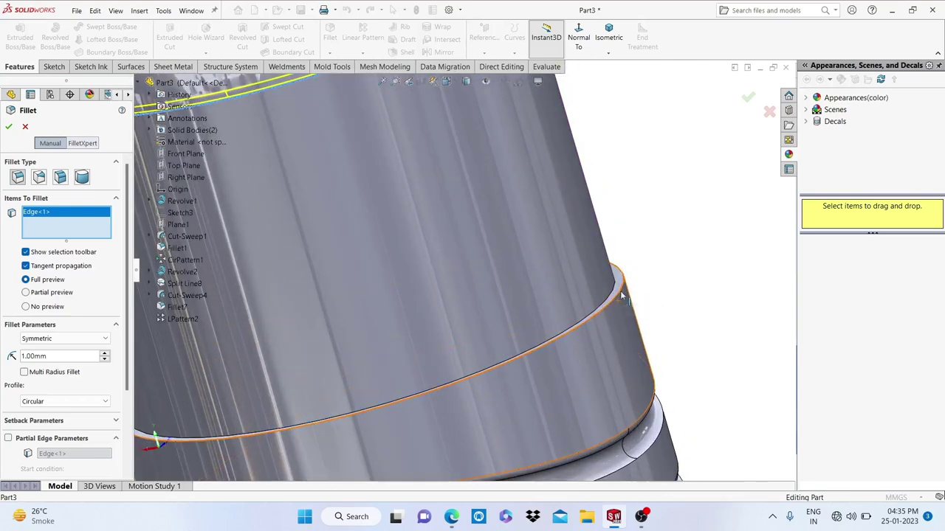
left_click(622, 297)
scroll(449, 369, "up", 3)
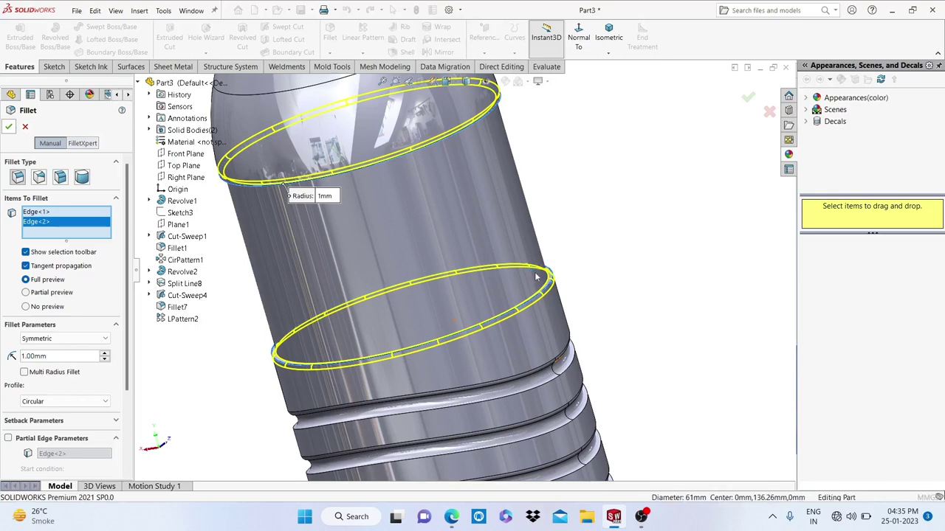
key("Return")
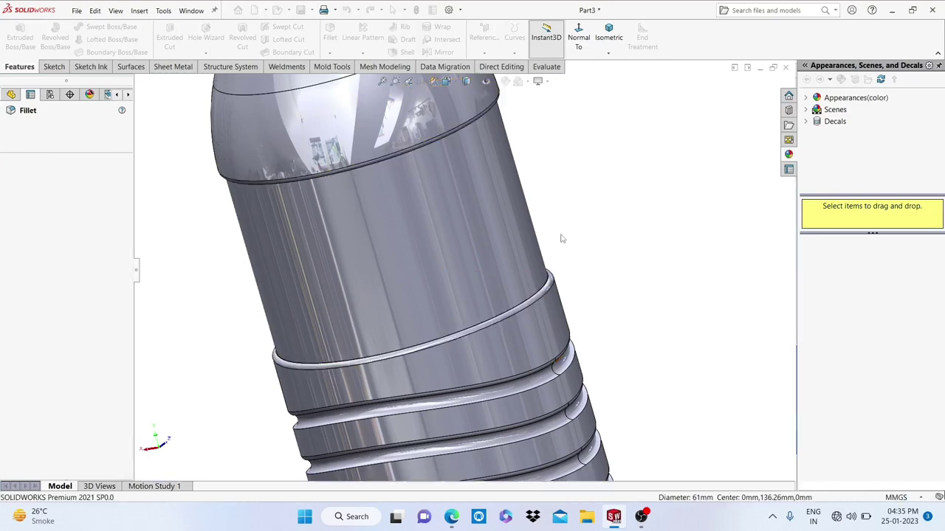
scroll(509, 199, "down", 2)
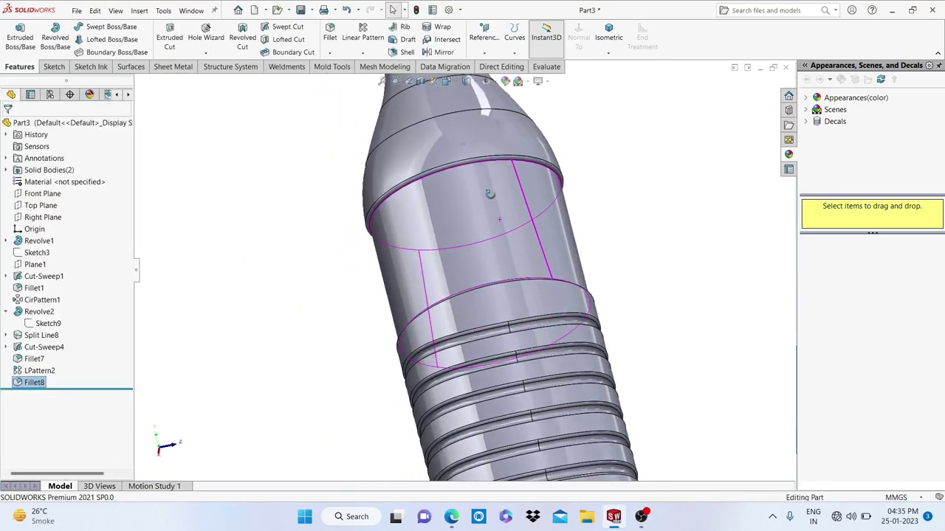
scroll(477, 190, "down", 2)
scroll(443, 180, "down", 2)
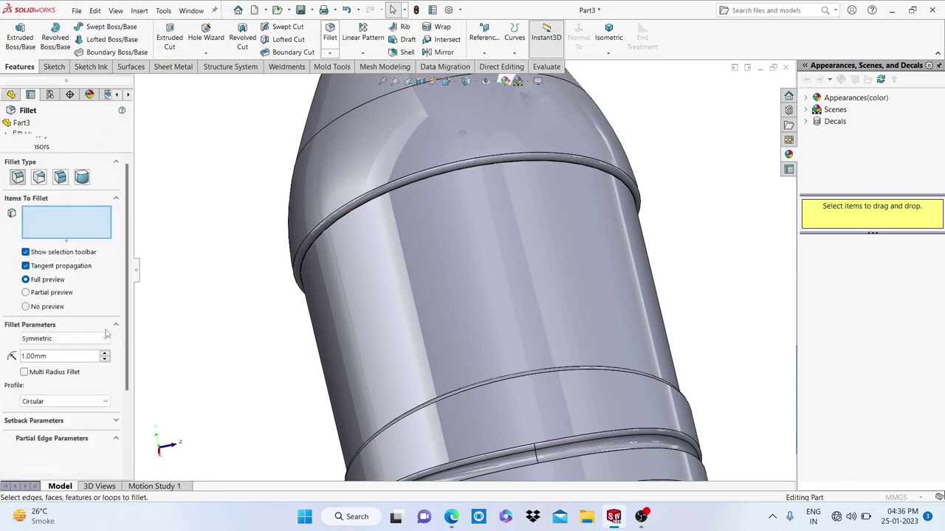
Set the fillet radius to 0.5 mm and select the band's upper rim edge.
type("0.5")
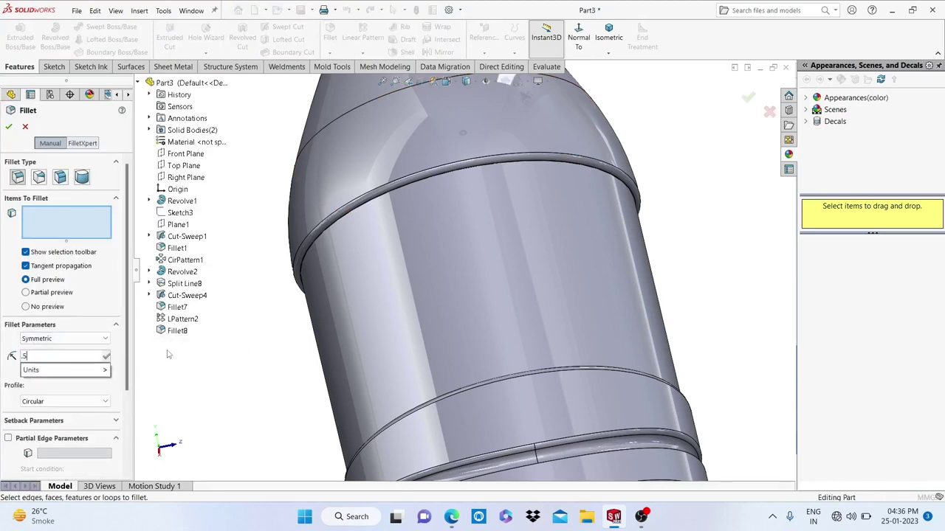
key("Return")
scroll(387, 235, "down", 3)
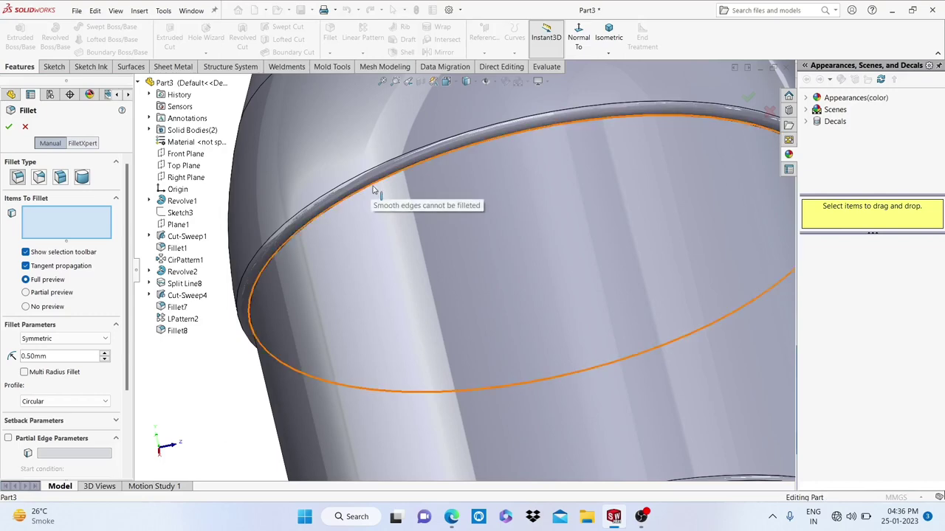
scroll(373, 190, "down", 1)
scroll(384, 190, "down", 2)
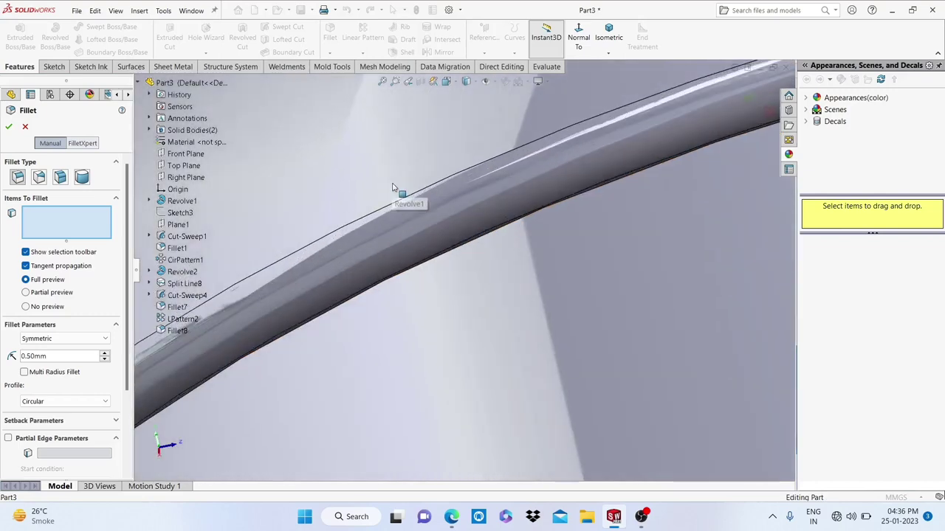
scroll(397, 190, "down", 2)
scroll(439, 209, "down", 2)
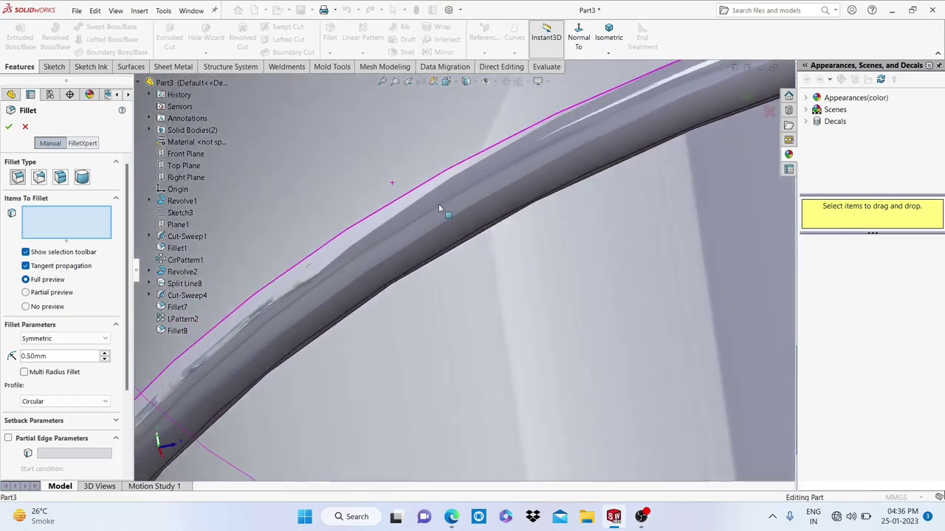
left_click(473, 234)
Add the second rim edge and apply the 0.5 mm fillet to both edges.
scroll(494, 221, "up", 3)
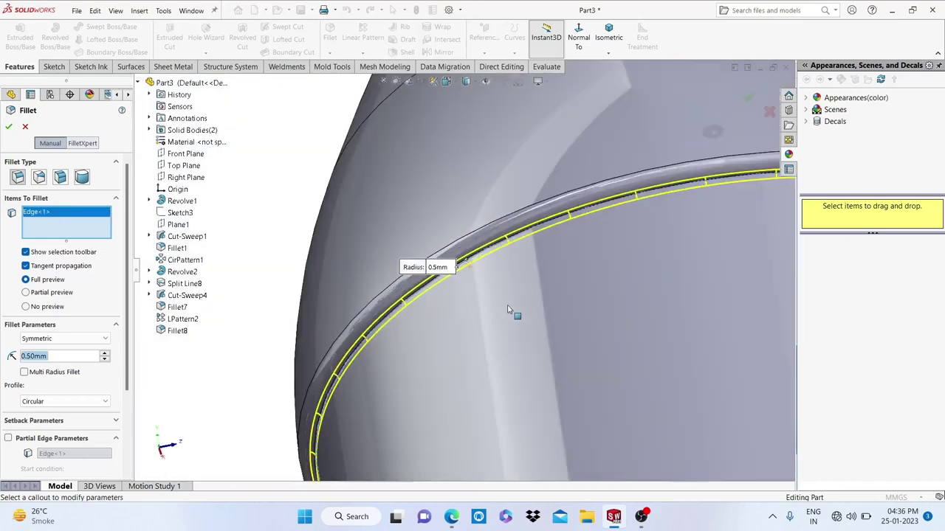
scroll(517, 306, "up", 3)
scroll(525, 356, "up", 2)
scroll(531, 332, "down", 2)
scroll(539, 310, "down", 2)
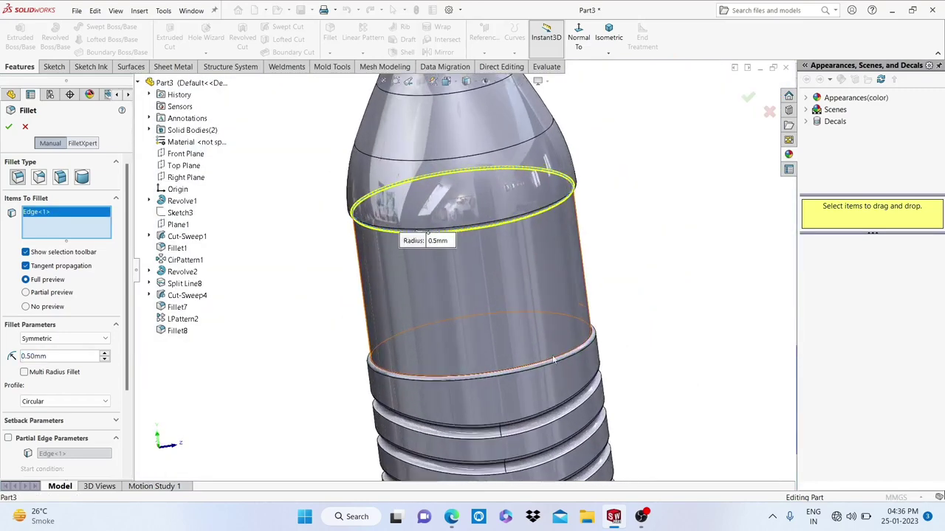
scroll(548, 297, "down", 2)
scroll(547, 299, "down", 2)
scroll(547, 296, "down", 2)
scroll(576, 306, "down", 2)
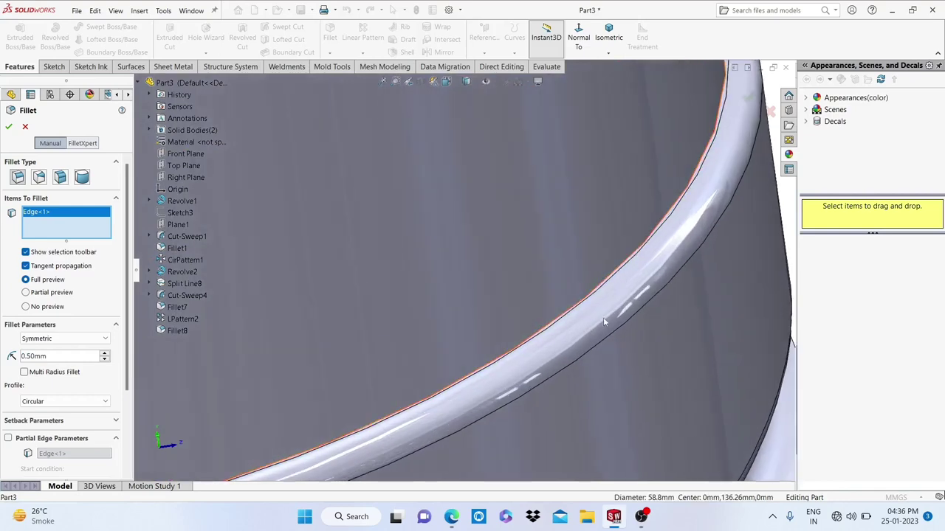
scroll(590, 280, "down", 2)
scroll(587, 266, "down", 1)
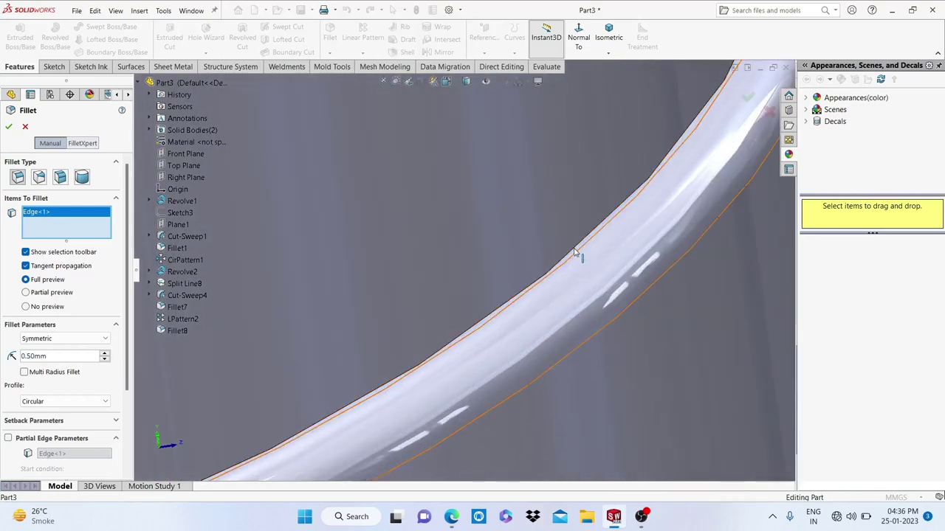
left_click(575, 252)
scroll(436, 262, "up", 1)
scroll(437, 256, "up", 2)
scroll(438, 256, "up", 2)
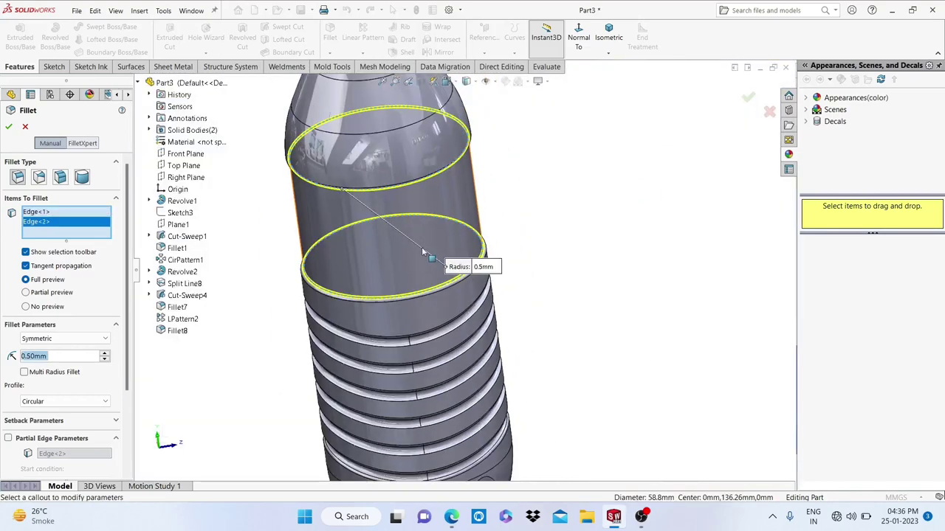
middle_click_drag(304, 199, 9, 122)
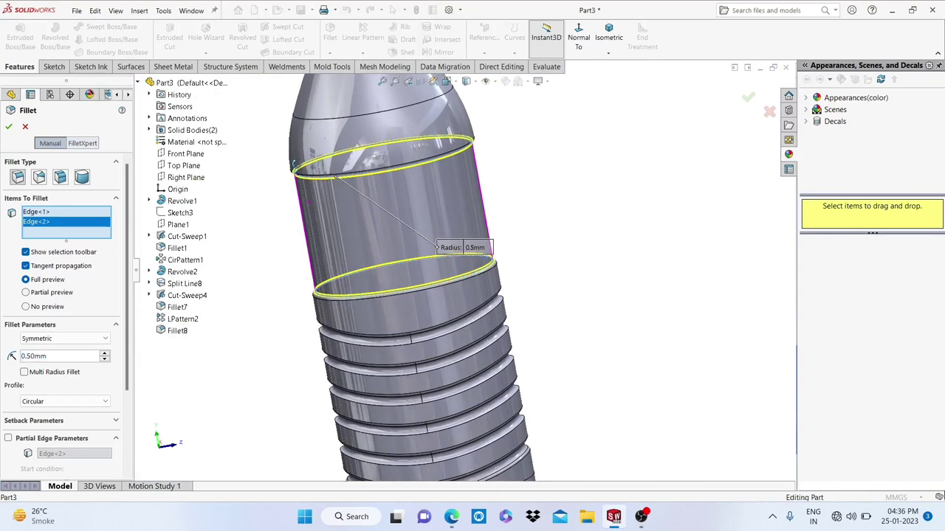
left_click(10, 127)
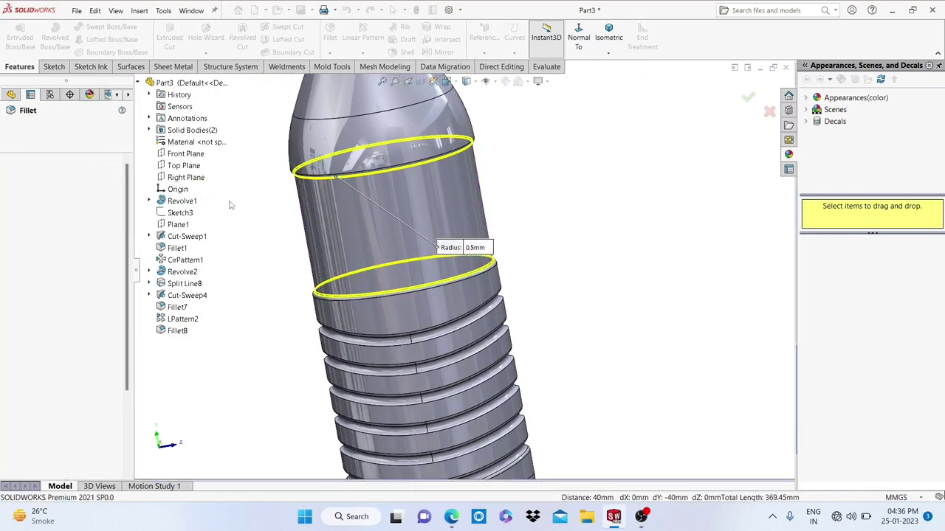
scroll(272, 173, "down", 3)
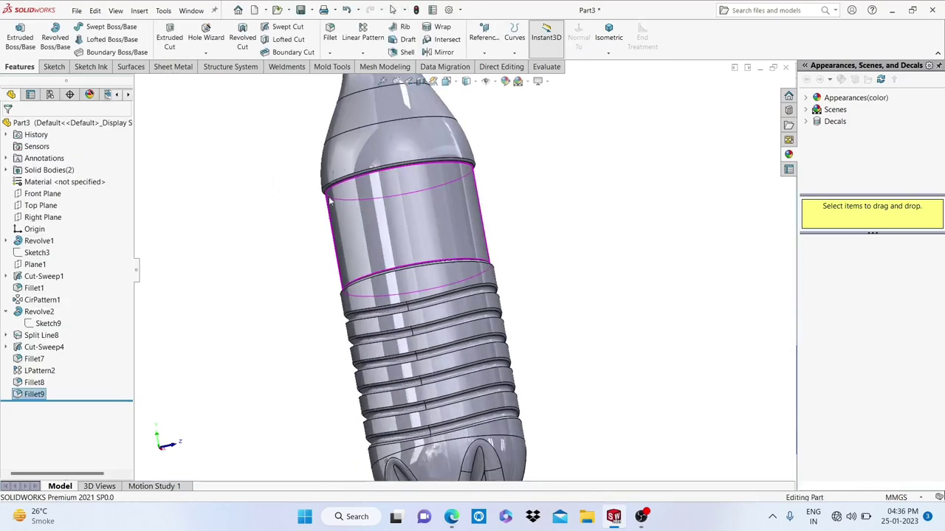
middle_click_drag(337, 204, 561, 243)
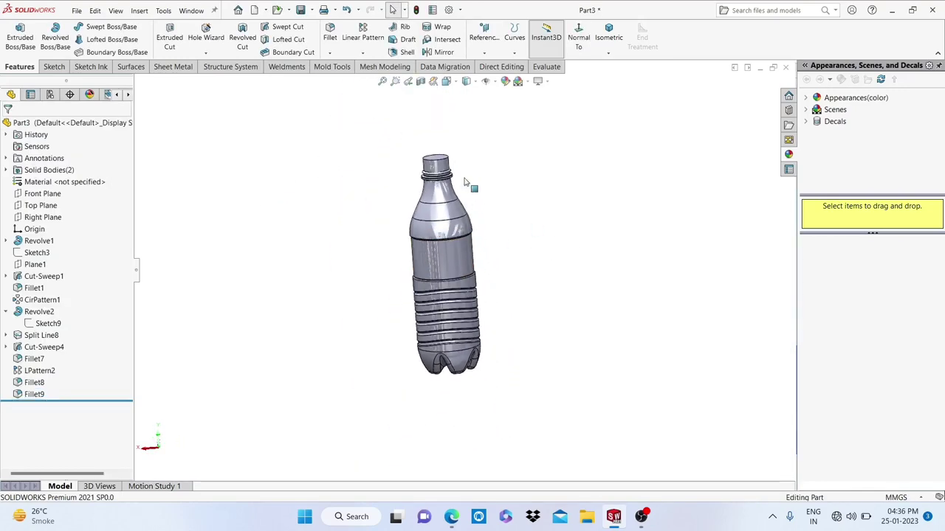
scroll(450, 194, "down", 3)
scroll(439, 199, "down", 2)
scroll(435, 202, "up", 3)
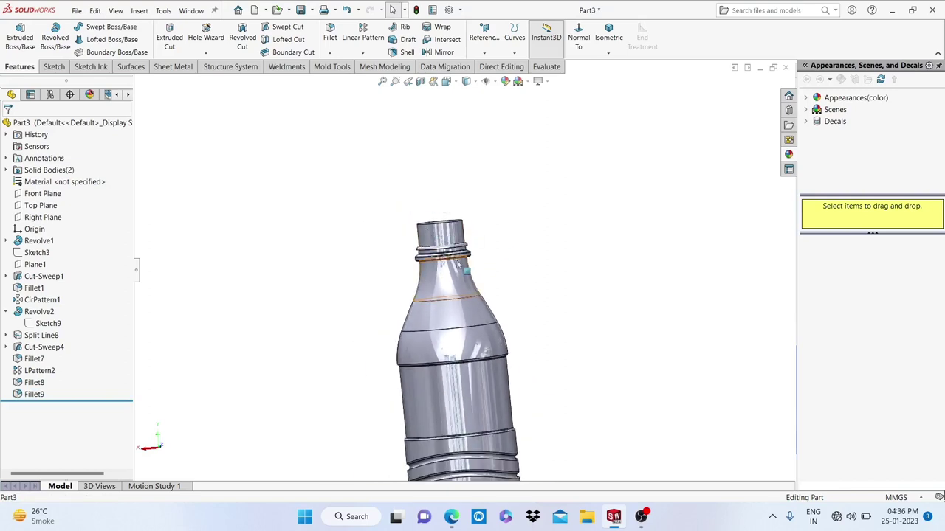
middle_click_drag(530, 247, 451, 238)
scroll(447, 236, "down", 2)
scroll(445, 234, "down", 1)
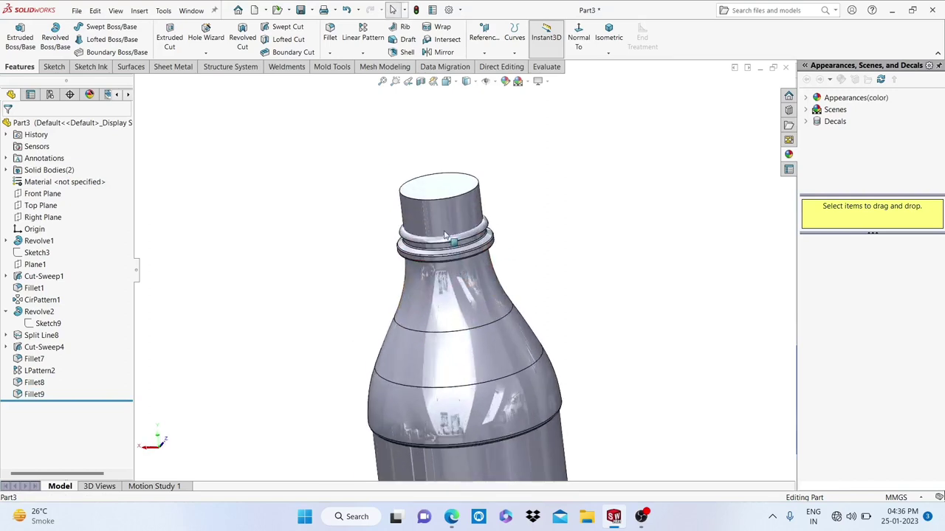
scroll(445, 235, "up", 2)
scroll(453, 260, "down", 1)
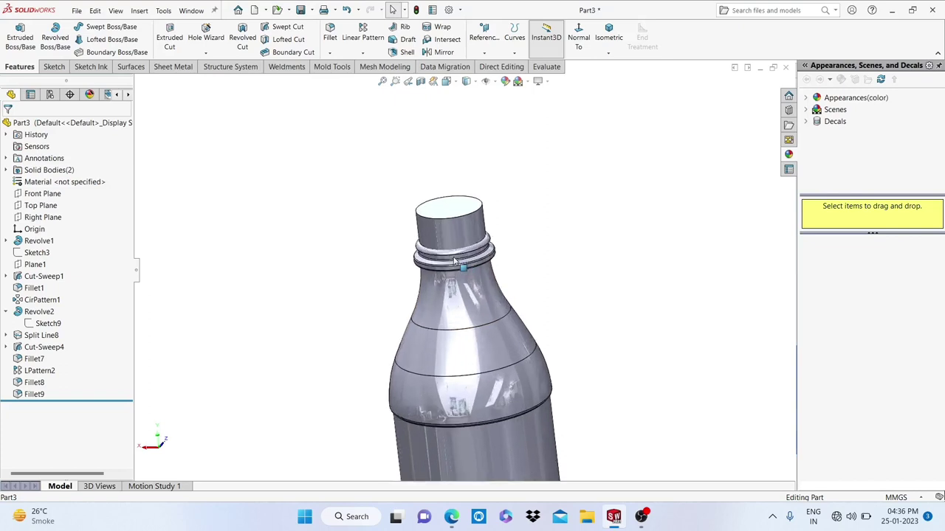
scroll(454, 259, "down", 1)
scroll(454, 260, "down", 1)
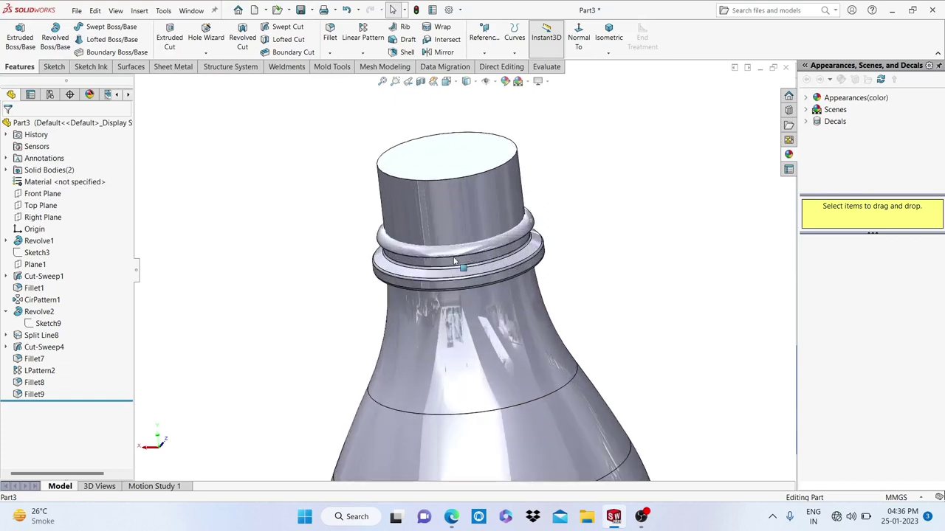
scroll(404, 265, "up", 3)
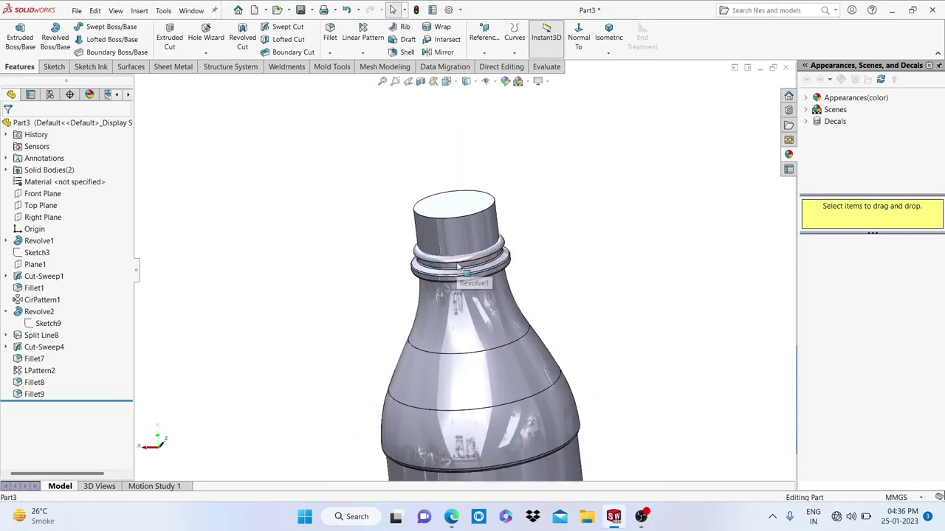
scroll(458, 277, "up", 2)
scroll(456, 277, "down", 1)
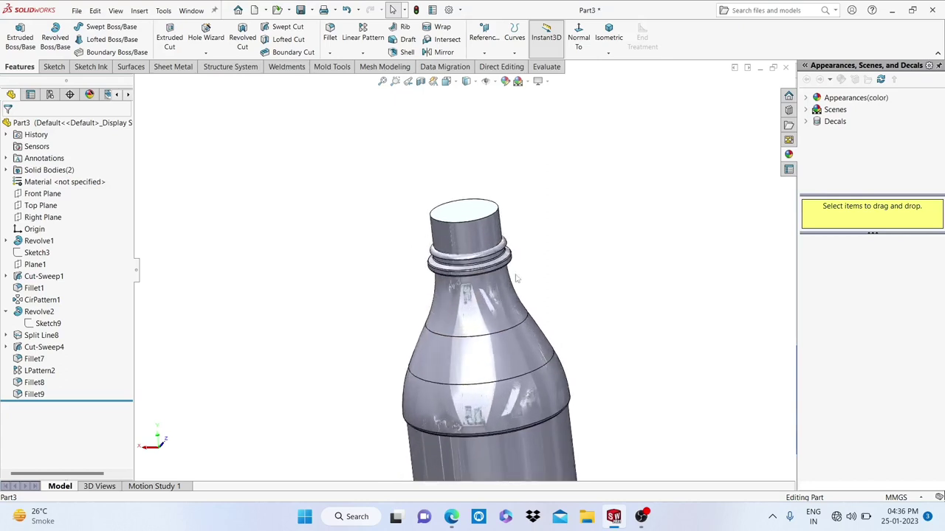
scroll(544, 260, "up", 2)
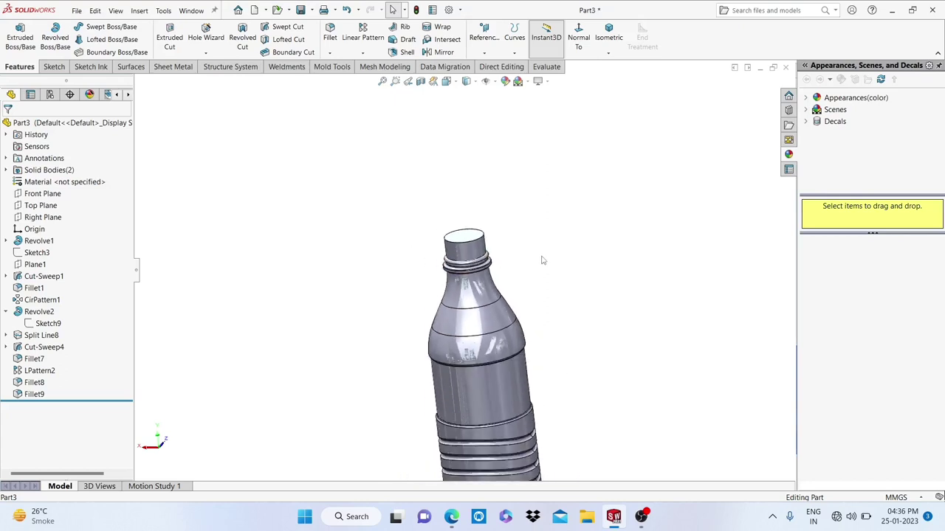
scroll(478, 301, "down", 1)
scroll(478, 301, "down", 1)
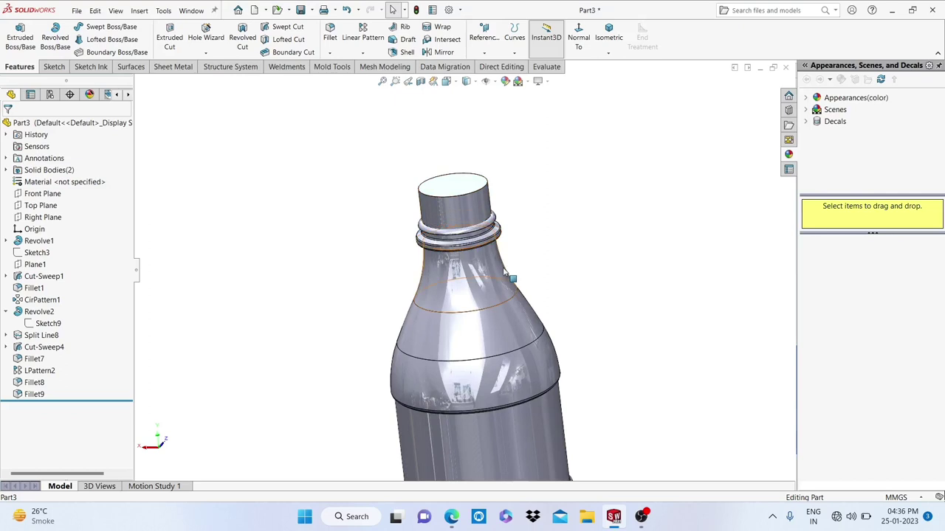
scroll(506, 273, "up", 1)
scroll(490, 278, "up", 1)
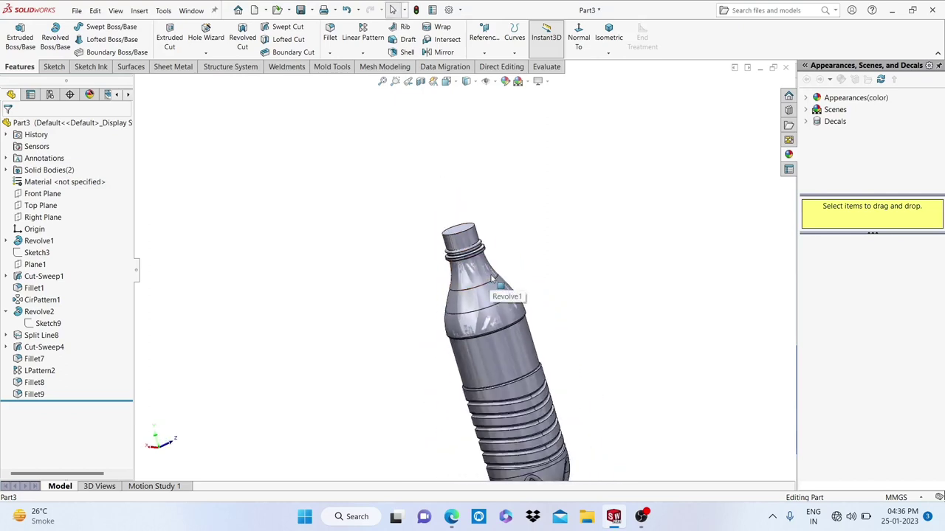
middle_click_drag(491, 277, 487, 310)
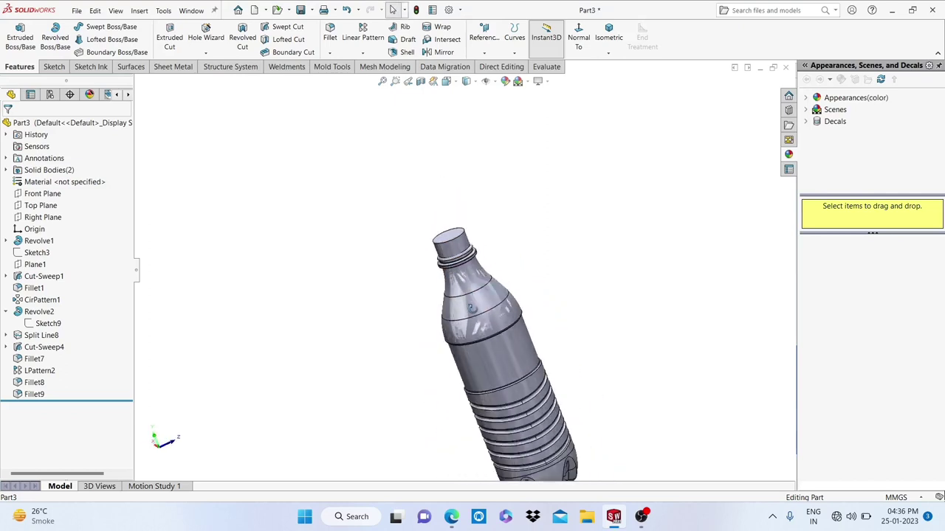
Start a shell with 0.65 mm wall thickness and a 0.75 mm multi-thickness value.
left_click(398, 54)
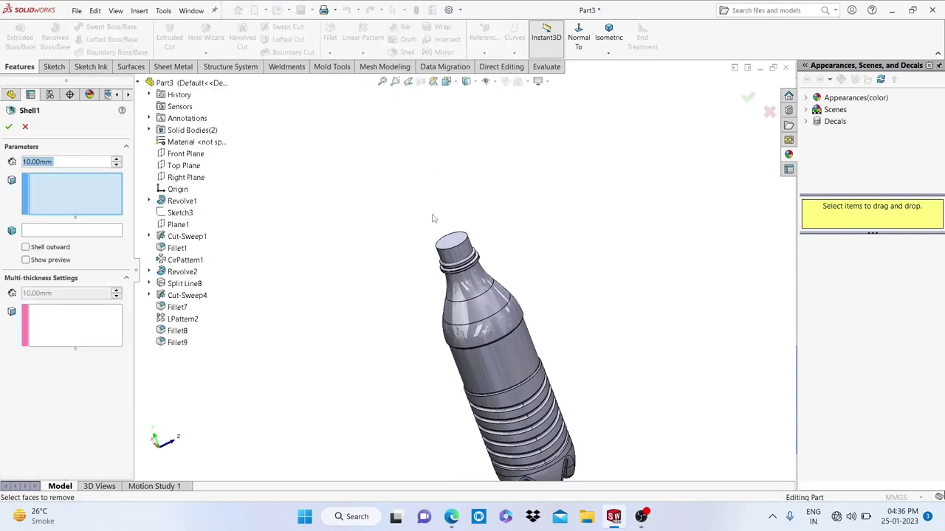
scroll(433, 218, "down", 1)
key("BackSpace")
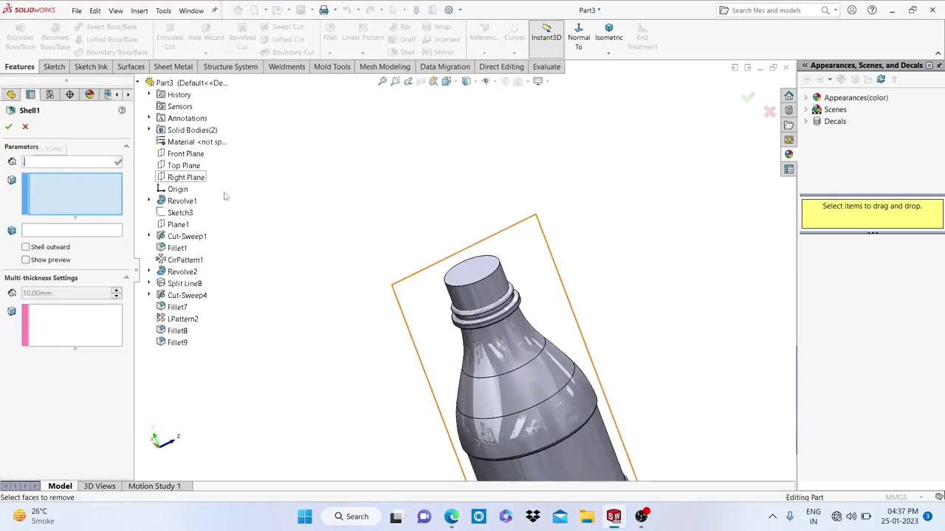
type("0.65mm")
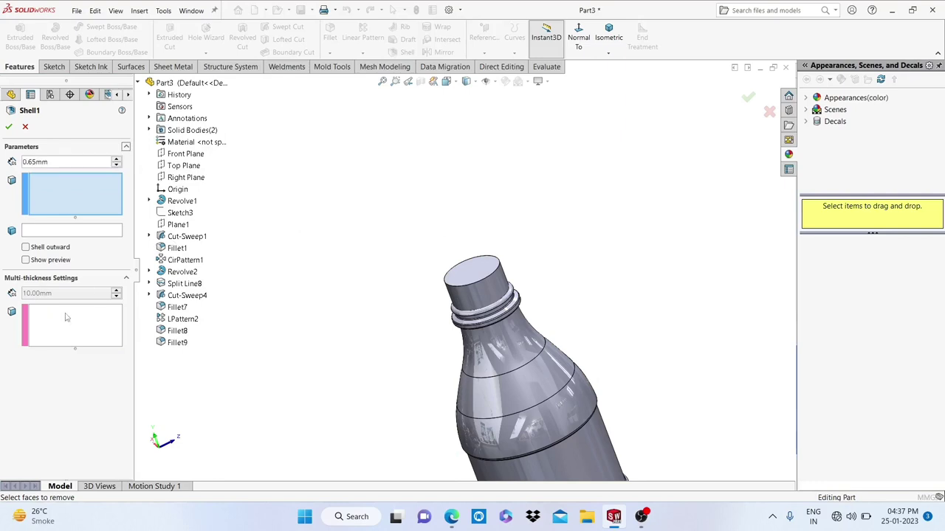
left_click(50, 313)
left_click(54, 293)
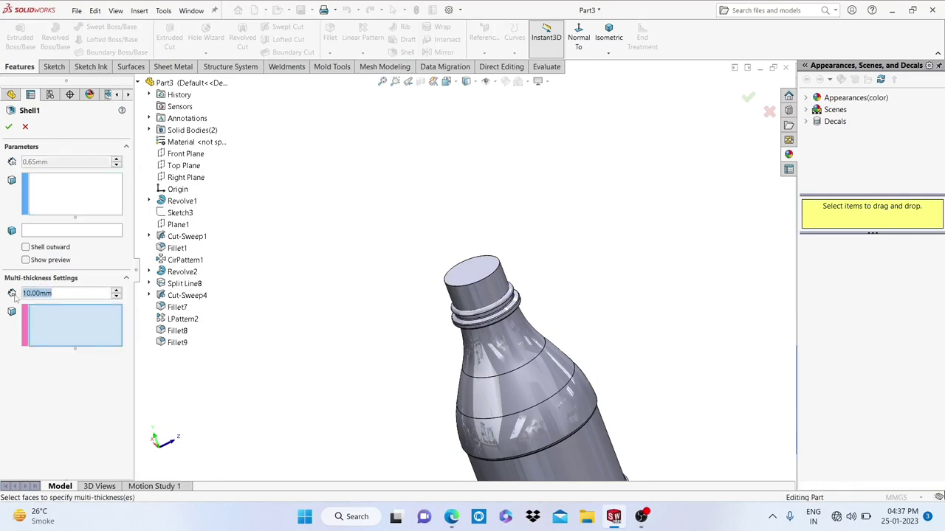
type(".75")
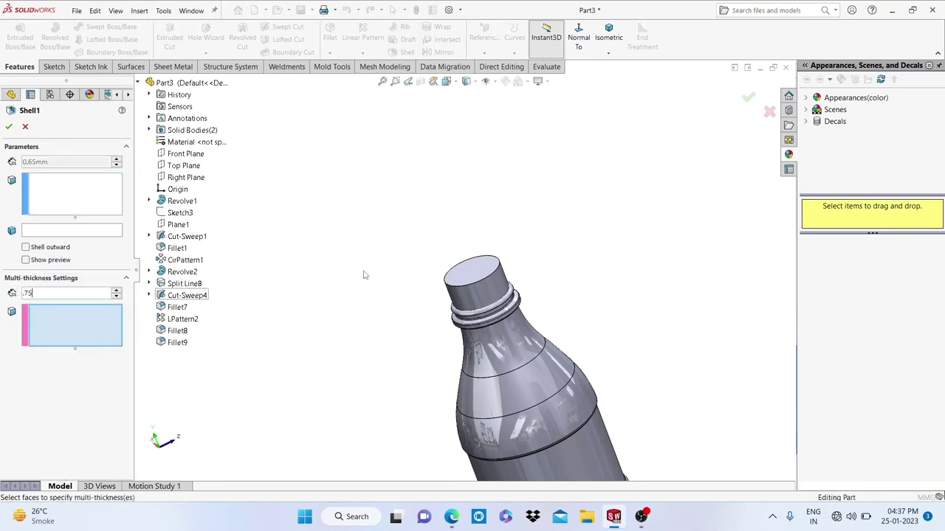
key("Return")
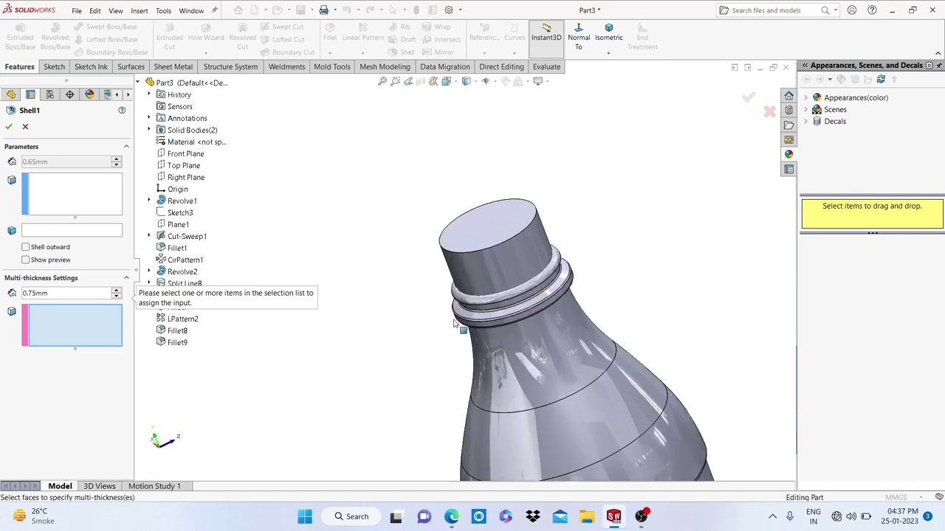
Remove the bottle's top face and give the neck side and ring faces 0.75 mm walls.
middle_click_drag(446, 323, 458, 295)
left_click(74, 196)
left_click(489, 241)
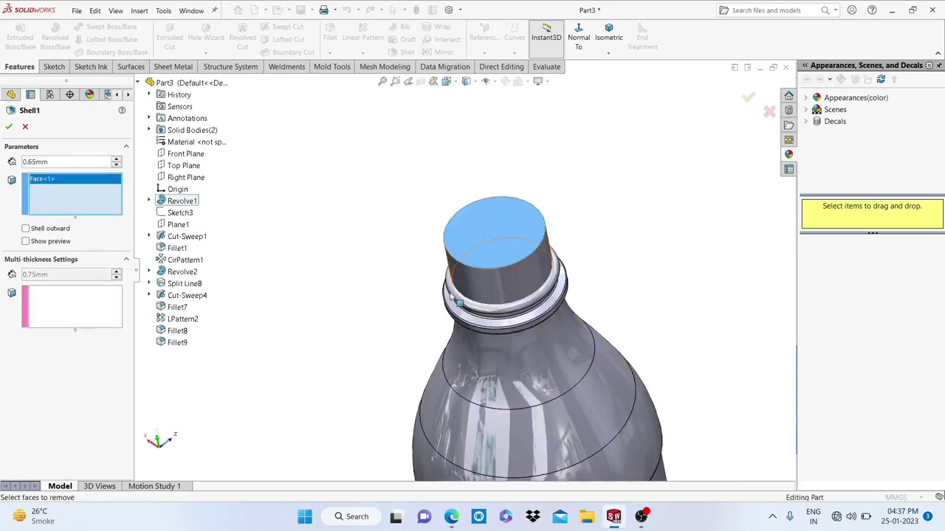
middle_click_drag(461, 300, 191, 287)
left_click(73, 306)
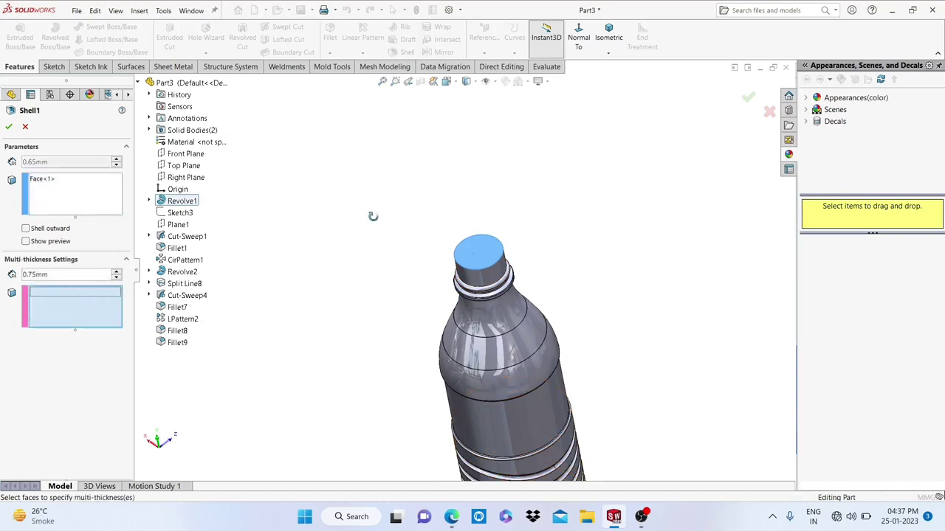
middle_click_drag(371, 215, 472, 245)
scroll(472, 245, "down", 3)
left_click(471, 241)
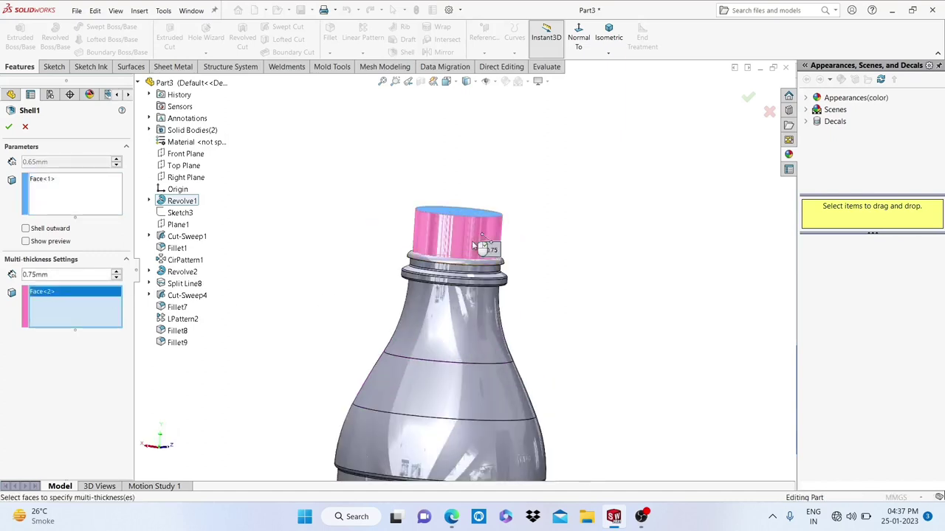
scroll(454, 270, "down", 2)
left_click(453, 271)
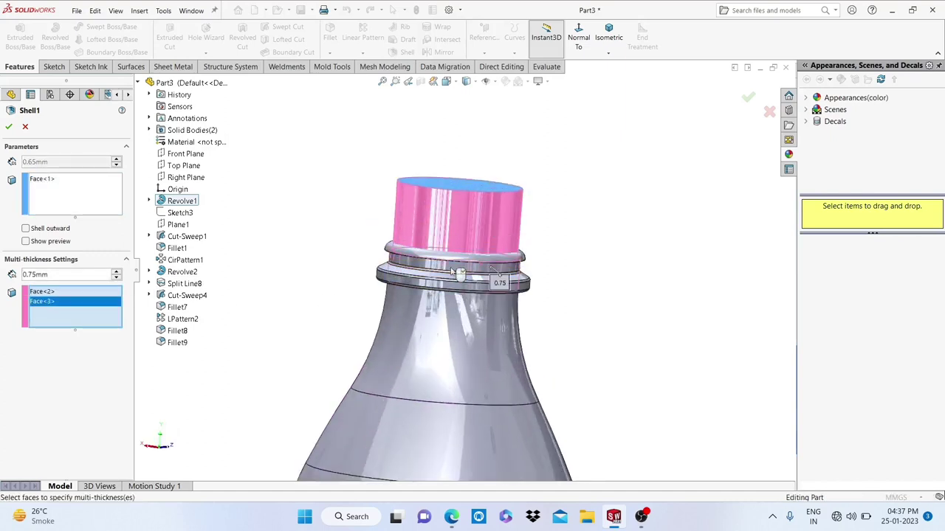
middle_click_drag(454, 271, 428, 266)
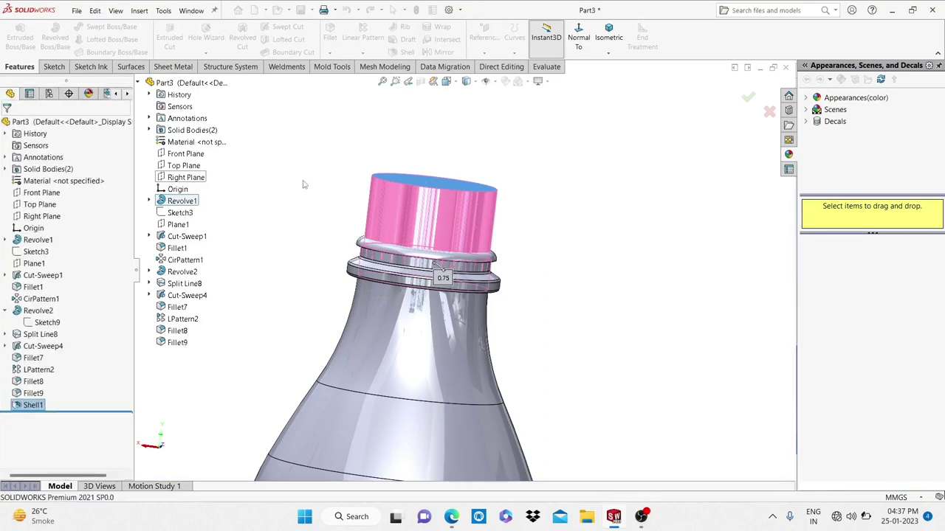
Orbit and zoom around the shelled bottle to inspect its open top, neck and rings.
middle_click_drag(327, 184, 302, 248)
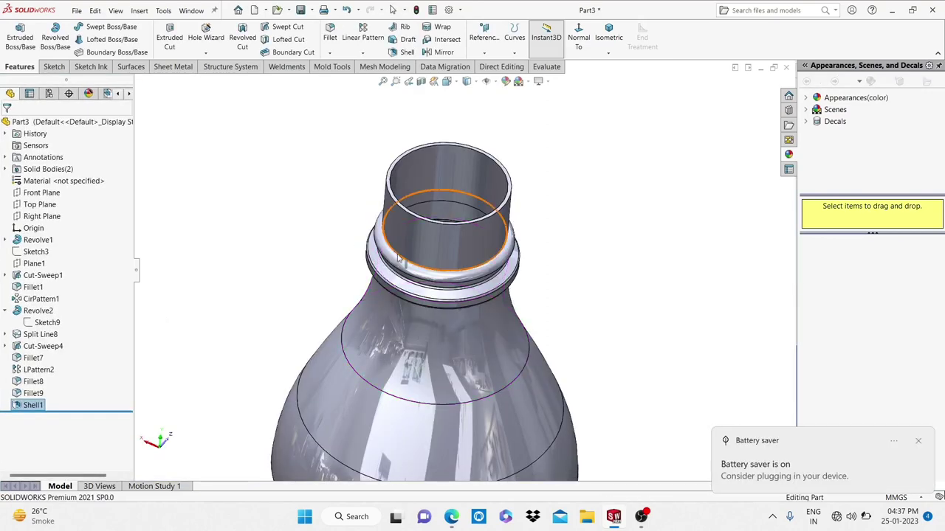
mouse_move(399, 259)
middle_mouse_down()
mouse_move(499, 324)
mouse_move(481, 350)
mouse_move(566, 318)
middle_mouse_up()
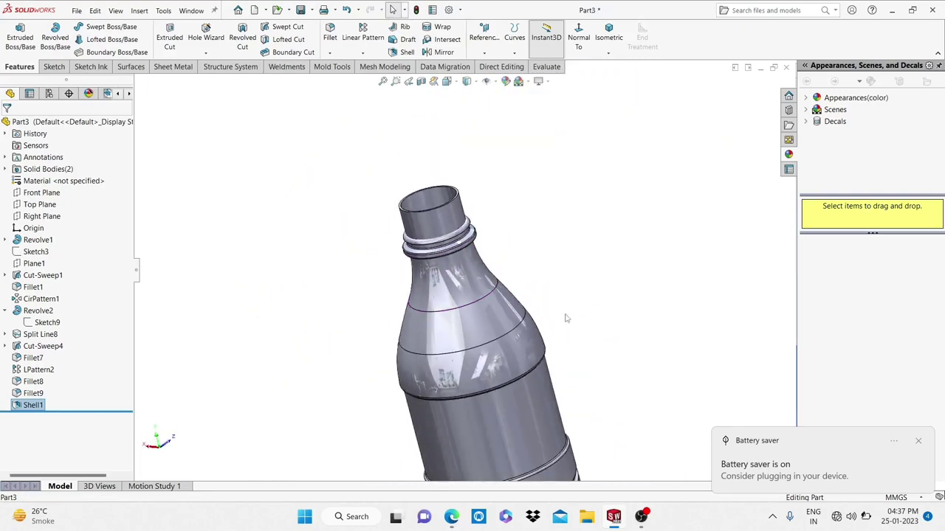
scroll(566, 354, "down", 3)
middle_click_drag(565, 388, 473, 272)
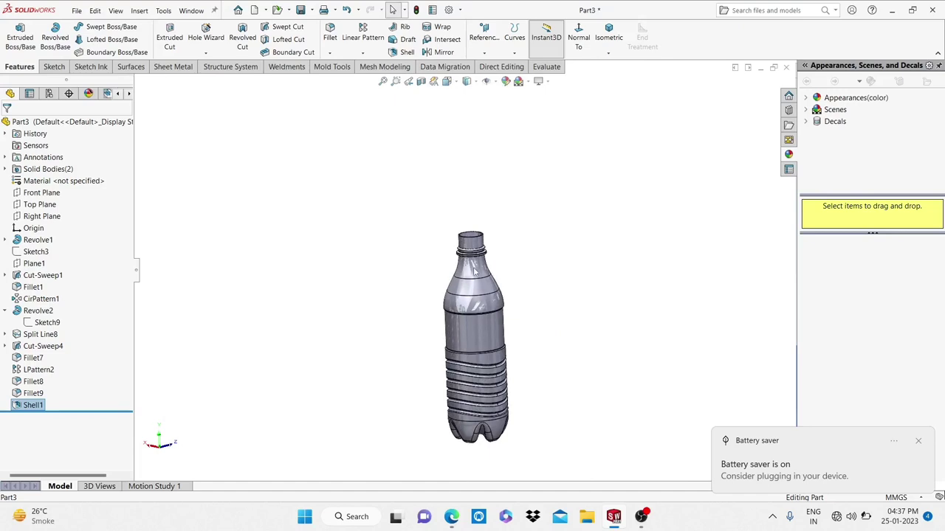
scroll(473, 272, "down", 5)
mouse_move(408, 239)
middle_mouse_down()
mouse_move(394, 206)
mouse_move(448, 223)
middle_mouse_up()
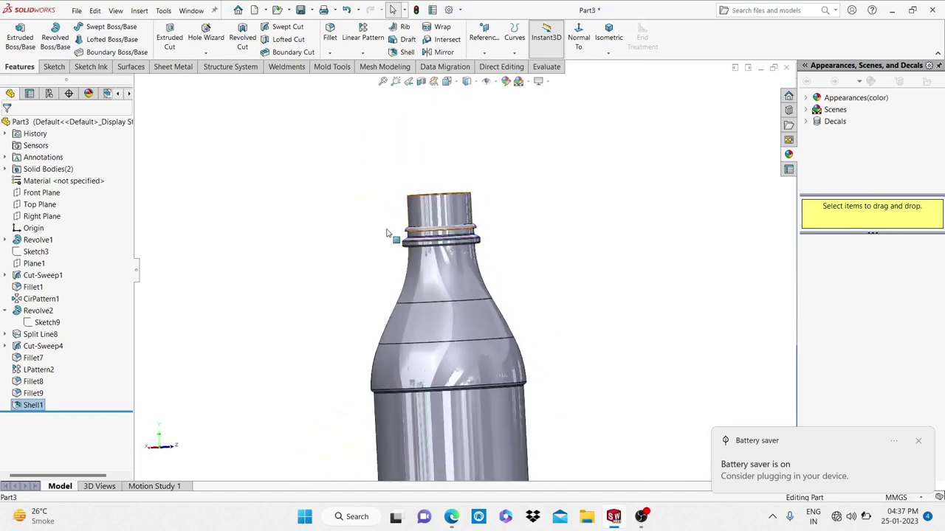
middle_click_drag(490, 253, 472, 273)
scroll(472, 273, "down", 2)
scroll(473, 273, "down", 2)
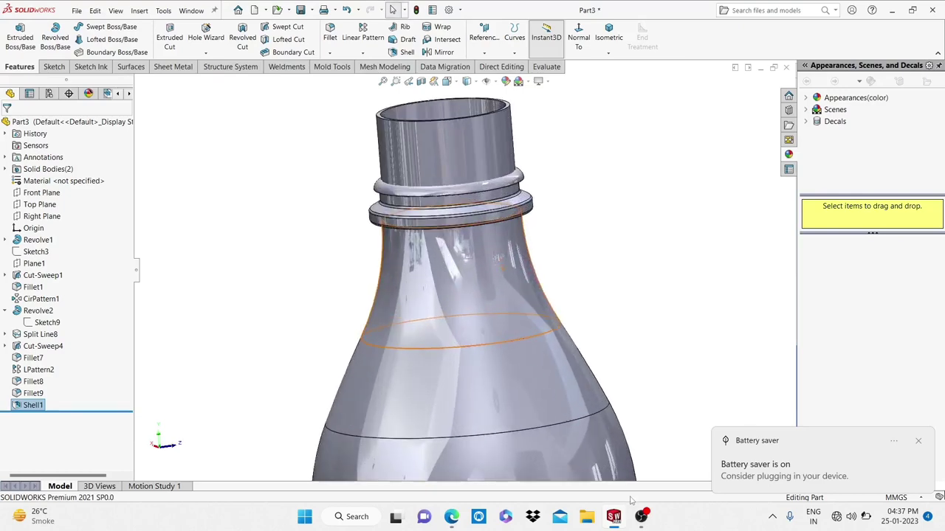
left_click(641, 516)
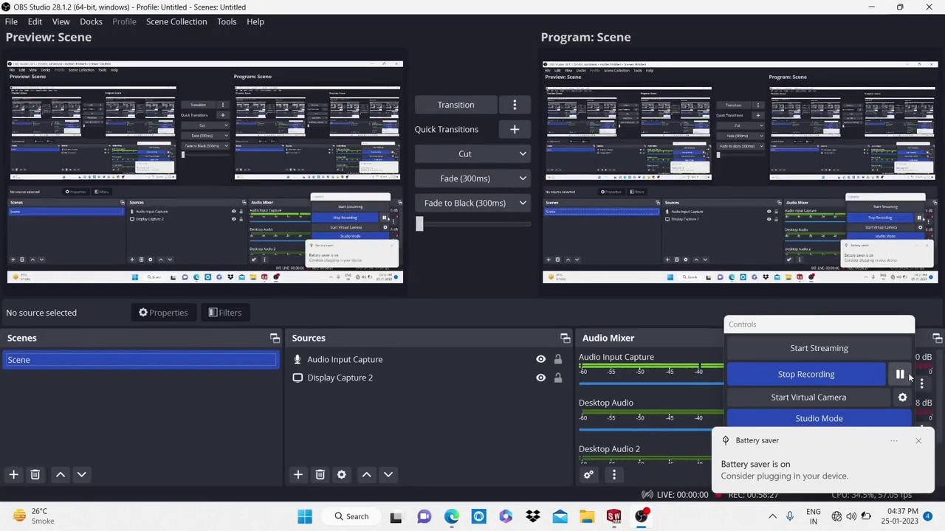
left_click(613, 517)
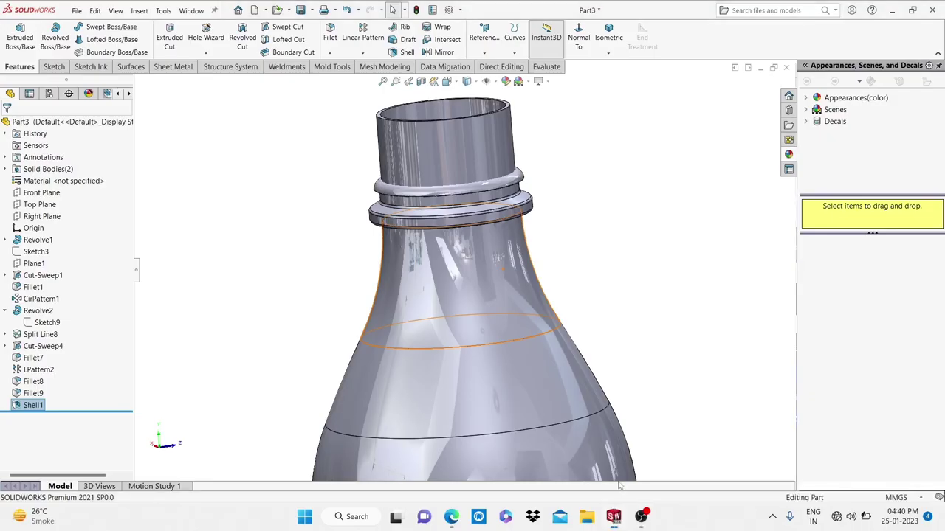
scroll(589, 326, "up", 5)
middle_click_drag(540, 379, 542, 403)
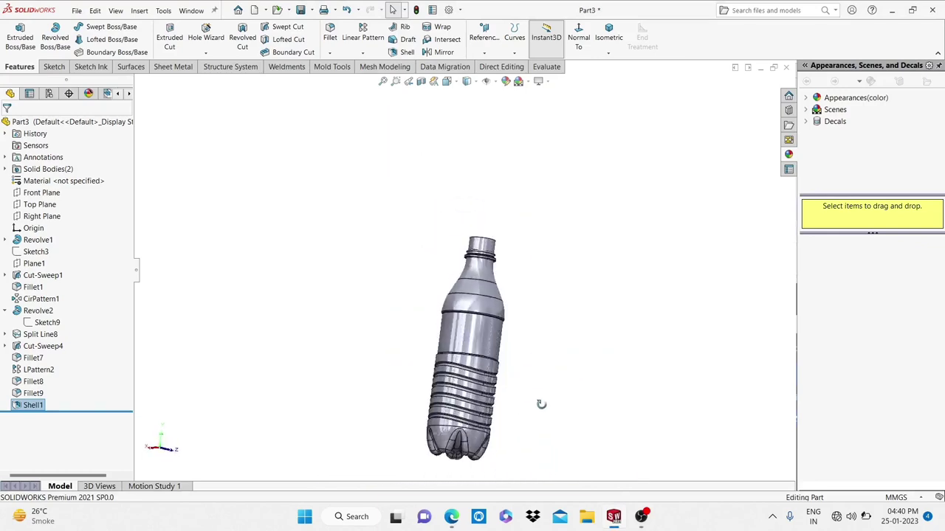
scroll(517, 333, "down", 3)
scroll(467, 183, "up", 3)
scroll(467, 183, "down", 3)
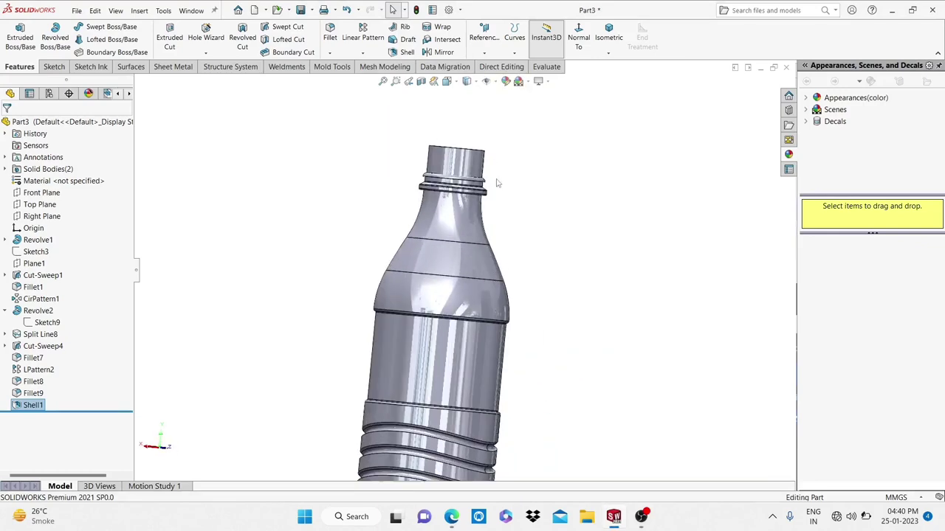
scroll(498, 181, "down", 2)
scroll(498, 181, "down", 2)
scroll(444, 184, "up", 2)
middle_click_drag(444, 184, 446, 190)
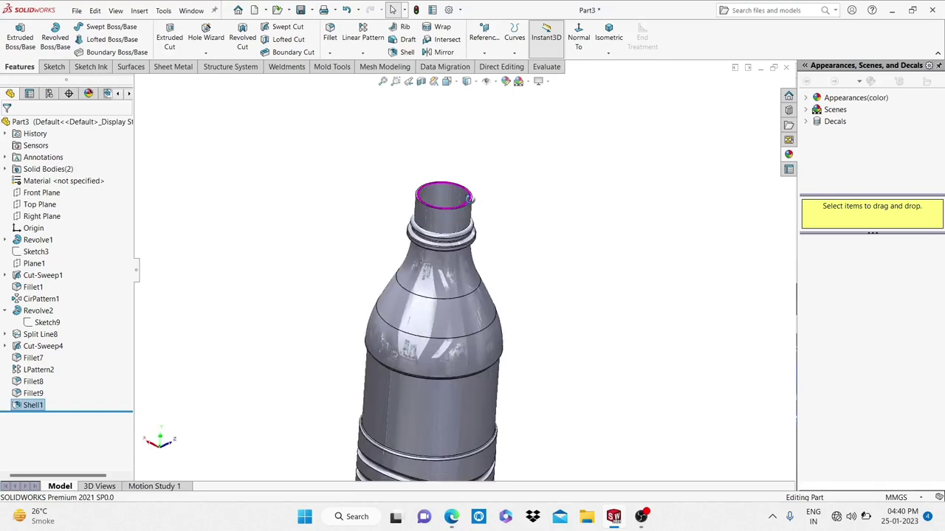
Start a new reference plane from Reference Geometry.
left_click(484, 52)
left_click(500, 66)
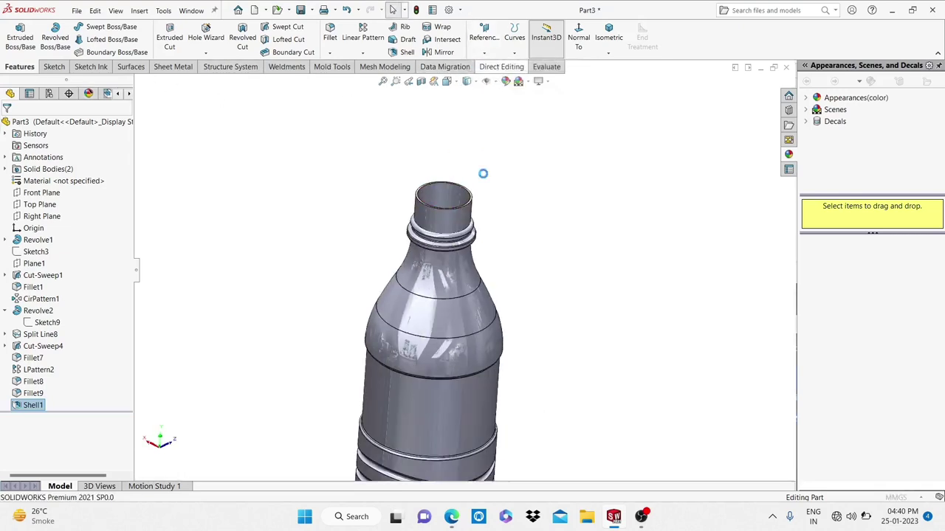
scroll(476, 210, "down", 2)
scroll(478, 224, "down", 2)
Create Plane2 from the rim face, flipped and offset 1.50 mm below it.
scroll(478, 224, "down", 1)
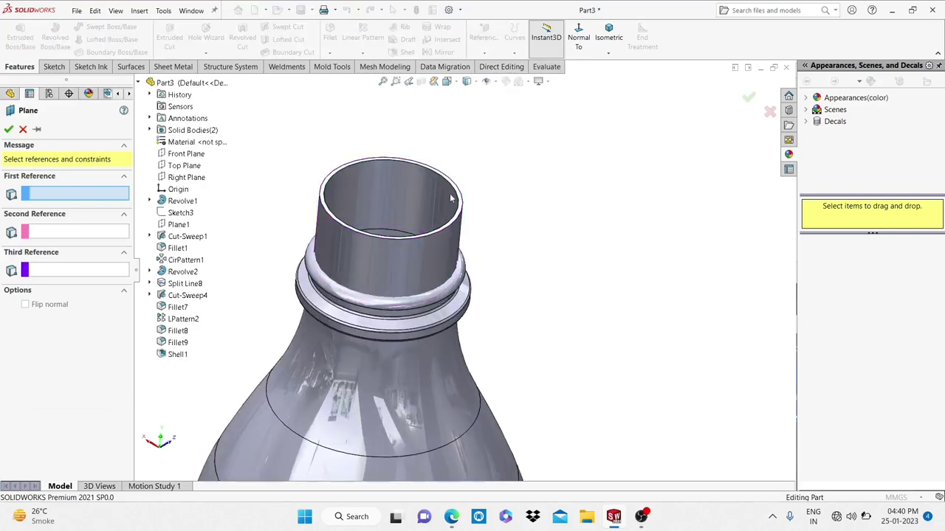
scroll(471, 215, "down", 2)
scroll(460, 203, "down", 2)
left_click(457, 199)
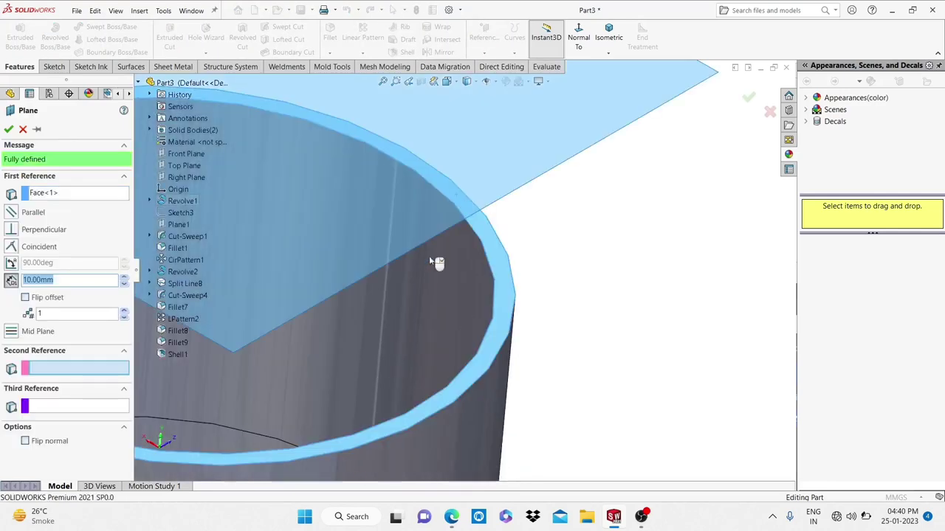
scroll(425, 269, "up", 3)
scroll(415, 276, "up", 2)
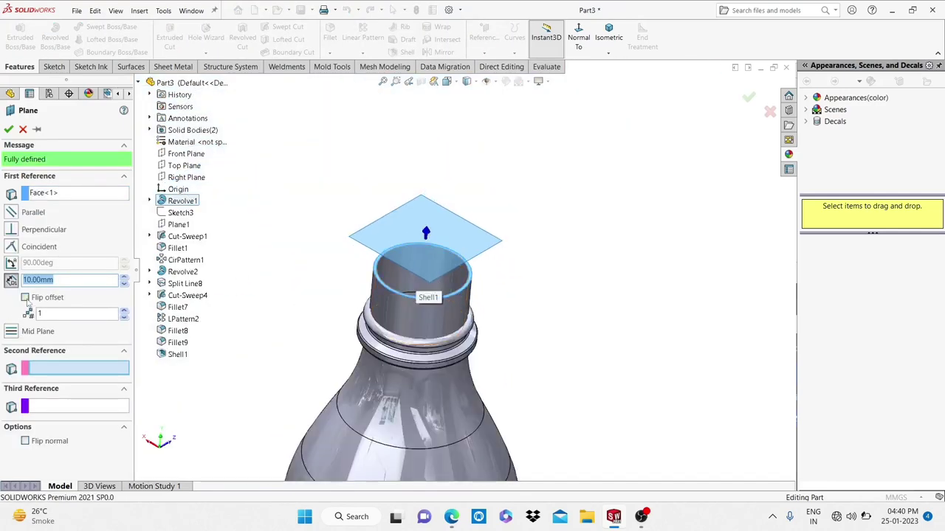
left_click(33, 298)
type("1")
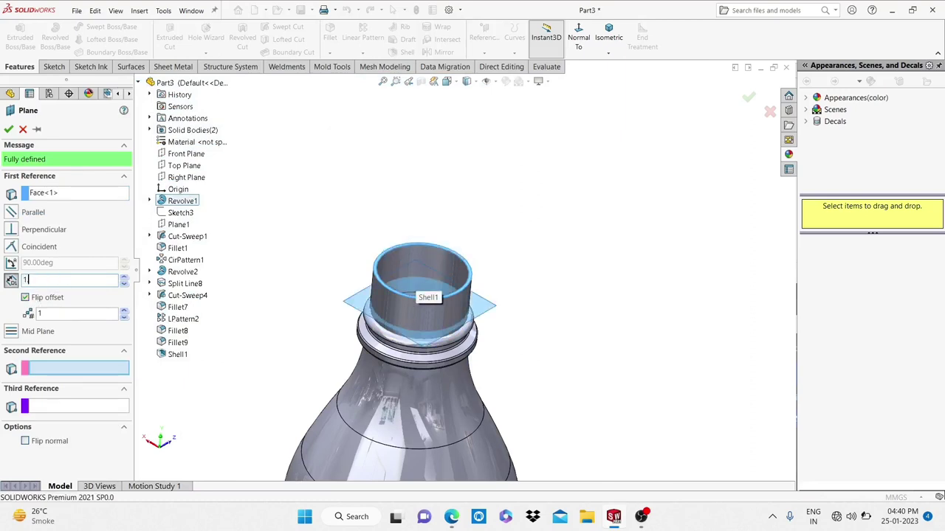
type(".5")
key("Return")
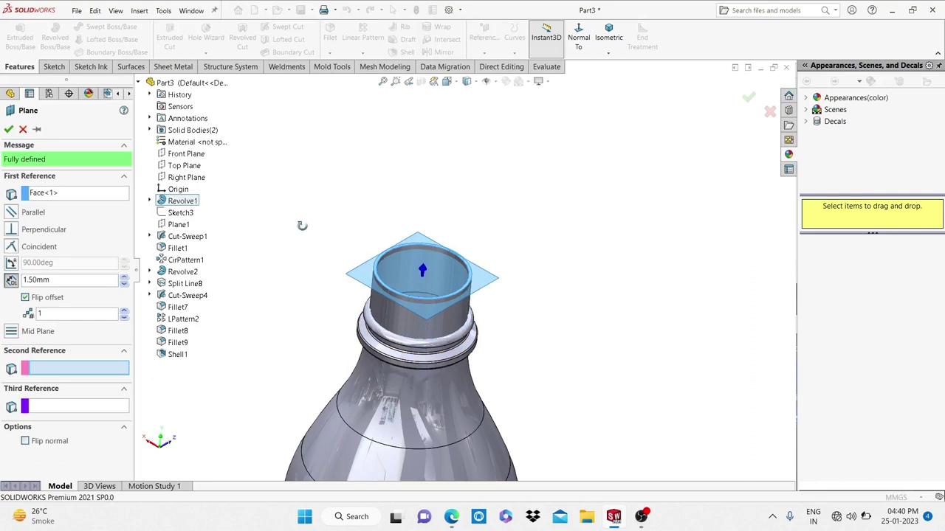
middle_click_drag(302, 226, 288, 235)
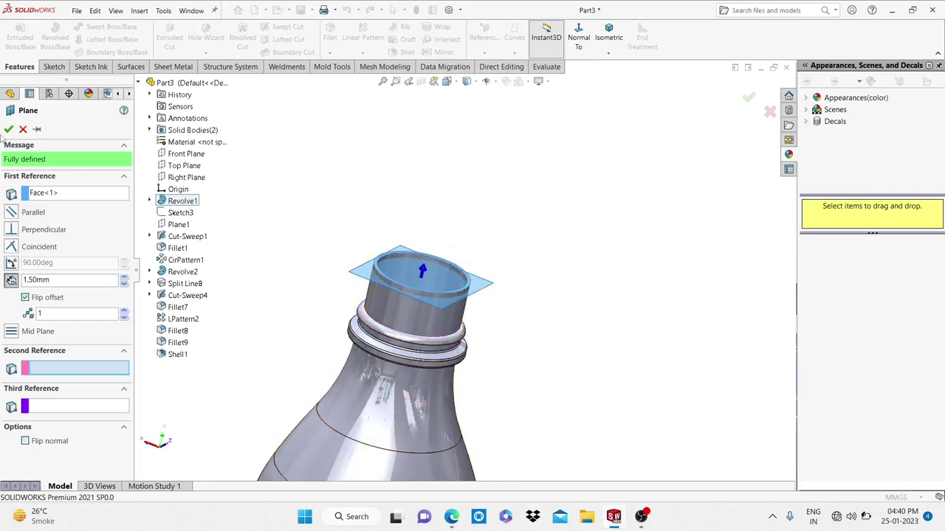
left_click(9, 129)
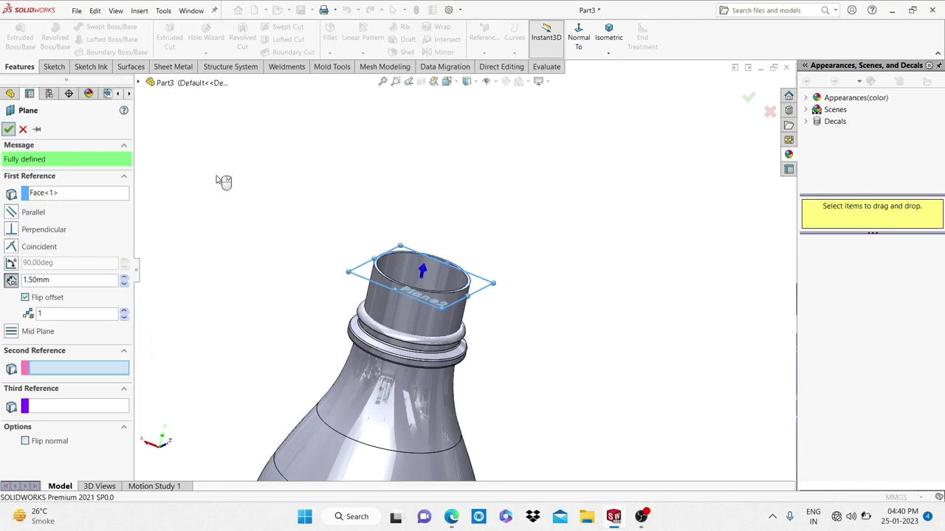
right_click(332, 264)
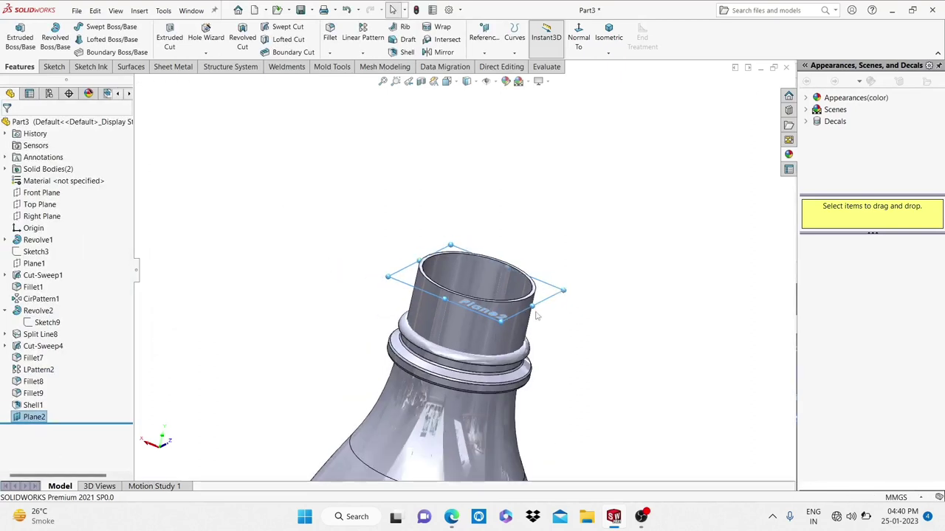
Check the new plane at the neck, then start a sketch on the Front Plane.
middle_click_drag(537, 316, 561, 312)
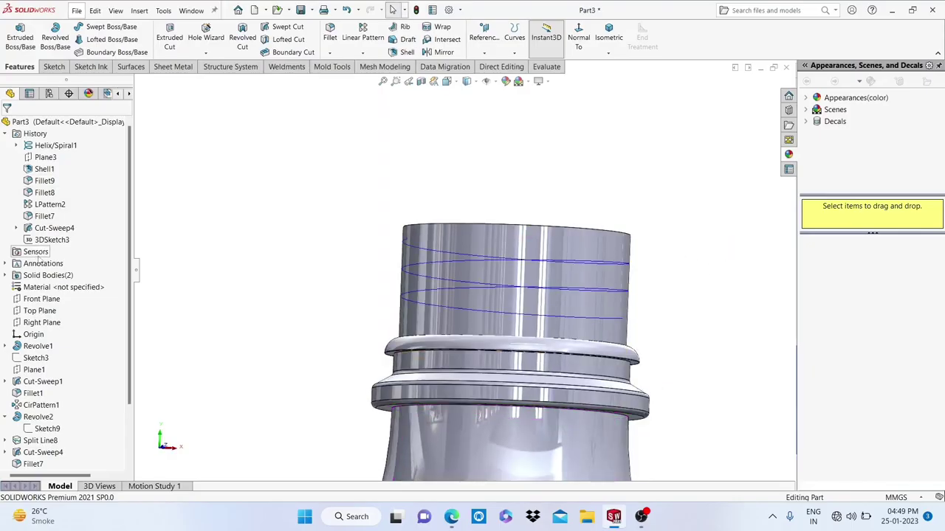
left_click(37, 299)
left_click(46, 284)
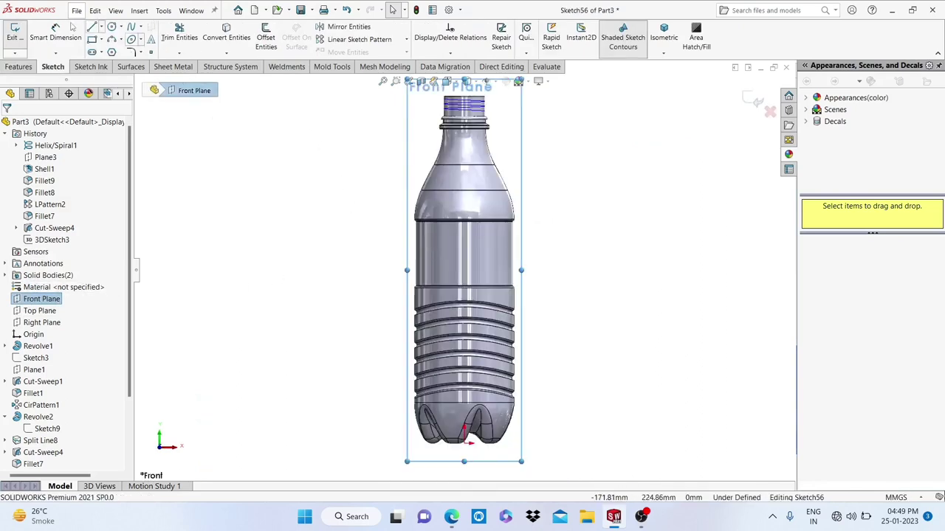
Draw a closed trapezoid thread profile against the neck at the helix start.
scroll(457, 132, "down", 2)
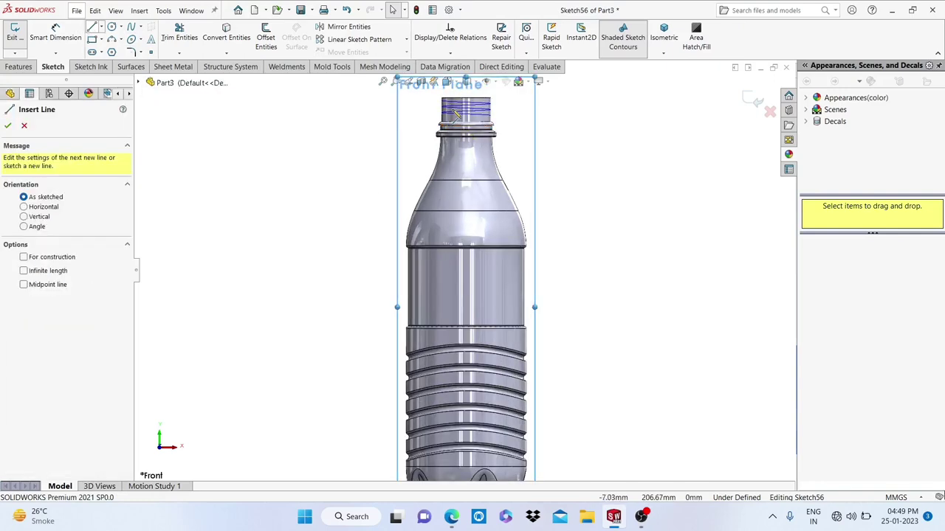
scroll(456, 144, "down", 4)
scroll(452, 158, "down", 2)
scroll(446, 161, "down", 4)
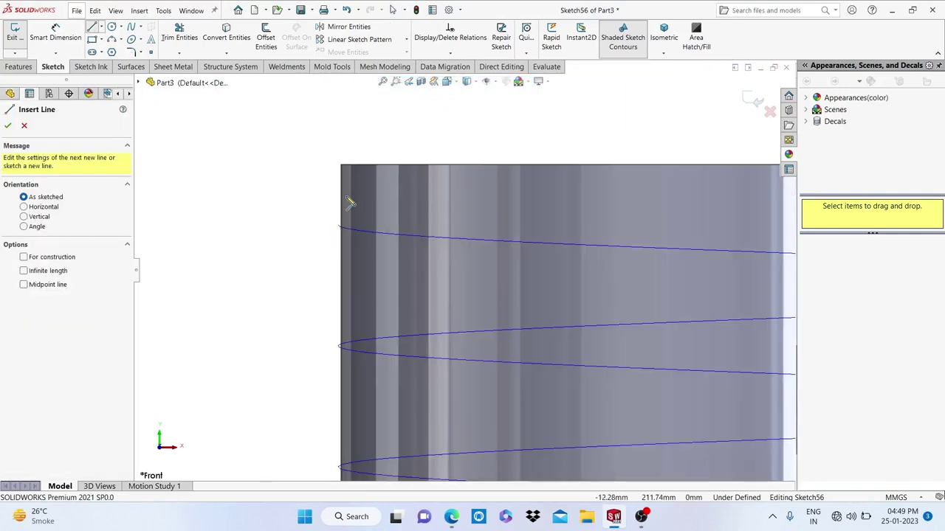
scroll(462, 268, "up", 2)
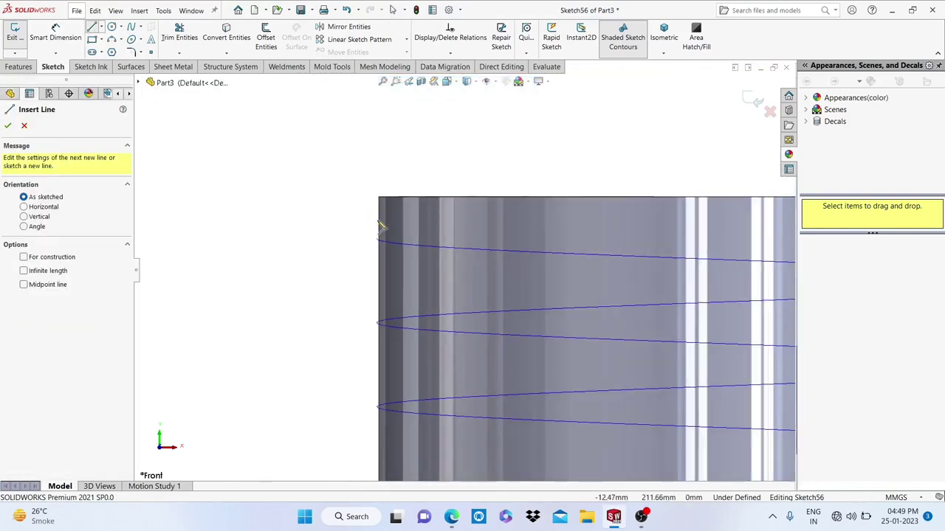
left_click(379, 223)
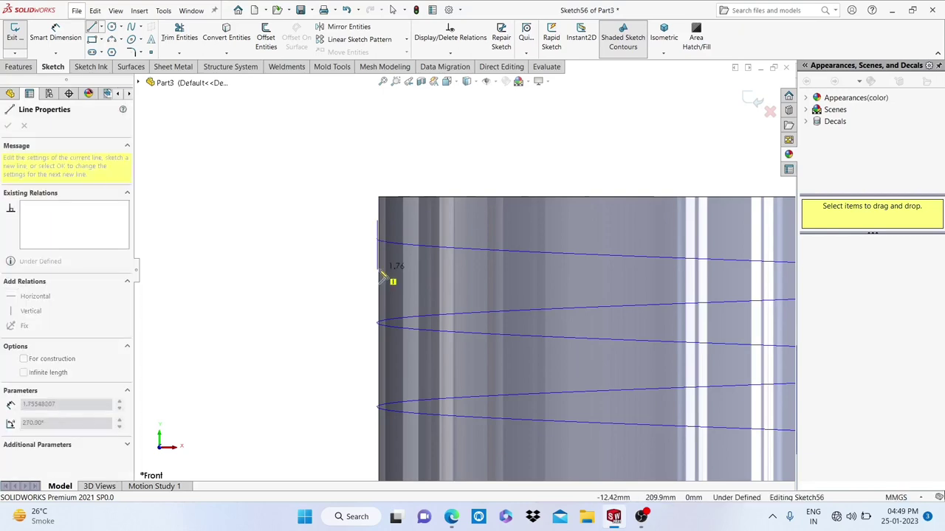
left_click(378, 272)
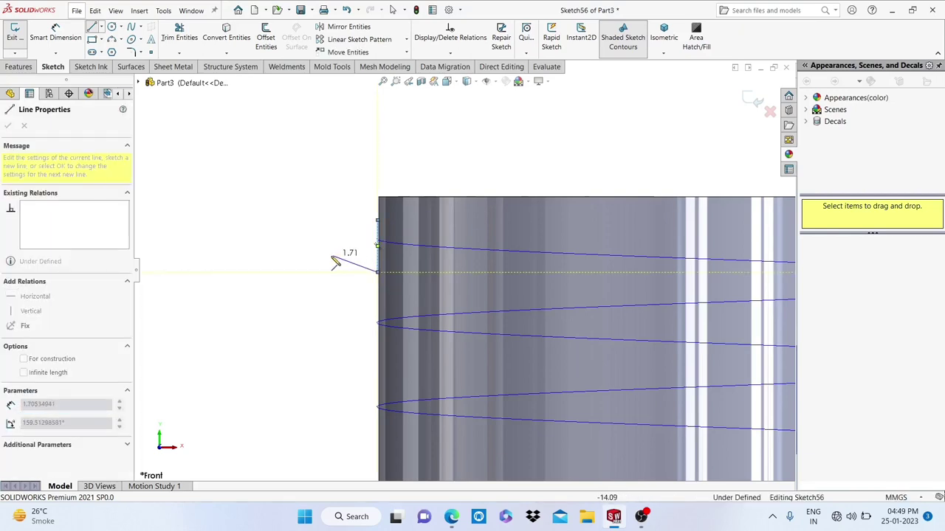
left_click(330, 258)
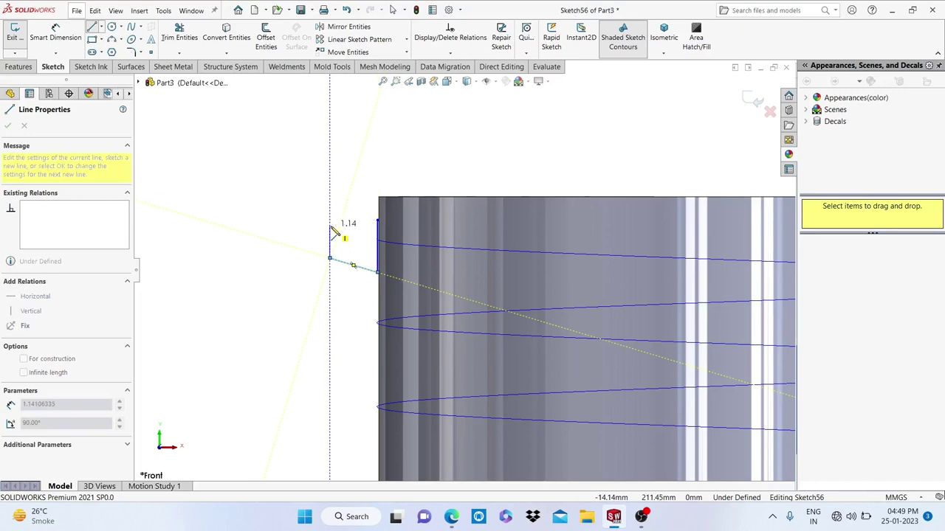
left_click(330, 225)
left_click(379, 222)
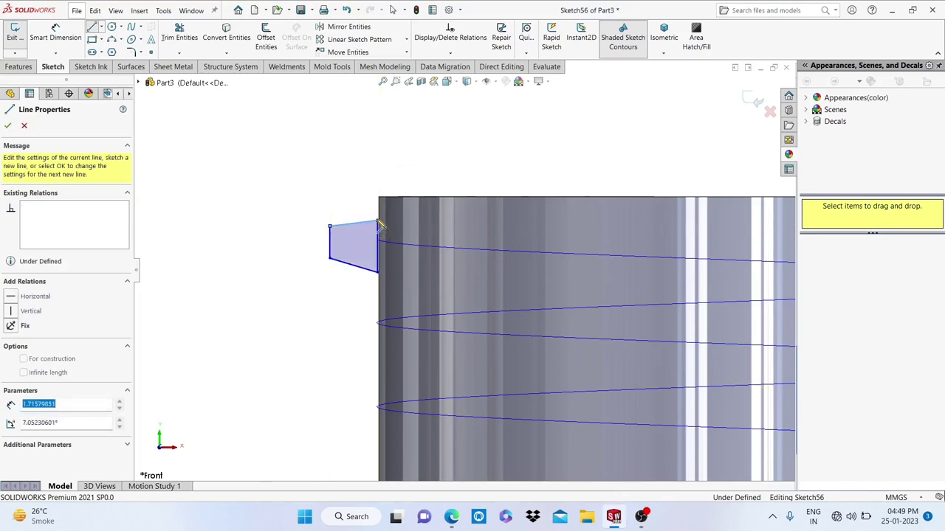
right_click(379, 223)
key("Escape")
key("Escape")
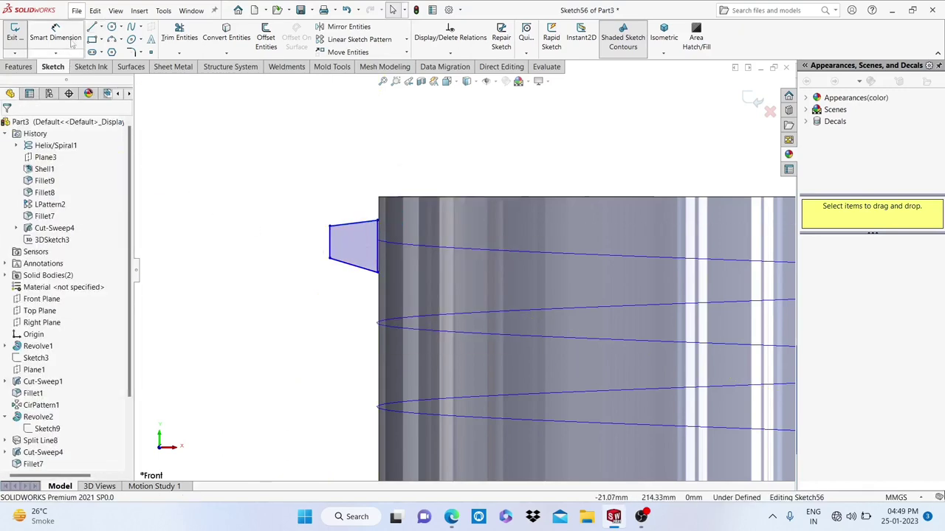
Add a construction centreline through the profile's middle and make it horizontal.
left_click(101, 27)
left_click(129, 49)
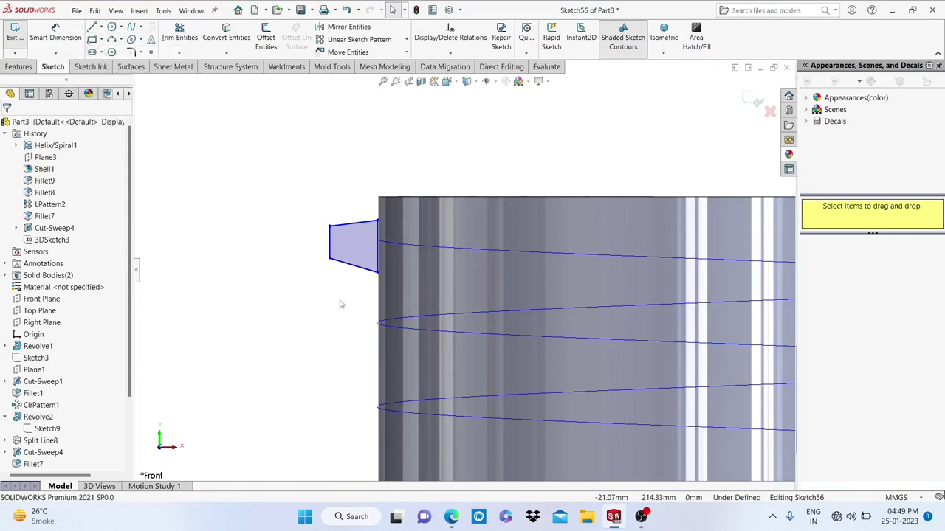
left_click(379, 242)
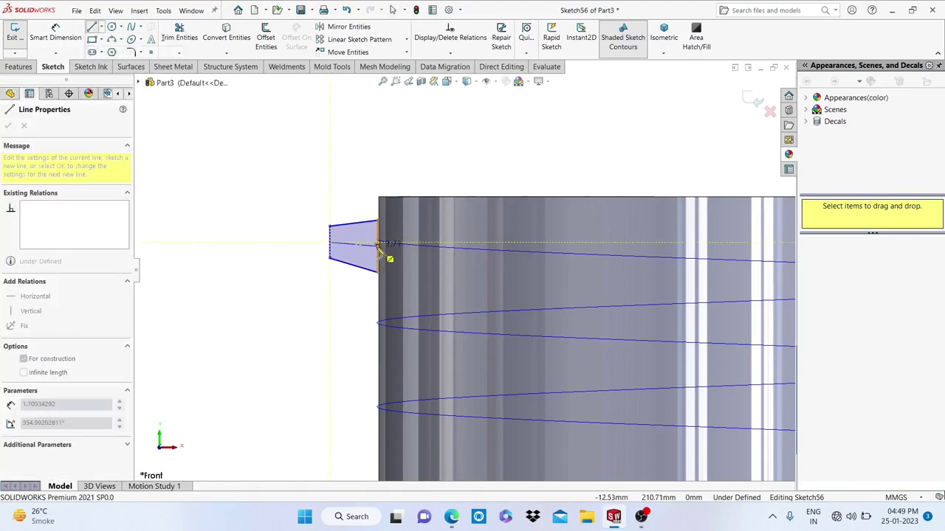
right_click(378, 212)
left_click(396, 258)
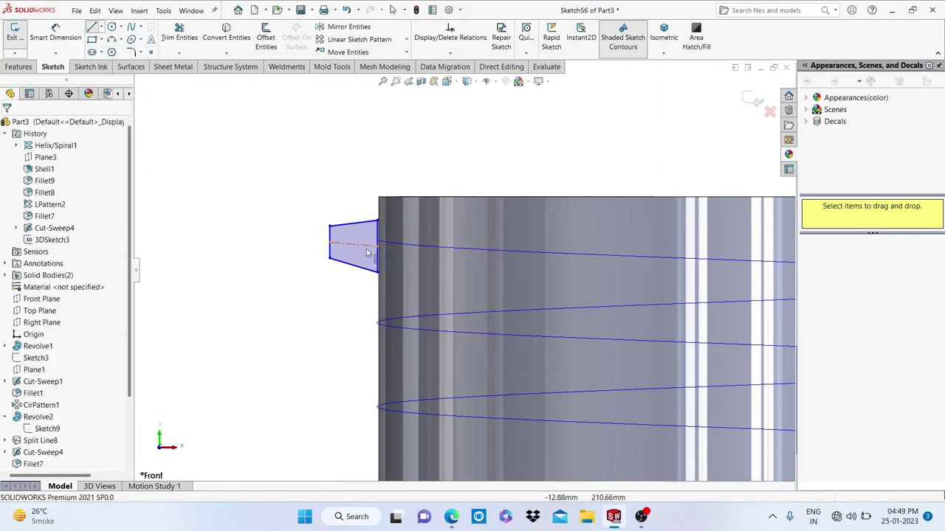
left_click(383, 220)
left_click(391, 206)
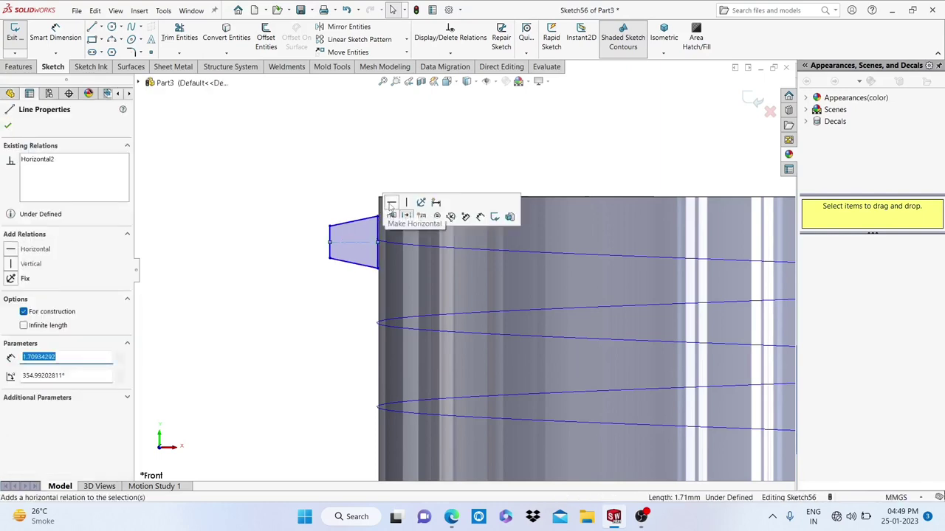
key("Escape")
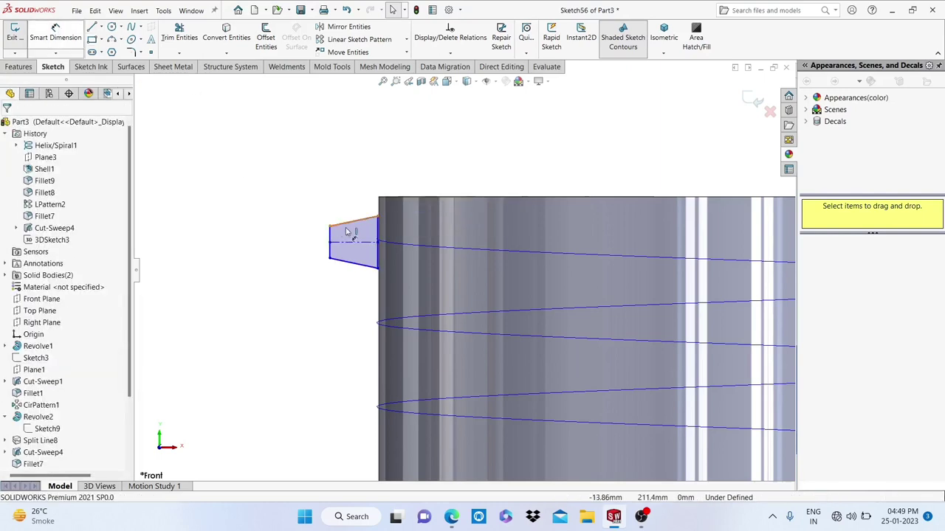
left_click(356, 221)
Dimension the taper angle between the profile's slanted edges as 22.23°.
key("d")
left_click(362, 265)
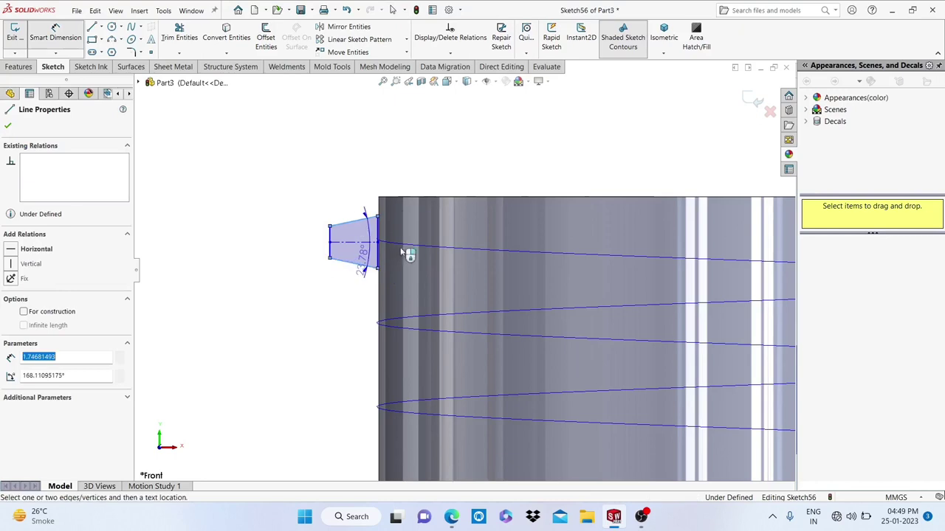
left_click(410, 249)
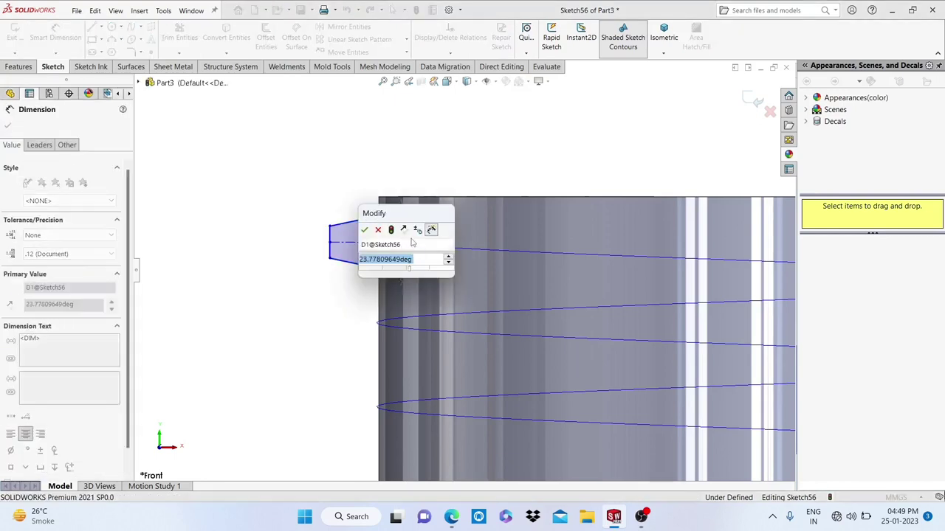
type("22.23")
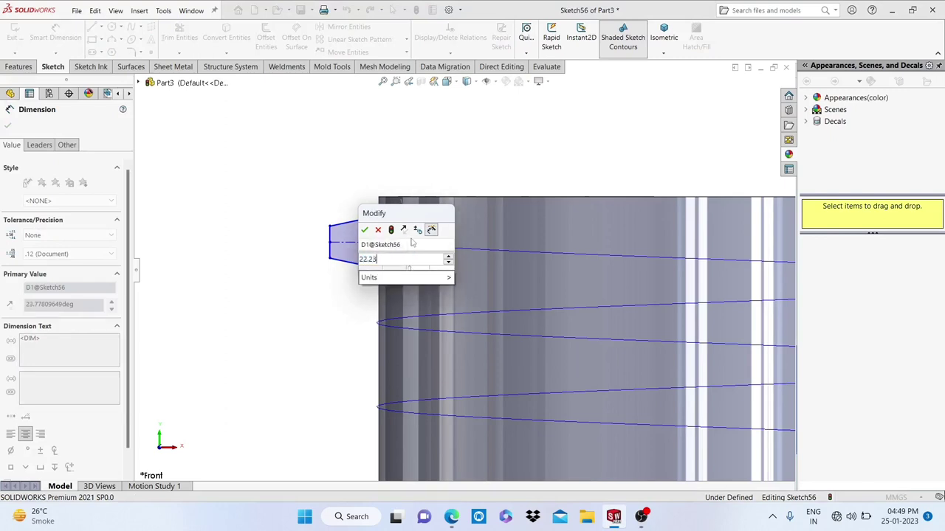
key("Escape")
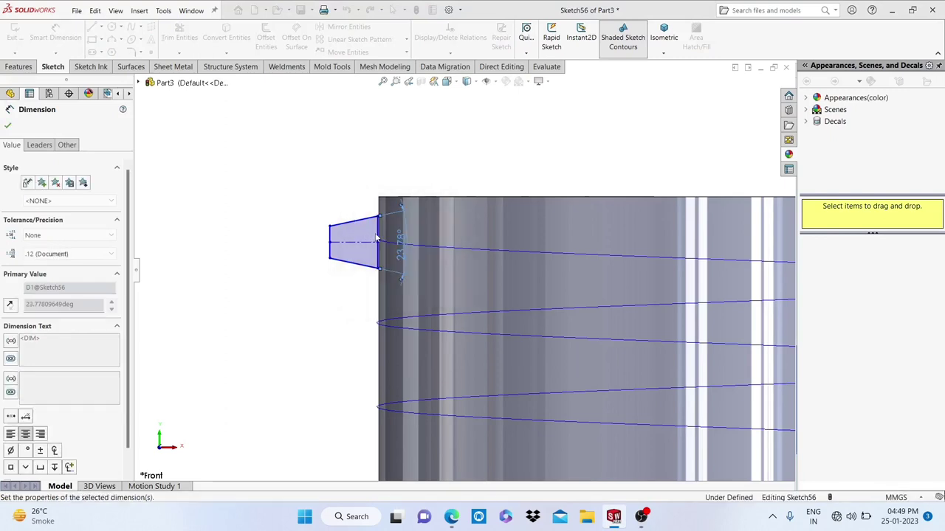
scroll(376, 237, "down", 2)
scroll(378, 238, "down", 1)
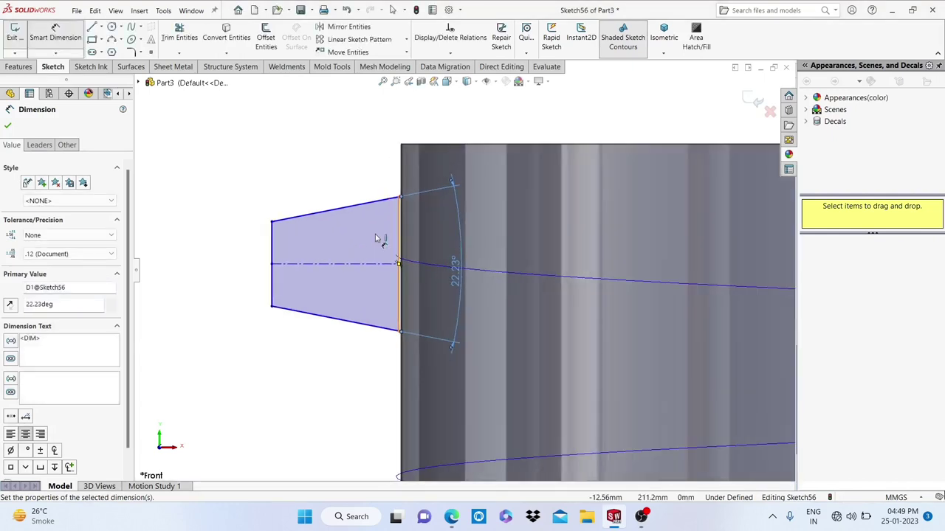
left_click(10, 127)
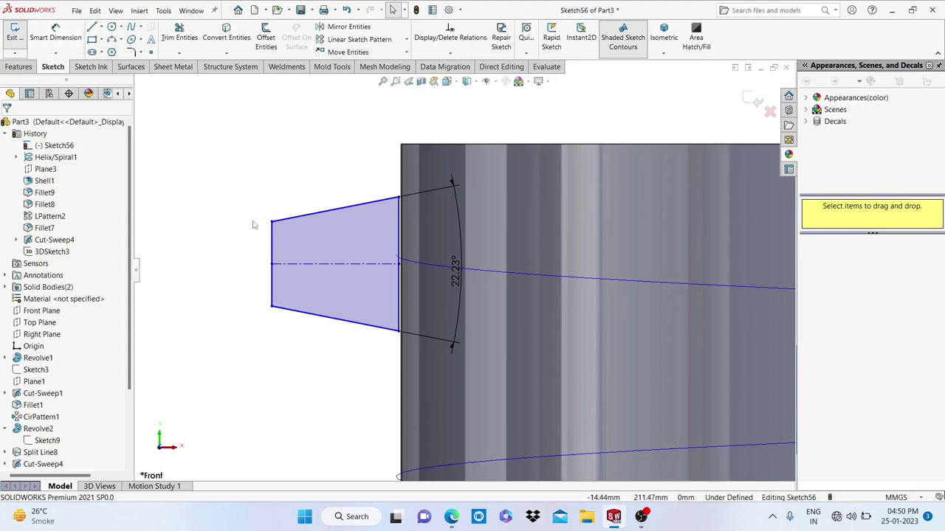
Set the profile's width between outer and neck-side edges to 1.15 mm.
left_click(75, 33)
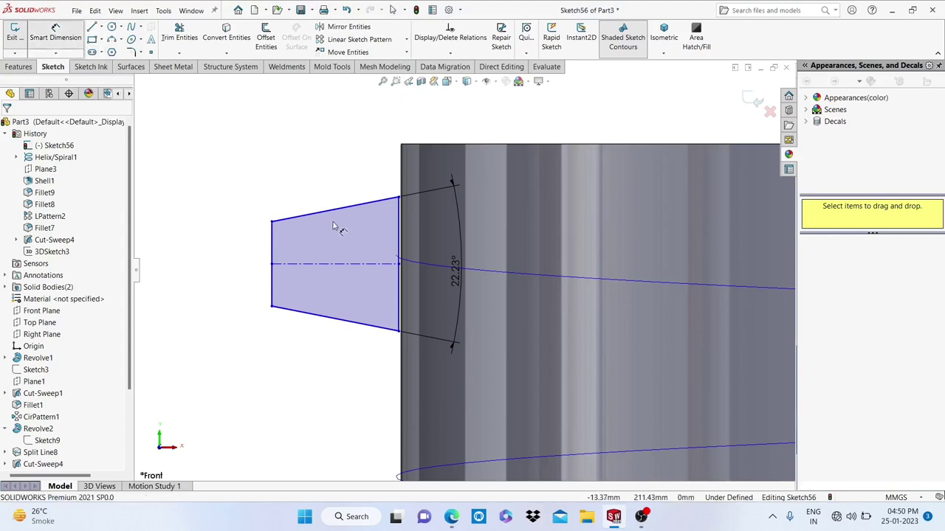
left_click(354, 326)
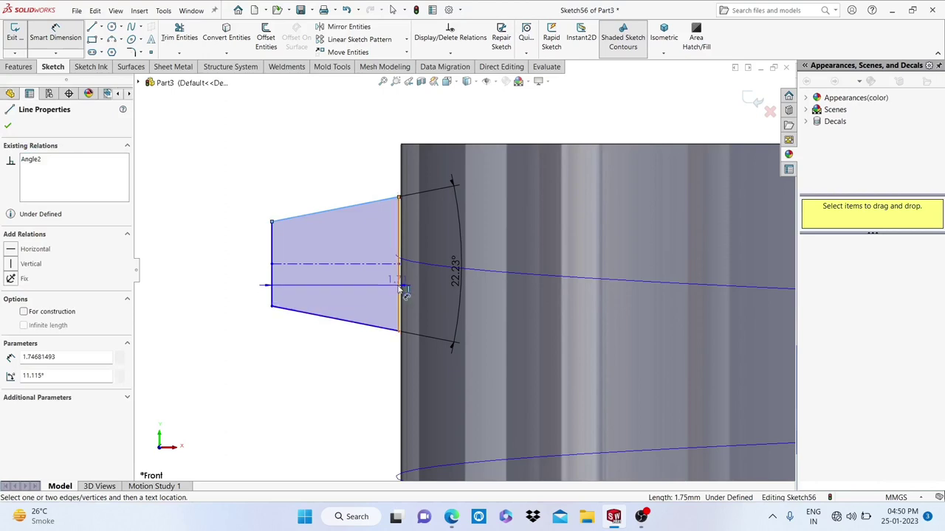
key("Escape")
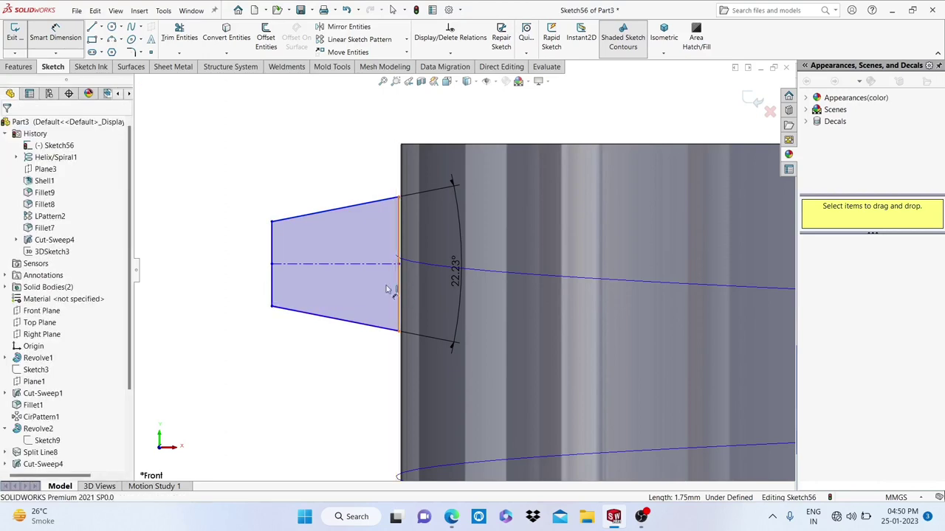
left_click(387, 289)
left_click(271, 276)
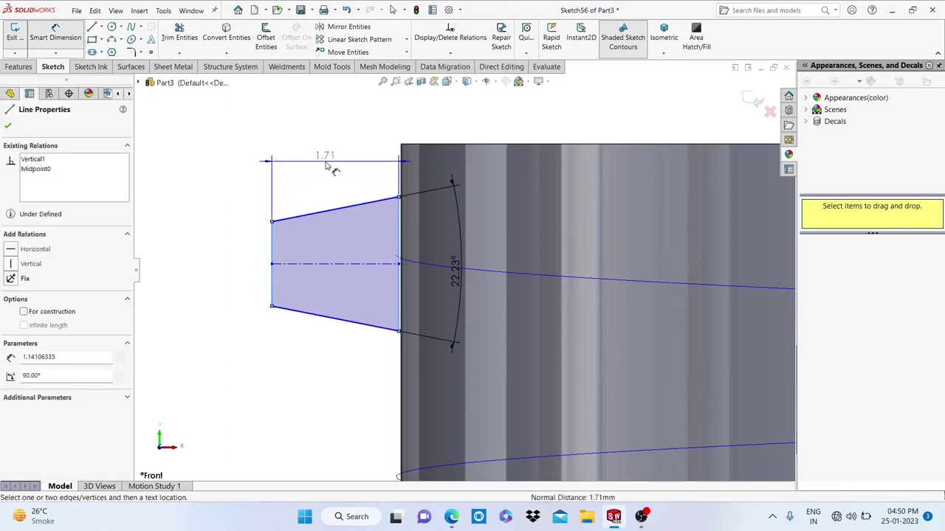
left_click(325, 165)
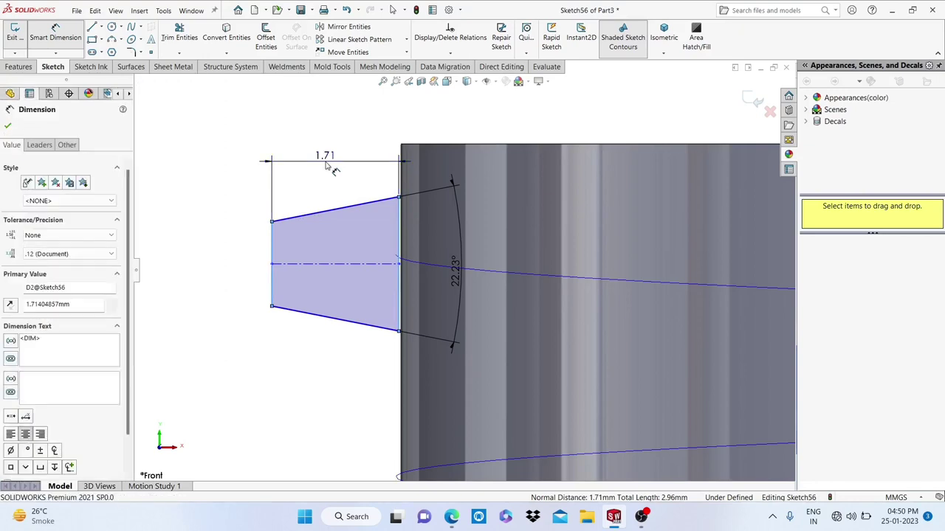
type("1.15")
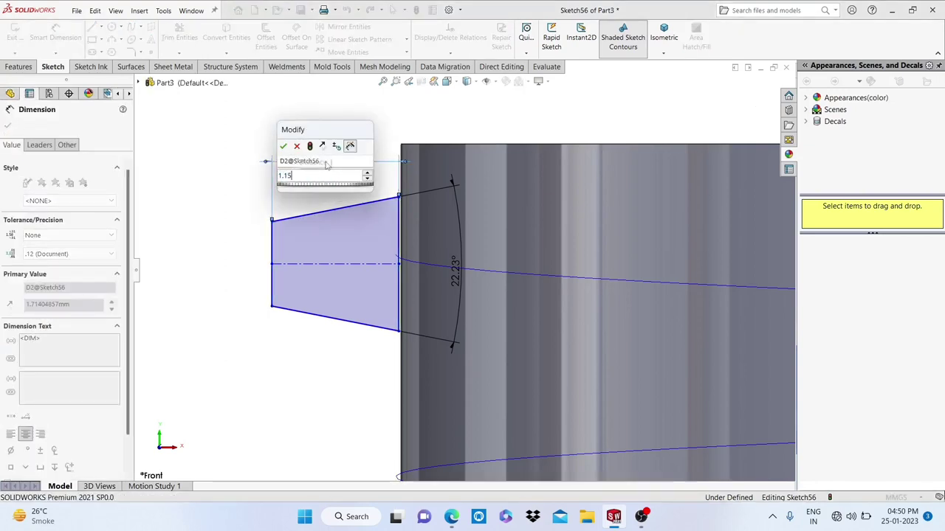
key("Return")
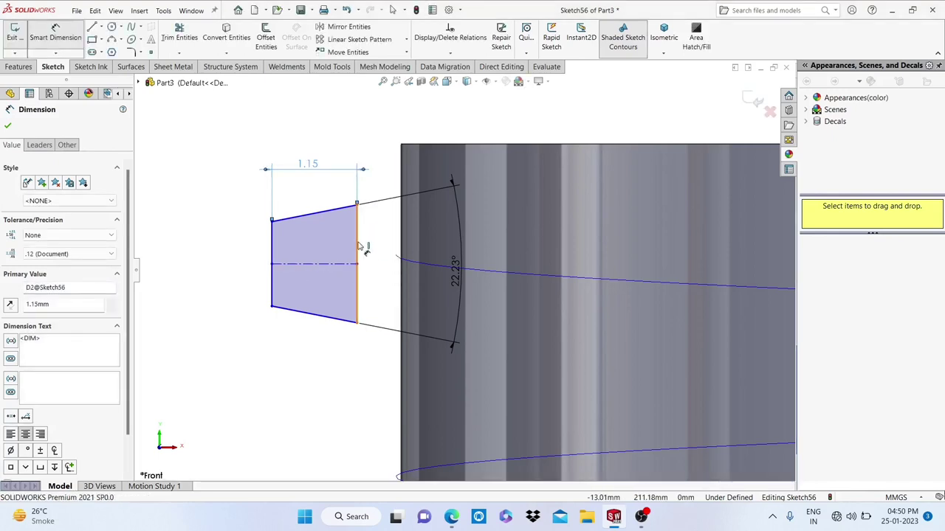
Dimension the neck-side edge height as 1.50 mm.
left_click(378, 249)
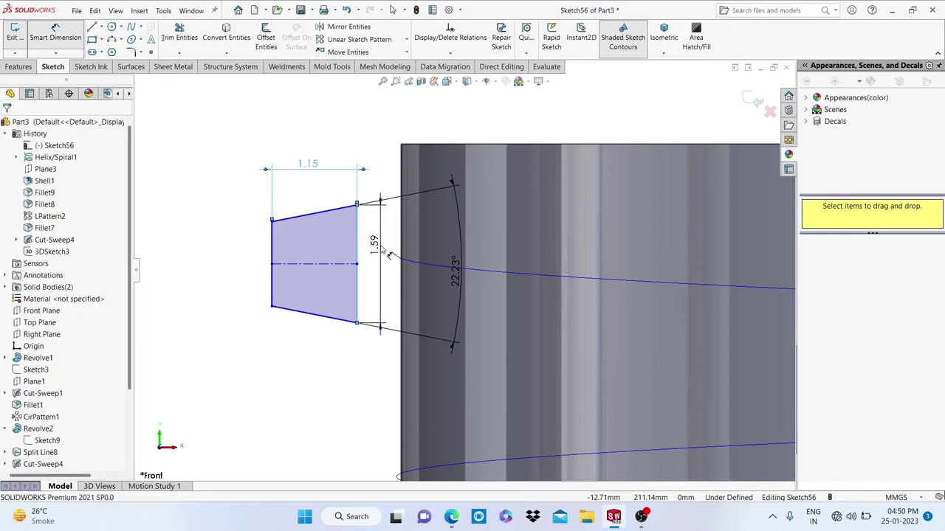
left_click(382, 251)
type("1")
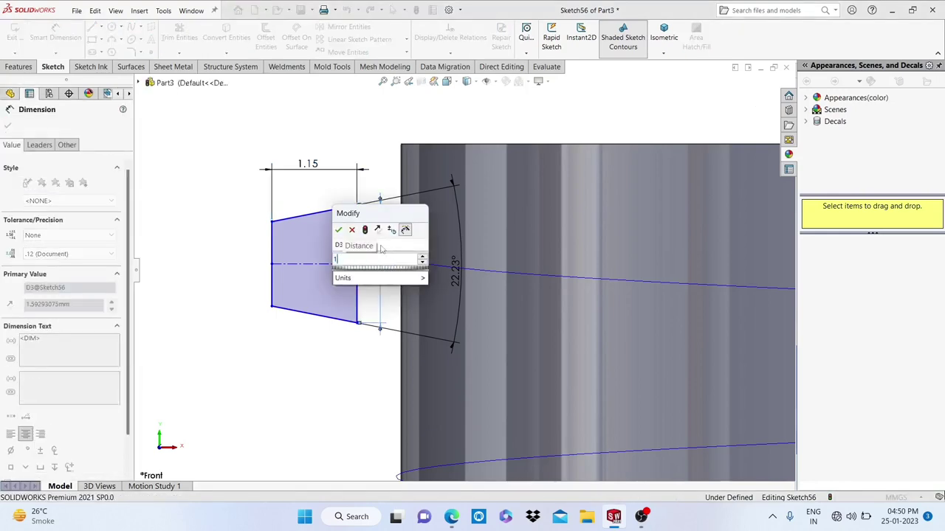
type(".5")
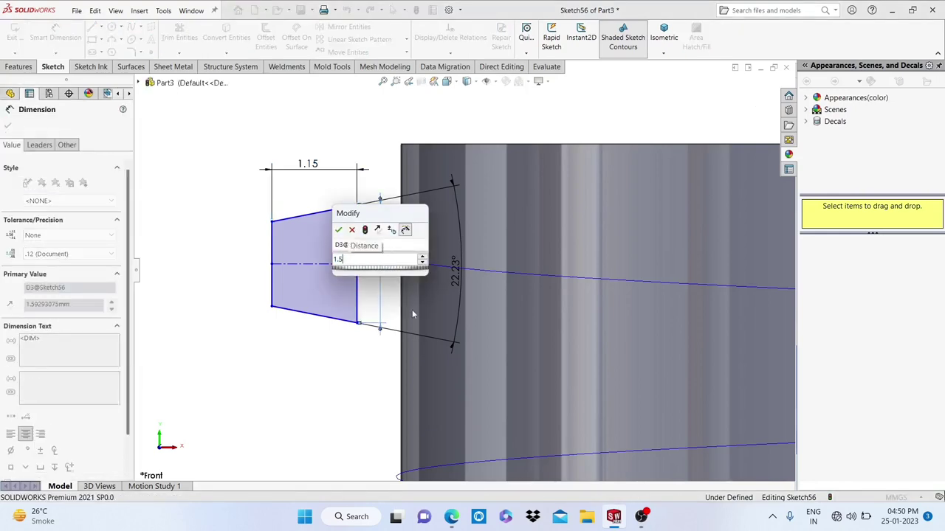
key("Return")
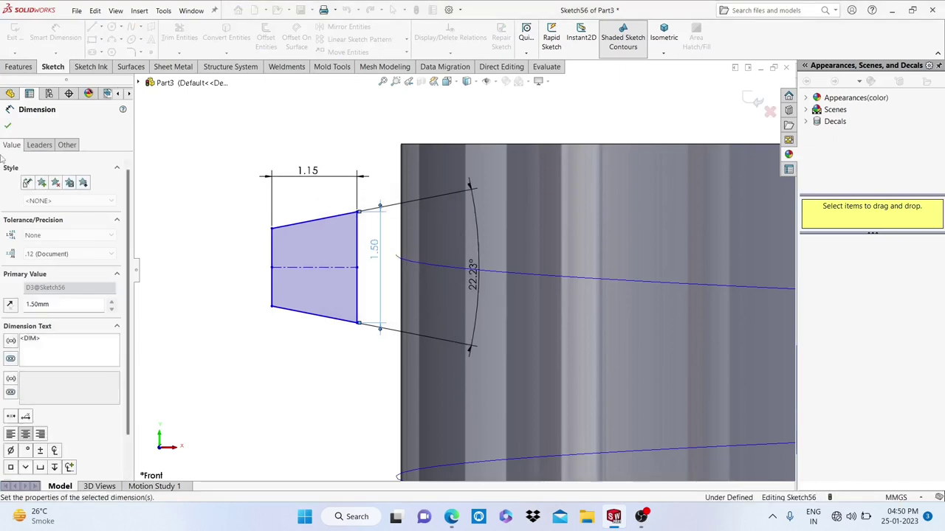
Move the trapezoid thread profile onto the neck's outer wall and up along the neck.
left_click(8, 126)
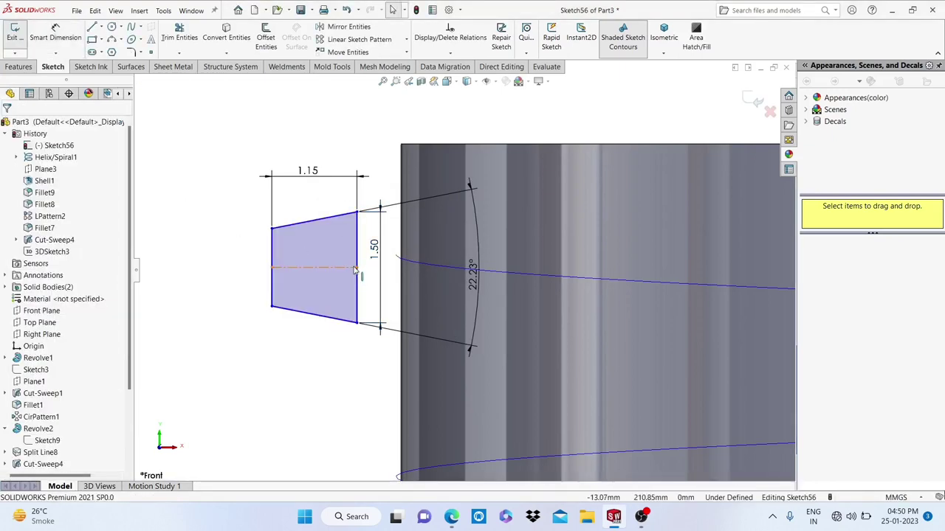
left_click_drag(357, 268, 397, 264)
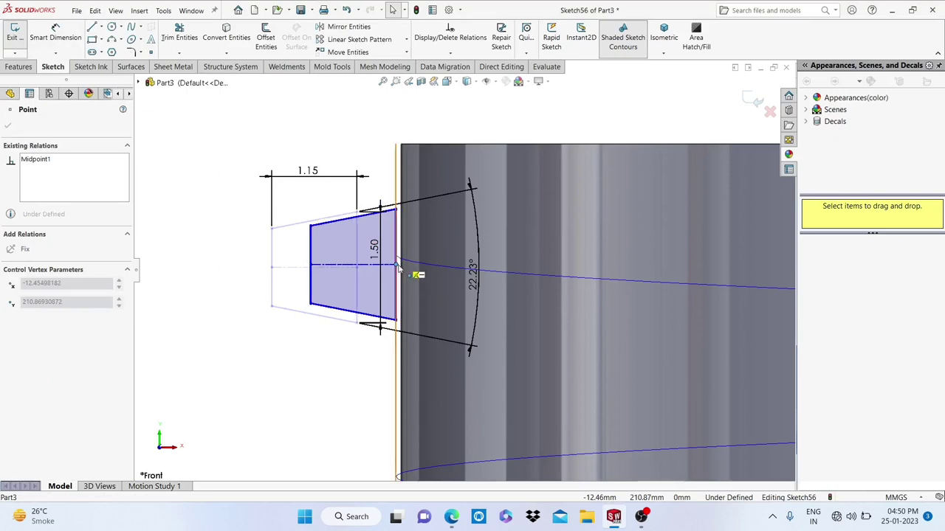
left_click(313, 339)
key("f")
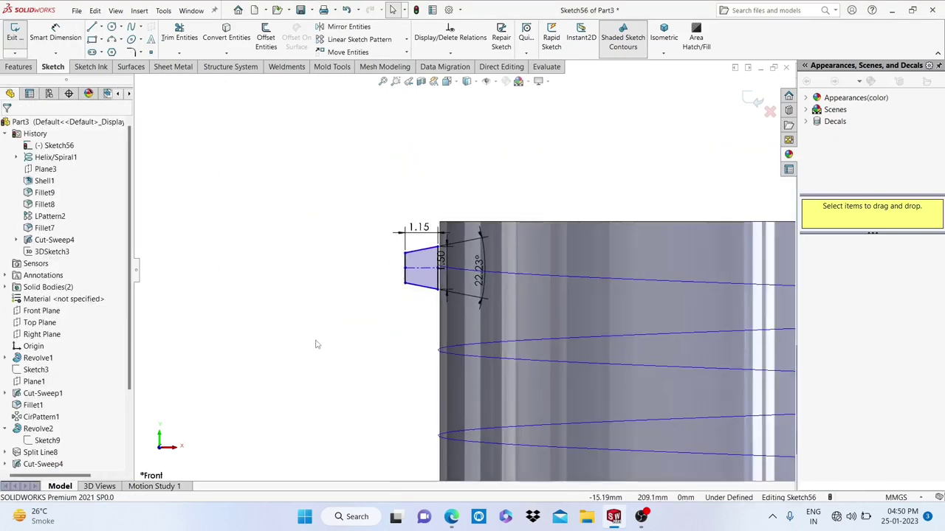
scroll(458, 270, "down", 5)
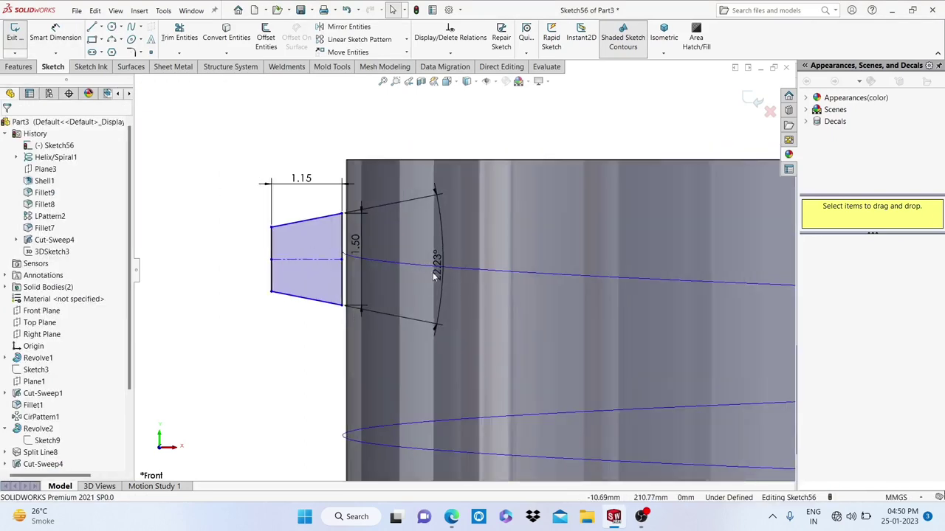
left_click_drag(361, 267, 341, 256)
left_click(274, 333)
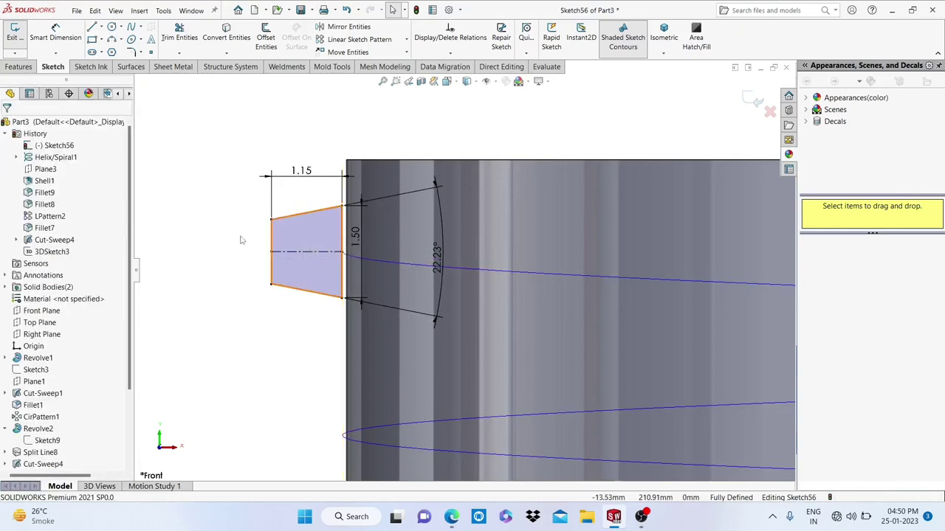
Add a driven 1.50 dimension from the profile centerline to the neck's top edge, then close Sketch56.
left_click(60, 34)
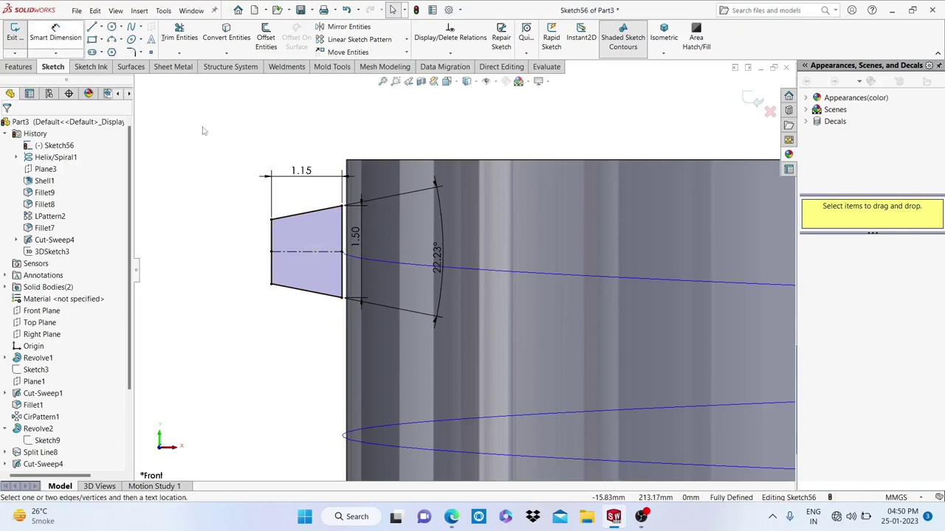
left_click(338, 251)
left_click(361, 160)
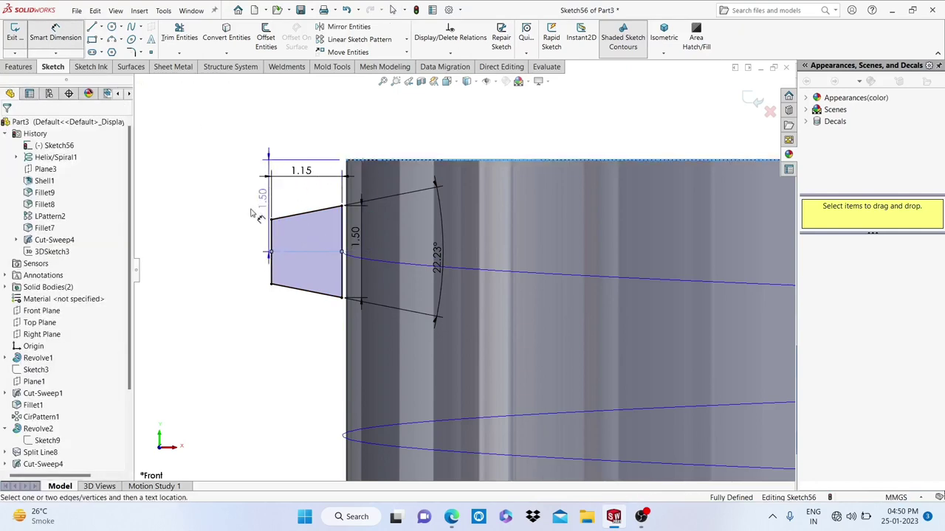
left_click(239, 214)
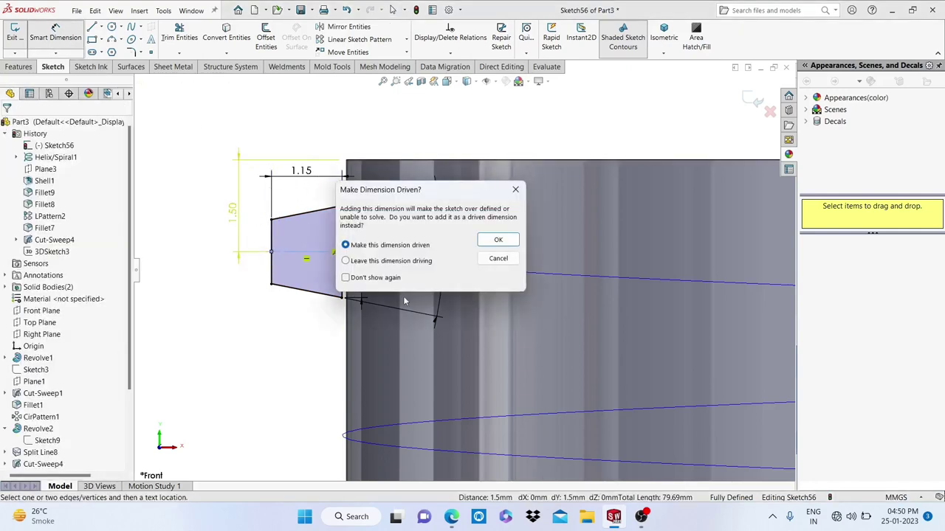
left_click(498, 240)
scroll(506, 304, "up", 3)
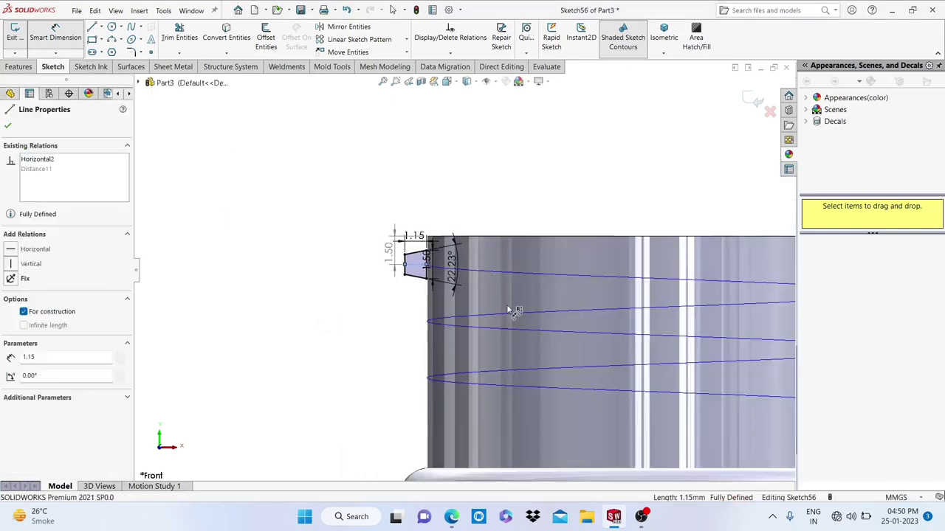
scroll(508, 310, "up", 4)
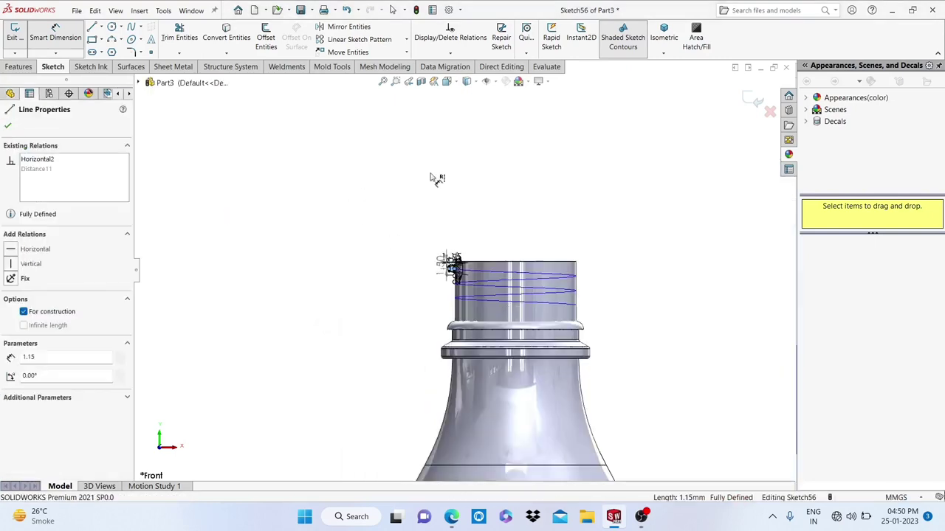
left_click(749, 110)
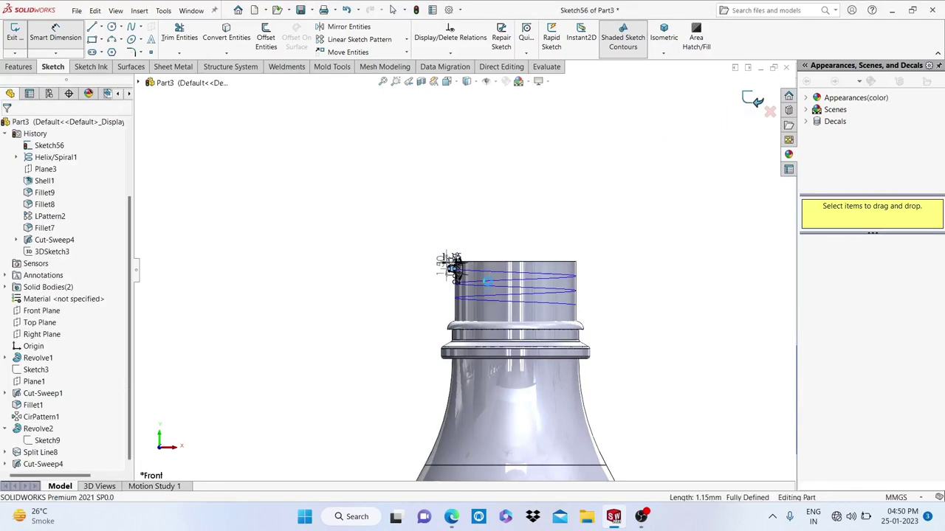
Start a Revolve from the thread profile, then cancel it.
scroll(478, 271, "down", 2)
scroll(470, 262, "down", 3)
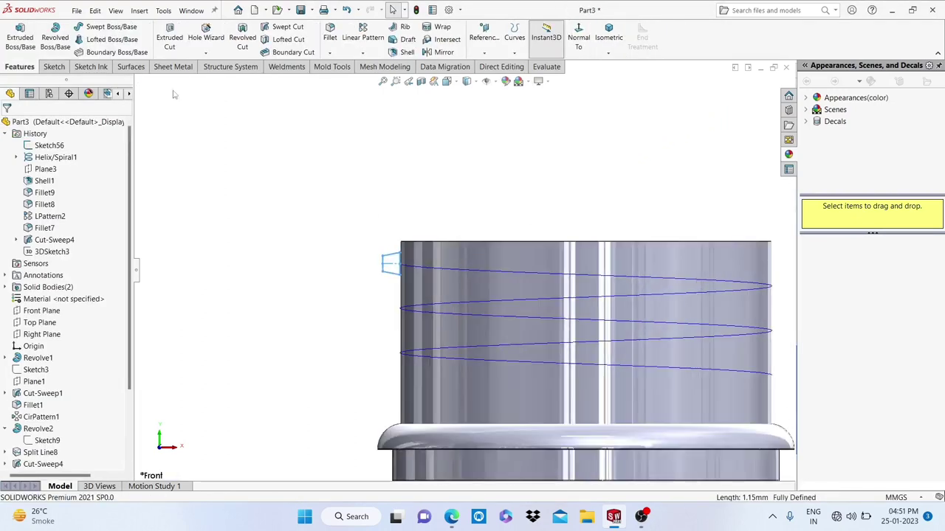
left_click(64, 38)
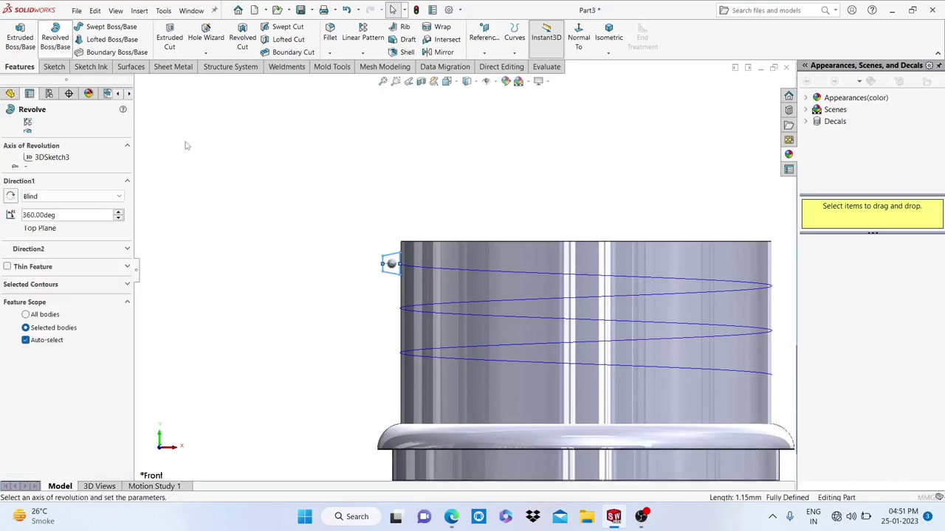
left_click(24, 126)
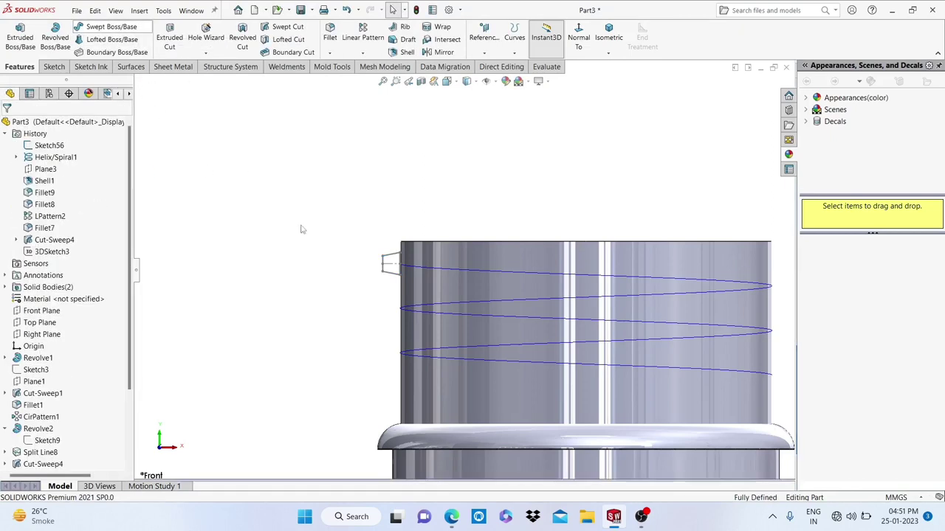
Sweep the Sketch56 trapezoid along Helix/Spiral1 to form the Sweep1 thread.
scroll(429, 271, "down", 5)
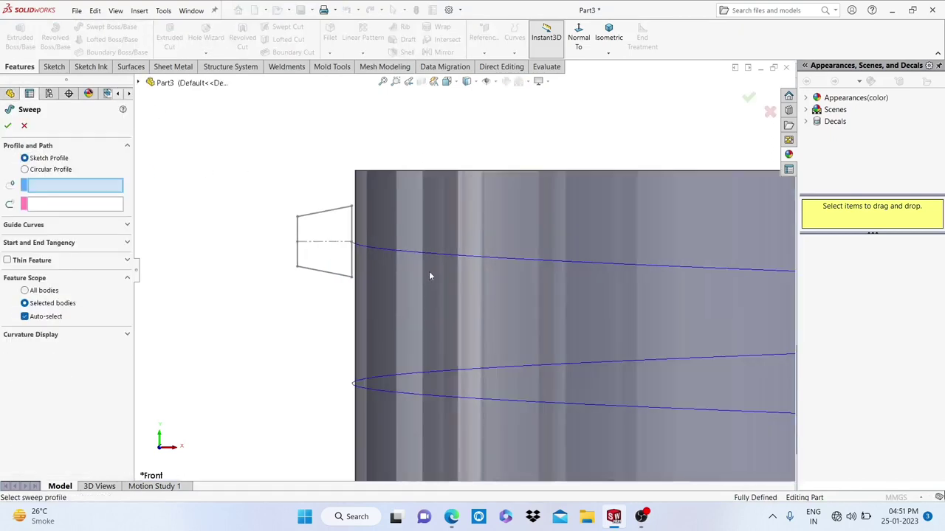
left_click(351, 222)
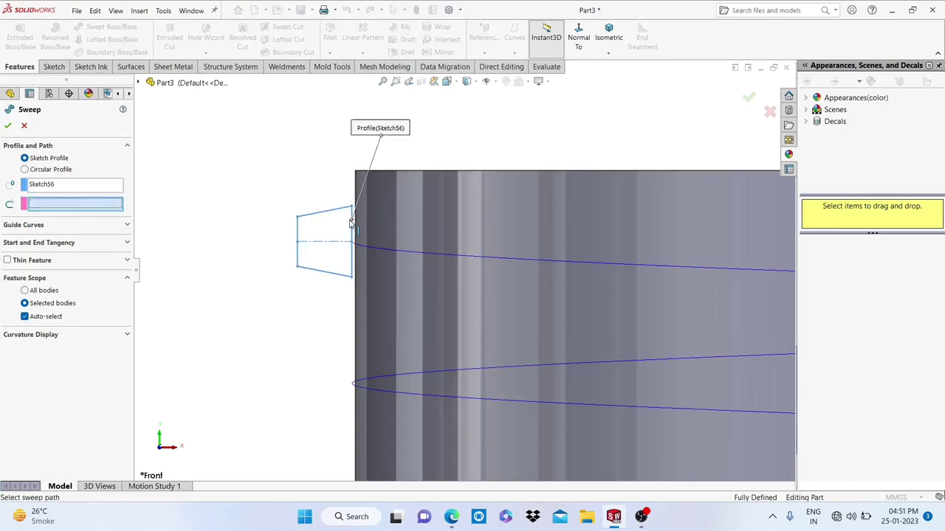
left_click(385, 254)
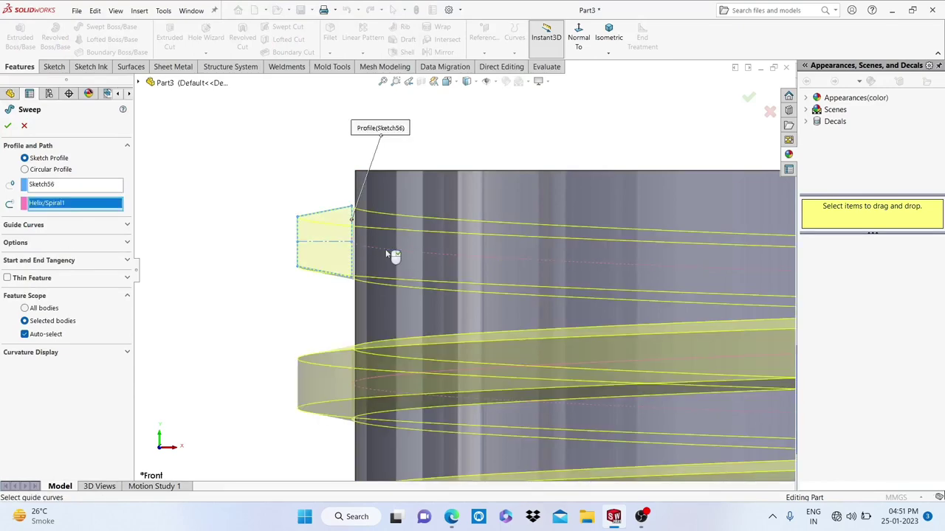
scroll(387, 255, "up", 3)
scroll(387, 256, "up", 2)
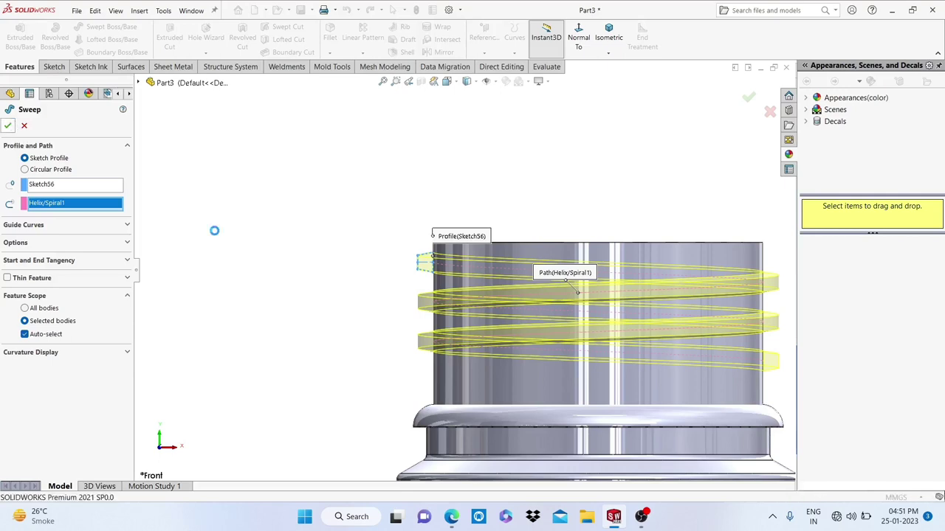
key("Return")
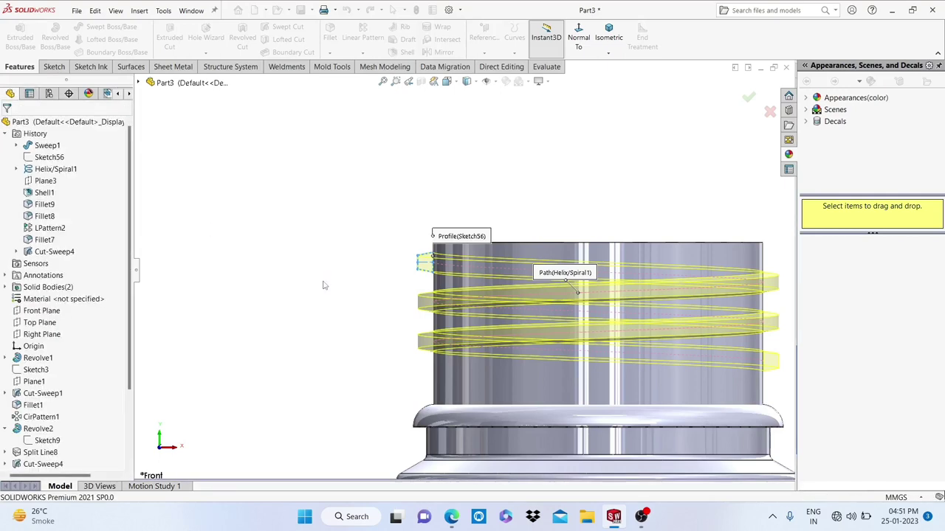
scroll(478, 266, "down", 5)
middle_click_drag(484, 269, 292, 183)
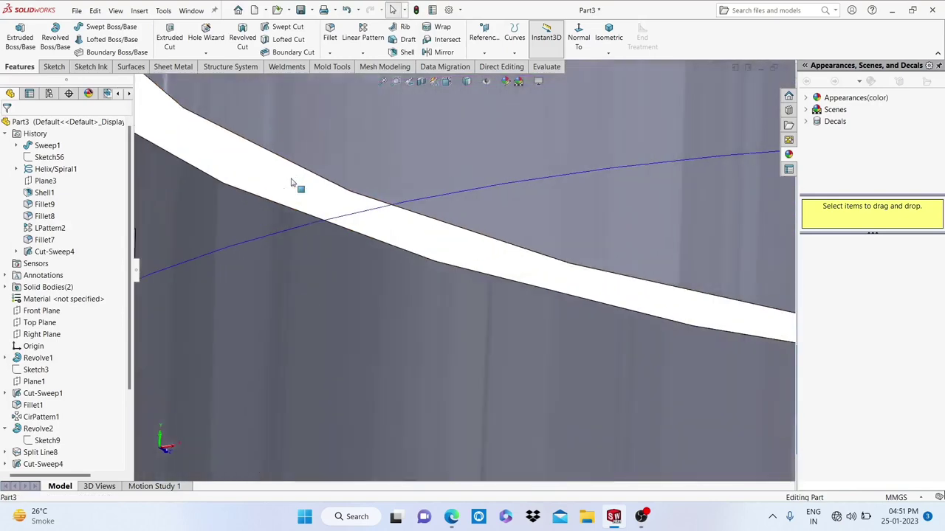
scroll(292, 183, "up", 5)
middle_click_drag(247, 266, 240, 209)
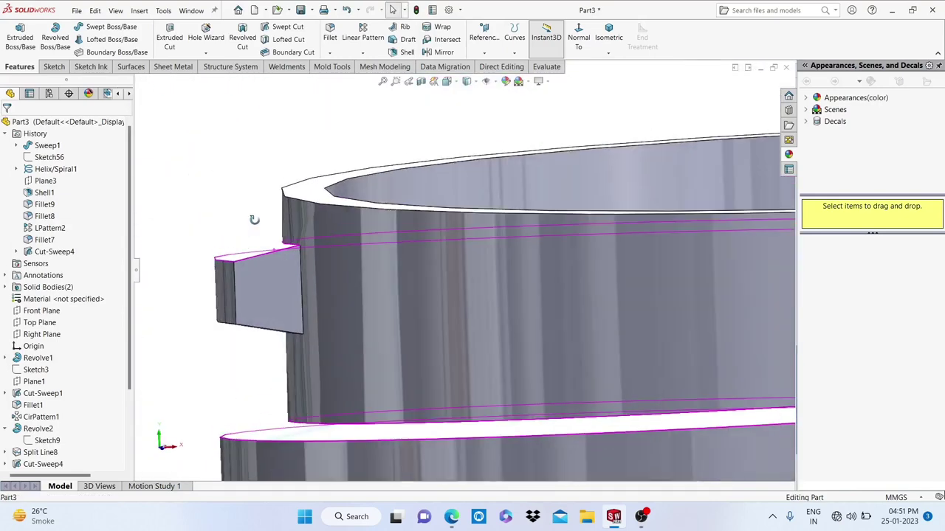
scroll(243, 201, "up", 2)
scroll(249, 185, "up", 2)
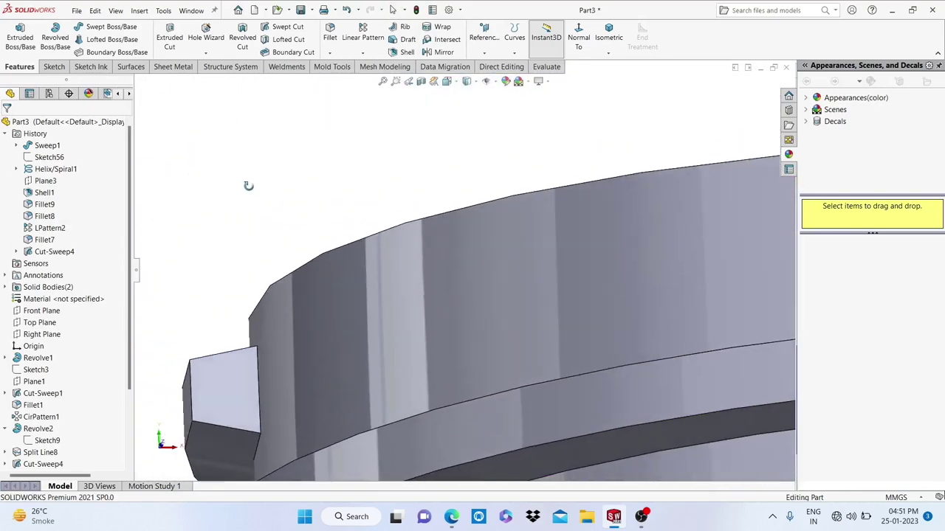
scroll(346, 322, "up", 4)
mouse_move(327, 272)
middle_mouse_down()
mouse_move(590, 335)
mouse_move(520, 302)
middle_mouse_up()
scroll(591, 336, "up", 2)
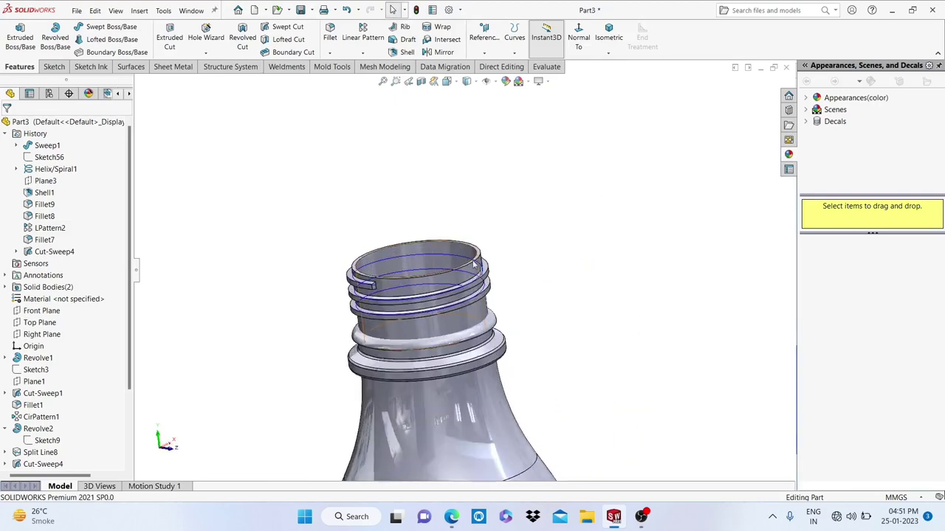
left_click(491, 276)
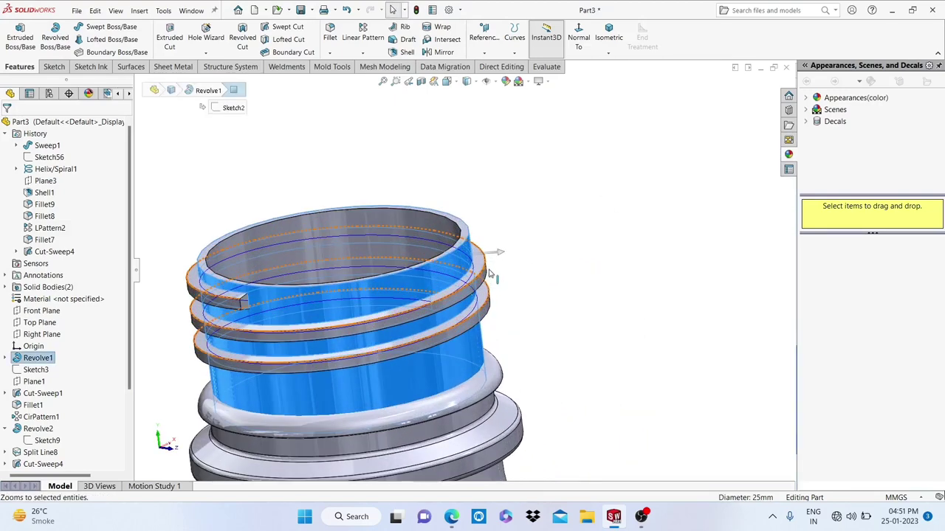
key("Escape")
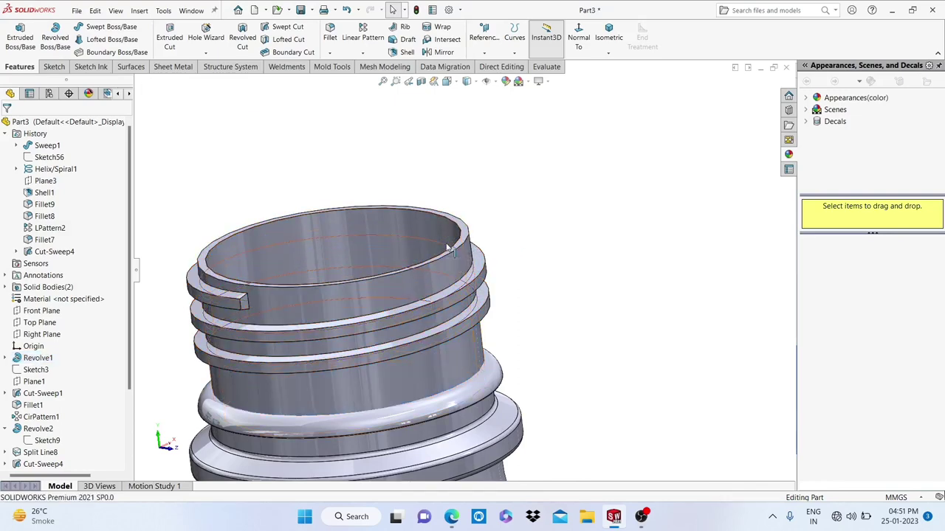
left_click(447, 248)
left_click(532, 261)
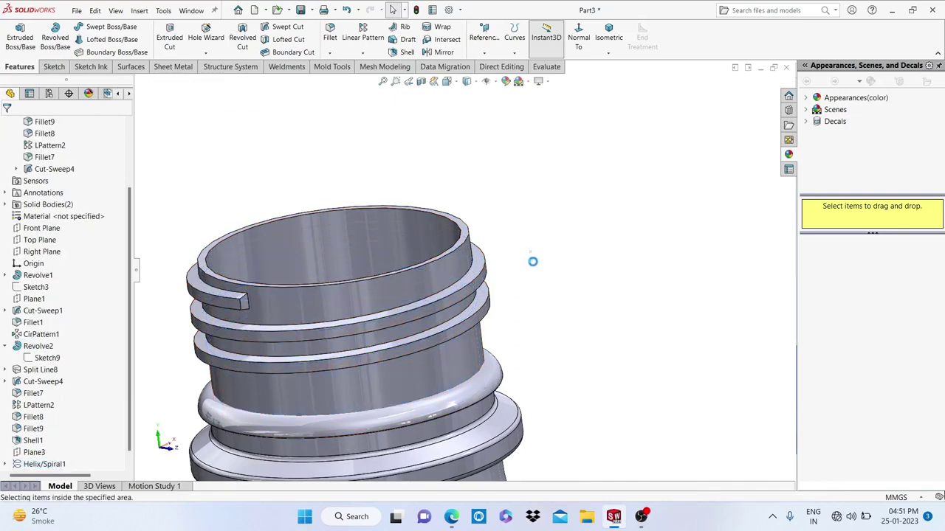
middle_click_drag(532, 261, 513, 336)
scroll(420, 304, "up", 3)
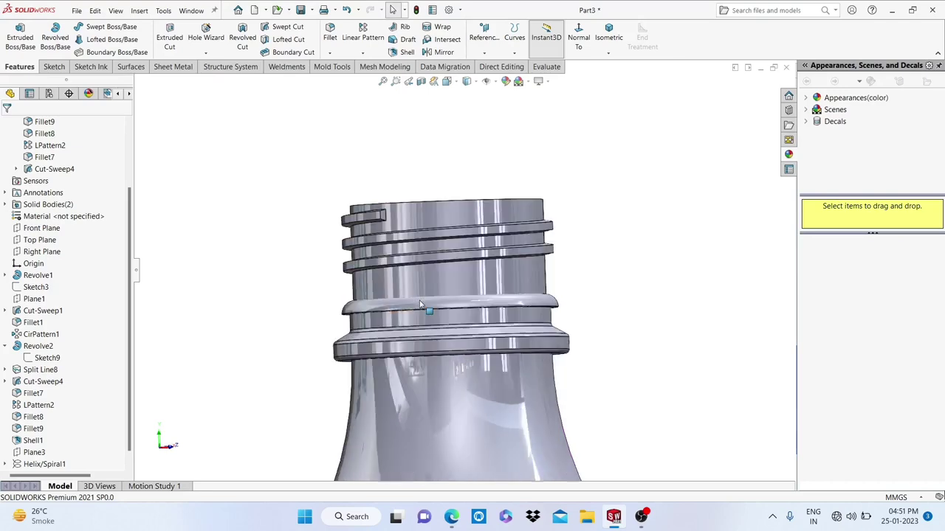
scroll(420, 304, "down", 2)
scroll(420, 304, "down", 2)
scroll(420, 305, "down", 2)
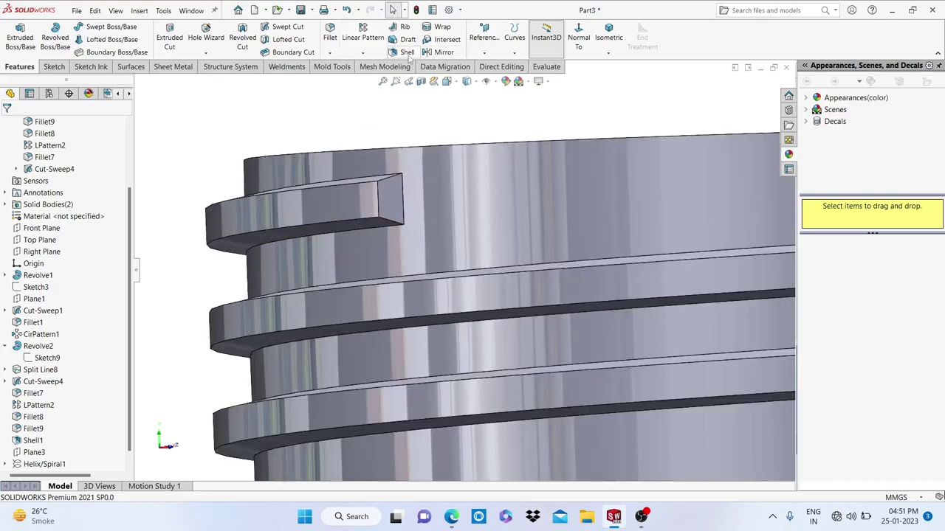
Start a Chamfer on the squared-off end edge of the thread.
left_click(330, 52)
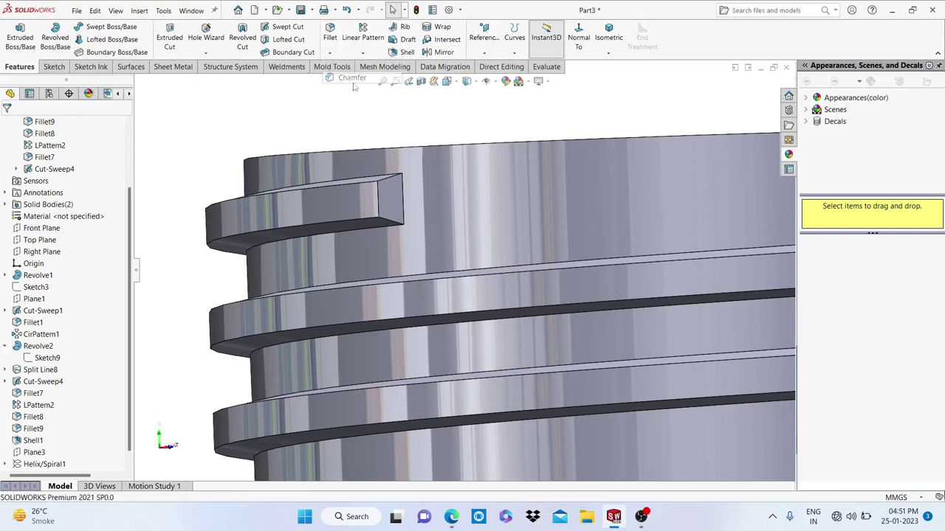
left_click(371, 199)
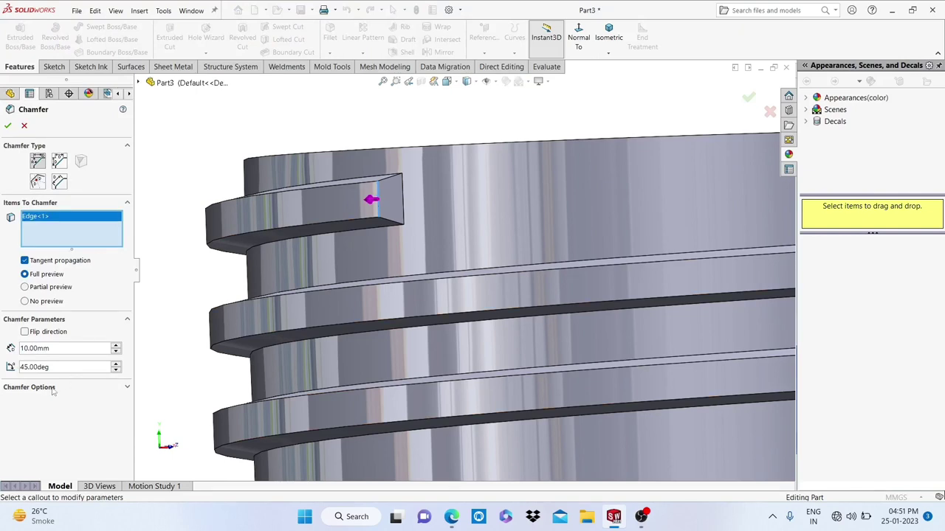
type("2")
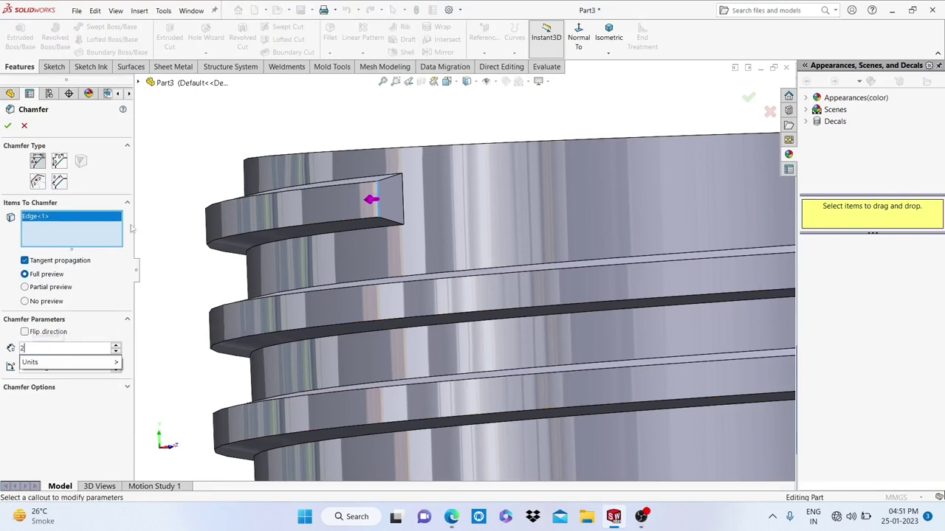
key("Return")
scroll(310, 381, "up", 3)
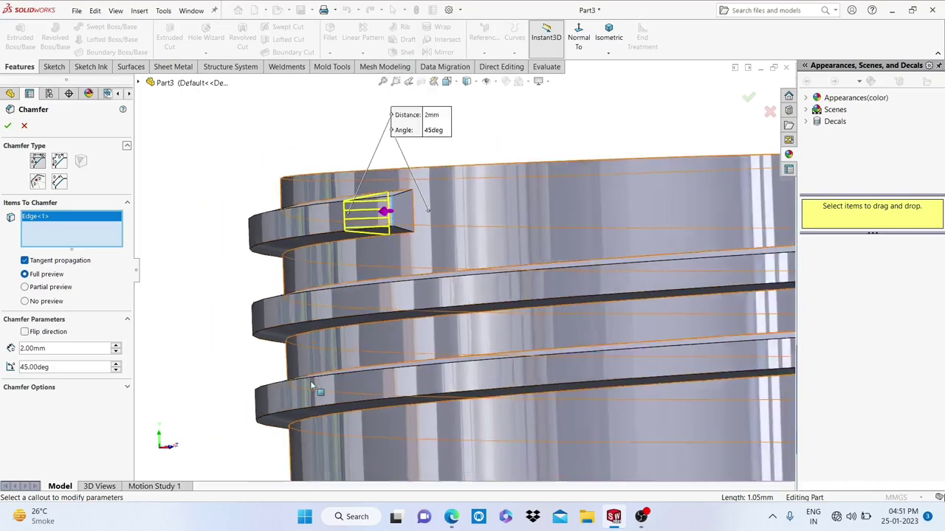
scroll(565, 346, "up", 2)
Set the chamfer distance to 1 mm and add the other thread-end edge.
middle_click_drag(648, 295, 659, 339)
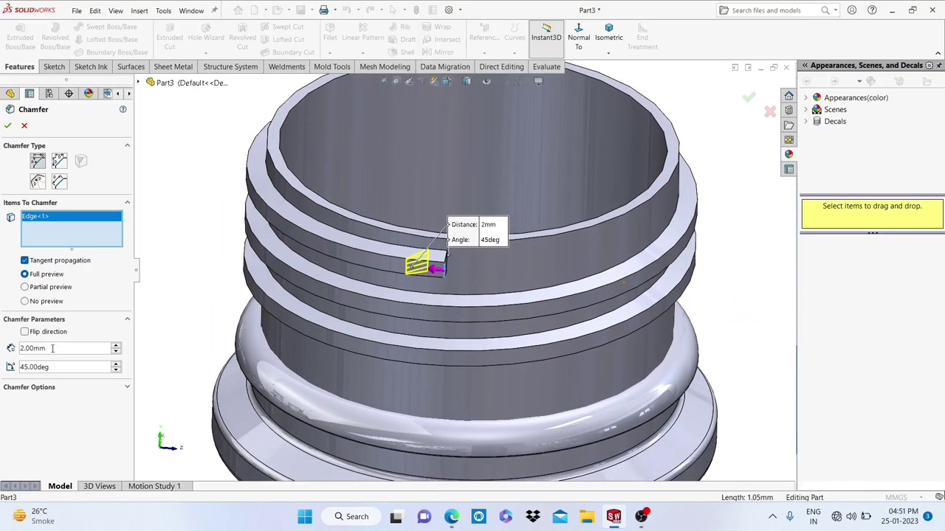
type("1")
key("Return")
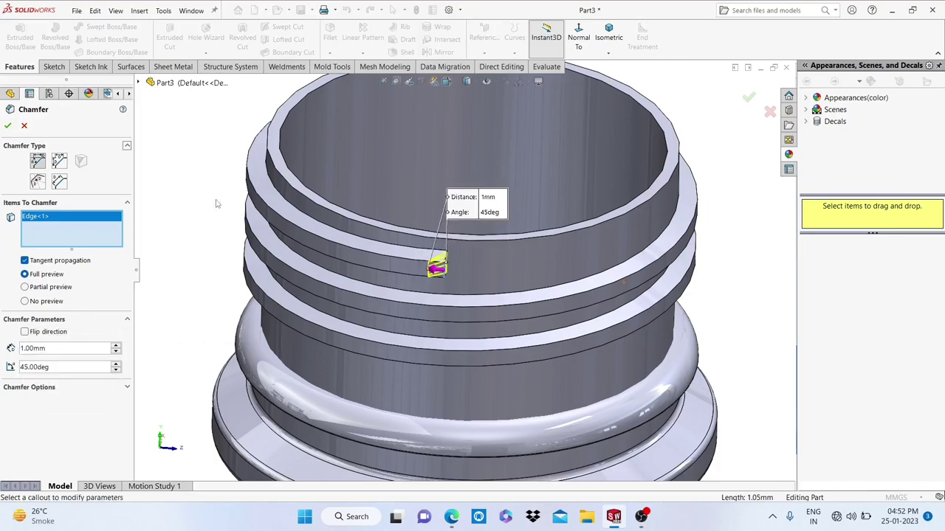
middle_click_drag(216, 204, 429, 346)
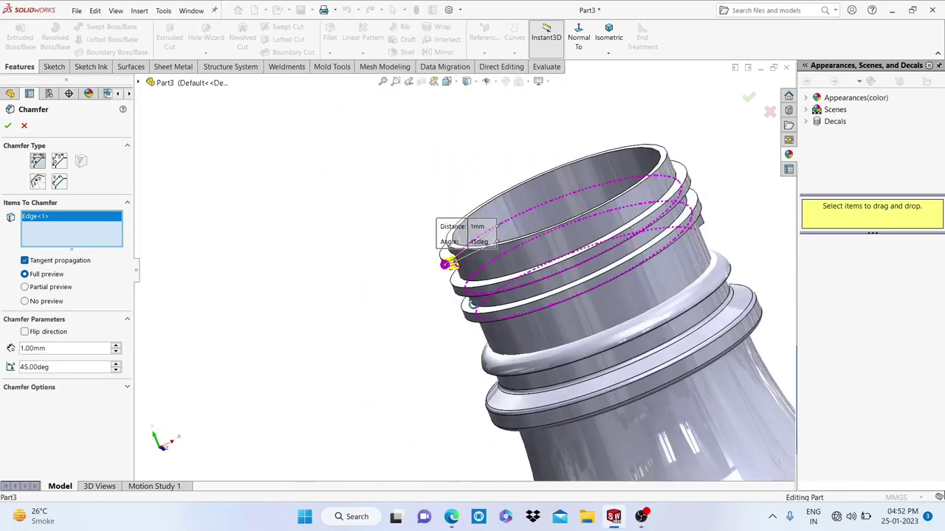
scroll(685, 263, "down", 3)
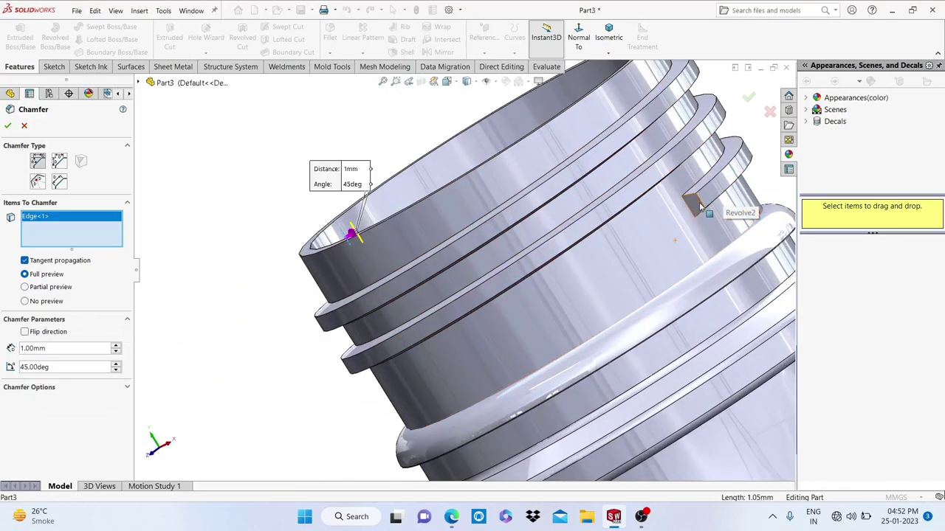
left_click(700, 206)
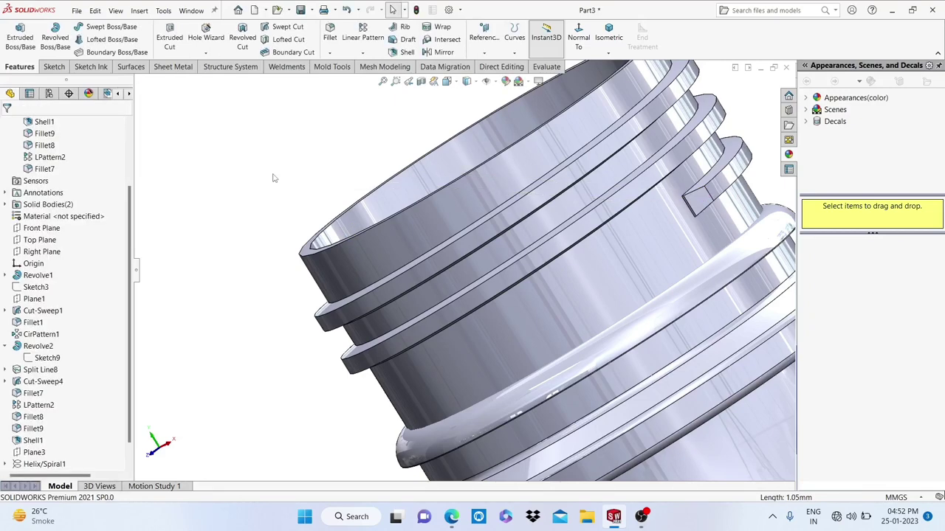
scroll(277, 178, "up", 5)
Zoom in on the chamfered thread end and start a new, empty 0.50 mm fillet.
mouse_move(288, 180)
middle_mouse_down()
mouse_move(407, 200)
mouse_move(526, 302)
middle_mouse_up()
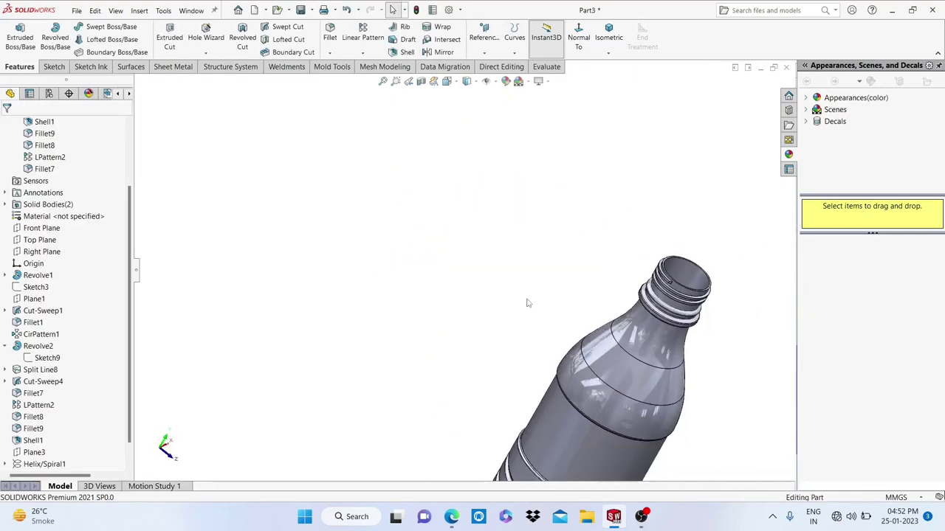
scroll(677, 322, "down", 3)
scroll(677, 323, "down", 3)
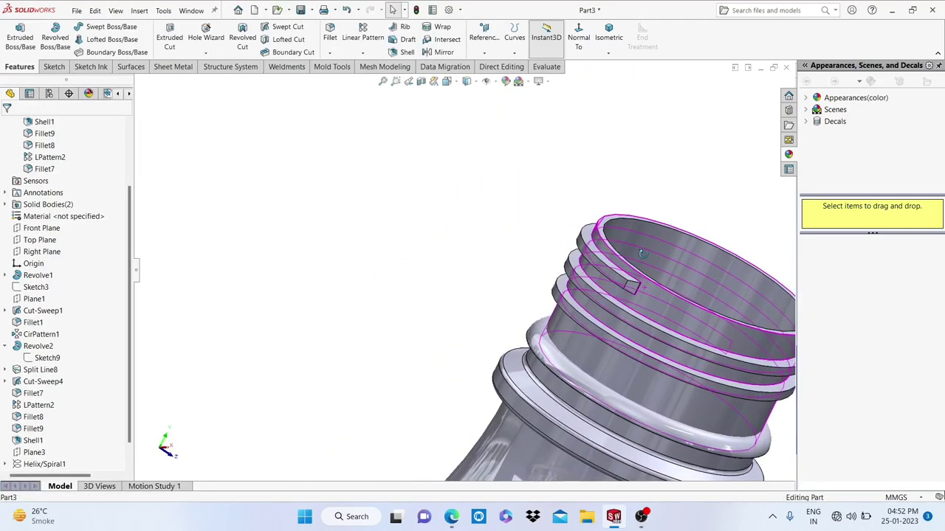
mouse_move(677, 322)
middle_mouse_down()
mouse_move(636, 218)
mouse_move(654, 226)
mouse_move(654, 321)
middle_mouse_up()
scroll(654, 321, "down", 3)
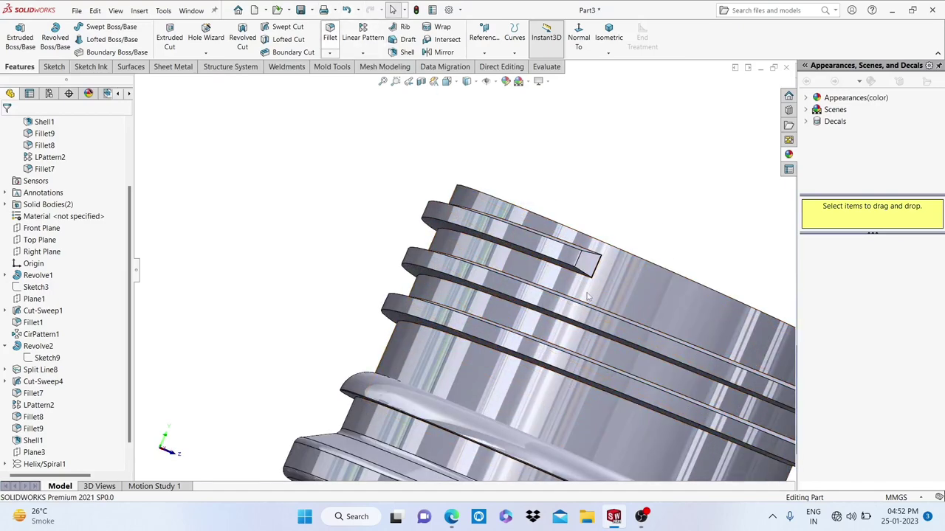
right_click_drag(588, 297, 591, 279)
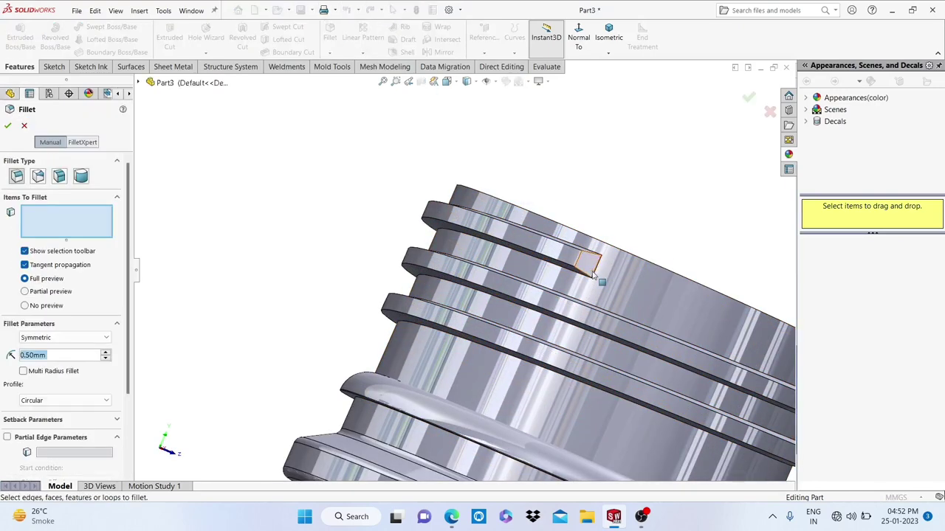
Fillet the upper and lower chamfer edges at 0.2 mm, removing a stray thread face.
scroll(587, 258, "down", 2)
middle_click_drag(588, 256, 564, 249)
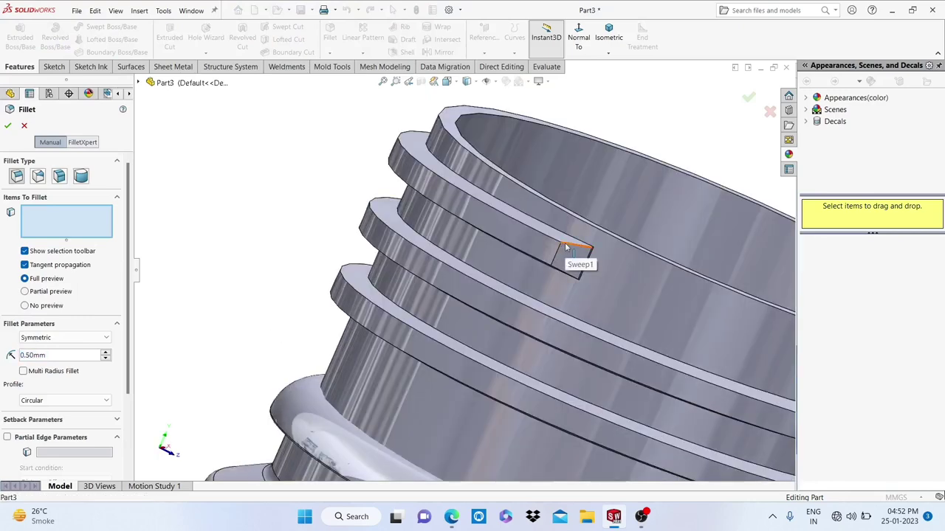
left_click(566, 247)
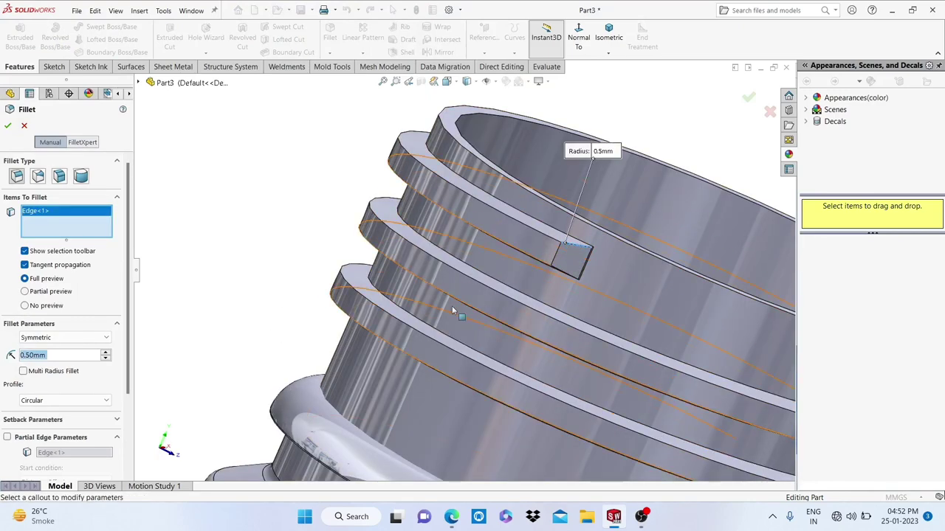
left_click(569, 277)
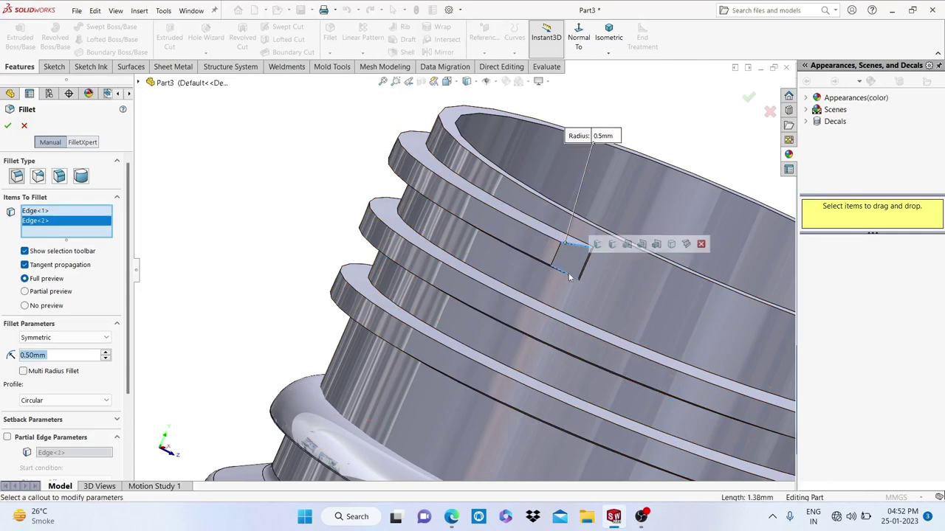
type("0.2")
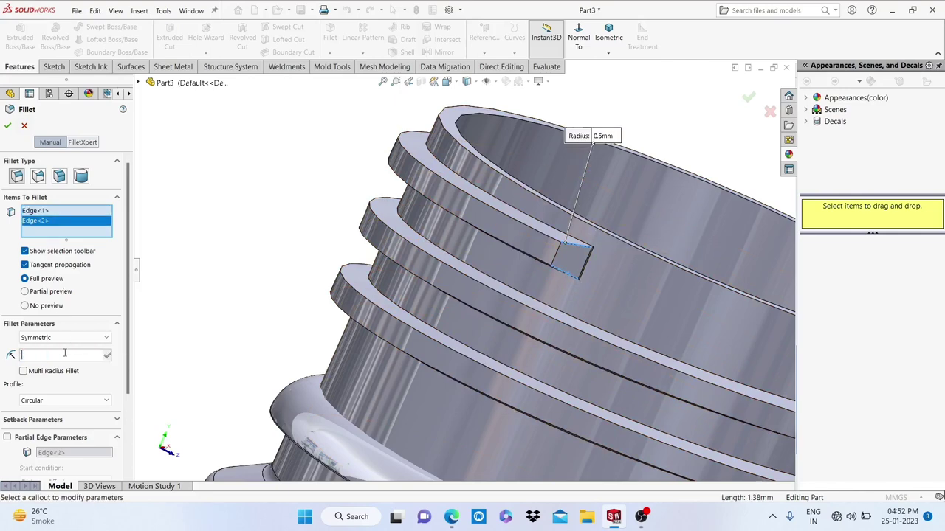
key("Return")
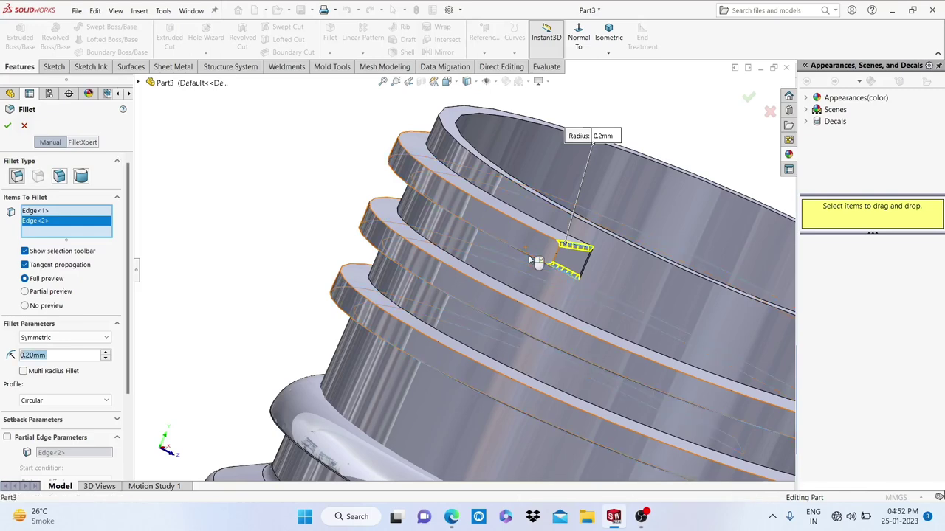
left_click(533, 260)
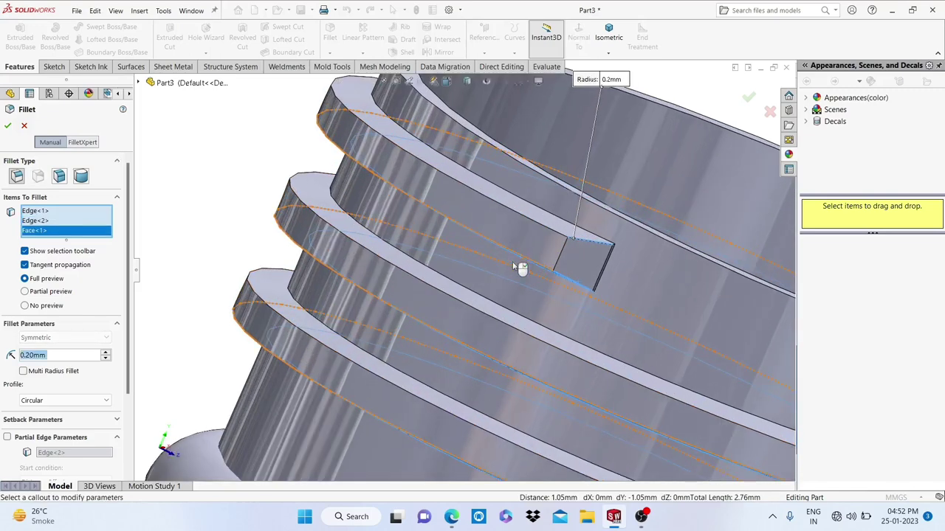
right_click(59, 233)
left_click(85, 249)
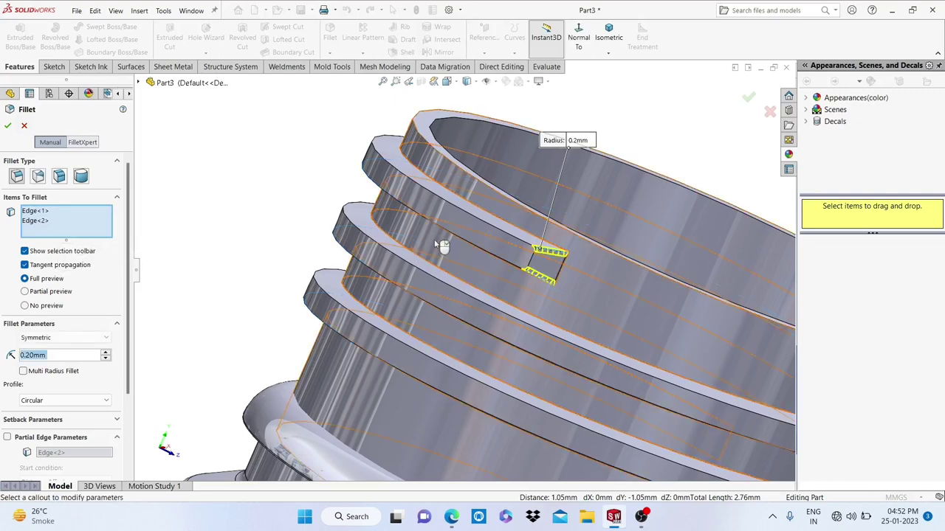
Add two helical thread edges to the 0.2 mm fillet.
scroll(451, 245, "down", 3)
mouse_move(480, 259)
middle_mouse_down()
mouse_move(492, 219)
mouse_move(492, 235)
middle_mouse_up()
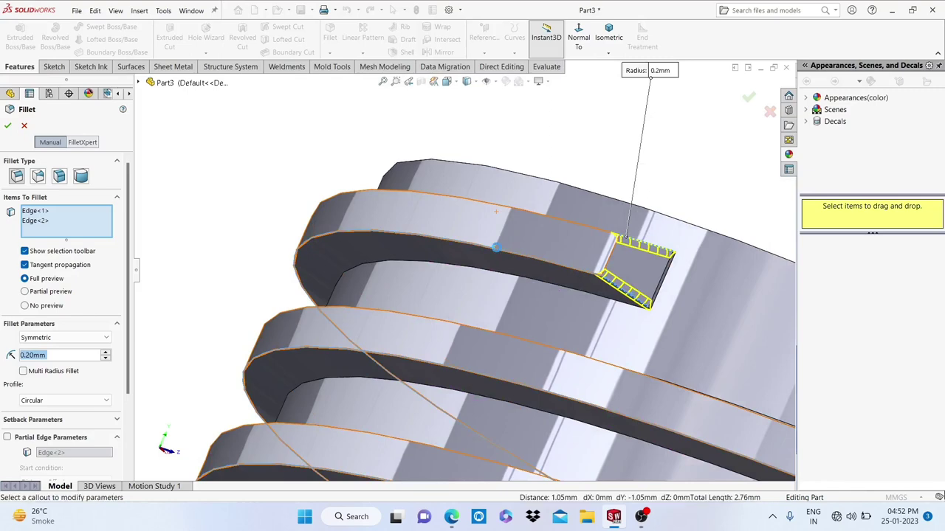
left_click(502, 253)
scroll(532, 271, "up", 3)
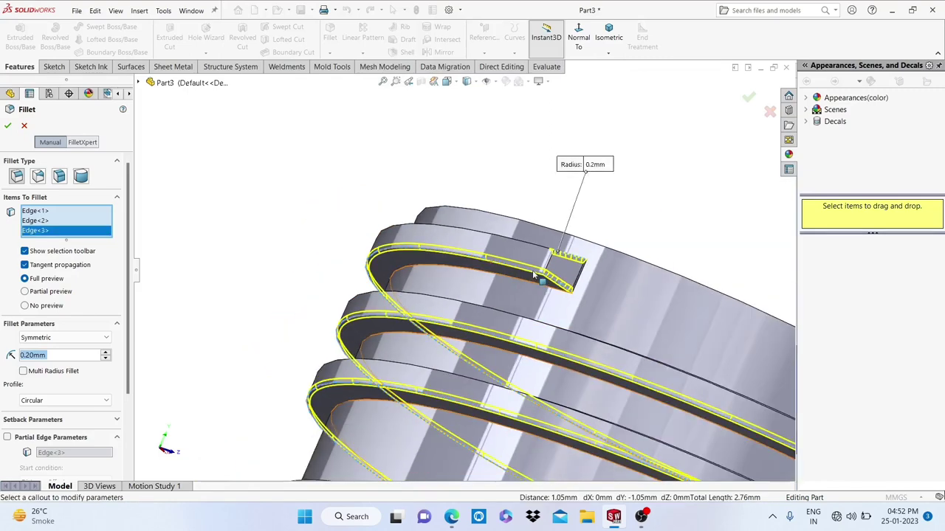
middle_click_drag(532, 271, 526, 236)
left_click(522, 236)
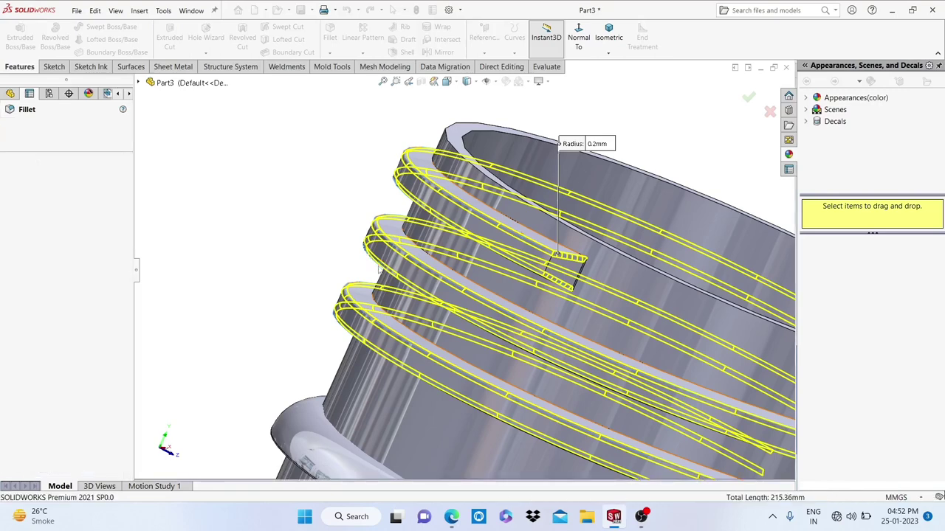
Round the top edge of the thread tab's end face with a 0.2 mm fillet.
scroll(384, 272, "up", 2)
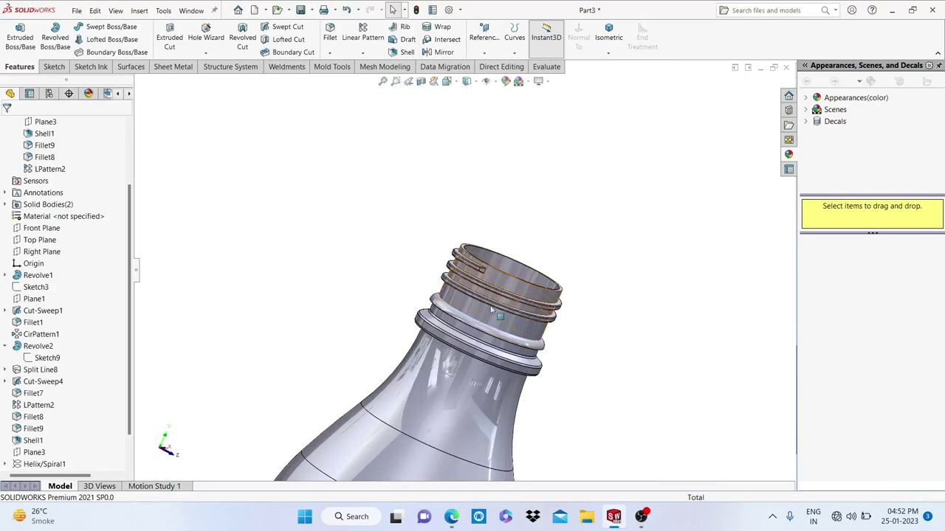
scroll(629, 328, "down", 5)
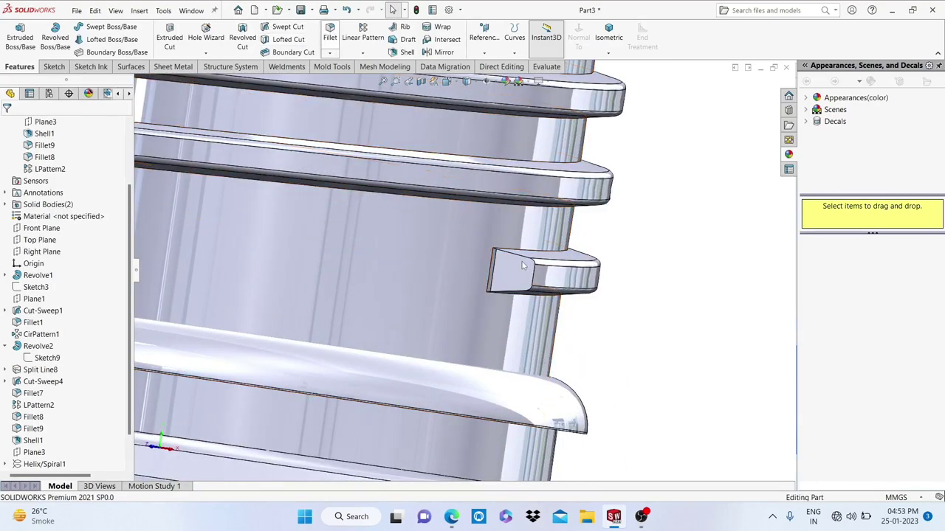
scroll(522, 262, "down", 2)
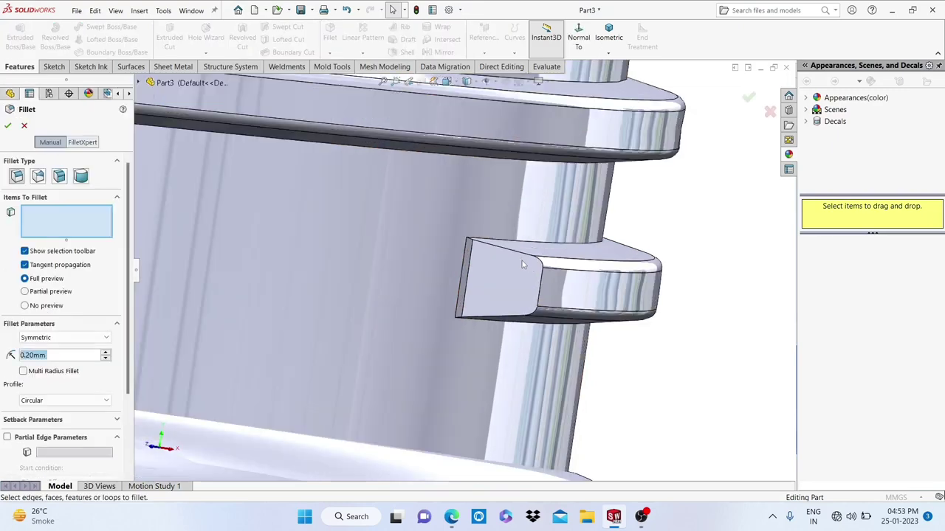
scroll(522, 259, "down", 2)
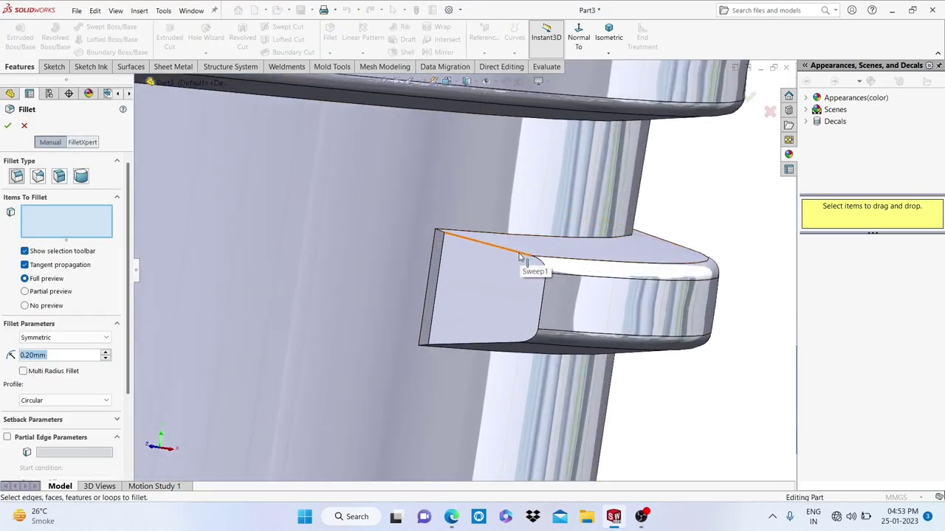
left_click(518, 253)
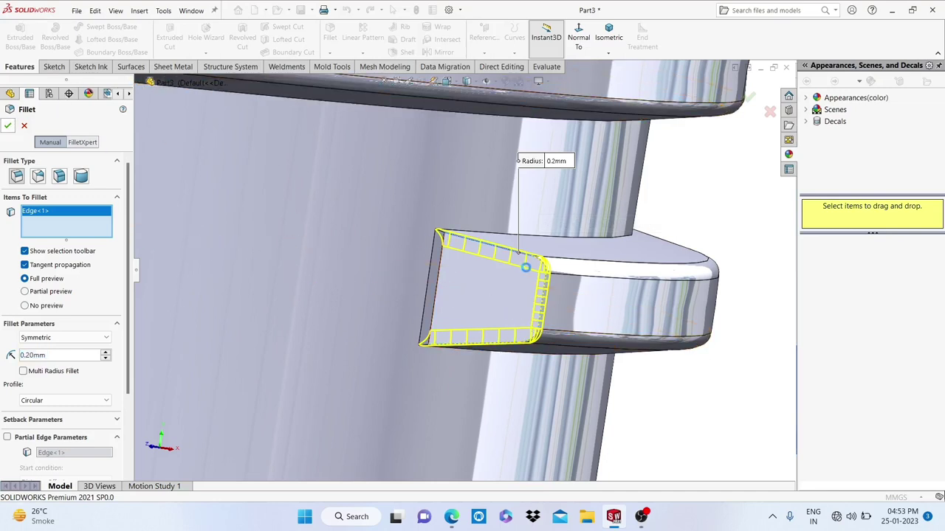
key("Escape")
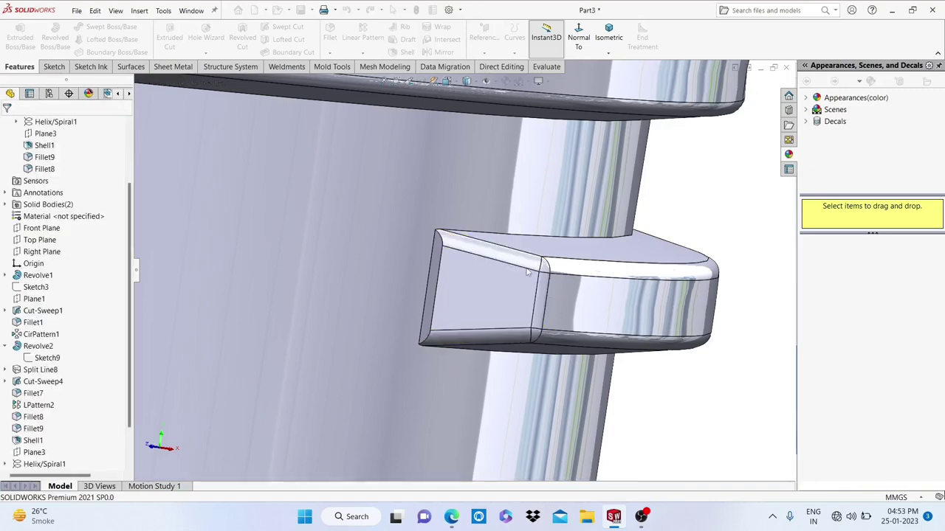
scroll(550, 258, "up", 3)
scroll(550, 257, "up", 3)
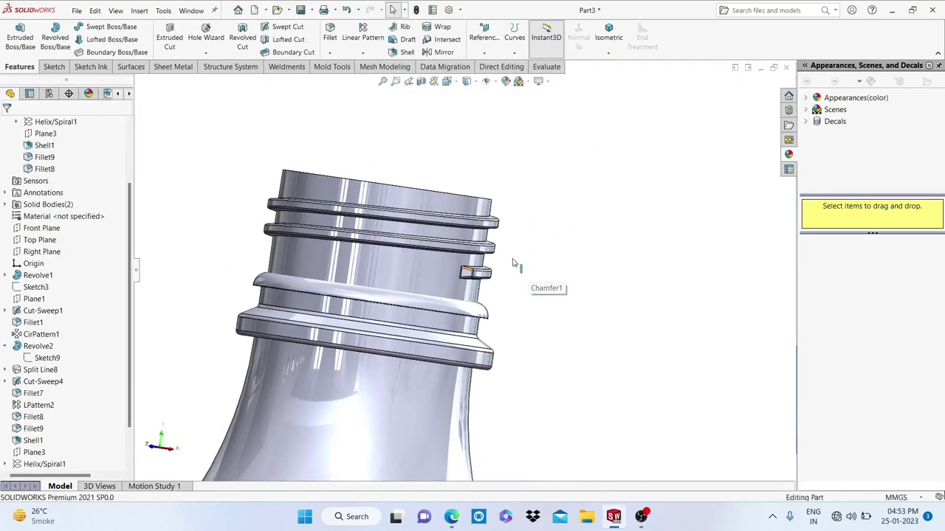
mouse_move(514, 264)
middle_mouse_down()
mouse_move(474, 304)
mouse_move(597, 318)
mouse_move(633, 357)
mouse_move(547, 398)
mouse_move(608, 372)
mouse_move(548, 268)
mouse_move(468, 308)
mouse_move(396, 329)
mouse_move(420, 318)
mouse_move(575, 333)
mouse_move(600, 261)
mouse_move(660, 327)
mouse_move(571, 362)
middle_mouse_up()
scroll(607, 371, "up", 3)
scroll(591, 382, "up", 3)
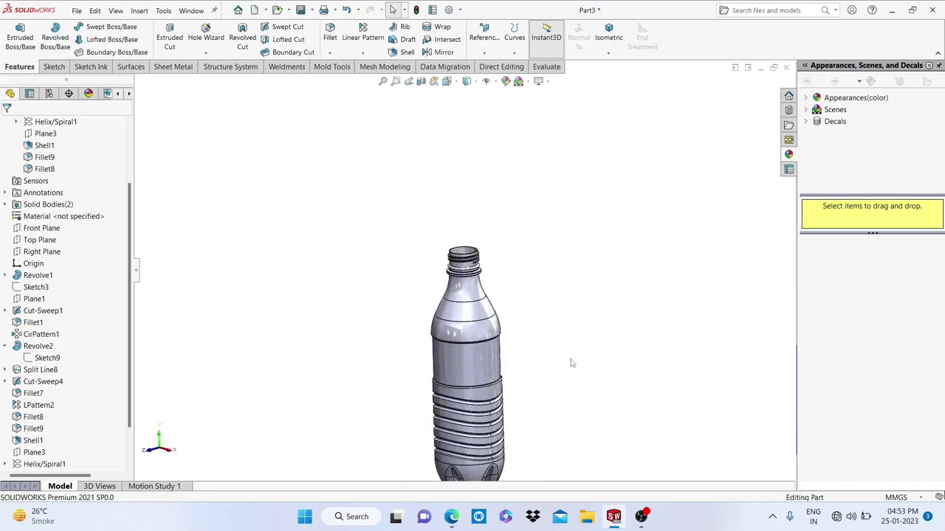
scroll(434, 318, "down", 2)
scroll(435, 319, "down", 2)
mouse_move(434, 318)
middle_mouse_down()
mouse_move(546, 379)
mouse_move(500, 406)
mouse_move(443, 332)
mouse_move(352, 263)
middle_mouse_up()
scroll(465, 328, "up", 2)
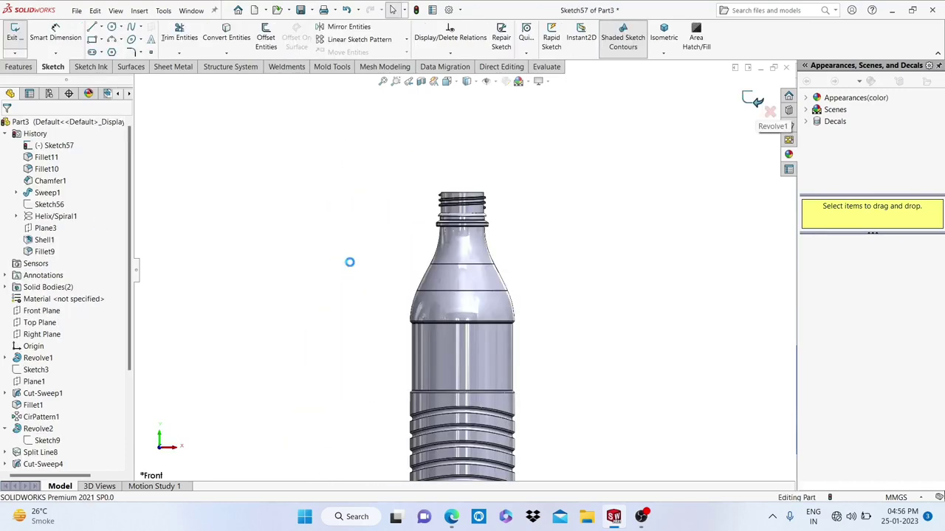
Start a new sketch on the Front Plane.
left_click(42, 298)
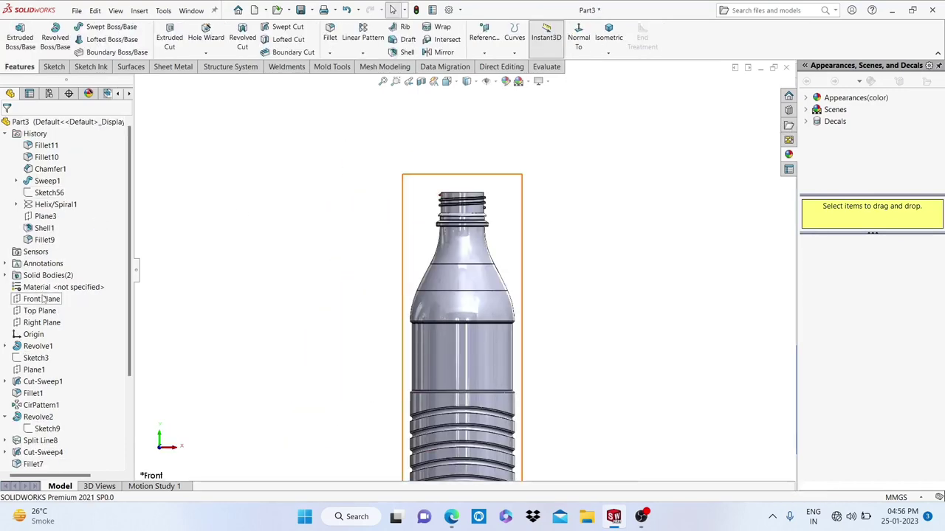
left_click(48, 284)
scroll(480, 147, "down", 3)
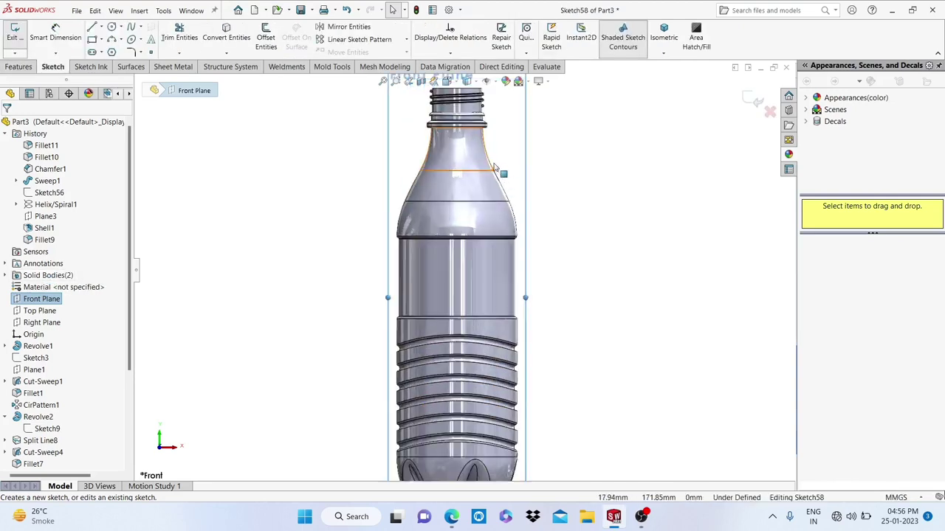
scroll(480, 148, "down", 3)
Draw a vertical ellipse centred on the shoulder band between the split lines.
left_click(141, 42)
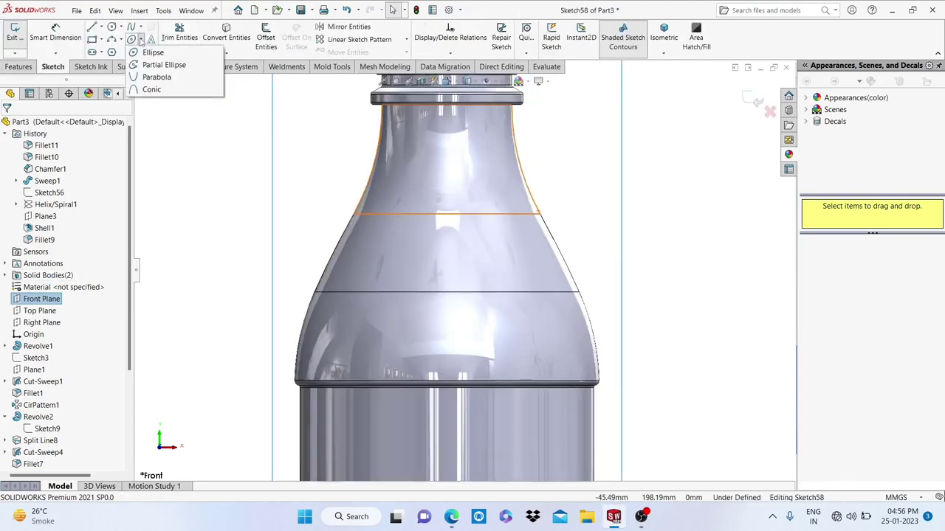
left_click(152, 56)
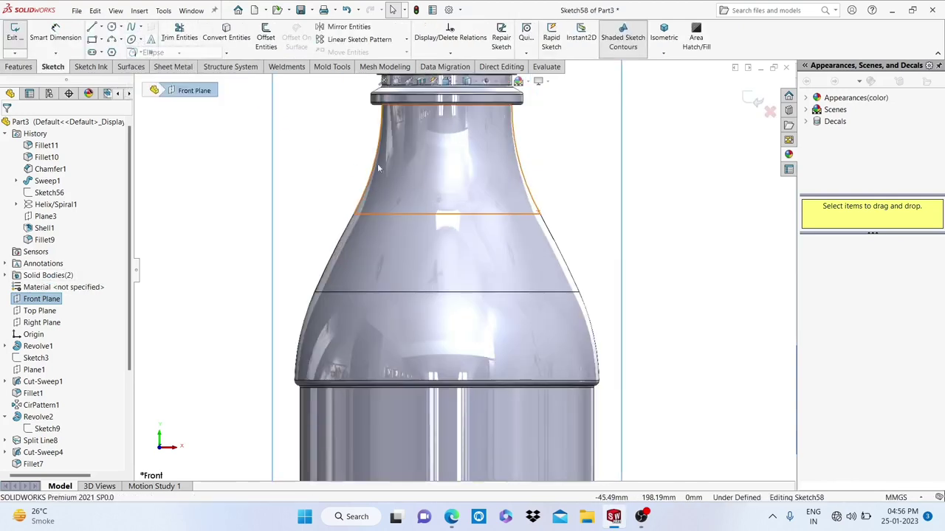
left_click(446, 264)
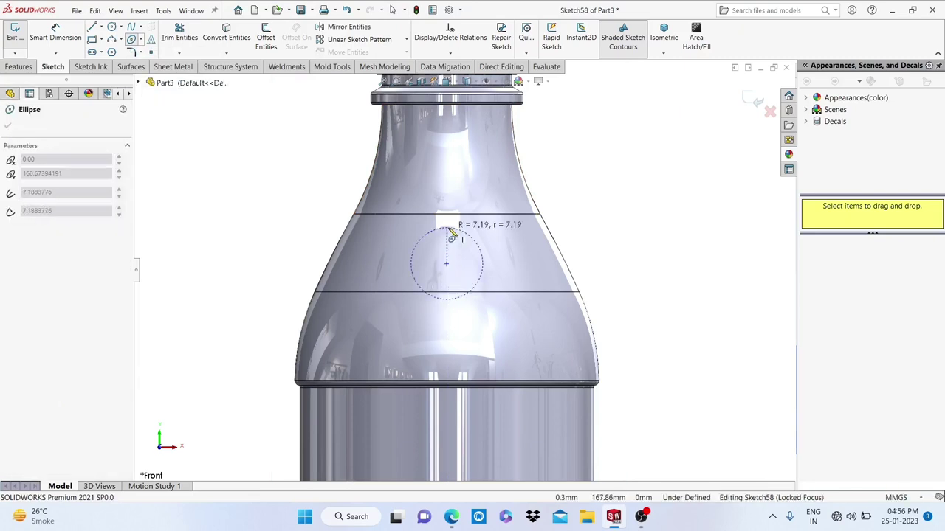
left_click(445, 230)
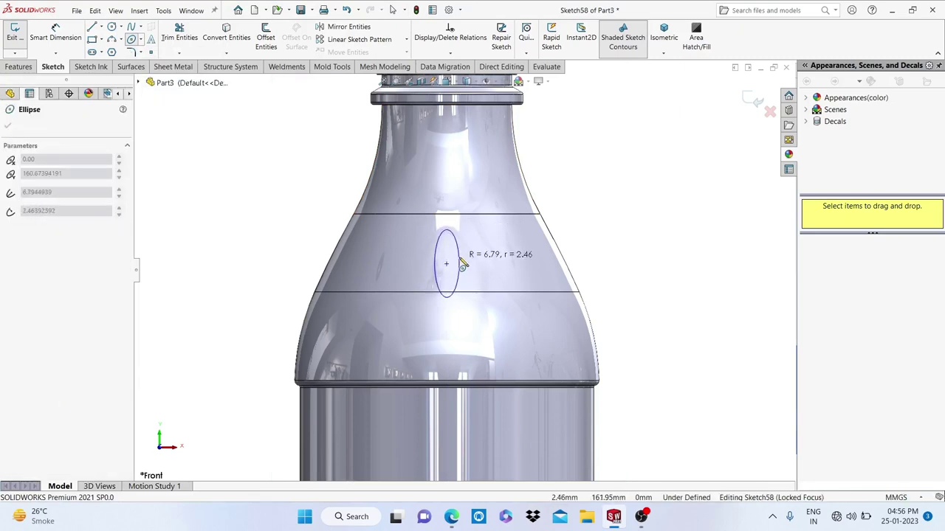
left_click(465, 263)
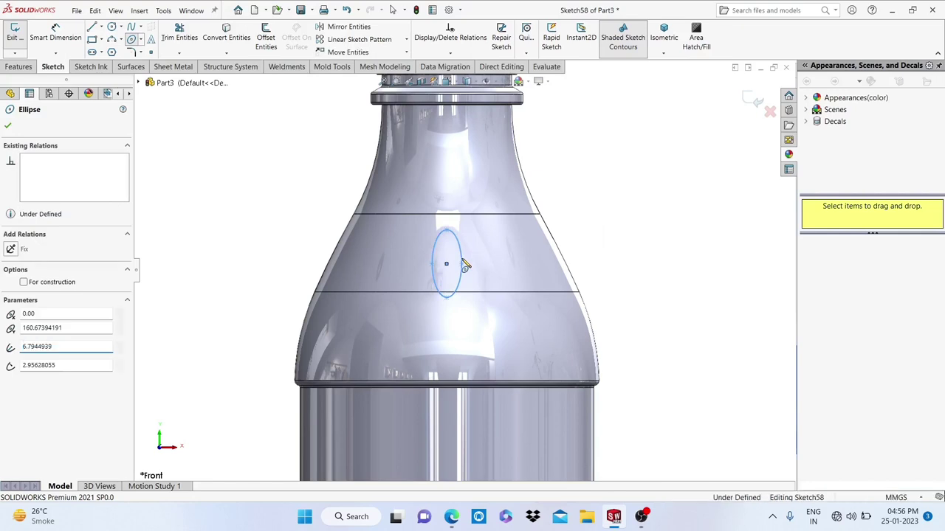
right_click(463, 264)
left_click(493, 267)
scroll(494, 274, "up", 3)
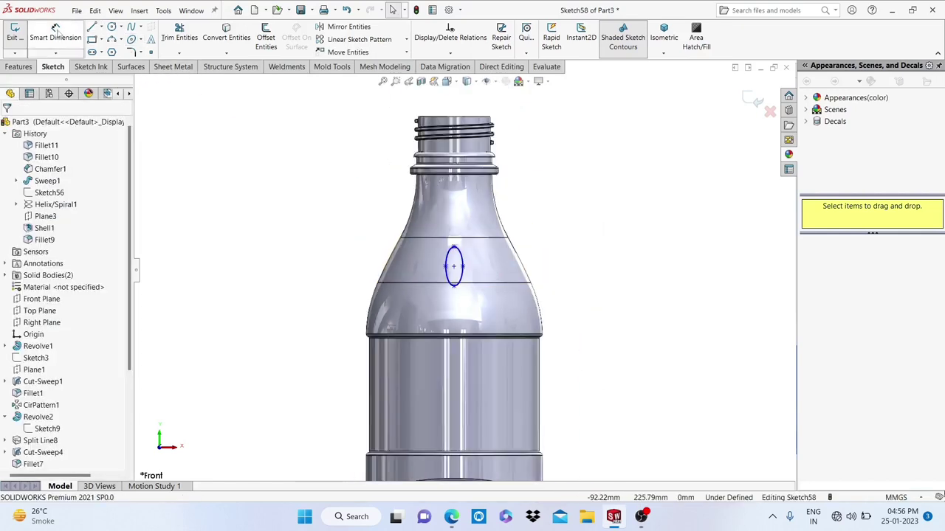
Dimension the ellipse centre 49.50 mm below the bottle's top edge.
scroll(466, 281, "up", 2)
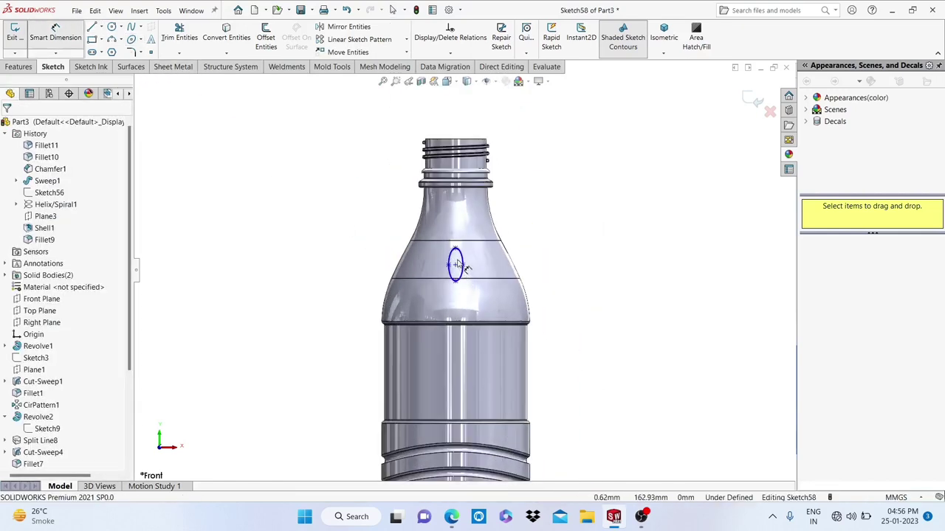
left_click(455, 264)
left_click(454, 139)
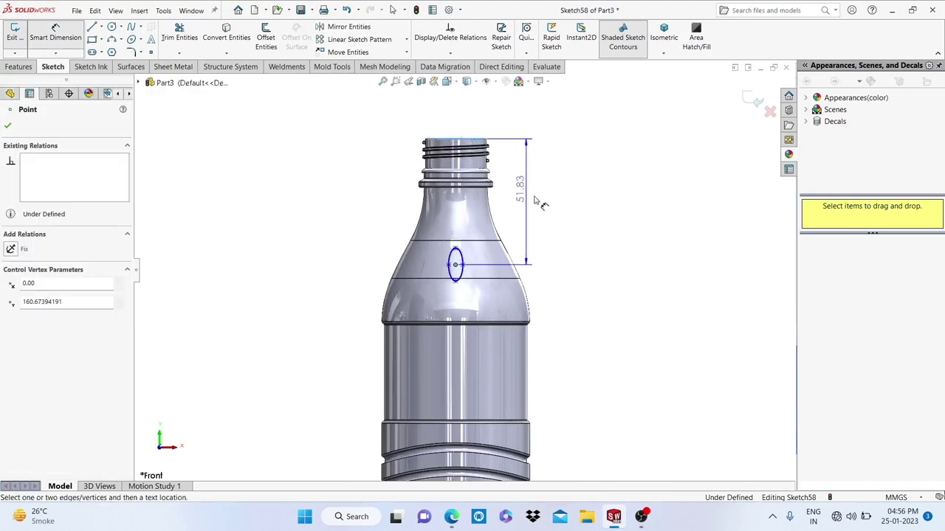
left_click(543, 199)
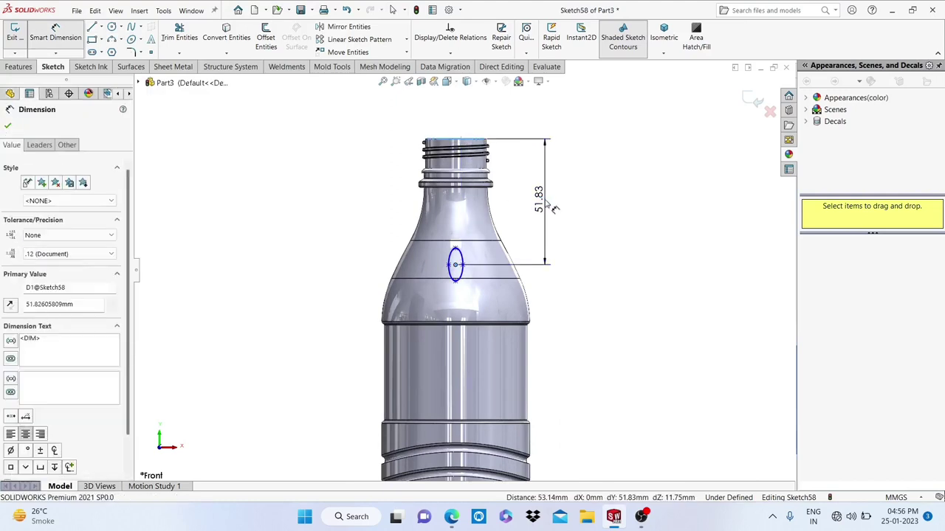
type("5")
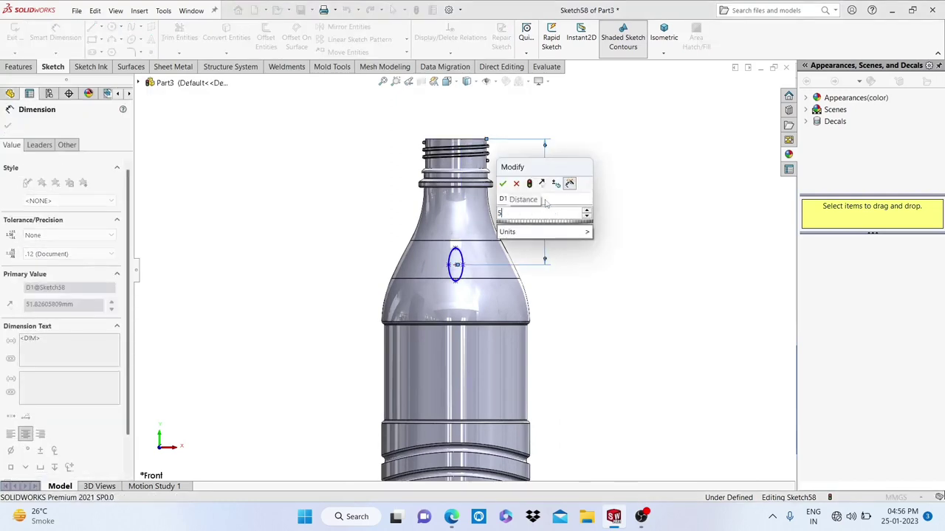
key("BackSpace")
type("48")
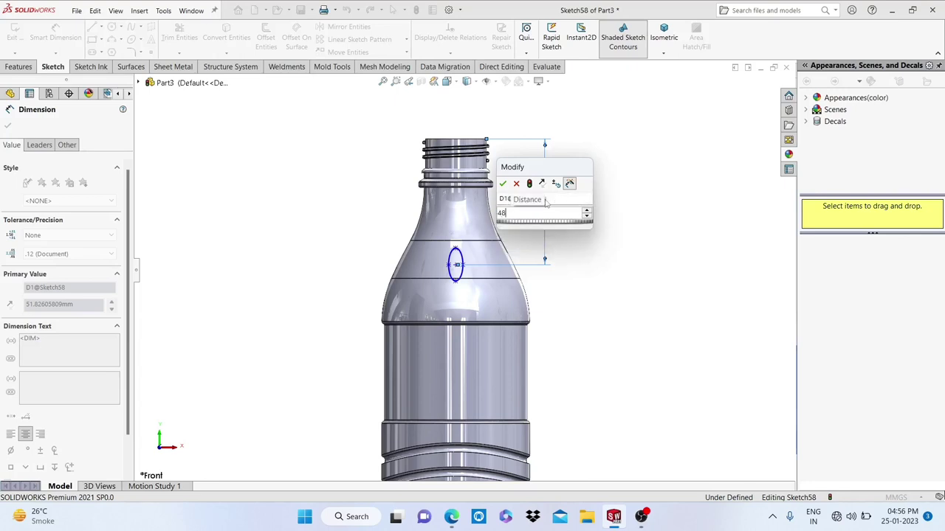
key("Return")
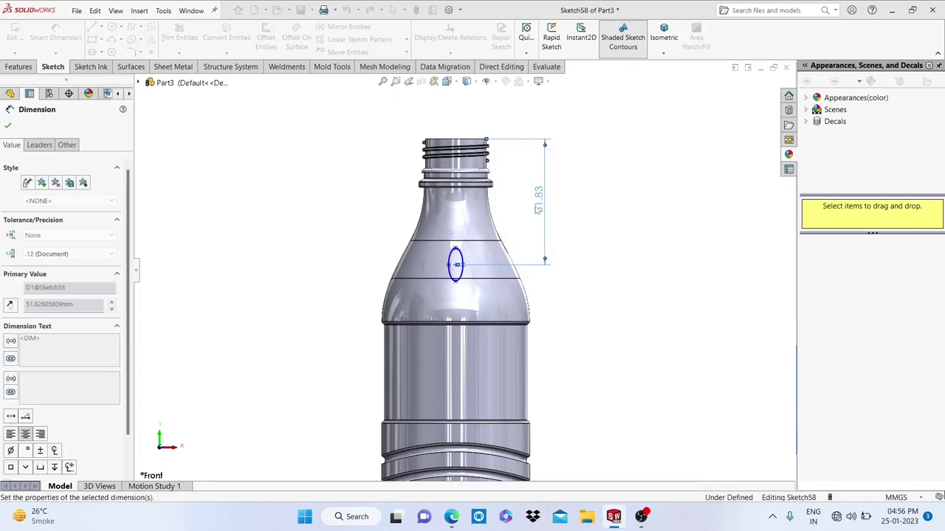
double_click(538, 197)
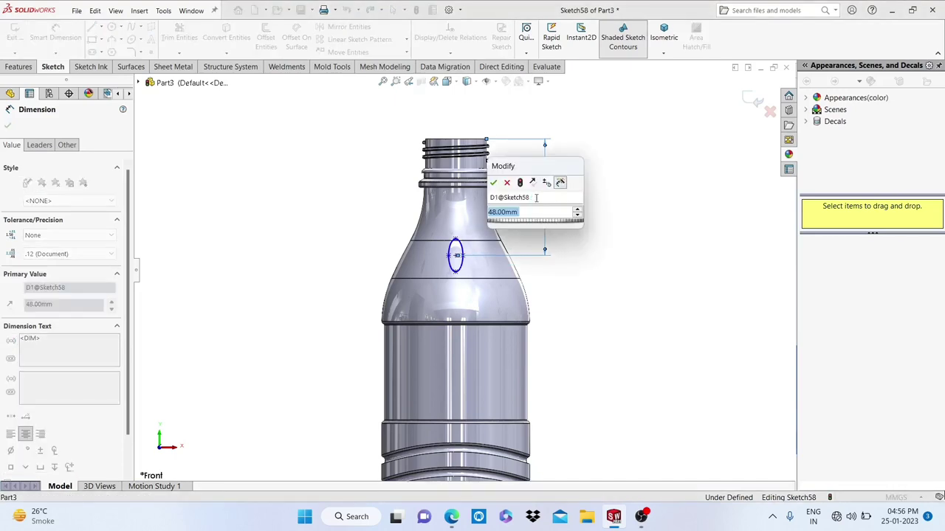
type("49")
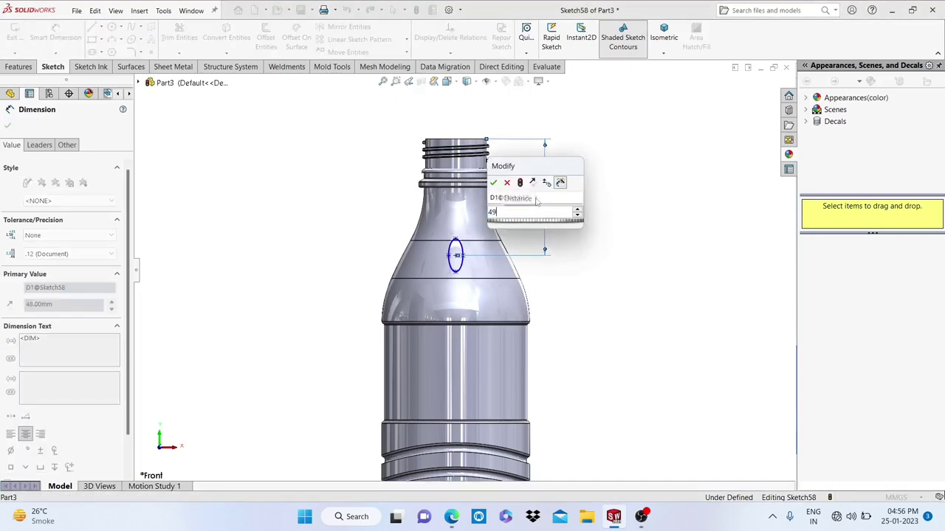
key("Escape")
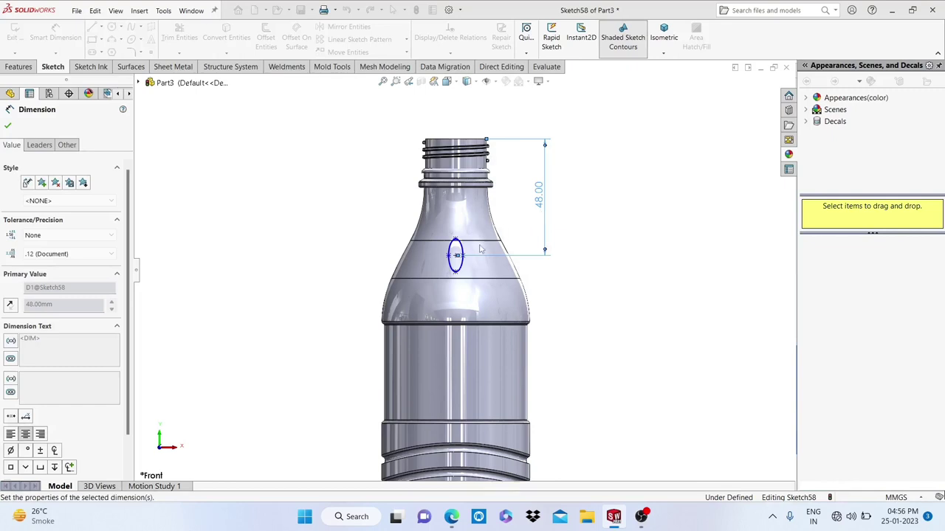
scroll(472, 251, "down", 2)
scroll(470, 256, "down", 3)
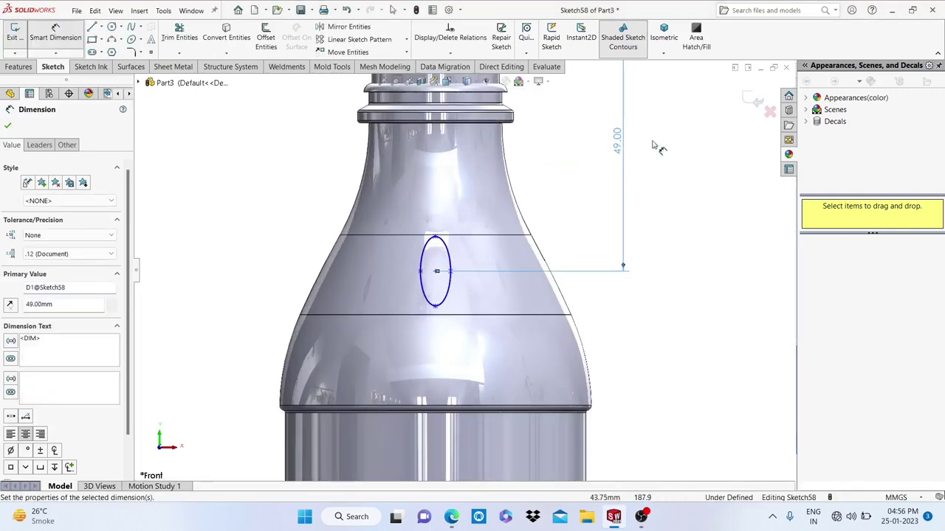
double_click(618, 141)
type("49.5")
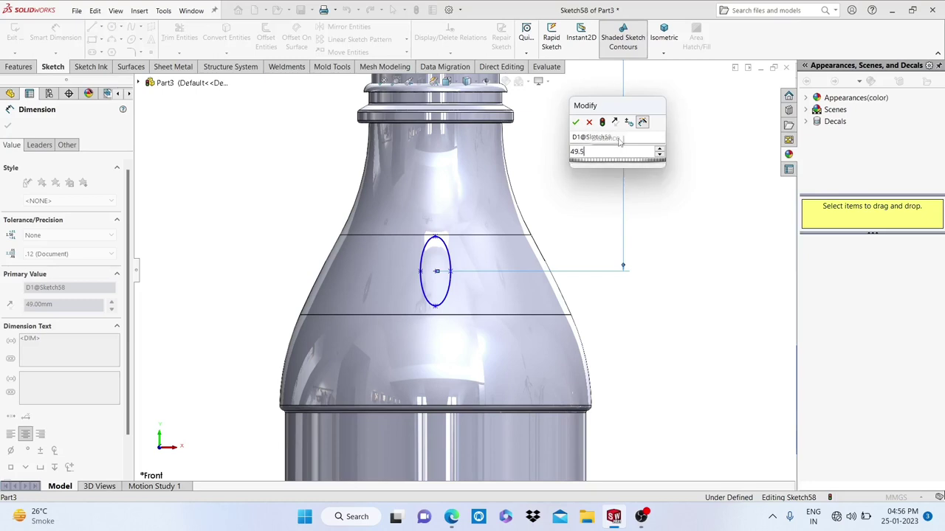
type("49.5")
key("Return")
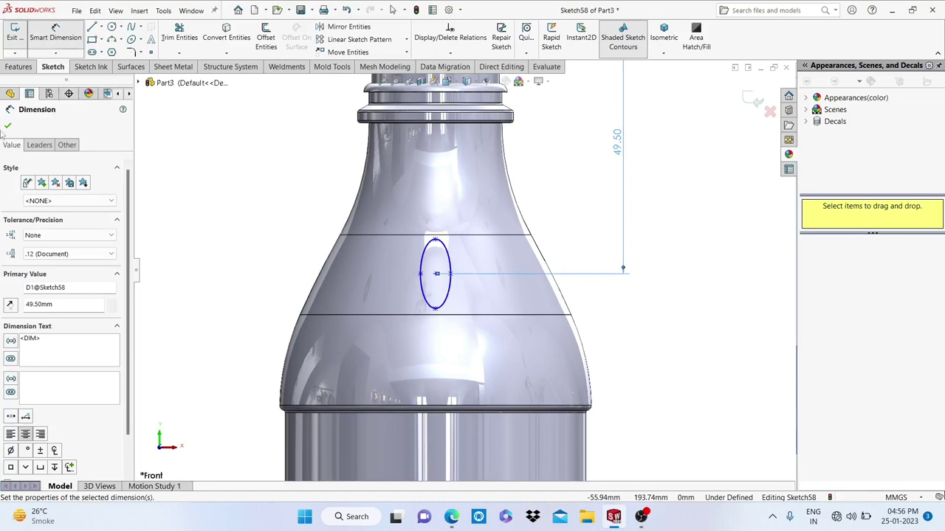
left_click(8, 126)
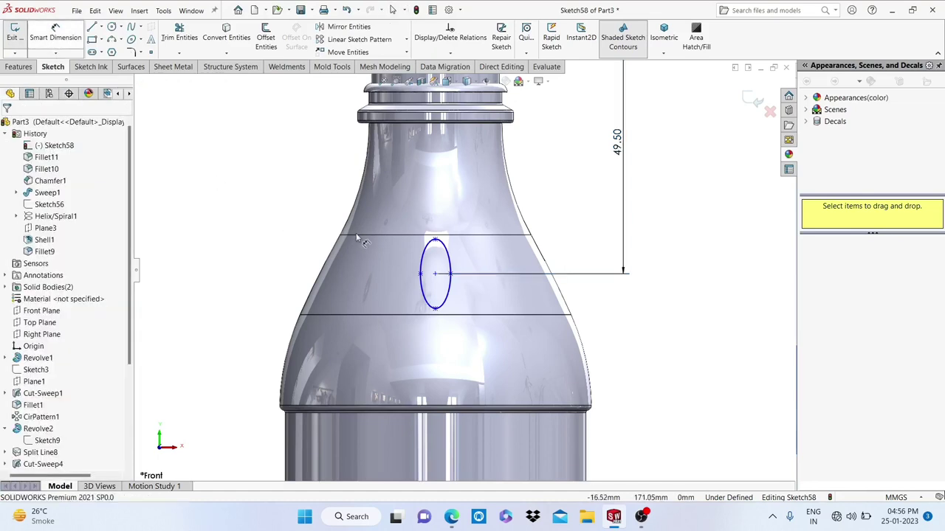
Dimension the ellipse to 5 mm wide and 10 mm tall.
left_click(420, 274)
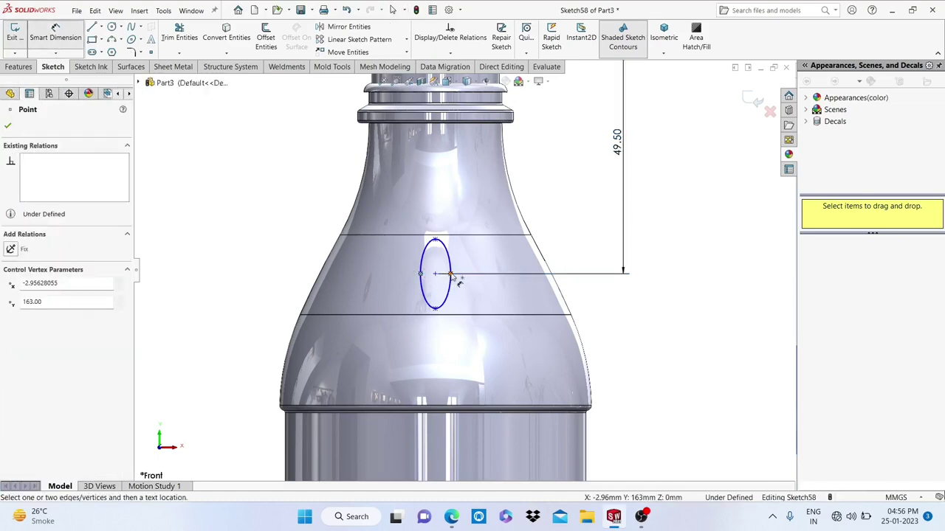
left_click(450, 274)
left_click(441, 209)
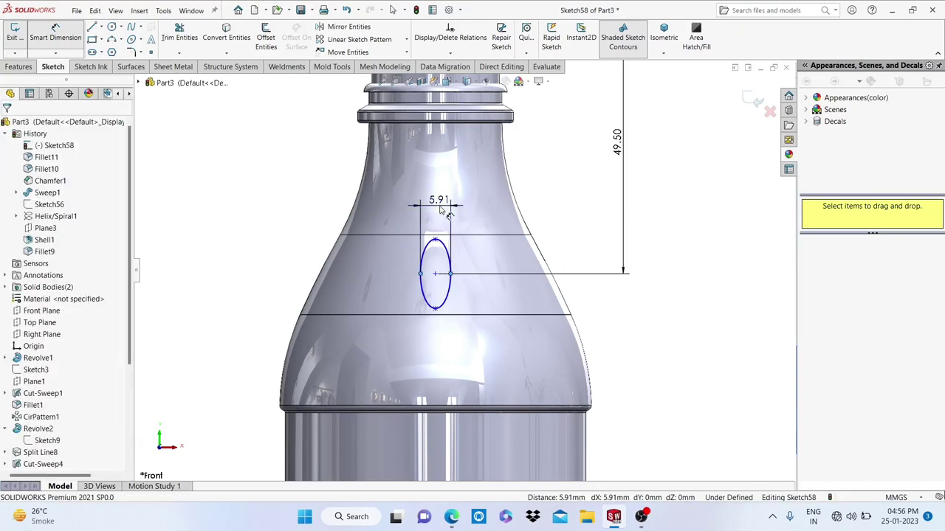
double_click(440, 210)
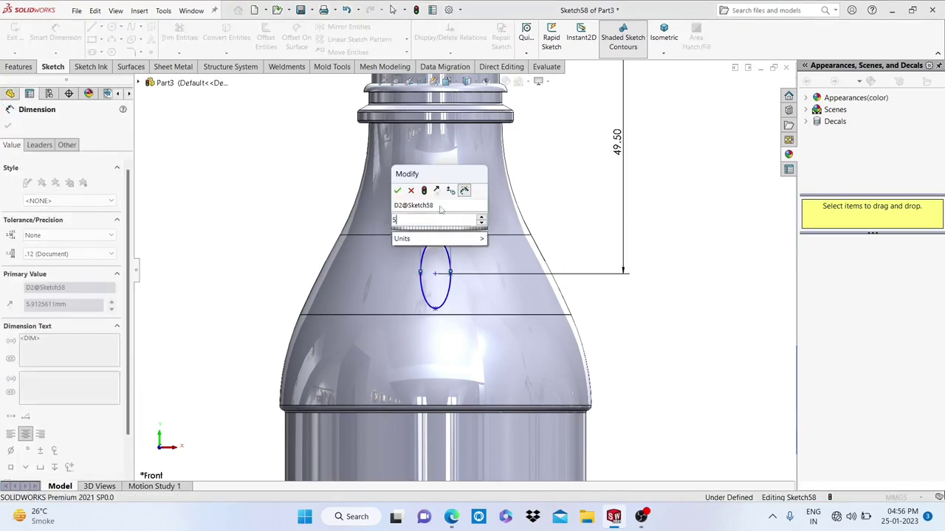
type("5")
key("Escape")
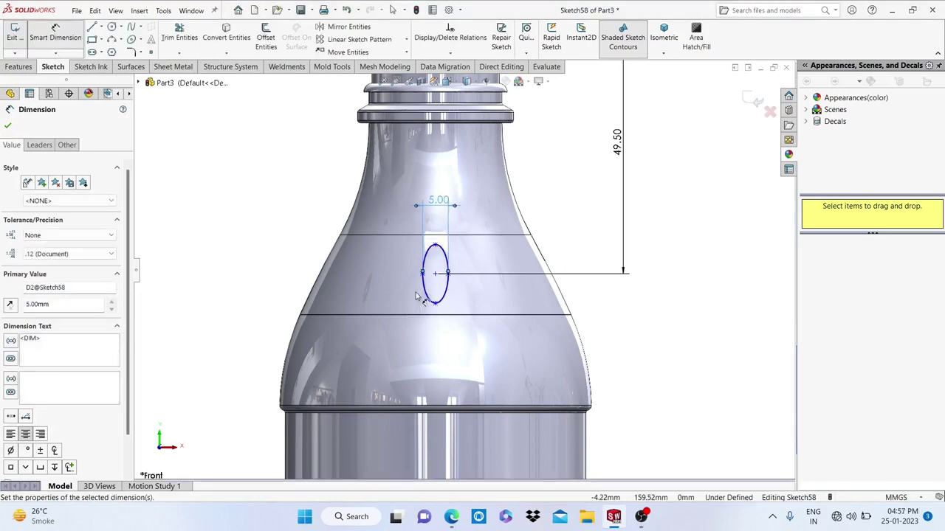
left_click(436, 302)
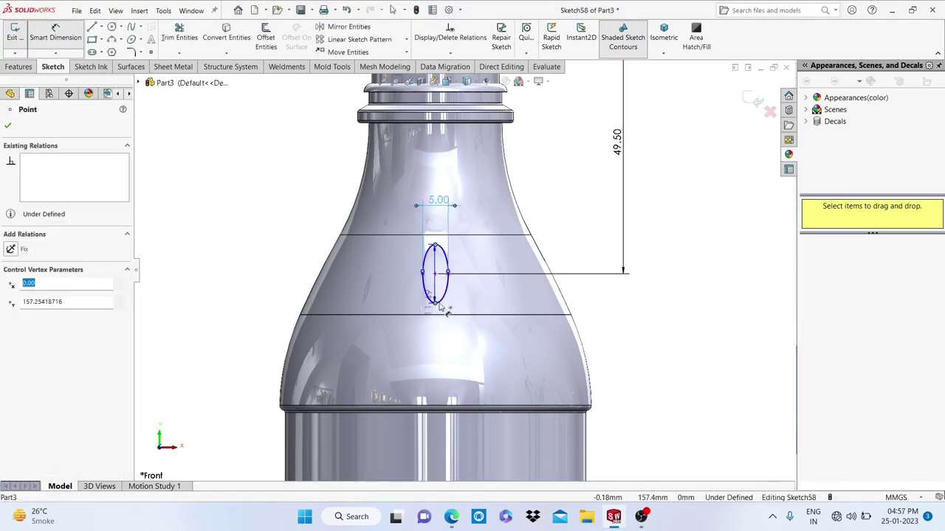
left_click(484, 282)
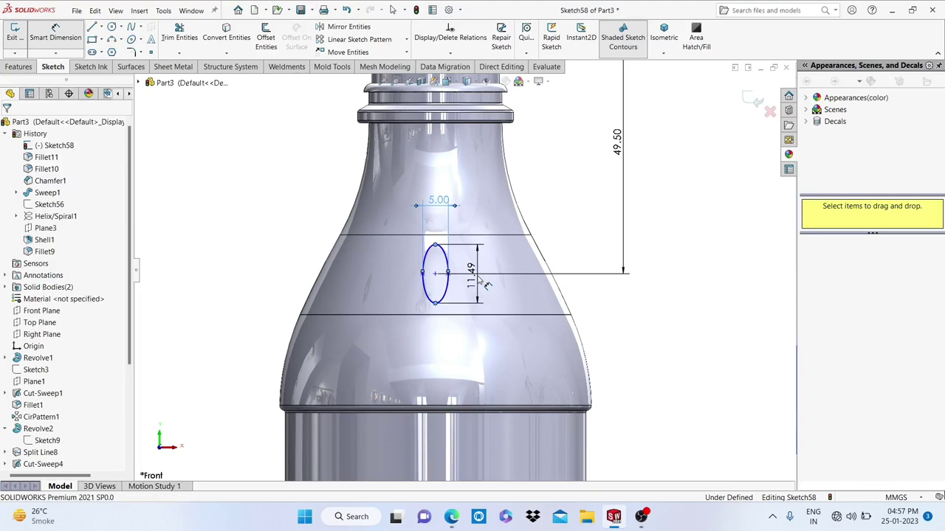
type("10")
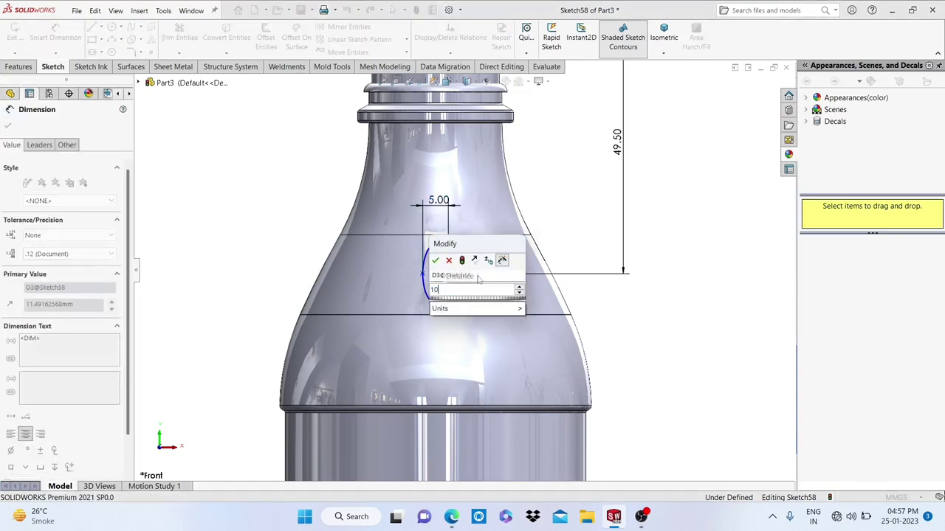
key("Escape")
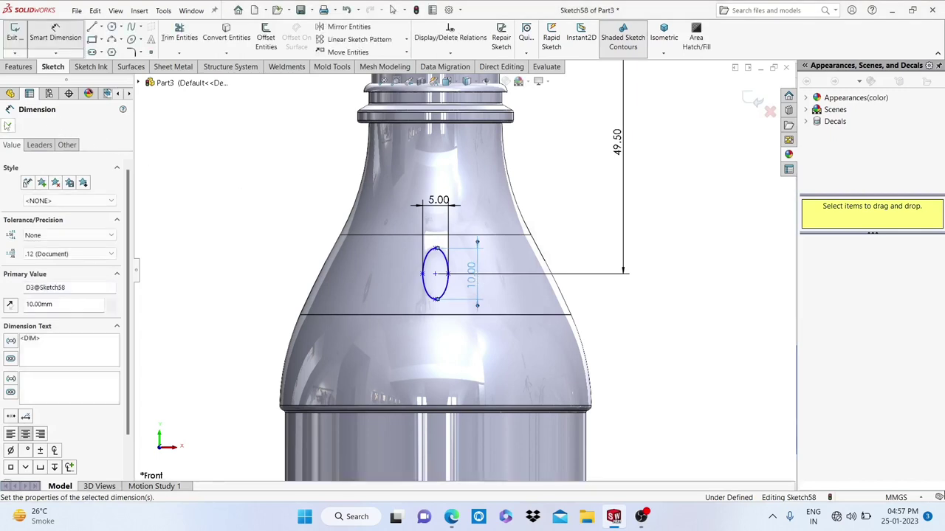
Close the ellipse sketch and start a Split Line feature.
left_click(19, 66)
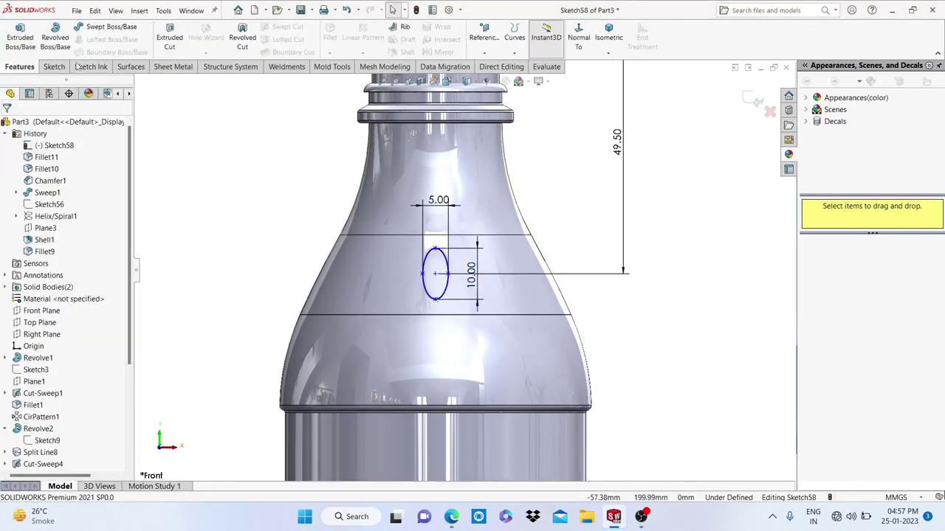
left_click(753, 101)
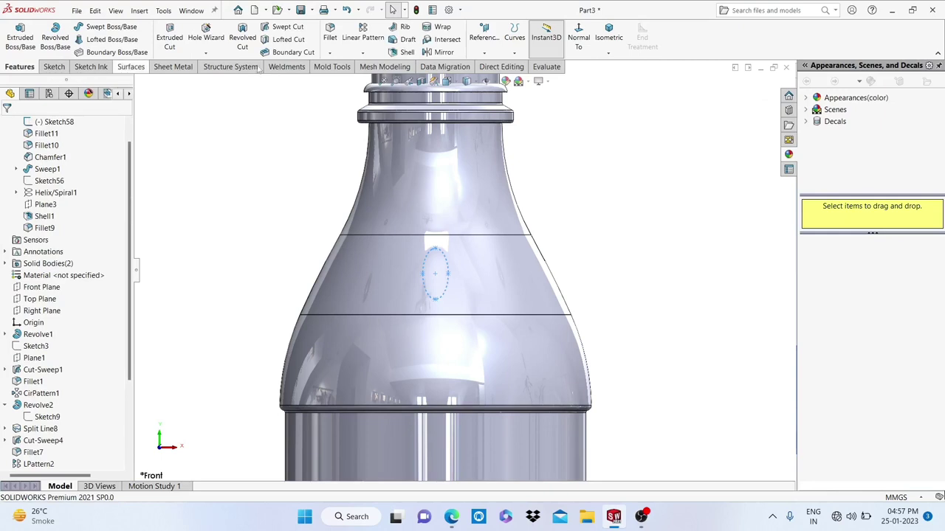
left_click(514, 37)
left_click(594, 66)
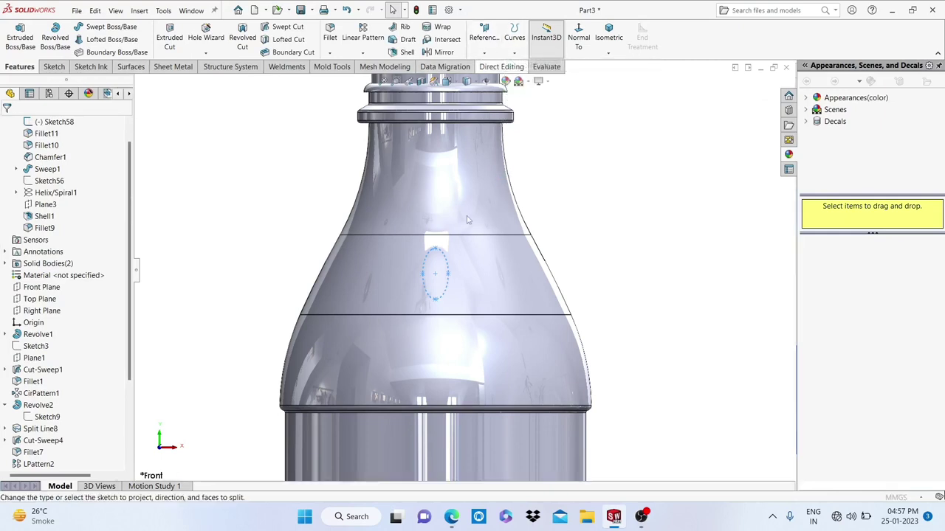
Project the ellipse onto the shoulder band face as Split Line9, then view the bottle in 3D.
left_click(339, 246)
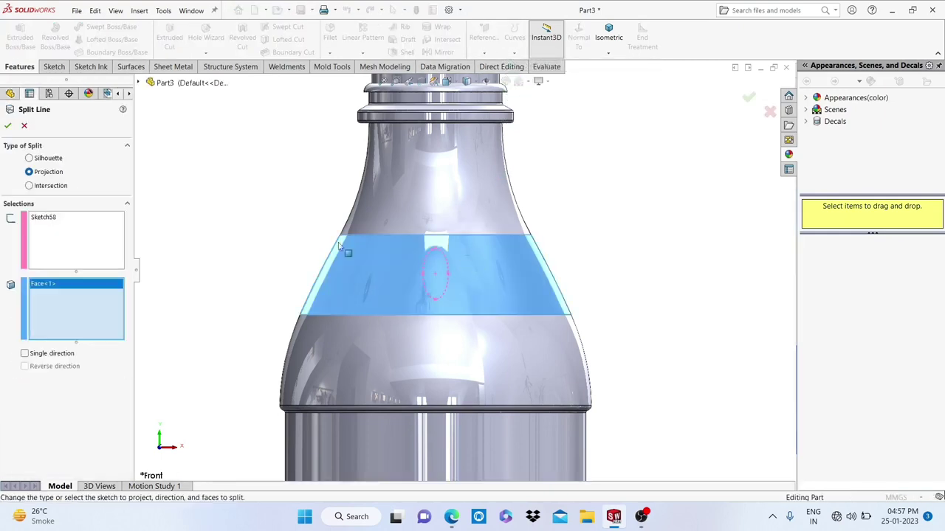
left_click(7, 126)
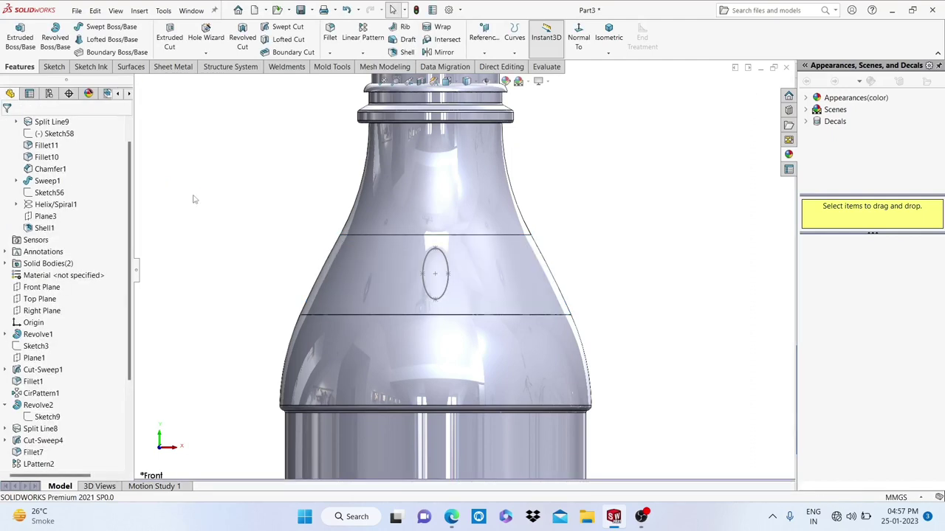
mouse_move(281, 256)
middle_mouse_down()
mouse_move(524, 250)
mouse_move(506, 179)
mouse_move(476, 238)
middle_mouse_up()
scroll(449, 264, "down", 2)
scroll(449, 264, "down", 3)
scroll(450, 264, "down", 3)
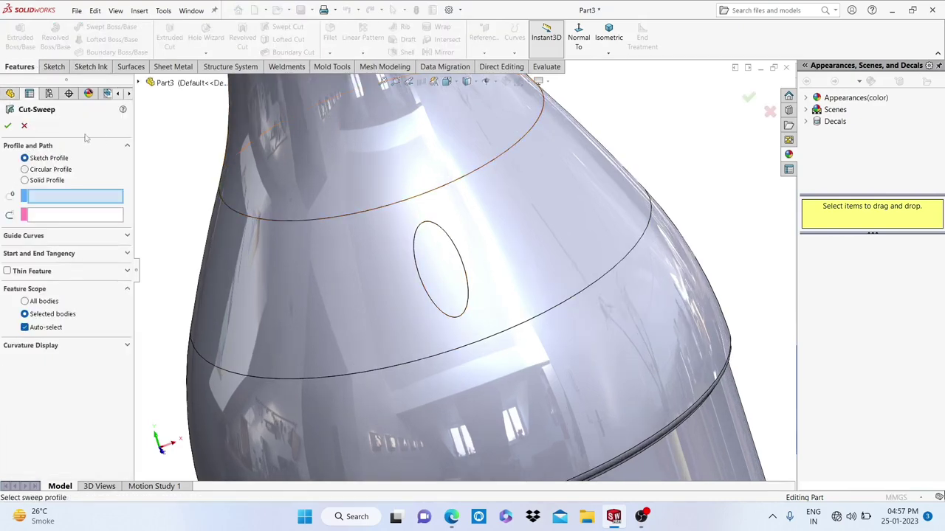
Cancel the empty Cut-Sweep and begin a new 3D sketch.
left_click(24, 126)
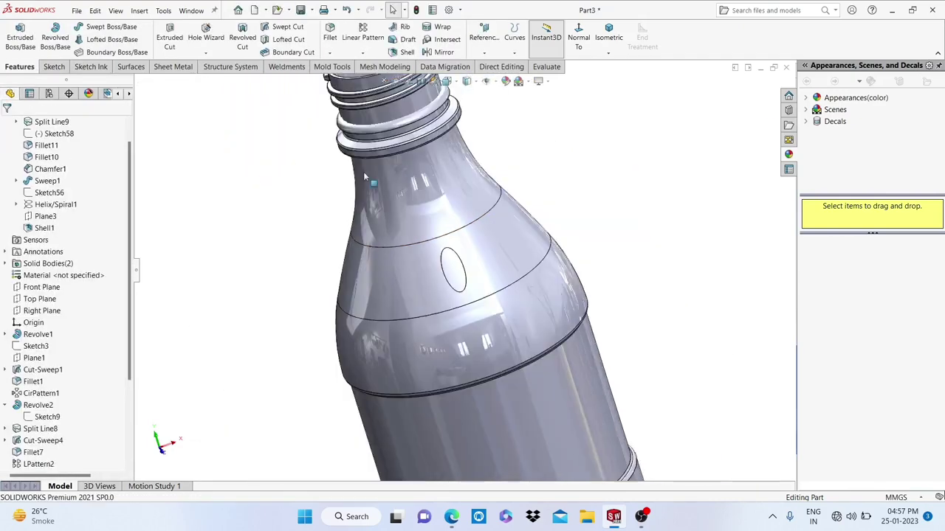
left_click(54, 67)
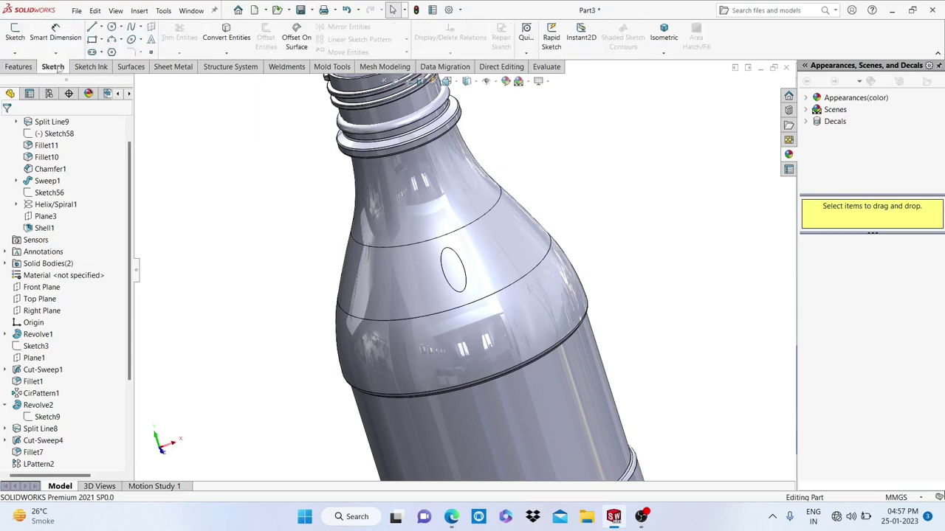
left_click(15, 53)
left_click(30, 77)
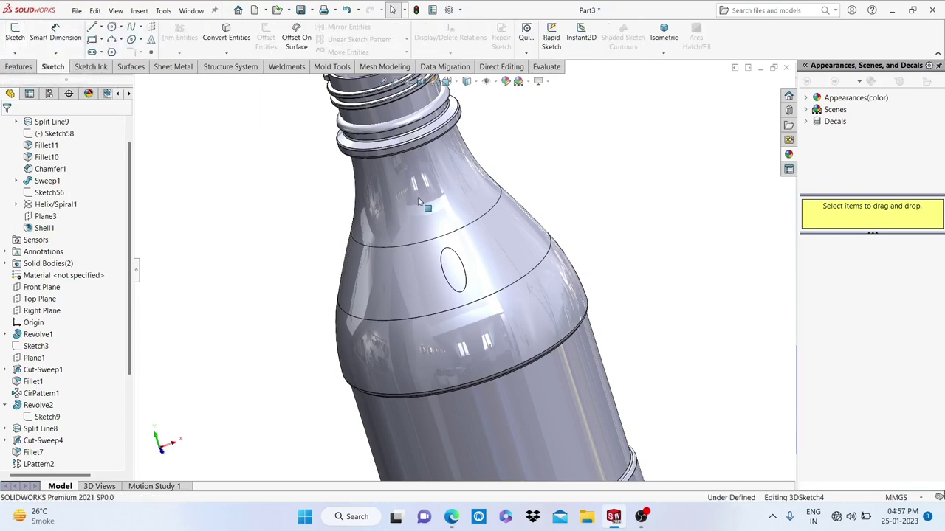
scroll(452, 281, "down", 3)
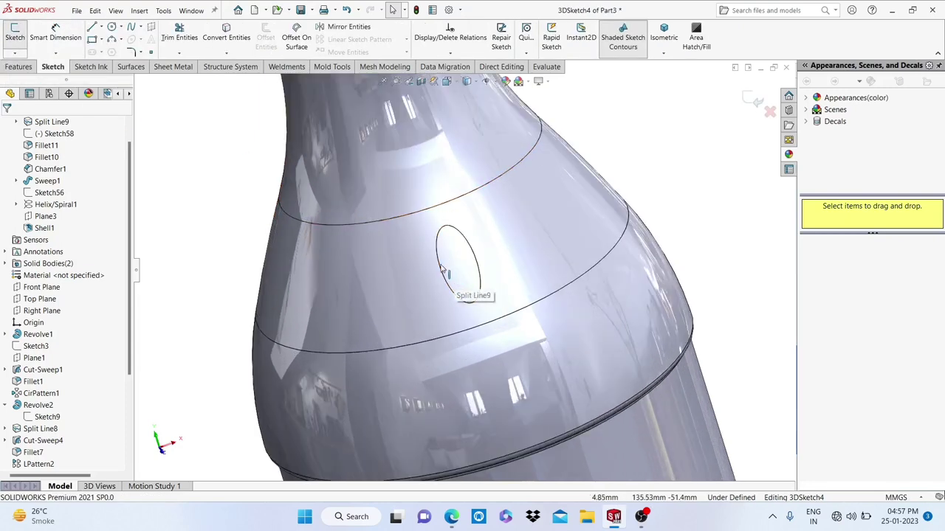
Bring both elliptical Split Line9 edges into 3DSketch4, fully defining the path.
left_click(440, 272)
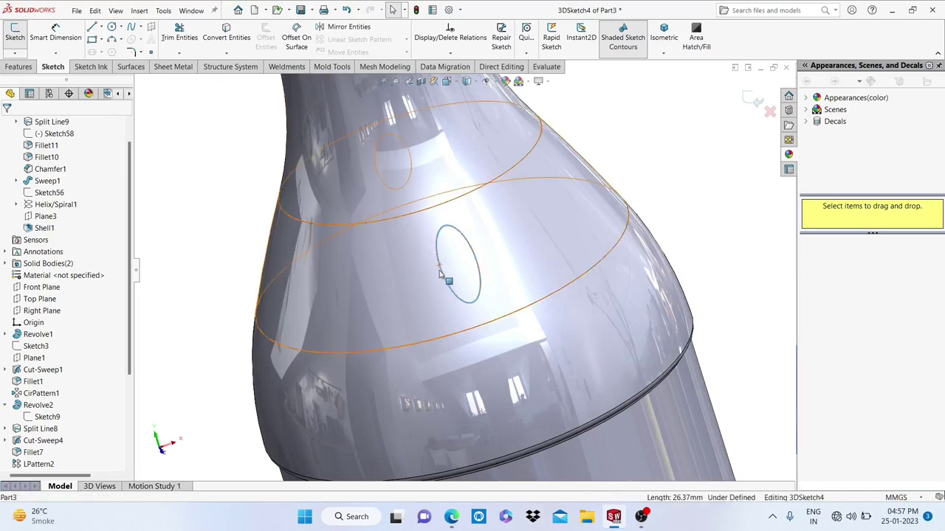
scroll(527, 243, "up", 5)
mouse_move(527, 243)
middle_mouse_down()
mouse_move(643, 276)
mouse_move(499, 271)
middle_mouse_up()
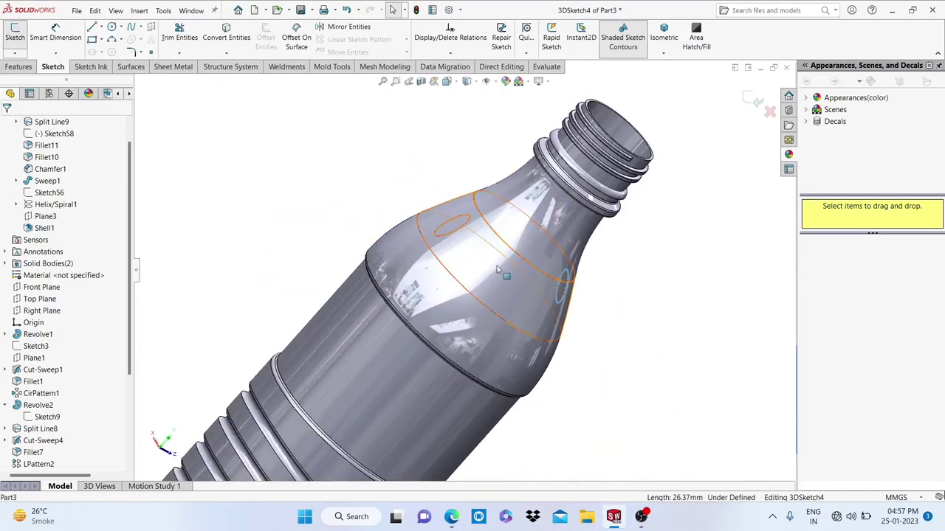
scroll(499, 270, "down", 2)
left_click(457, 217, "ctrl")
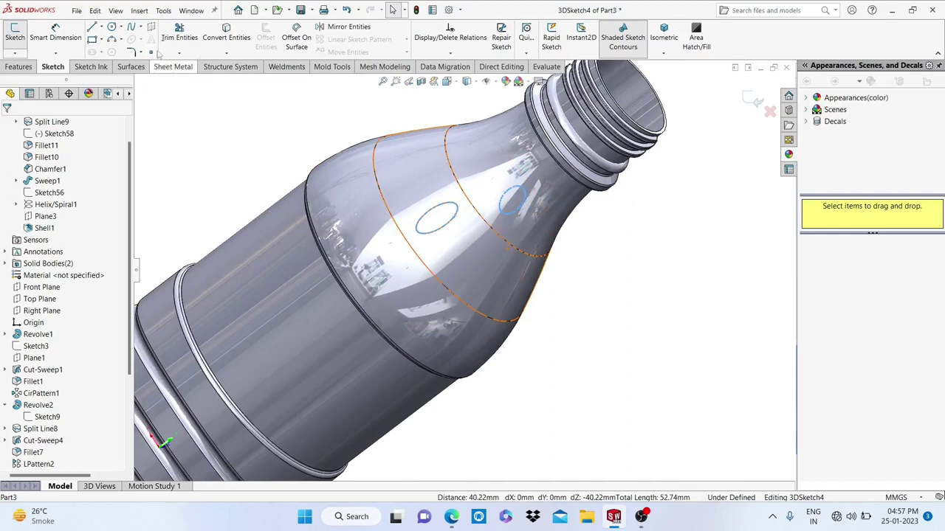
scroll(554, 243, "up", 3)
scroll(566, 246, "up", 3)
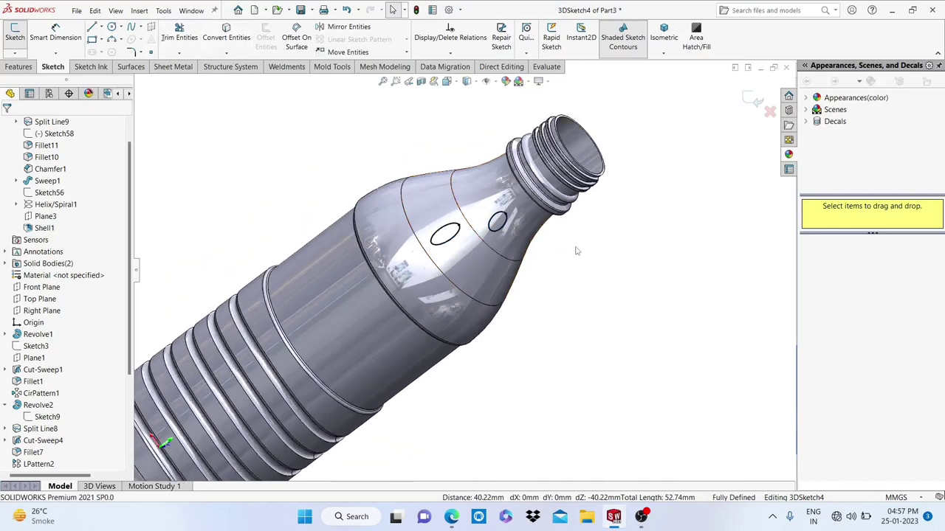
mouse_move(566, 245)
middle_mouse_down()
mouse_move(492, 171)
mouse_move(462, 173)
middle_mouse_up()
scroll(458, 181, "up", 1)
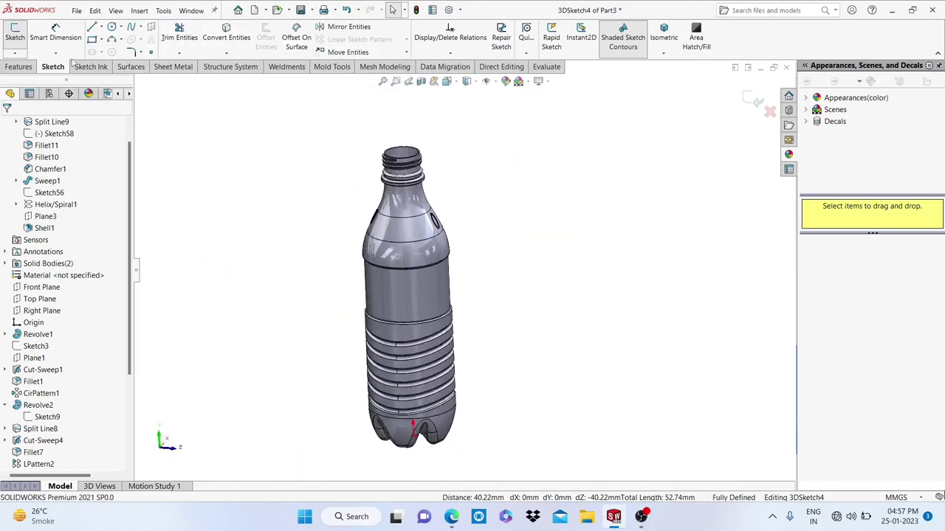
left_click(29, 67)
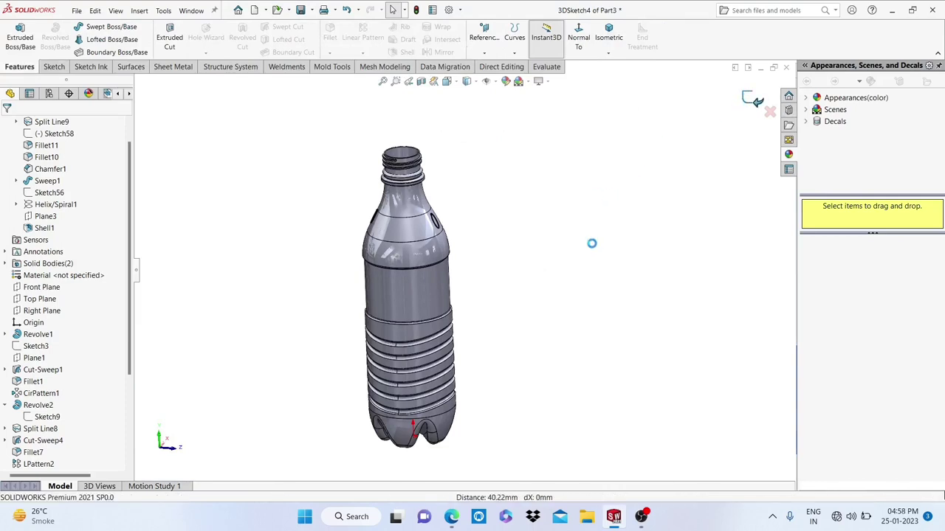
Use a circular profile and select the shoulder ellipse as the closed-loop sweep path.
scroll(465, 246, "down", 3)
middle_click_drag(465, 246, 413, 155)
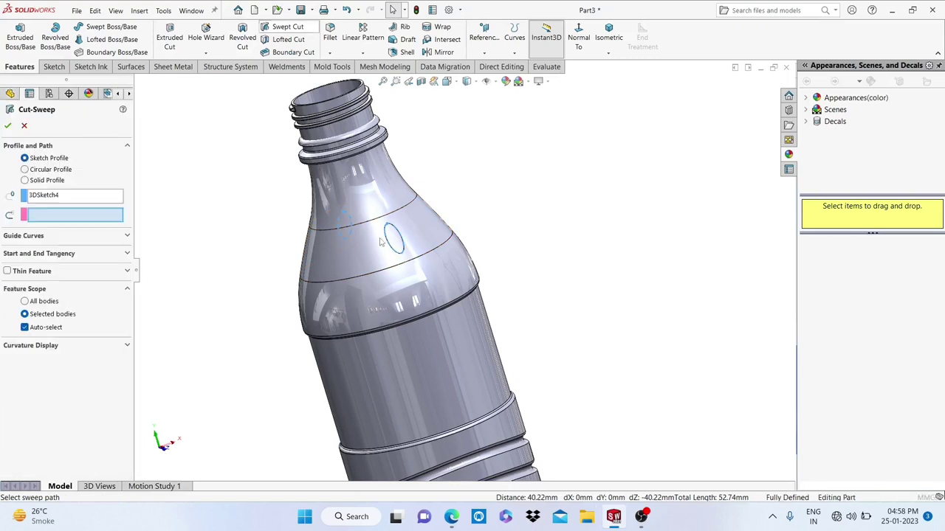
scroll(332, 236, "down", 2)
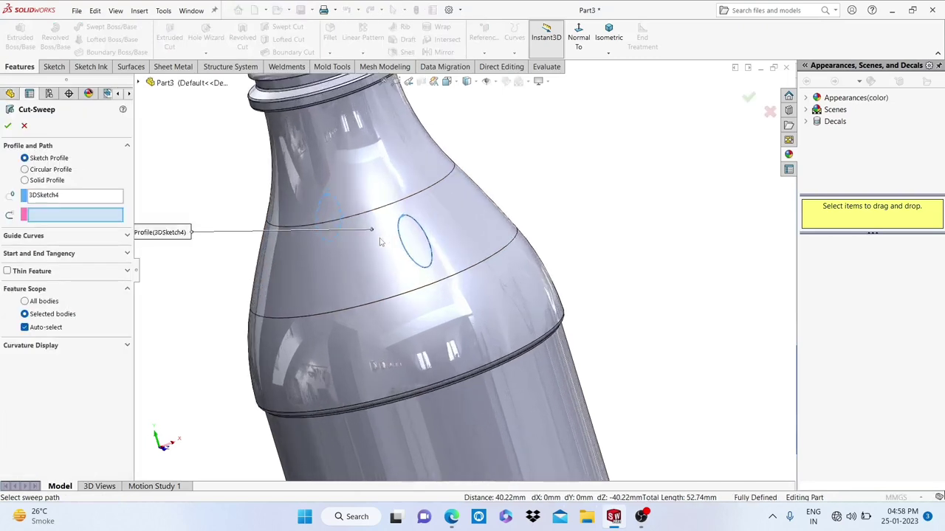
left_click(25, 170)
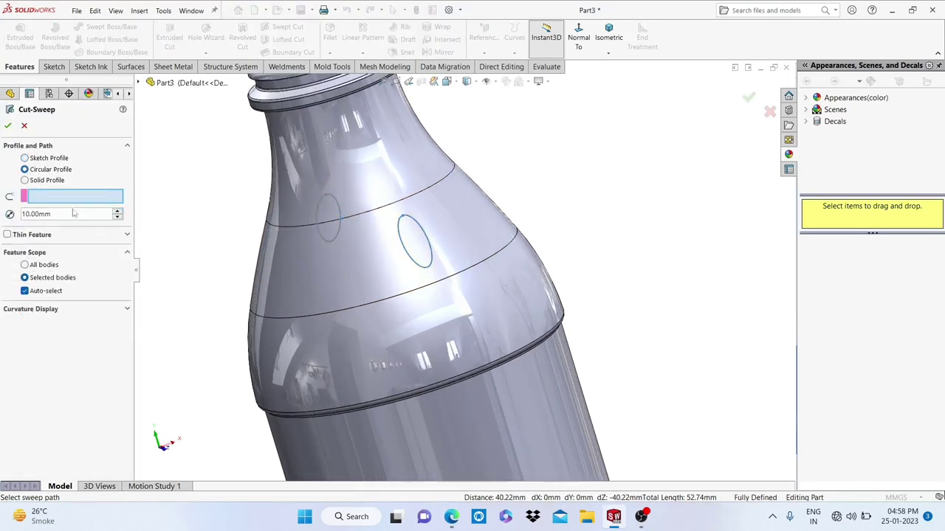
left_click(403, 246)
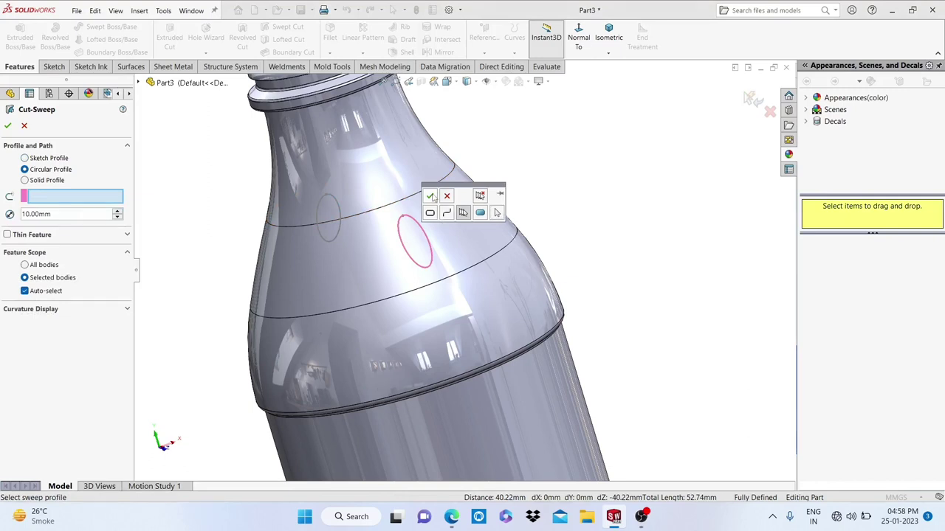
left_click(431, 196)
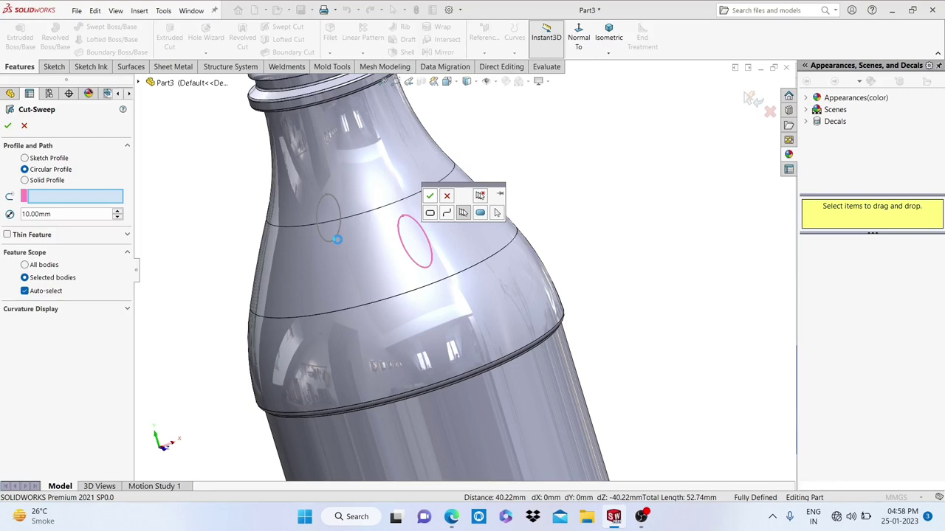
right_click(337, 239)
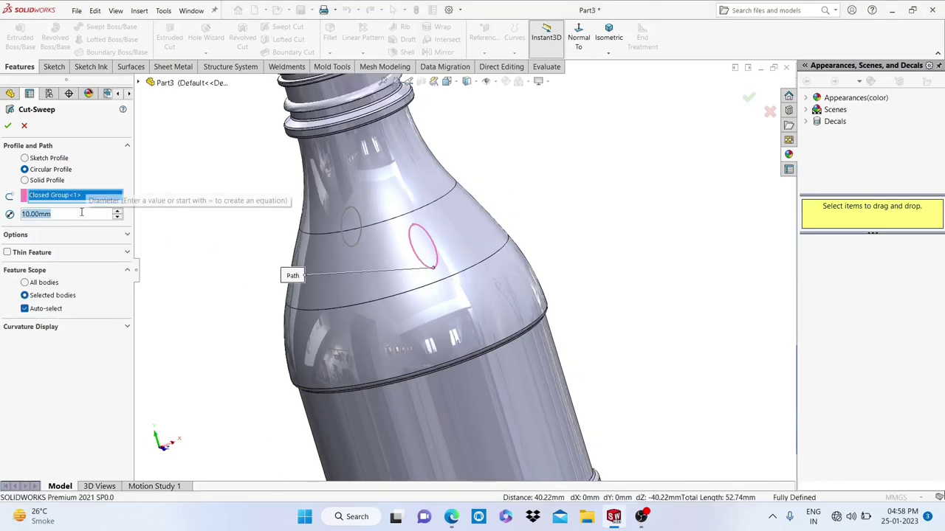
Set the profile diameter to 1 mm, check the groove preview, and accept the swept cut.
type("1")
key("Return")
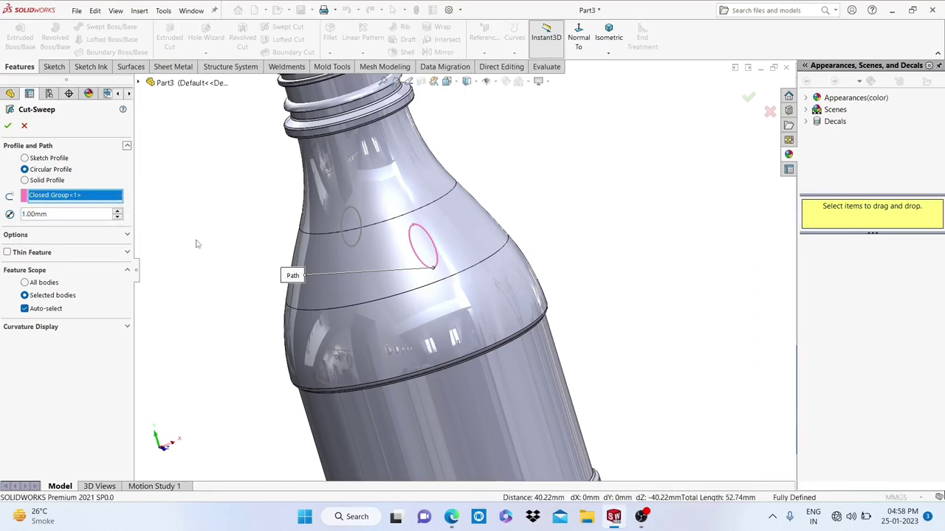
scroll(433, 281, "down", 3)
scroll(434, 280, "down", 2)
scroll(458, 266, "up", 3)
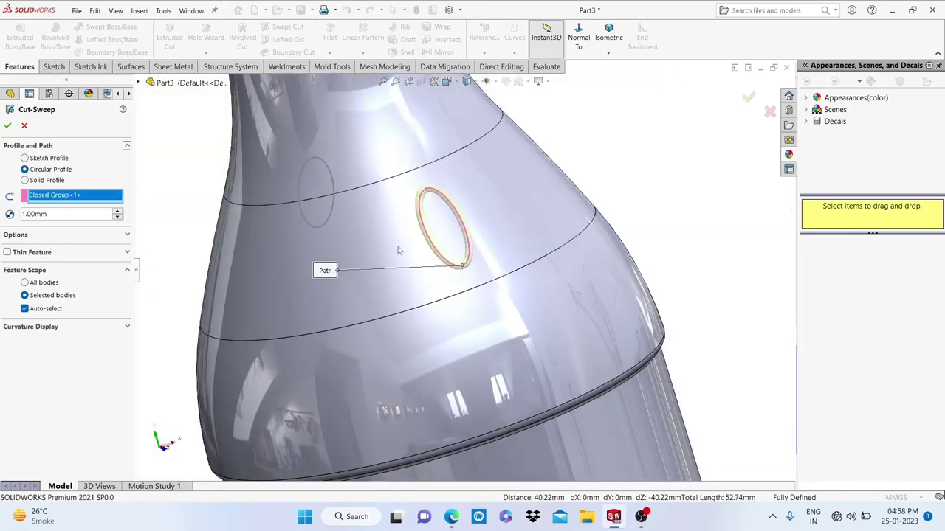
scroll(471, 260, "up", 2)
middle_click_drag(471, 260, 247, 177)
scroll(274, 232, "down", 3)
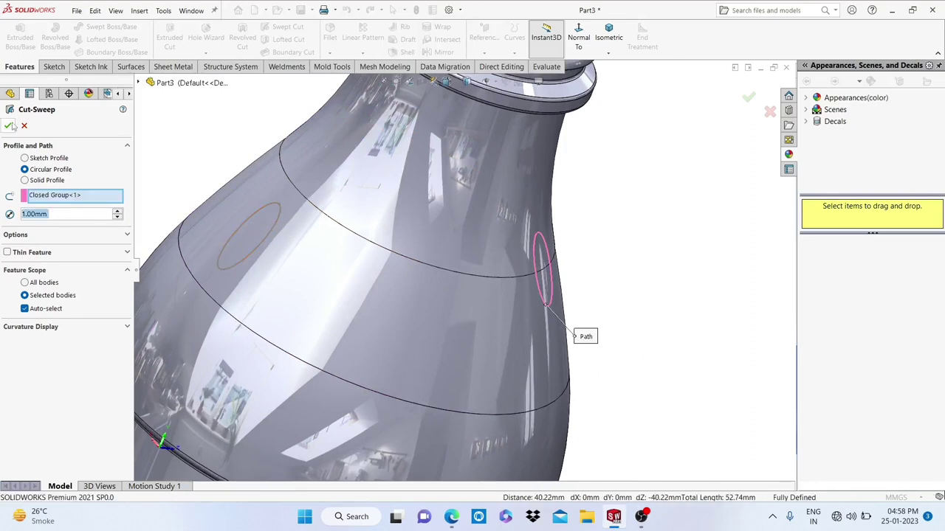
scroll(499, 298, "up", 5)
middle_click_drag(499, 297, 369, 258)
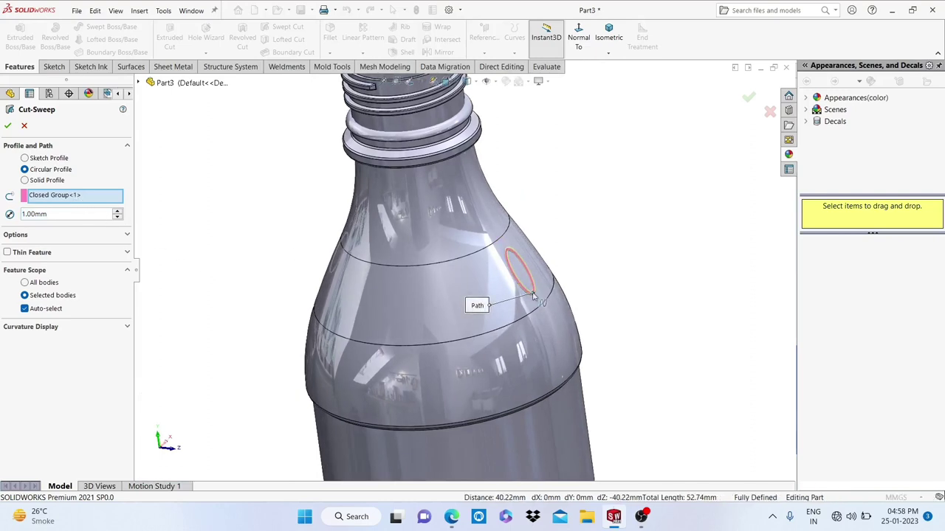
left_click(8, 126)
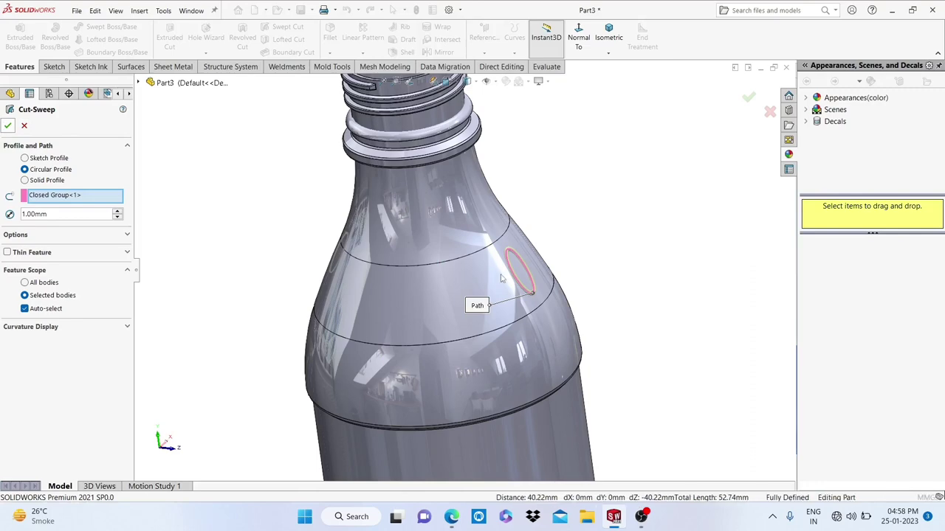
Orbit and zoom around the bottle to inspect the new 1 mm shoulder groove.
left_click(567, 232)
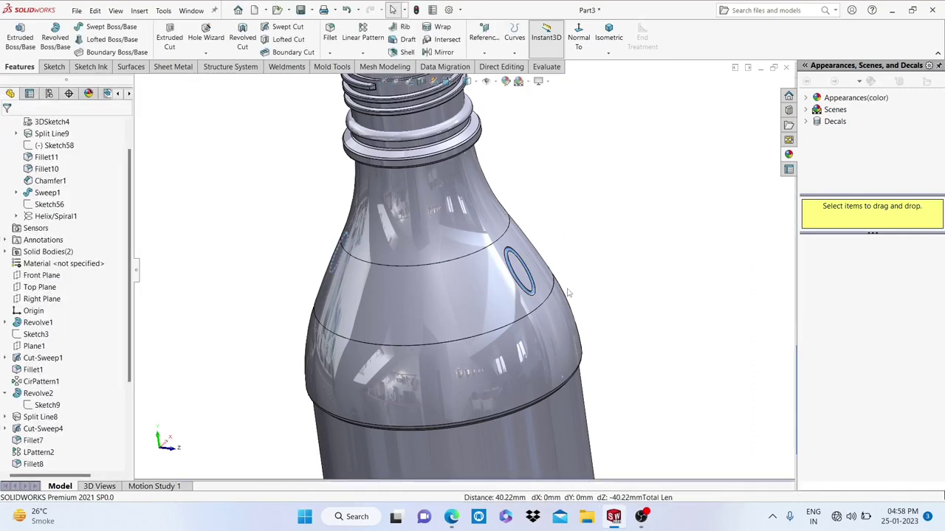
middle_click_drag(566, 231, 495, 295)
scroll(491, 293, "down", 3)
scroll(485, 289, "down", 4)
scroll(485, 289, "up", 2)
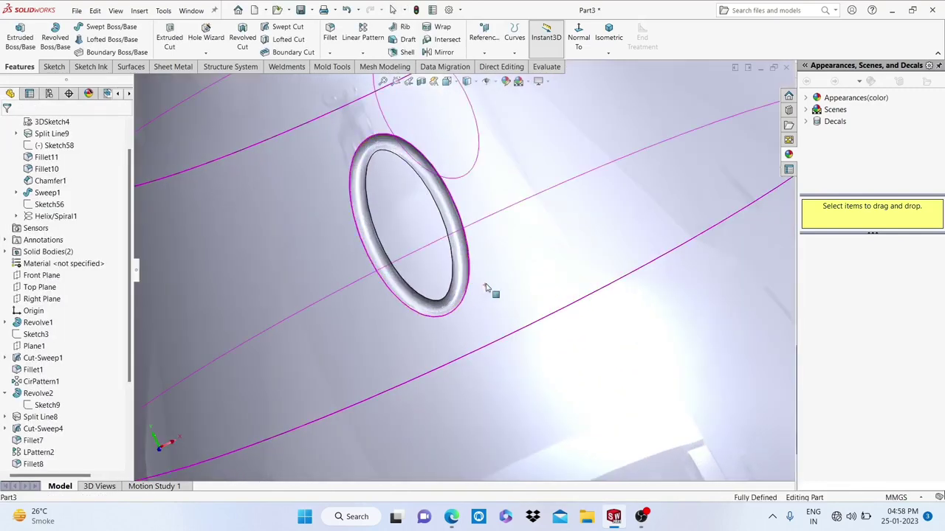
scroll(485, 289, "up", 5)
scroll(485, 289, "up", 3)
mouse_move(485, 290)
middle_mouse_down()
mouse_move(565, 272)
mouse_move(445, 298)
middle_mouse_up()
scroll(490, 290, "down", 2)
scroll(490, 290, "down", 3)
scroll(490, 290, "up", 2)
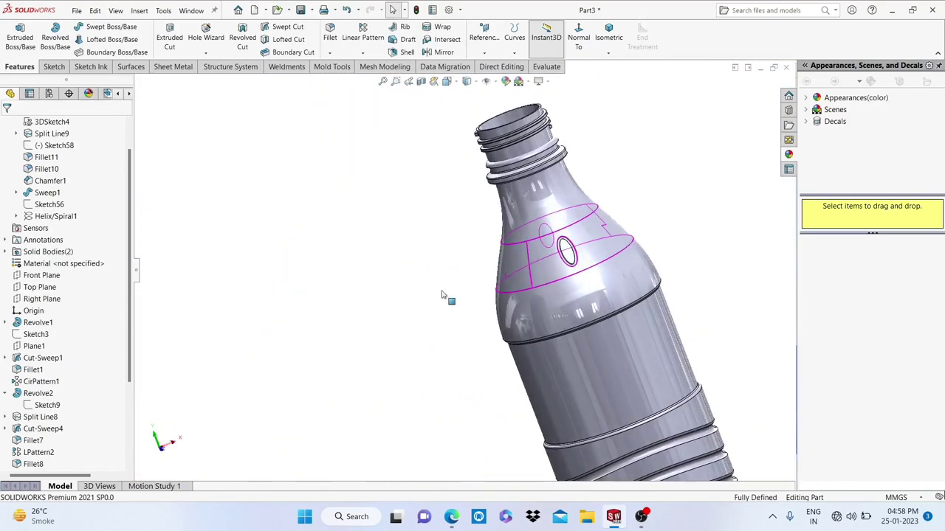
scroll(544, 261, "down", 3)
scroll(495, 240, "down", 3)
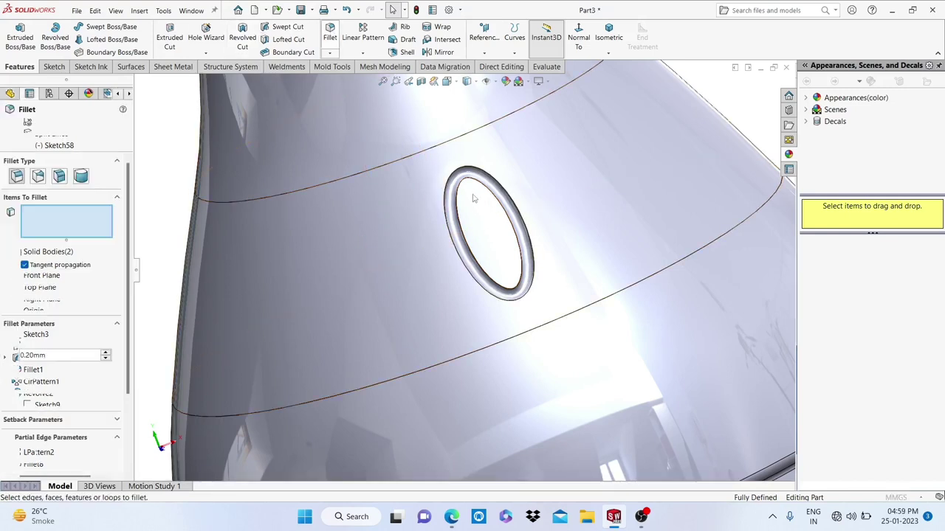
scroll(472, 197, "down", 4)
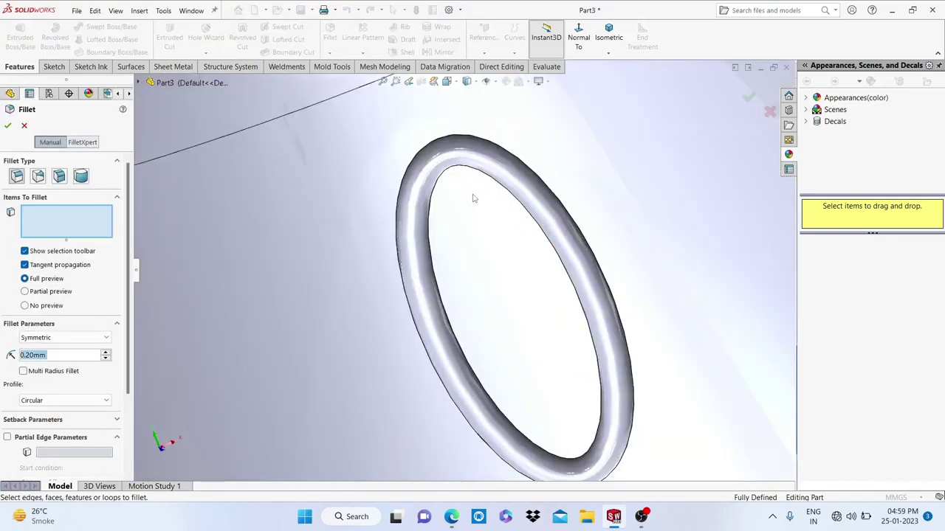
left_click(434, 195)
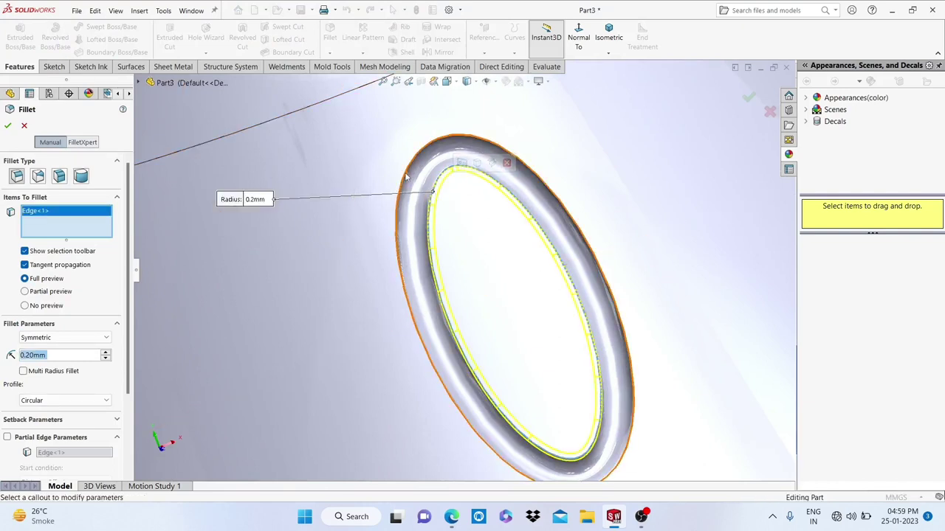
left_click(404, 173)
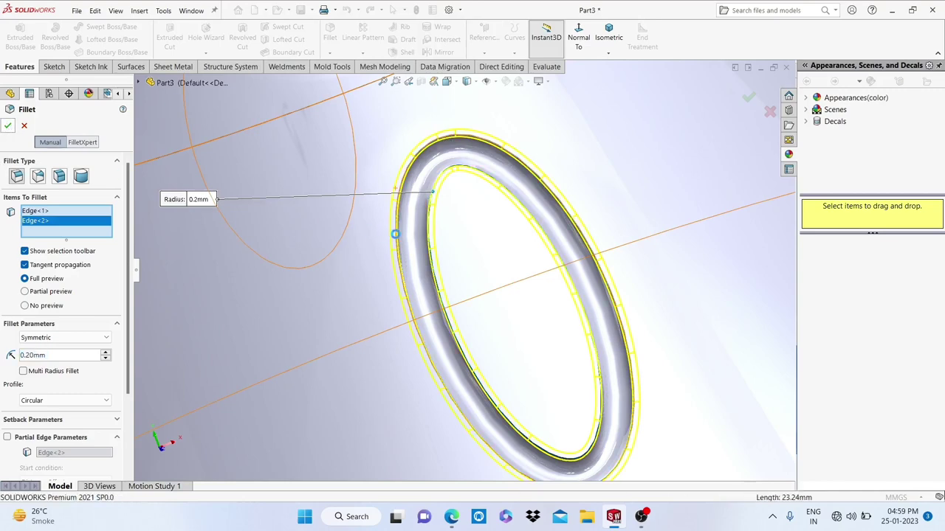
key("Return")
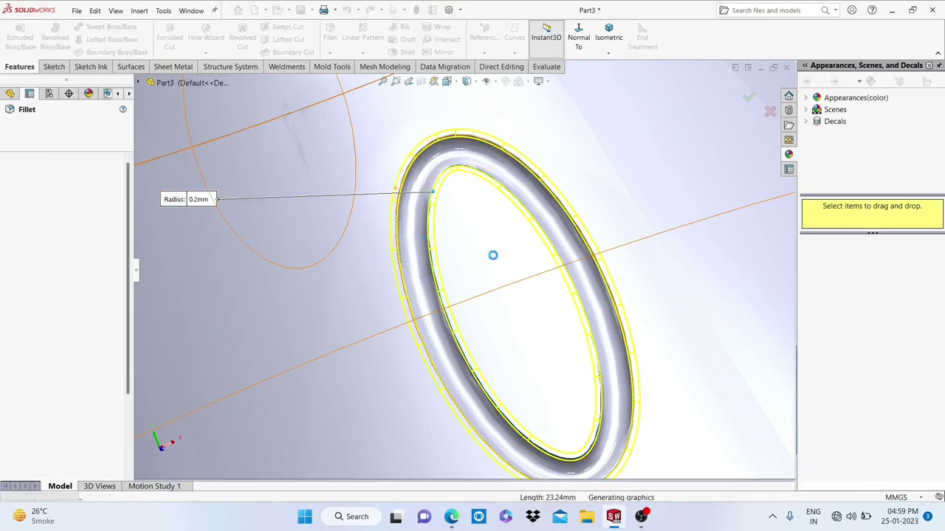
scroll(494, 260, "up", 3)
scroll(496, 258, "up", 3)
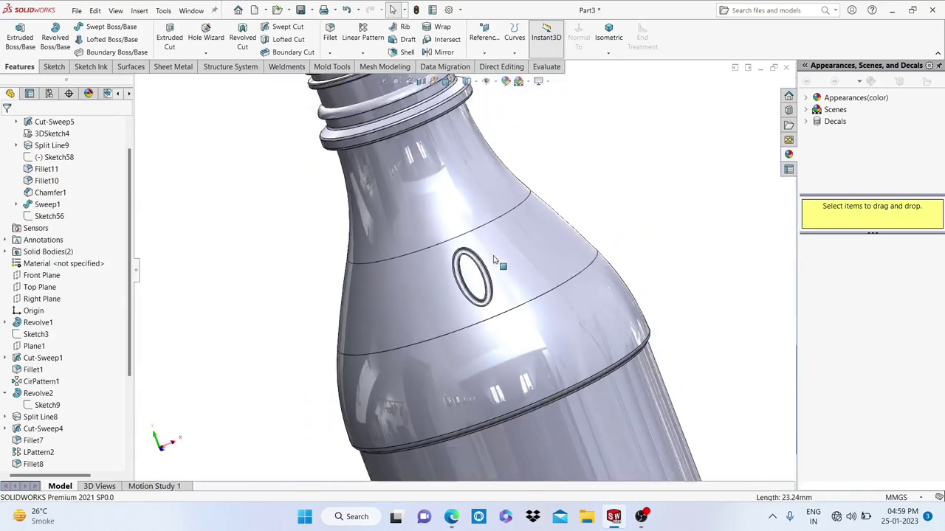
scroll(498, 251, "up", 2)
scroll(500, 239, "down", 2)
middle_click_drag(500, 240, 413, 118)
scroll(406, 111, "up", 2)
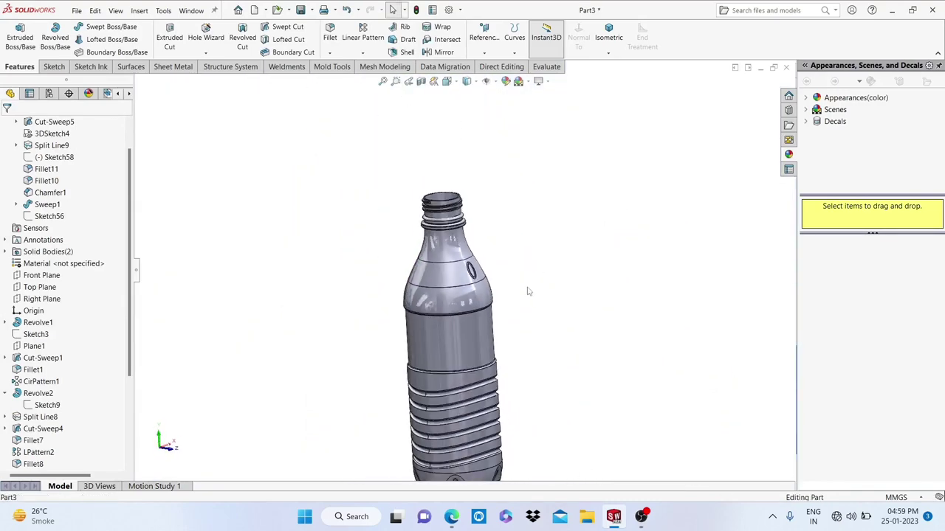
scroll(398, 106, "down", 2)
Start a Circular Pattern, show the axes and pick Axis<1> as the pattern direction.
left_click(363, 52)
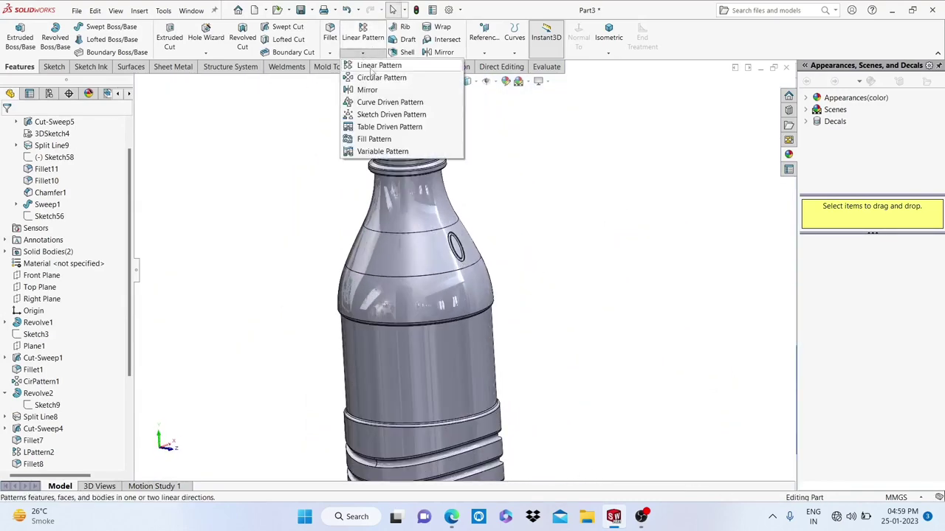
left_click(378, 77)
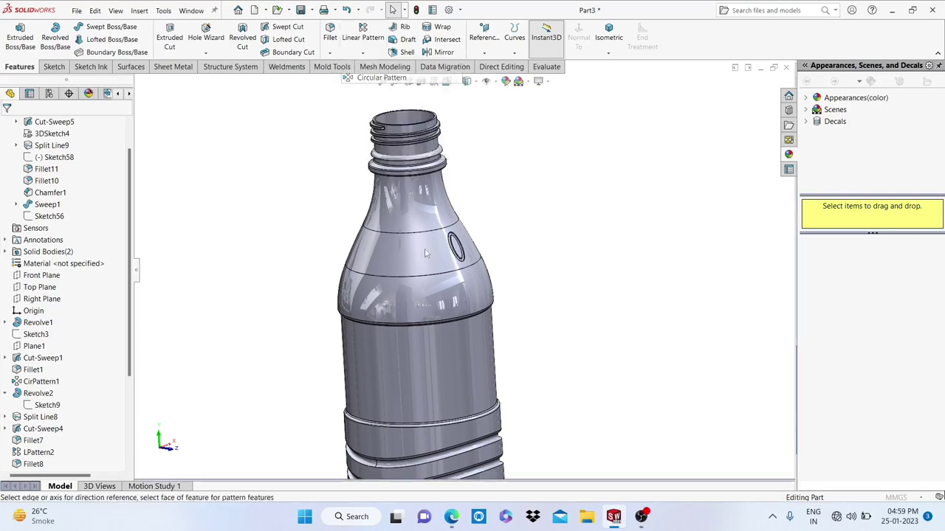
scroll(448, 256, "down", 2)
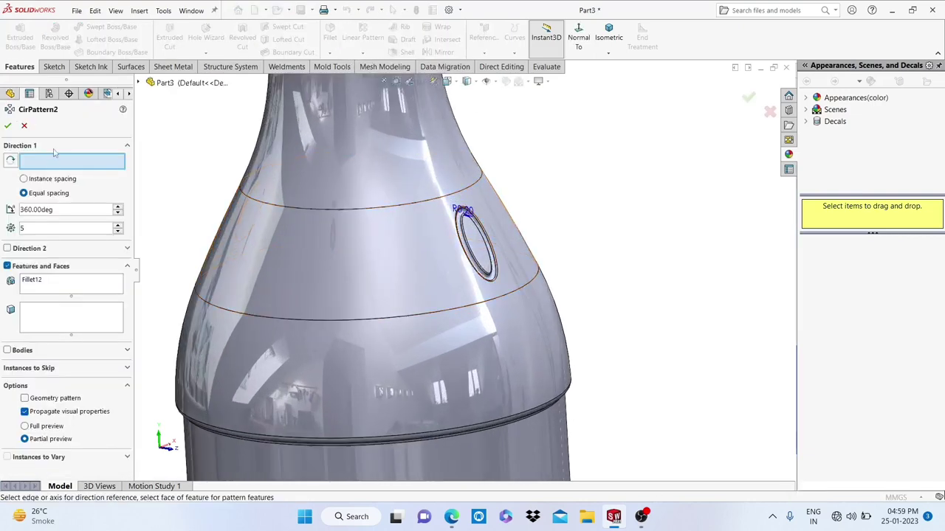
scroll(357, 158, "up", 3)
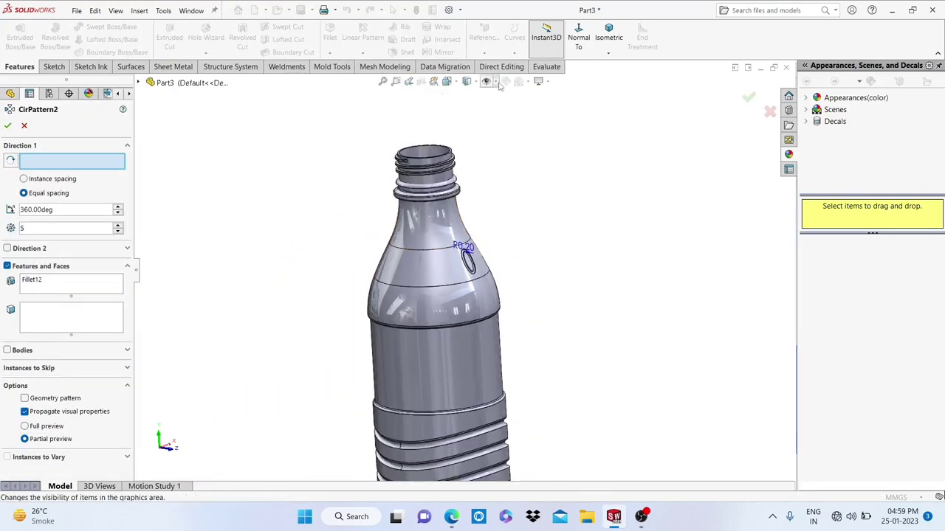
left_click(496, 83)
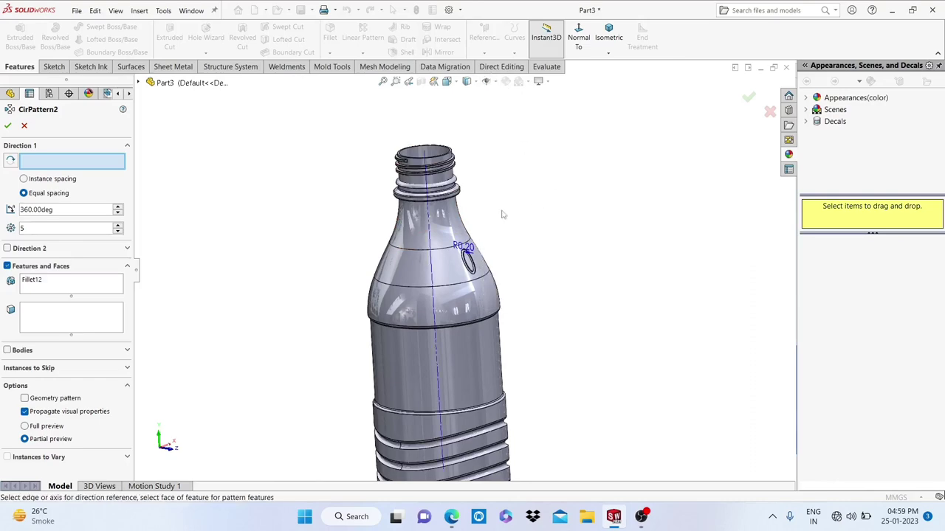
left_click(427, 207)
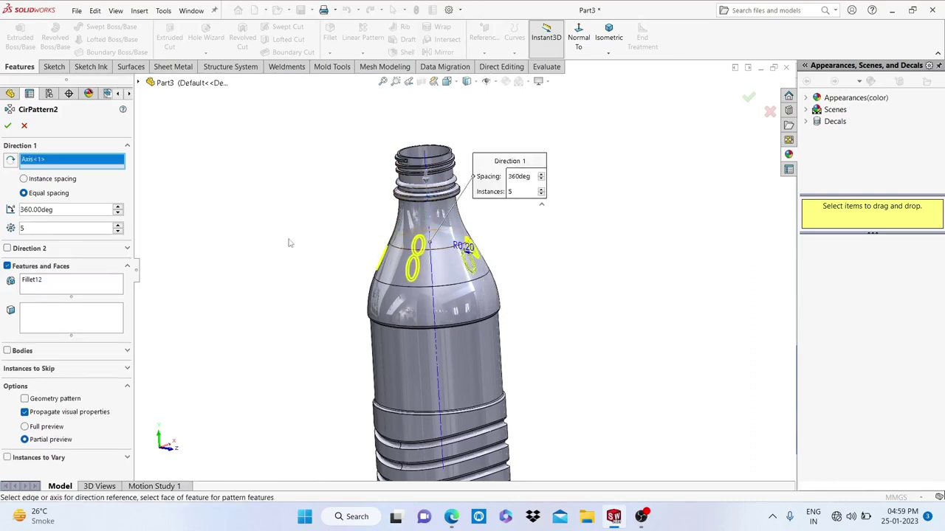
Set 8 equally spaced instances over 360° and add Fillet12 and Cut-Sweep5 to the pattern.
mouse_move(290, 244)
middle_mouse_down()
mouse_move(324, 271)
mouse_move(318, 308)
middle_mouse_up()
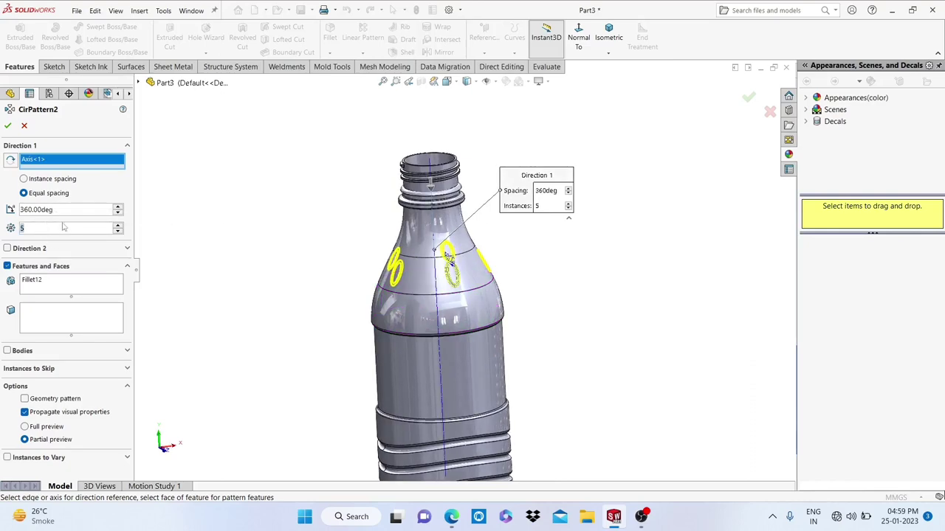
left_click(67, 228)
type("7")
mouse_move(246, 239)
middle_mouse_down()
mouse_move(410, 310)
mouse_move(426, 327)
middle_mouse_up()
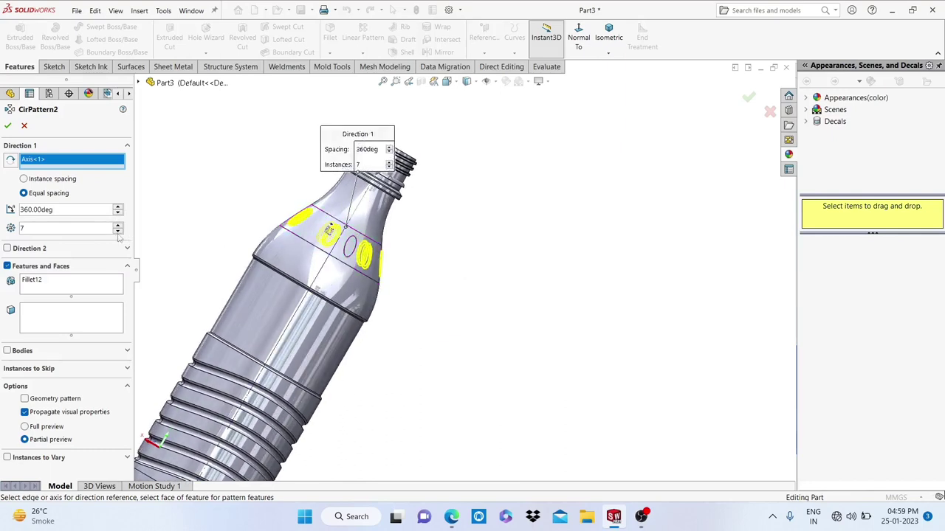
type("8")
key("Return")
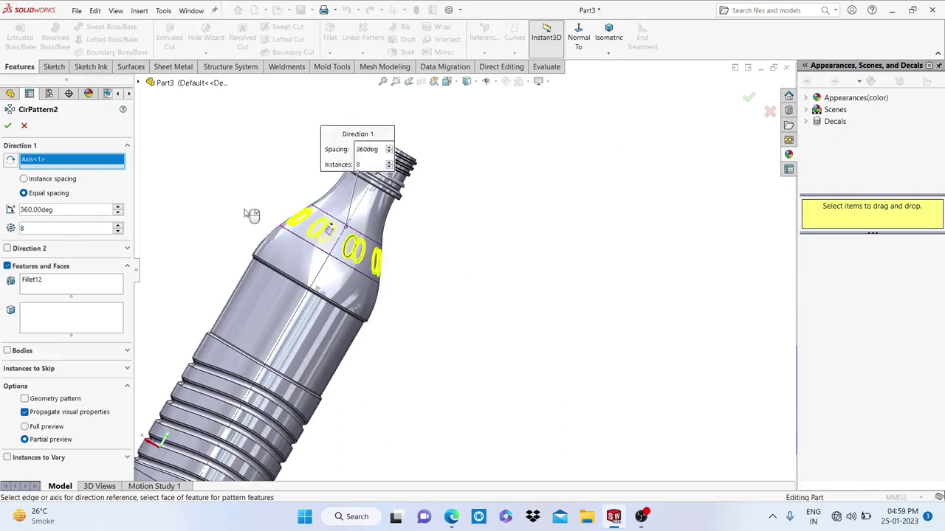
mouse_move(243, 212)
middle_mouse_down()
mouse_move(461, 272)
mouse_move(430, 262)
middle_mouse_up()
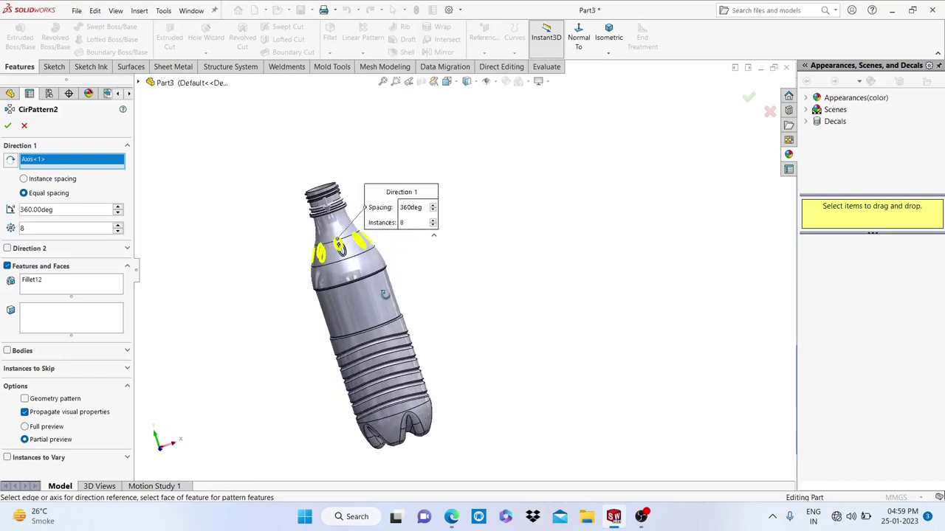
left_click(65, 287)
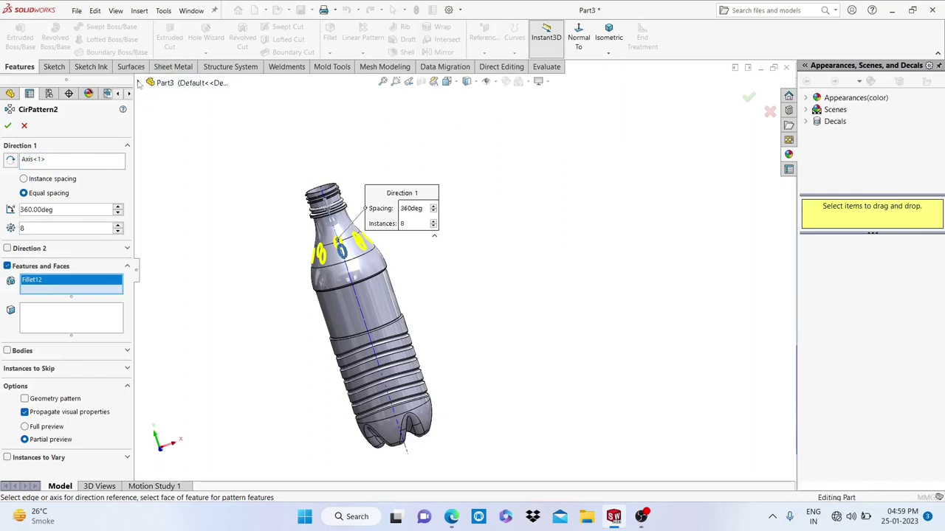
left_click(138, 83)
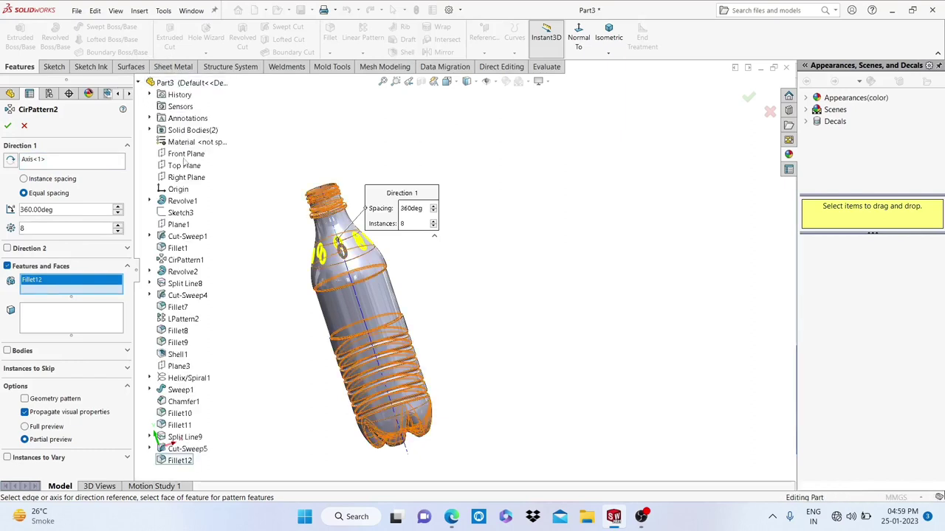
left_click(188, 449)
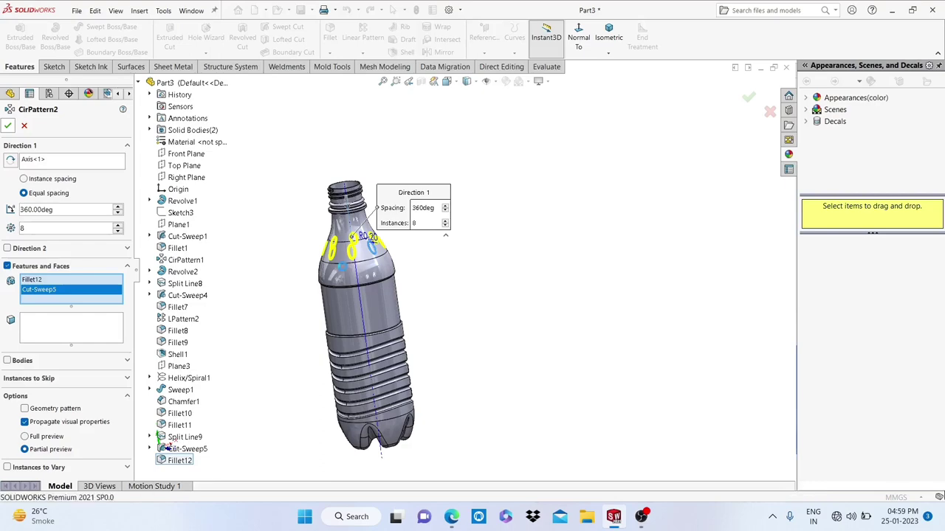
Finish the circular pattern and zoom in on the patterned grooves.
key("Return")
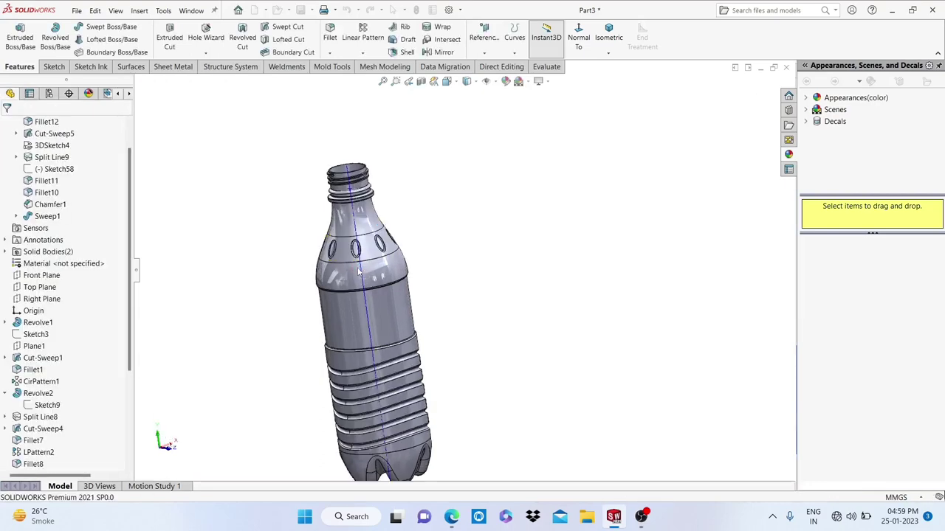
scroll(375, 261, "down", 5)
middle_click_drag(376, 261, 305, 253)
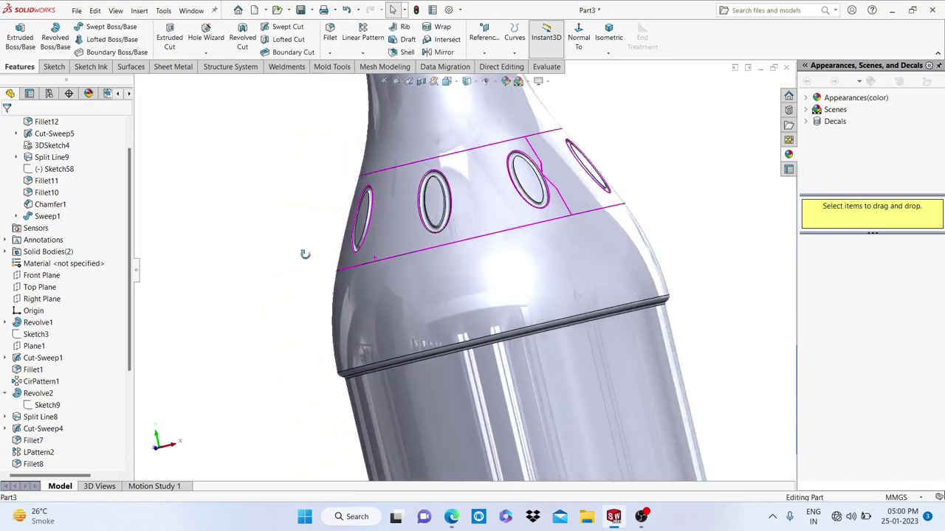
scroll(533, 183, "down", 5)
scroll(533, 183, "up", 5)
scroll(592, 175, "up", 2)
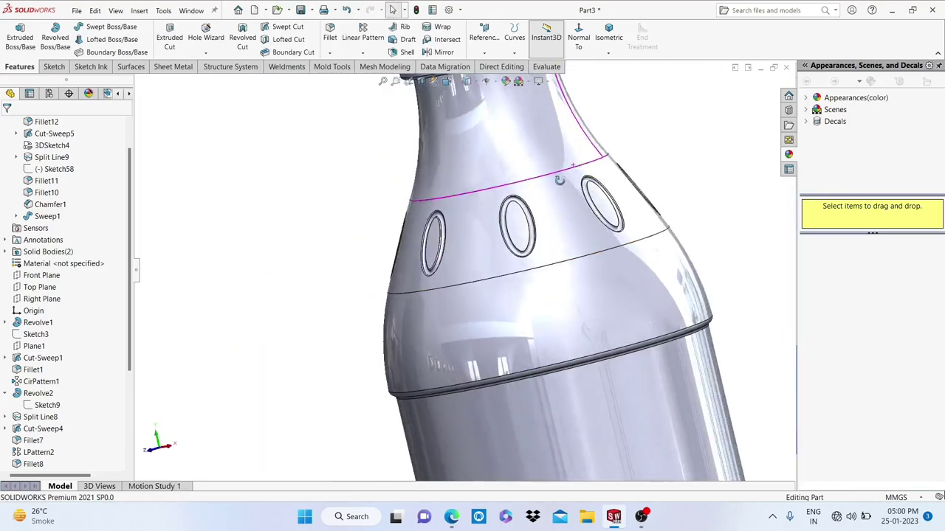
scroll(591, 192, "down", 4)
scroll(546, 209, "down", 3)
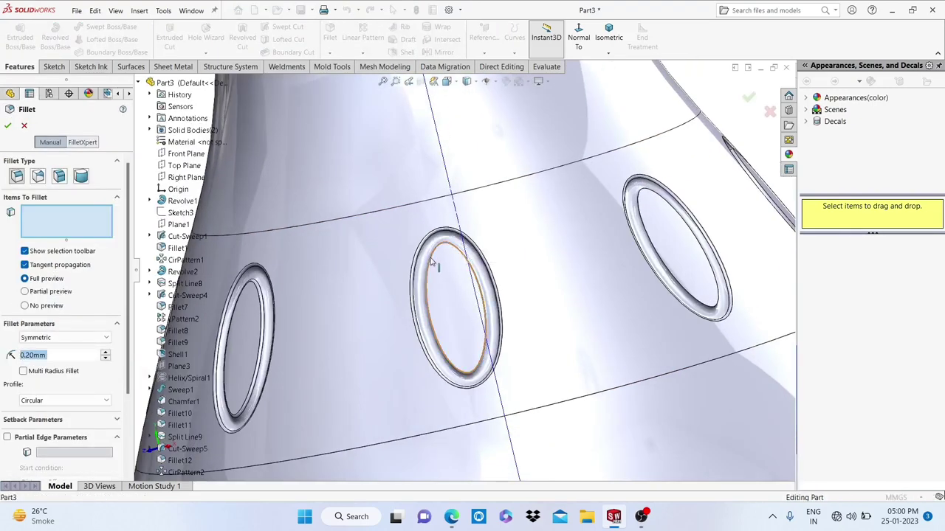
Fillet the six groove edges with a 0.20 mm radius.
left_click(434, 262)
left_click(459, 229)
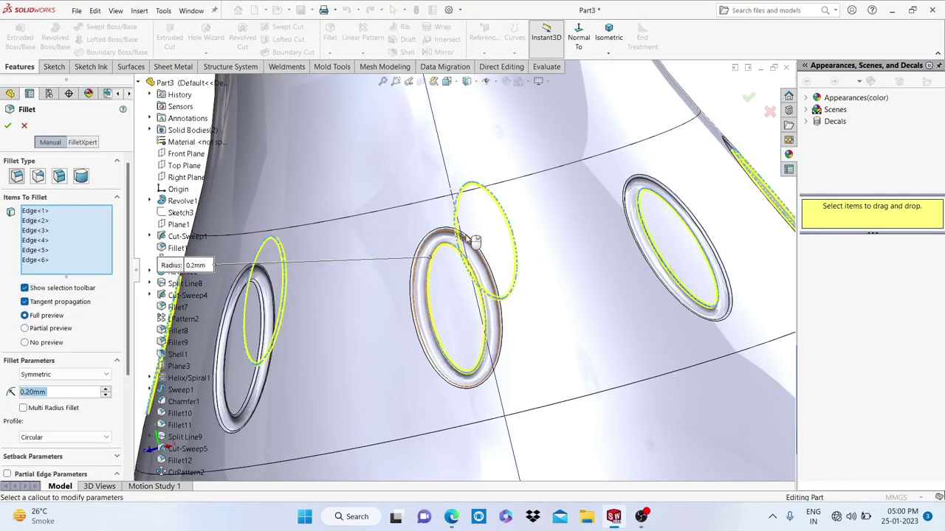
scroll(459, 229, "up", 10)
mouse_move(516, 237)
middle_mouse_down()
mouse_move(581, 226)
mouse_move(561, 254)
middle_mouse_up()
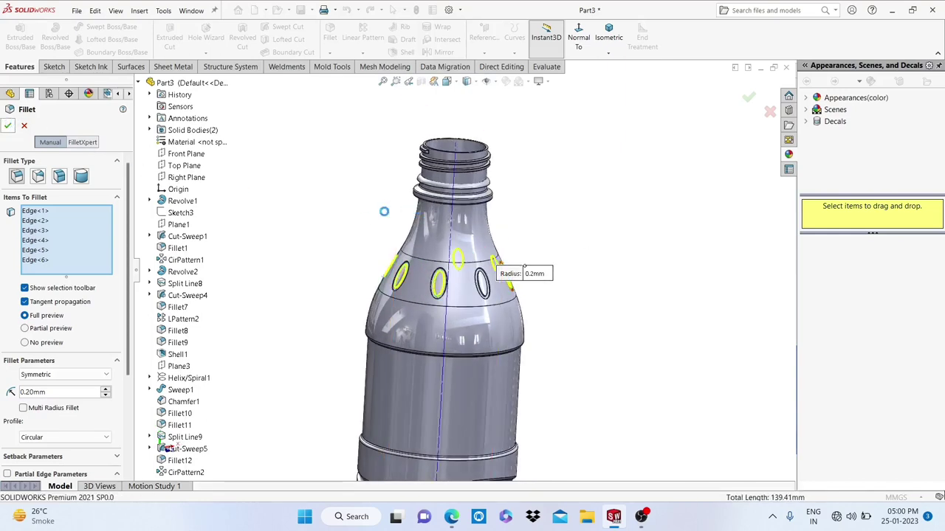
key("Return")
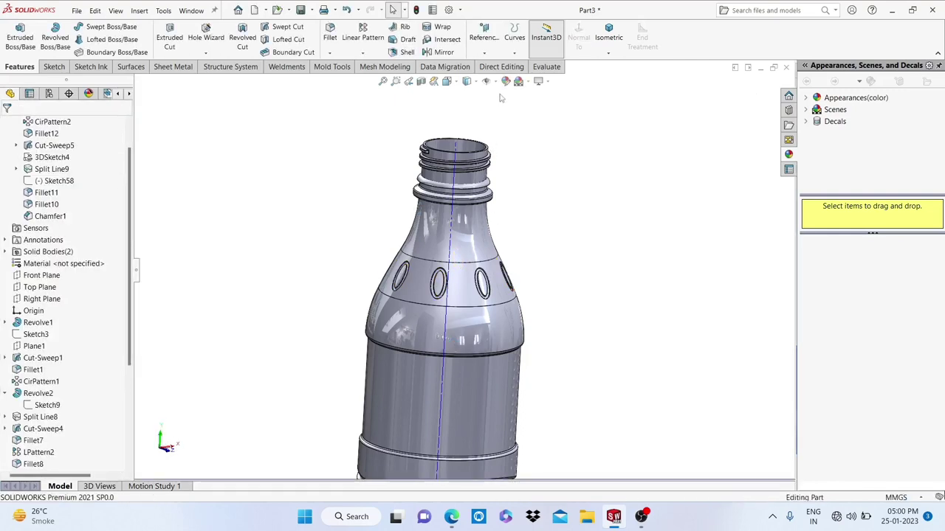
Hide the reference axes using Hide/Show Items.
scroll(499, 97, "down", 2)
scroll(505, 87, "up", 1)
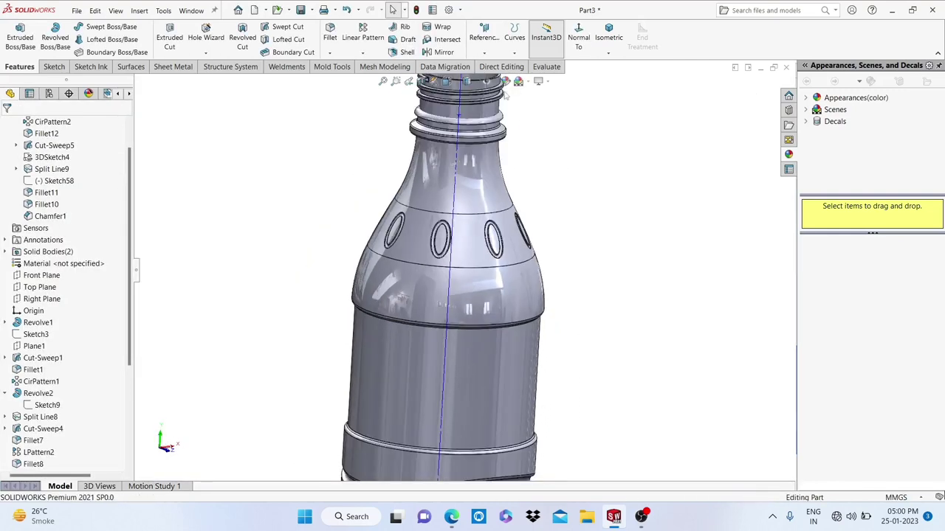
scroll(506, 89, "up", 3)
left_click(496, 82)
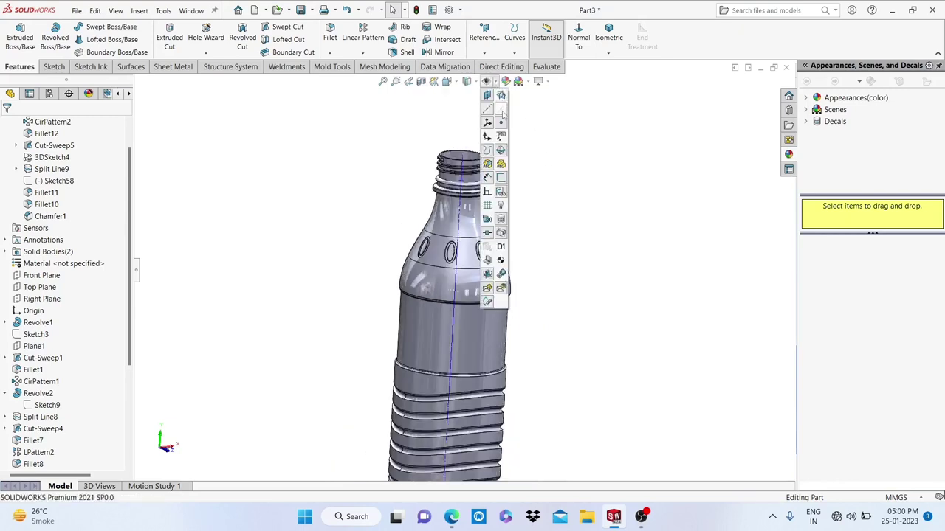
scroll(649, 323, "up", 3)
Turn on Shadows In Shaded Mode and orbit the bottle to a tilted 3D view.
mouse_move(620, 313)
middle_mouse_down()
mouse_move(563, 268)
mouse_move(603, 312)
mouse_move(481, 229)
middle_mouse_up()
scroll(516, 285, "down", 3)
left_click(538, 81)
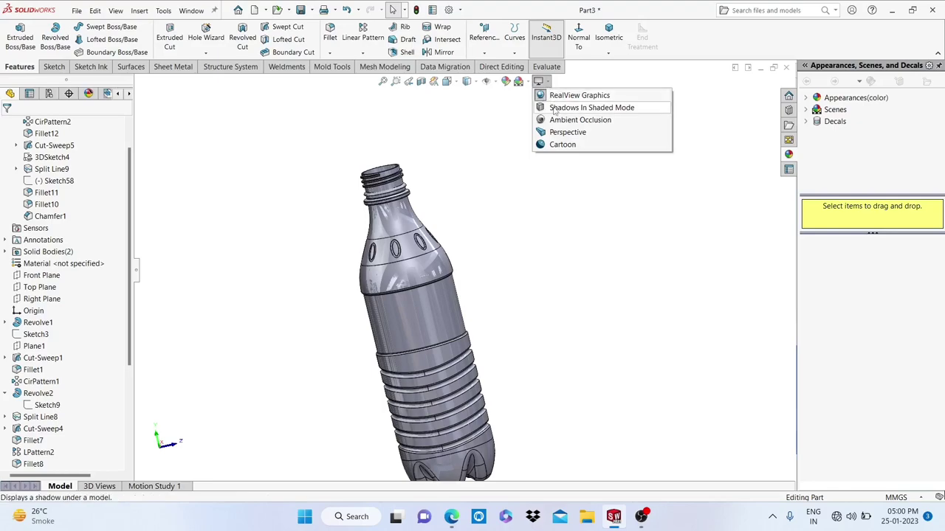
scroll(520, 256, "up", 2)
key("space")
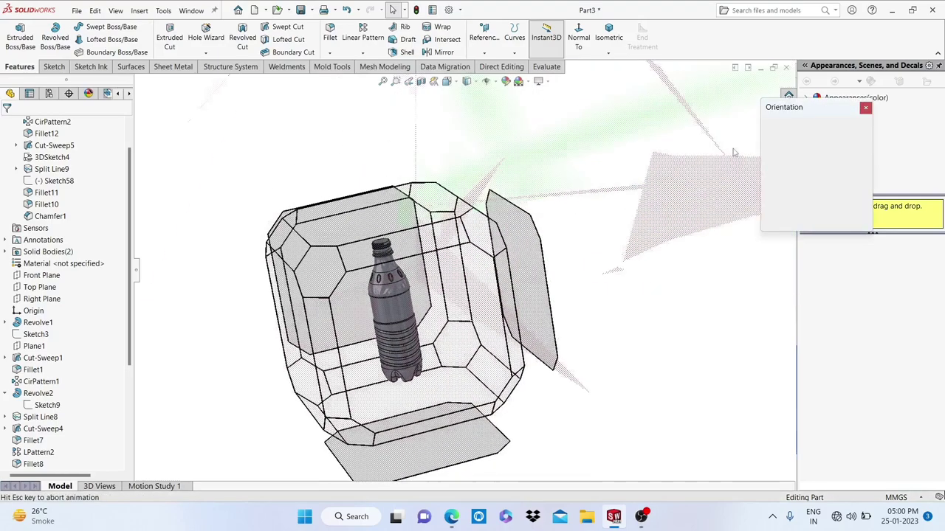
left_click(394, 320)
scroll(395, 320, "down", 2)
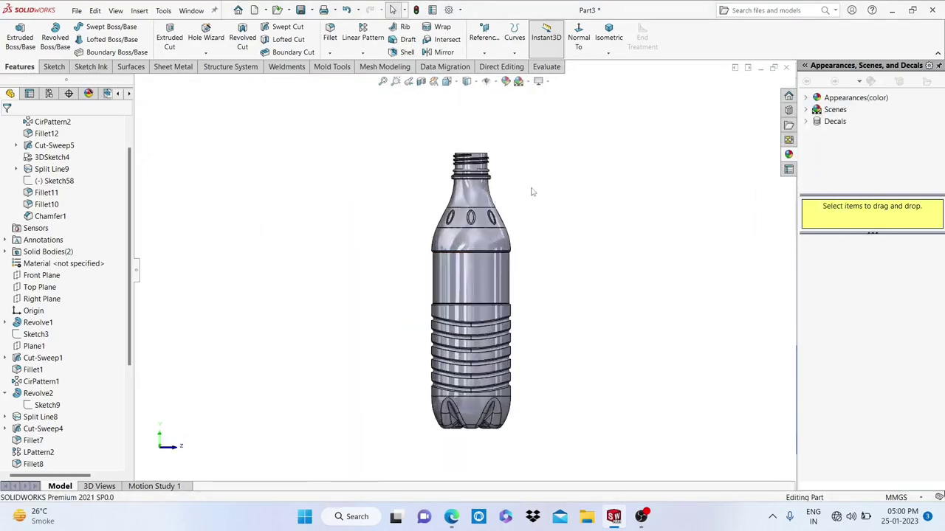
scroll(501, 111, "down", 1)
left_click(496, 81)
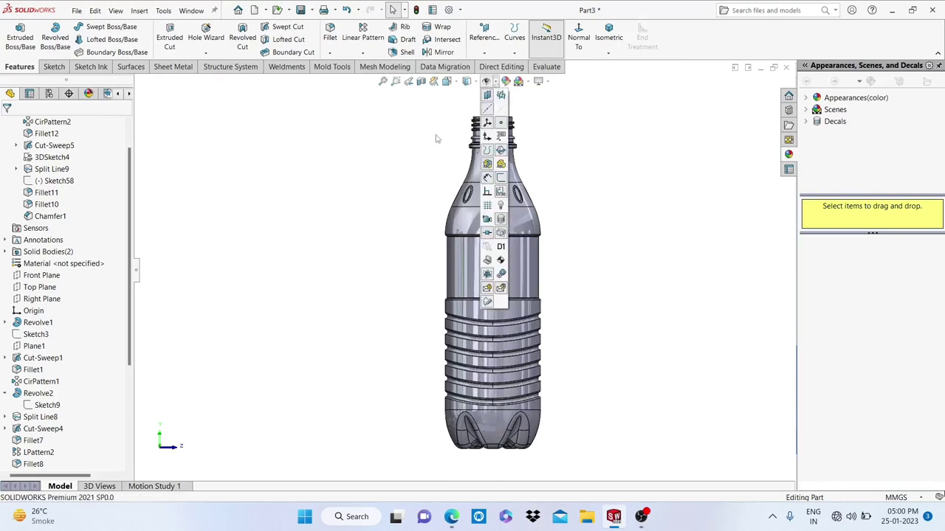
left_click(468, 81)
mouse_move(569, 267)
middle_mouse_down()
mouse_move(359, 386)
mouse_move(615, 429)
middle_mouse_up()
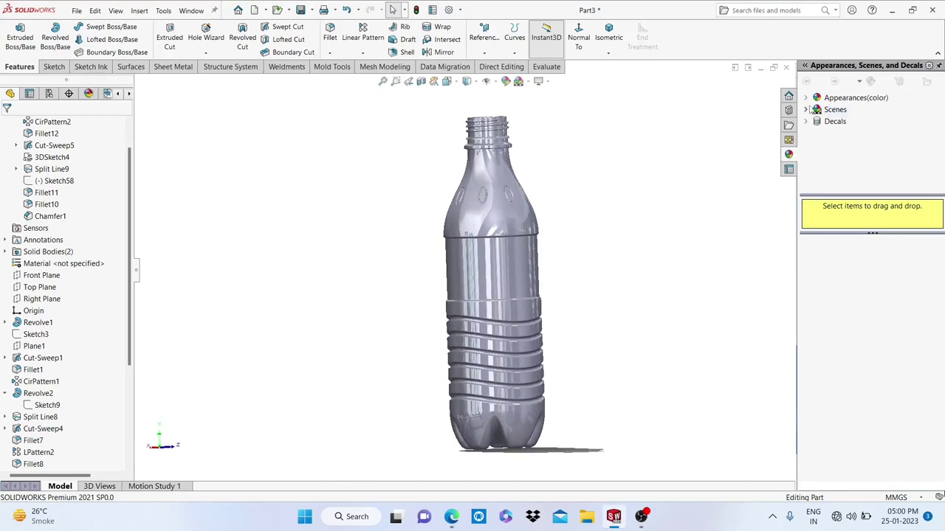
Drop blue high gloss plastic from the Plastic appearances onto the bottle, applied to the Body.
left_click(806, 99)
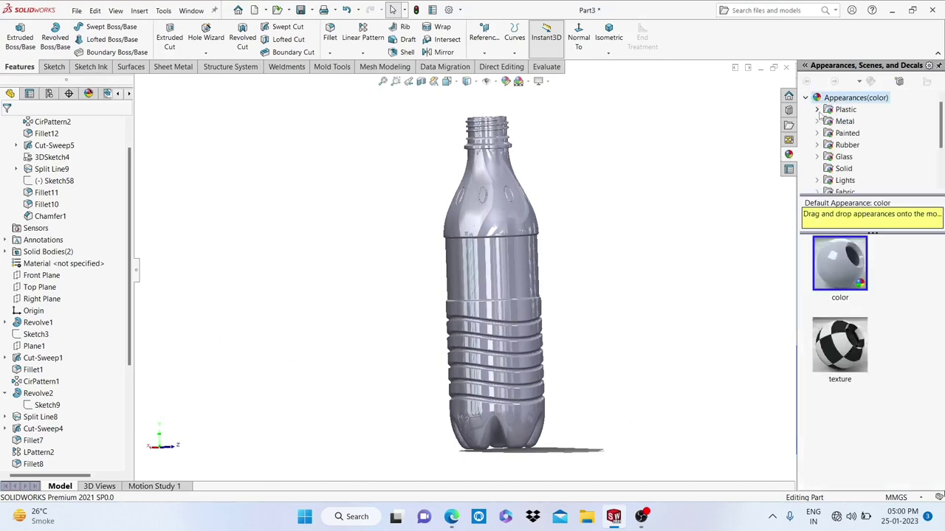
left_click(817, 111)
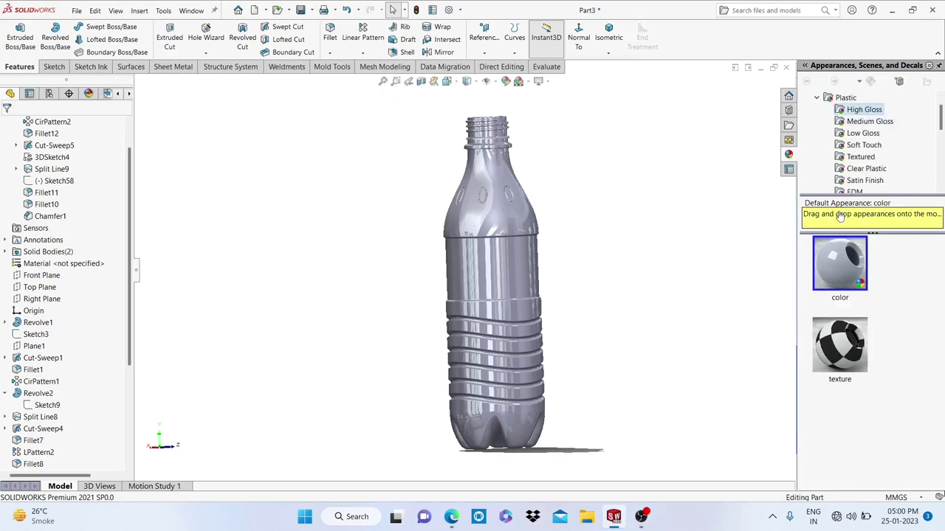
scroll(845, 269, "down", 3)
left_click_drag(842, 338, 514, 261)
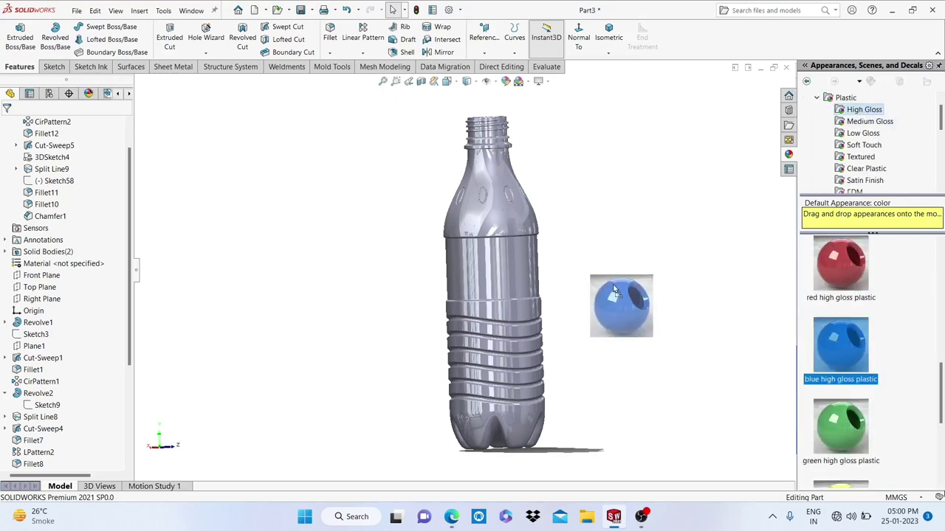
left_click(514, 261)
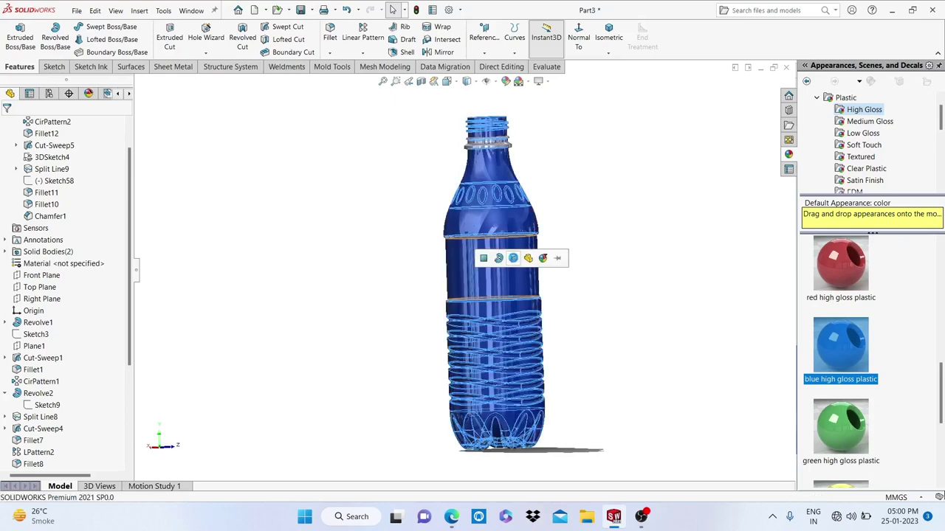
mouse_move(595, 214)
middle_mouse_down()
mouse_move(452, 259)
mouse_move(512, 160)
middle_mouse_up()
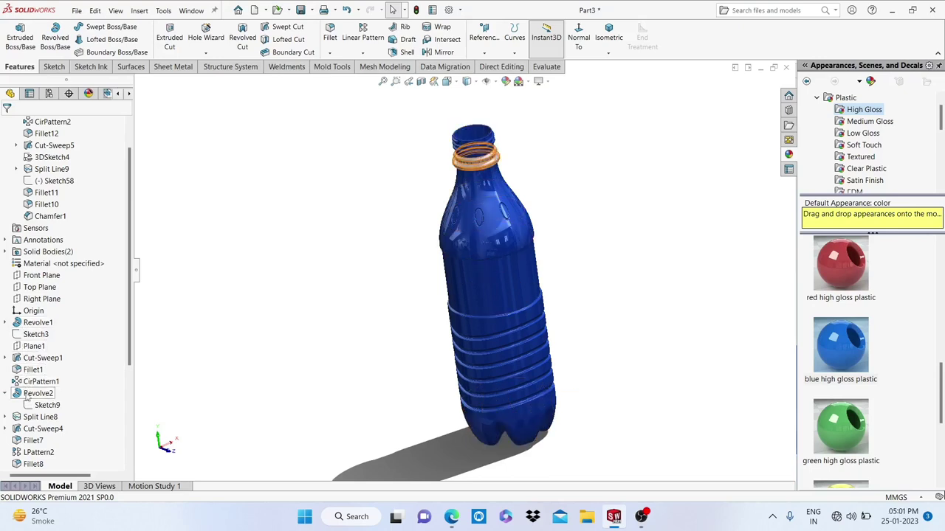
Edit Revolve2 and turn on Merge result so the neck ring joins the body.
left_click(29, 394)
left_click(35, 364)
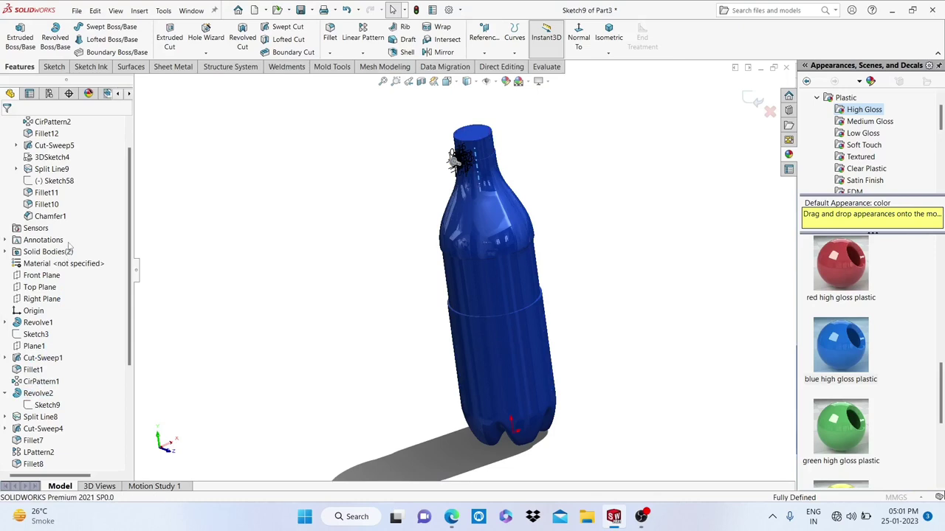
left_click(24, 231)
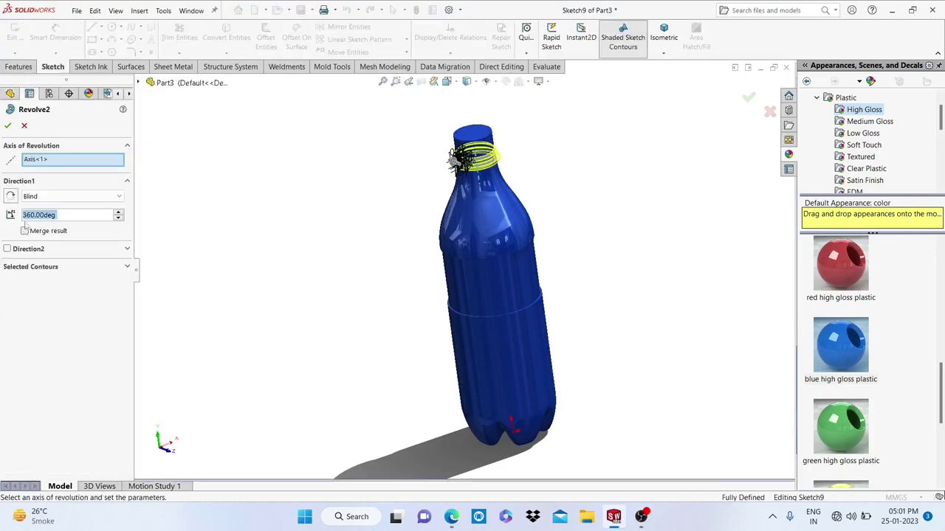
left_click(23, 126)
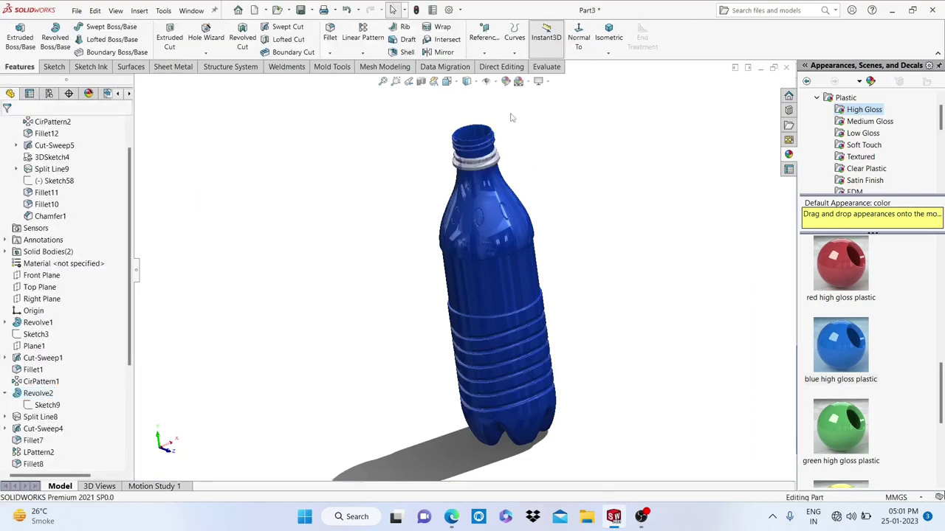
Combine Revolve2 and Fillet13 with the Add operation into one solid body.
left_click(494, 67)
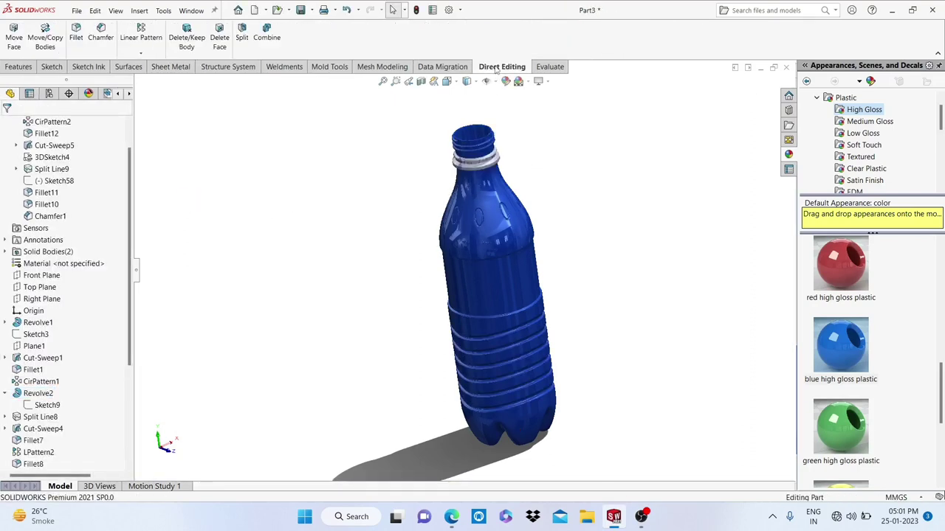
left_click(267, 33)
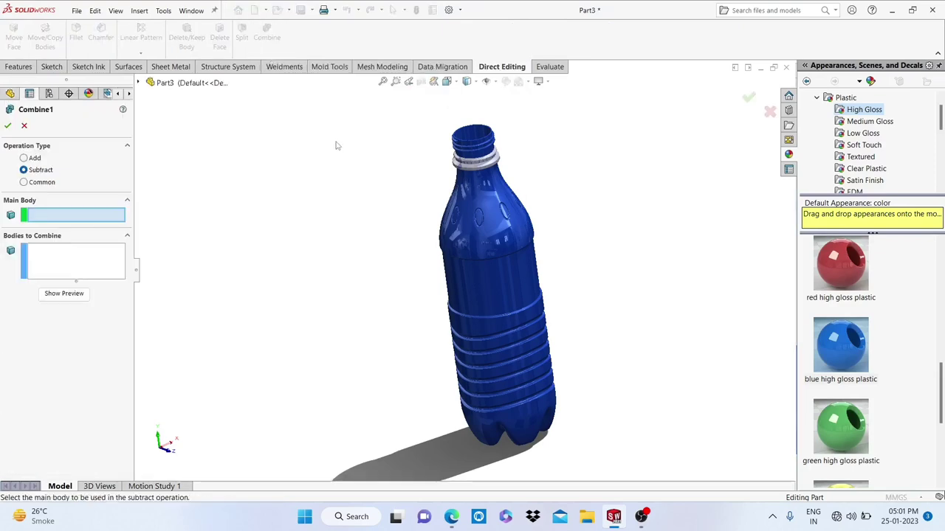
left_click(480, 180)
scroll(488, 183, "down", 2)
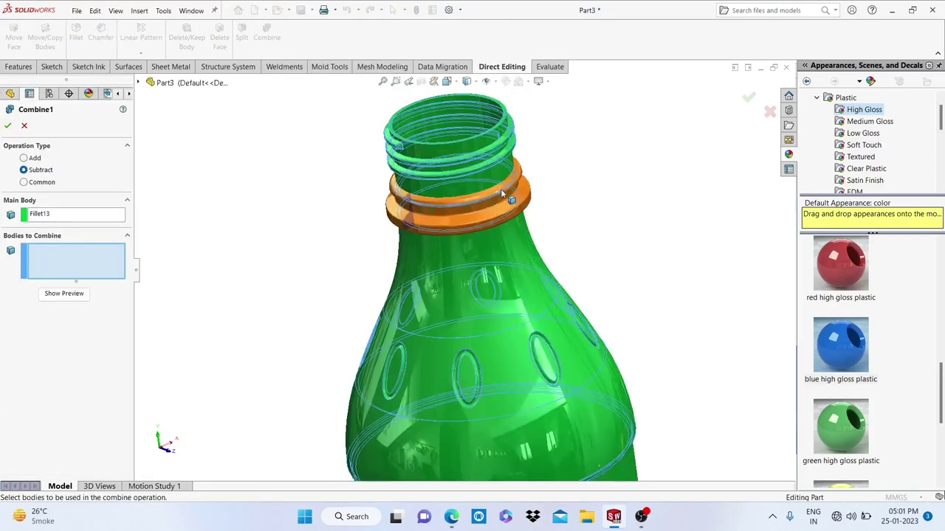
scroll(509, 202, "down", 2)
left_click(515, 213)
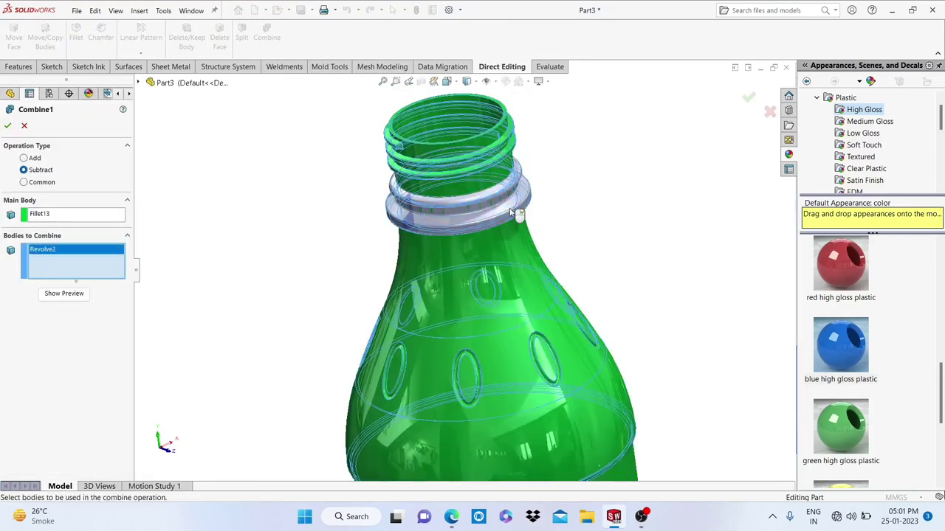
left_click(25, 158)
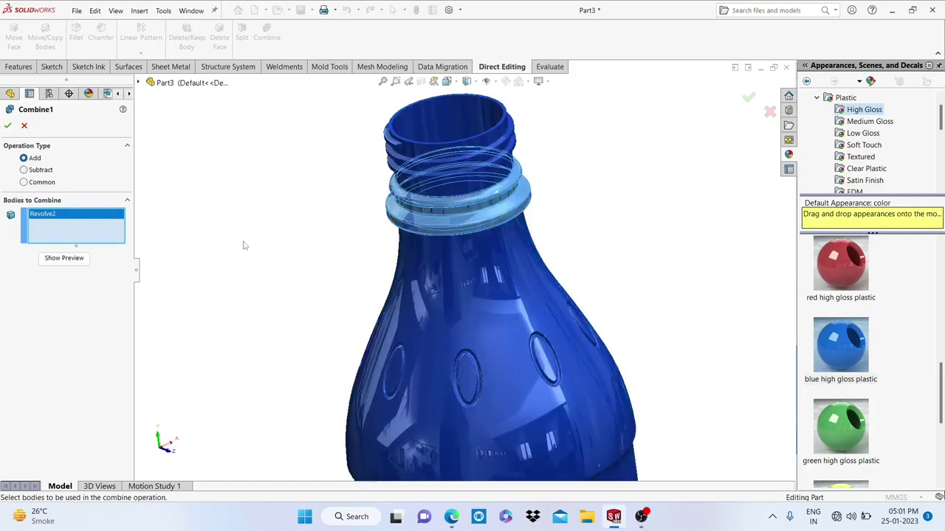
left_click(473, 219)
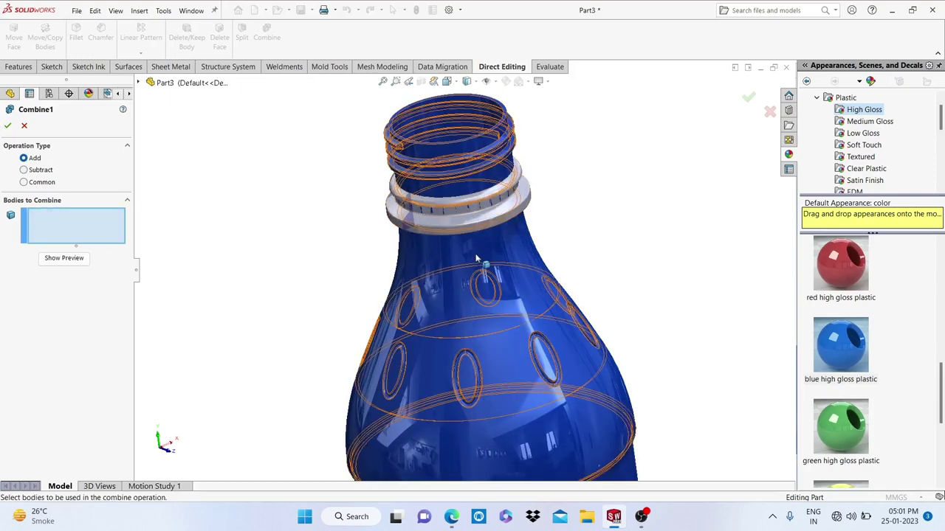
left_click(470, 250)
left_click(475, 256)
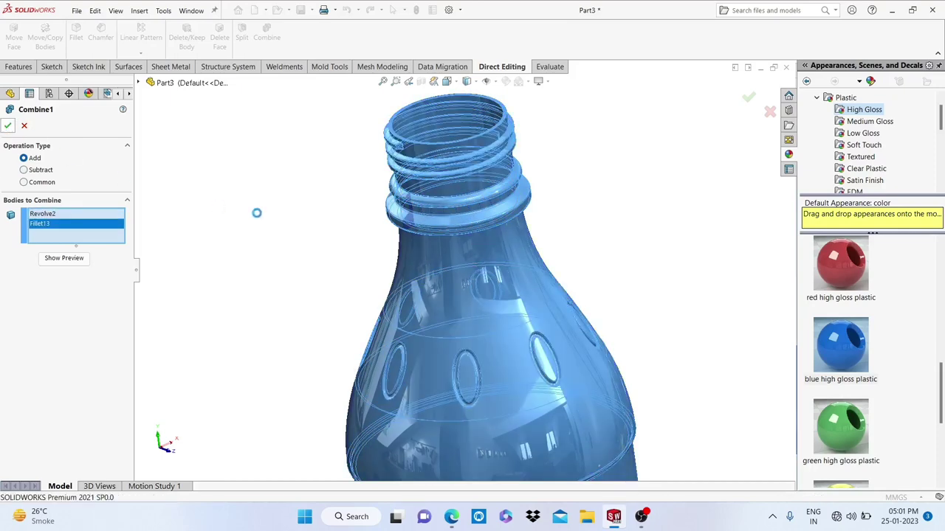
key("Return")
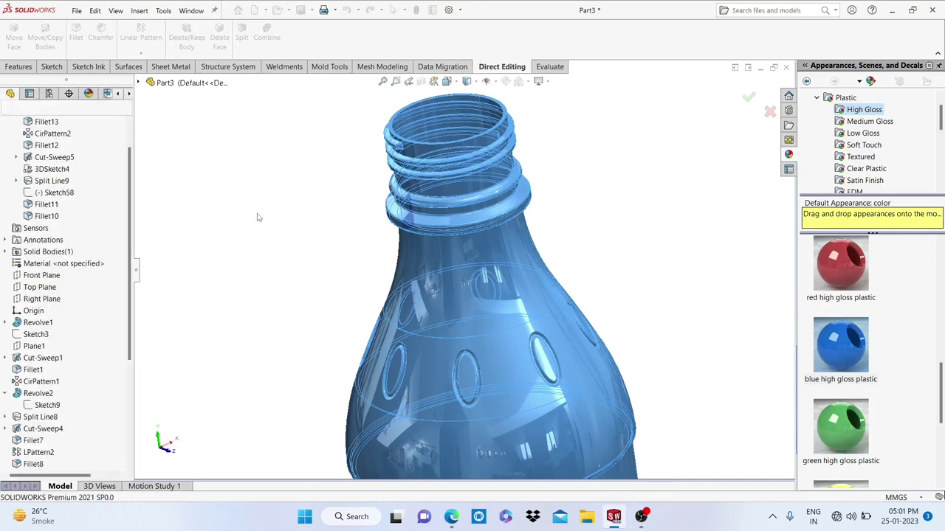
Apply blue high gloss plastic to the whole combined bottle body.
mouse_move(350, 231)
middle_mouse_down()
mouse_move(361, 273)
mouse_move(364, 200)
middle_mouse_up()
scroll(546, 251, "up", 3)
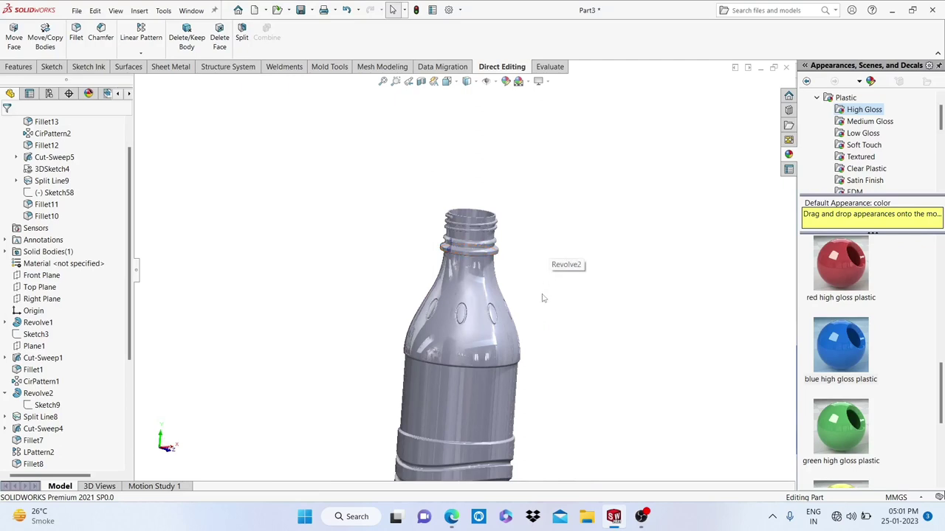
scroll(542, 297, "up", 2)
middle_click_drag(542, 298, 561, 310)
left_click_drag(840, 345, 481, 310)
left_click(482, 307)
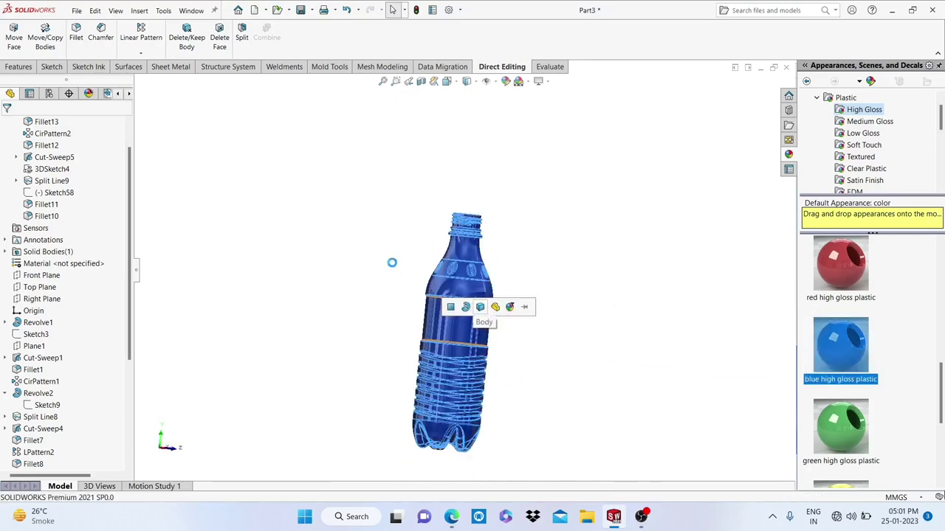
Apply yellow high gloss plastic to the Split Line9 shoulder band face only.
mouse_move(392, 262)
middle_mouse_down()
mouse_move(473, 270)
mouse_move(506, 298)
middle_mouse_up()
scroll(472, 268, "down", 3)
scroll(455, 326, "down", 2)
scroll(456, 326, "down", 2)
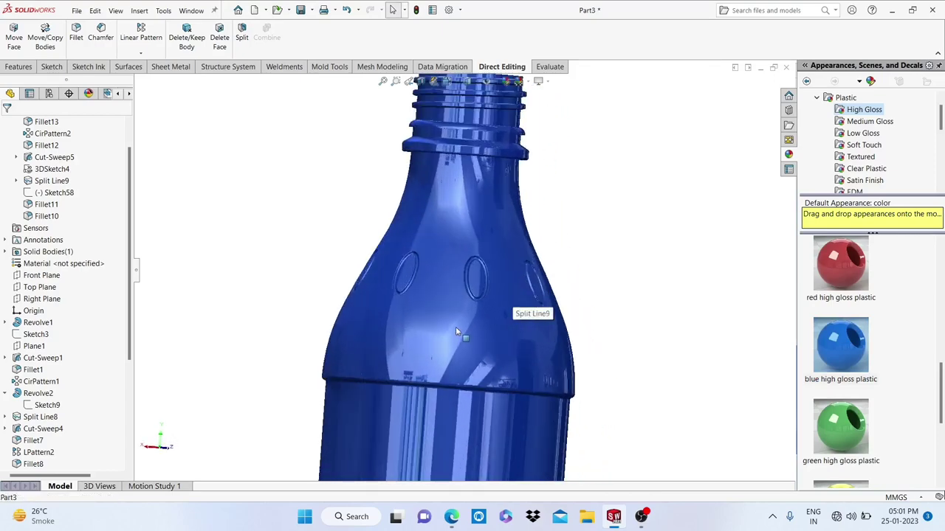
scroll(840, 296, "up", 3)
scroll(840, 295, "up", 3)
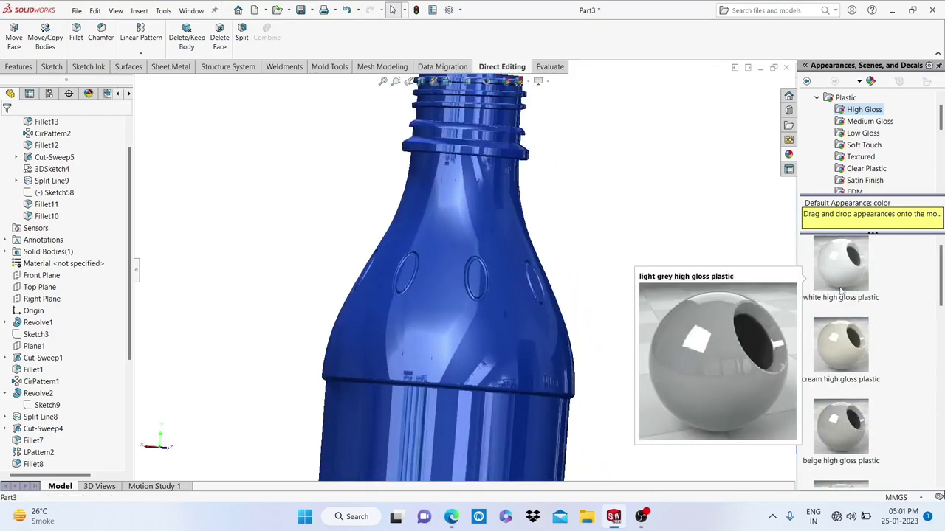
scroll(845, 310, "down", 4)
scroll(853, 330, "down", 4)
scroll(852, 329, "up", 3)
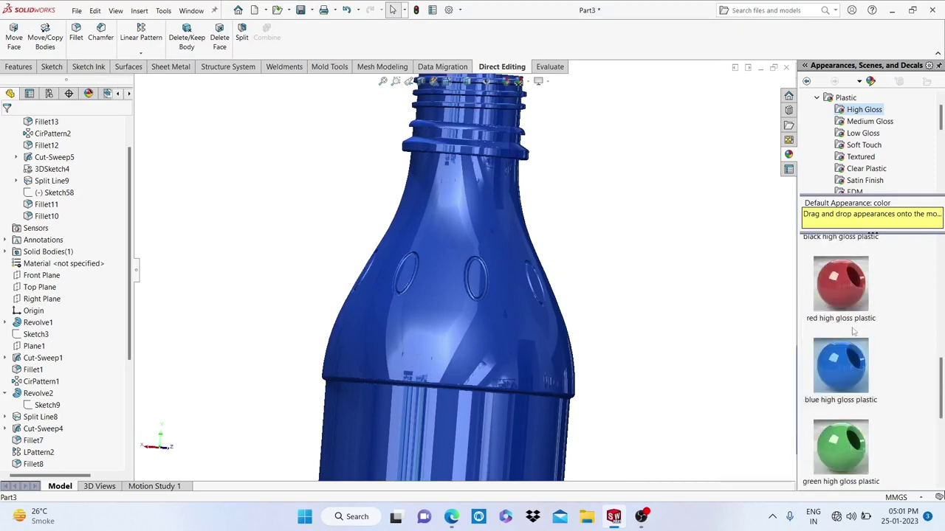
scroll(851, 332, "down", 3)
left_click_drag(847, 285, 472, 271)
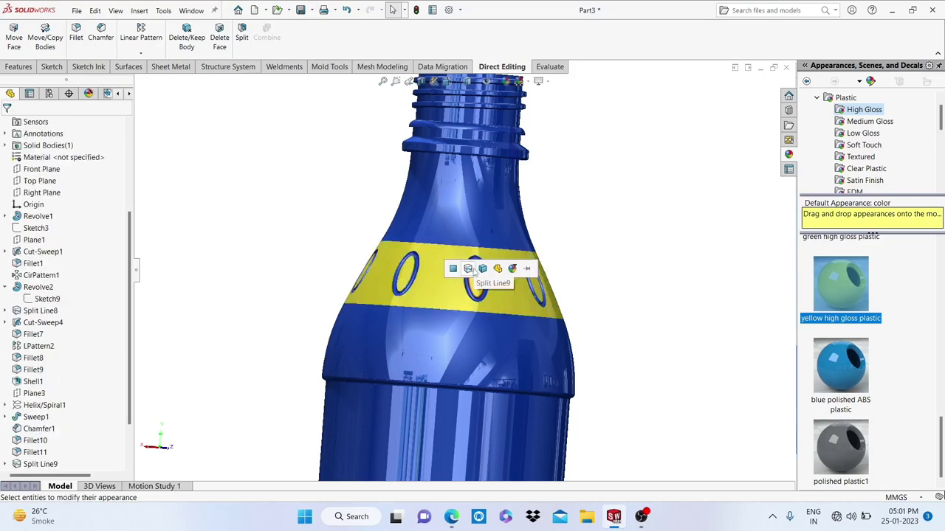
left_click(514, 268)
scroll(594, 287, "up", 3)
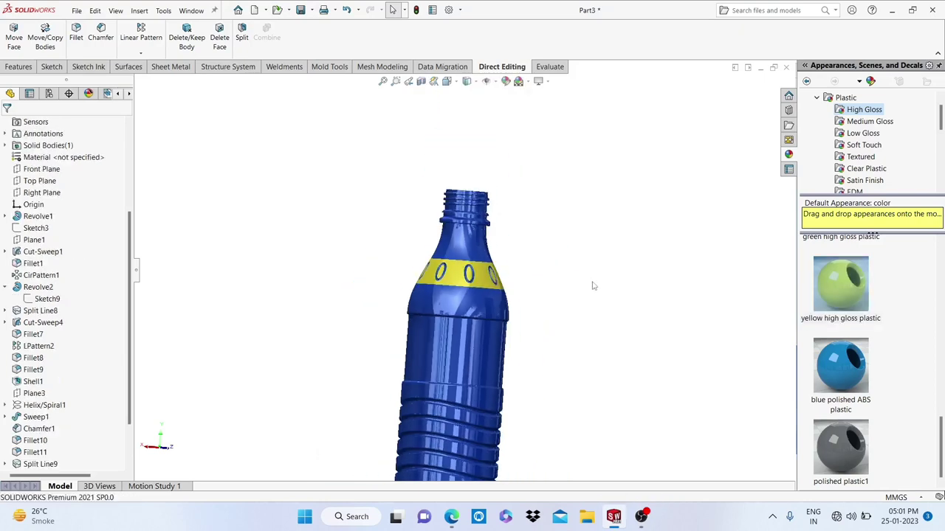
middle_click_drag(594, 287, 706, 319)
scroll(706, 319, "up", 3)
mouse_move(646, 356)
middle_mouse_down()
mouse_move(421, 291)
mouse_move(435, 226)
mouse_move(514, 197)
mouse_move(715, 295)
mouse_move(628, 420)
mouse_move(525, 200)
mouse_move(484, 372)
mouse_move(479, 310)
middle_mouse_up()
scroll(480, 310, "down", 3)
scroll(479, 273, "down", 2)
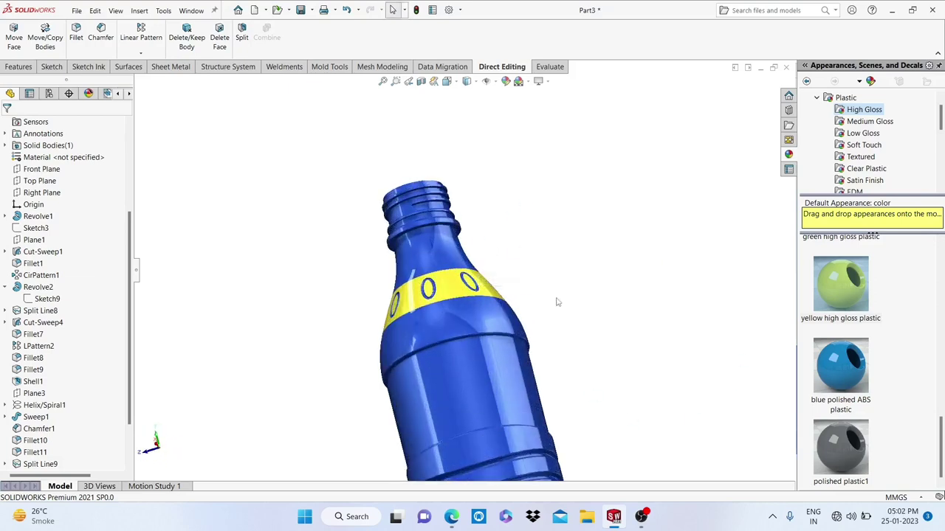
scroll(557, 302, "up", 1)
mouse_move(557, 302)
middle_mouse_down()
mouse_move(485, 414)
mouse_move(411, 416)
mouse_move(602, 364)
mouse_move(677, 416)
mouse_move(581, 361)
mouse_move(677, 276)
mouse_move(809, 262)
mouse_move(549, 211)
mouse_move(247, 261)
mouse_move(455, 343)
middle_mouse_up()
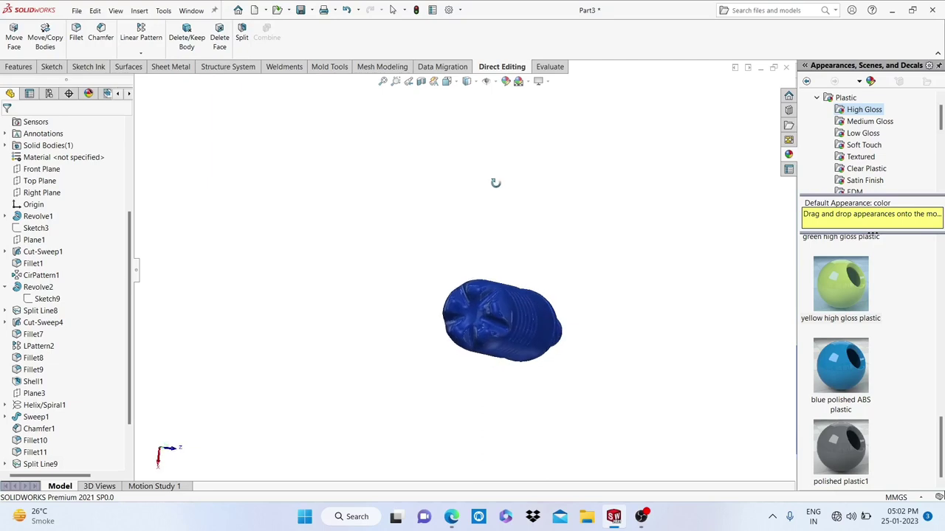
middle_click_drag(342, 207, 243, 236)
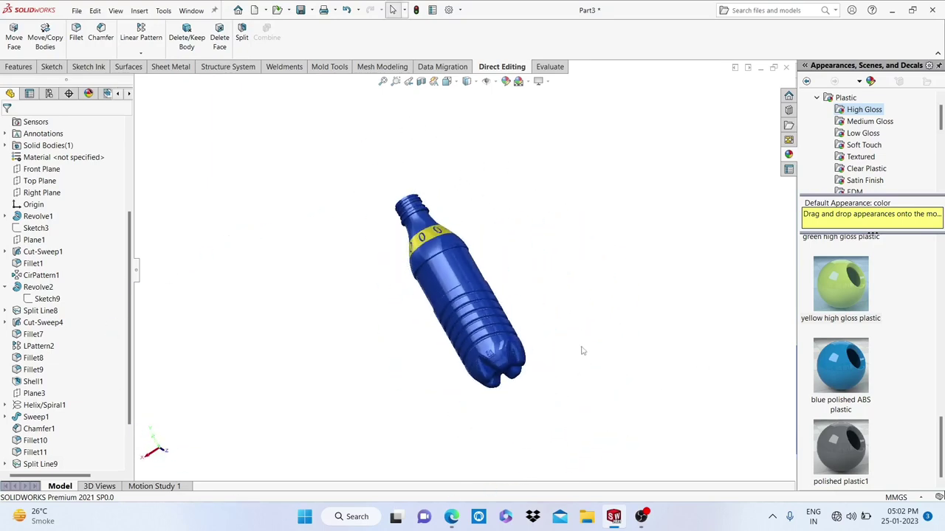
mouse_move(267, 142)
middle_mouse_down()
mouse_move(532, 381)
mouse_move(614, 485)
mouse_move(395, 497)
middle_mouse_up()
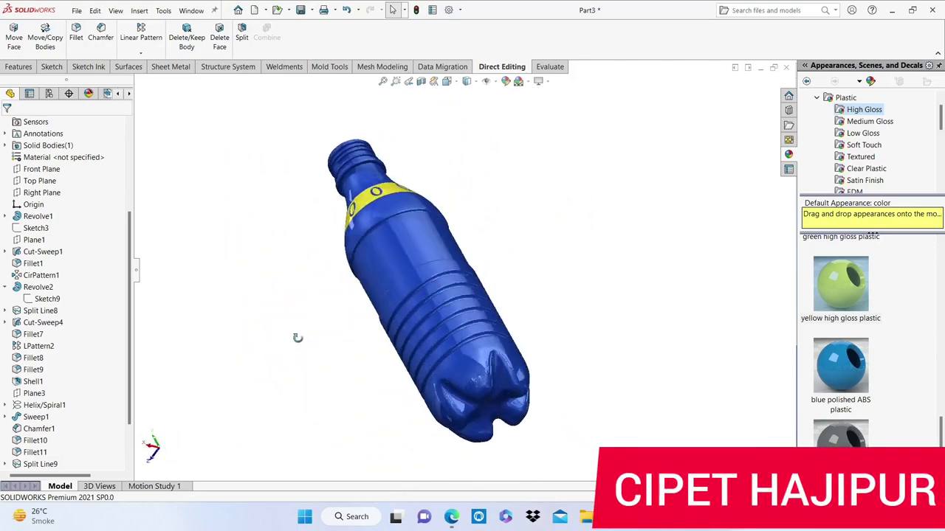